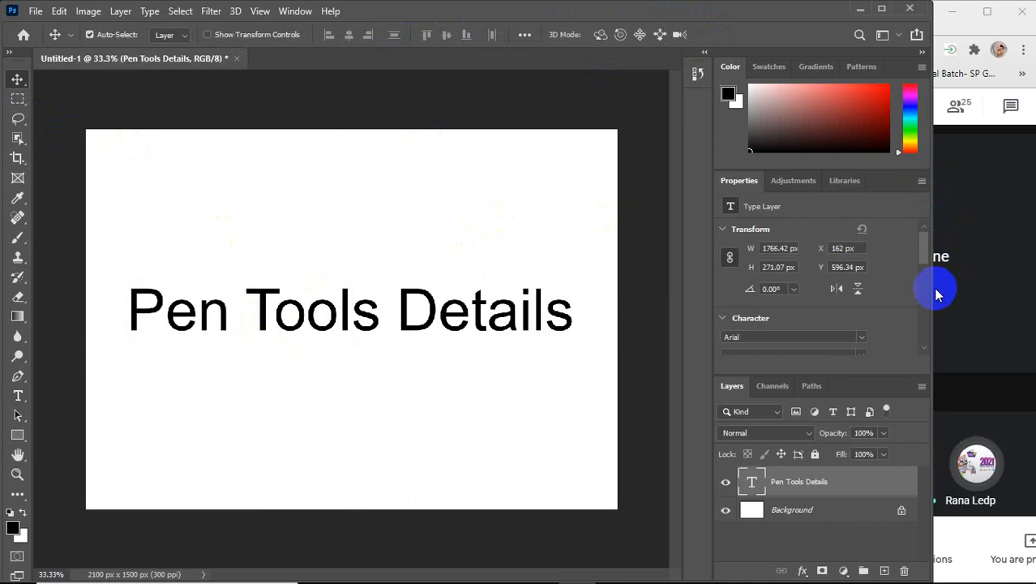
Widen the application window, close the Color and Properties panel groups, and deselect the text layer
left_click_drag(933, 287, 965, 293)
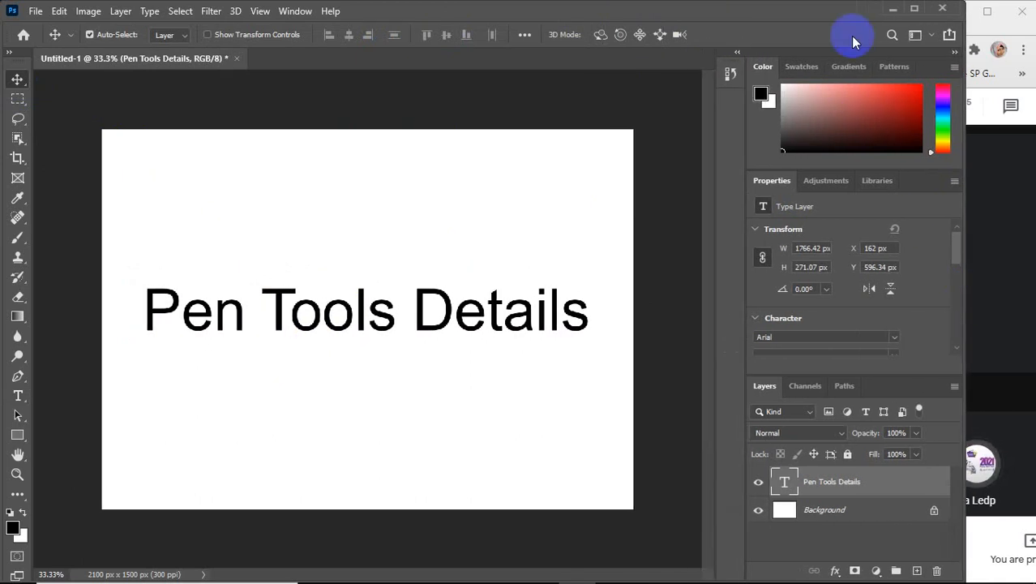
left_click(955, 66)
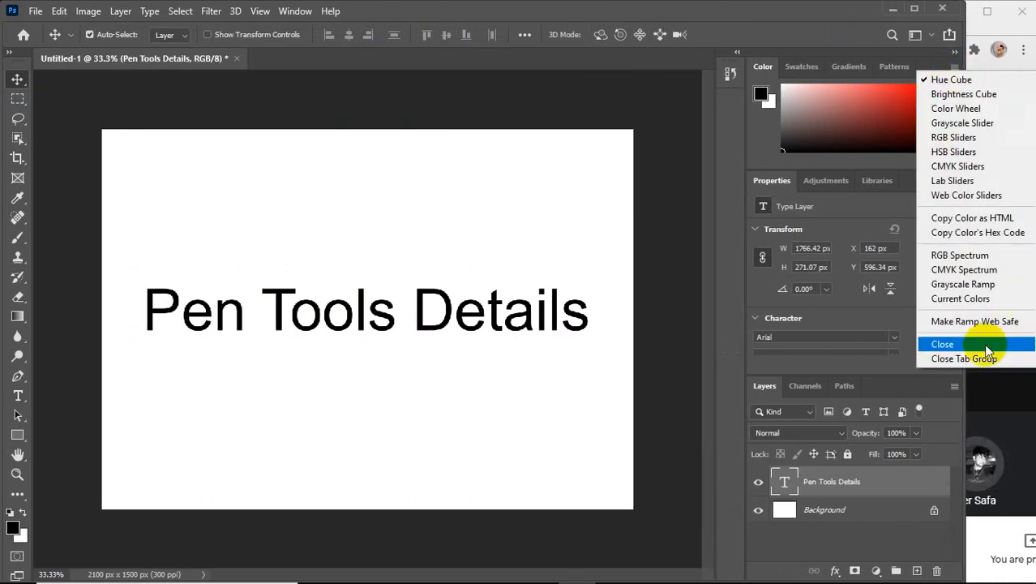
left_click(973, 357)
left_click(954, 68)
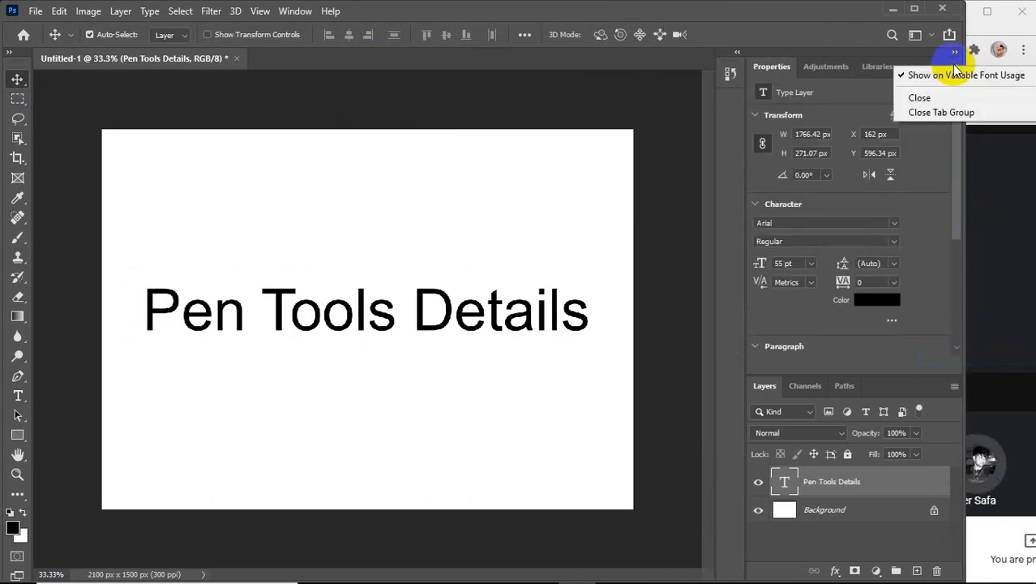
left_click(947, 109)
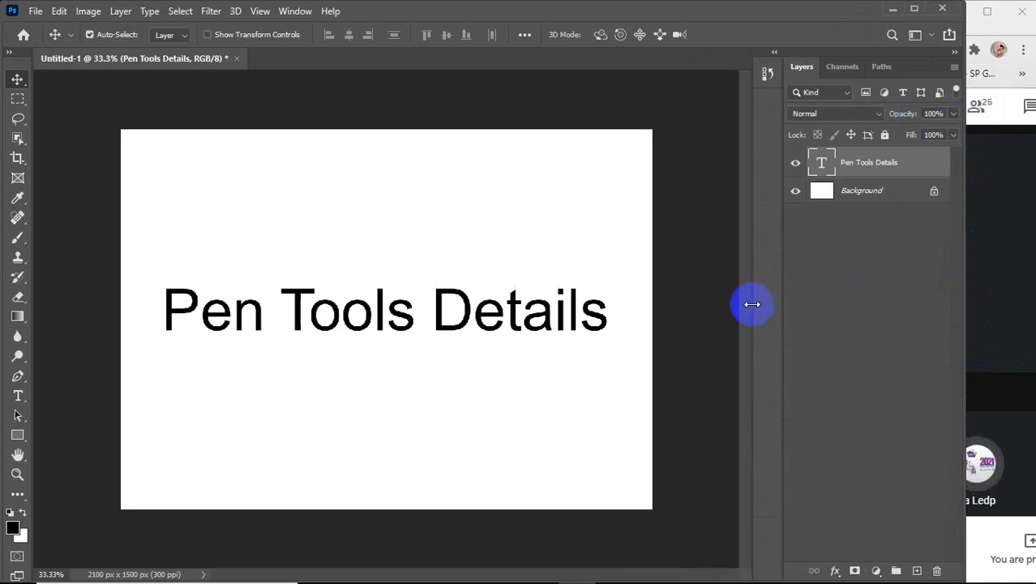
left_click(397, 253)
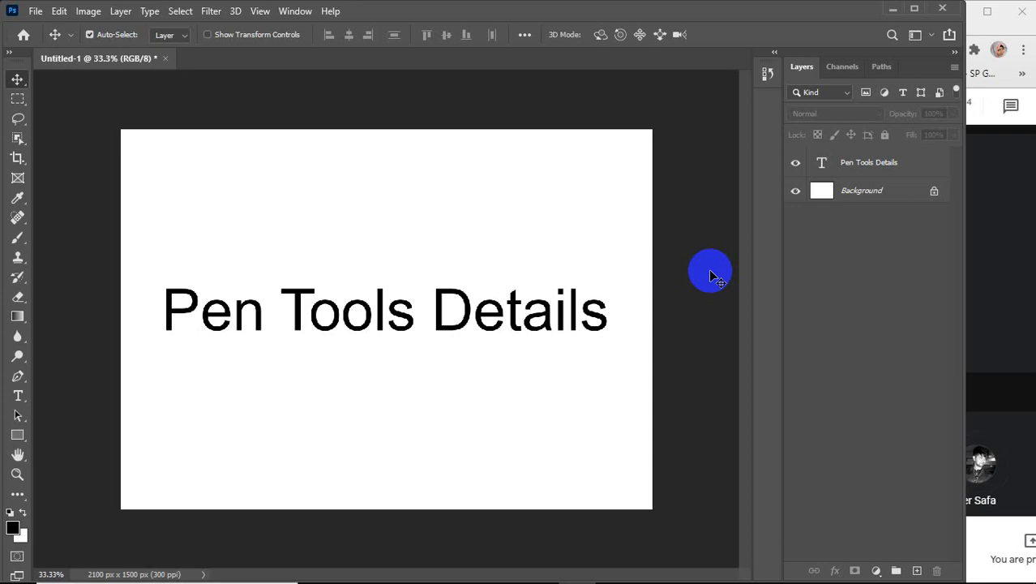
Switch to the Google Meet window, view the meeting participants at full size, and return to Photoshop
left_click(893, 9)
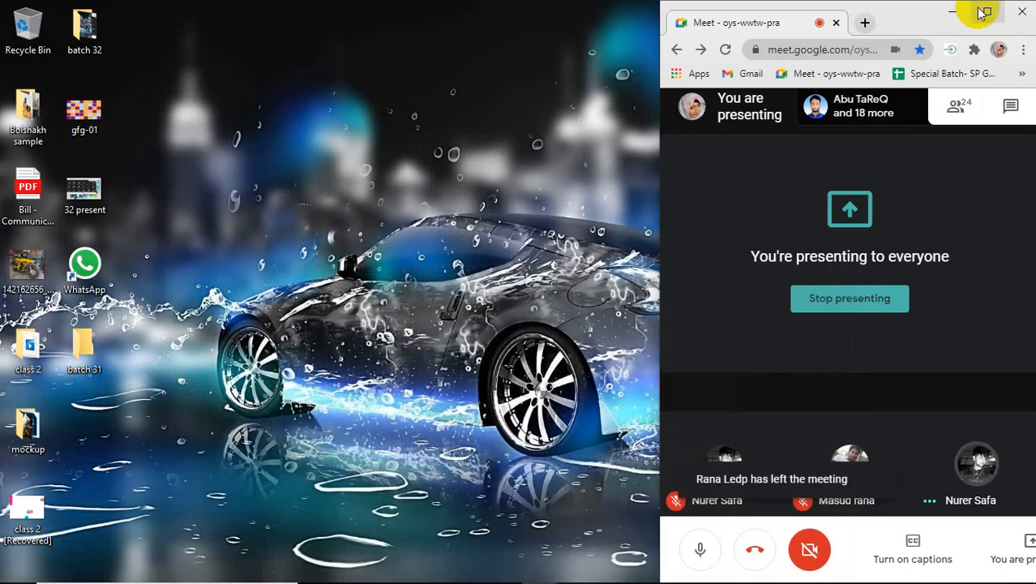
left_click(981, 11)
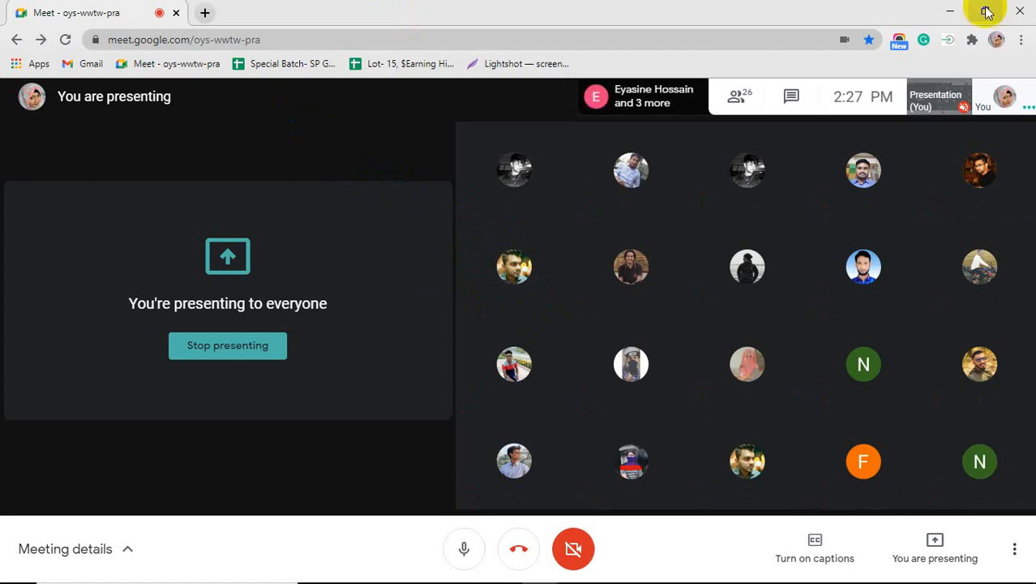
left_click(986, 11)
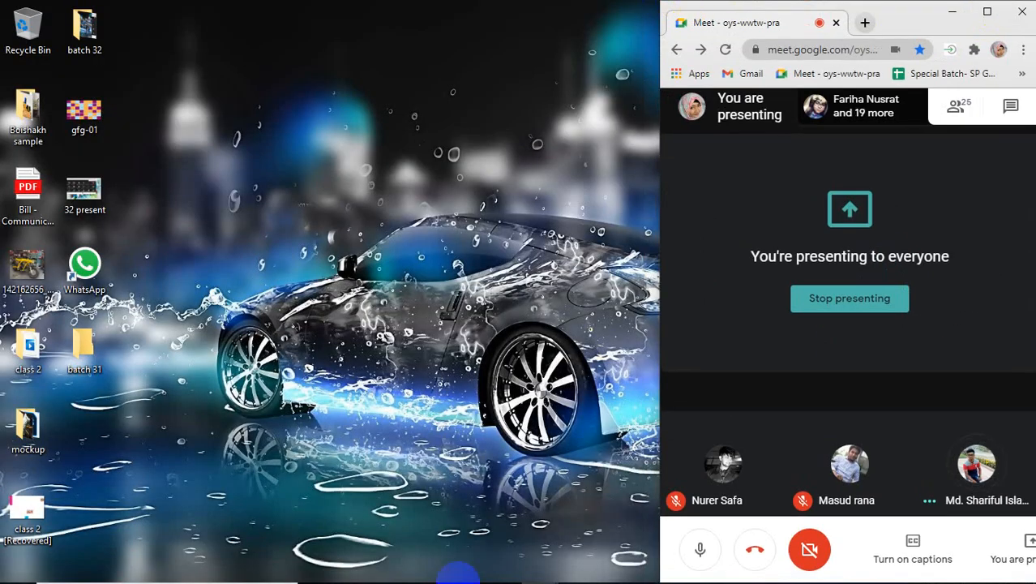
mouse_move(519, 578)
left_click(579, 568)
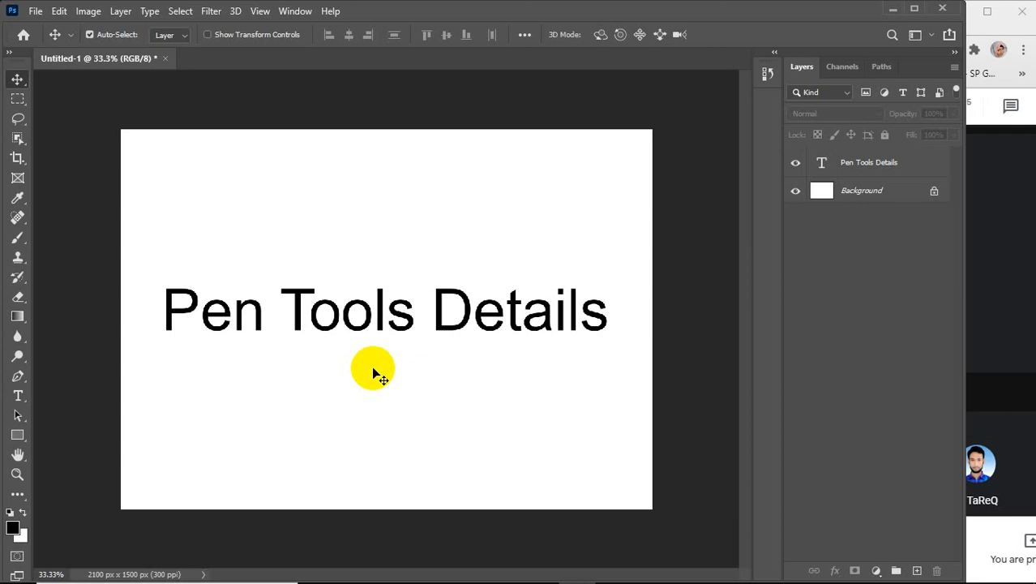
Delete the Pen Tools Details text layer
left_click(862, 168)
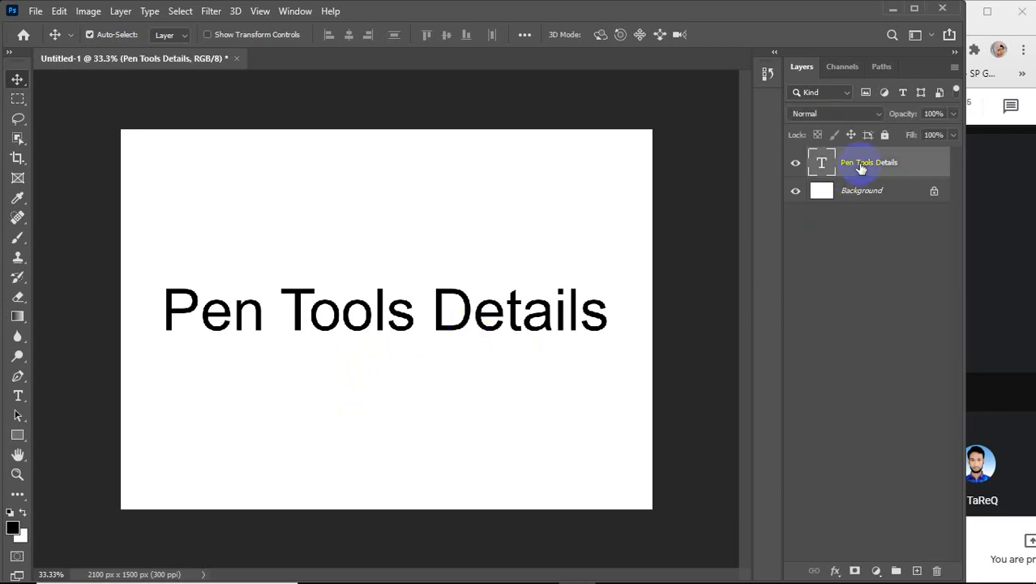
key("Delete")
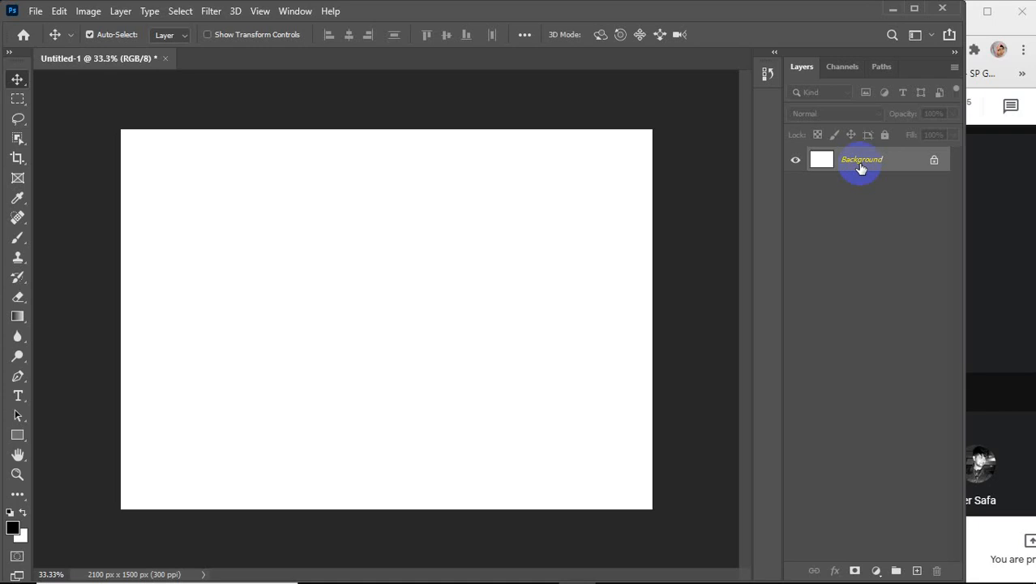
Narrow the application window slightly and activate the Pen tool
left_click(18, 377)
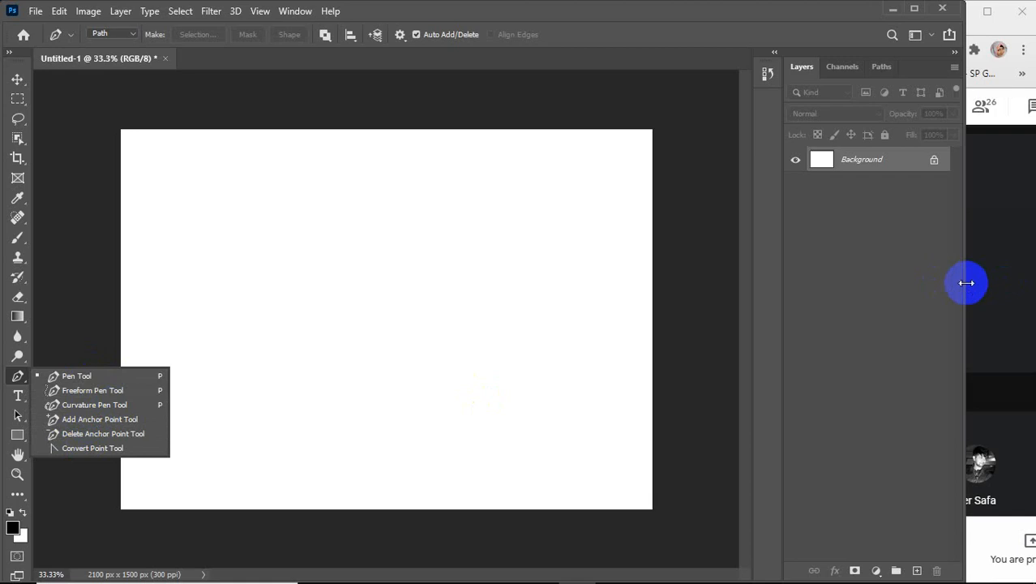
left_click_drag(965, 282, 930, 304)
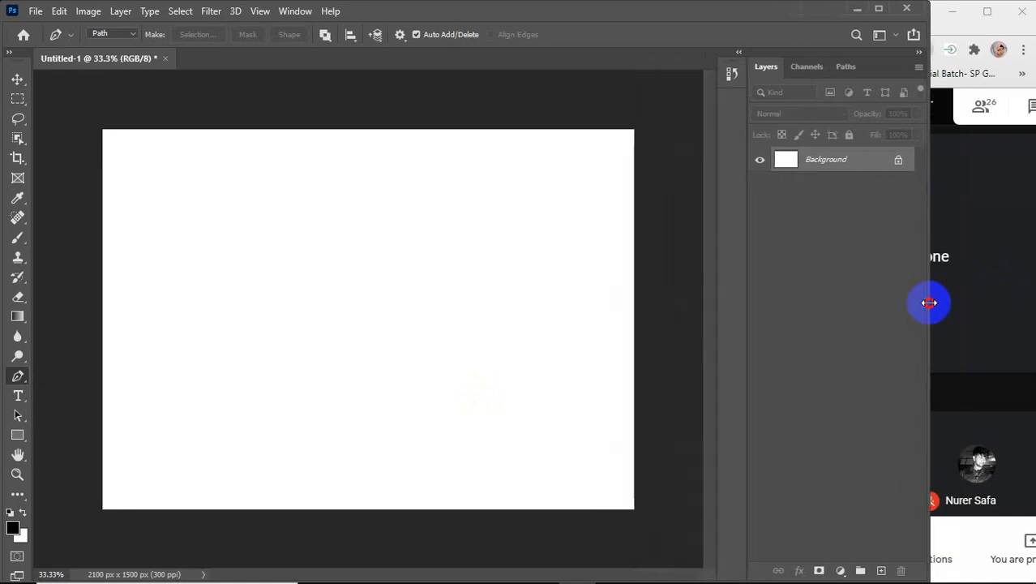
left_click(19, 378)
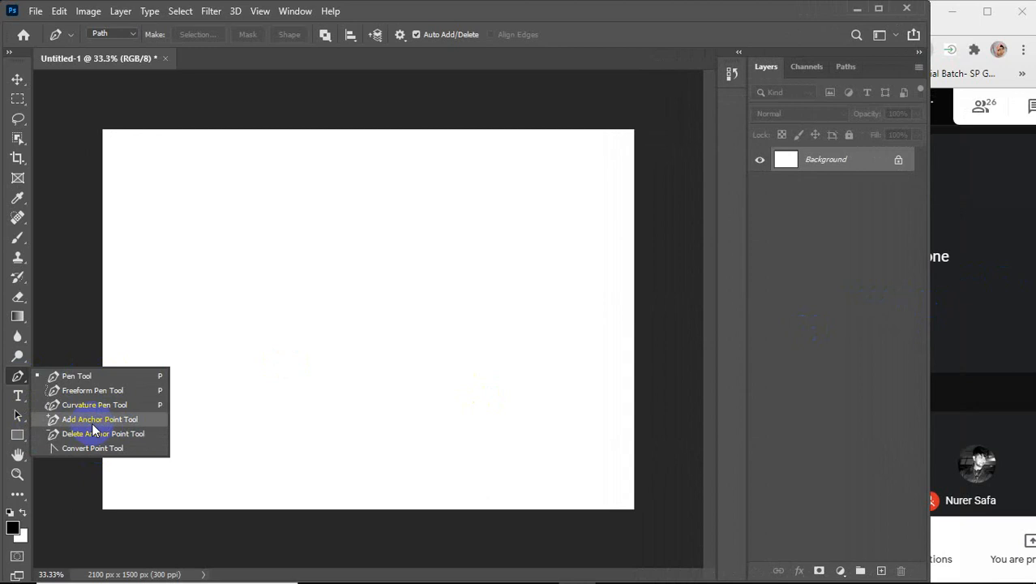
left_click(79, 376)
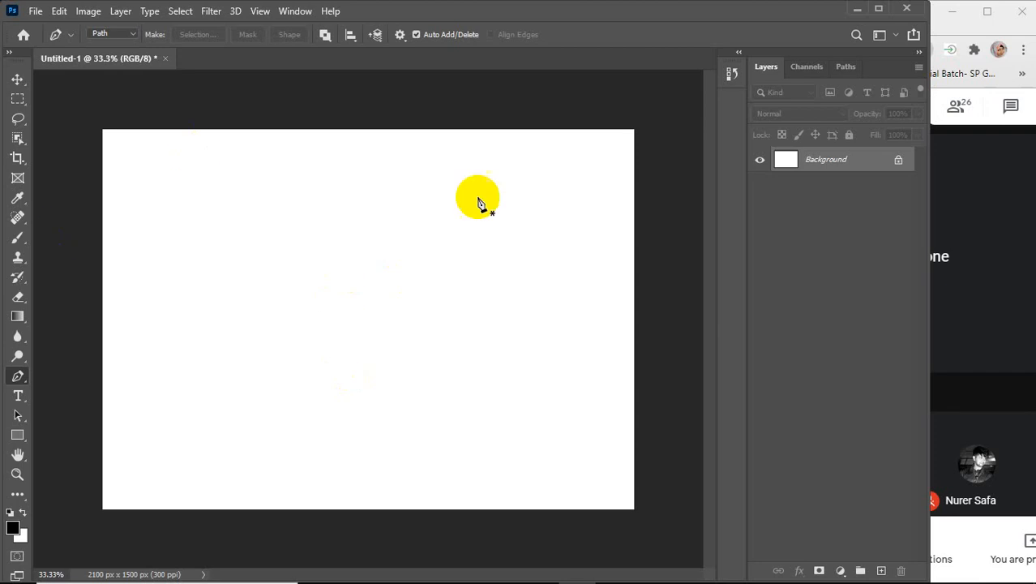
left_click(133, 34)
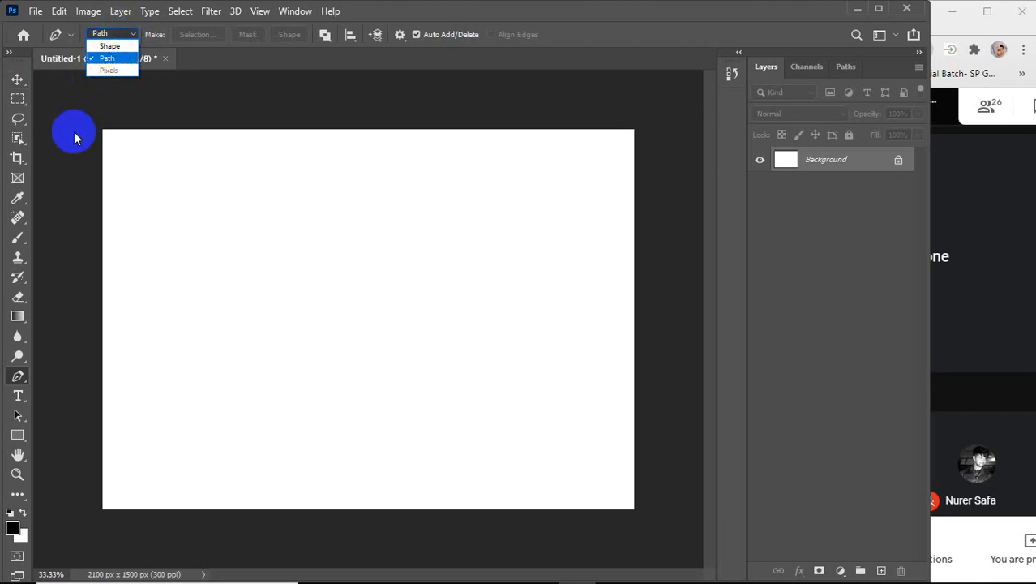
left_click(17, 102)
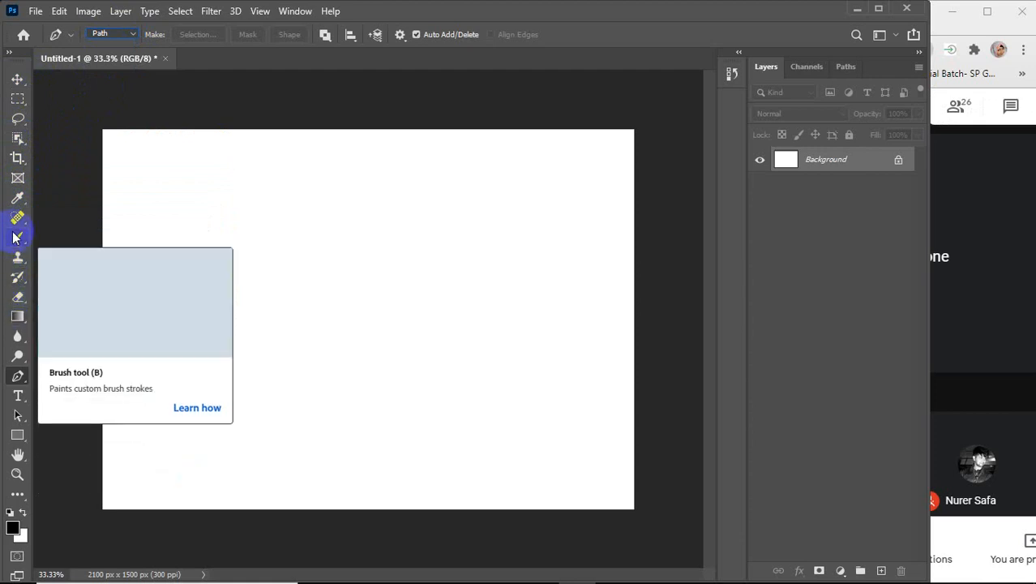
left_click(17, 140)
right_click(19, 141)
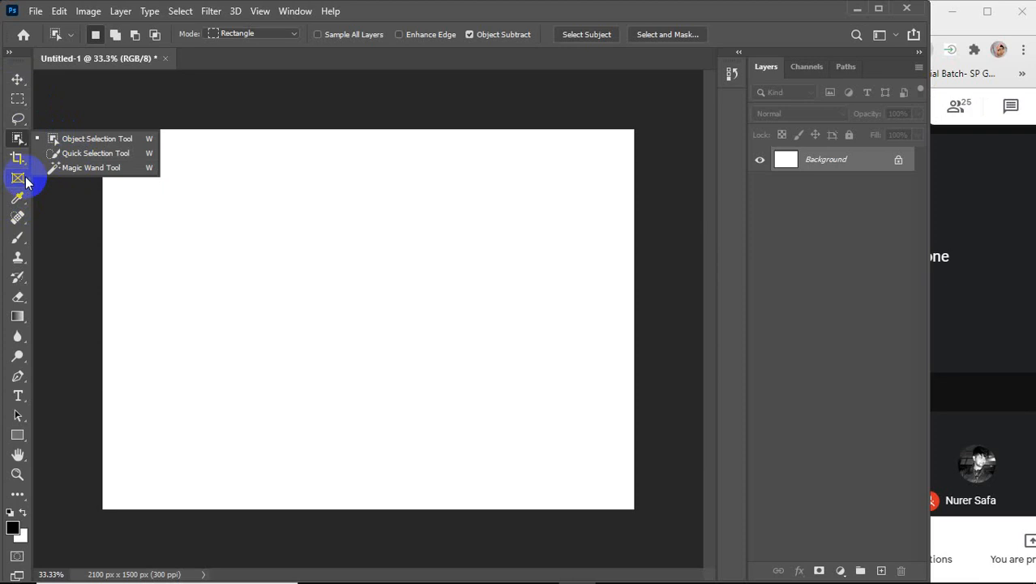
Draw a large roundish freehand selection in the middle of the canvas with the Lasso tool and deselect it
left_click(18, 119)
mouse_move(347, 210)
left_mouse_down()
mouse_move(277, 412)
mouse_move(404, 215)
mouse_move(344, 210)
left_mouse_up()
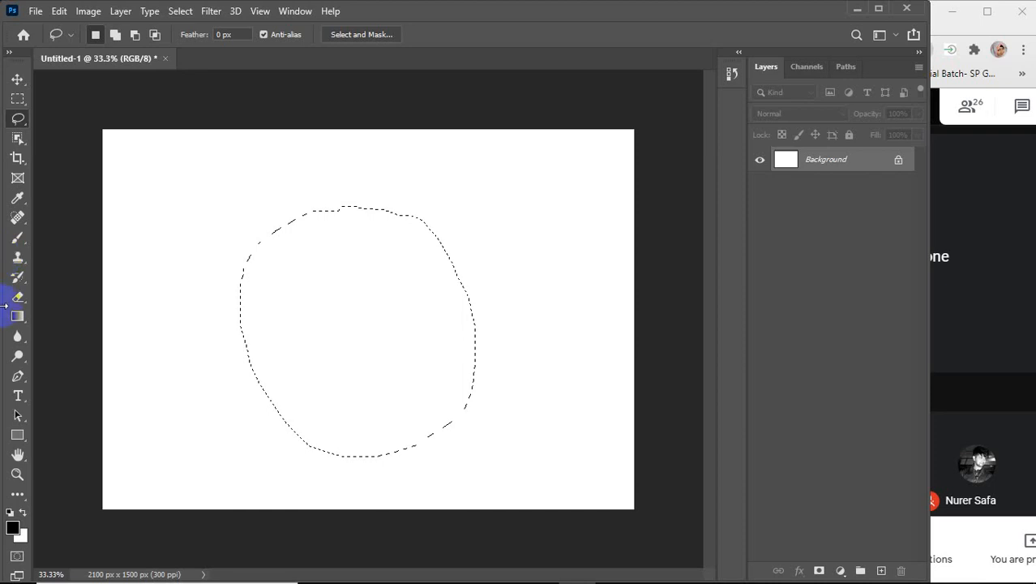
left_click(18, 378)
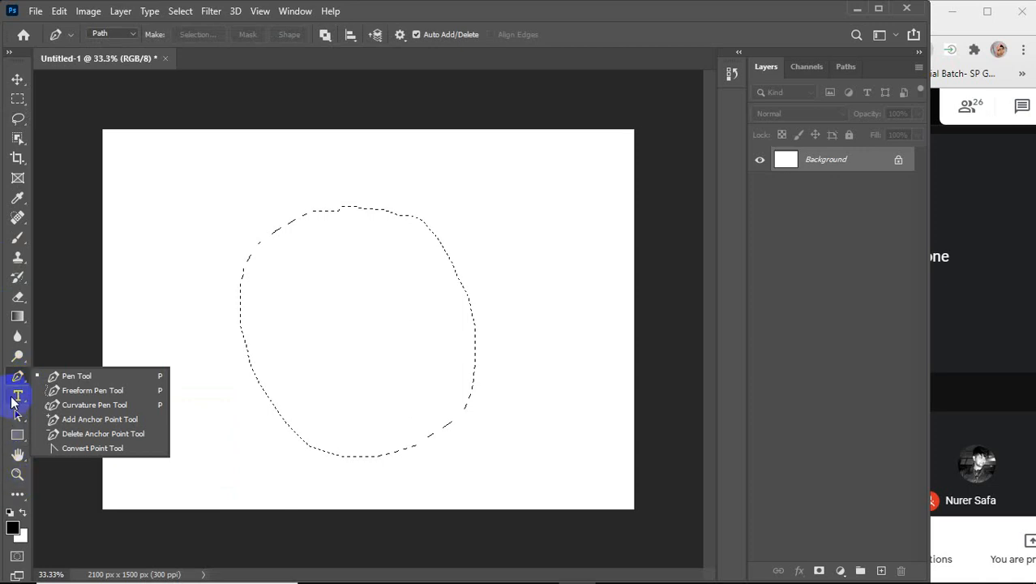
left_click(15, 419)
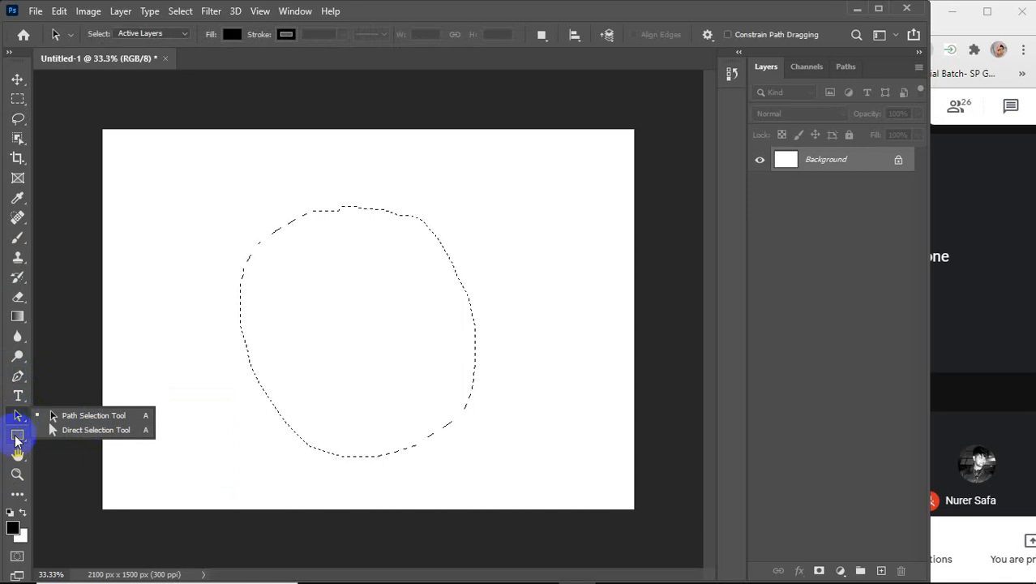
left_click(13, 435)
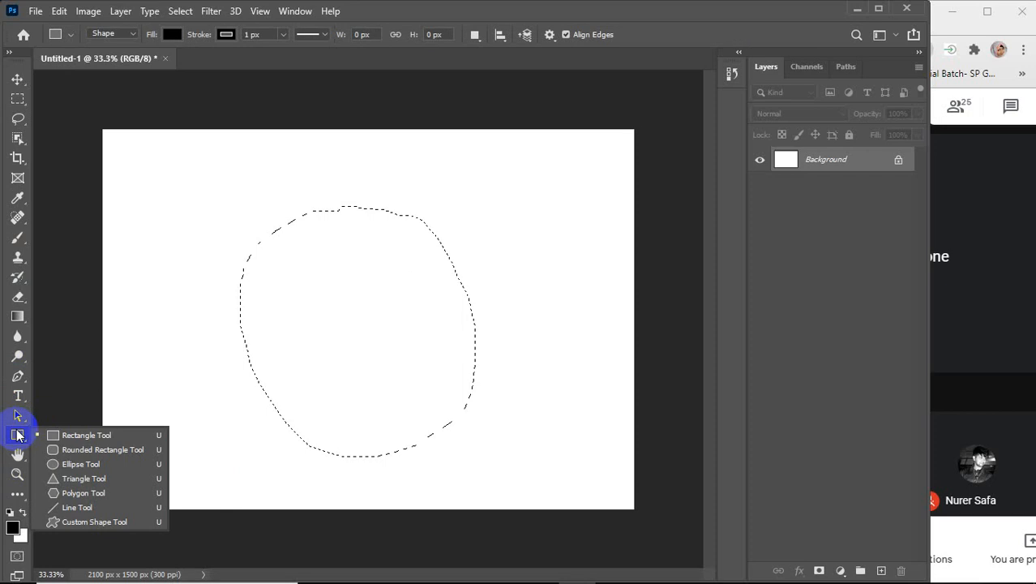
key("ctrl+d")
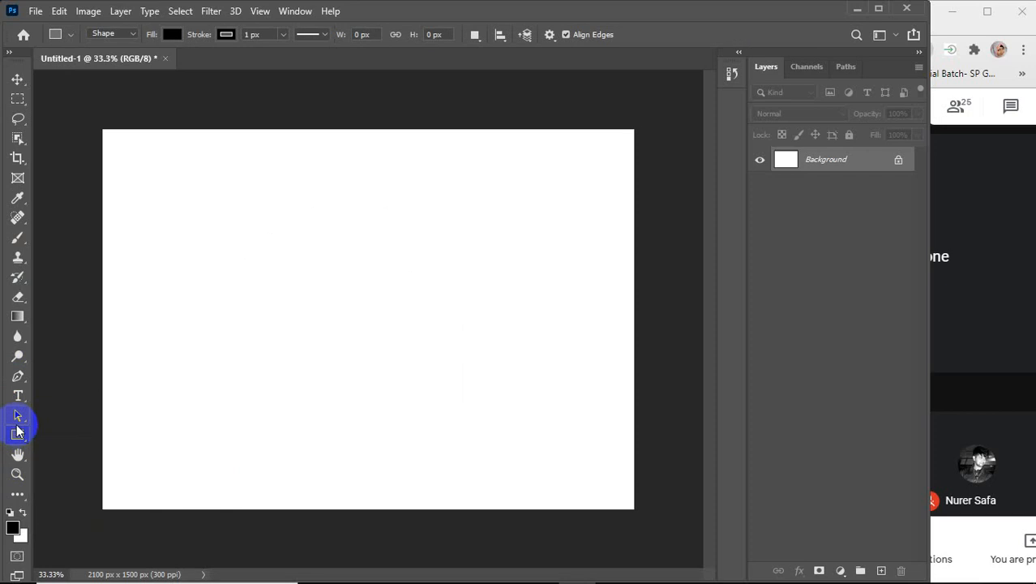
Activate the Pen tool in Path mode, place a first anchor point in the canvas's lower-left area, and dismiss the Curvature Pen Tool tip
right_click(14, 379)
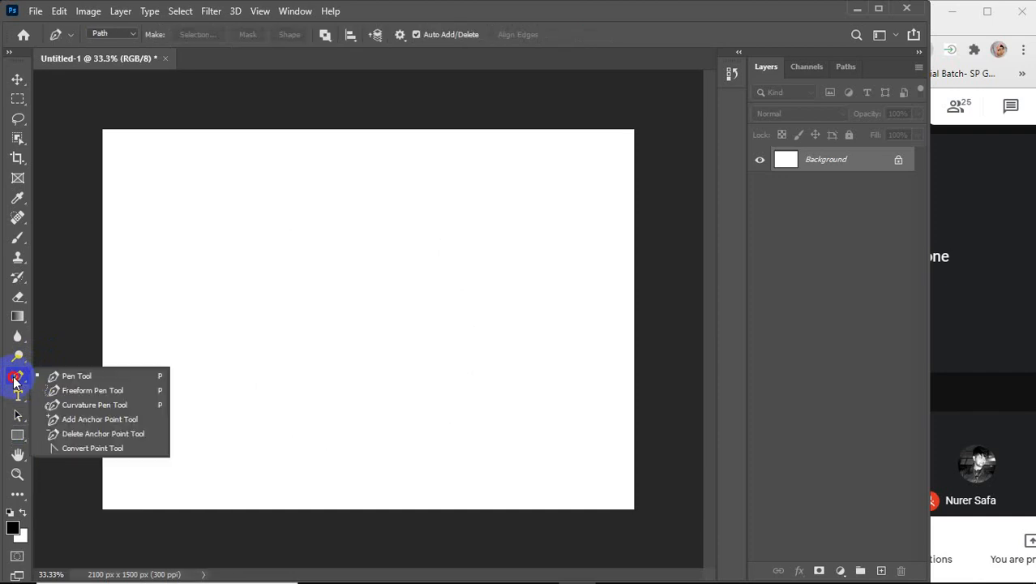
left_click(75, 373)
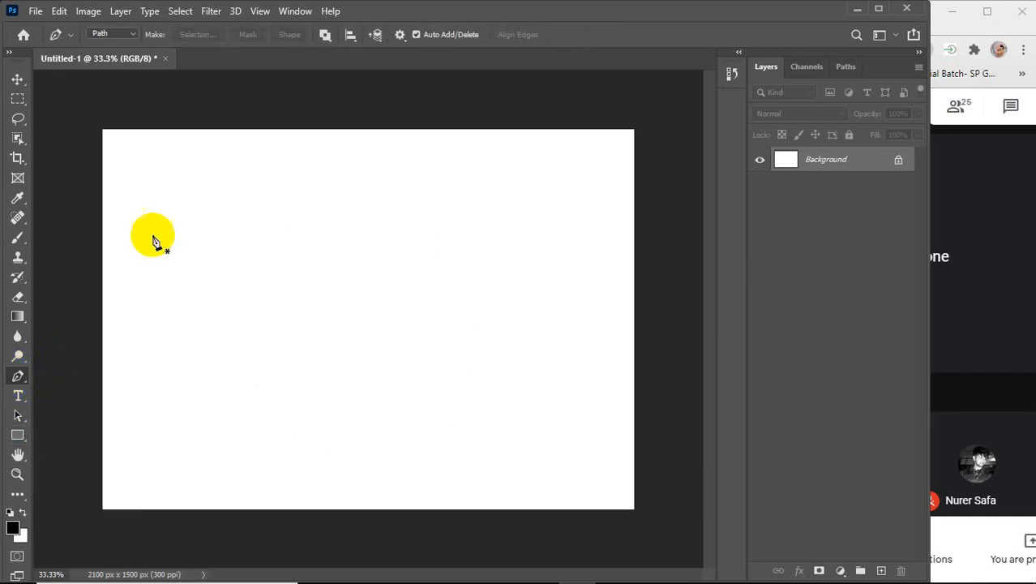
left_click(130, 35)
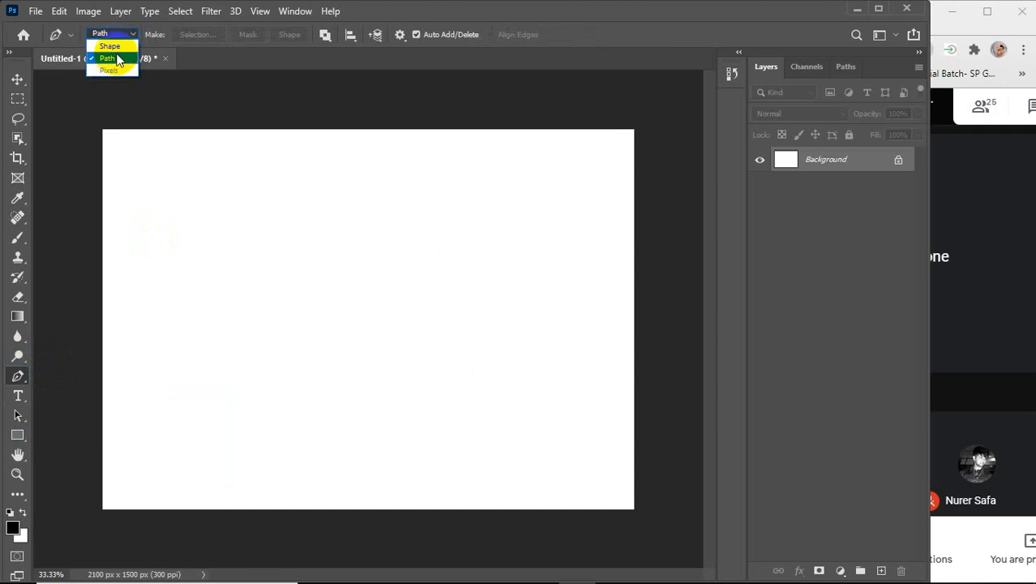
left_click(106, 60)
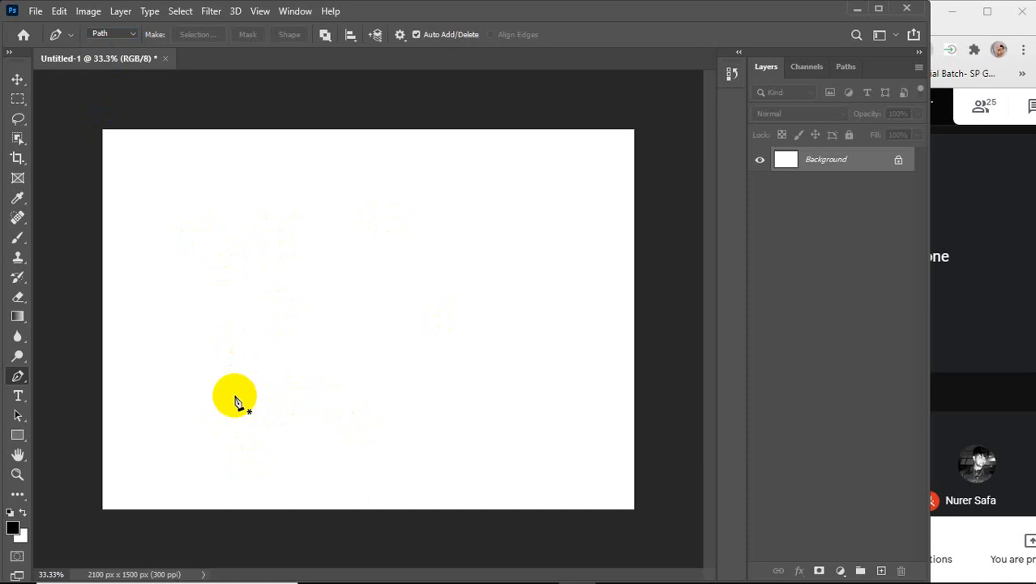
left_click(219, 375)
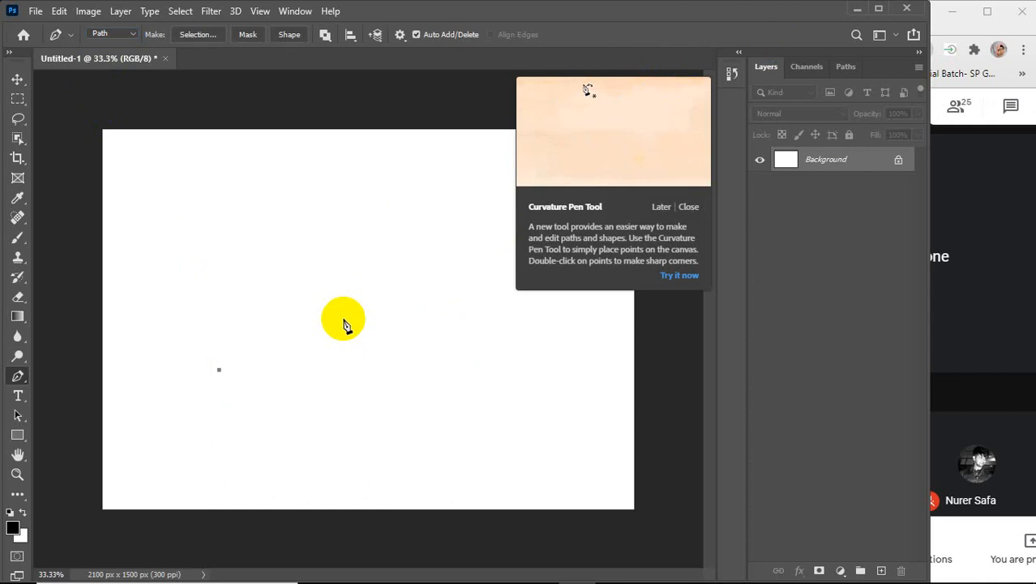
left_click(688, 206)
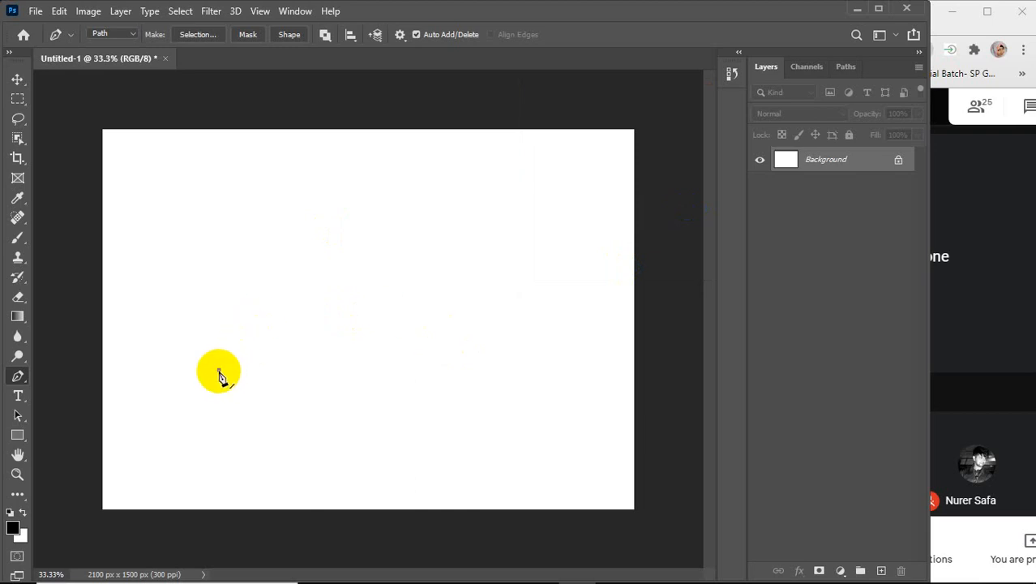
Add a straight segment and a curved segment to the path and undo them back to the first anchor point
left_click(357, 297)
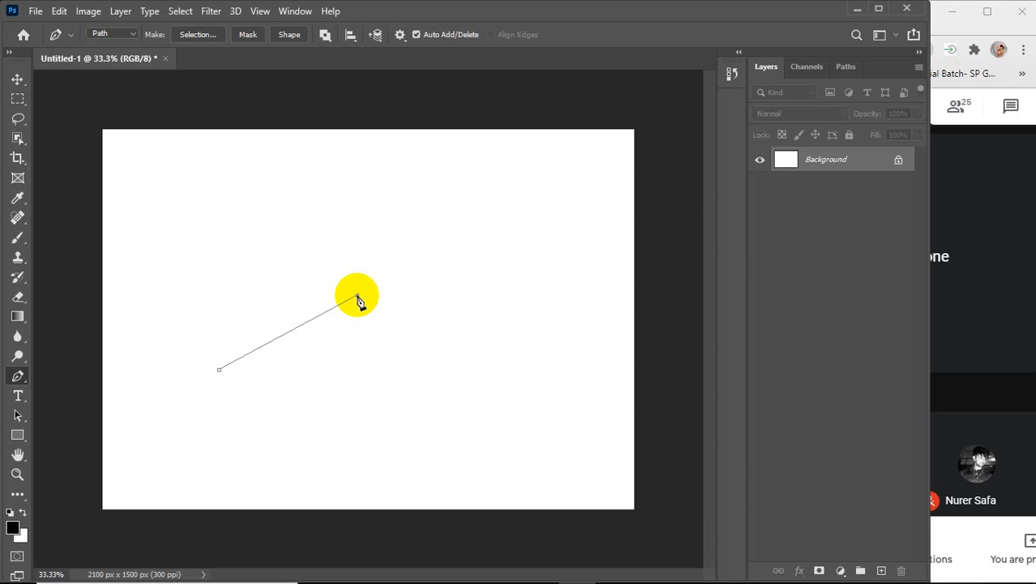
left_click(472, 300)
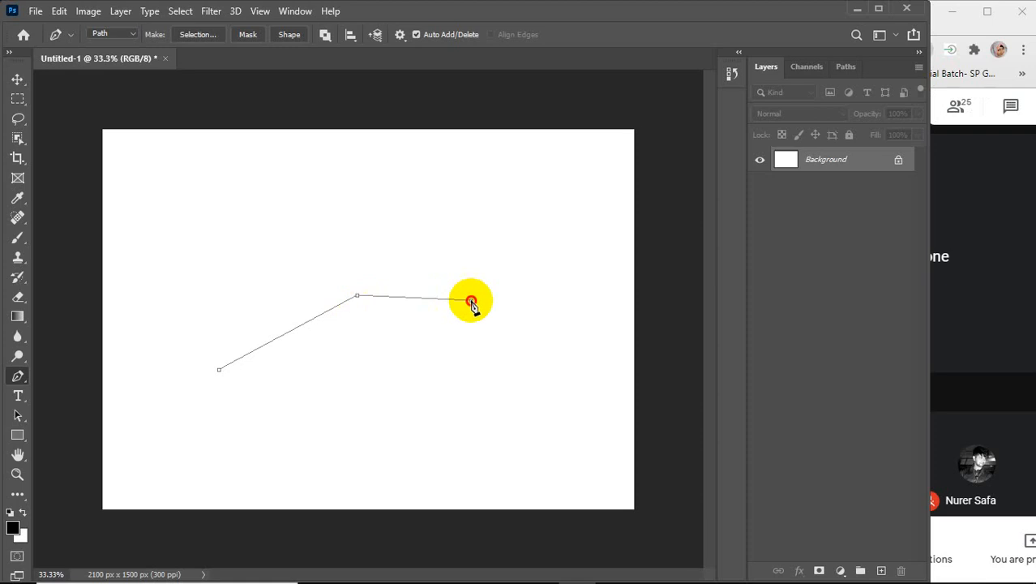
left_click_drag(471, 300, 513, 379)
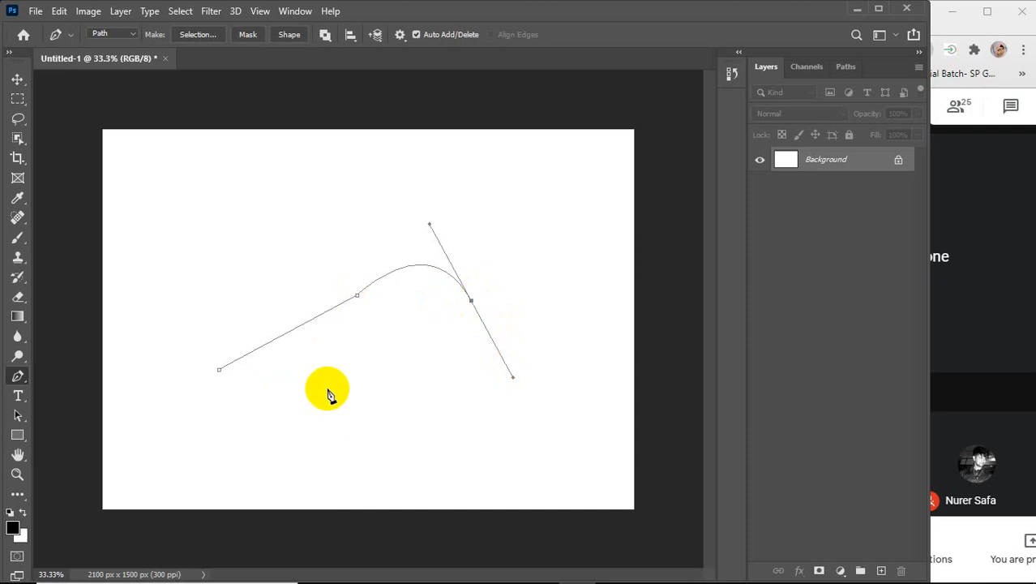
key("ctrl+z")
key("ctrl+z")
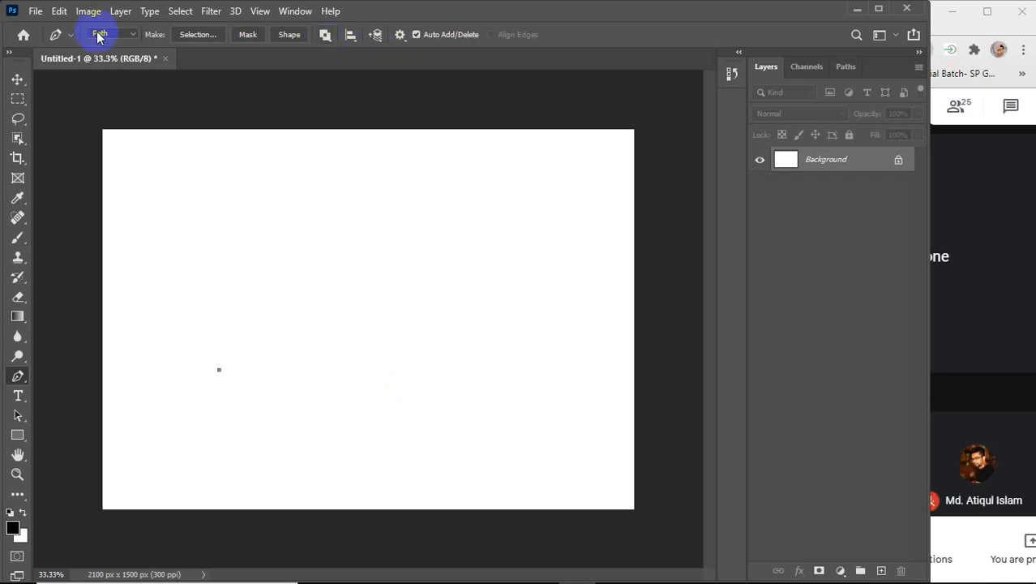
Enable the Rubber Band option in the Pen tool's path options
left_click(400, 36)
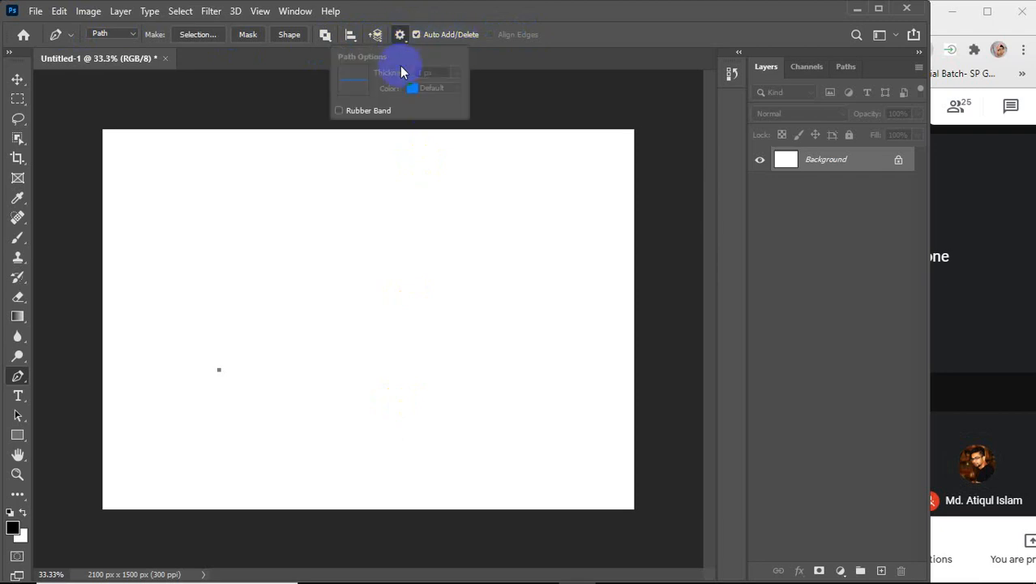
left_click(352, 112)
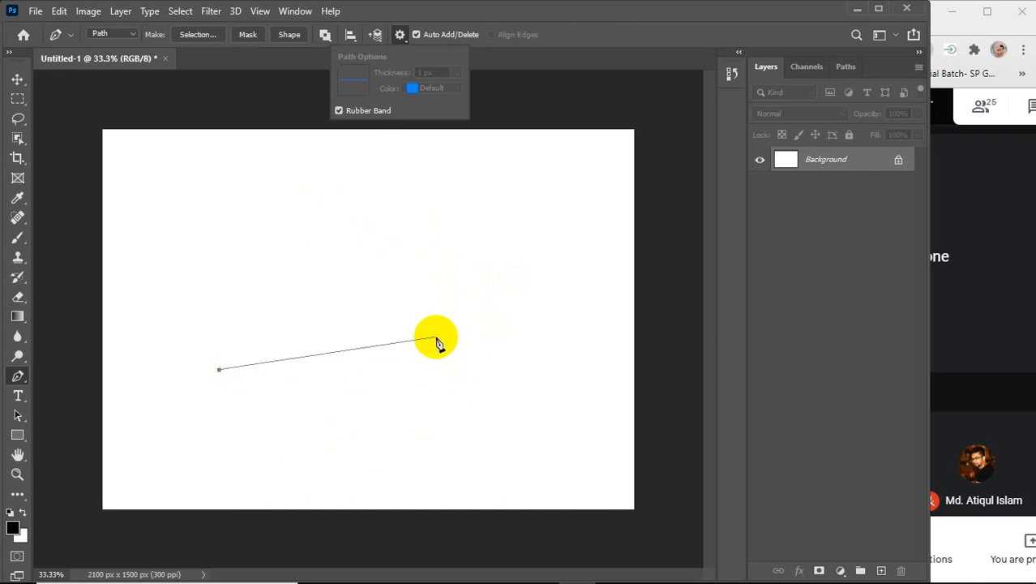
Turn the Rubber Band option off and back on, and close the path options
left_click(360, 111)
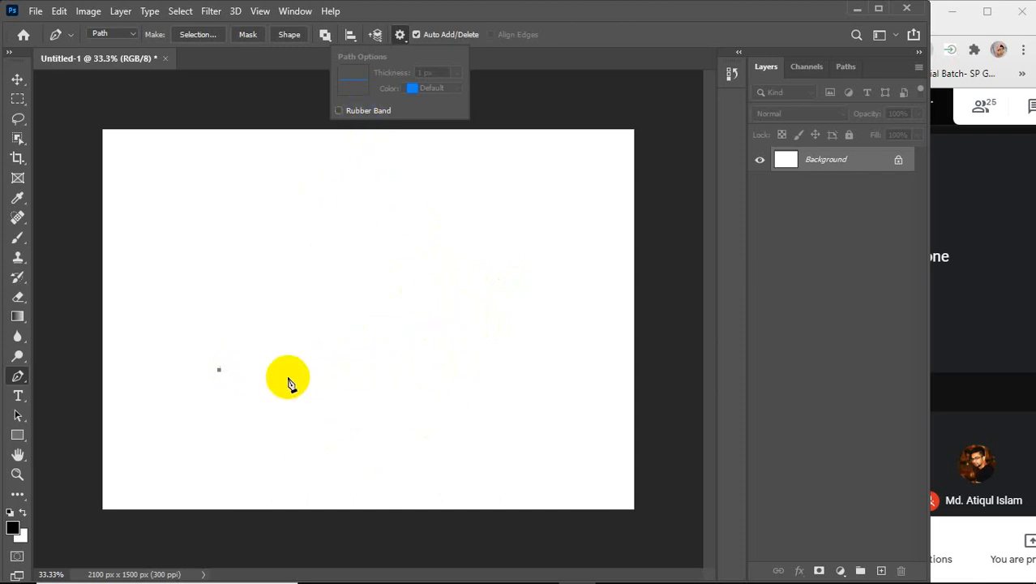
left_click(361, 110)
left_click(402, 36)
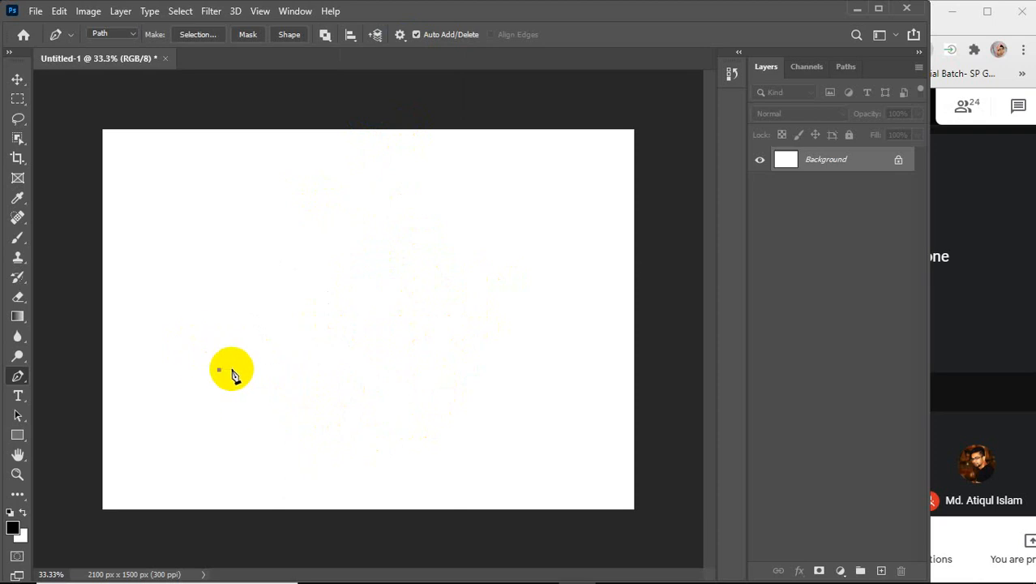
Add four short straight zigzag segments to the path and undo them back to the first anchor point
left_click(188, 356)
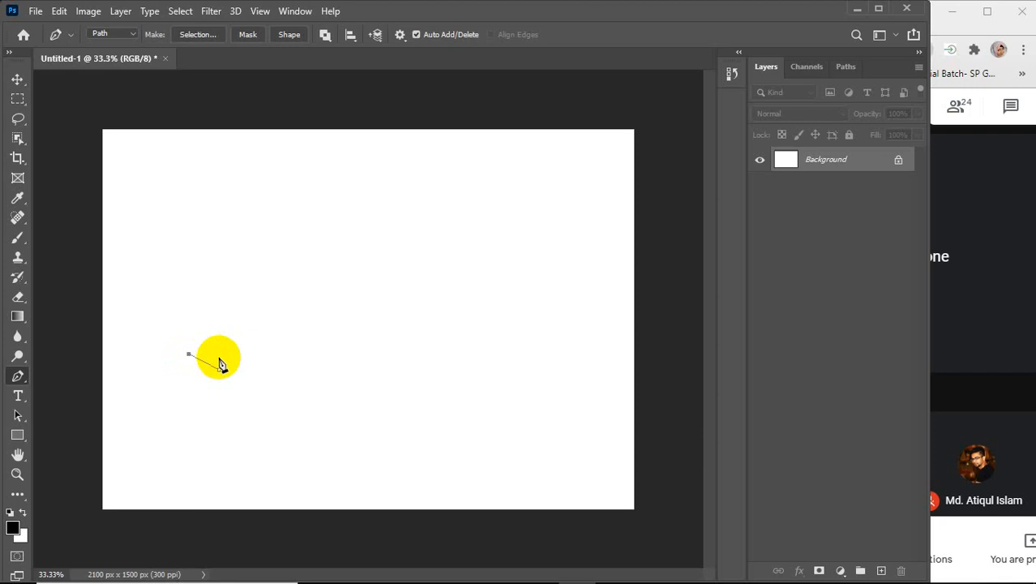
left_click(219, 358)
left_click(202, 312)
left_click(227, 311)
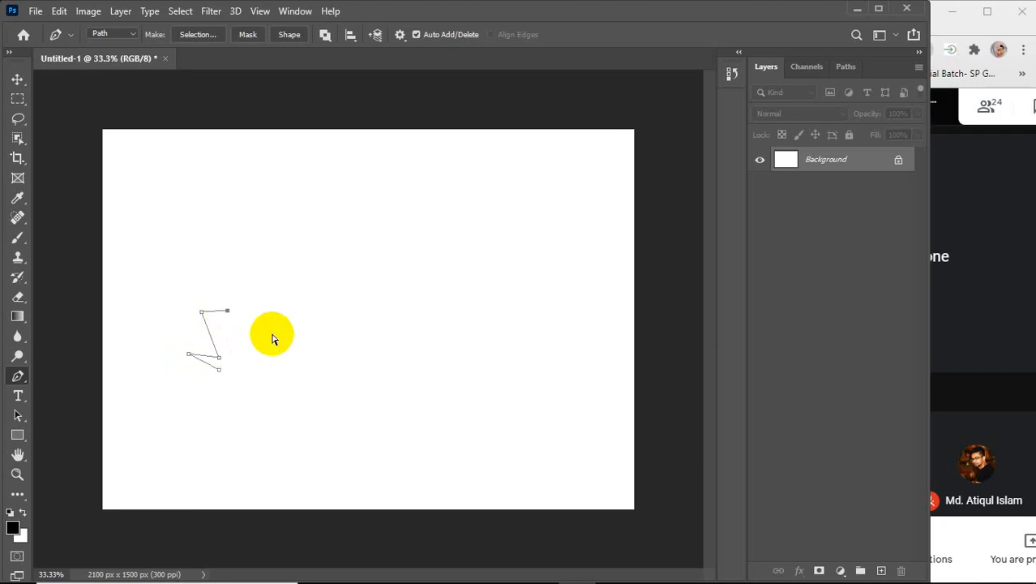
key("ctrl+z")
key("ctrl+z")
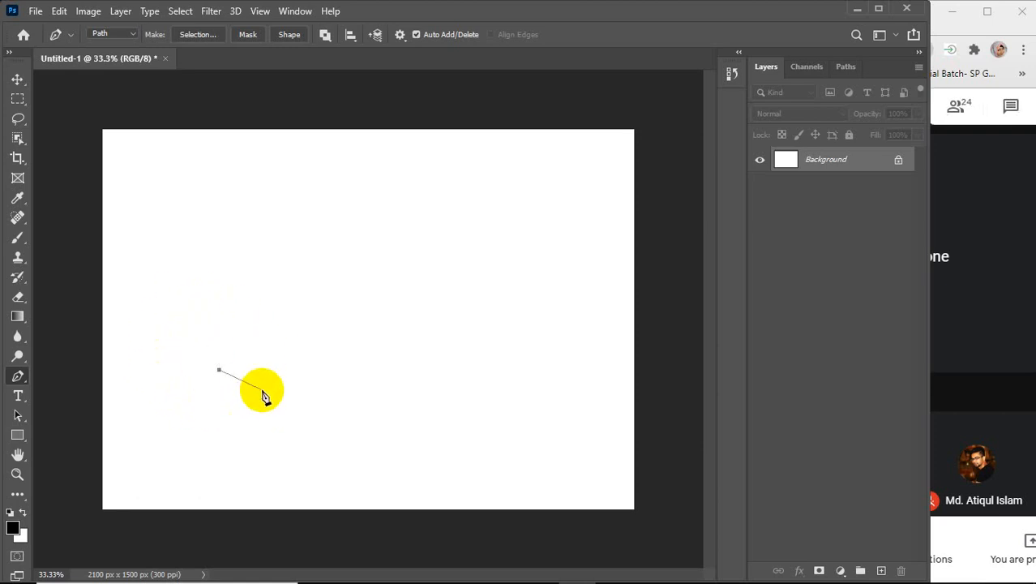
Add a straight segment going up and an arched segment to its right, and undo the arched one
left_click(235, 286)
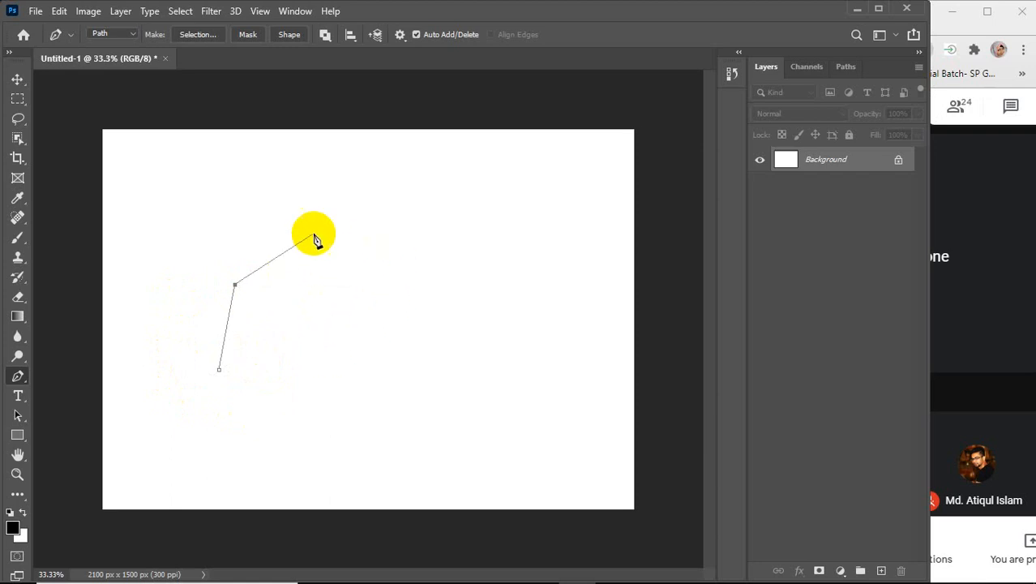
left_click(374, 266)
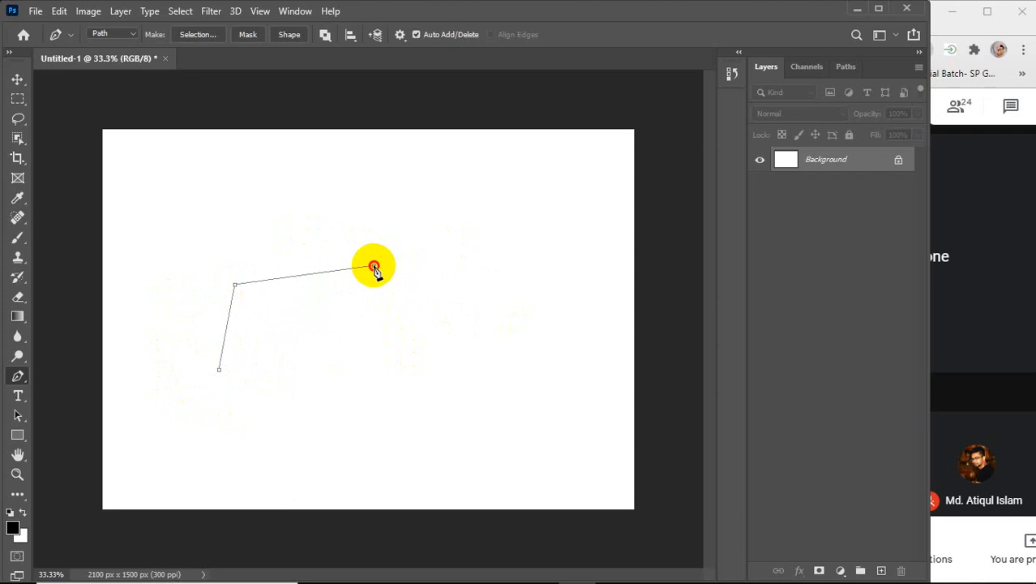
left_click_drag(374, 266, 466, 327)
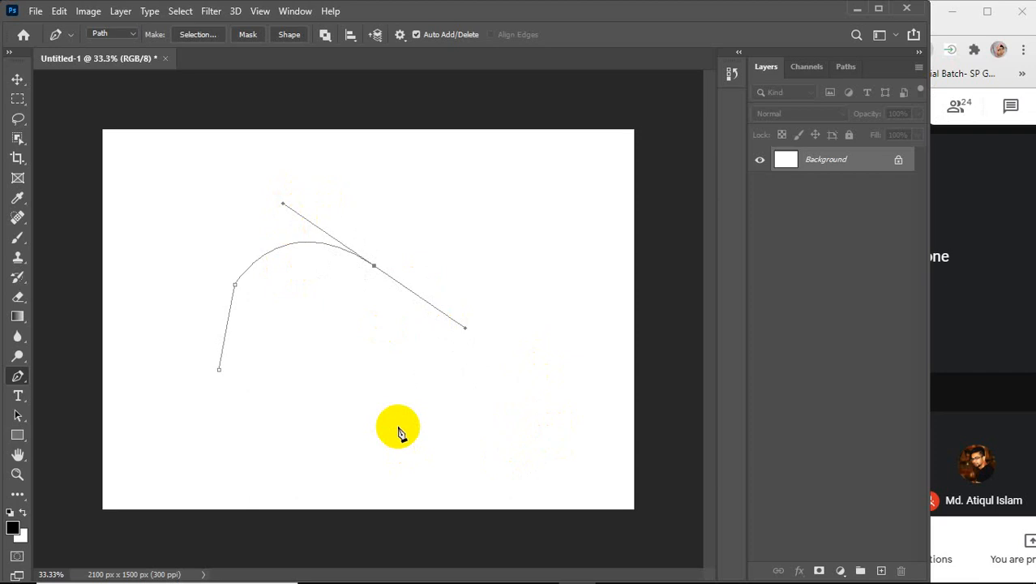
key("ctrl+z")
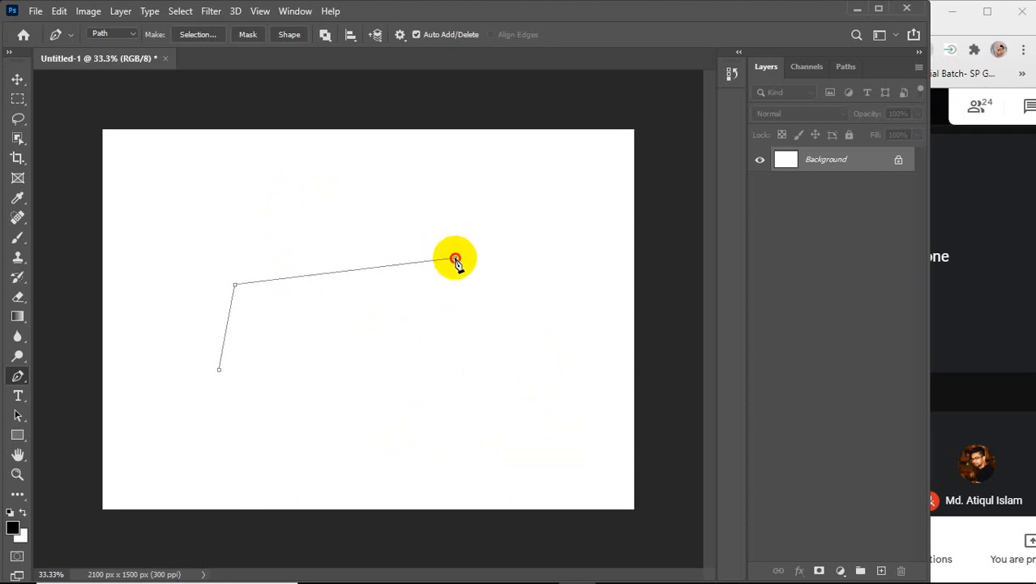
Try a wider arched segment, reshaping it by varying its direction handles' length and angle, and undo the whole path
left_click_drag(456, 259, 601, 414)
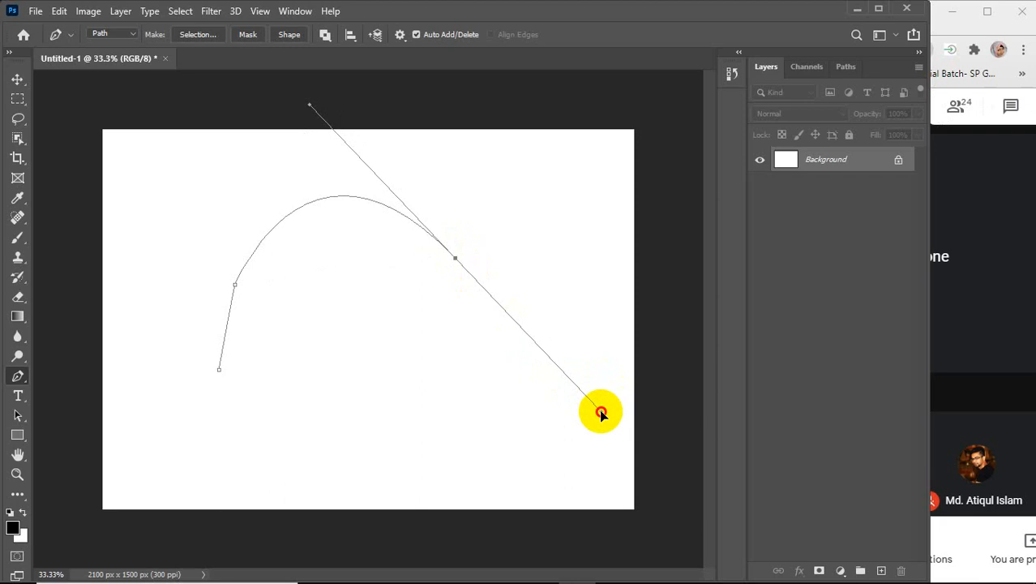
left_click_drag(601, 414, 455, 261)
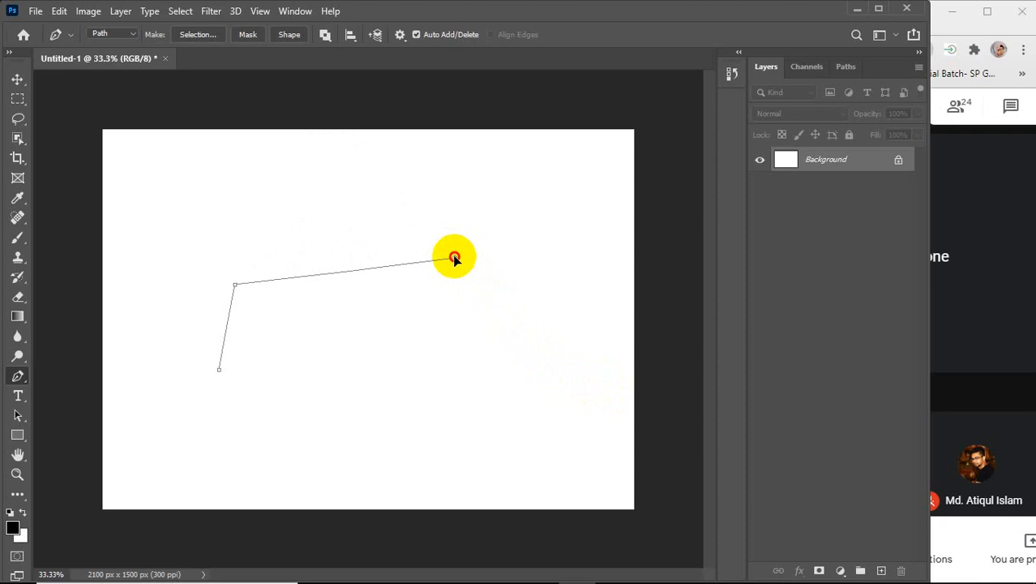
left_click_drag(454, 258, 622, 456)
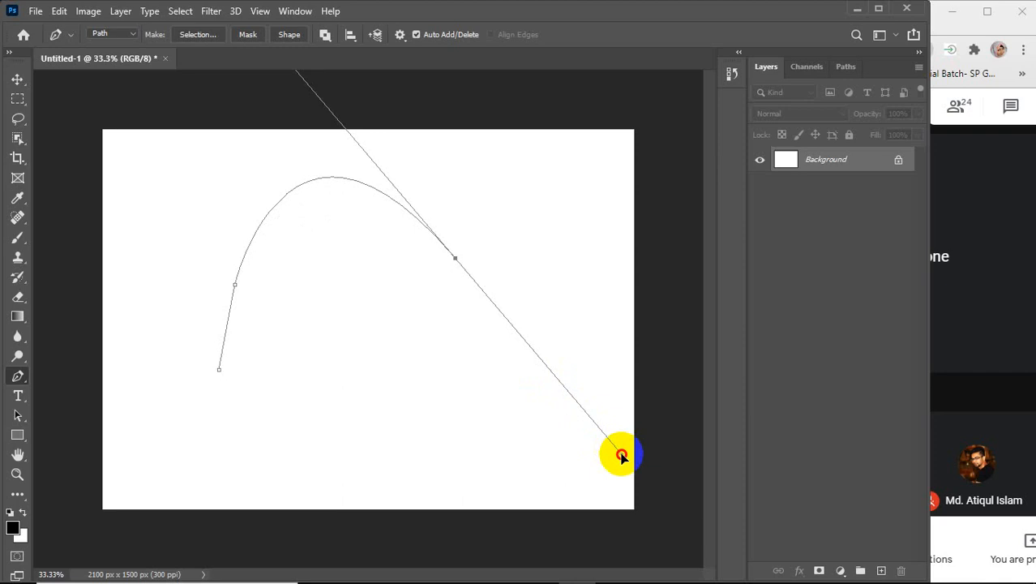
left_click_drag(622, 456, 599, 407)
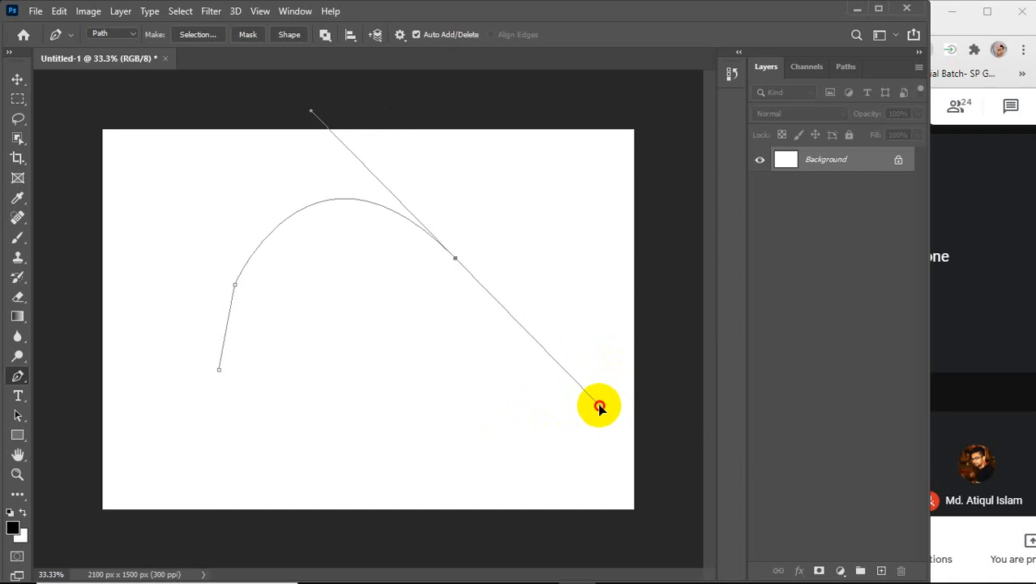
left_click_drag(599, 407, 501, 332)
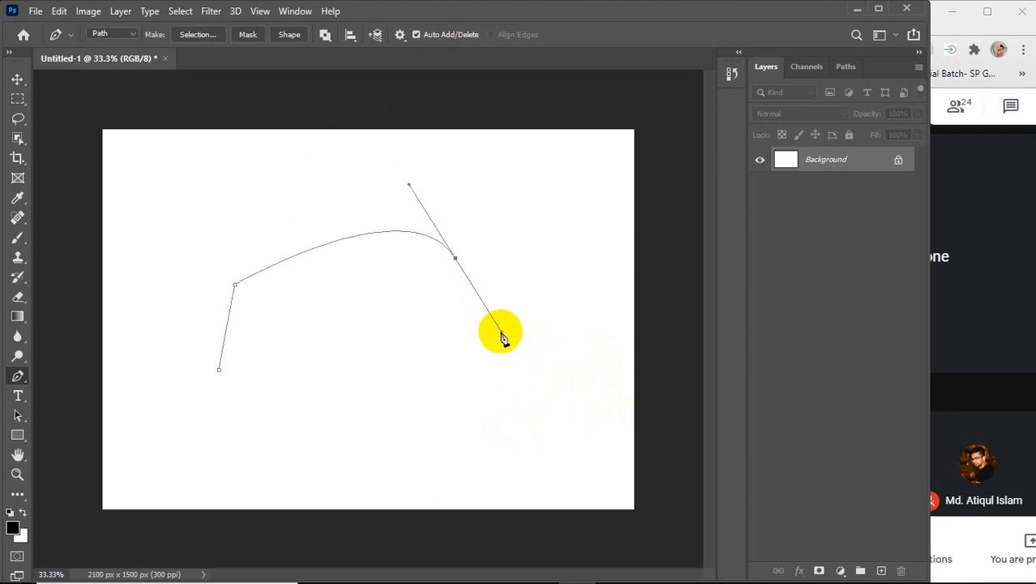
key("ctrl+z")
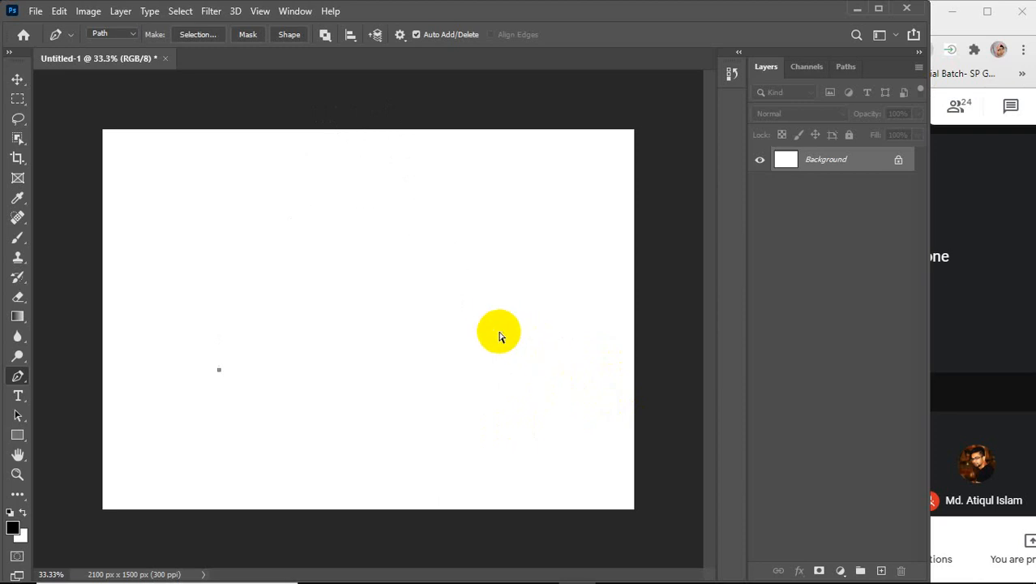
key("ctrl+z")
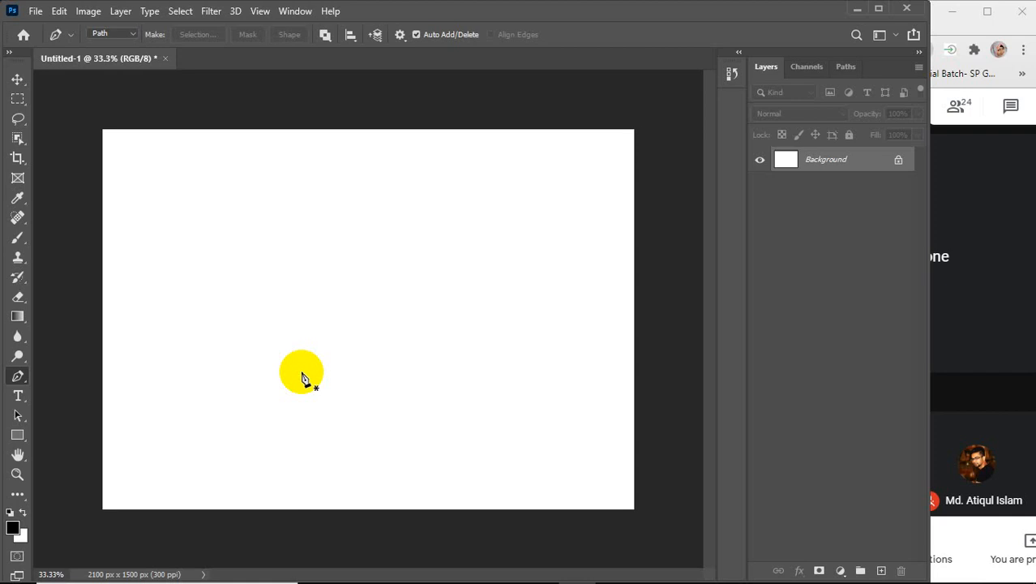
Start a new path in the canvas's lower-left area with a straight segment, try a curve with varied handle lengths and angles, and undo the curve
left_click(198, 417)
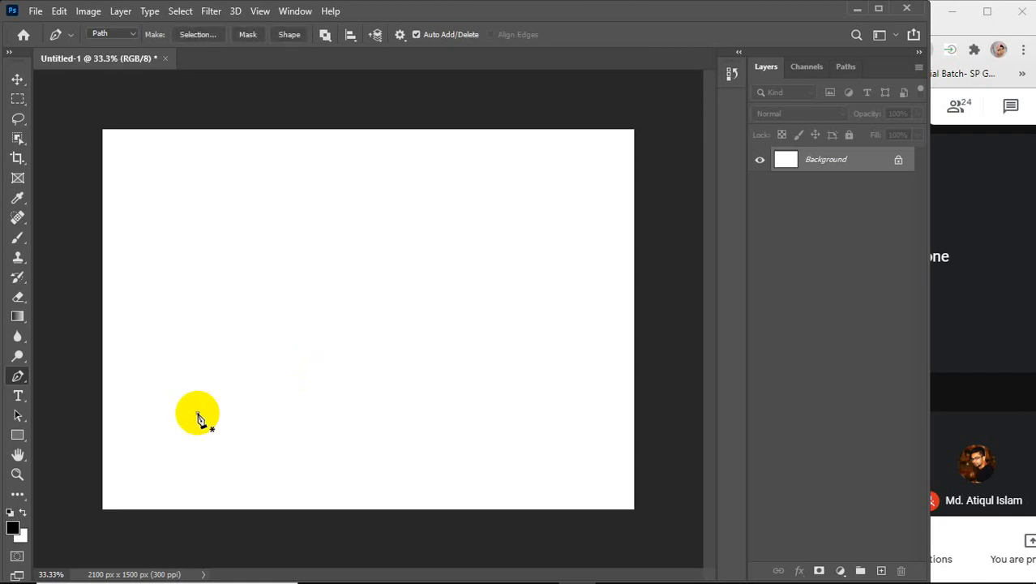
left_click(232, 318)
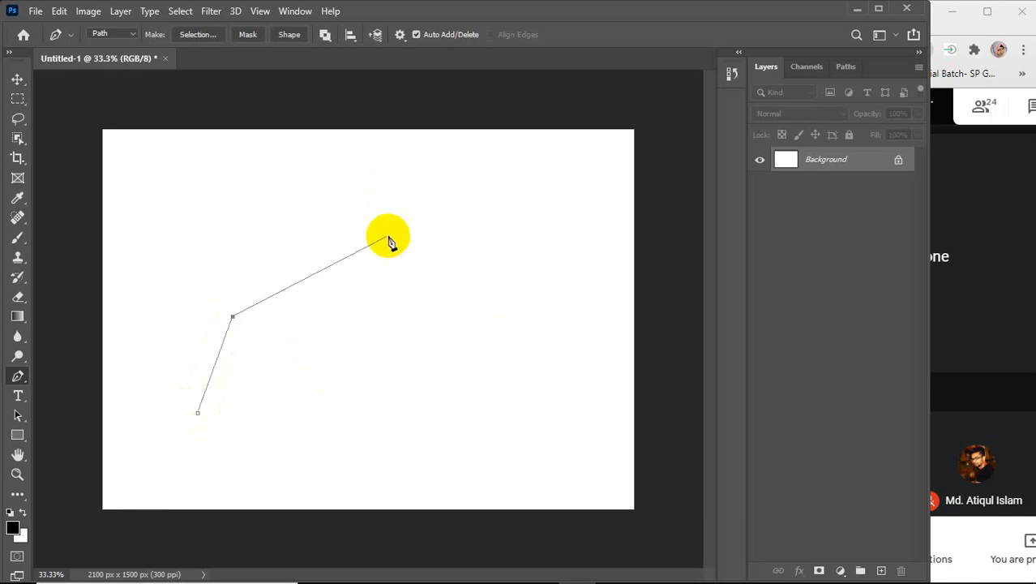
left_click_drag(380, 258, 505, 311)
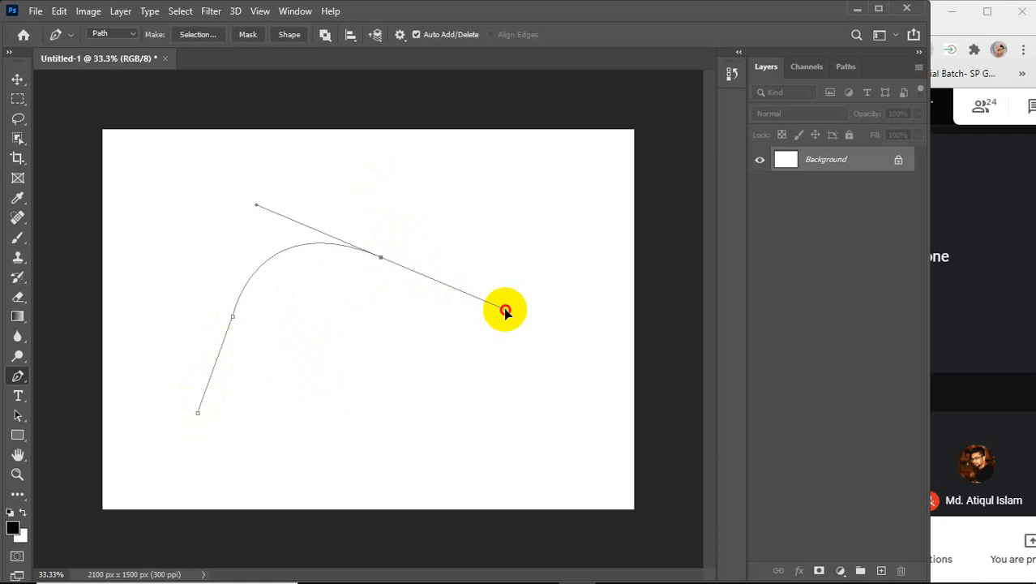
left_click_drag(505, 311, 539, 366)
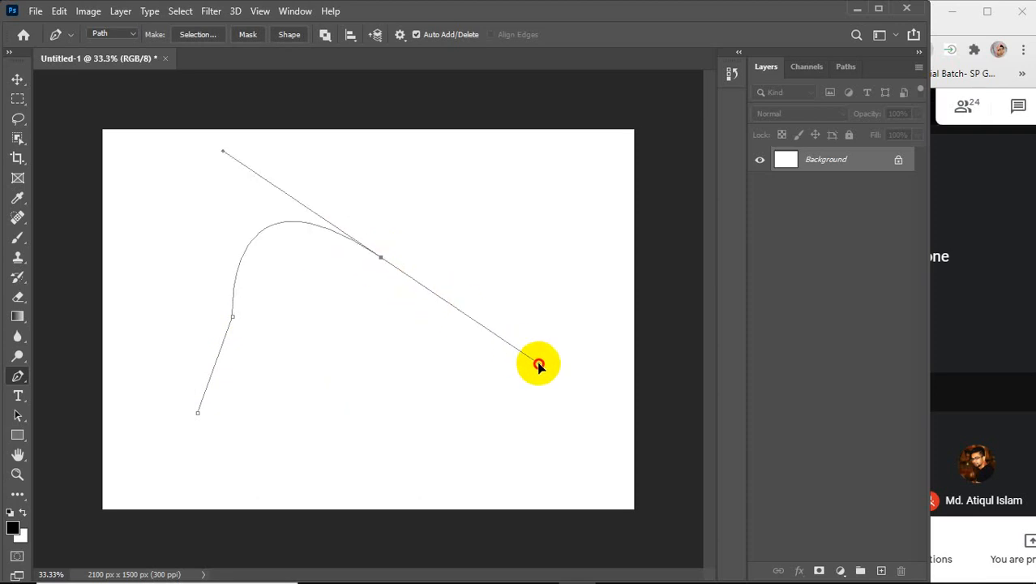
left_click_drag(539, 366, 379, 259)
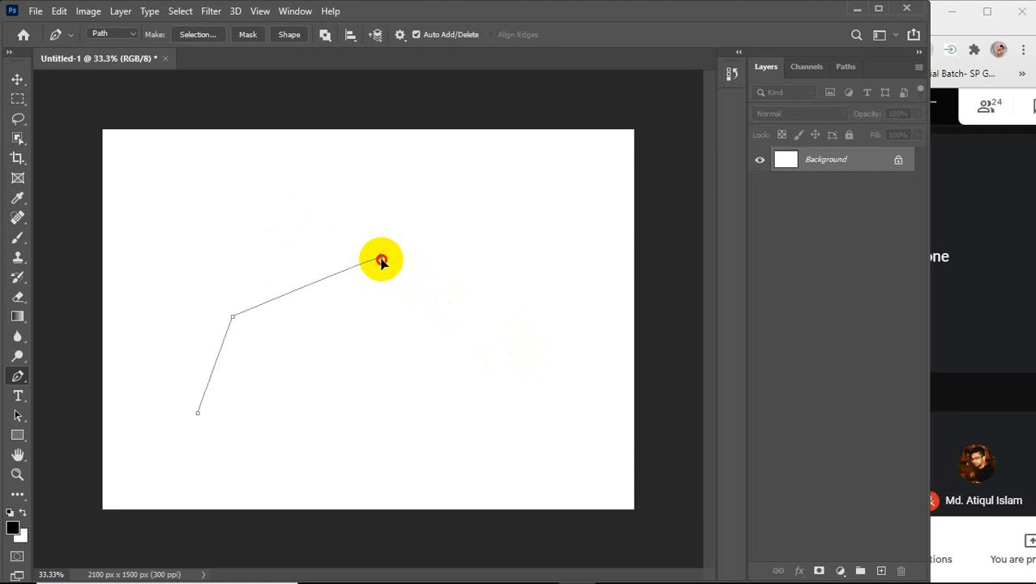
left_click_drag(381, 261, 441, 382)
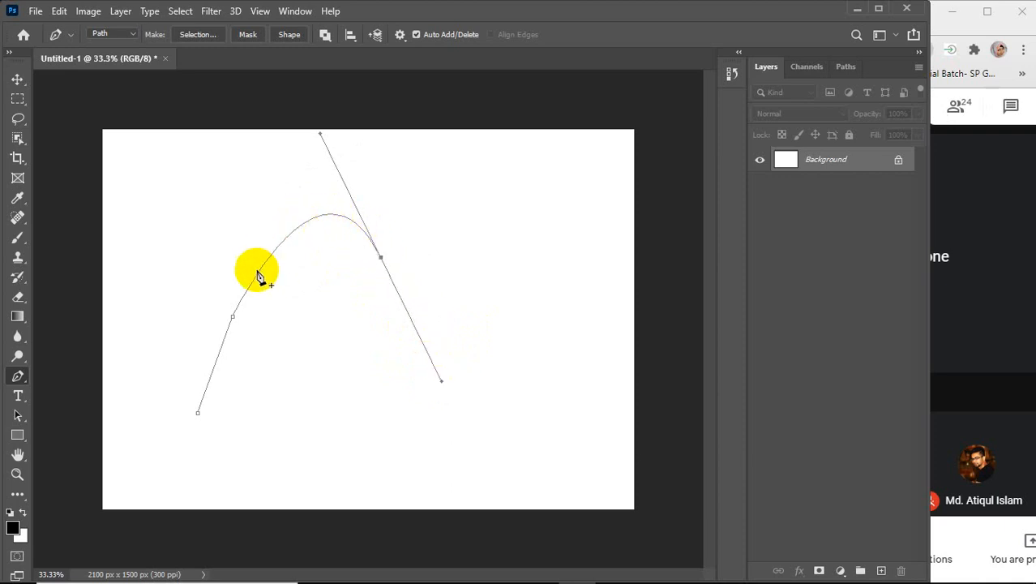
key("ctrl+z")
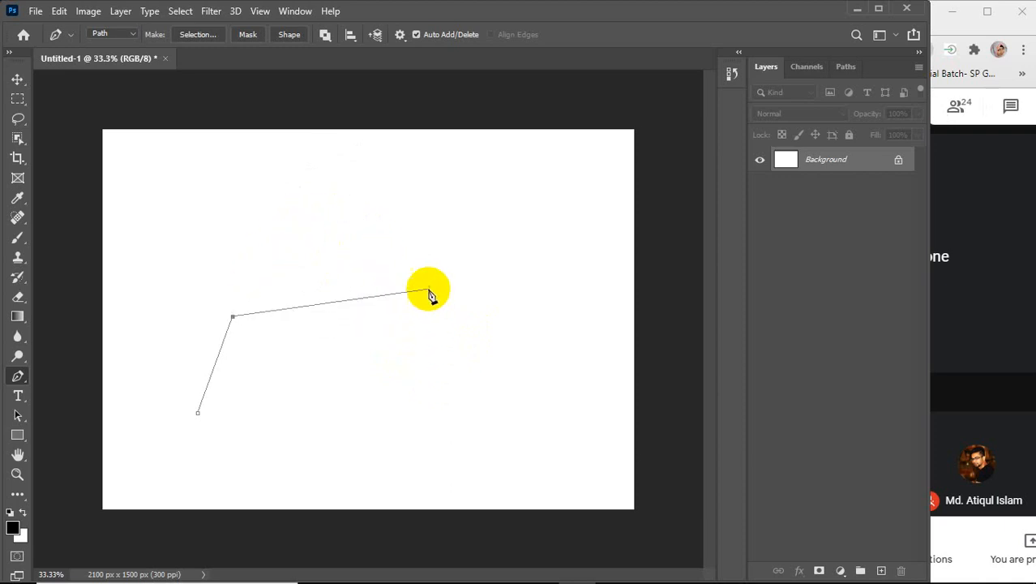
Add a curved segment with long direction handles near the canvas centre and undo the path back to its first anchor point
left_click_drag(429, 289, 537, 399)
left_click_drag(538, 415, 579, 405)
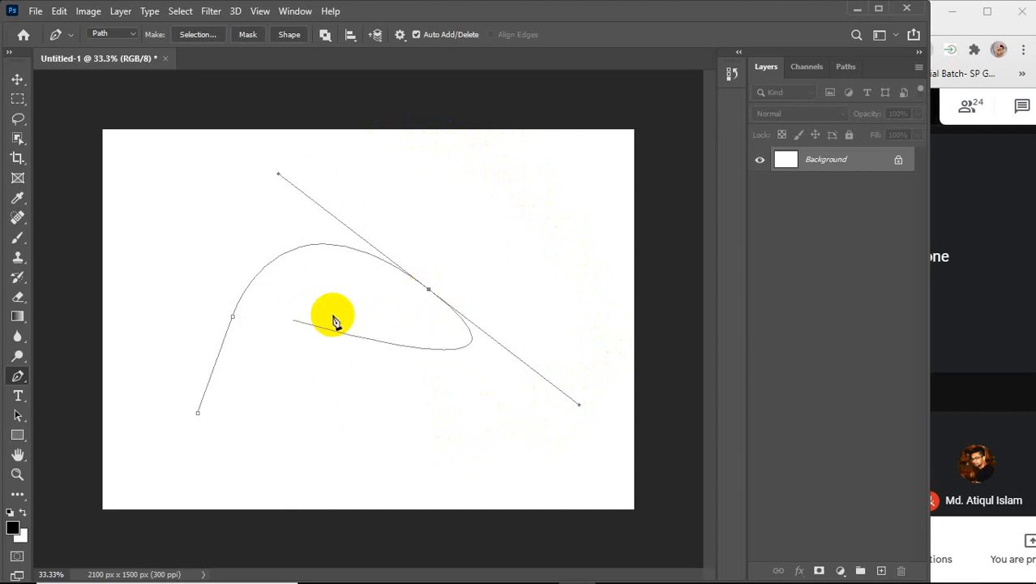
key("ctrl+z")
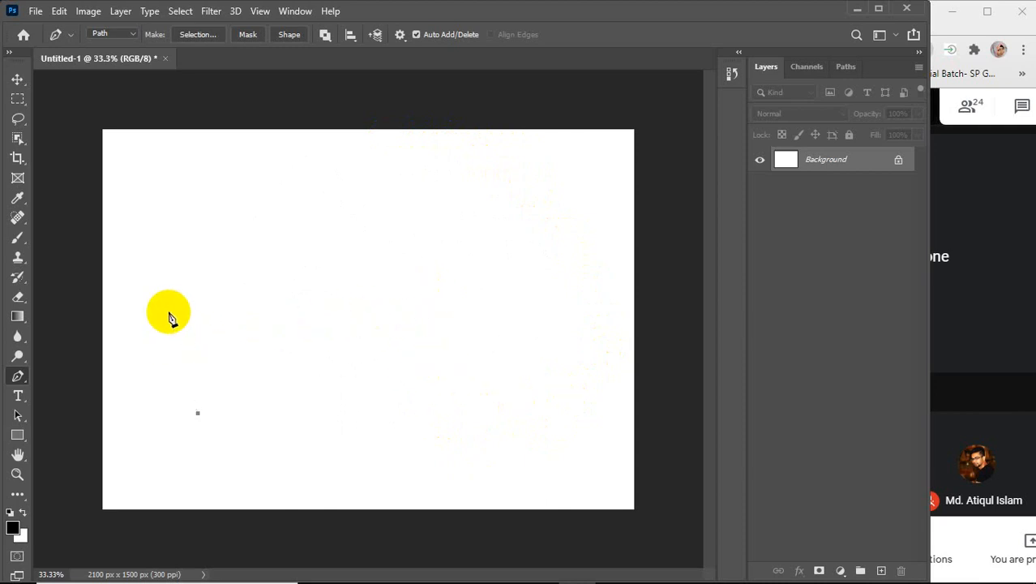
Add a curved segment bulging left above the first anchor point and an S-shaped segment ending near the canvas centre
left_click_drag(169, 313, 187, 265)
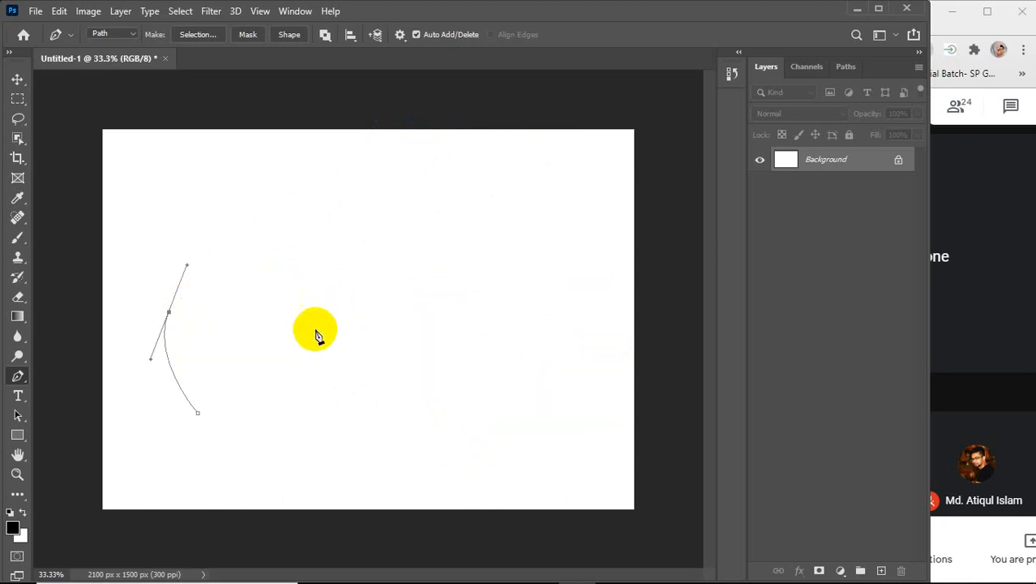
left_click_drag(318, 329, 376, 287)
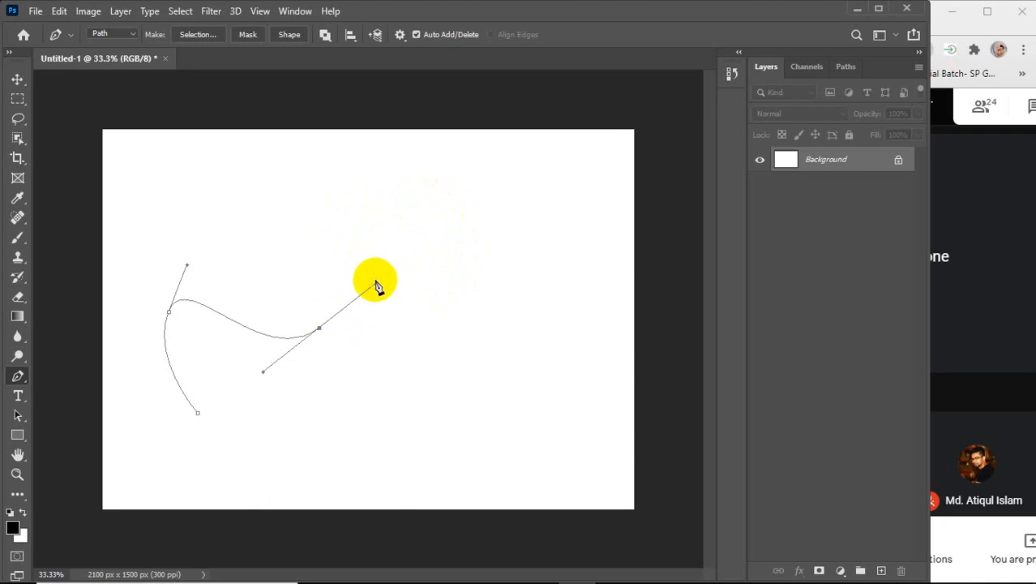
left_click_drag(376, 286, 376, 283)
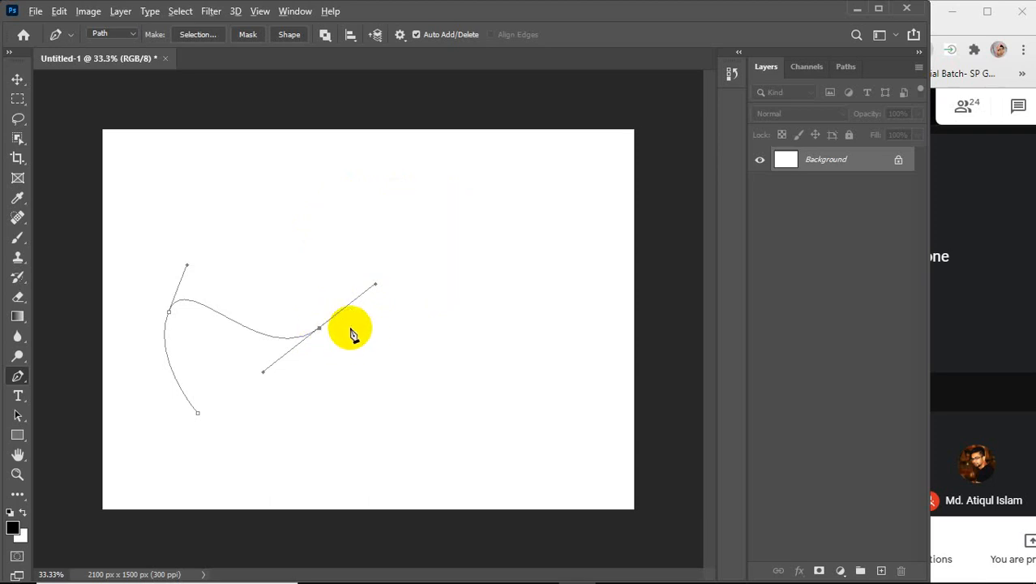
Try a curved segment toward the canvas's upper right without and with the last anchor's outgoing handle, undoing each attempt
left_click(319, 329)
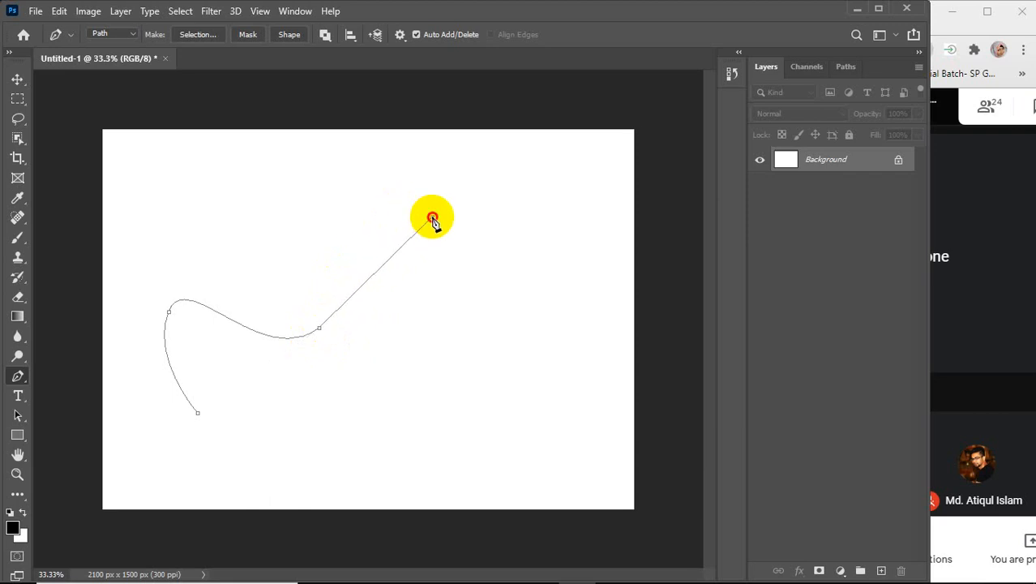
left_click_drag(433, 217, 577, 231)
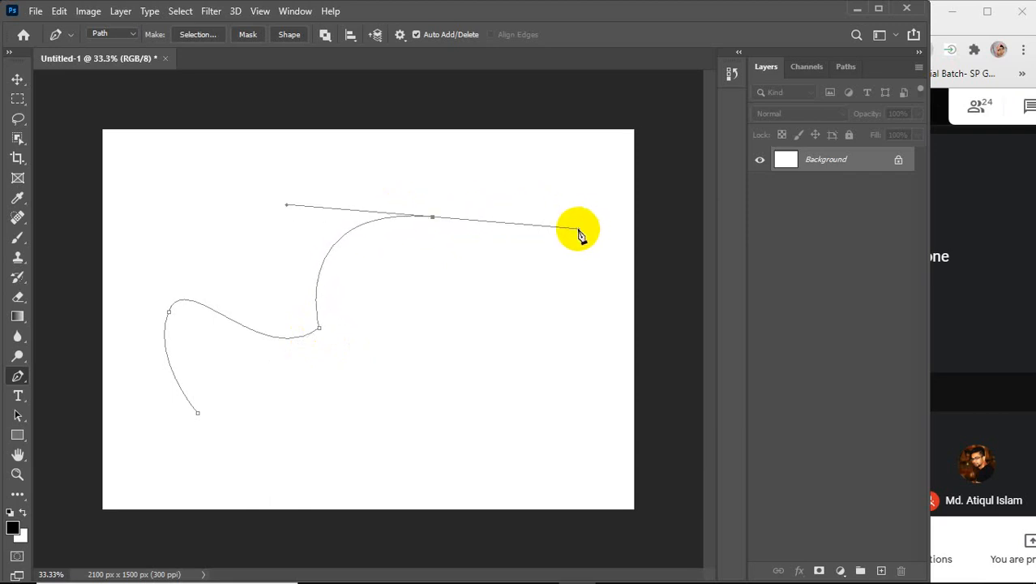
key("ctrl+z")
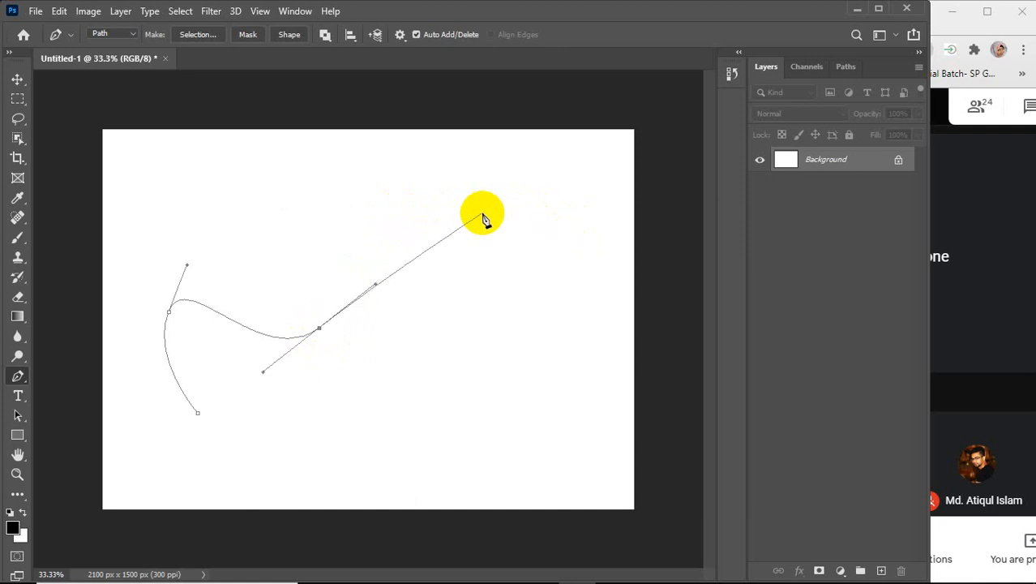
left_click_drag(465, 214, 644, 268)
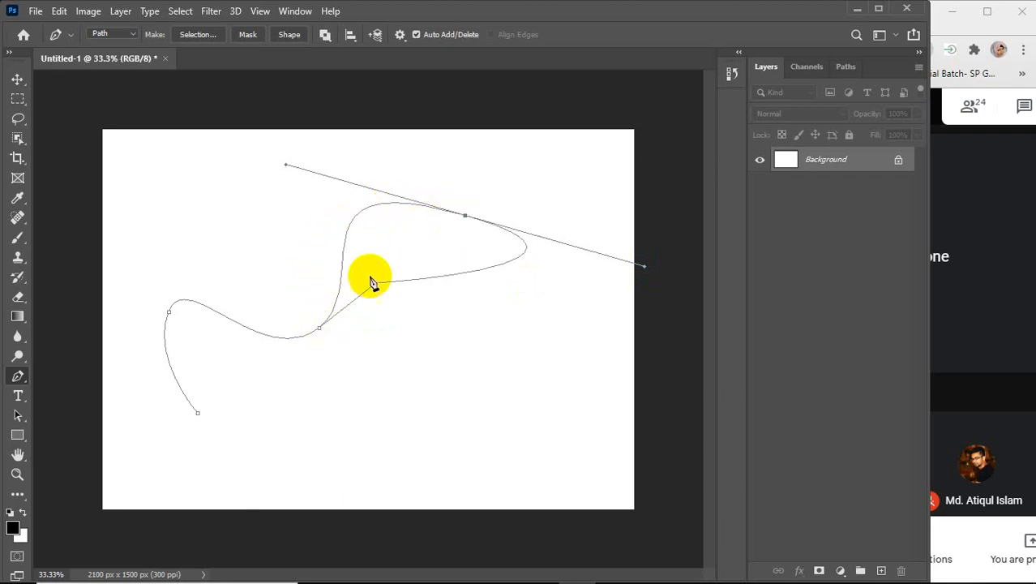
key("ctrl+z")
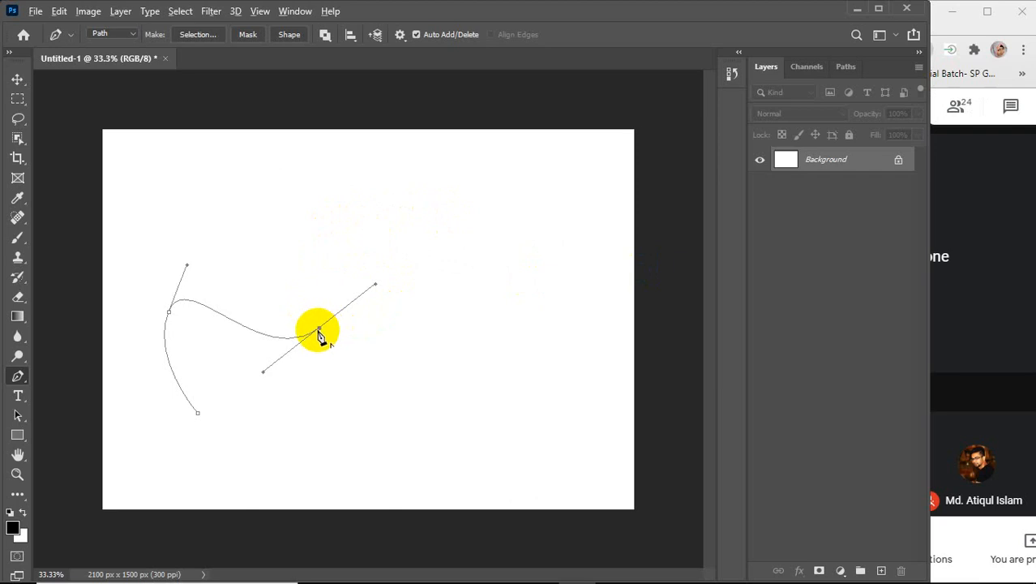
Remove the last anchor's outgoing handle and add an arched segment up to the right, undoing an extra segment near the canvas's right edge
left_click_drag(325, 332, 592, 283)
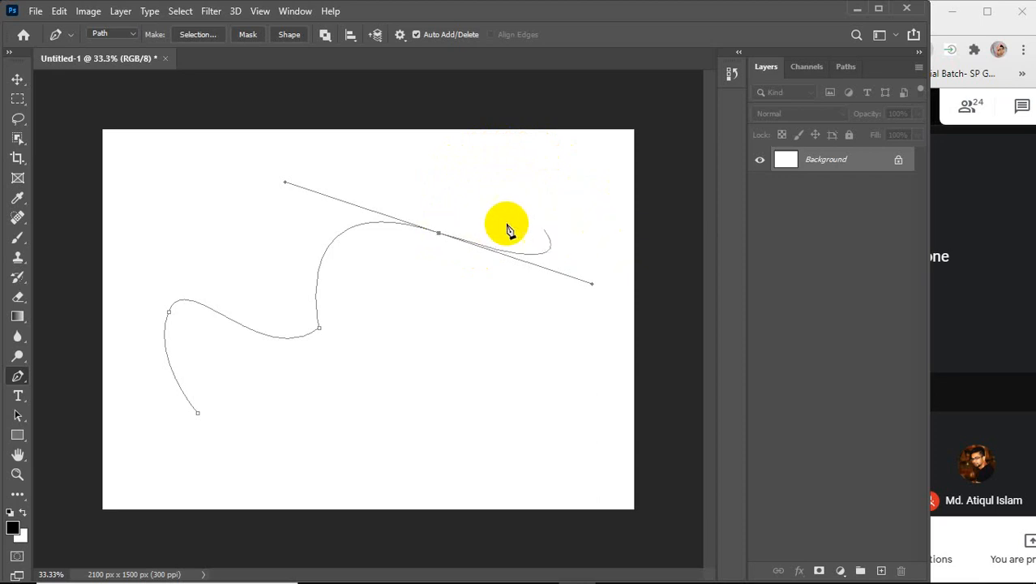
left_click_drag(604, 241, 667, 266)
key("ctrl+z")
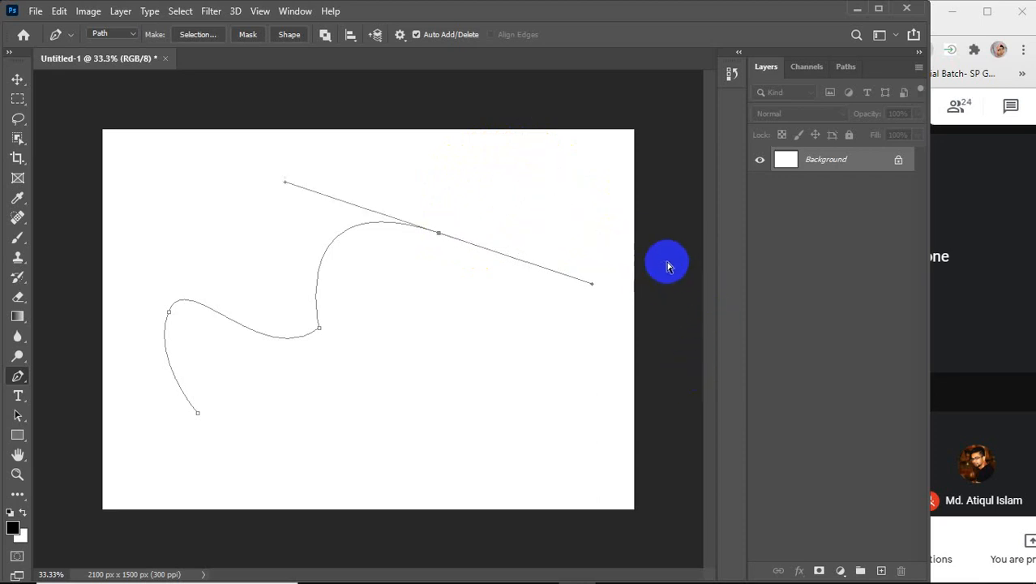
Continue the path with an arch to the upper right and two curved segments back toward the centre, removing each anchor's outgoing handle
left_click(438, 234)
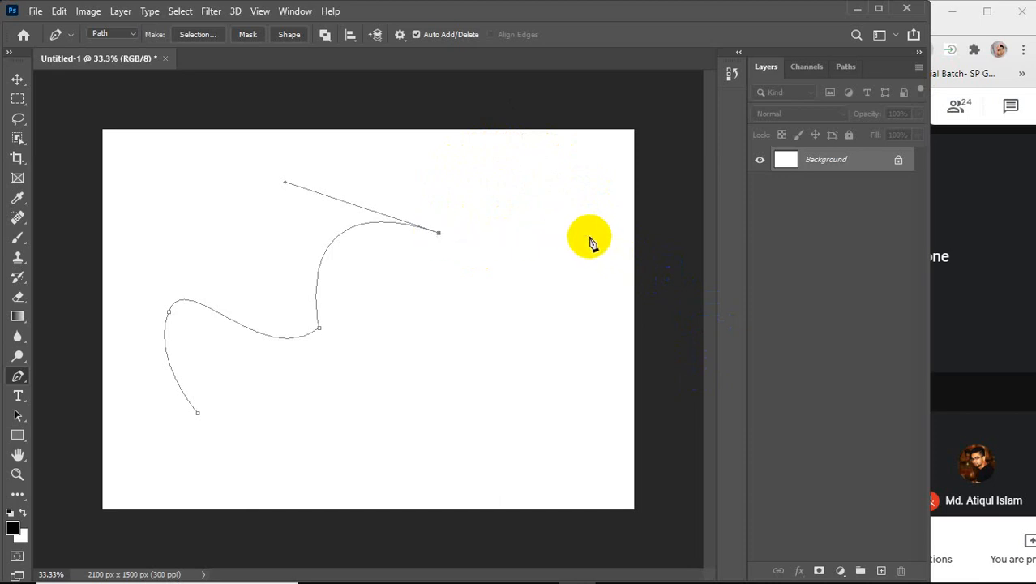
left_click_drag(589, 233, 665, 339)
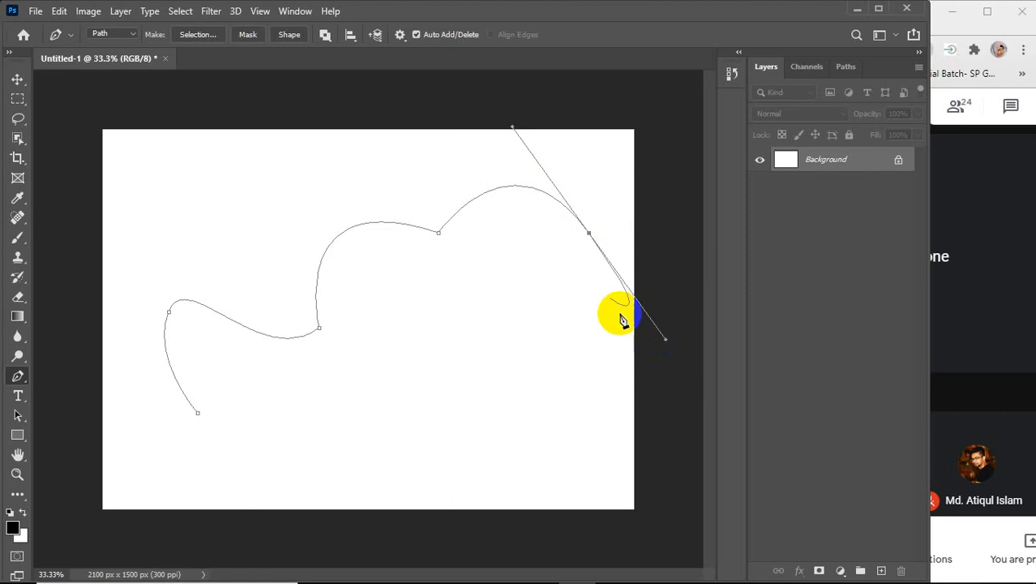
left_click(588, 234)
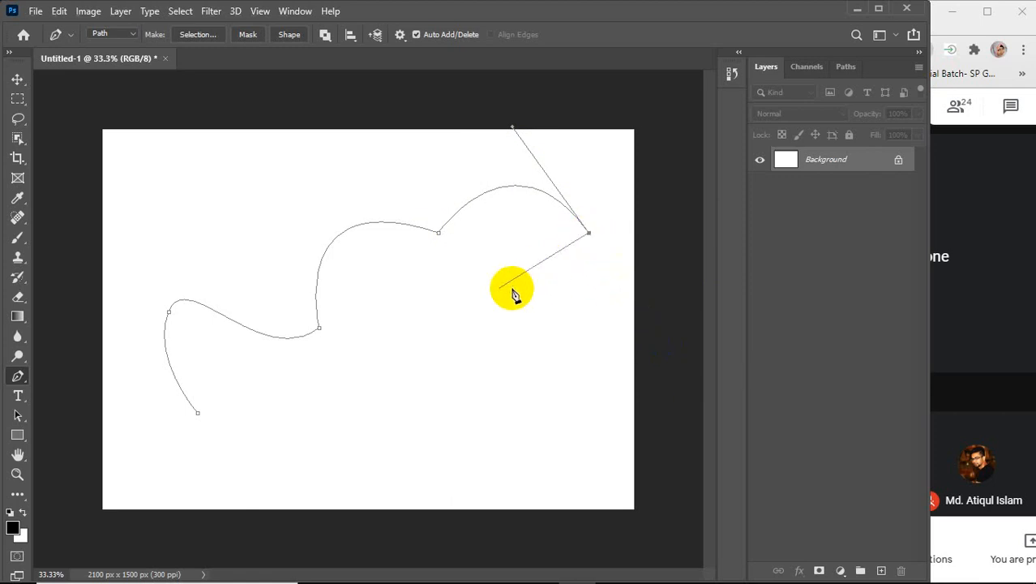
left_click_drag(472, 288, 366, 288)
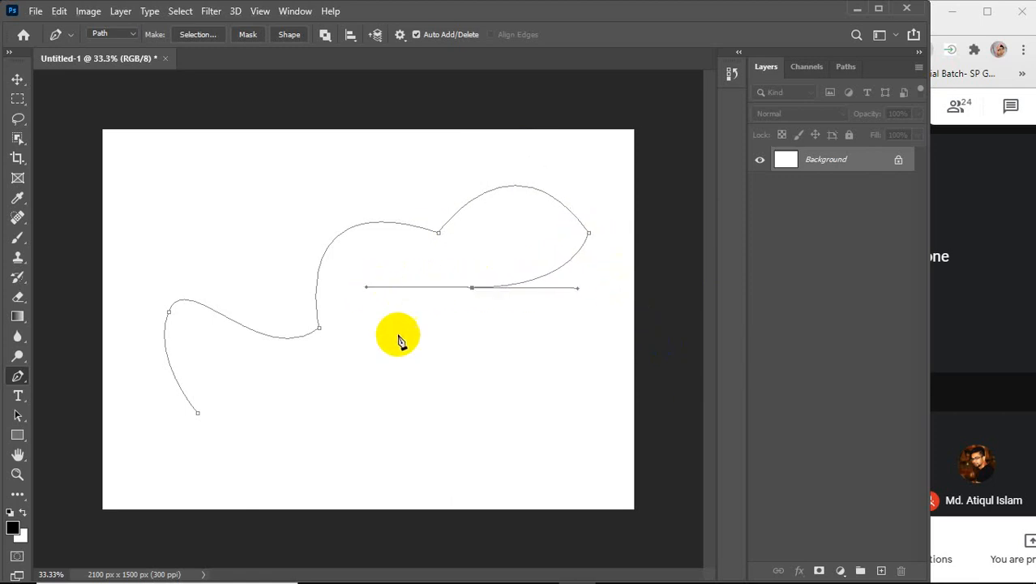
left_click(472, 288)
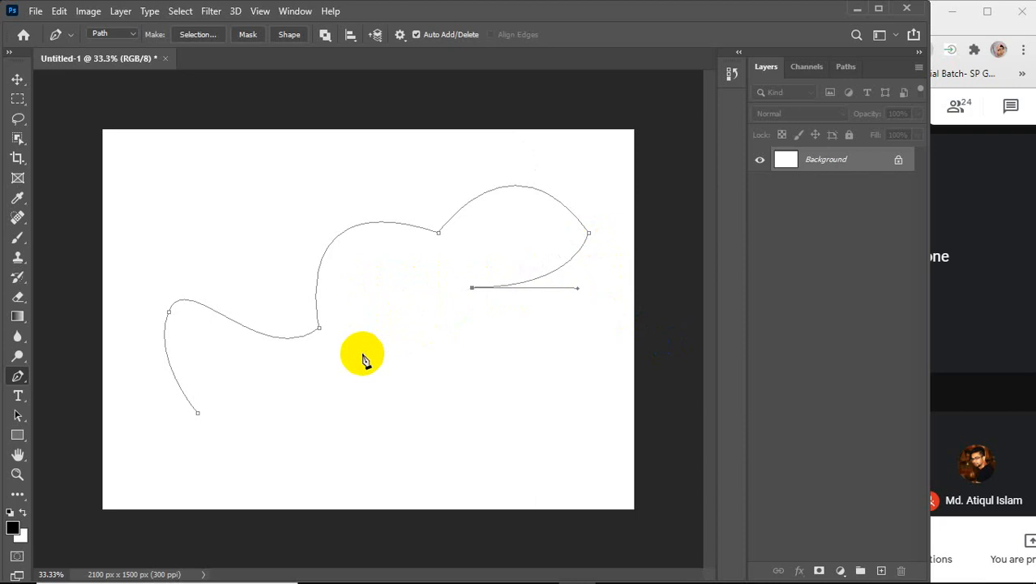
left_click_drag(363, 354, 241, 355)
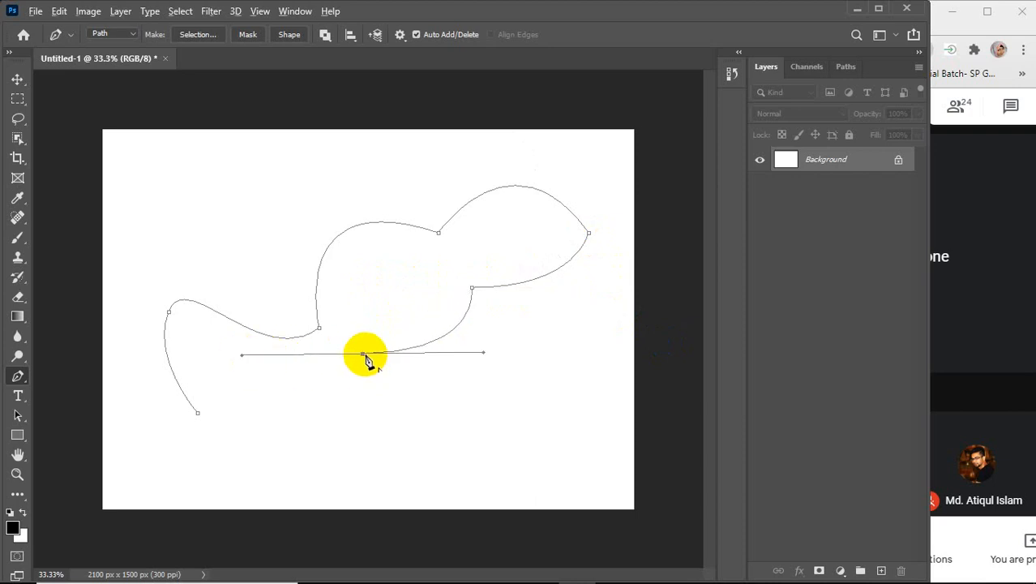
left_click(363, 354)
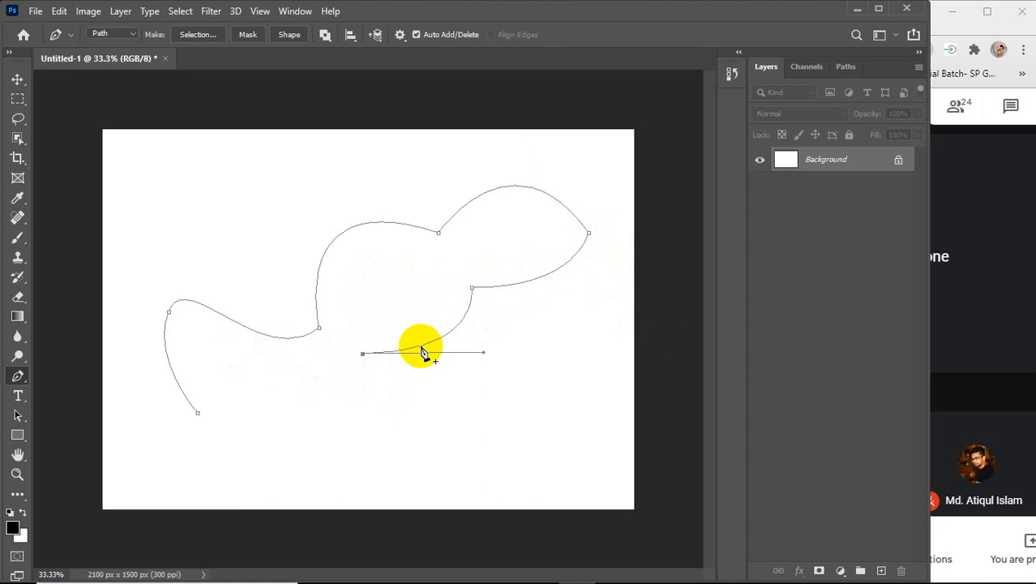
Undo the path back to its first curved segment on the canvas's left side
key("ctrl+z")
key("ctrl+z")
key("ctrl+z")
key("ctrl+z")
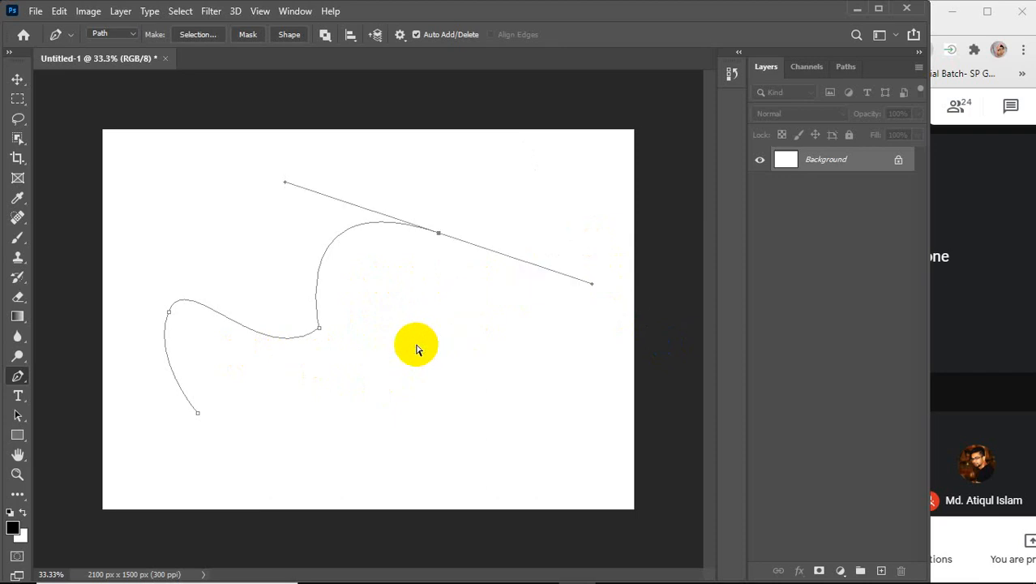
key("ctrl+z")
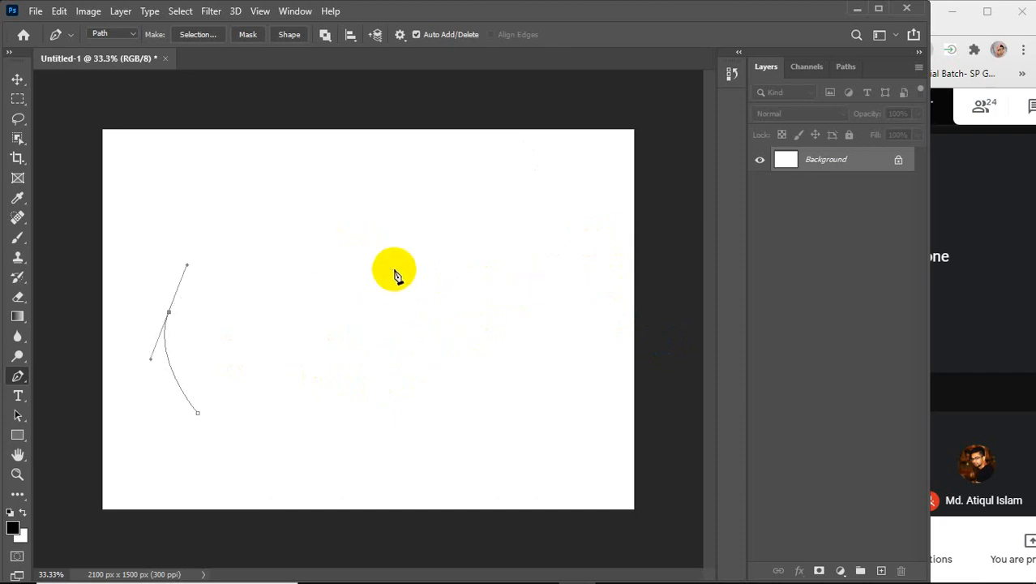
Add smooth curved segments through the centre, upper right and lower centre of the canvas, and close the path at its first anchor
left_click_drag(402, 277, 456, 231)
left_click_drag(523, 207, 596, 292)
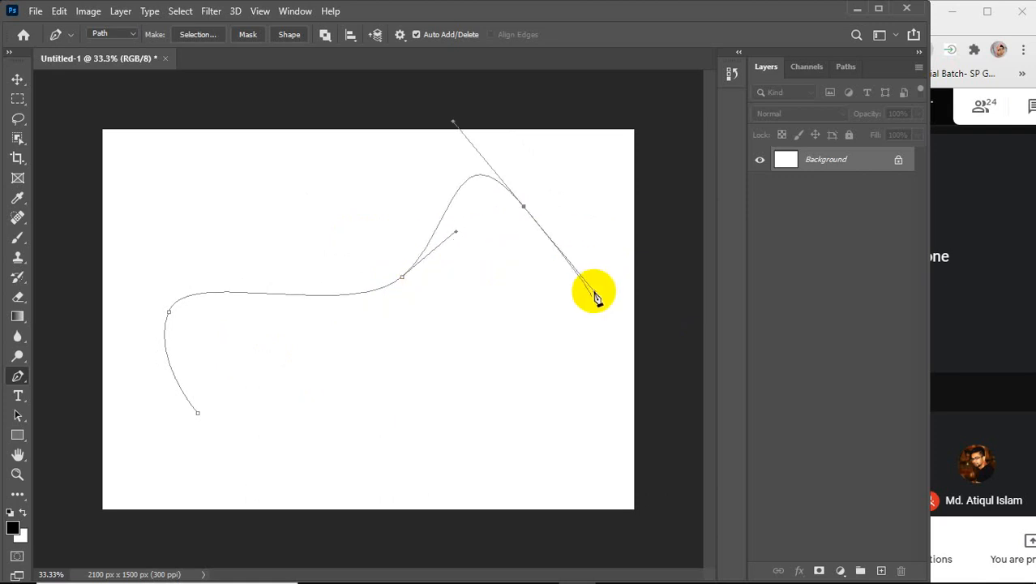
left_click_drag(394, 374, 298, 343)
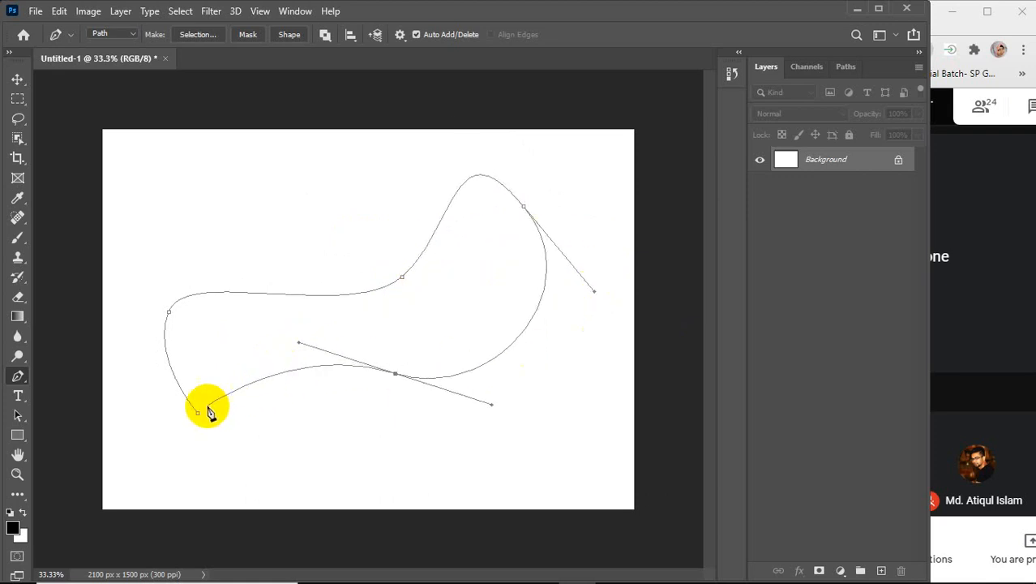
left_click_drag(198, 413, 198, 485)
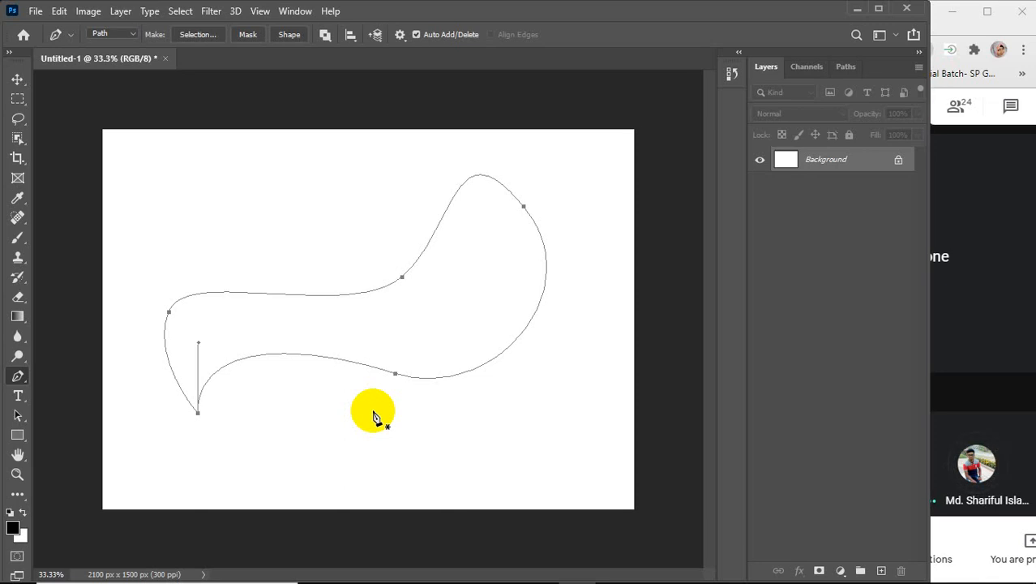
Switch to the Google Meet call, mute the microphone, and return to Photoshop
left_click(976, 338)
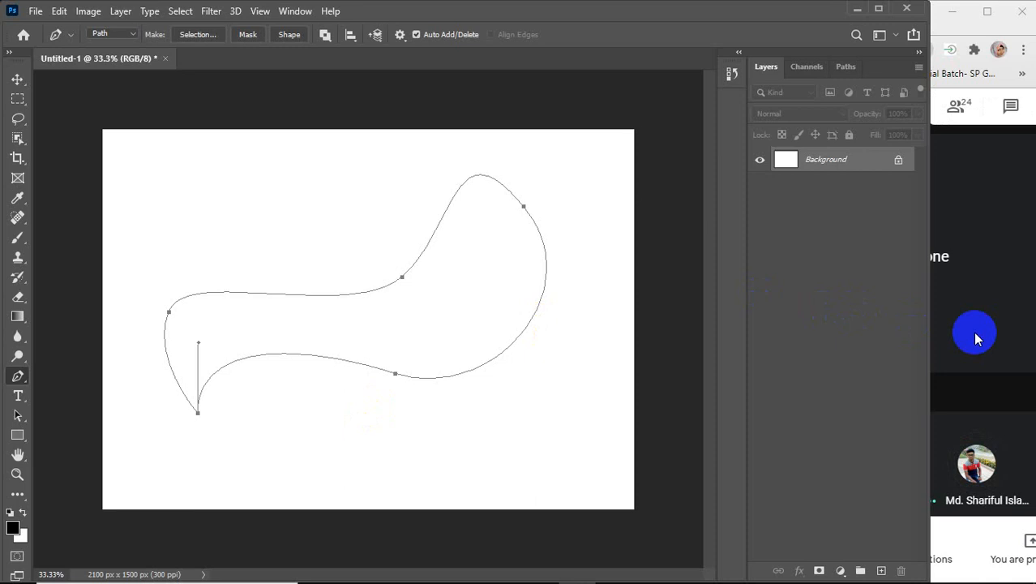
left_click(976, 334)
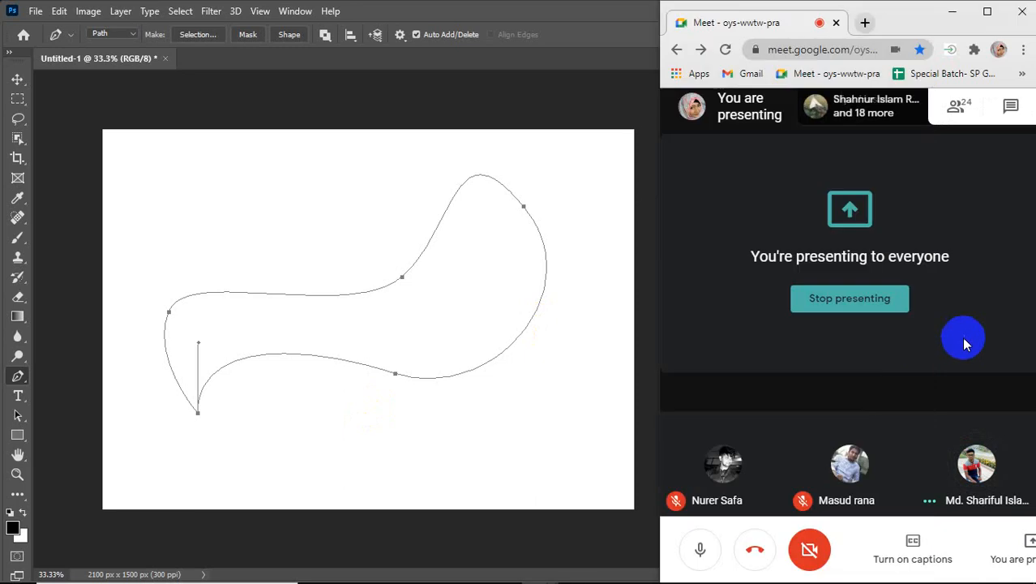
left_click(699, 550)
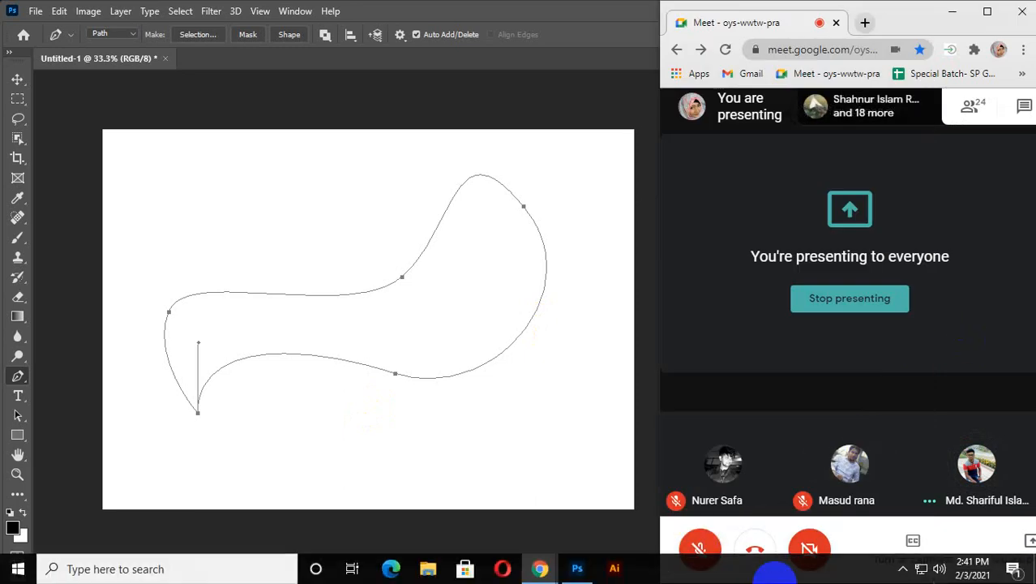
left_click(902, 569)
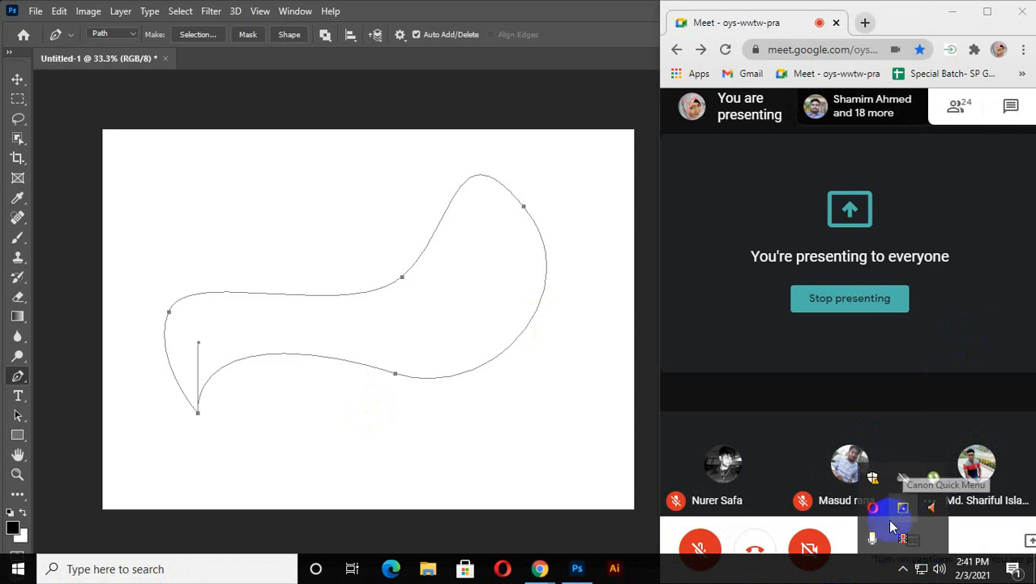
left_click(337, 142)
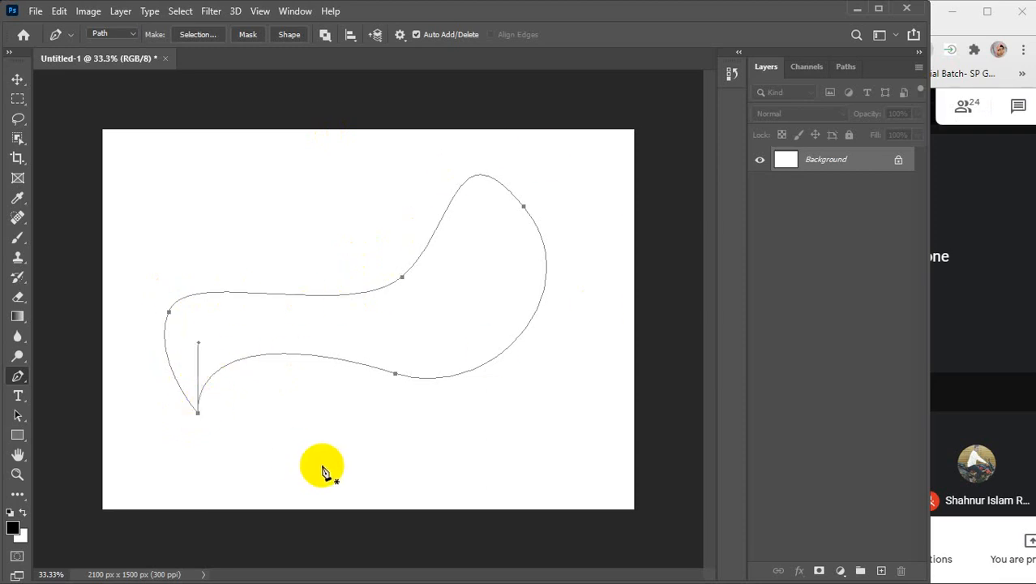
Undo the path's closing segment and try converting the open path to a selection, restoring the open path
key("ctrl+z")
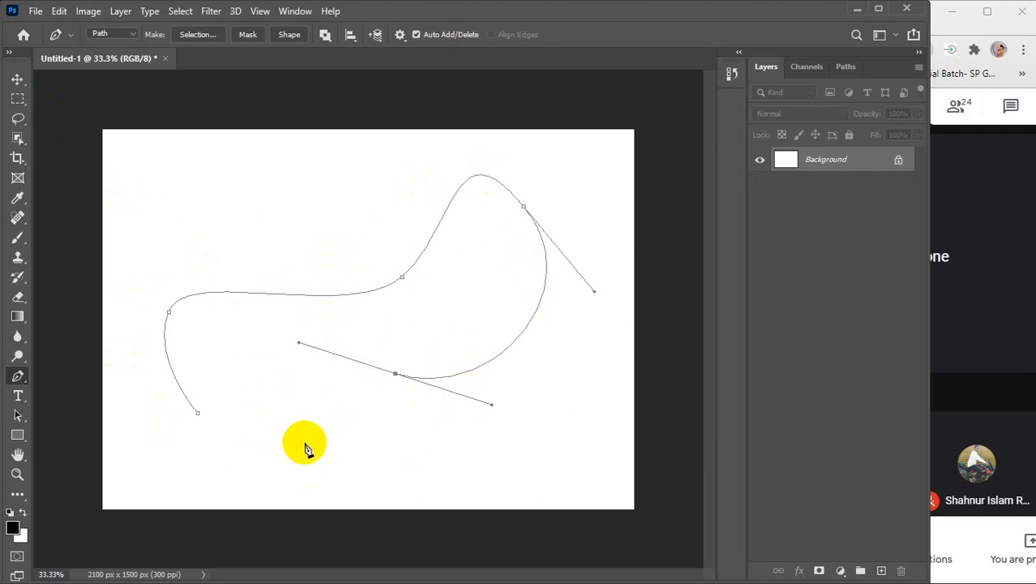
left_click(17, 81)
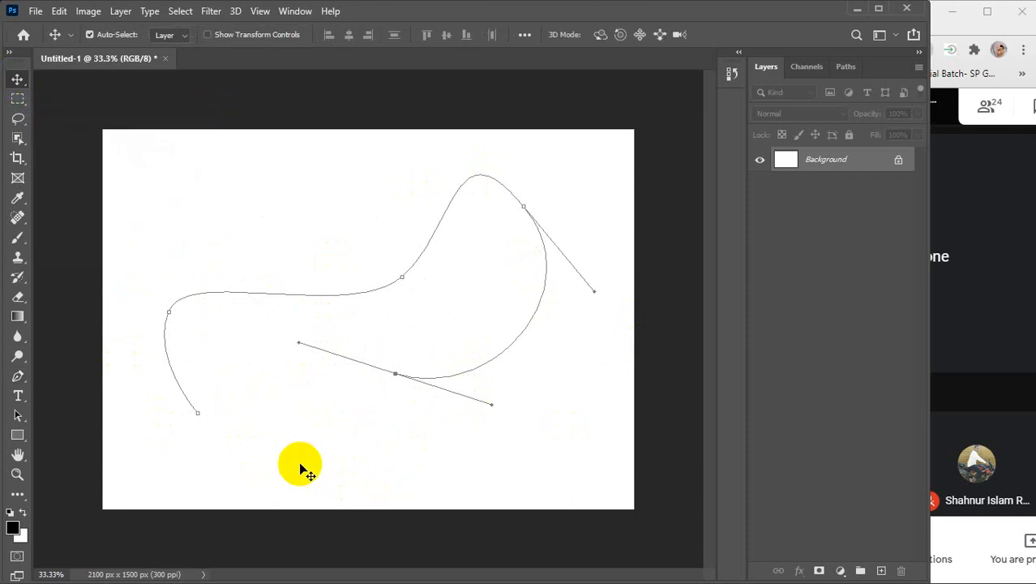
key("ctrl+Return")
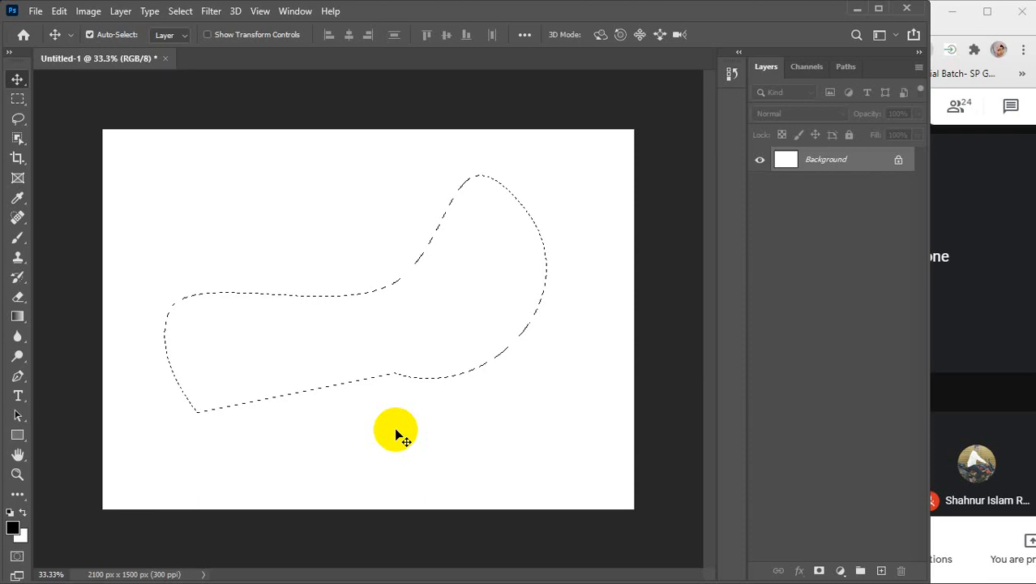
key("ctrl+z")
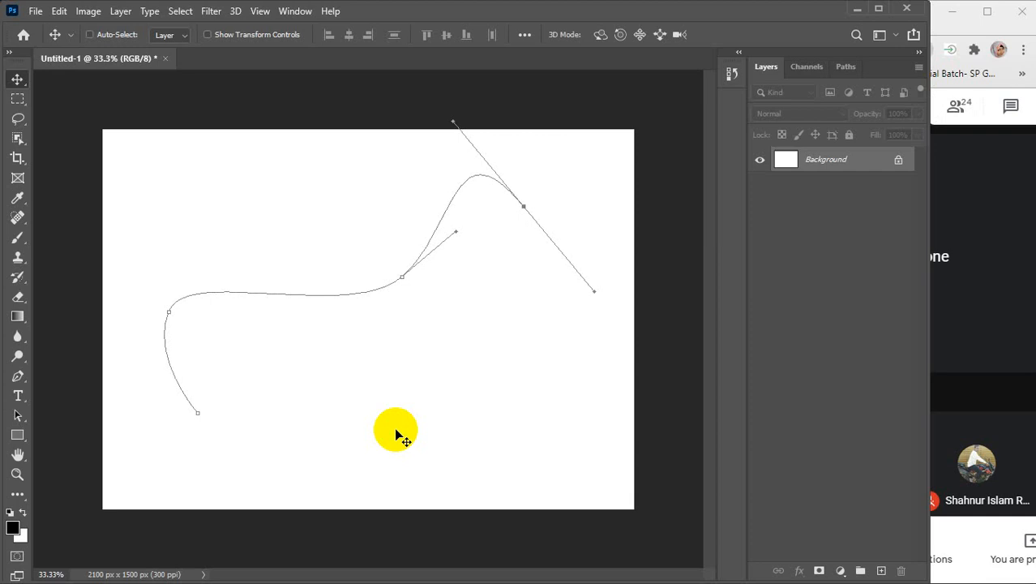
key("ctrl+shift+z")
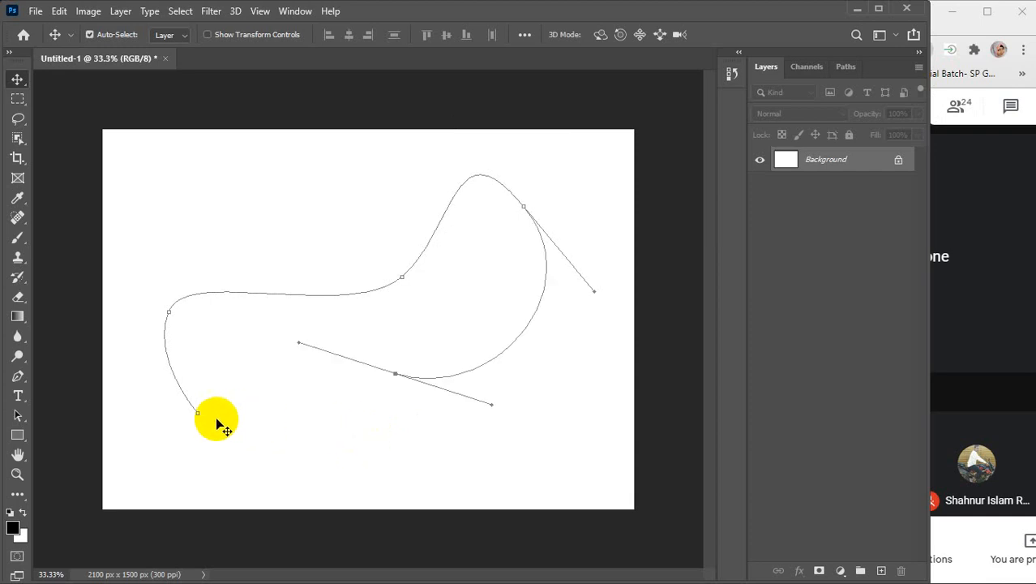
Close the path at its first anchor with the Pen tool, pulling handles to curve the closing segment
left_click(18, 378)
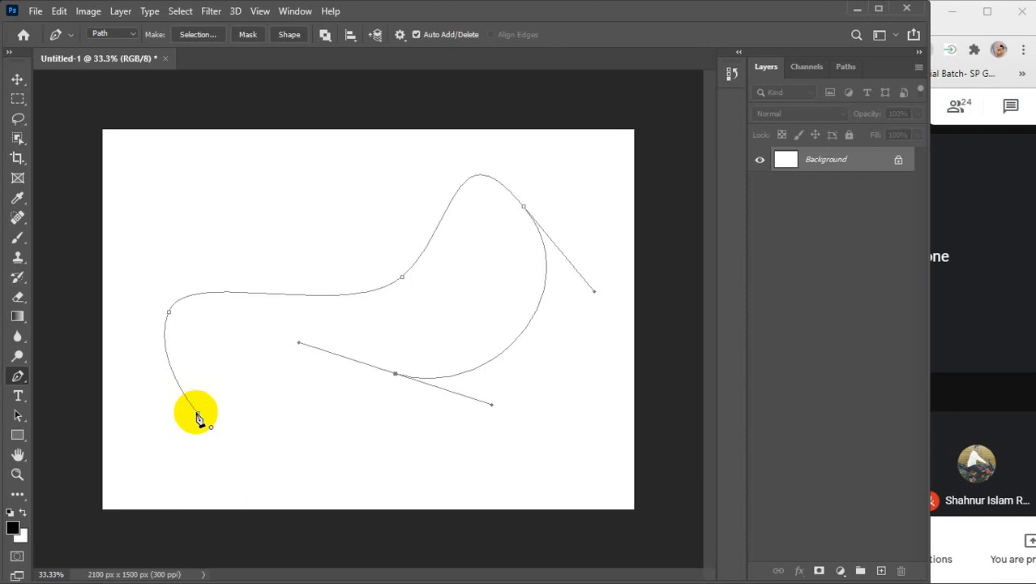
left_click_drag(199, 415, 179, 499)
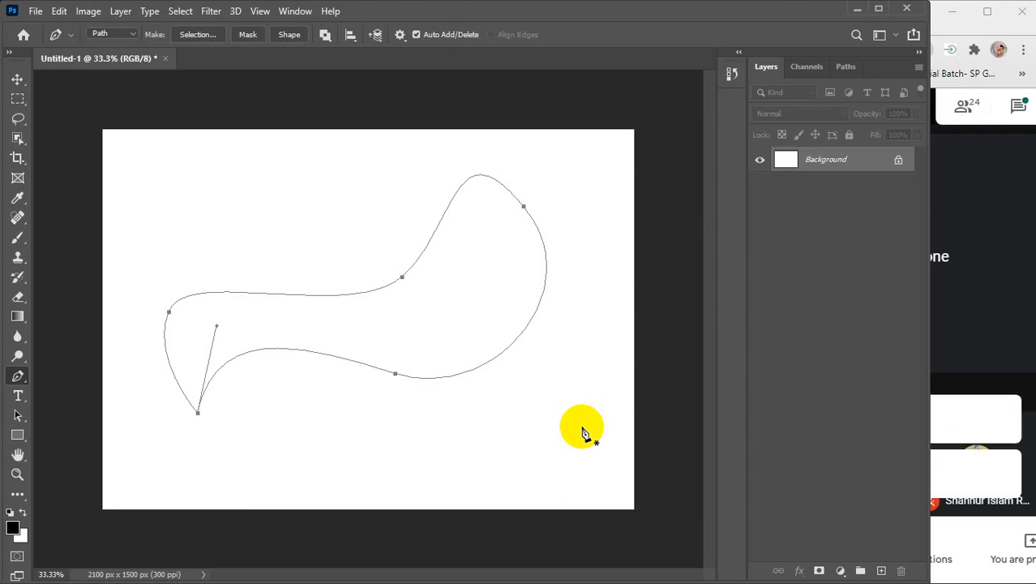
Read the latest messages in the Google Meet chat and return to Photoshop
left_click(1018, 106)
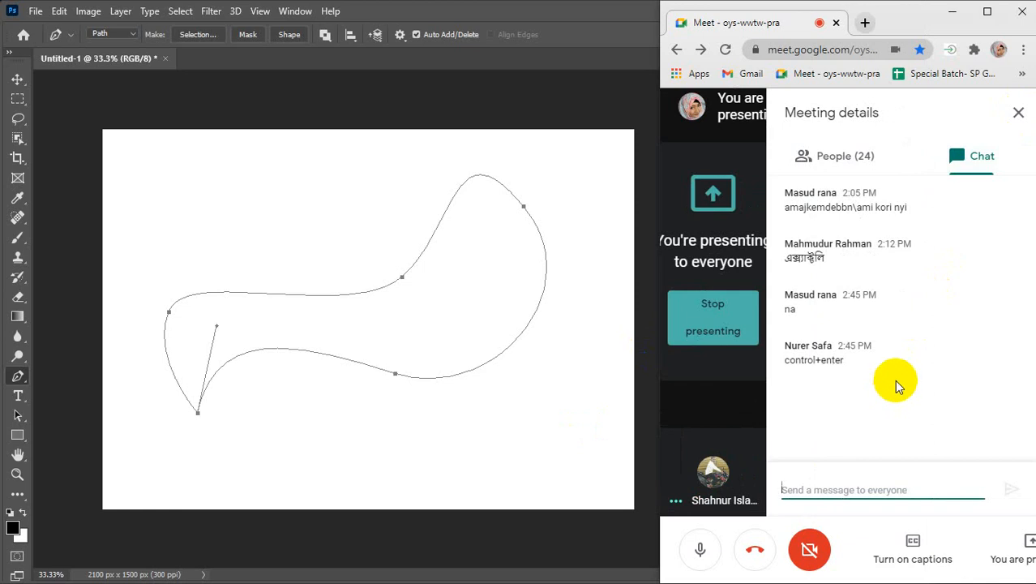
left_click(1020, 113)
left_click(384, 459)
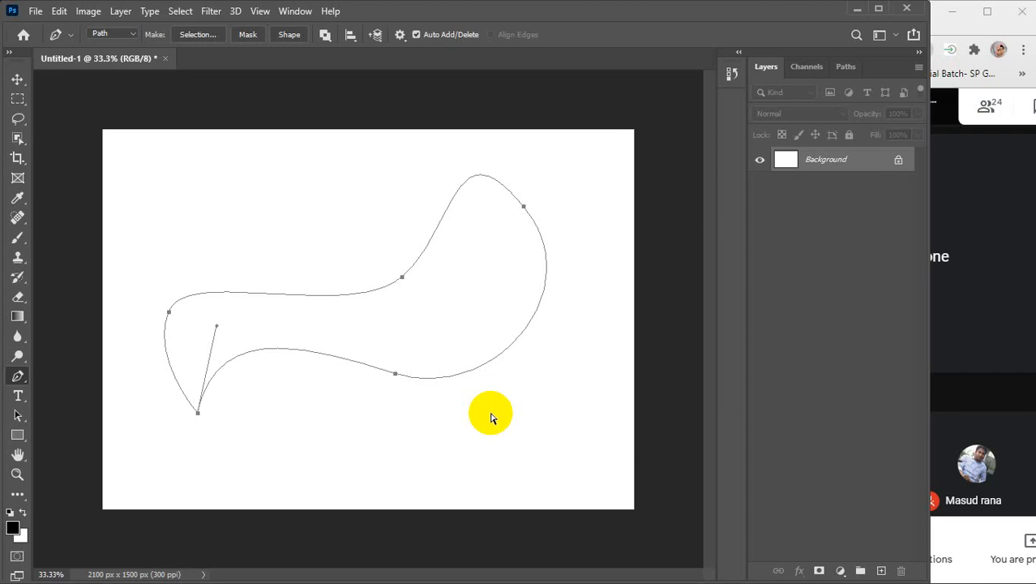
Convert the closed path to a selection and add a new layer above the Background
key("ctrl+Return")
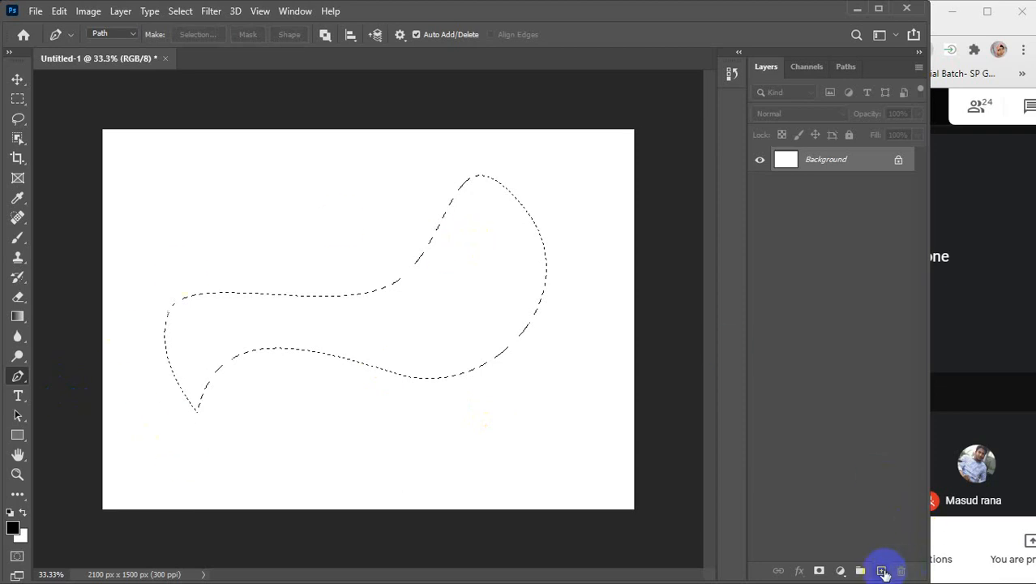
left_click(882, 571)
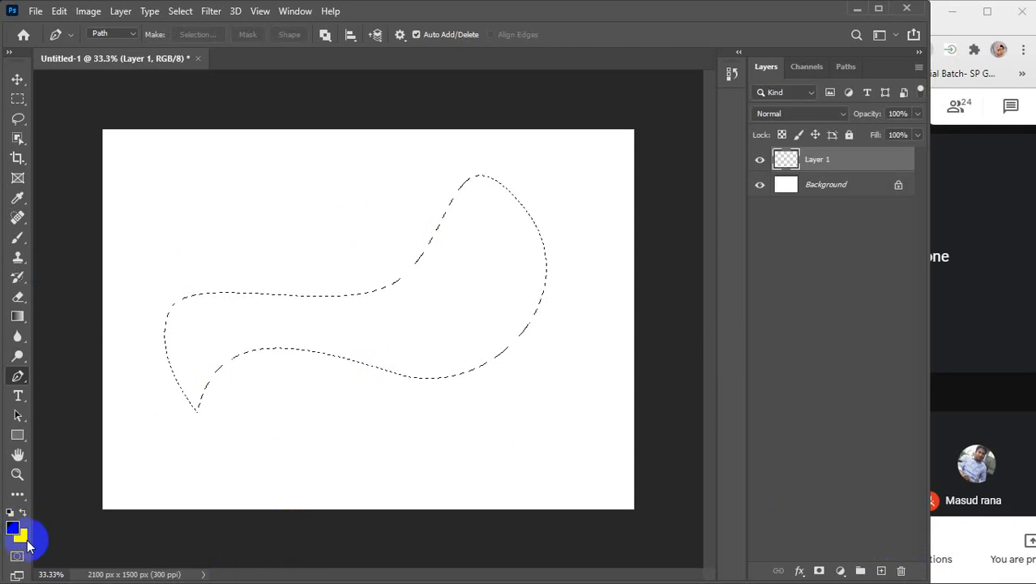
Set the foreground colour to coral red ff5f5f and the background colour to a bright turquoise
left_click(15, 532)
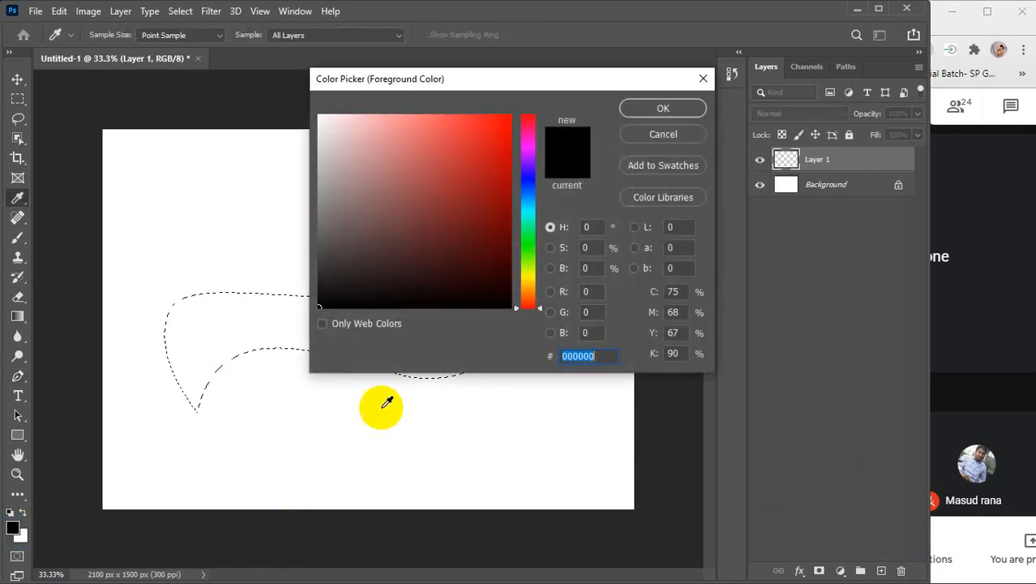
left_click_drag(428, 197, 435, 116)
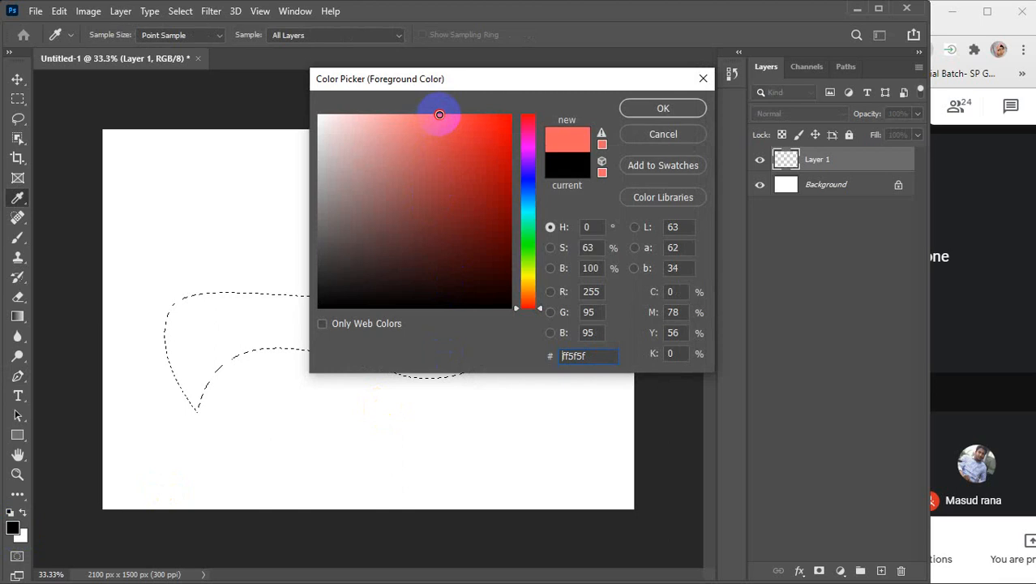
left_click(670, 109)
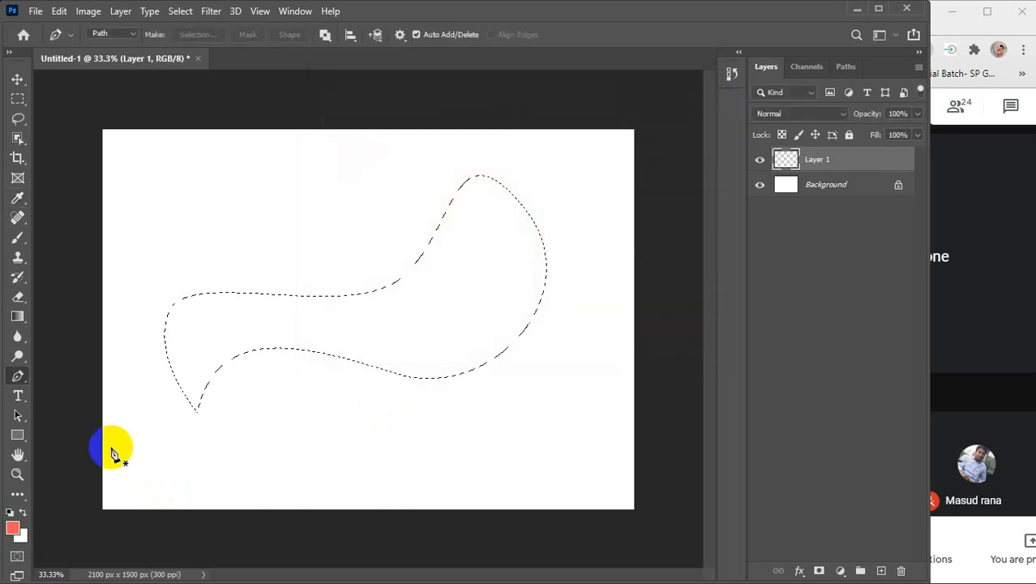
left_click(20, 537)
left_click_drag(527, 236, 527, 216)
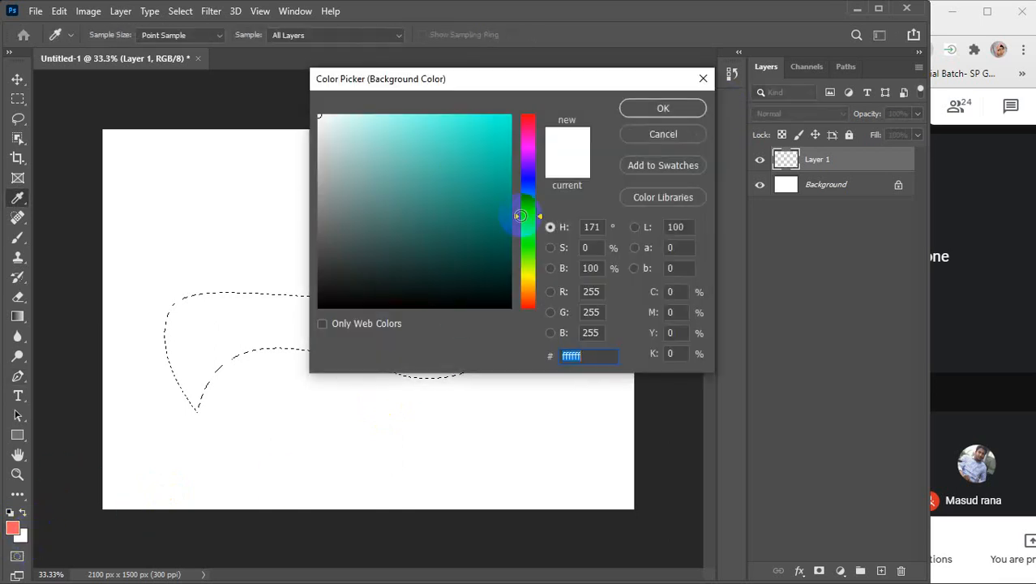
left_click(472, 115)
left_click(638, 109)
key("p")
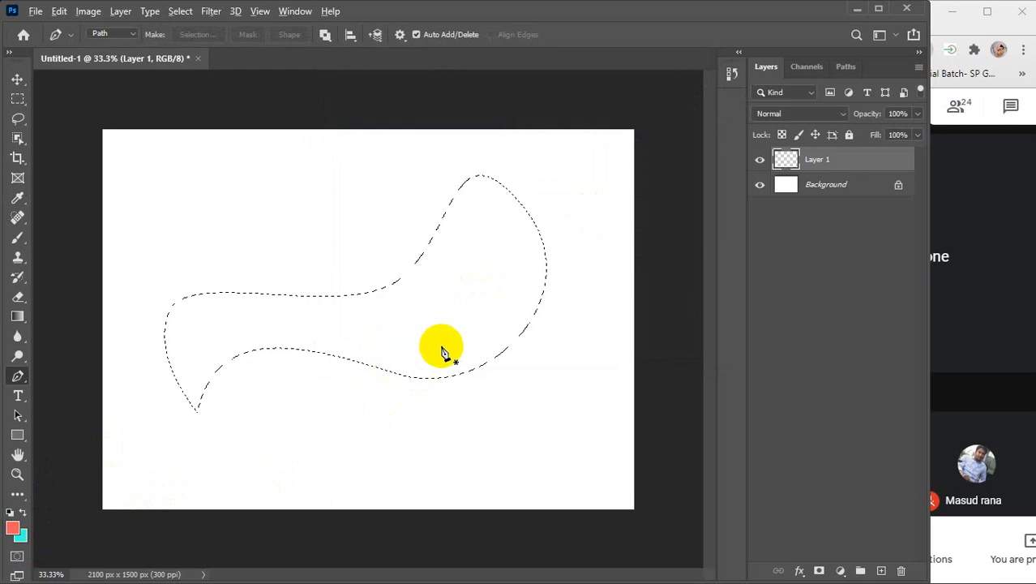
Fill the selection on the new layer with the foreground colour, and refill it with the background colour
key("alt+BackSpace")
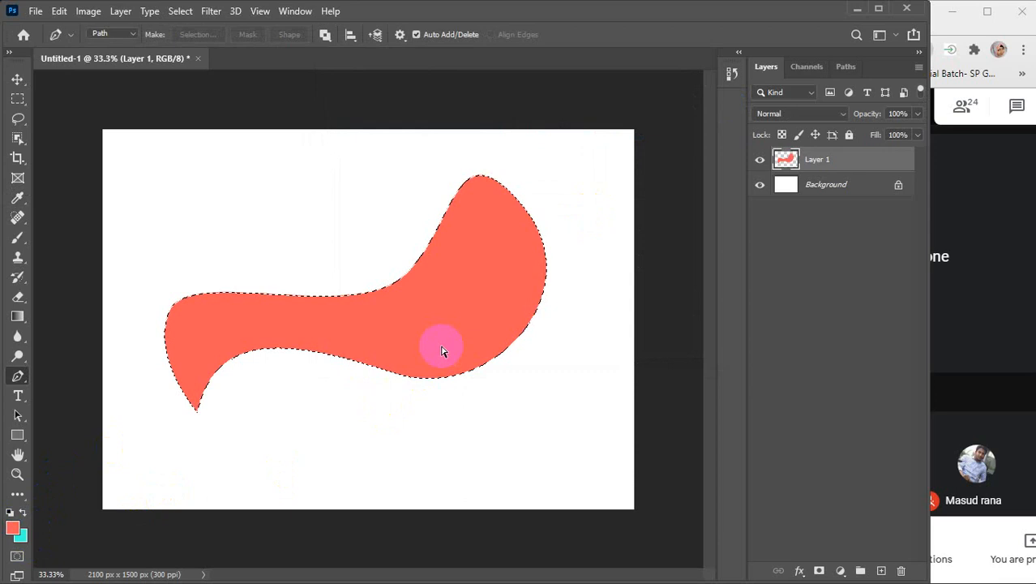
key("ctrl+BackSpace")
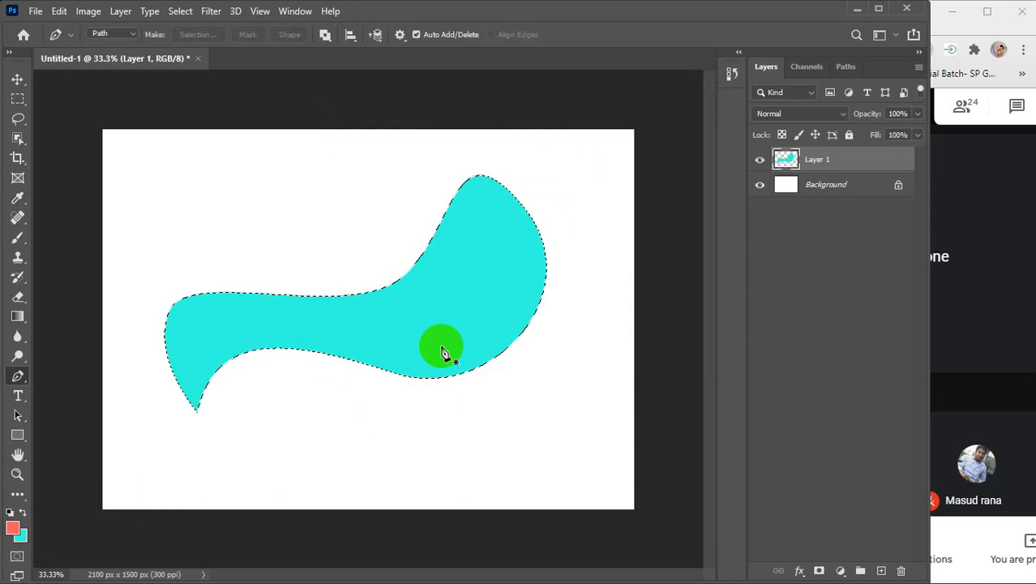
Refill the selection on the shape layer with the coral foreground colour and deselect it
key("alt+BackSpace")
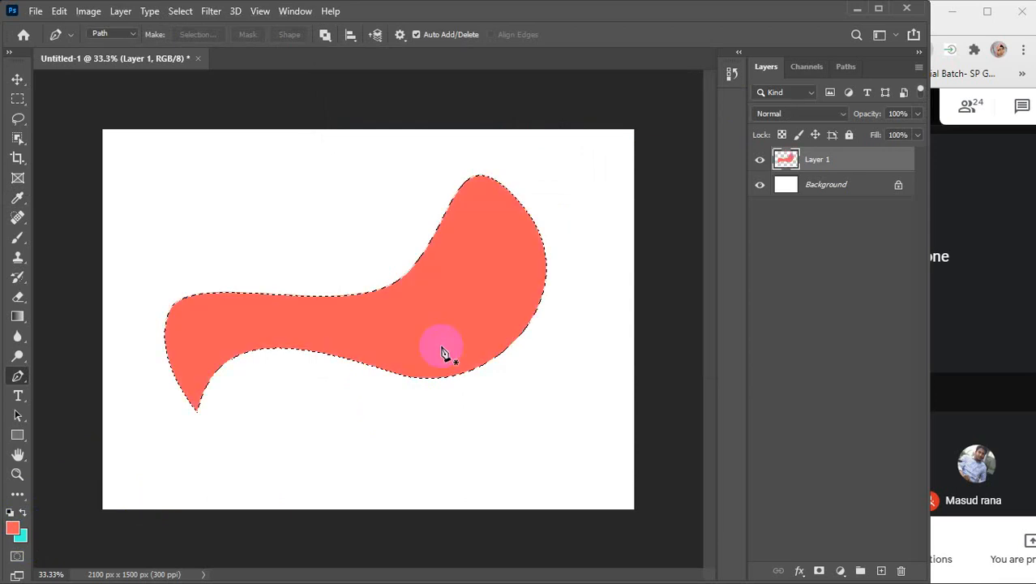
key("ctrl+d")
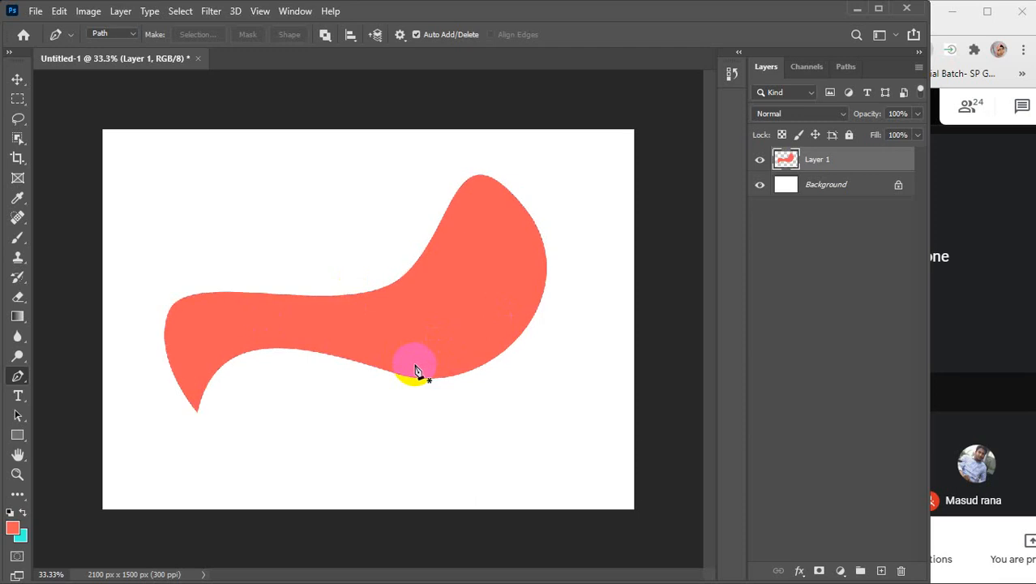
Try moving the filled shape around the canvas with the Move tool, and delete its layer
key("v")
mouse_move(394, 340)
left_mouse_down()
mouse_move(426, 360)
mouse_move(370, 321)
mouse_move(368, 359)
mouse_move(398, 357)
left_mouse_up()
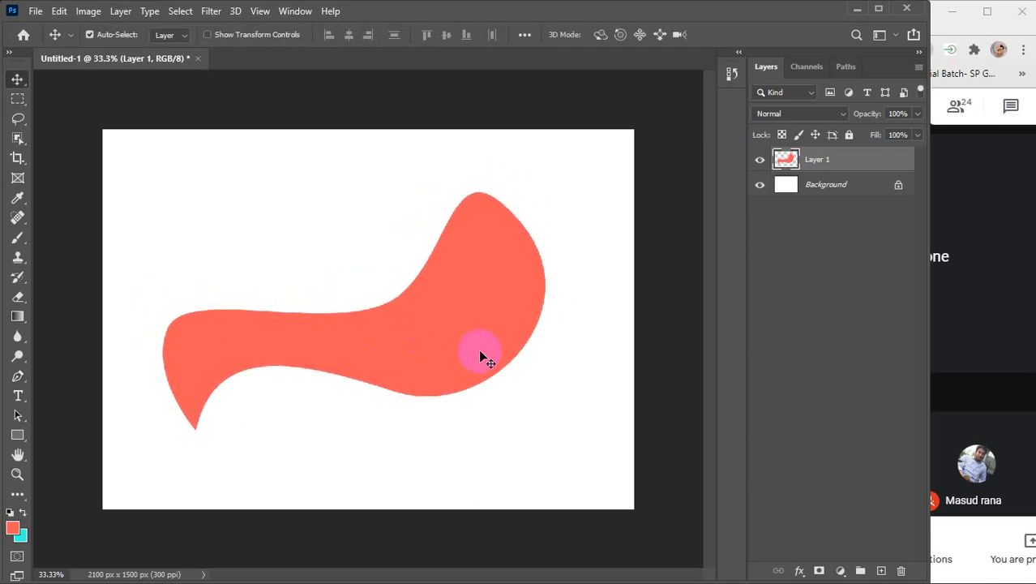
left_click_drag(481, 353, 482, 318)
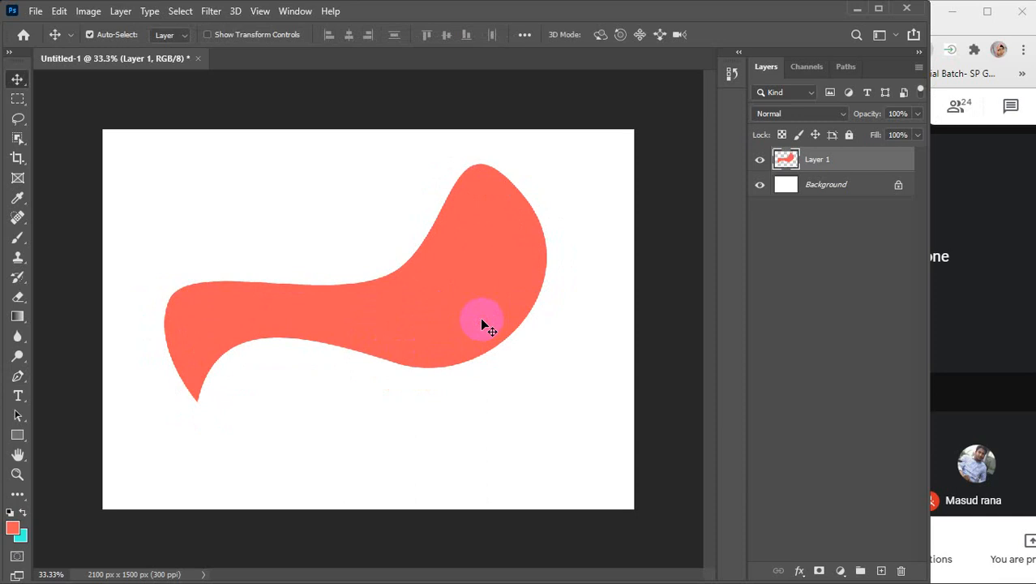
left_click_drag(482, 319, 492, 341)
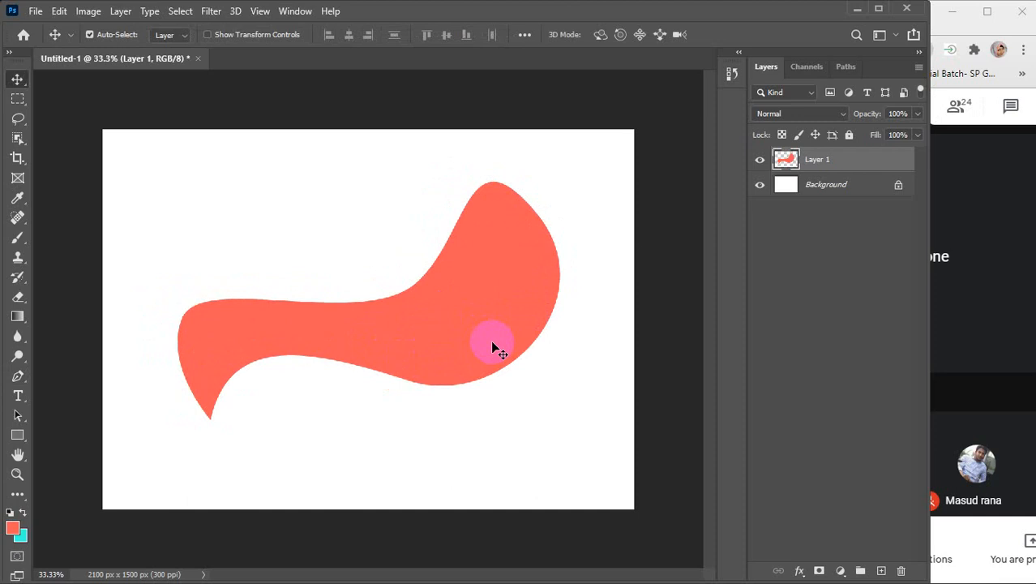
key("Delete")
Add the letter "a" in coral near the middle of the canvas with the Horizontal Type tool, using Arial Regular at 55 pt
left_click(19, 395)
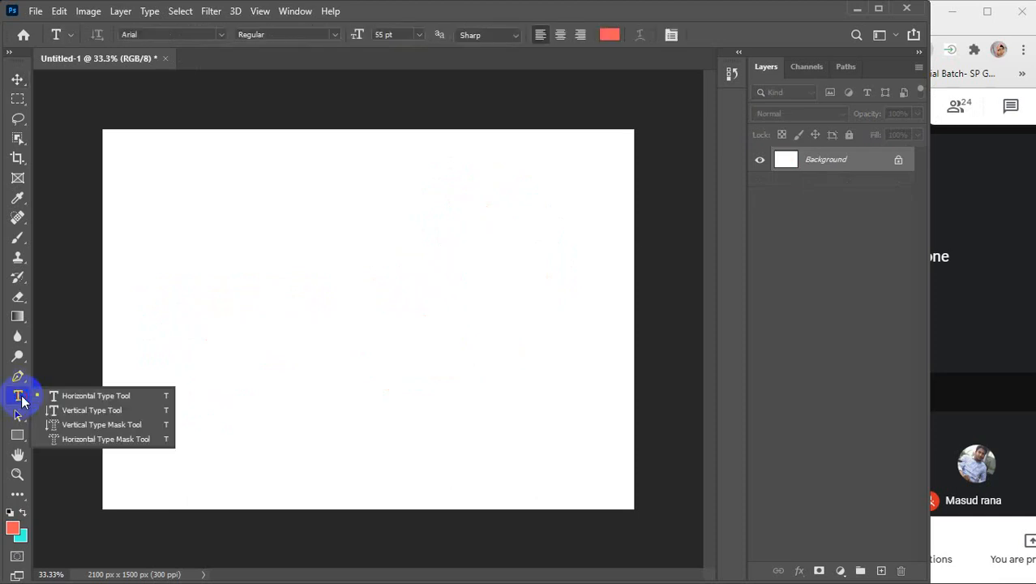
left_click(83, 396)
left_click(221, 34)
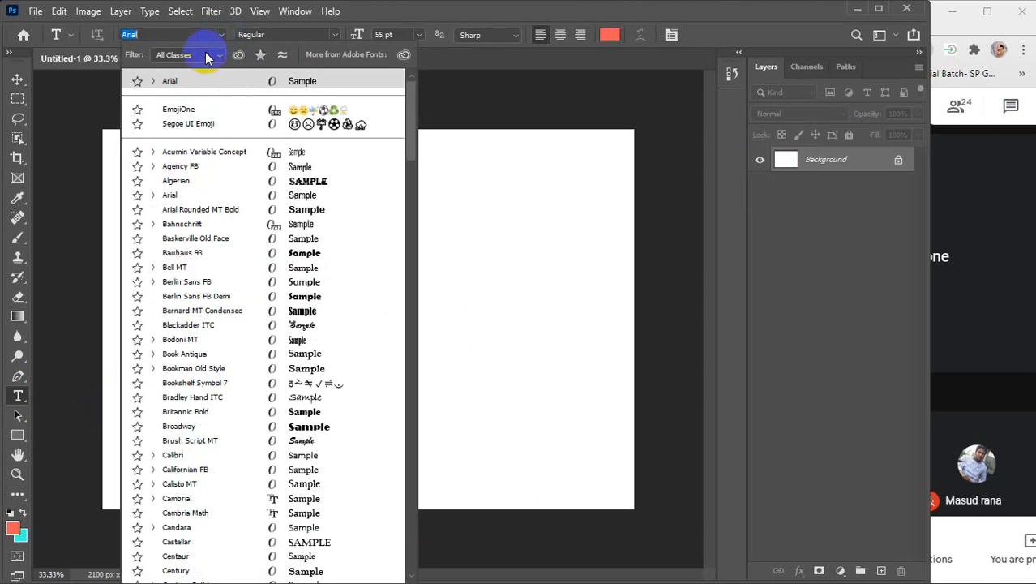
left_click(221, 35)
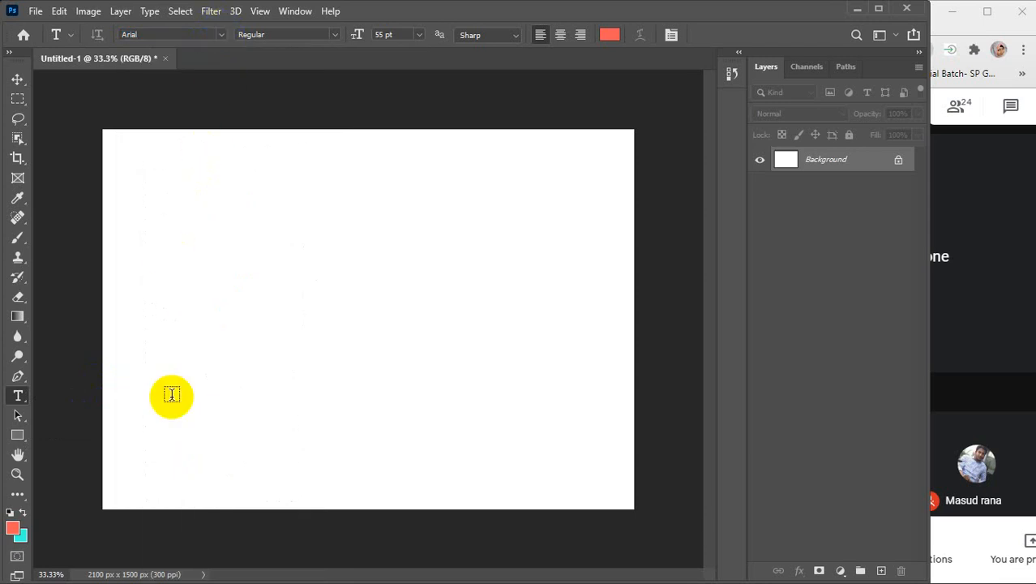
left_click(293, 335)
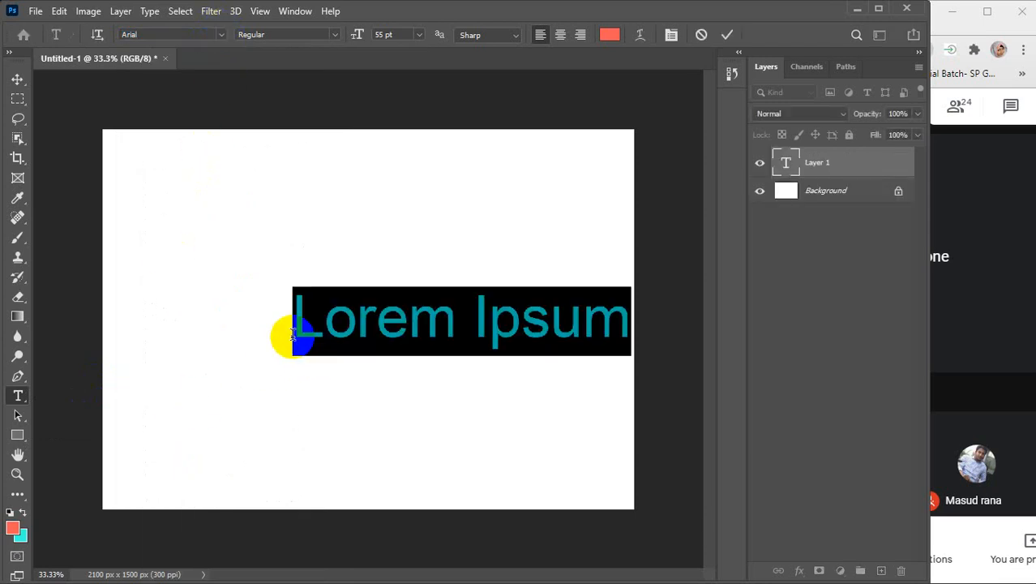
type("a")
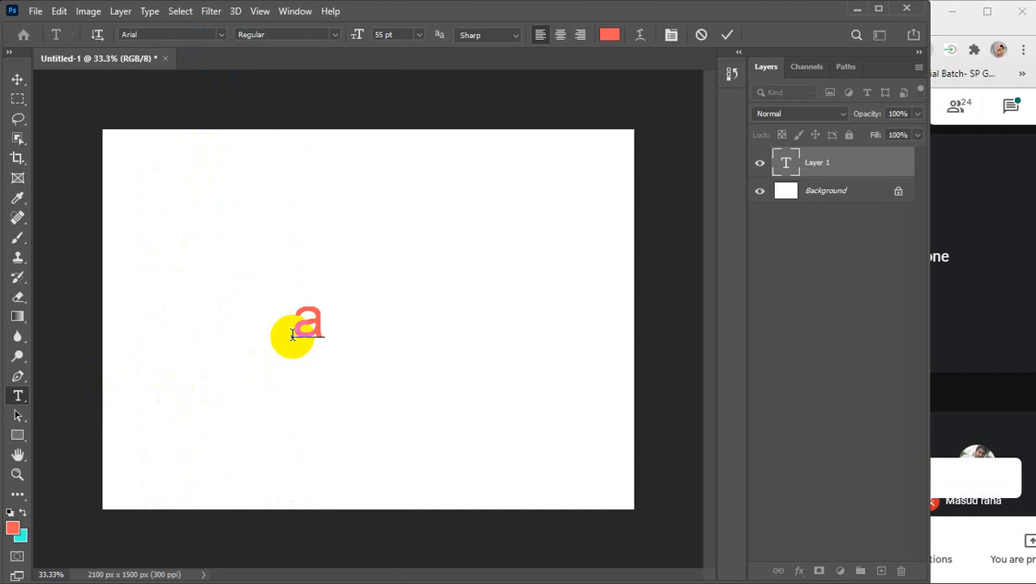
left_click(17, 79)
Switch to the Google Meet window to read the new chat message, and return to Photoshop
left_click(1019, 201)
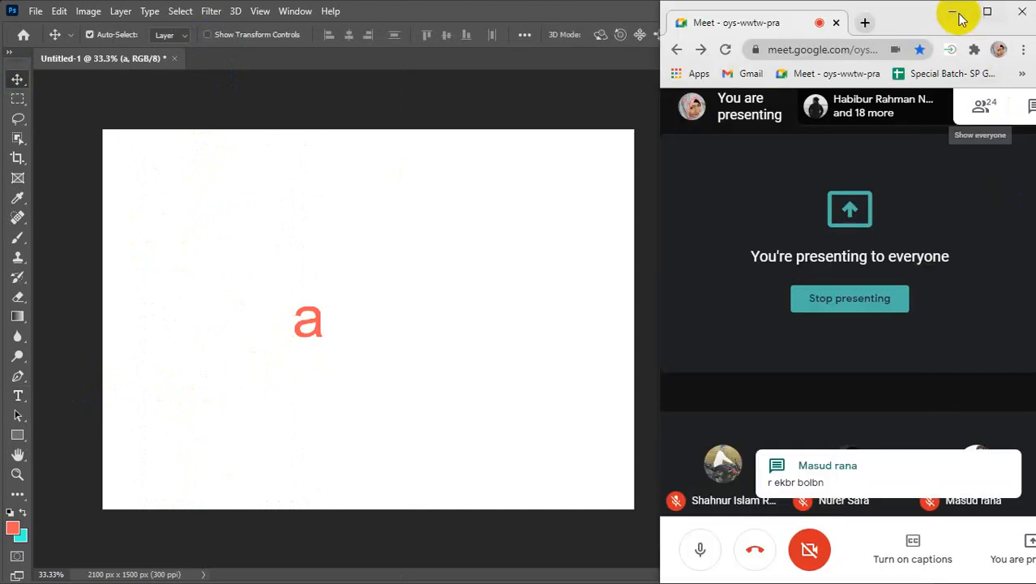
left_click(528, 133)
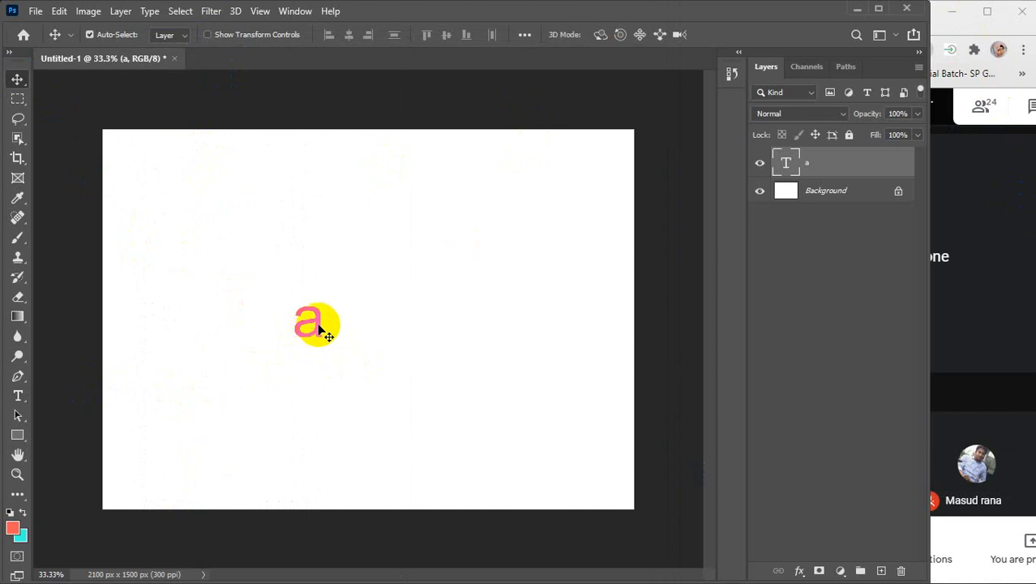
Scale the letter "a" proportionally to about 657% with Free Transform and place it in the left half of the canvas
key("ctrl+t")
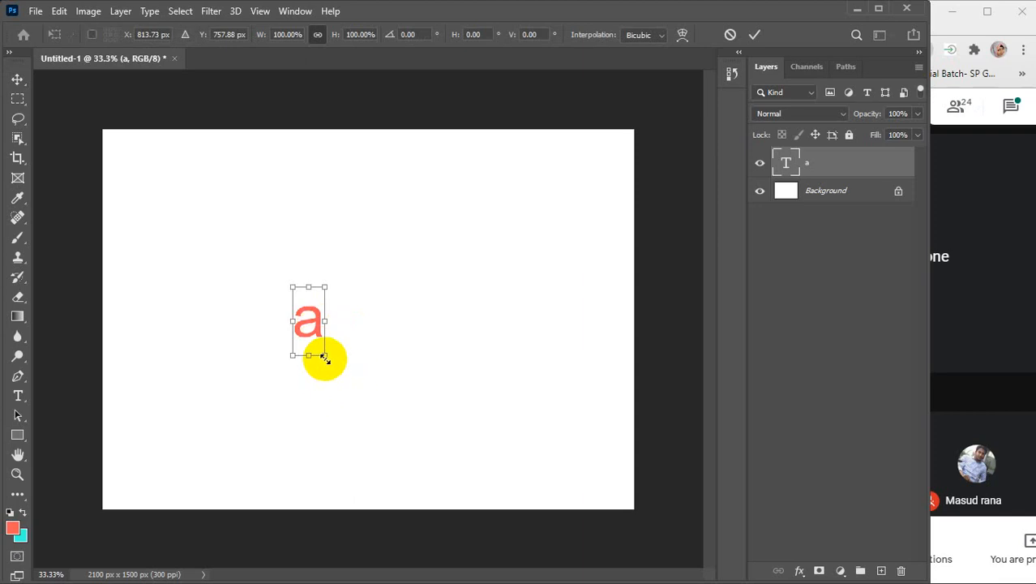
left_click_drag(324, 358, 456, 448)
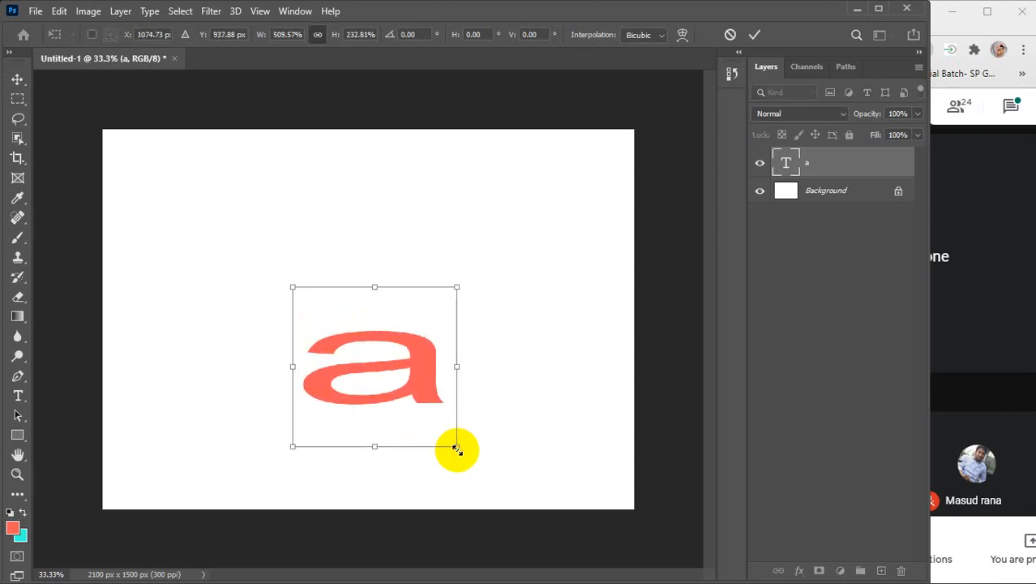
key("ctrl+z")
left_click_drag(329, 359, 549, 544)
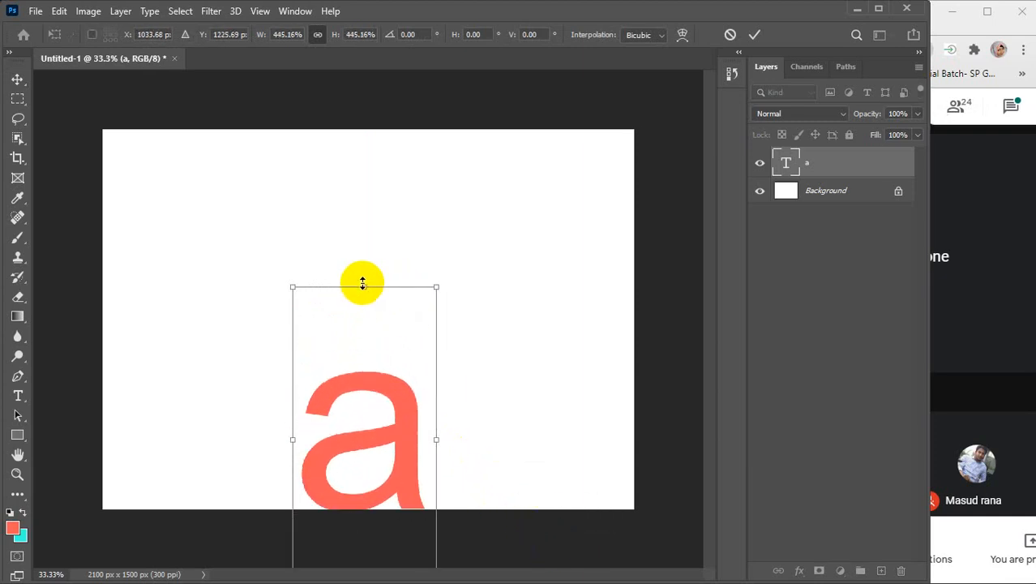
left_click_drag(363, 285, 310, 99)
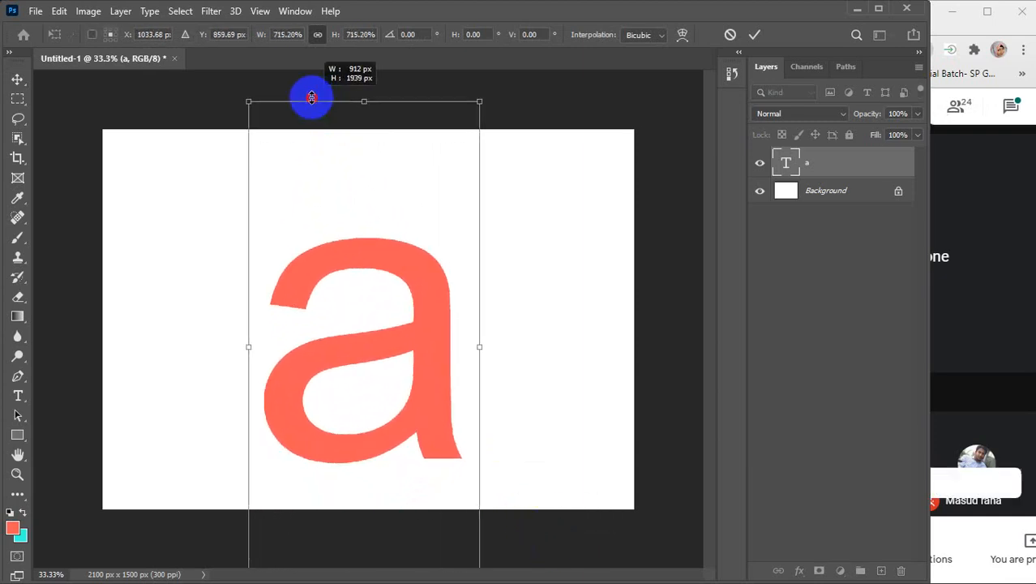
scroll(442, 97, "down", 3)
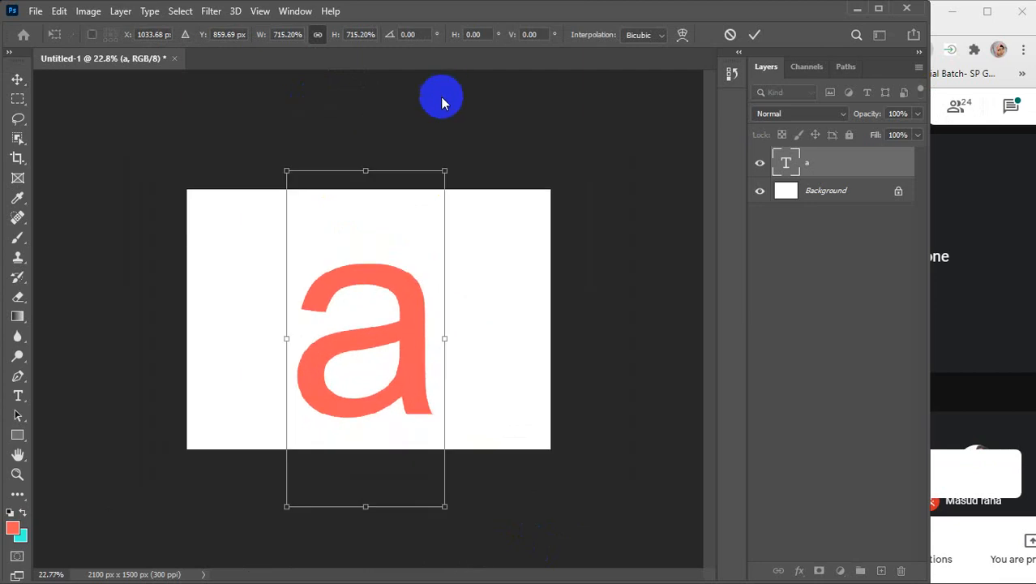
left_click_drag(367, 171, 363, 198)
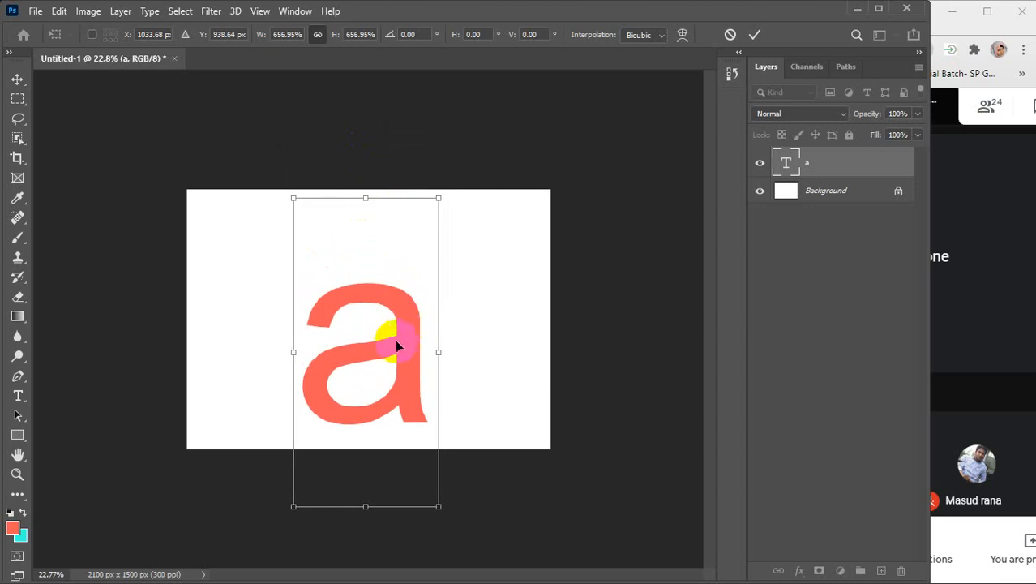
left_click_drag(398, 342, 349, 302)
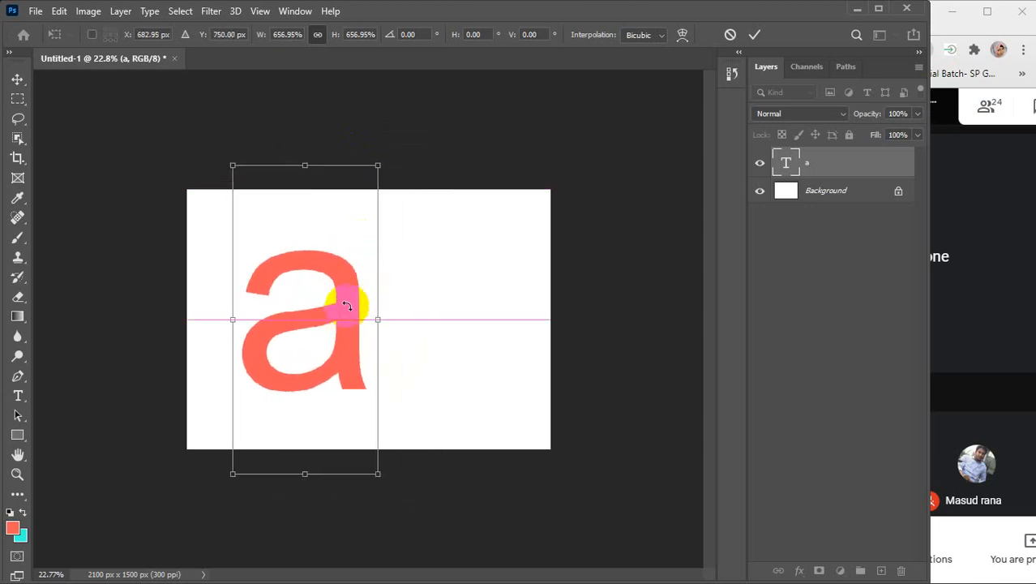
left_click(755, 34)
left_click(604, 169)
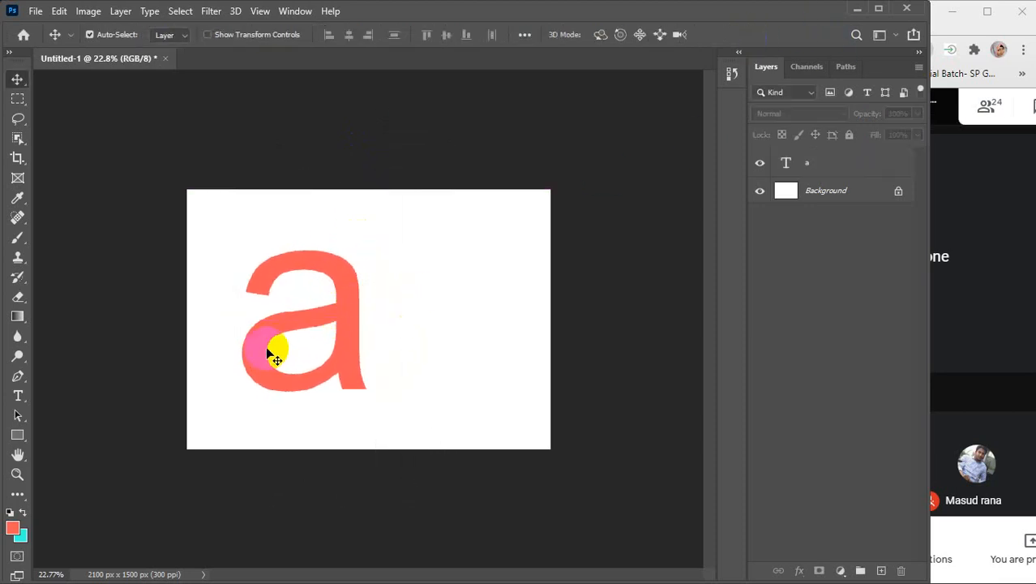
scroll(265, 346, "up", 3)
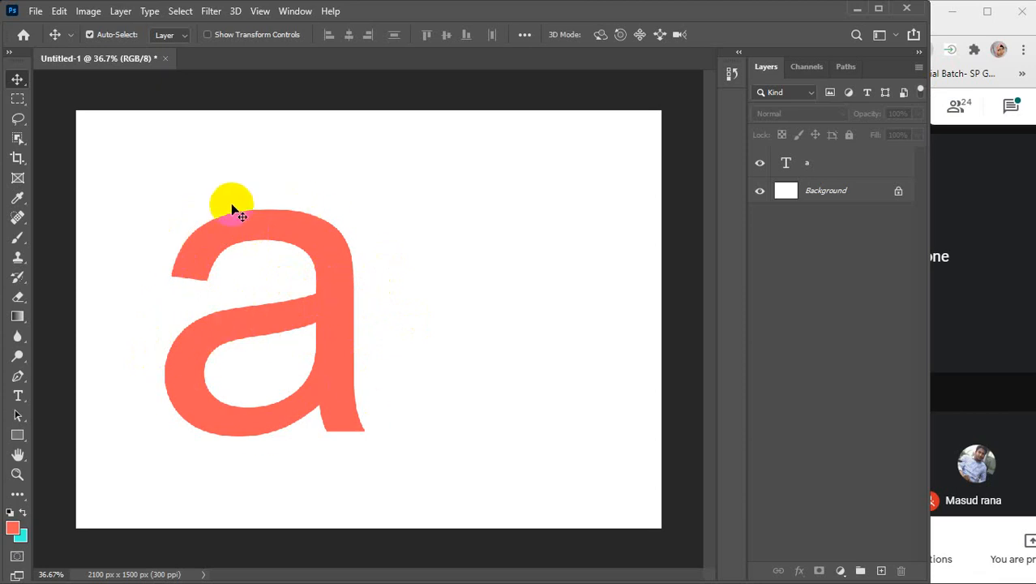
mouse_move(331, 321)
left_mouse_down()
mouse_move(310, 326)
mouse_move(322, 329)
left_mouse_up()
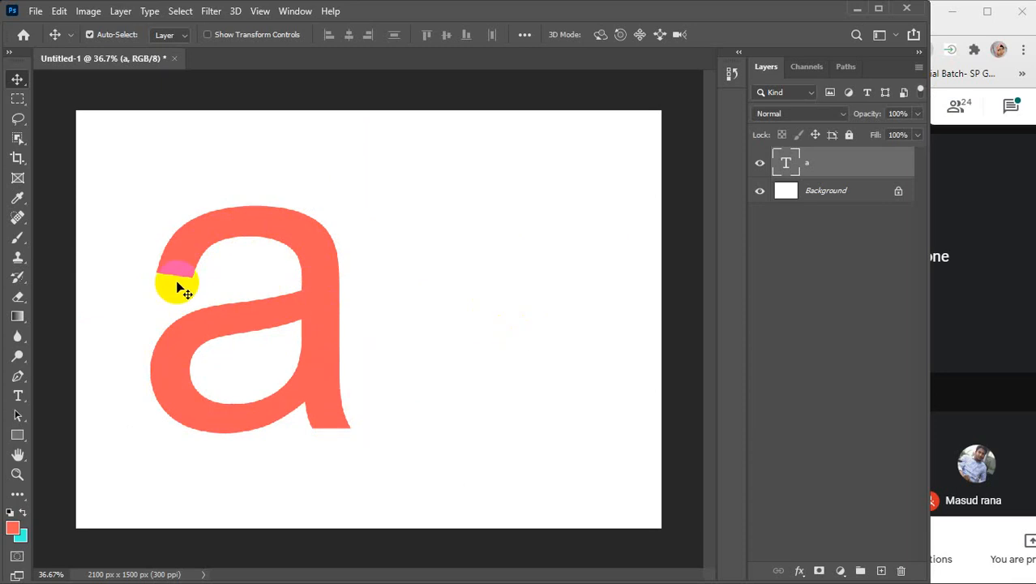
Activate the Pen tool in Path mode, trying out an anchor point on the letter's inner upper curve and discarding it
left_click(16, 378)
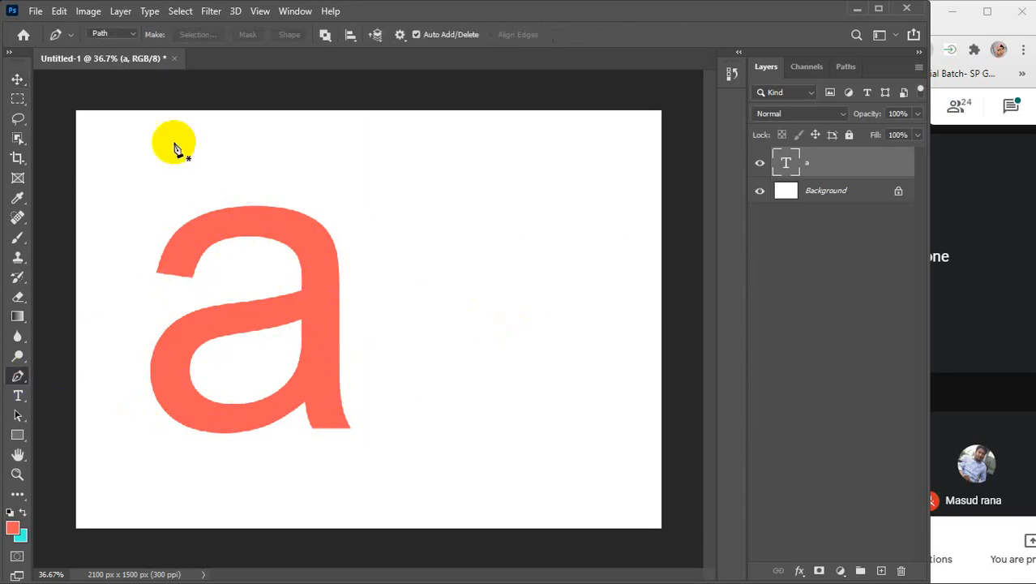
left_click(130, 34)
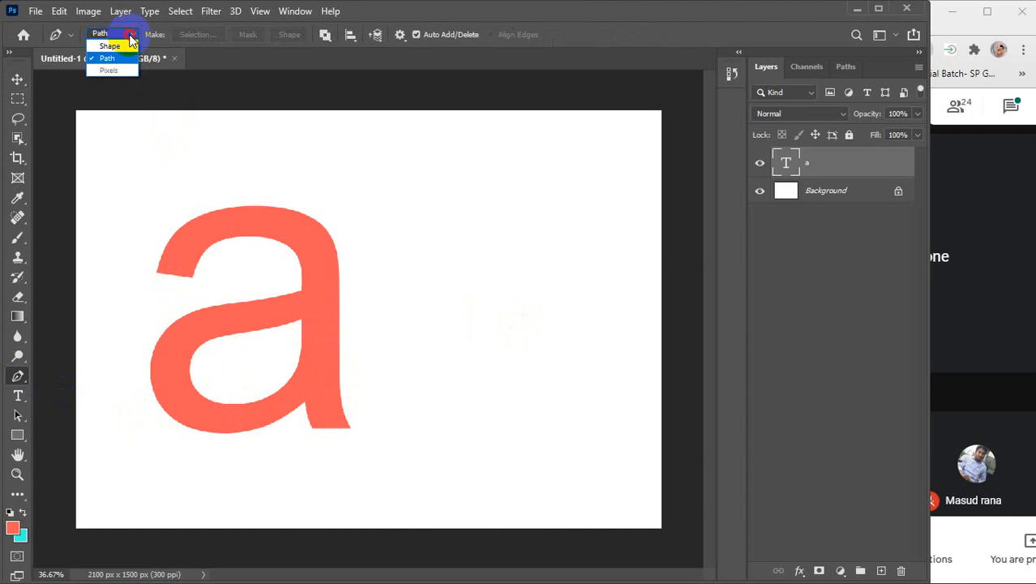
left_click(131, 37)
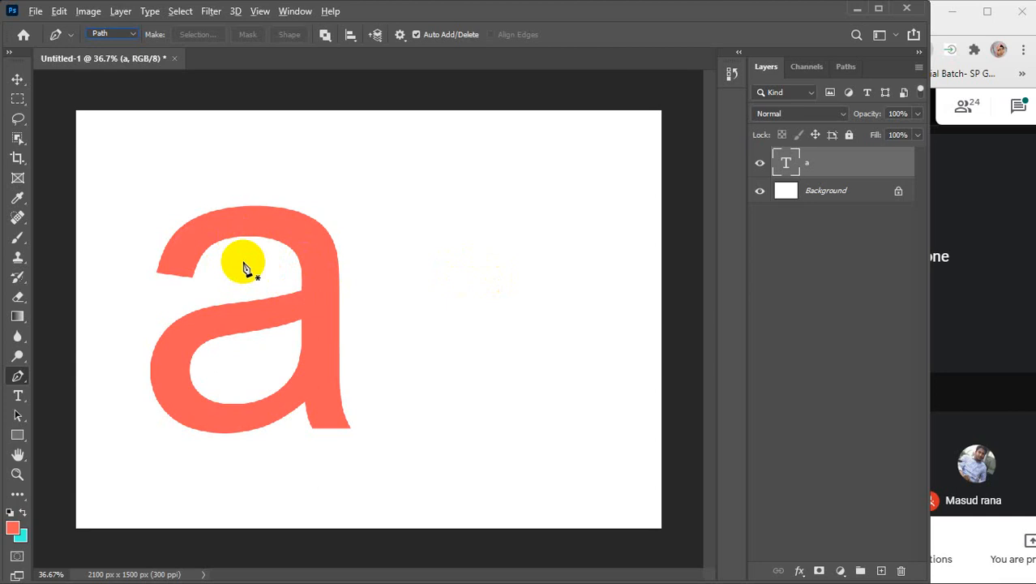
left_click(223, 242)
key("Escape")
key("Escape")
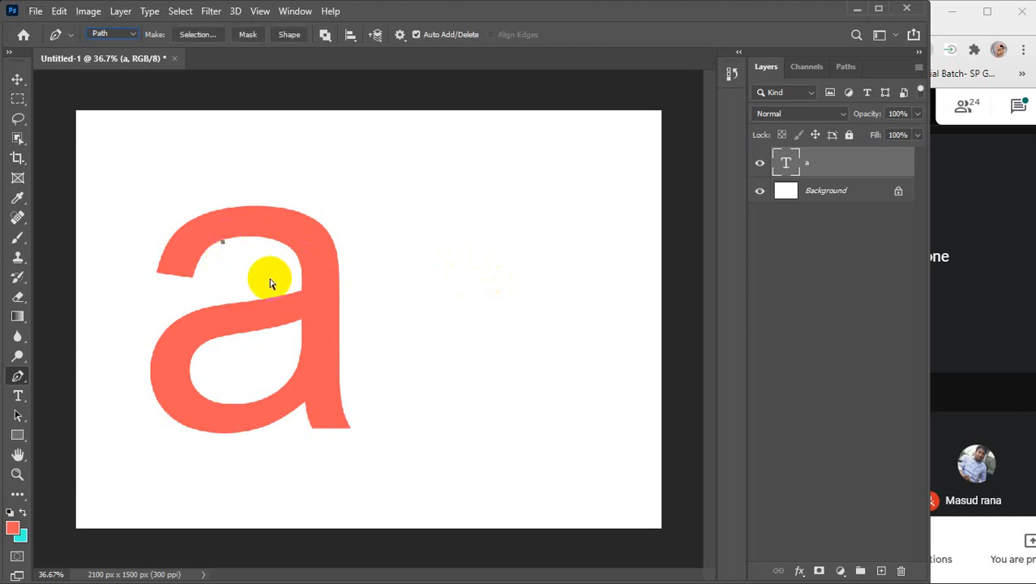
left_click(133, 35)
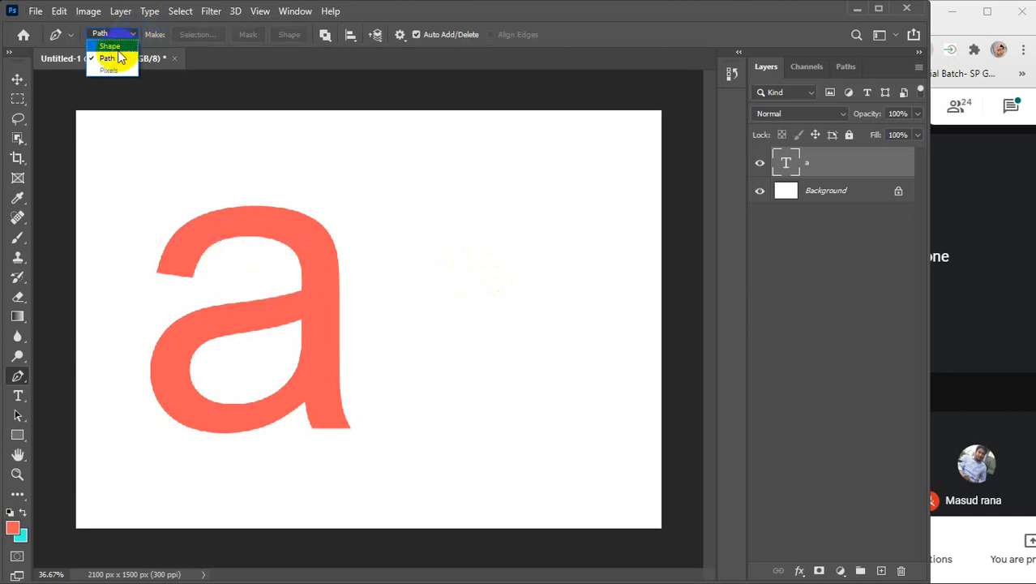
left_click(115, 54)
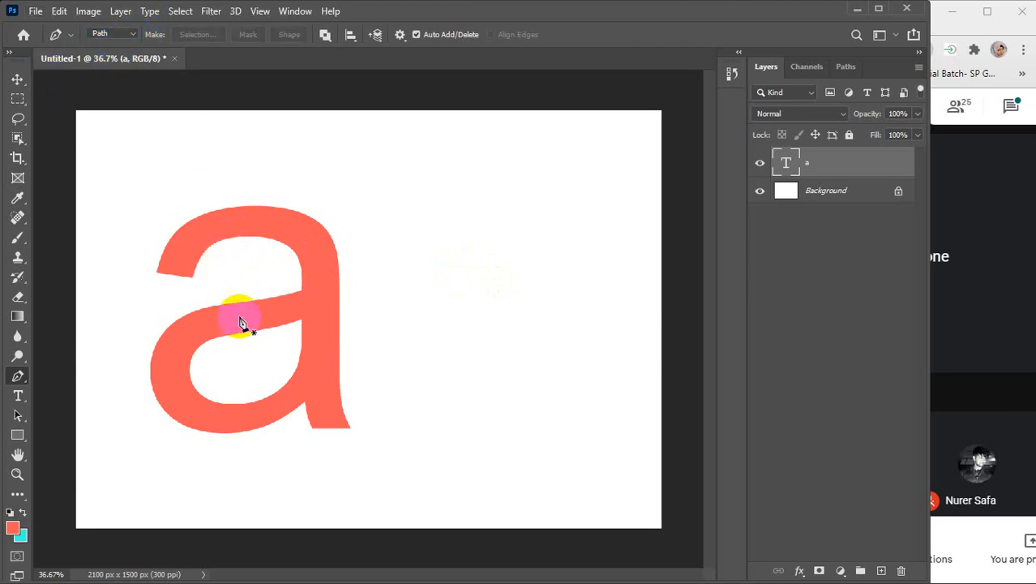
Start the path with an anchor point at the outer corner of the letter's open upper-left end
scroll(237, 333, "up", 3)
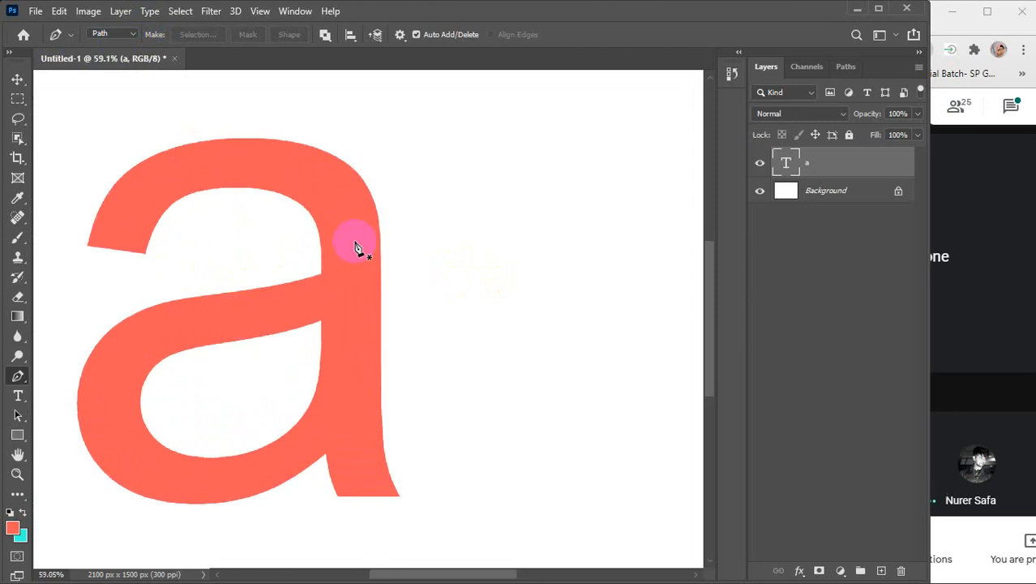
left_click(287, 289)
left_click(486, 233)
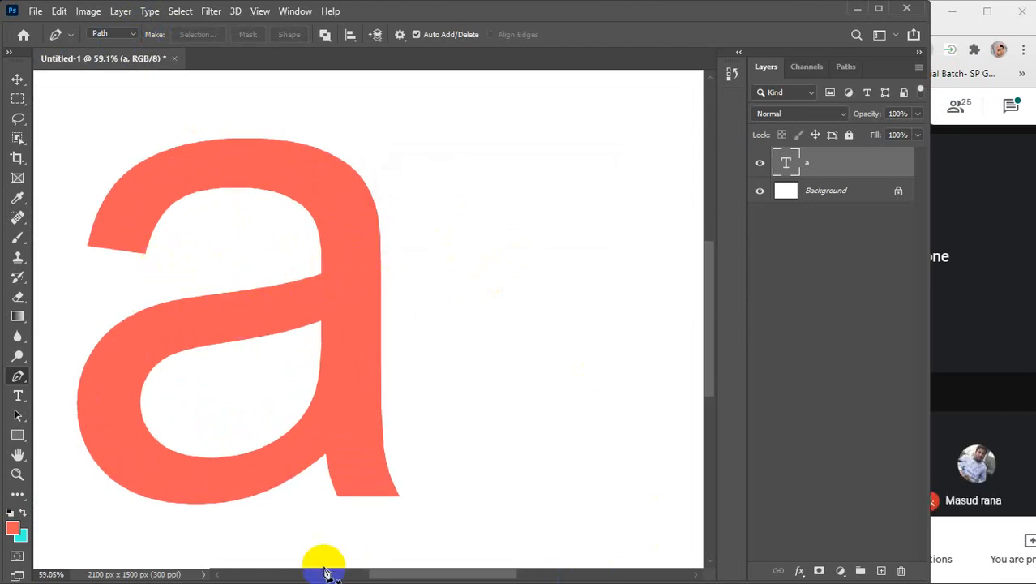
left_click(217, 574)
left_click(217, 575)
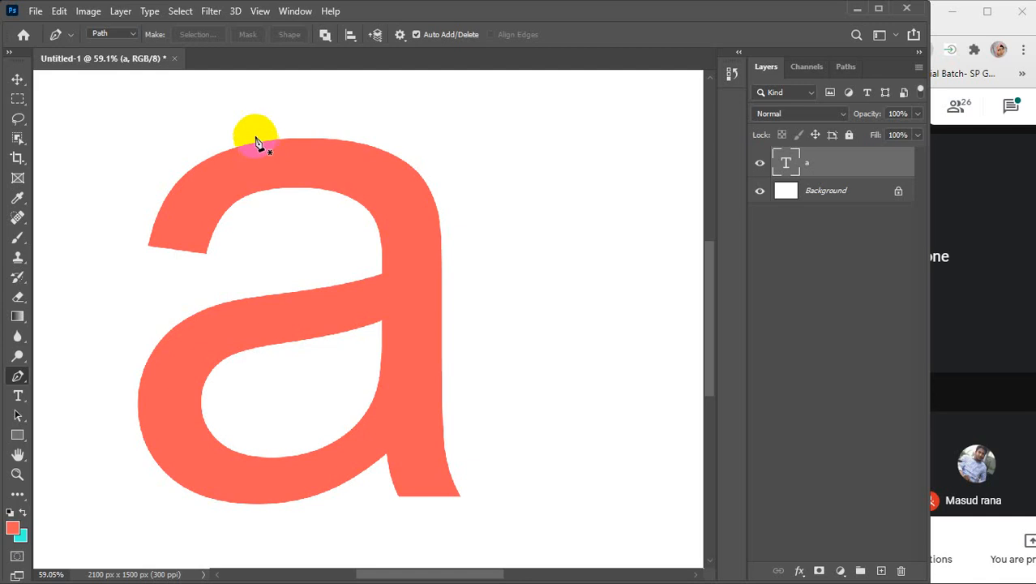
left_click(382, 162)
left_click(339, 194)
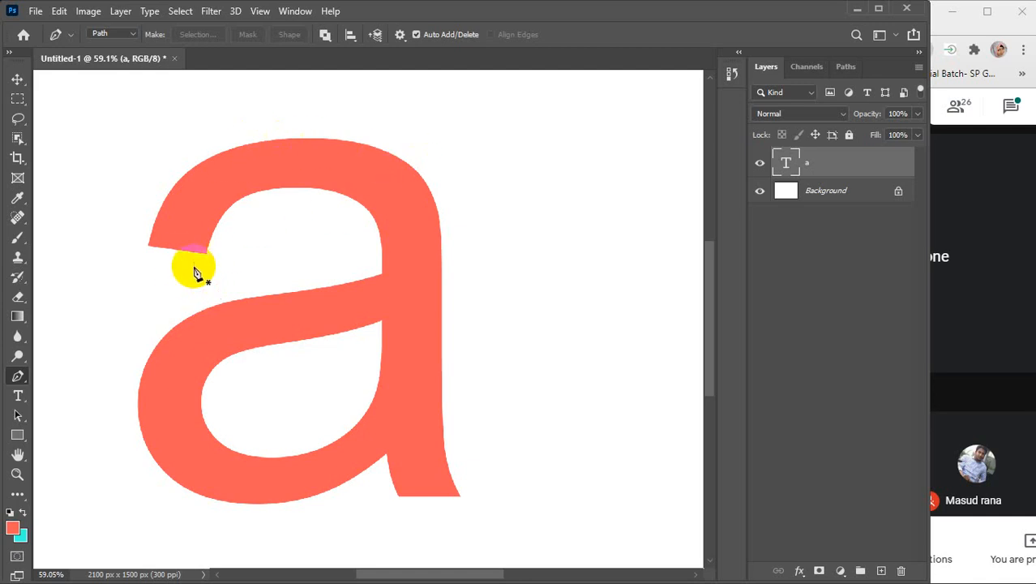
left_click(151, 255)
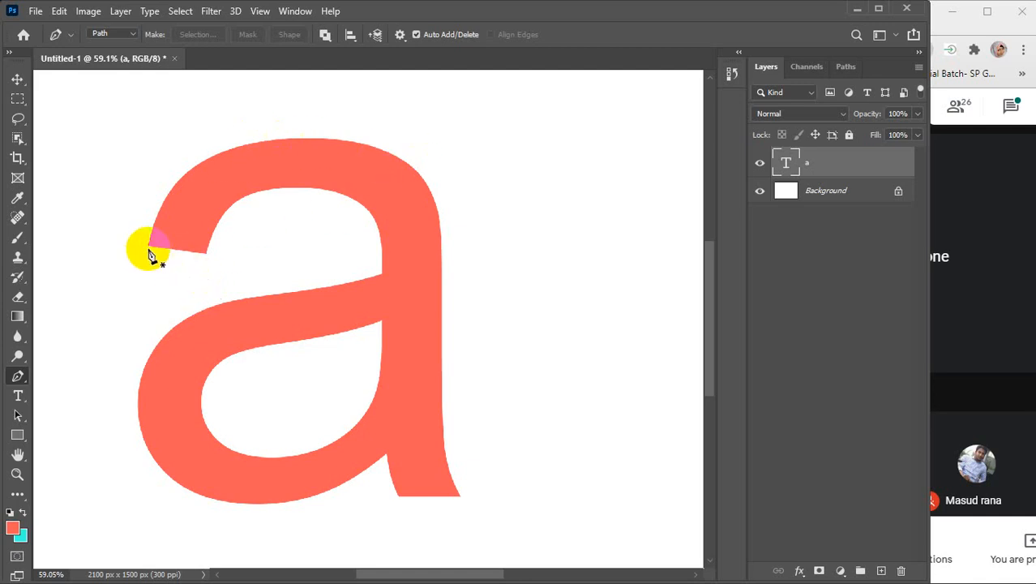
scroll(151, 255, "up", 3)
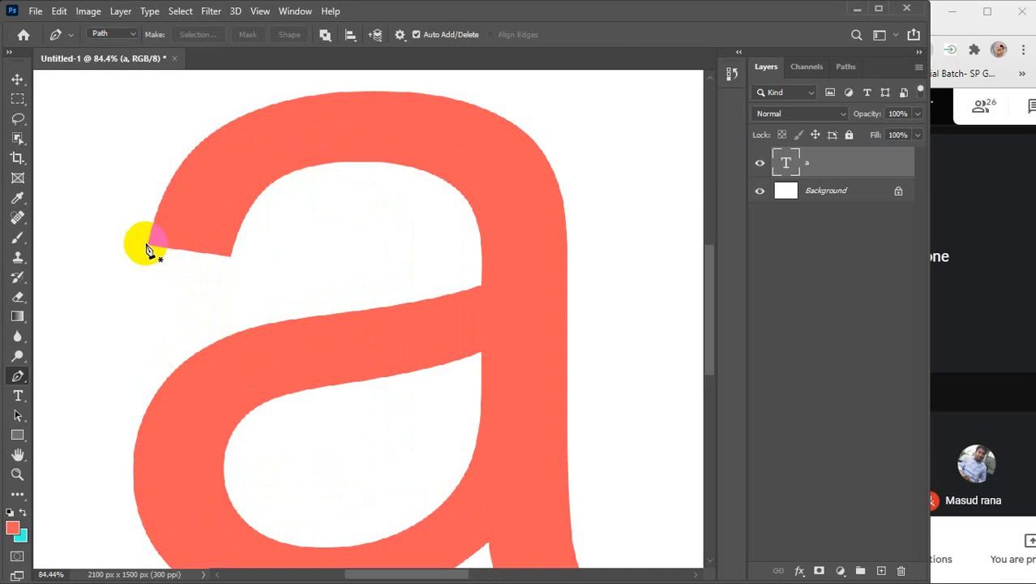
left_click(149, 243)
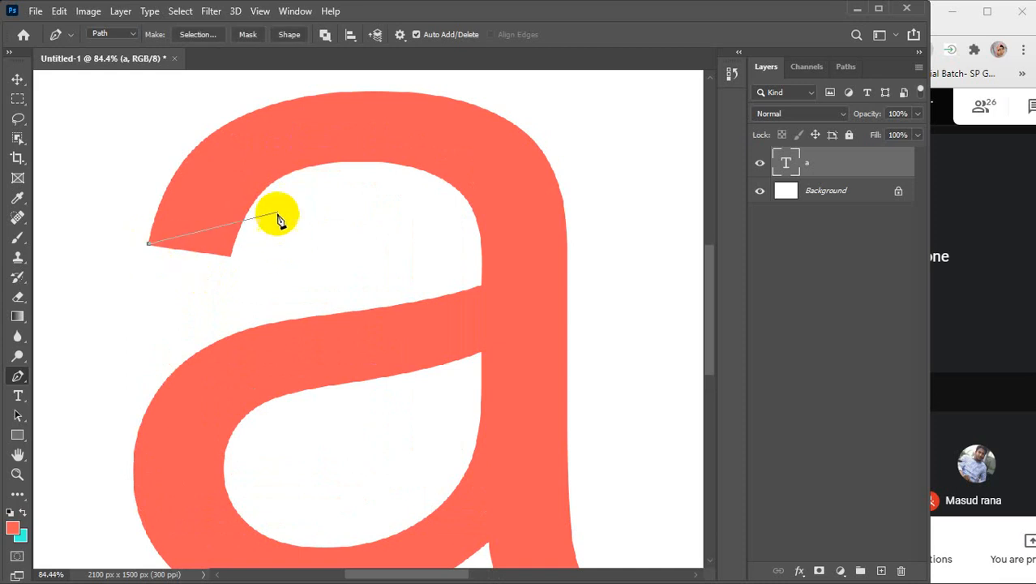
Add a curved anchor point on the outer upper-left arch, fitting the segment to the letter's edge, and remove its forward handle
left_click(243, 332)
key("Return")
left_click(494, 234)
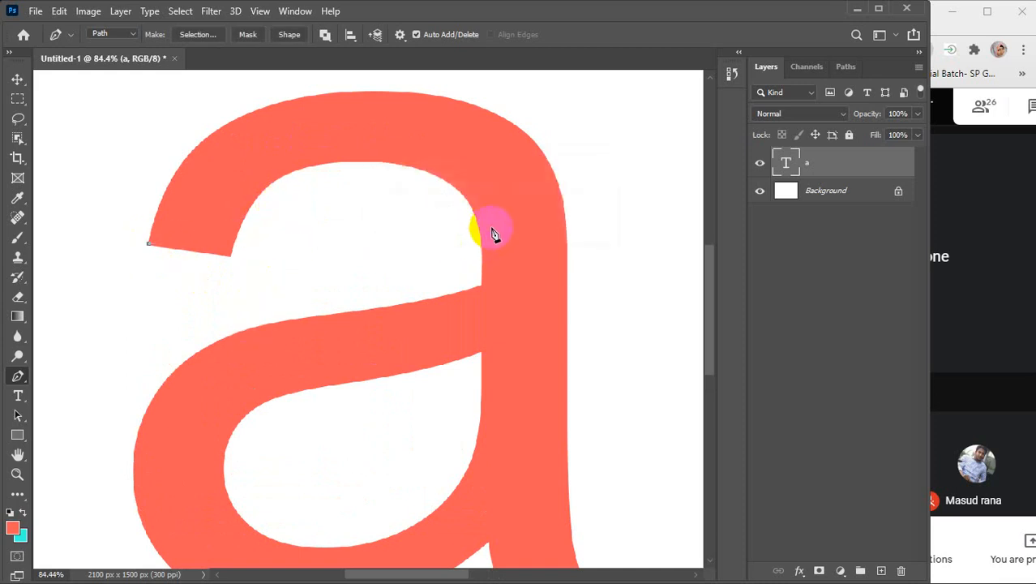
scroll(497, 197, "up", 5)
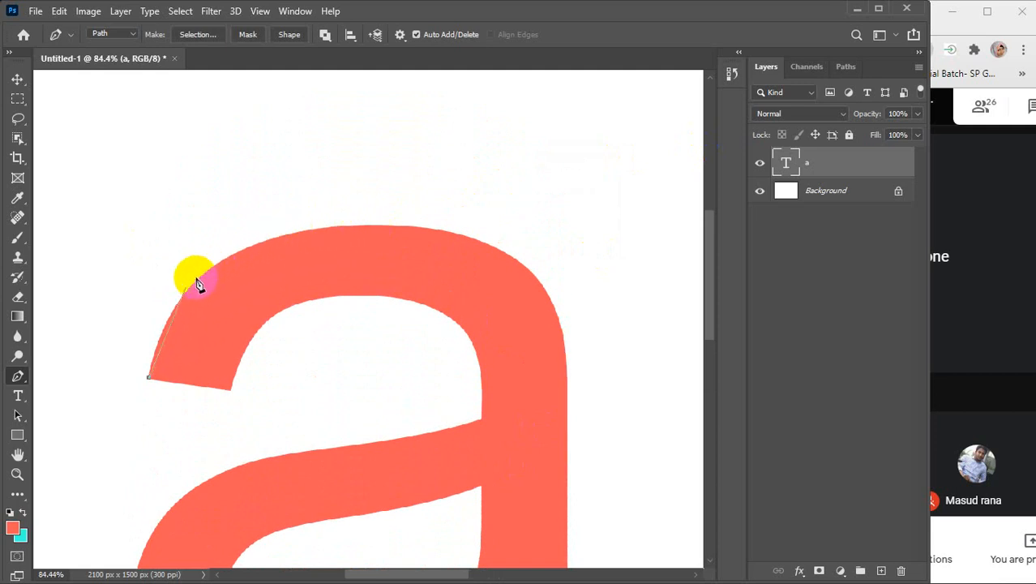
mouse_move(197, 284)
left_mouse_down()
mouse_move(146, 358)
mouse_move(227, 280)
mouse_move(144, 375)
mouse_move(231, 269)
mouse_move(219, 271)
left_mouse_up()
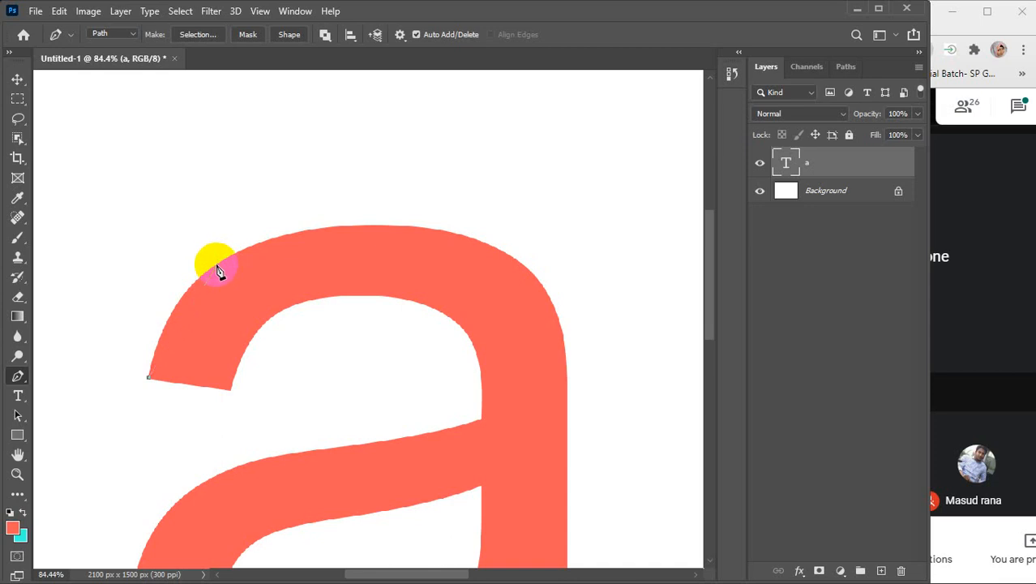
left_click_drag(219, 271, 219, 270)
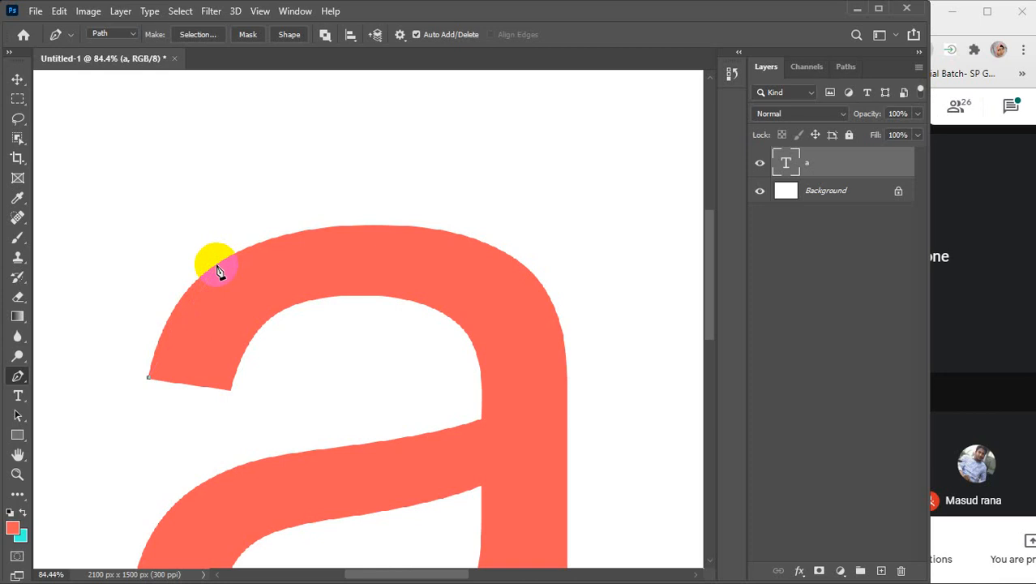
left_click(216, 268)
left_click_drag(217, 268, 301, 206)
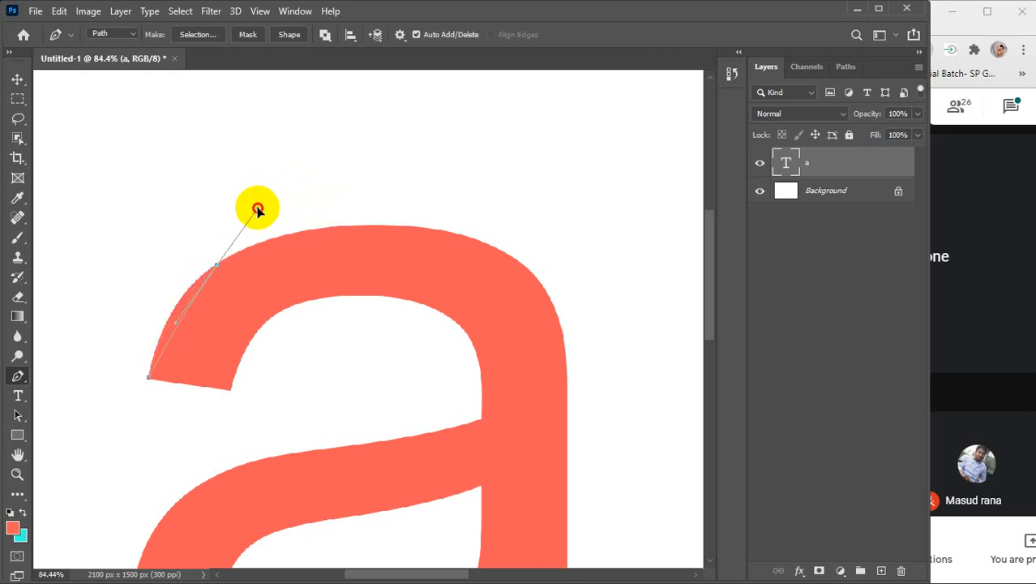
left_click_drag(257, 209, 331, 250)
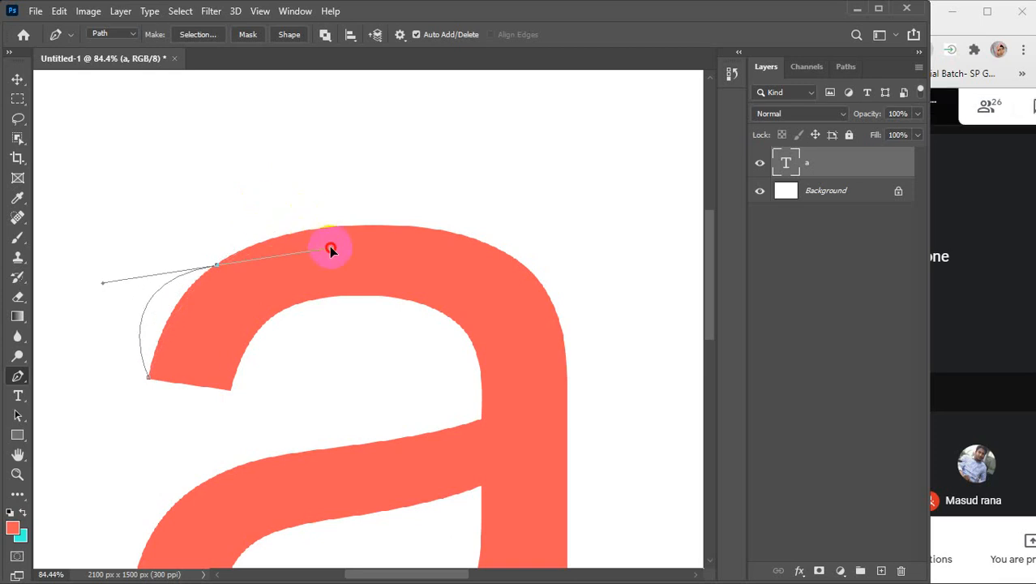
left_click_drag(329, 246, 278, 231)
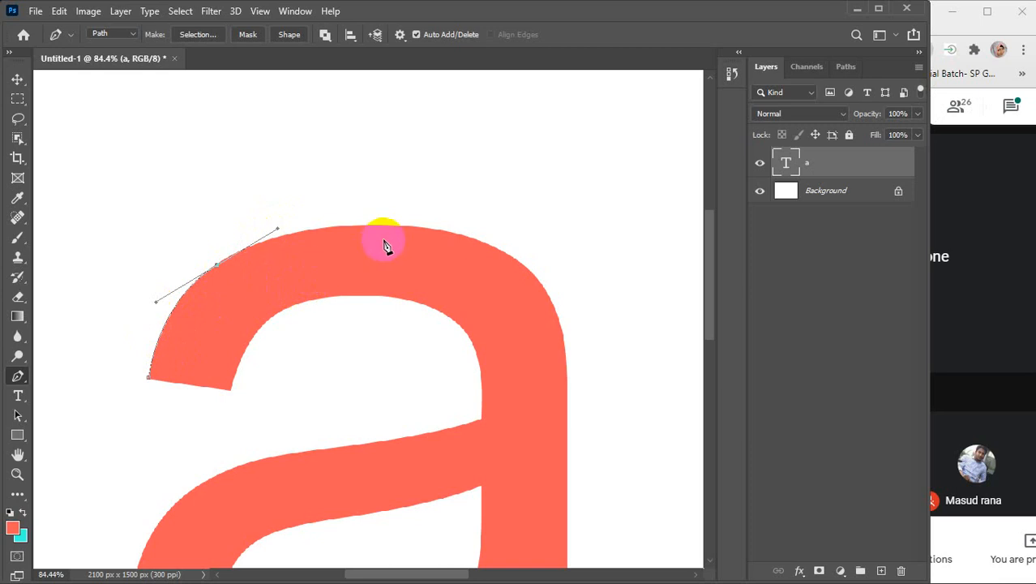
left_click(217, 267)
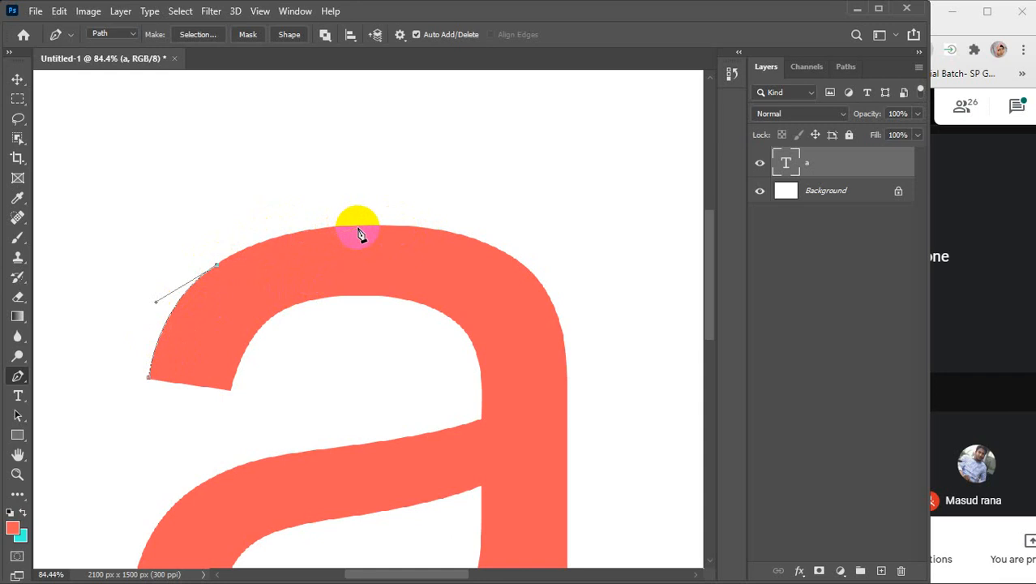
left_click_drag(389, 223, 453, 232)
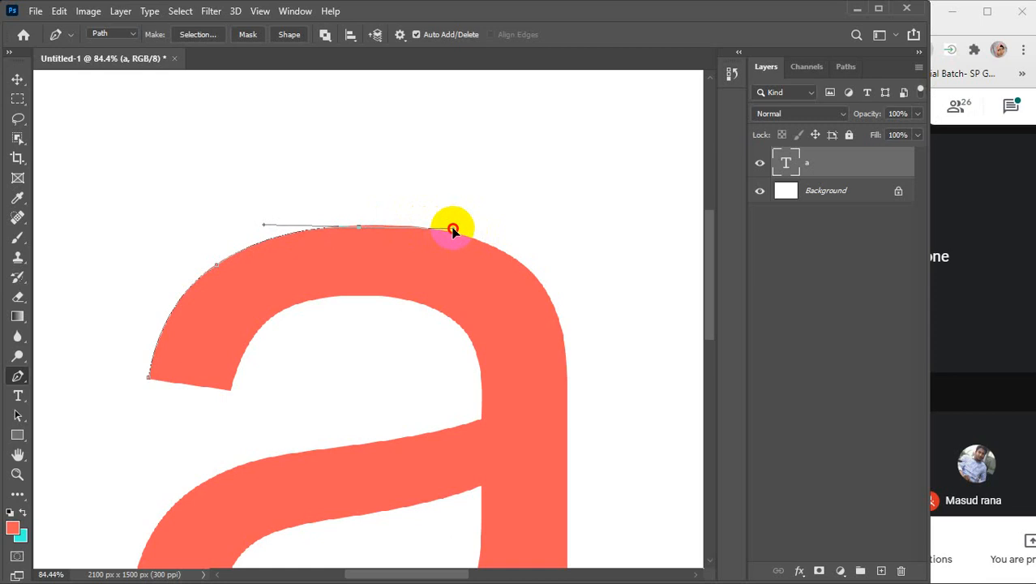
left_click_drag(454, 233, 454, 233)
key("ctrl+z")
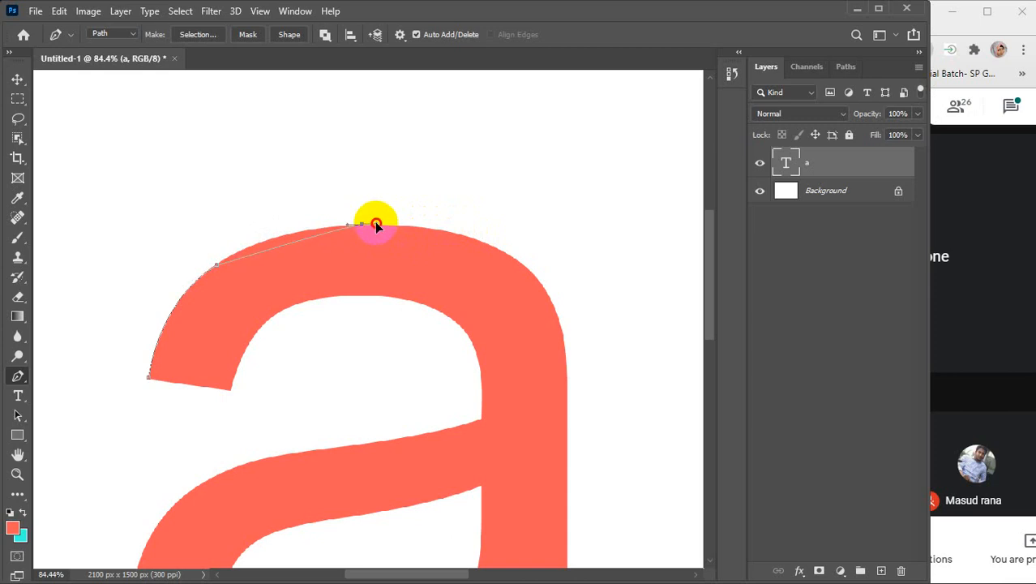
Continue the path with curved anchor points at the arch's top and upper-right shoulder, removing the top point's forward handle
left_click_drag(375, 224, 477, 219)
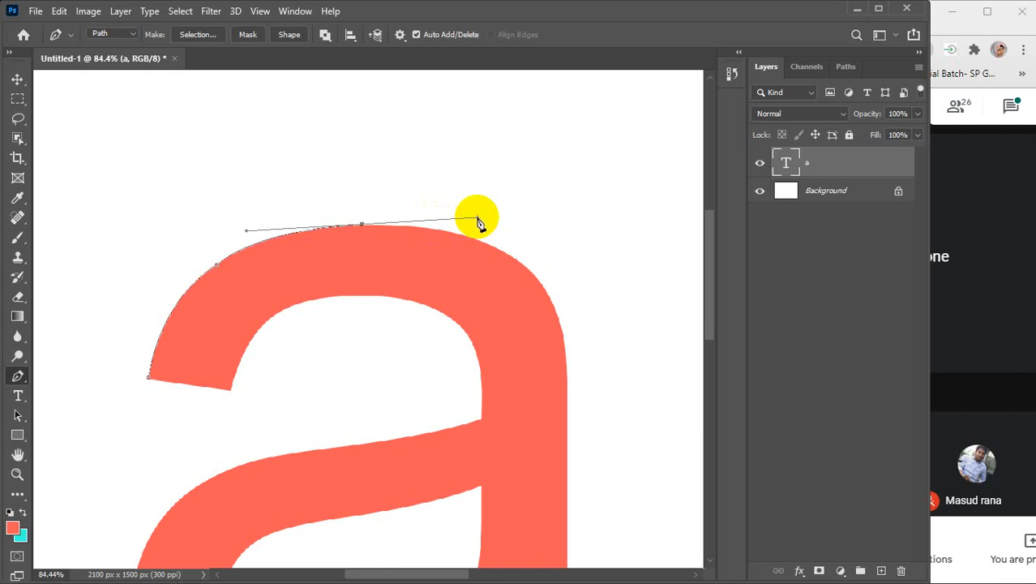
left_click(362, 226)
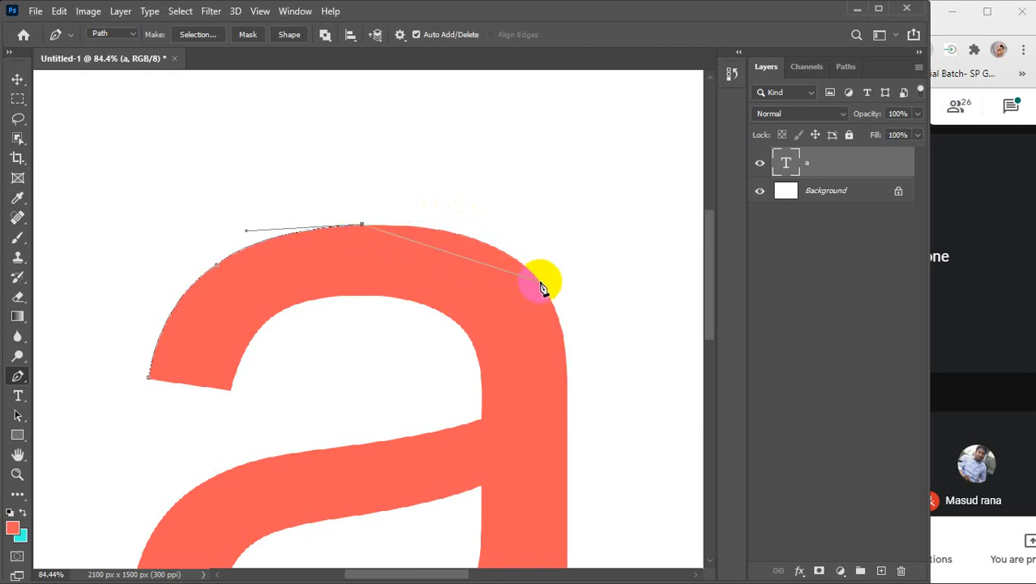
left_click(521, 264)
left_click_drag(522, 265, 574, 306)
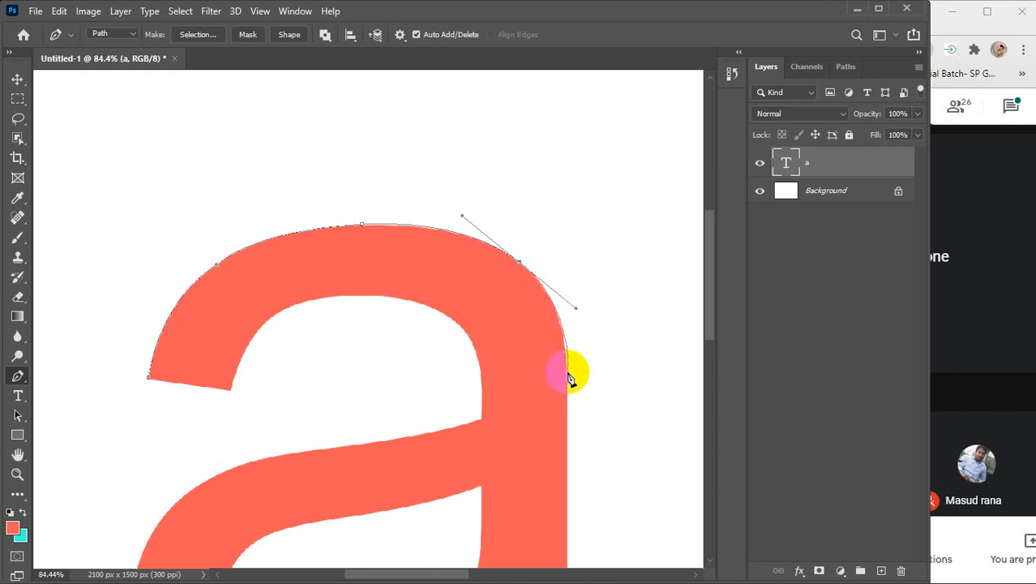
Remove the shoulder point's forward handle and add a curved anchor where the arch meets the stem's outer edge, without a forward handle
key("space")
left_click_drag(520, 413, 421, 352)
key("Return")
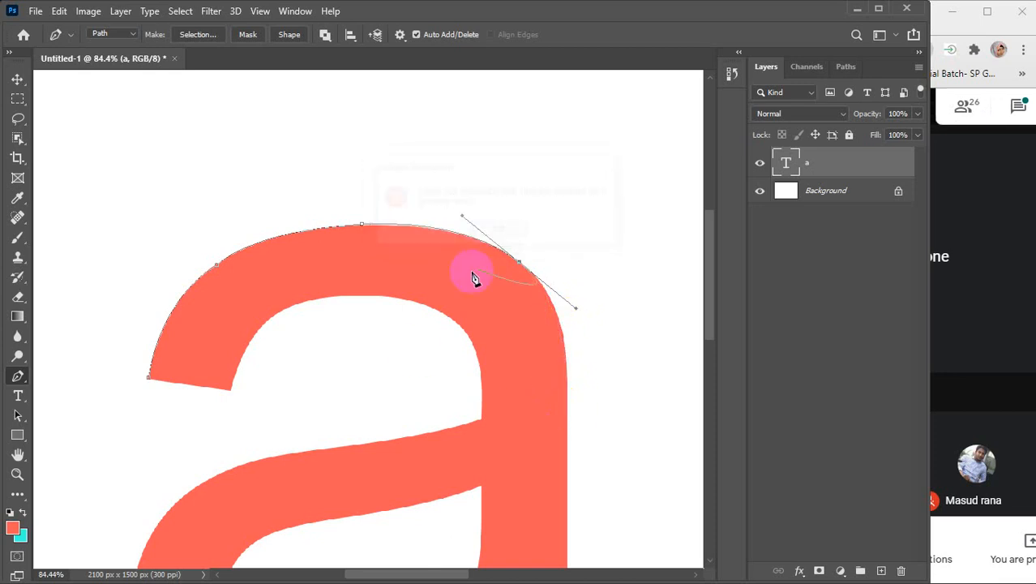
left_click(709, 562)
left_click(709, 562)
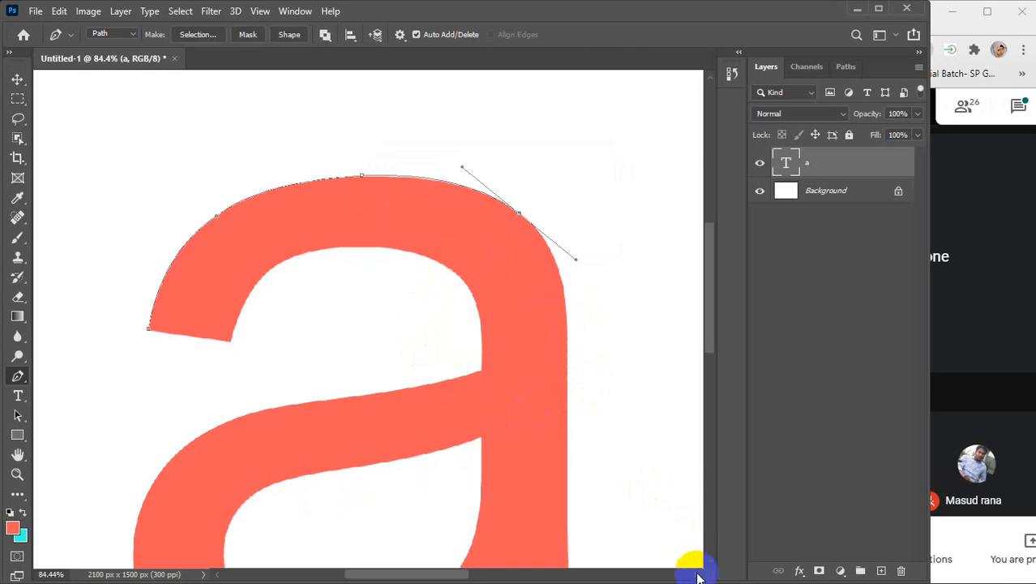
left_click(697, 575)
left_click(697, 575)
scroll(579, 477, "down", 2)
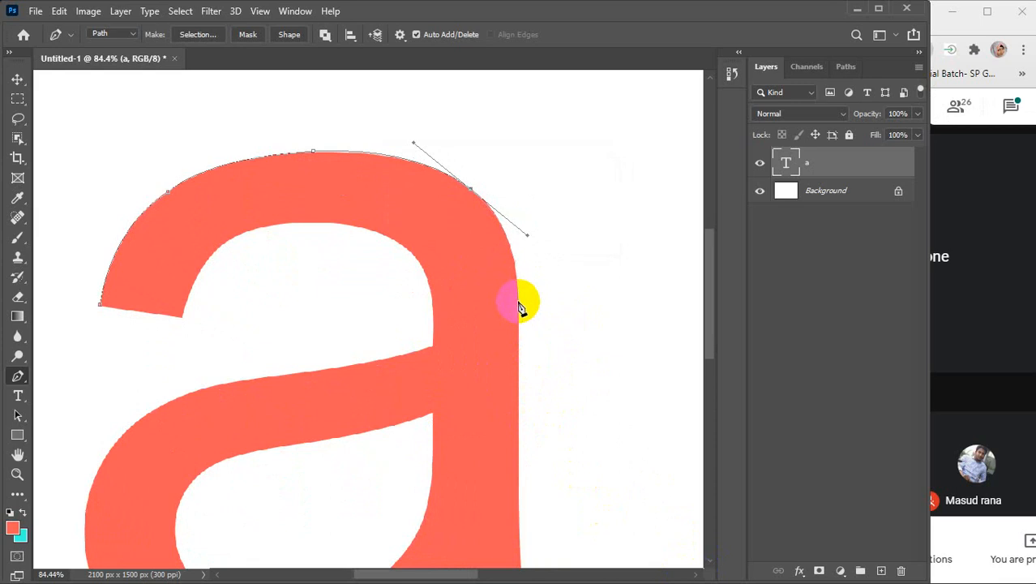
left_click_drag(517, 302, 523, 366)
key("ctrl+z")
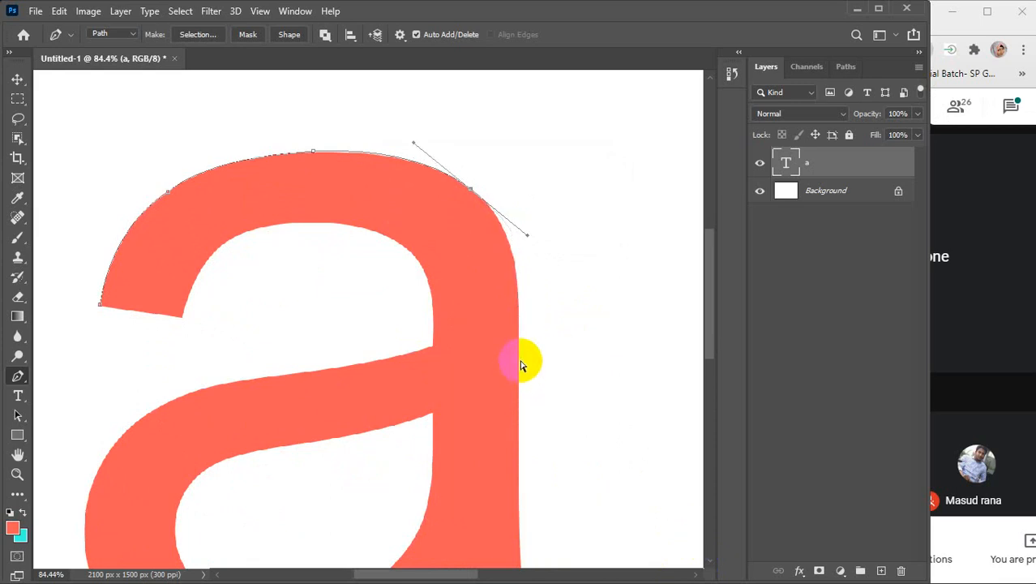
left_click(472, 193)
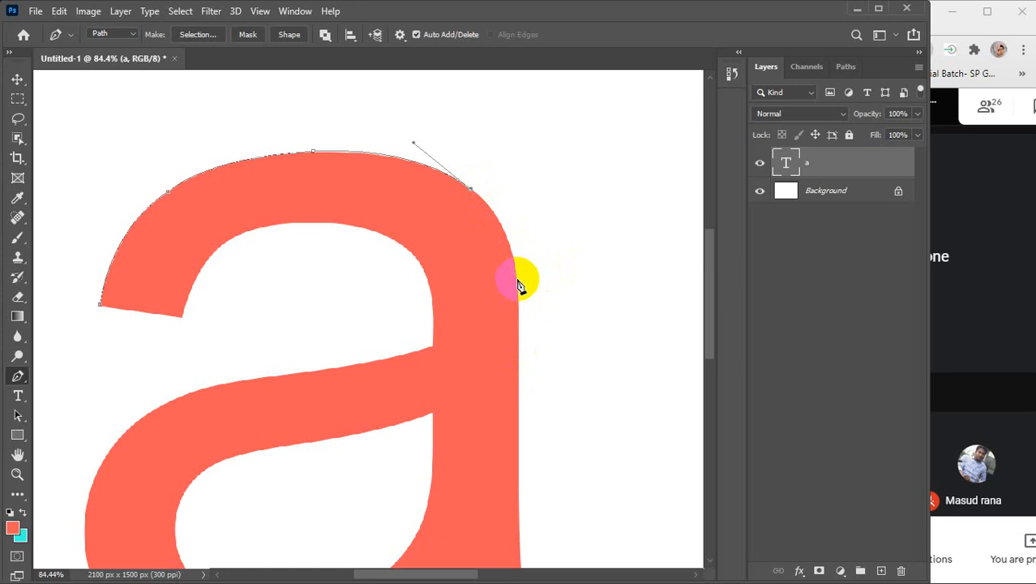
left_click_drag(518, 279, 527, 347)
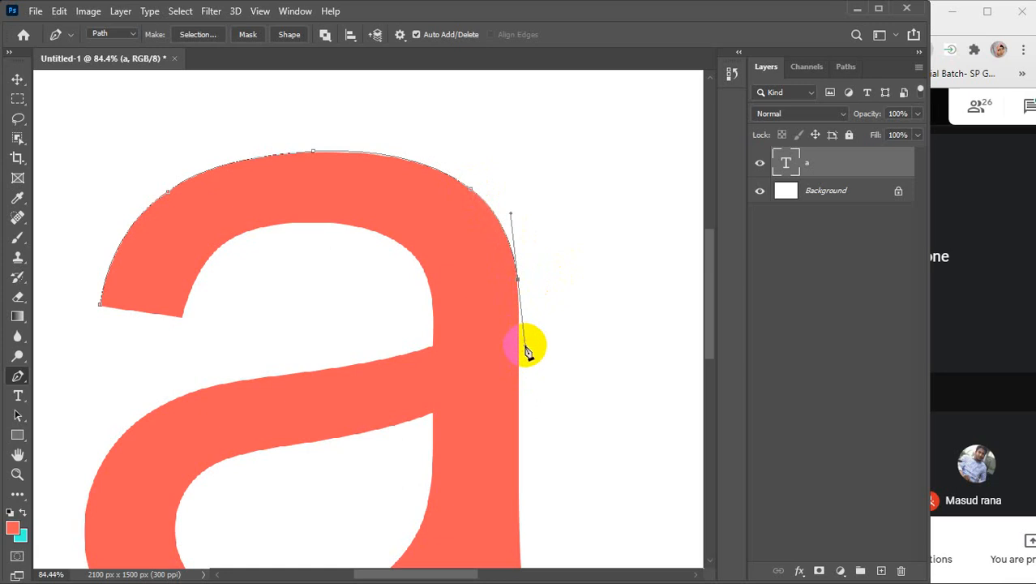
left_click(519, 278)
Trace the stem's outer edge with a straight segment and two curved segments down to the foot's outer corner, removing the forward handles
scroll(521, 284, "down", 5)
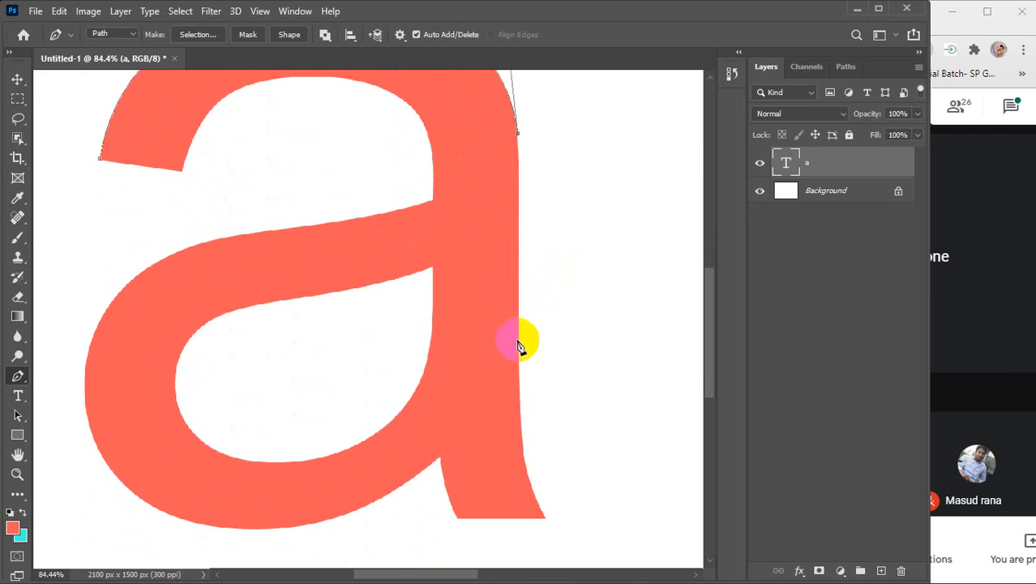
left_click(517, 340)
mouse_move(528, 476)
left_mouse_down()
mouse_move(550, 519)
mouse_move(532, 484)
left_mouse_up()
left_click(530, 479, "alt")
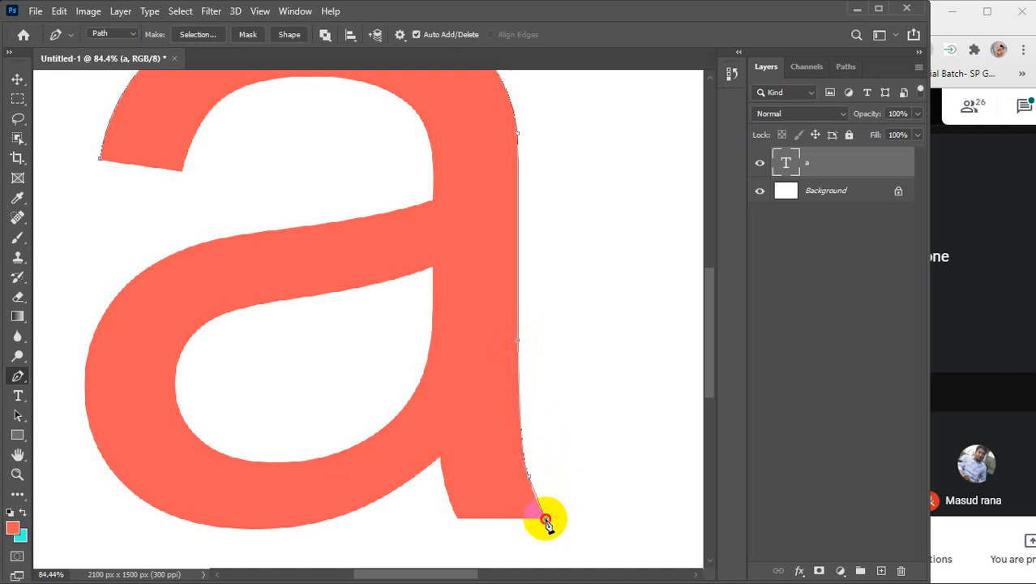
left_click_drag(546, 519, 554, 534)
left_click(546, 519, "alt")
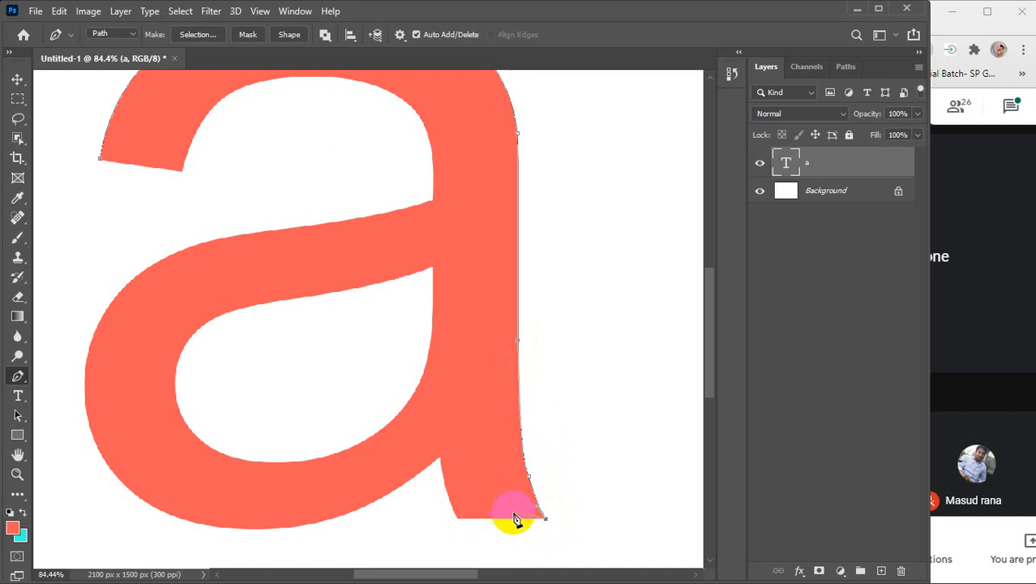
Trace the foot's flat base to its inner corner, and curve the path up to the notch between stem and bowl
left_click(458, 521)
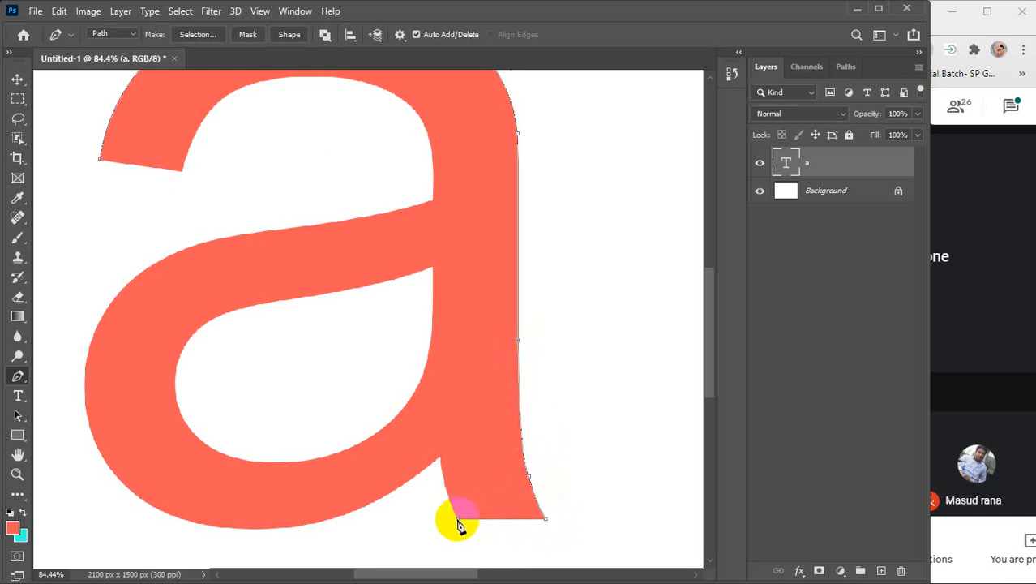
left_click(439, 457)
left_click_drag(441, 431, 275, 533)
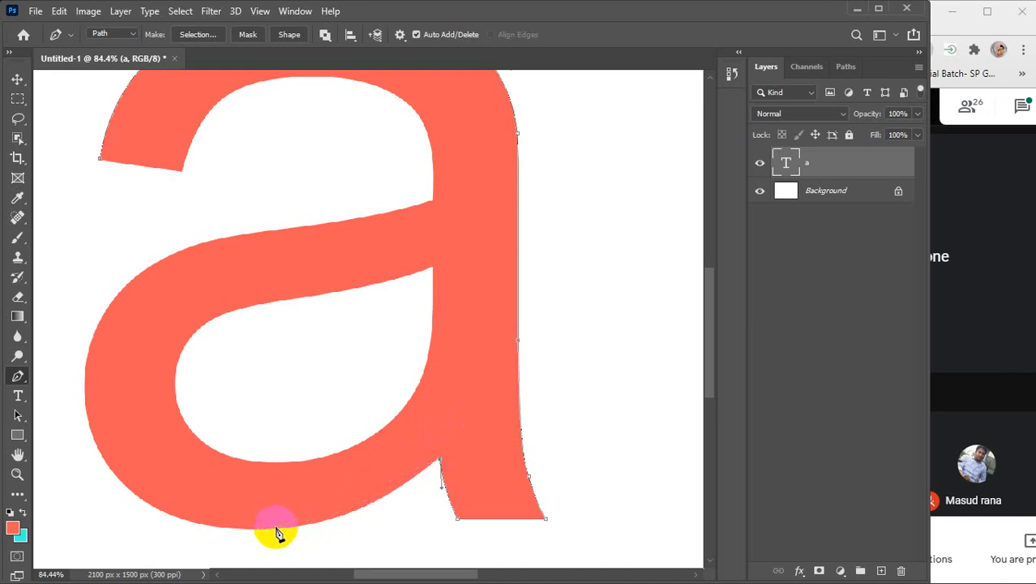
left_click(272, 530)
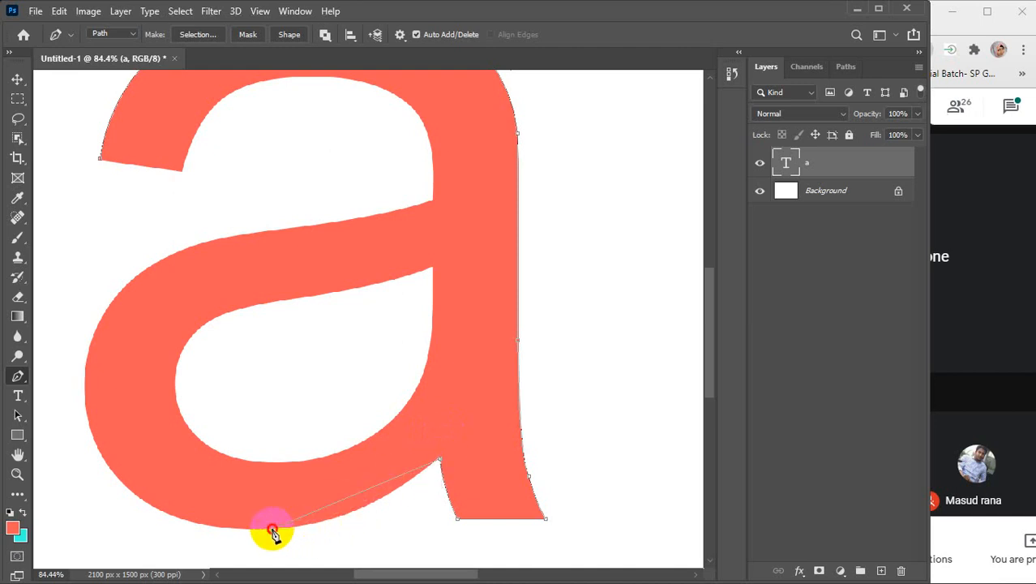
mouse_move(273, 531)
left_mouse_down()
mouse_move(230, 482)
mouse_move(220, 413)
mouse_move(229, 466)
mouse_move(253, 501)
mouse_move(216, 496)
mouse_move(217, 508)
mouse_move(180, 517)
mouse_move(203, 522)
mouse_move(167, 530)
mouse_move(178, 529)
left_mouse_up()
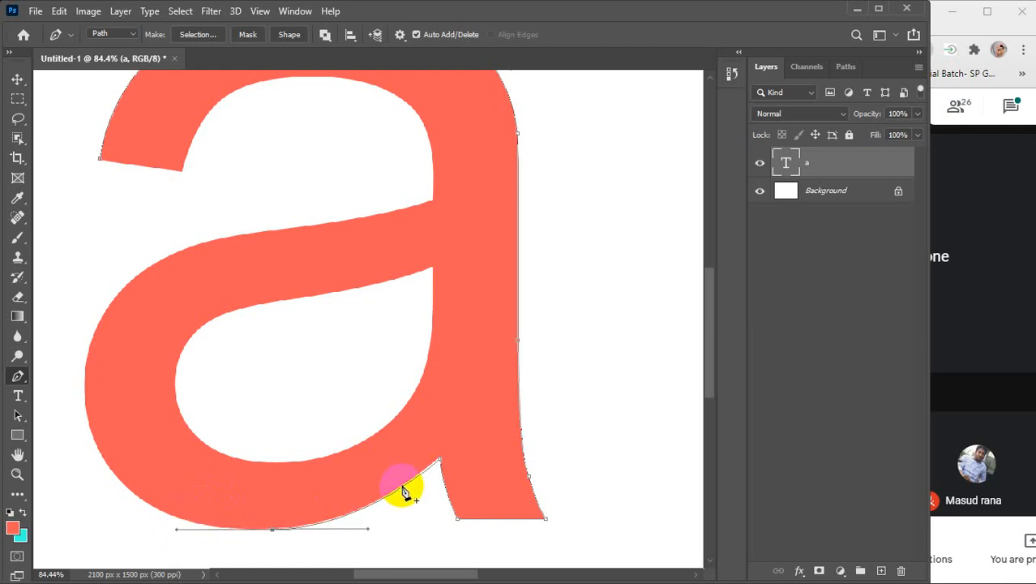
key("ctrl+z")
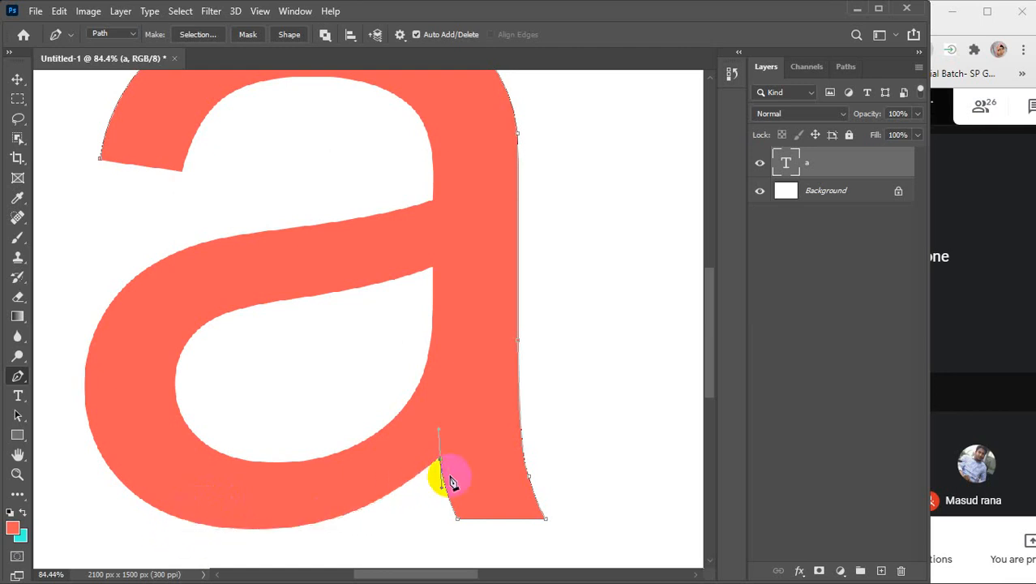
scroll(451, 469, "up", 1)
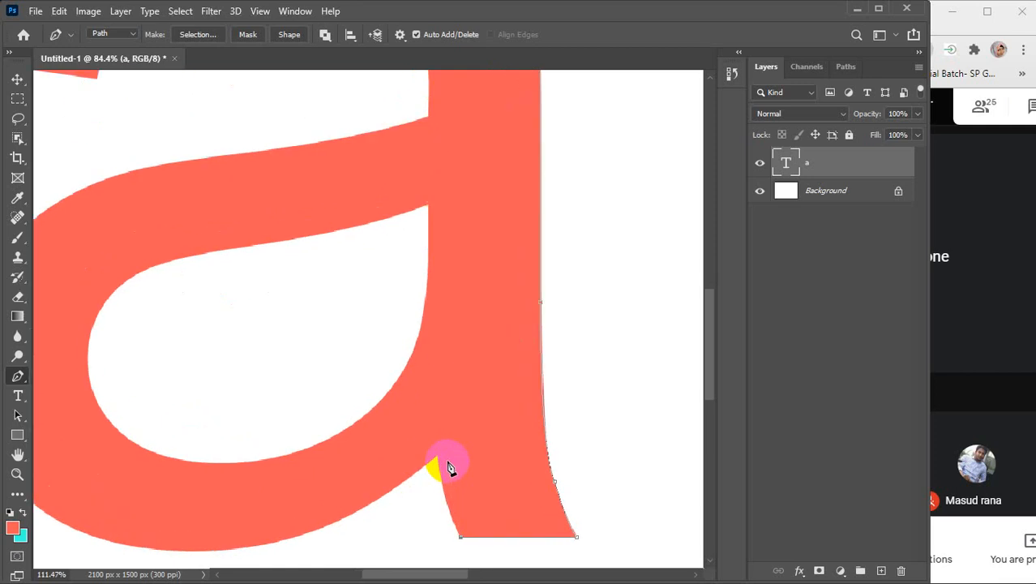
Add a curved anchor at the notch without a forward handle, and curve the path along the bowl's underside to its lowest point
scroll(451, 469, "up", 1)
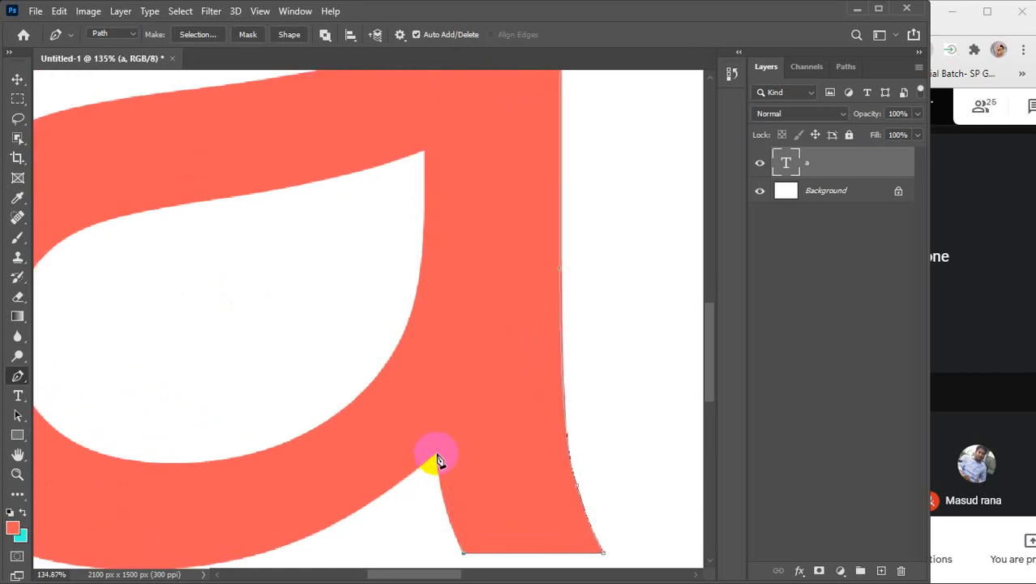
left_click_drag(437, 459, 436, 400)
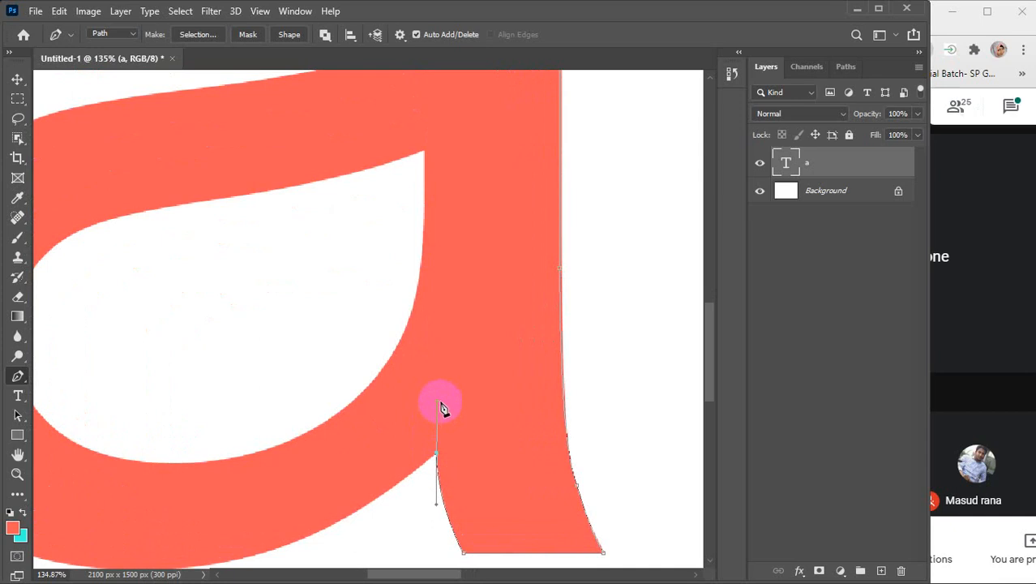
left_click(437, 458, "alt")
scroll(436, 454, "down", 5)
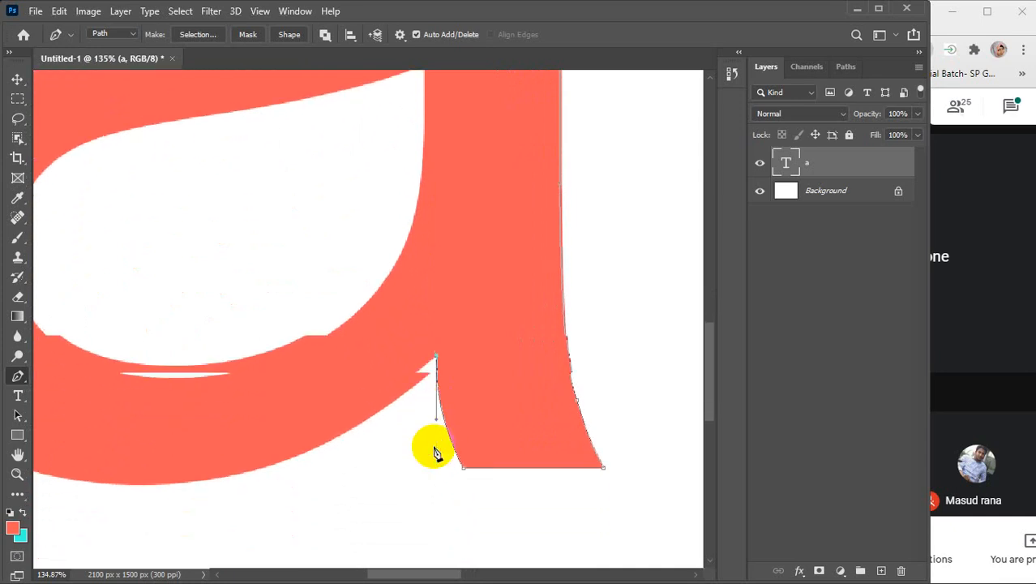
left_click_drag(174, 417, 24, 430)
left_click_drag(63, 424, 61, 423)
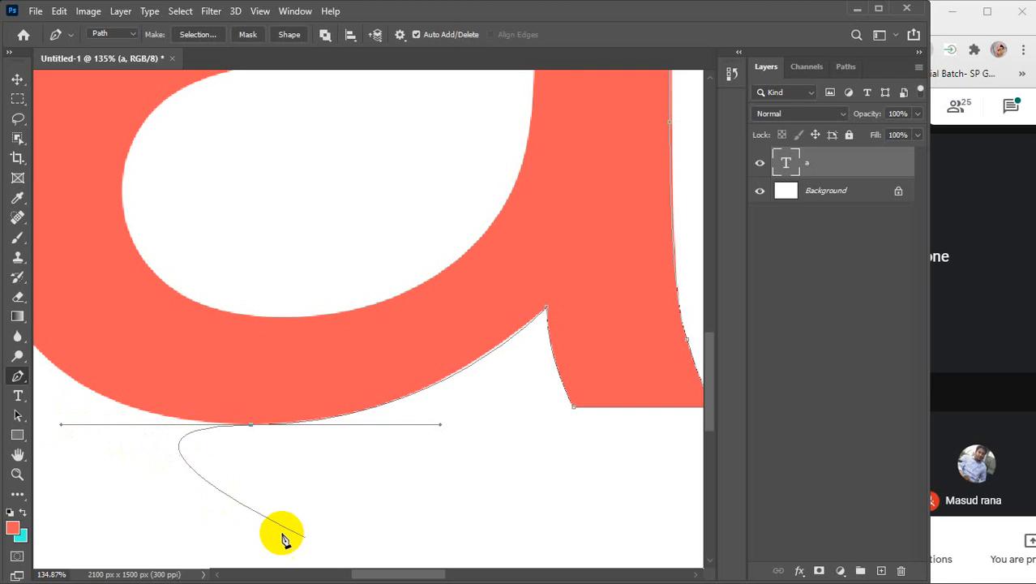
left_click(216, 575)
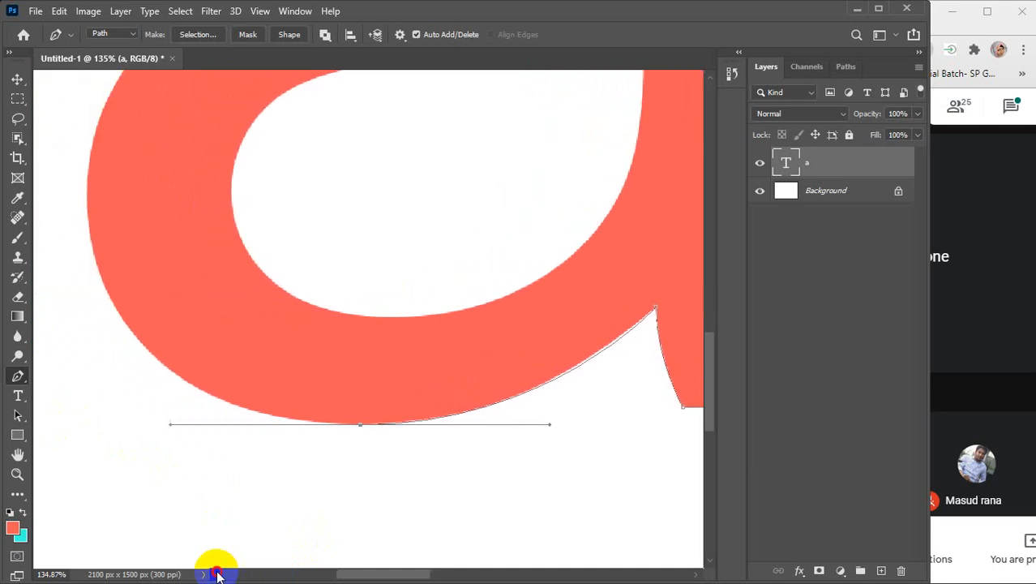
scroll(127, 334, "up", 1)
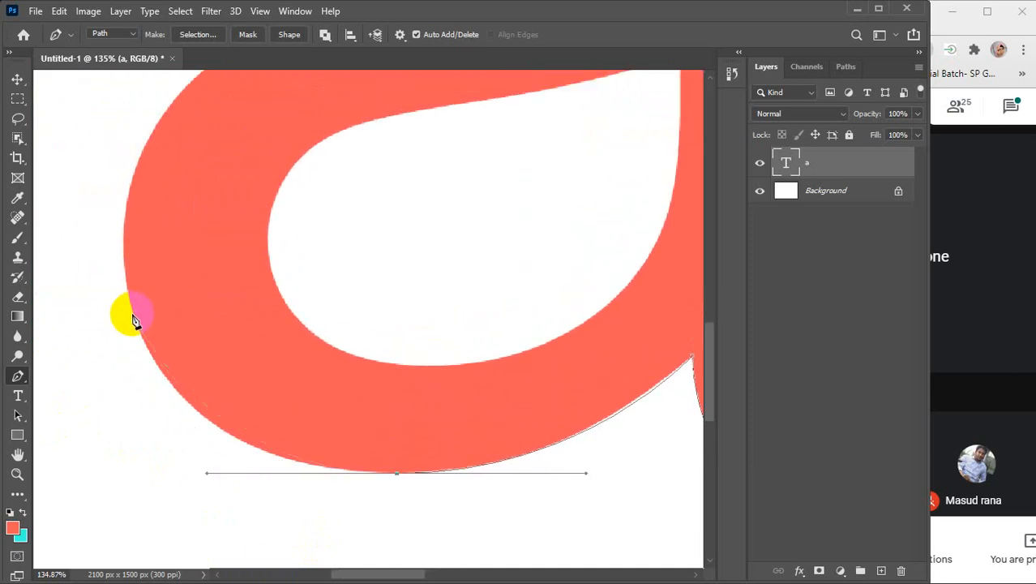
left_click_drag(134, 317, 111, 250)
key("ctrl+z")
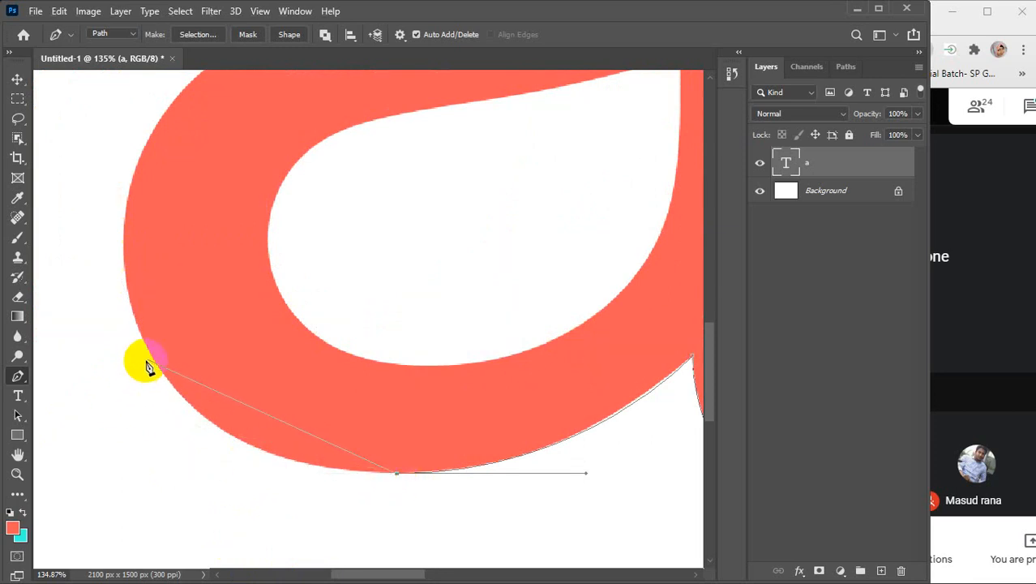
left_click_drag(148, 354, 79, 217)
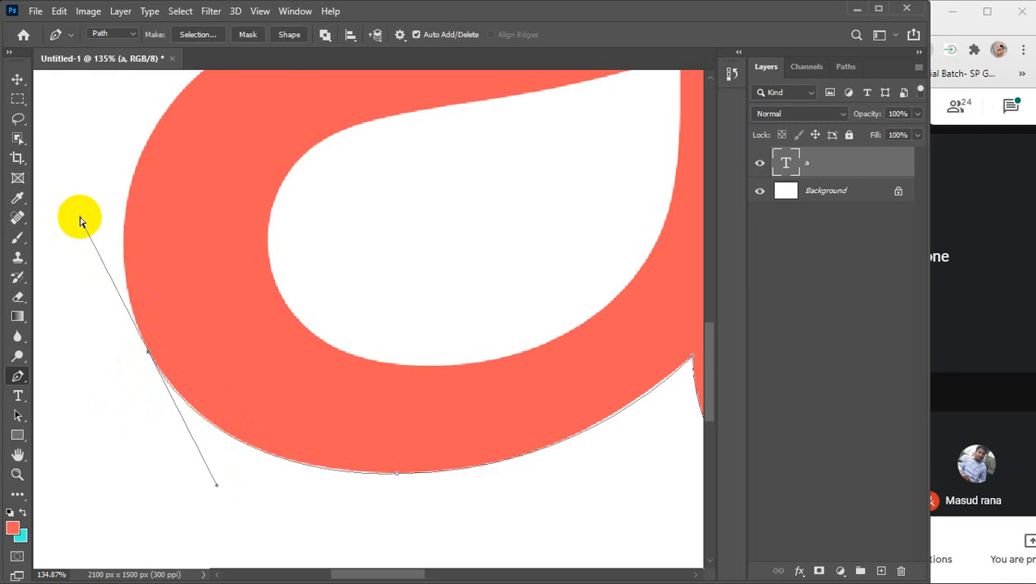
key("ctrl+z")
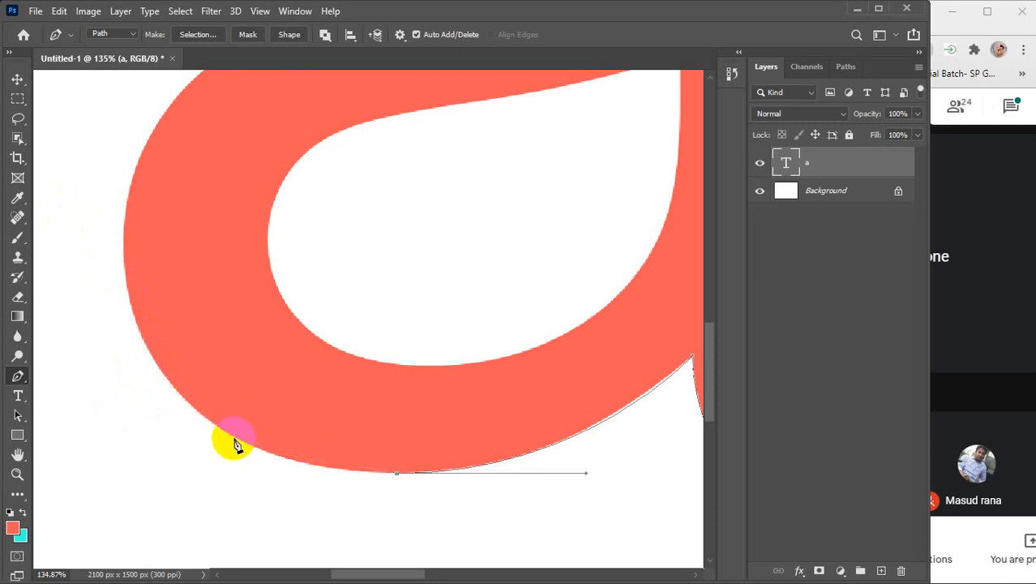
Continue the path with a curved anchor on the bowl's lower-left edge and remove that point's forward handle
left_click_drag(234, 440, 166, 395)
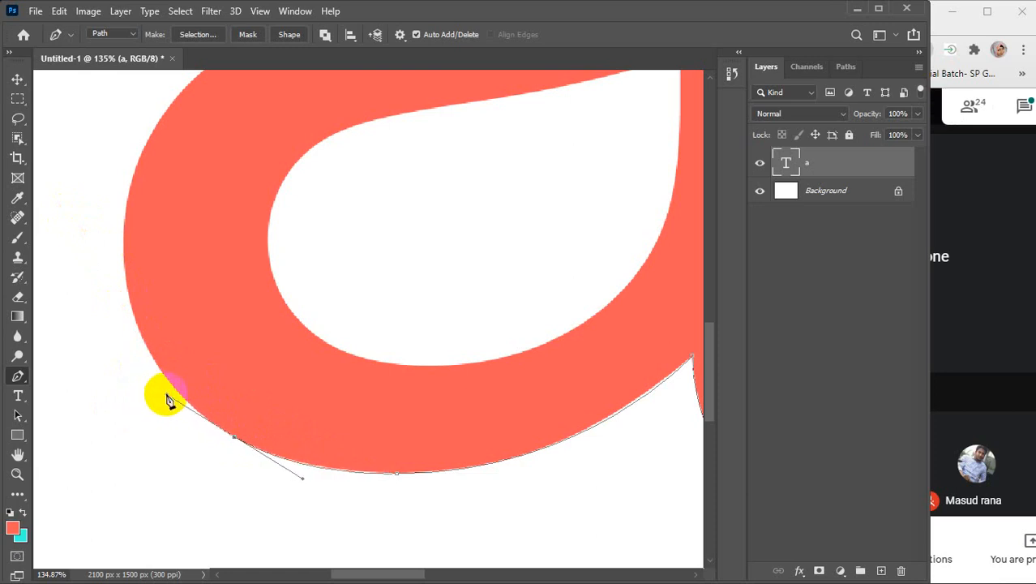
left_click_drag(132, 266, 219, 348)
key("Return")
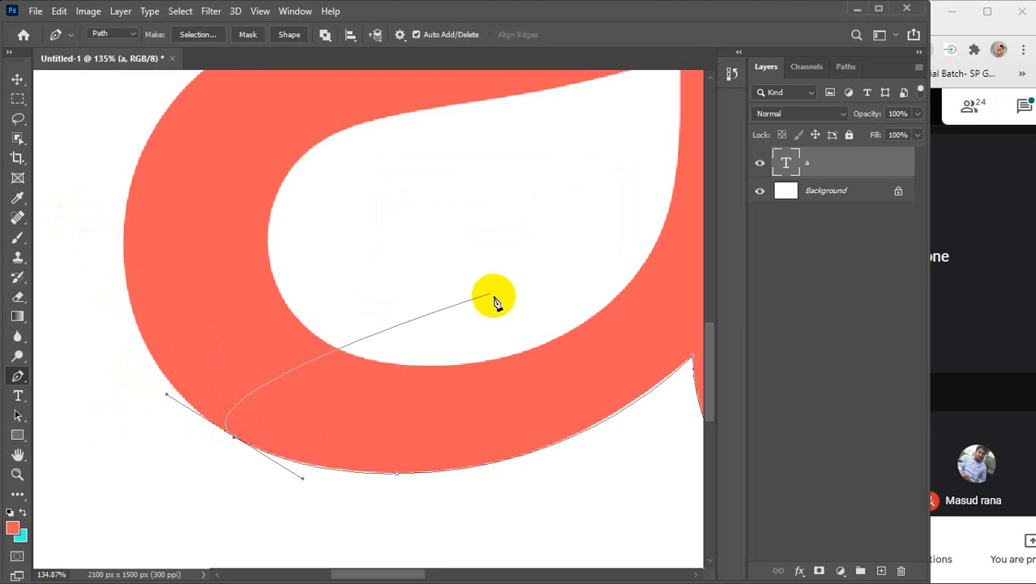
scroll(258, 275, "up", 3)
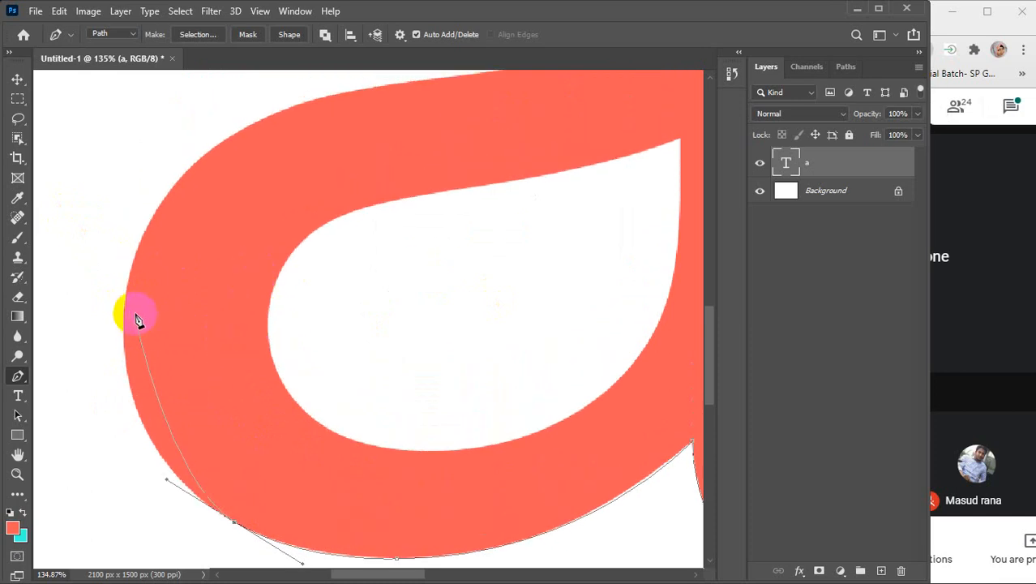
left_click(234, 524)
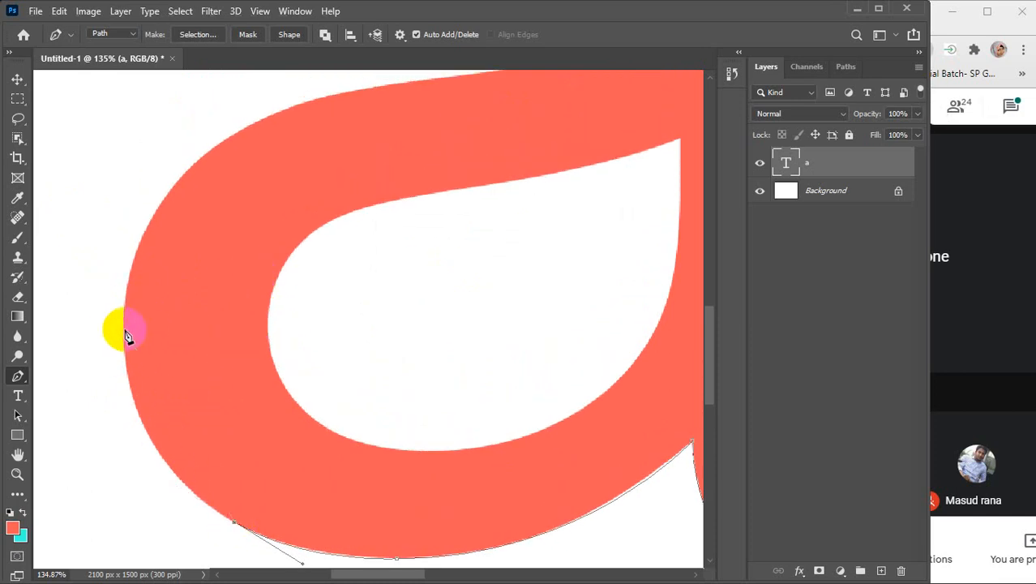
Add a curved anchor at the bowl's leftmost edge and remove its forward handle
left_click(126, 336)
left_click_drag(123, 333, 119, 183)
scroll(273, 250, "up", 3)
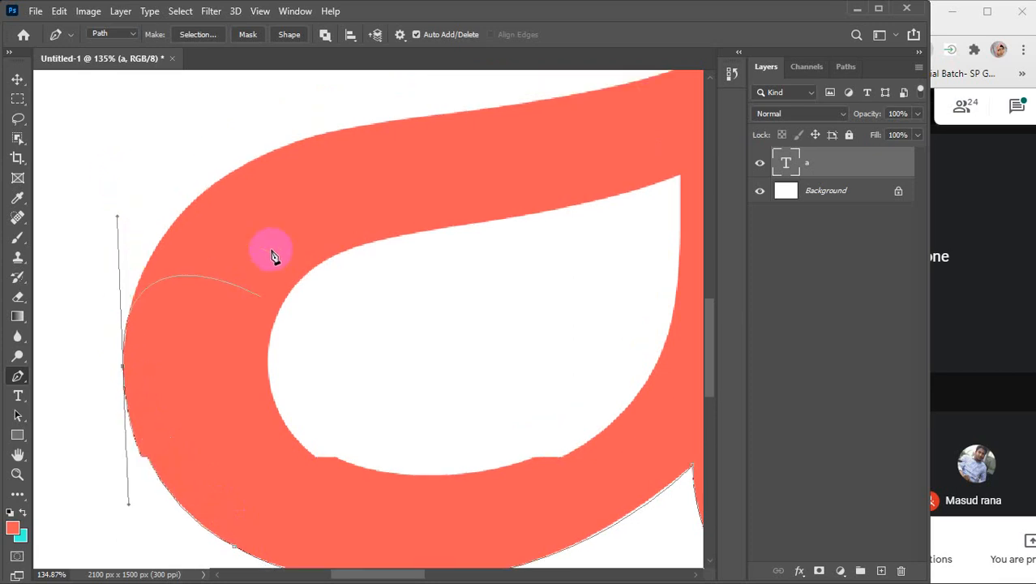
left_click_drag(313, 213, 370, 195)
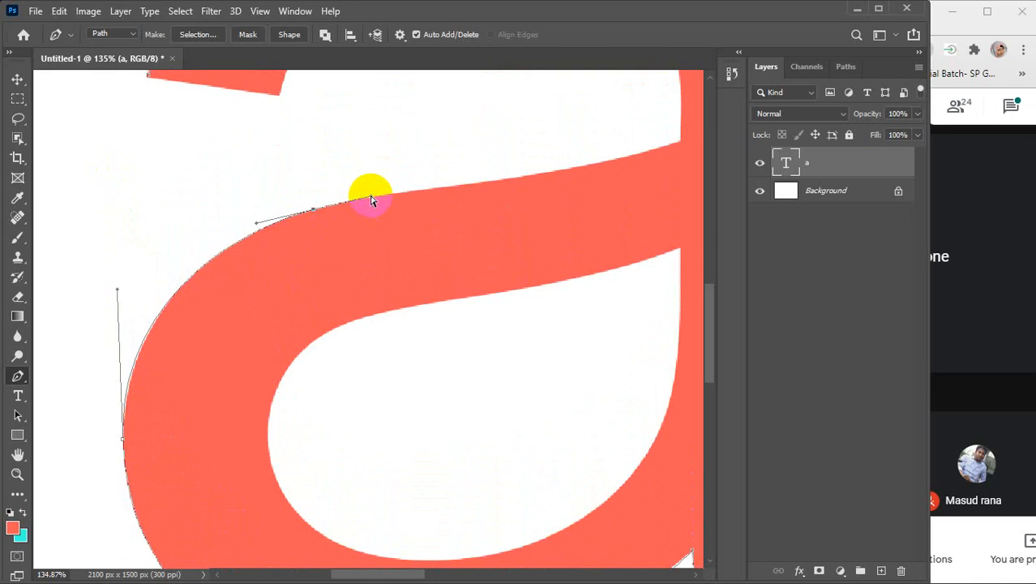
key("ctrl+z")
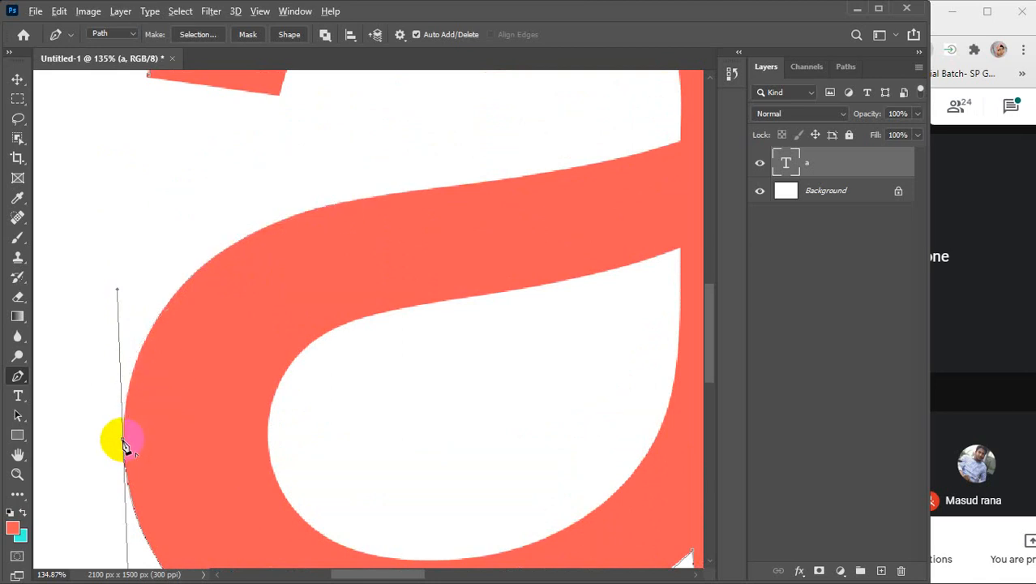
left_click(124, 442)
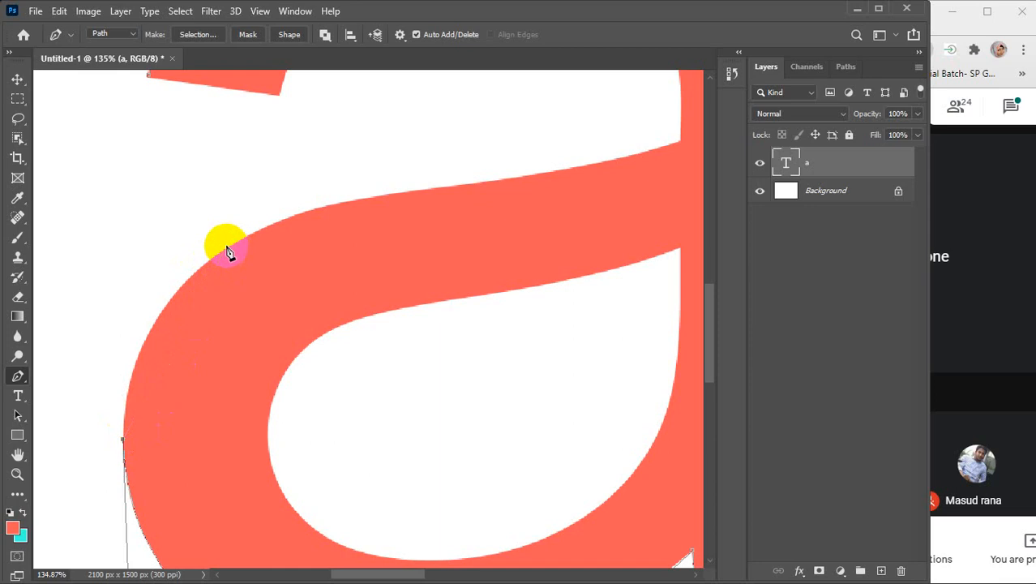
Trace the bowl's upper-left shoulder and upper edge with two curved anchors, removing the forward handle of each
left_click_drag(226, 251, 335, 174)
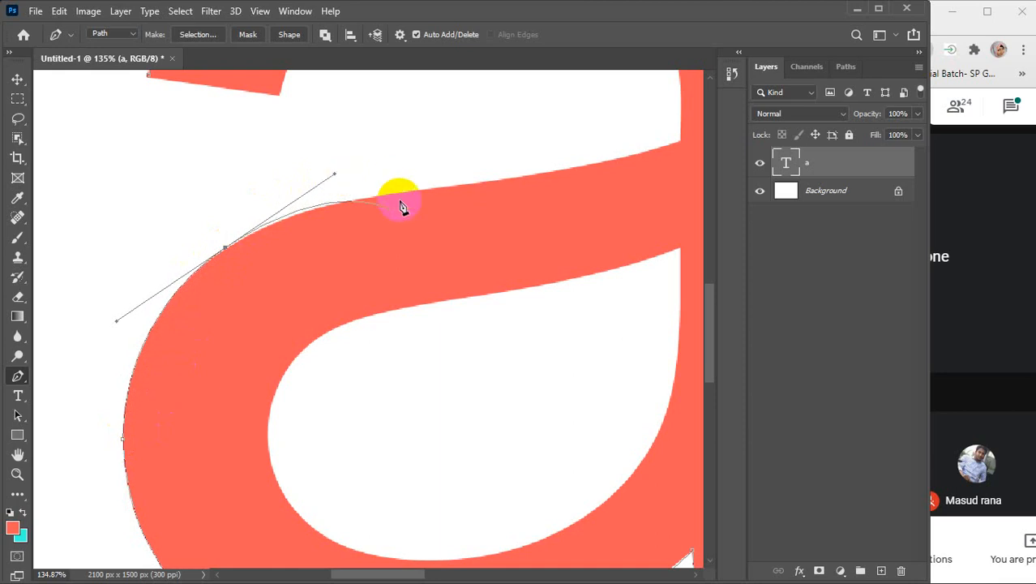
left_click(225, 248)
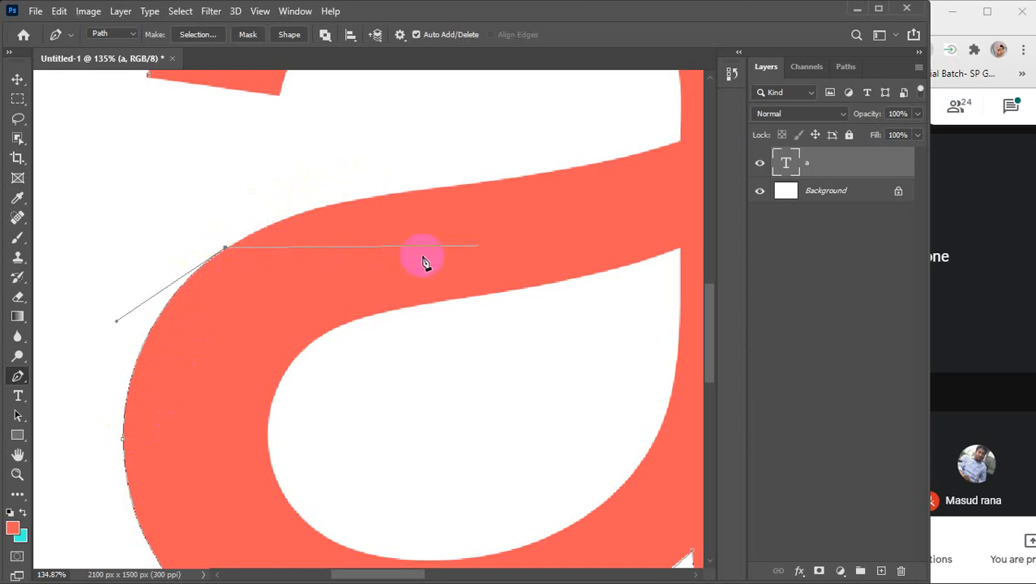
scroll(689, 572, "right", 3)
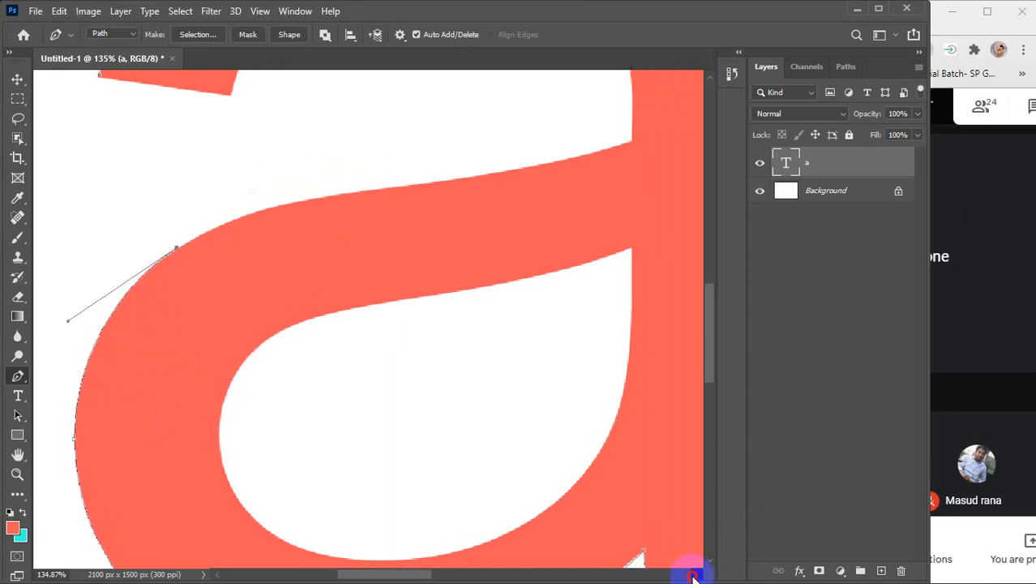
scroll(375, 358, "up", 3)
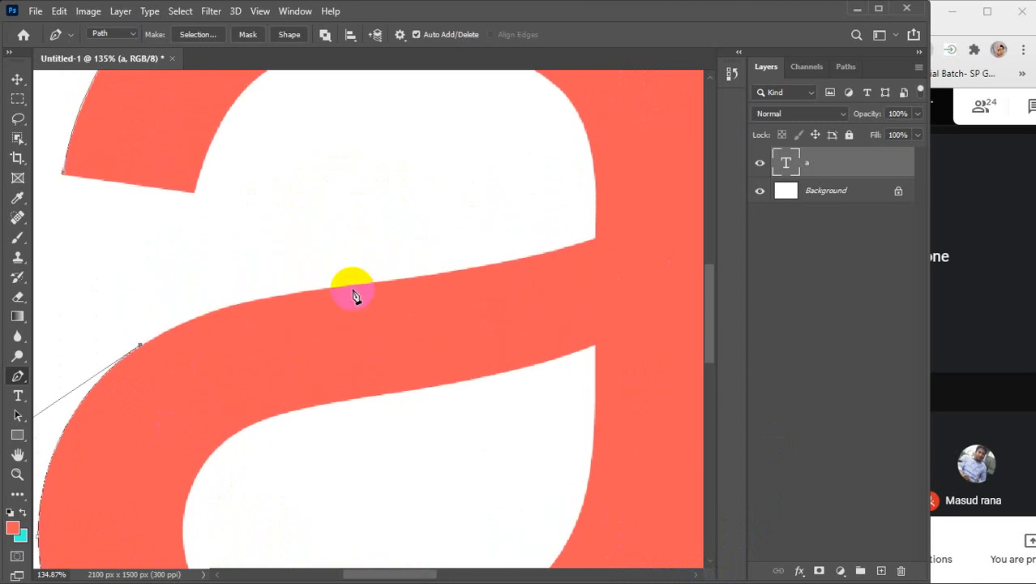
left_click_drag(345, 290, 484, 278)
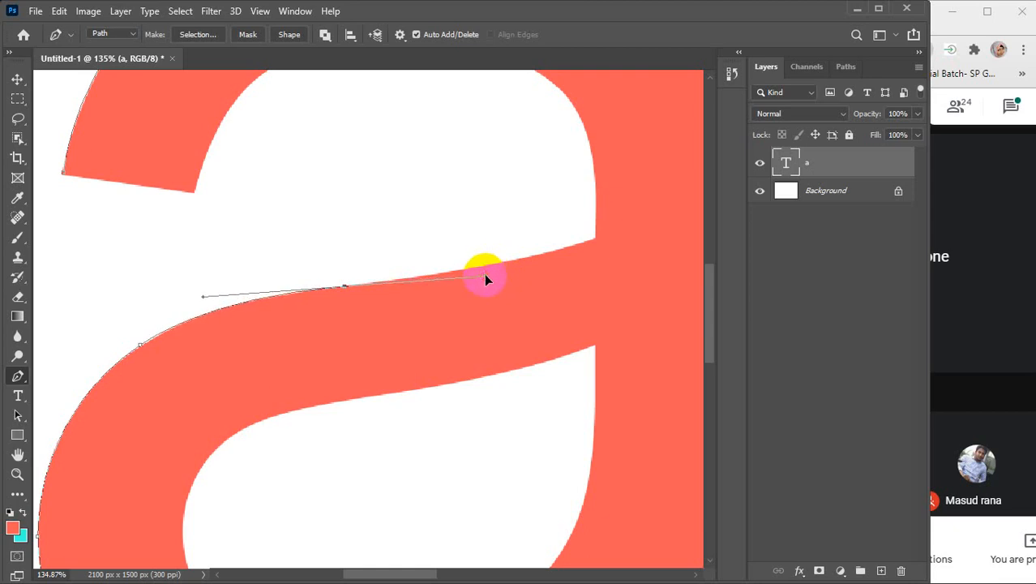
left_click(344, 287)
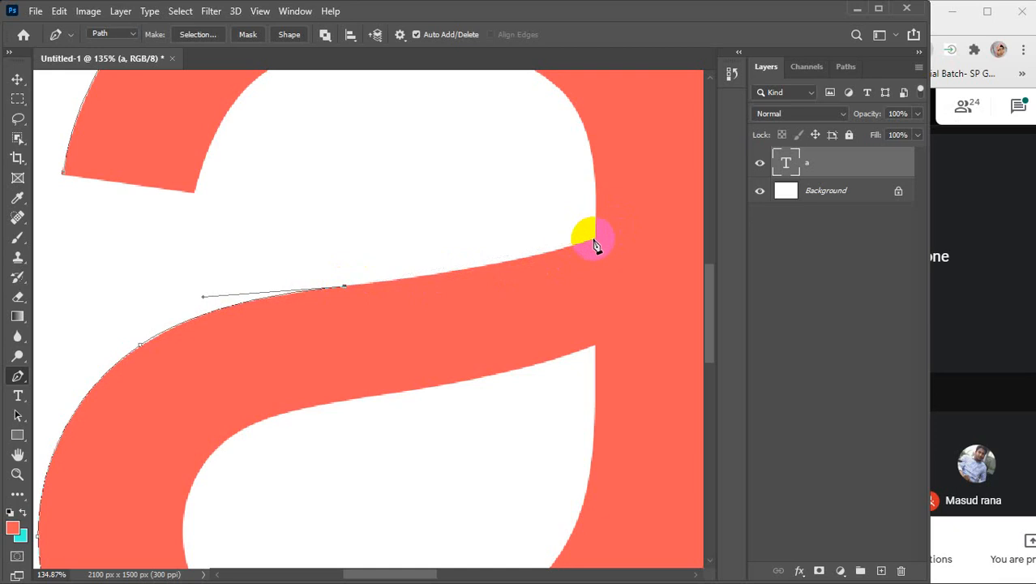
Curve the path to where the bowl meets the stem's inner edge, remove the forward handle, and add a short straight segment up the stem
left_click(696, 576)
left_click(695, 575)
left_click(696, 576)
left_click(696, 576)
left_click(696, 575)
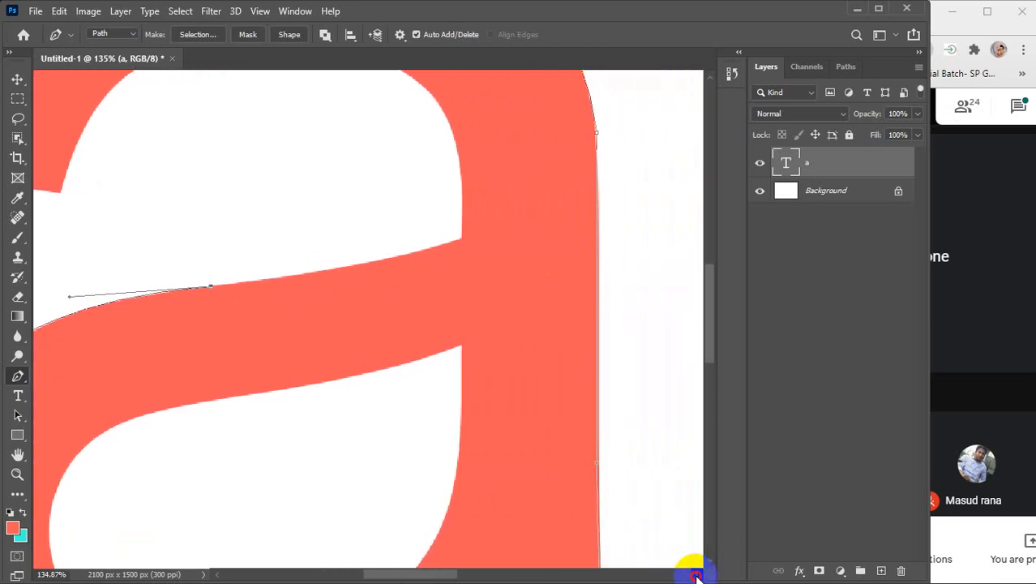
left_click(696, 576)
scroll(598, 428, "up", 1)
scroll(599, 426, "up", 2)
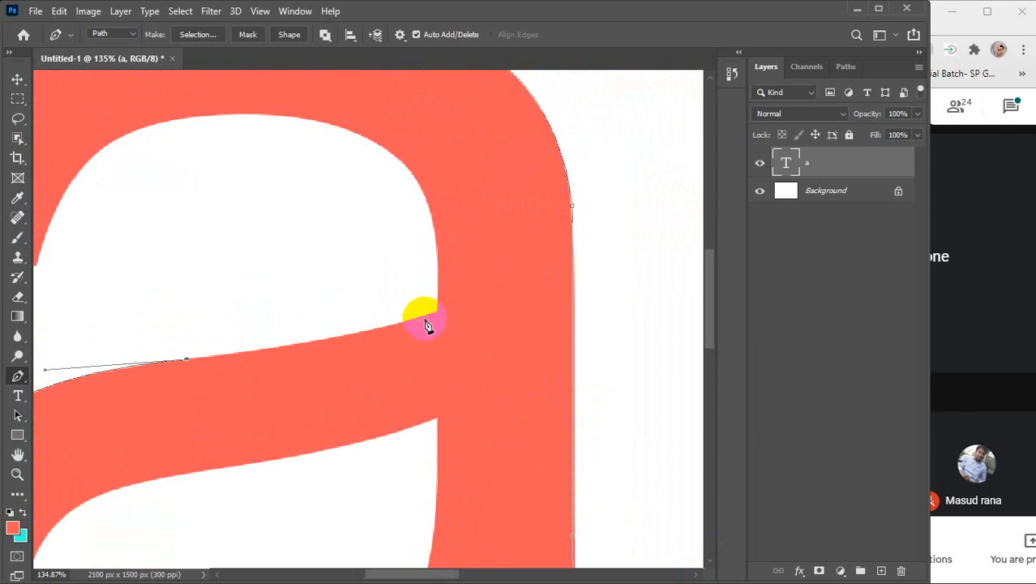
left_click_drag(436, 311, 500, 289)
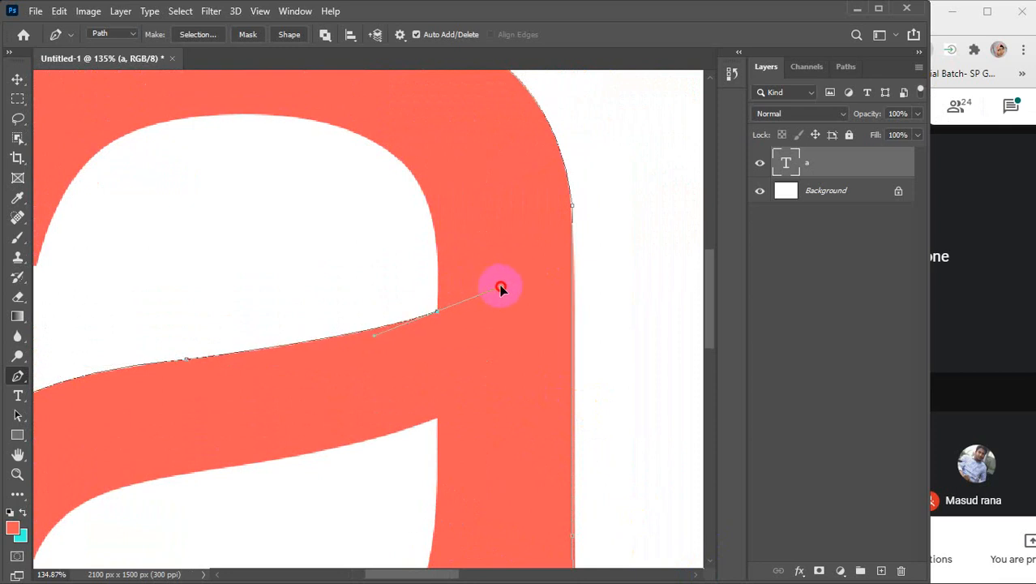
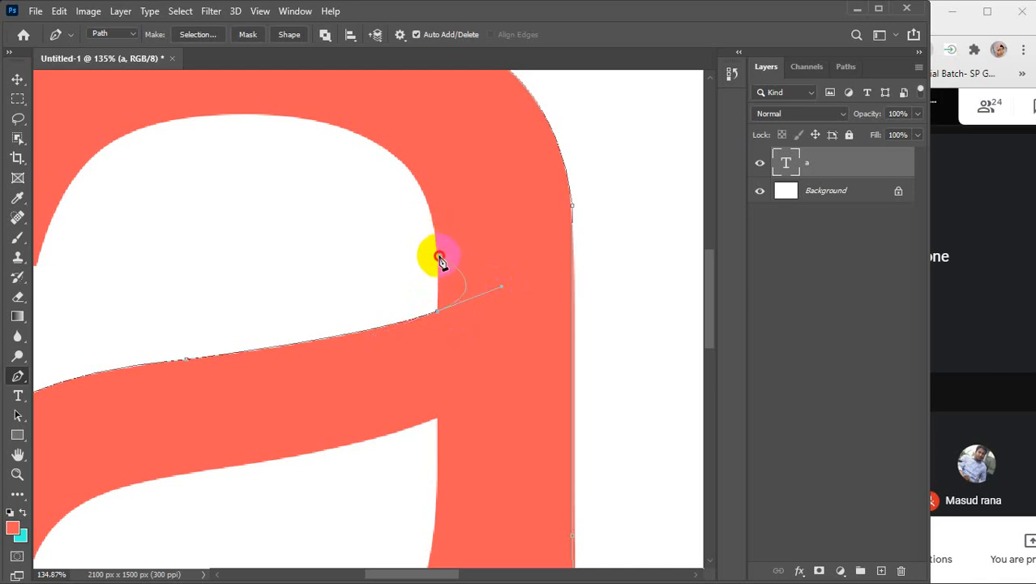
key("ctrl+z")
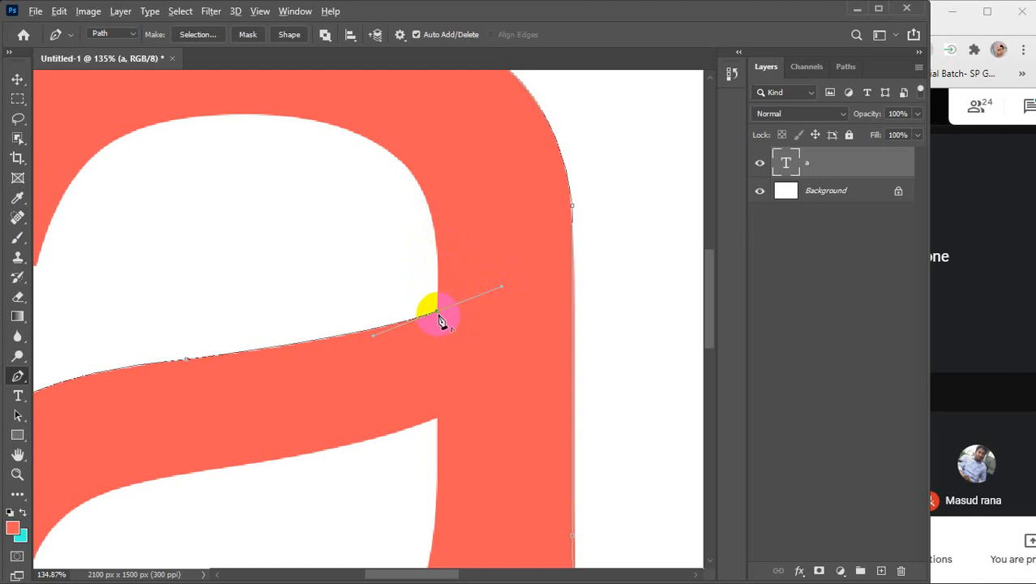
left_click(437, 257)
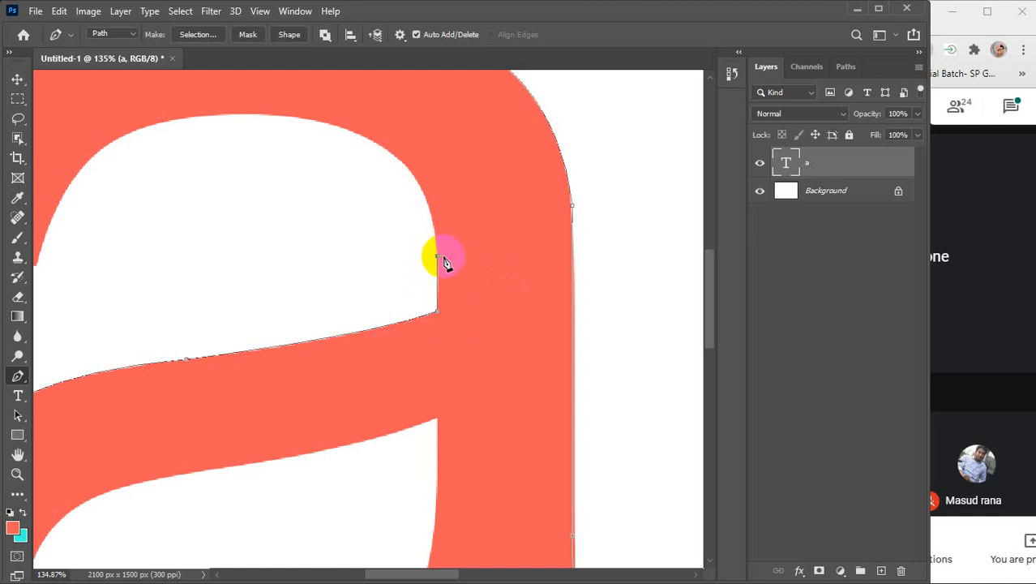
Trace the inside of the arch with two curved anchors, one on either side of its highest point
left_click_drag(345, 131, 244, 101)
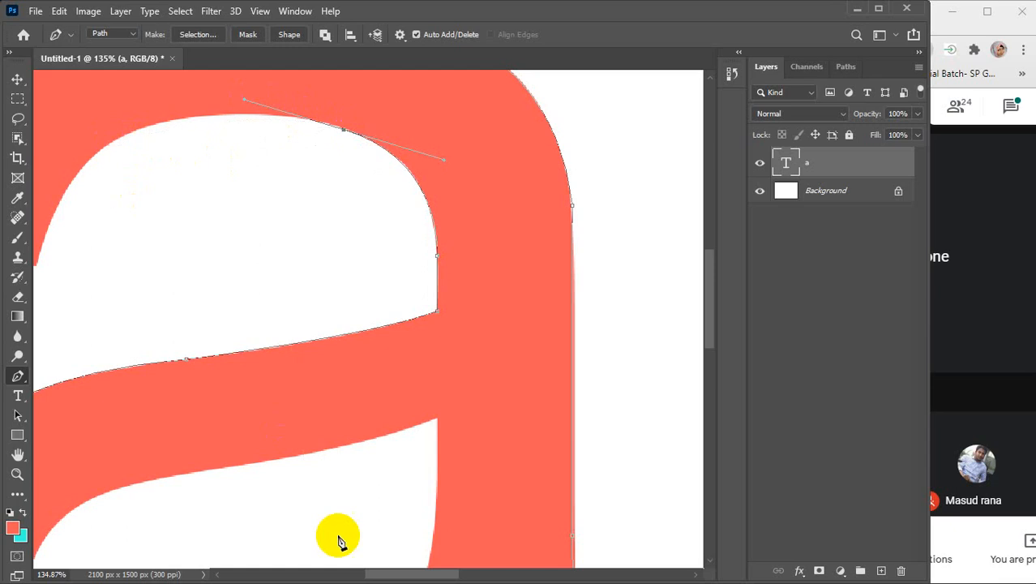
left_click(218, 575)
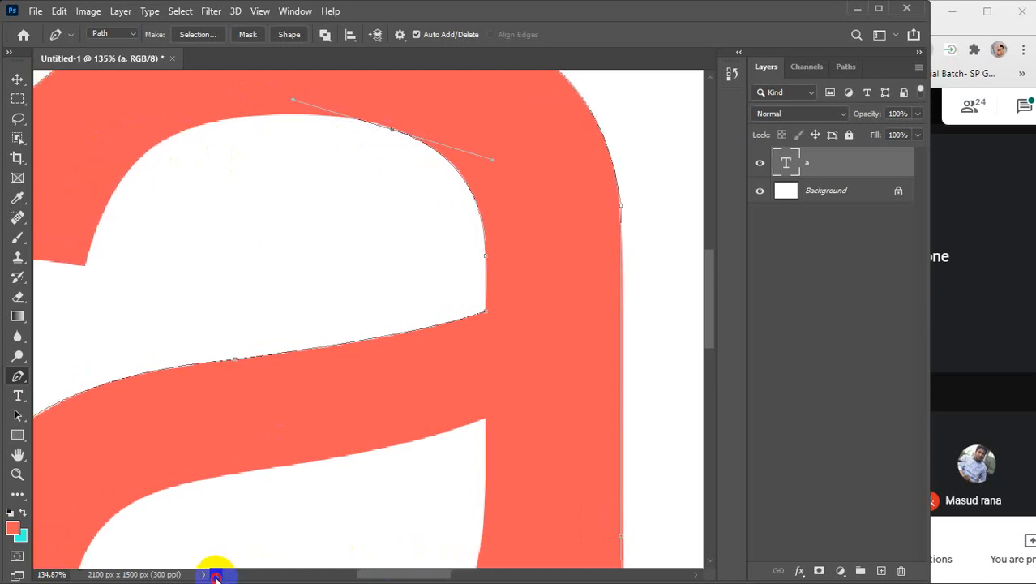
mouse_move(243, 151)
left_mouse_down()
mouse_move(270, 143)
mouse_move(228, 154)
left_mouse_up()
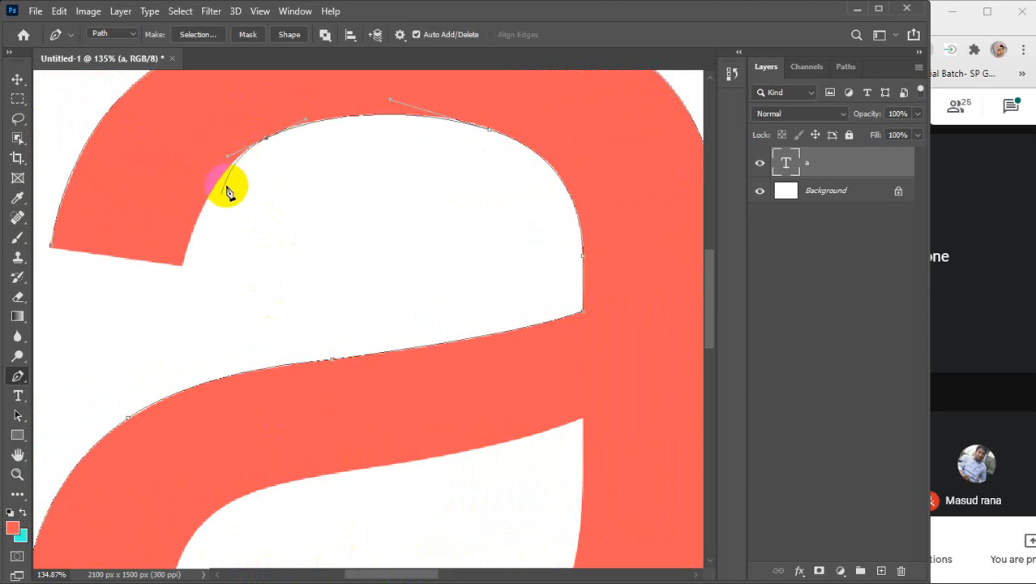
Curve the path down to the inner corner of the arch's open end and remove that point's forward handle
left_click(184, 270)
left_click_drag(184, 270, 161, 330)
left_click(235, 150, "ctrl")
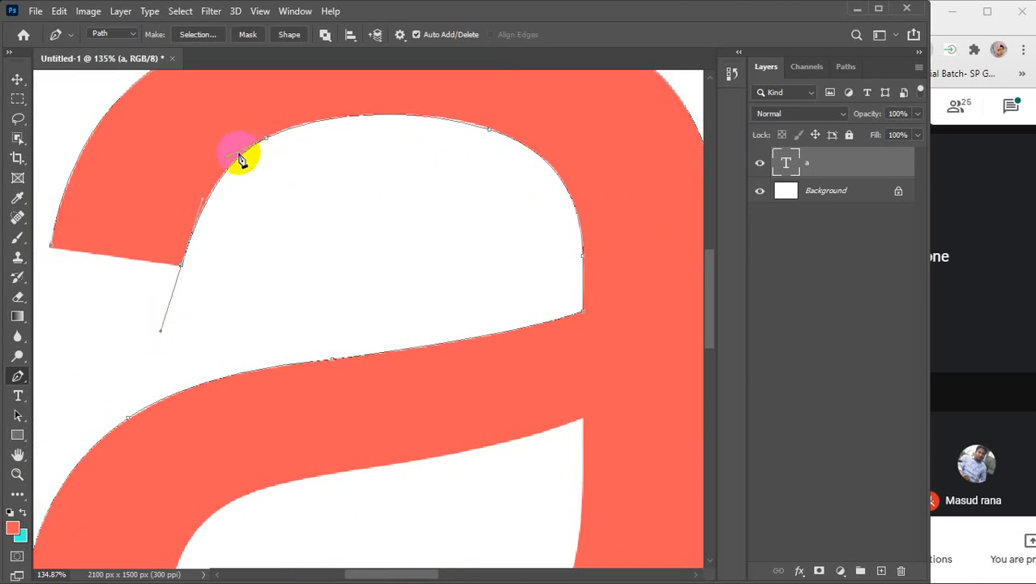
left_click(180, 264)
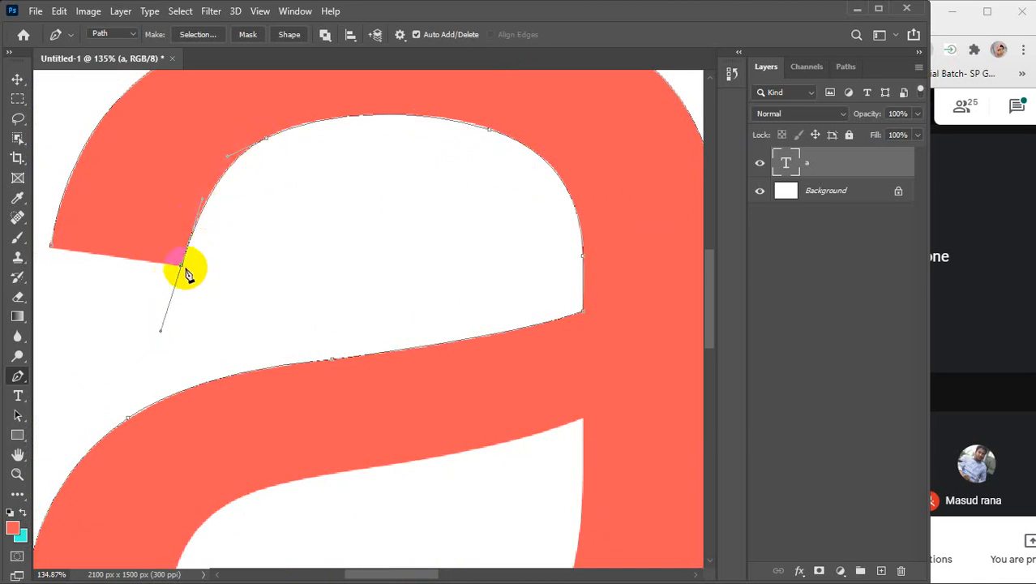
left_click(179, 266, "alt")
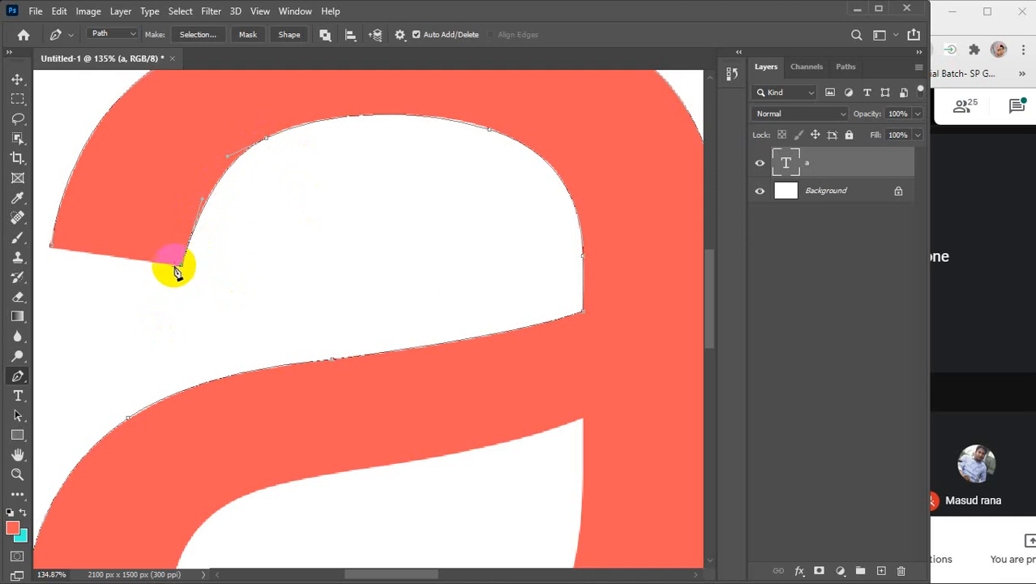
Close the letter's outer path at its starting corner on the arch's open end
left_click(49, 247)
scroll(354, 276, "down", 10)
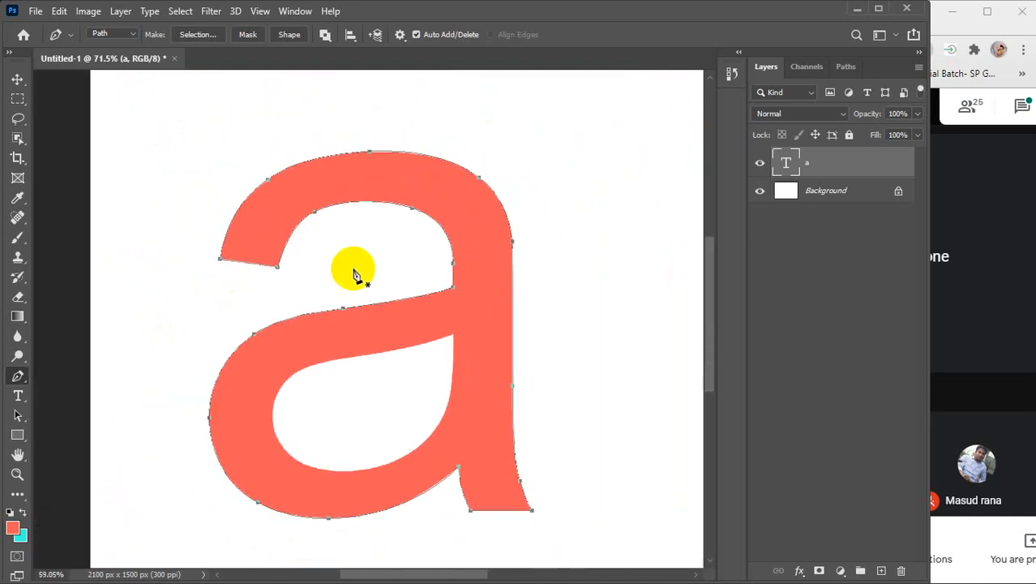
Start a path at the bowl opening's upper corner by the stem, add a curved anchor on its upper edge and remove that anchor's forward handle
left_click(301, 244)
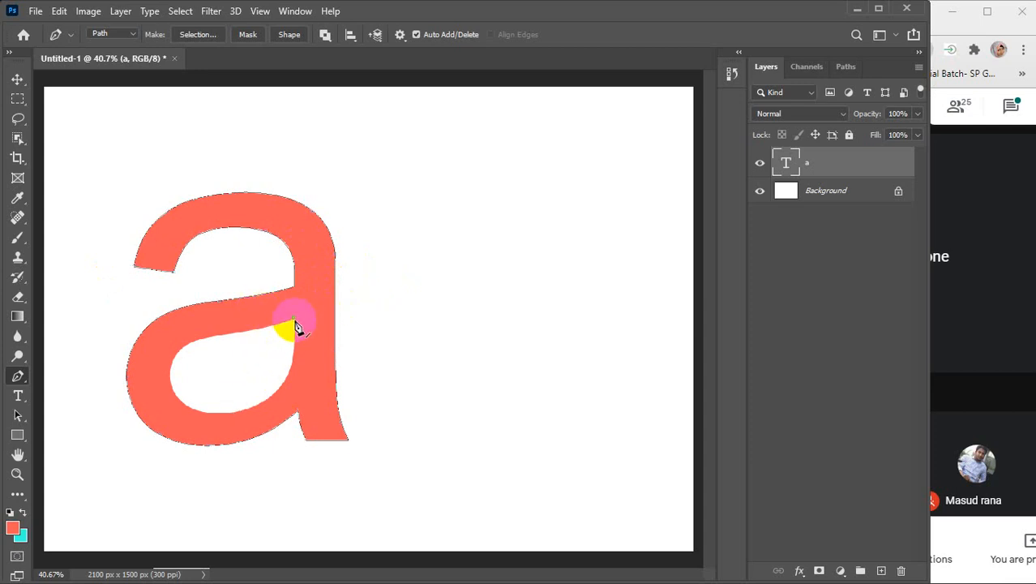
scroll(294, 327, "up", 2)
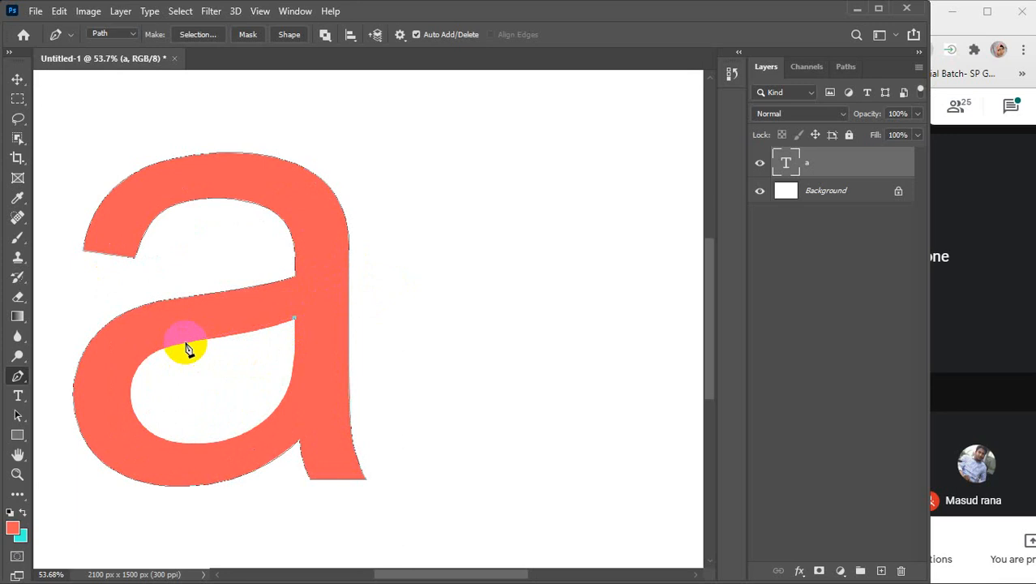
left_click_drag(172, 341, 101, 353)
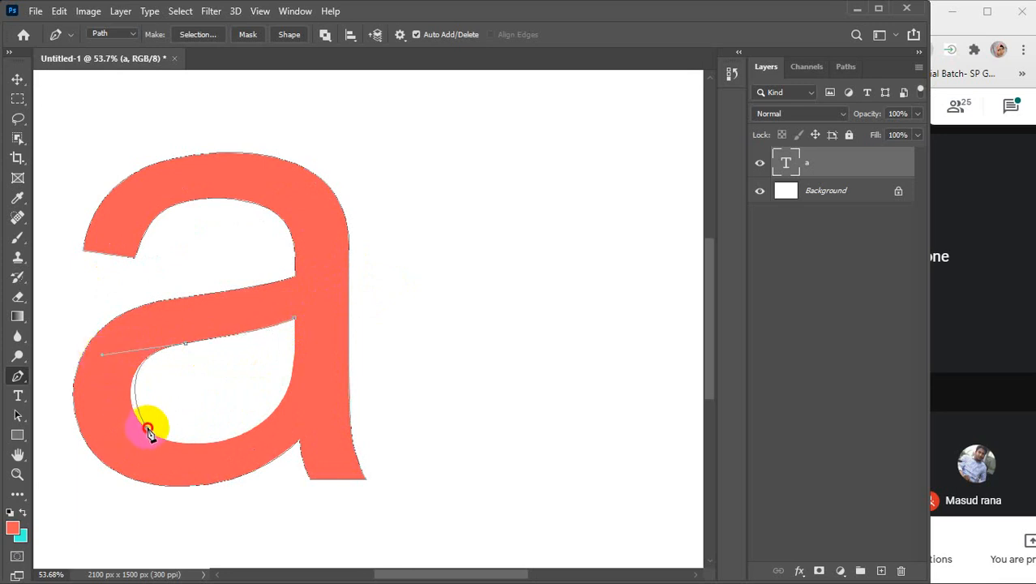
mouse_move(150, 431)
left_mouse_down()
mouse_move(164, 442)
mouse_move(138, 420)
left_mouse_up()
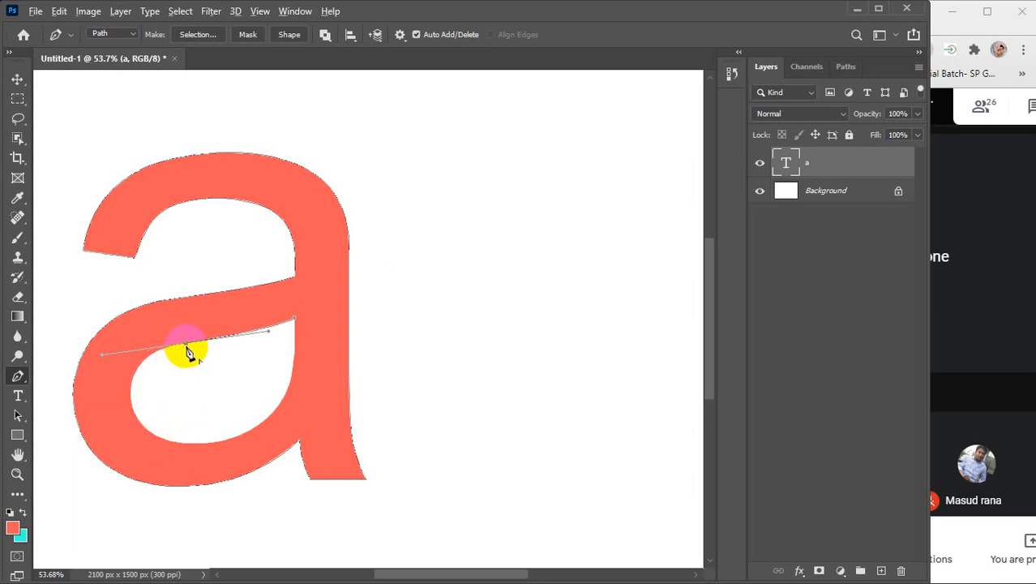
left_click(186, 346)
Trace the bowl opening's left side and lower curve with two curved anchors and close the path at its starting corner
left_click(132, 395)
left_click_drag(132, 395, 132, 413)
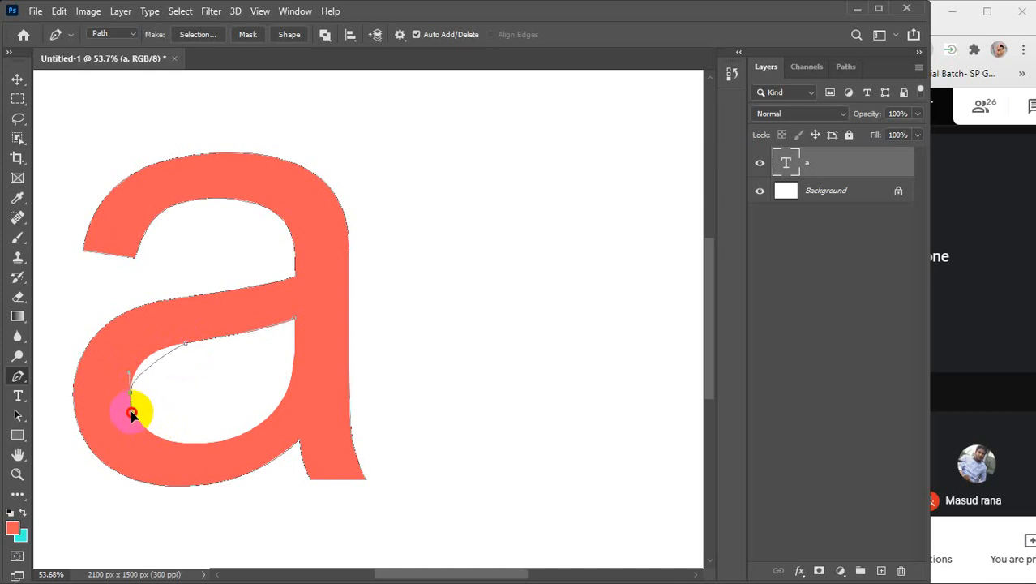
left_click_drag(243, 432, 300, 409)
left_click(295, 321)
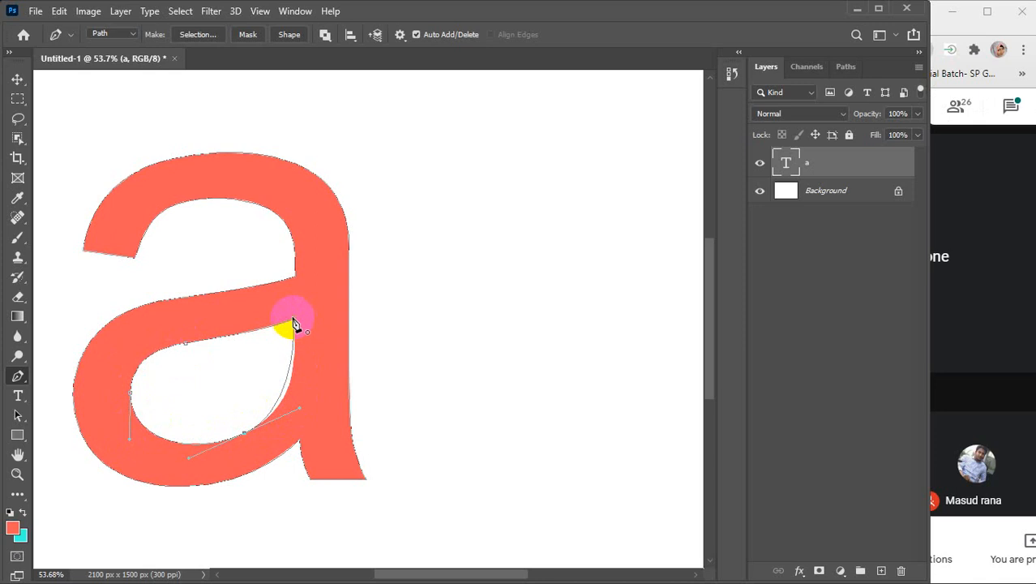
left_click(290, 292)
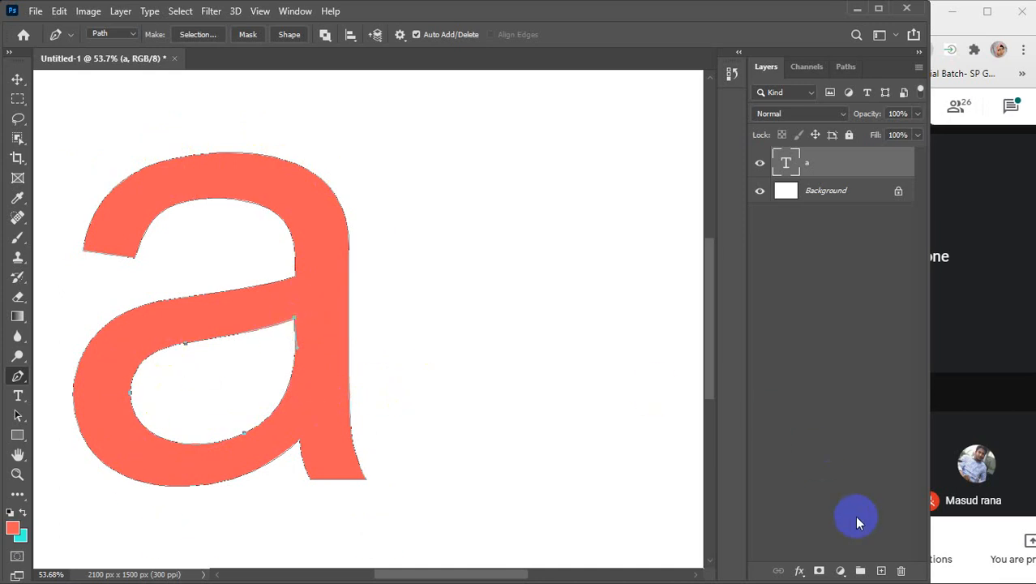
Add a new layer above the text and convert the letter paths to a selection
left_click(883, 572)
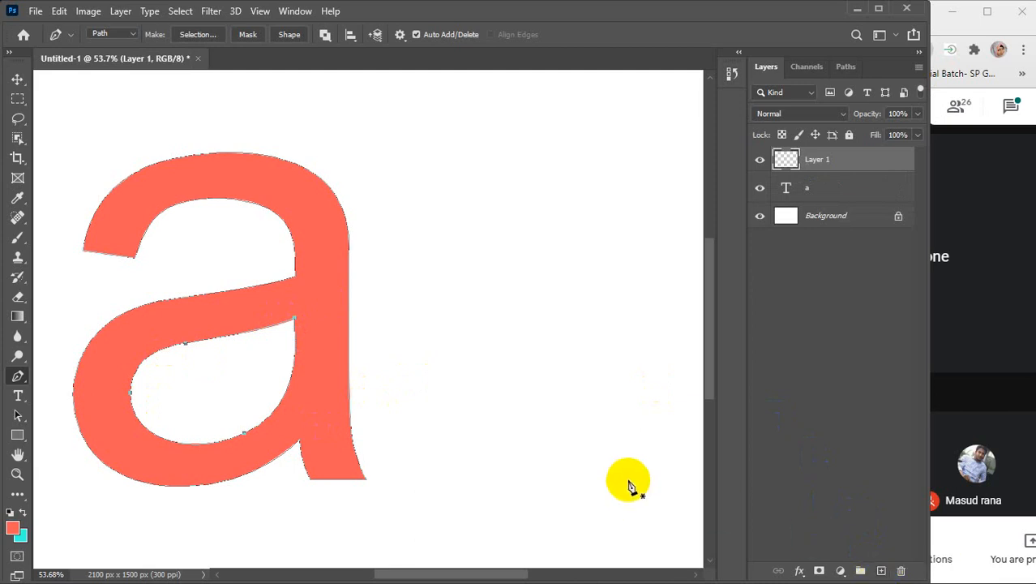
key("ctrl+Return")
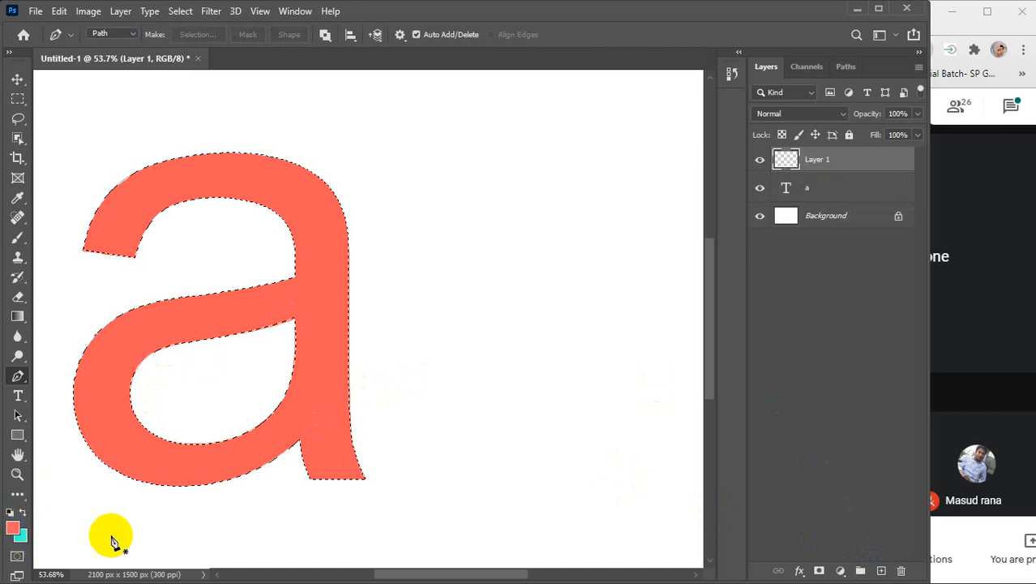
Fill the selection with the cyan background colour and move the filled letter beside the original
key("ctrl+BackSpace")
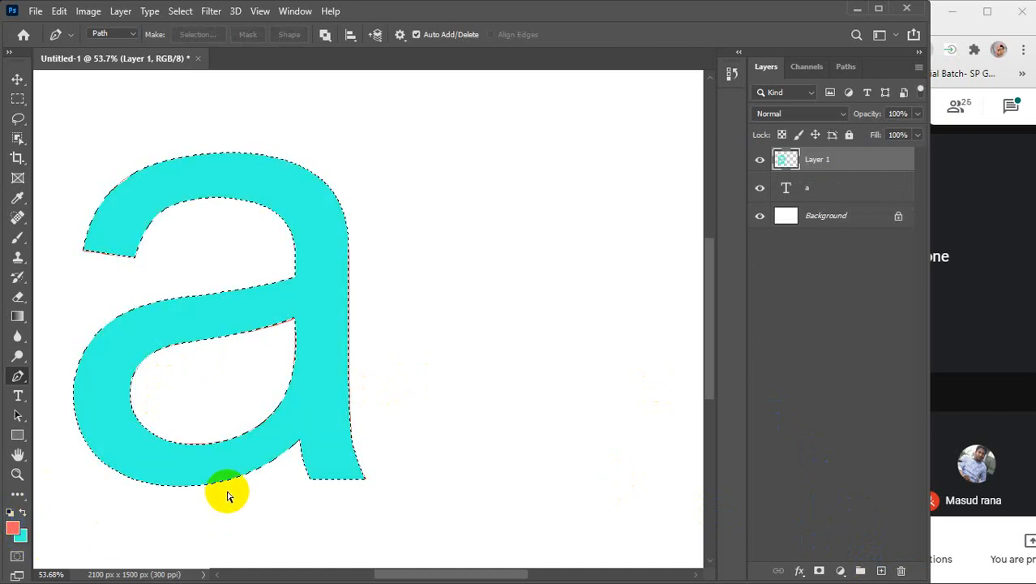
key("v")
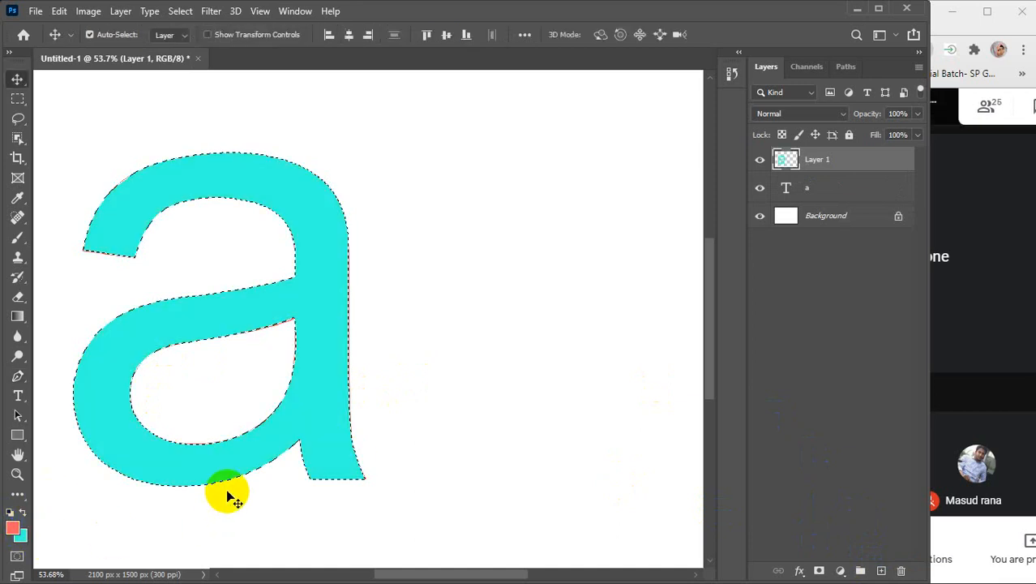
left_click_drag(301, 424, 621, 417)
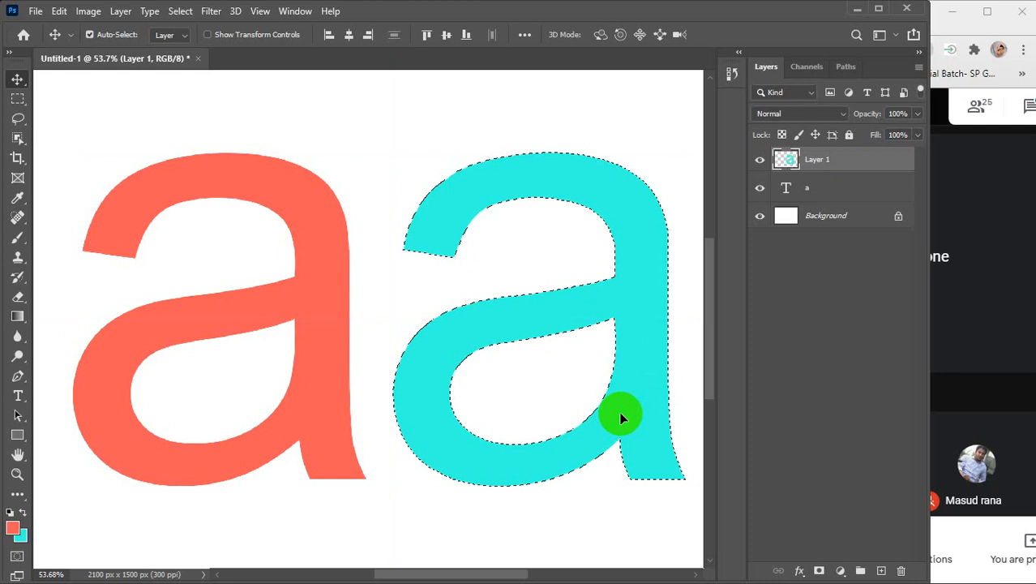
Set the background colour to dark teal 006d5c
left_click(22, 537)
left_click_drag(412, 254, 511, 226)
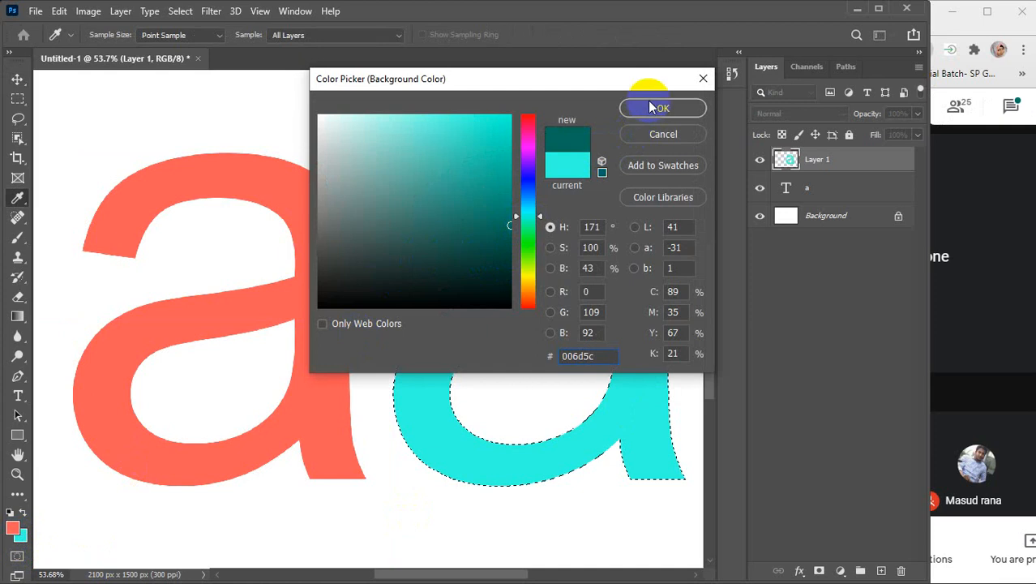
left_click(644, 112)
Refill the moved letter with the dark teal background colour and clear the selection
key("ctrl+BackSpace")
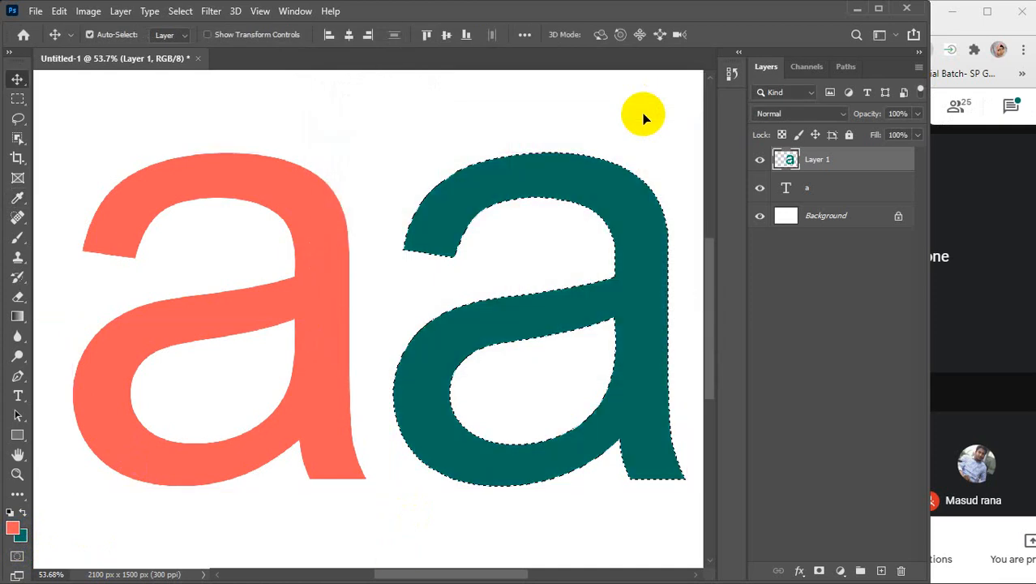
key("ctrl")
key("ctrl+d")
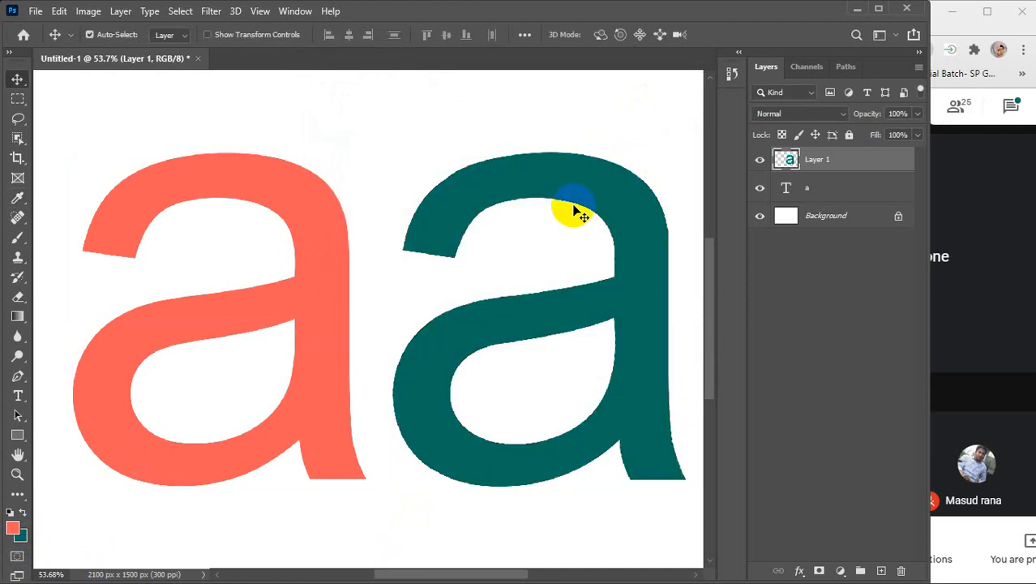
left_click(521, 247)
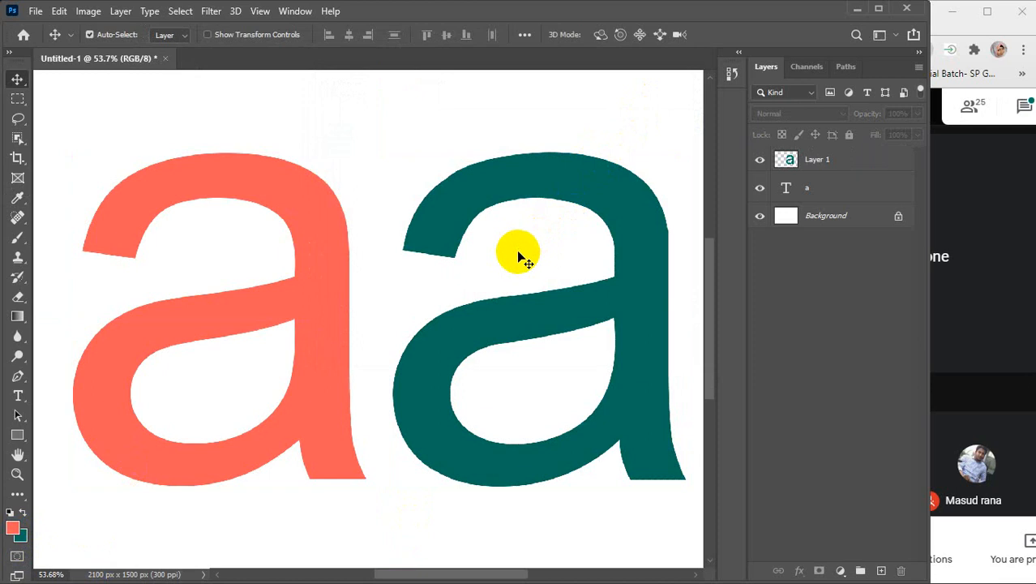
Select both letters and scale them down together into the canvas's upper-left corner
scroll(549, 247, "down", 3)
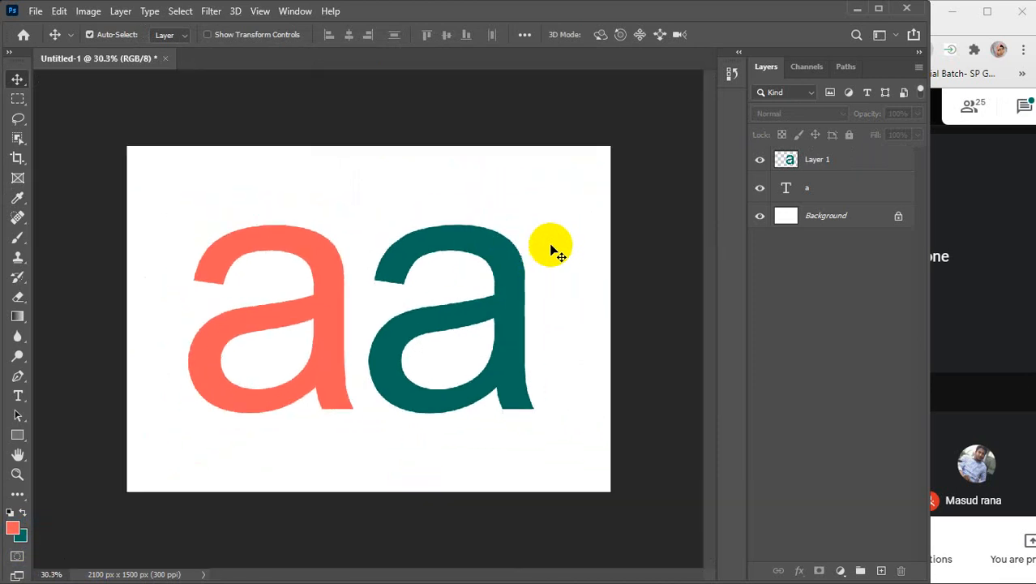
left_click_drag(240, 216, 464, 366)
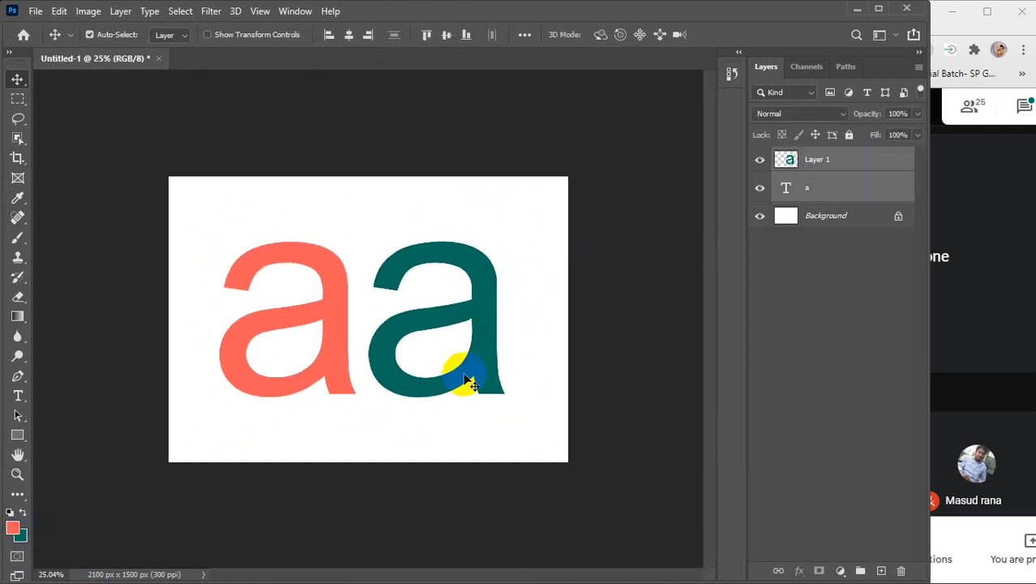
key("ctrl+t")
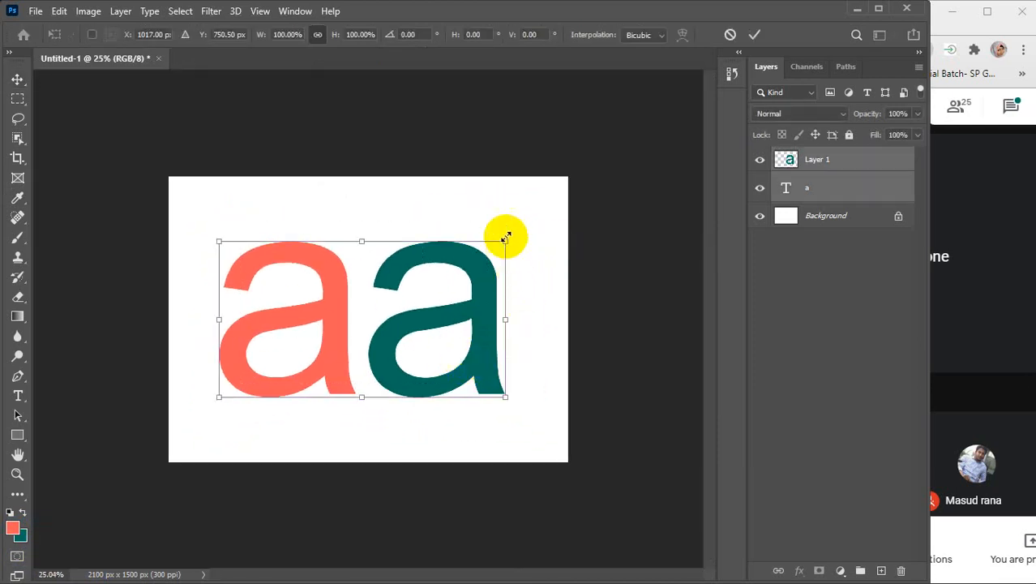
left_click_drag(507, 240, 250, 224)
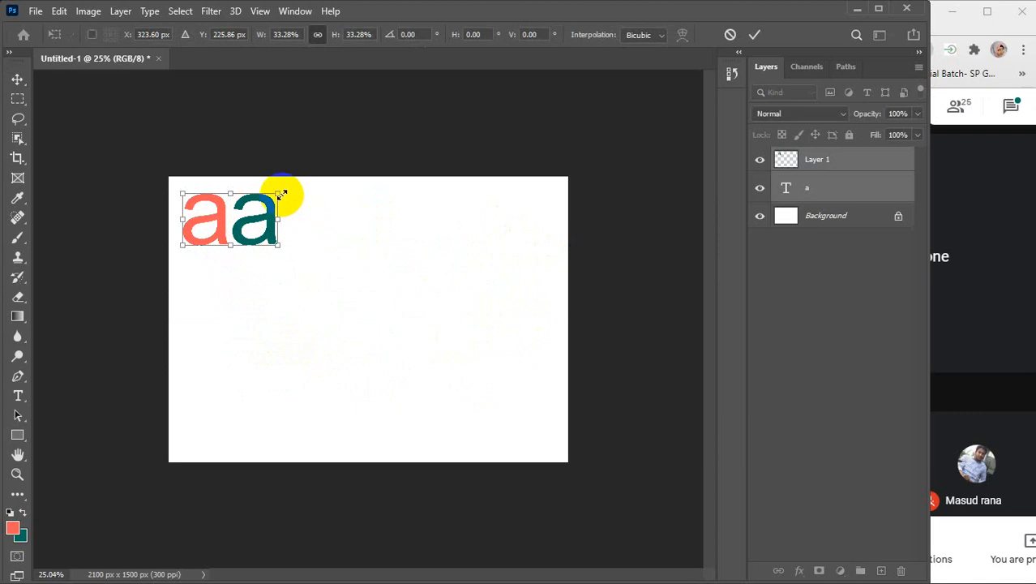
left_click_drag(280, 194, 214, 202)
left_click(755, 35)
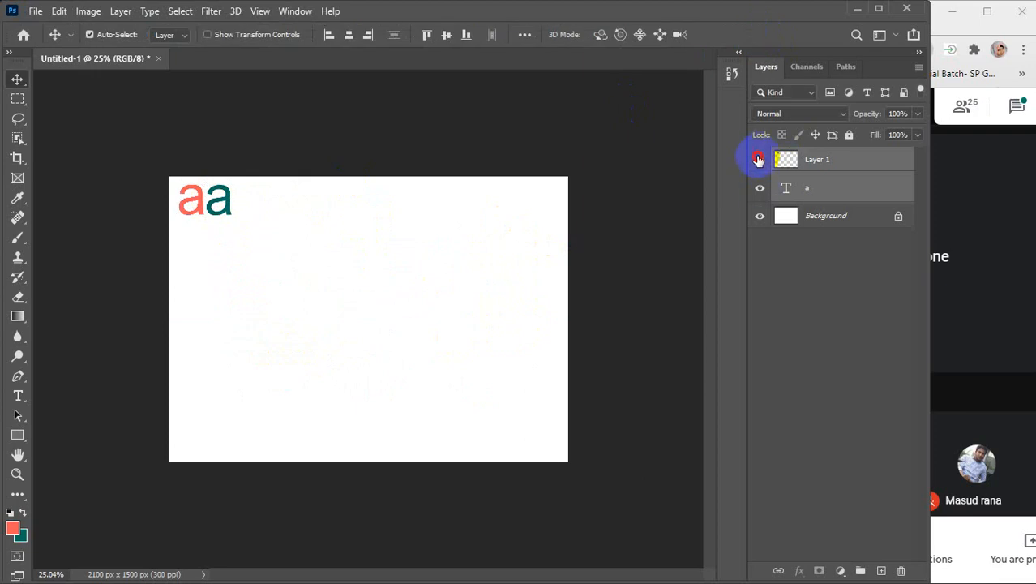
Hide both letter layers and show them again
left_click(758, 159)
left_click(760, 188)
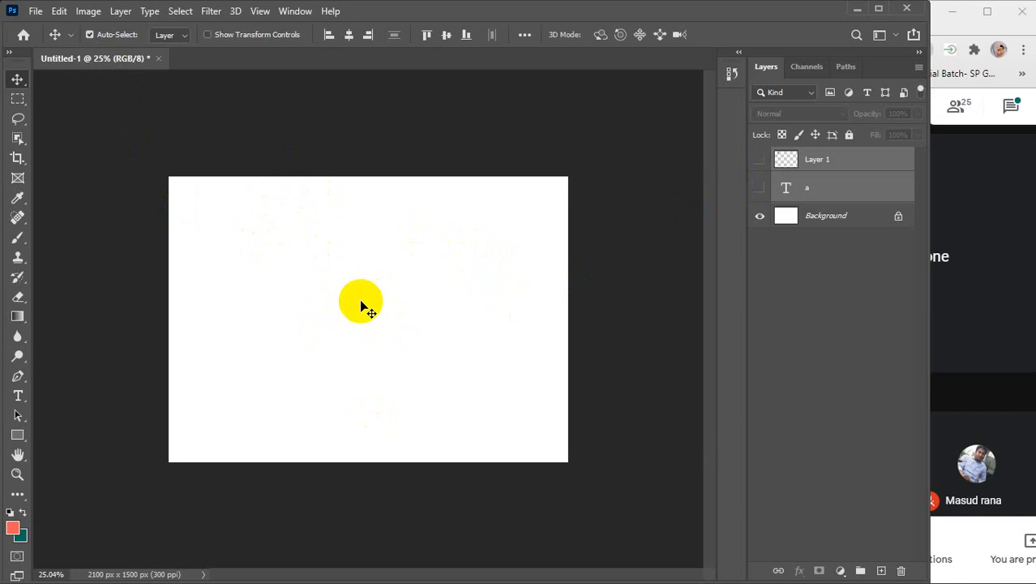
left_click(766, 165)
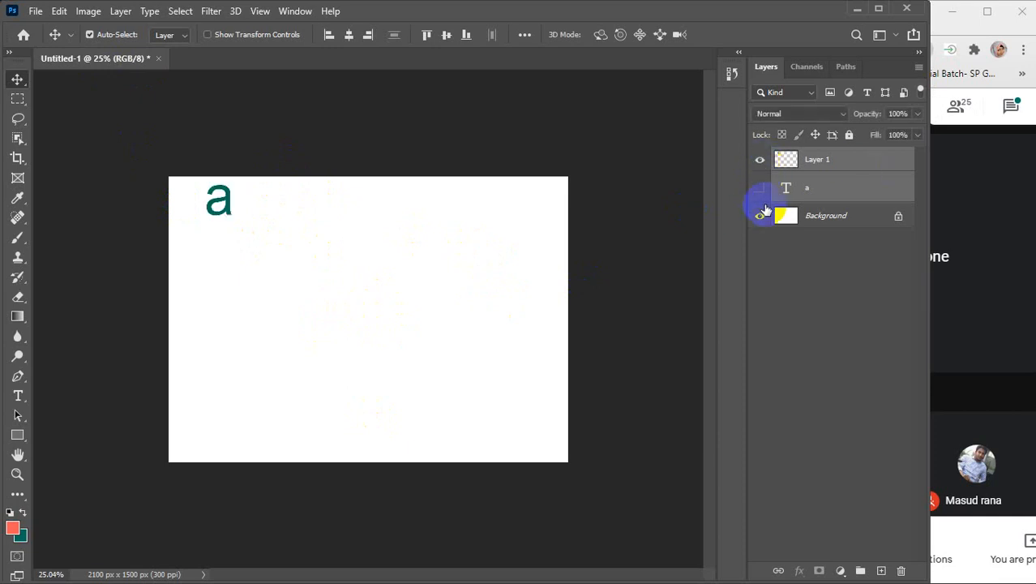
left_click(762, 189)
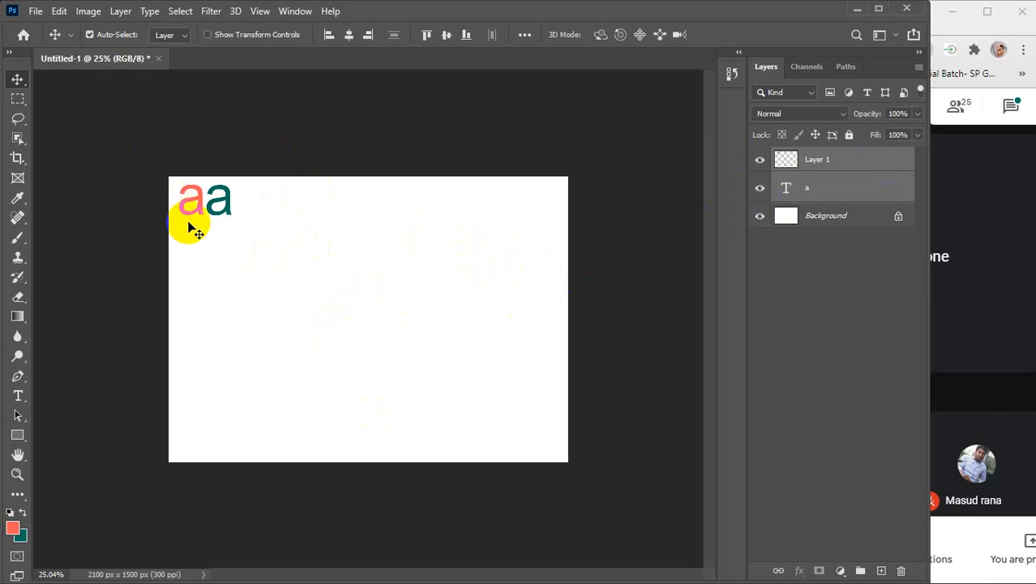
scroll(166, 158, "up", 3)
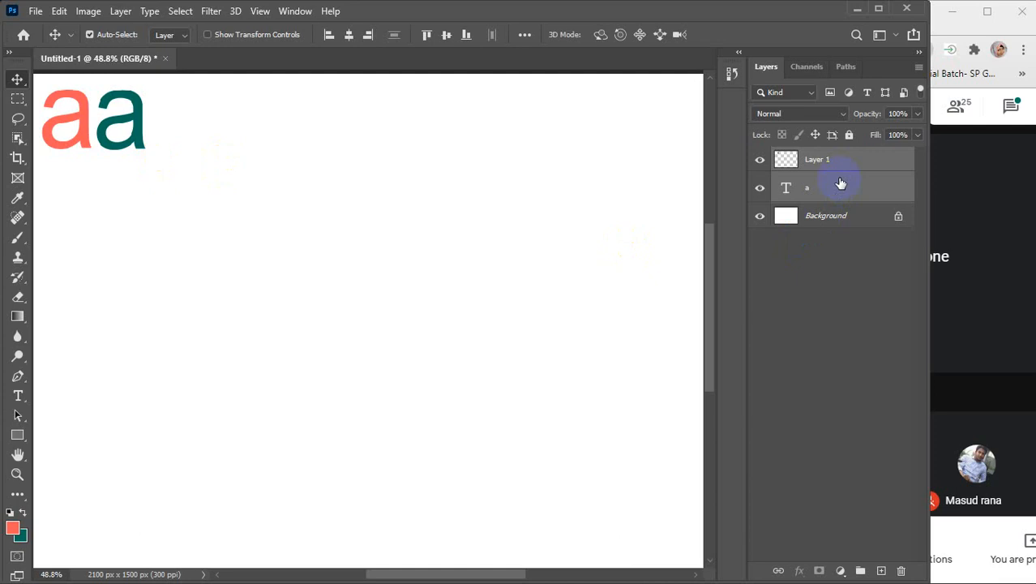
Switch to the Google Meet window, check the meeting chat, mute the participant whose microphone is on, and return to Photoshop
left_click(1010, 104)
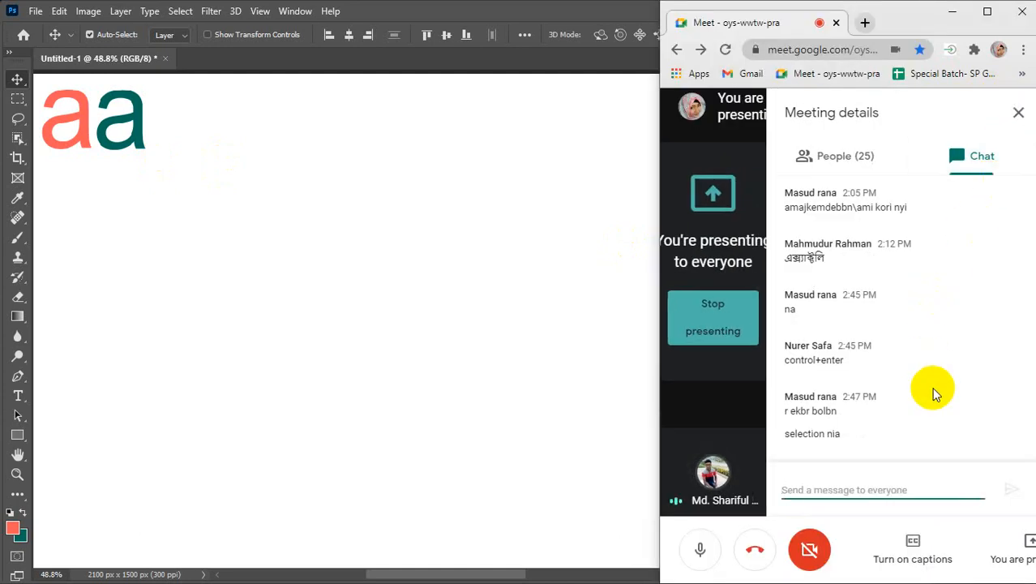
left_click(1019, 112)
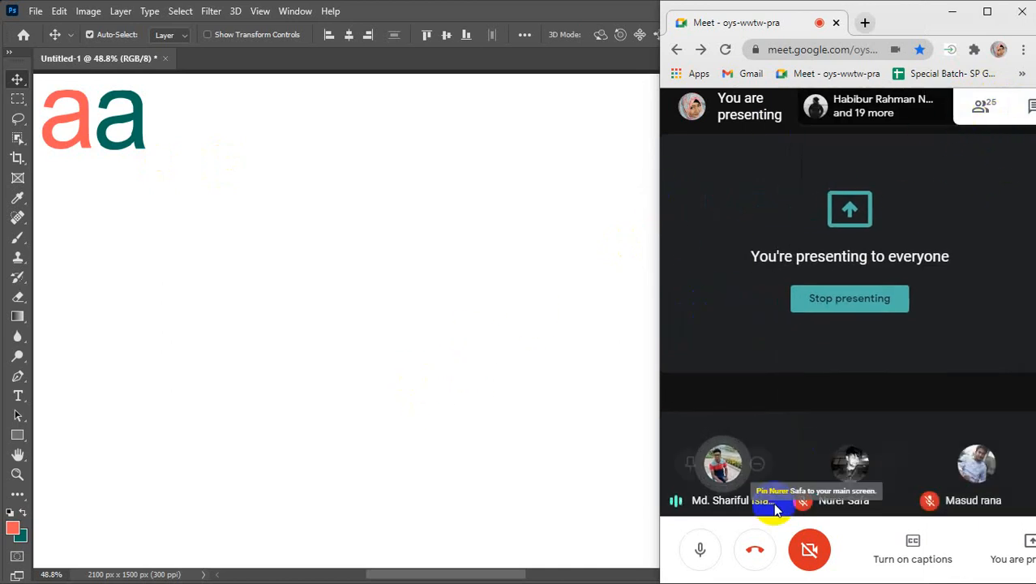
left_click(725, 465)
left_click(938, 372)
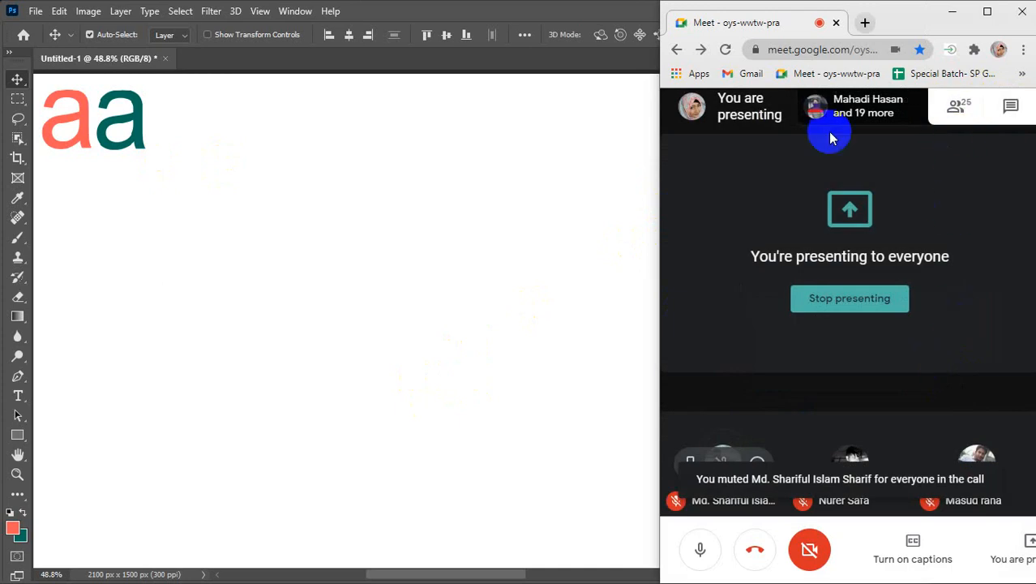
left_click(331, 274)
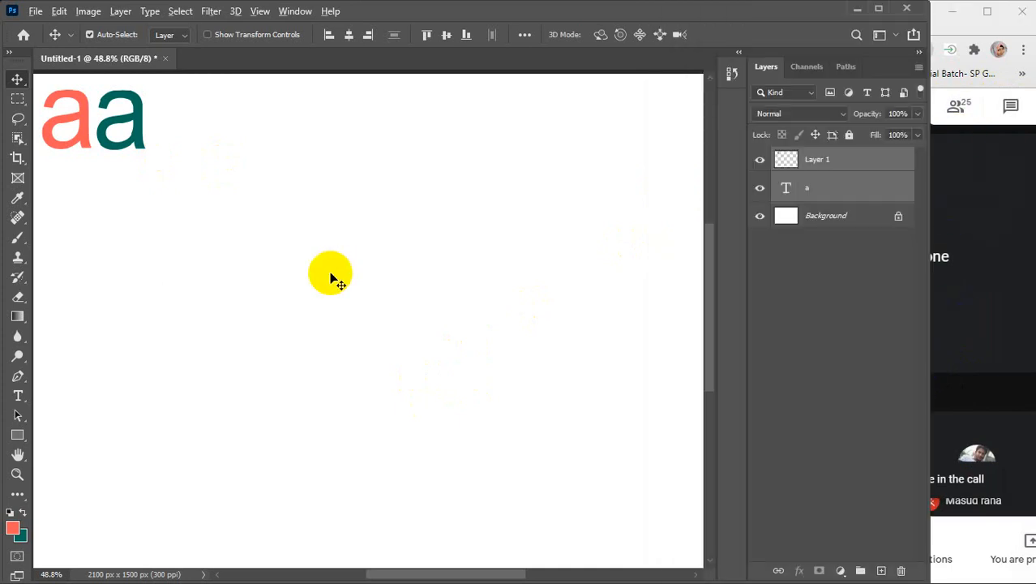
Undo the layer visibility, scaling, moving and fill changes back to the unfilled letter selection
key("ctrl+minus")
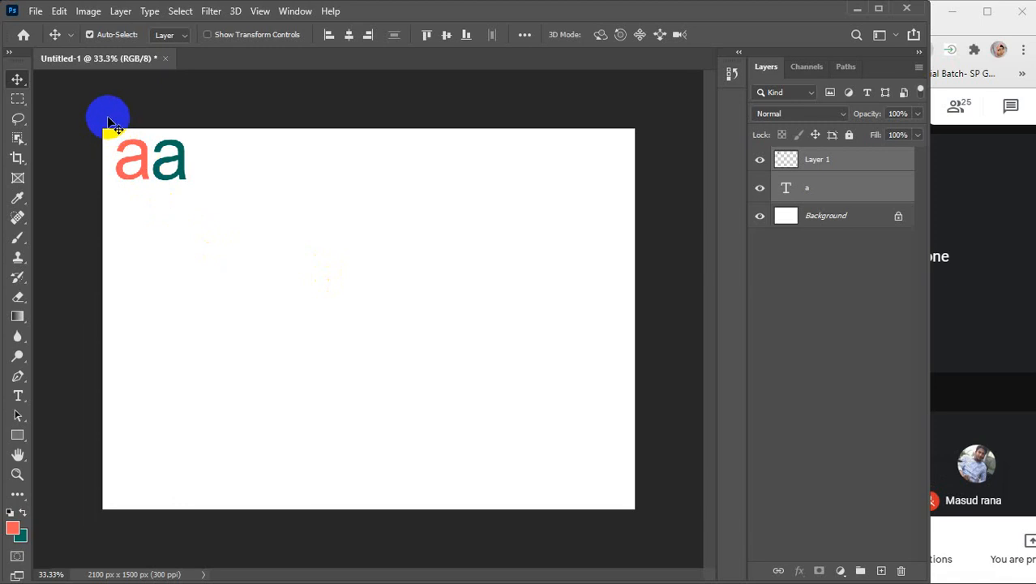
key("ctrl+z")
key("ctrl+z")
key("ctrl+z")
key("ctrl+z")
key("ctrl+z")
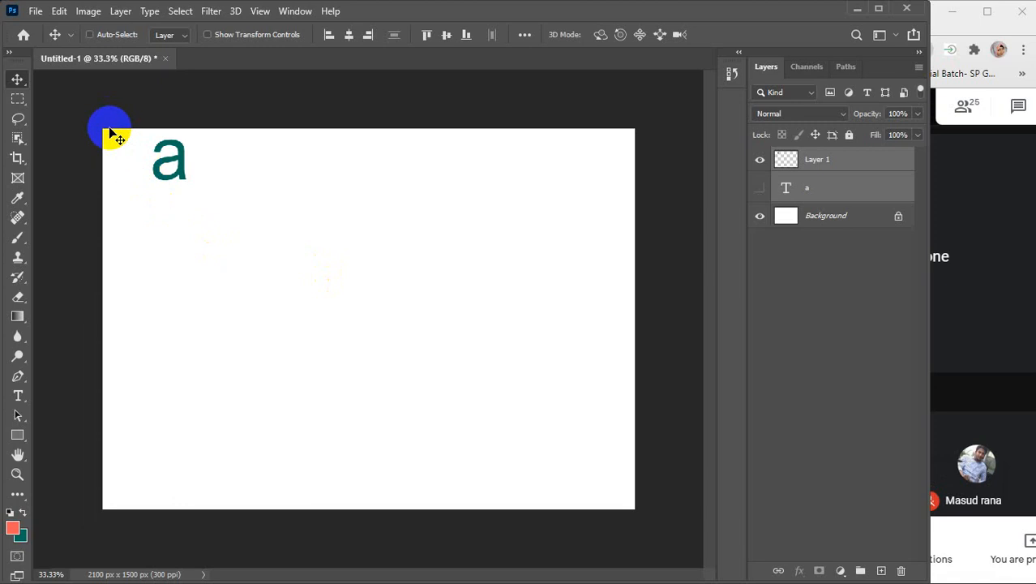
key("ctrl+z")
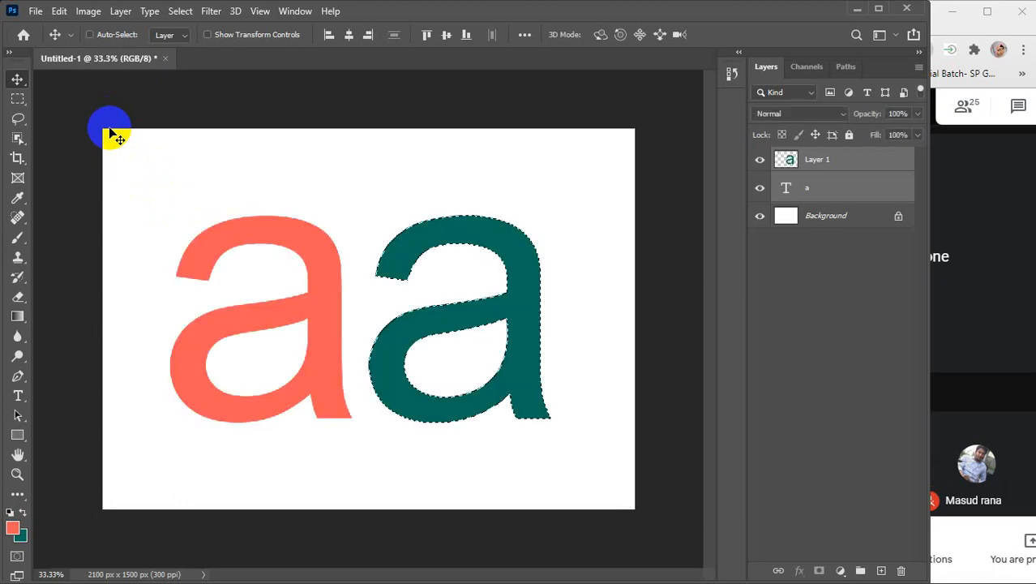
key("ctrl+z")
key("ctrl+z")
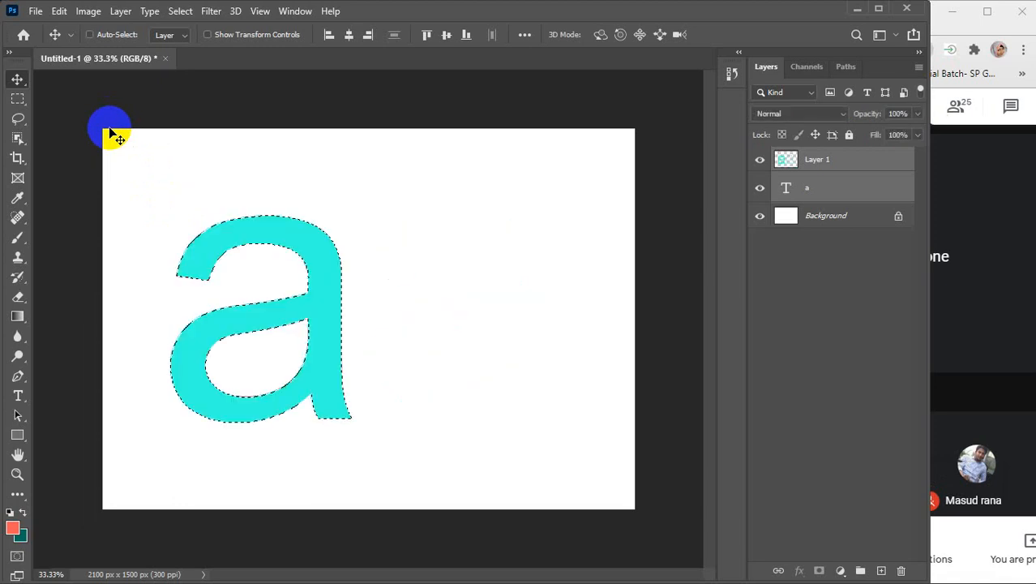
key("ctrl+shift+z")
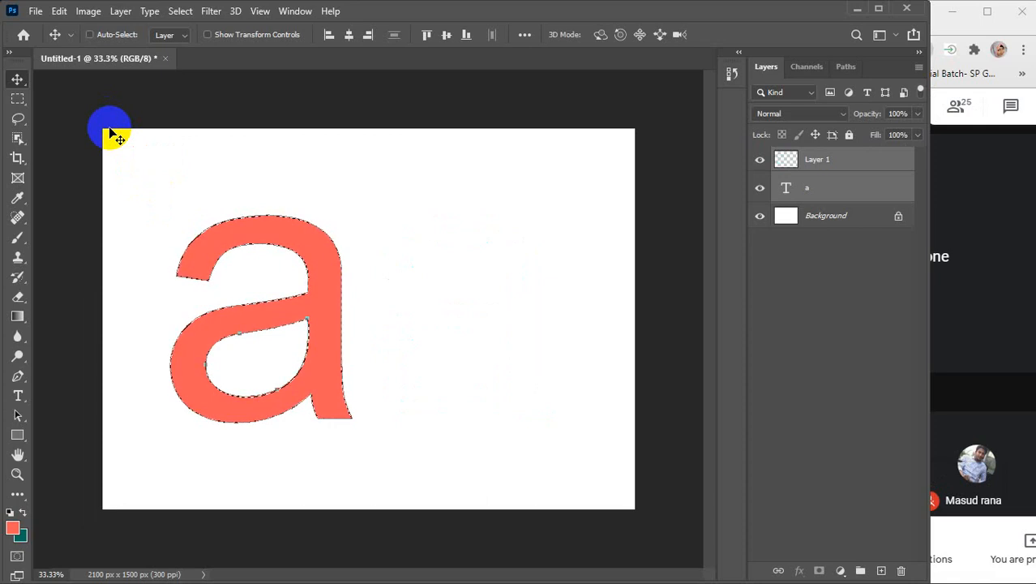
Undo the conversion to a selection so the letter's outline is a path again, and deselect both layers
key("ctrl+shift+z")
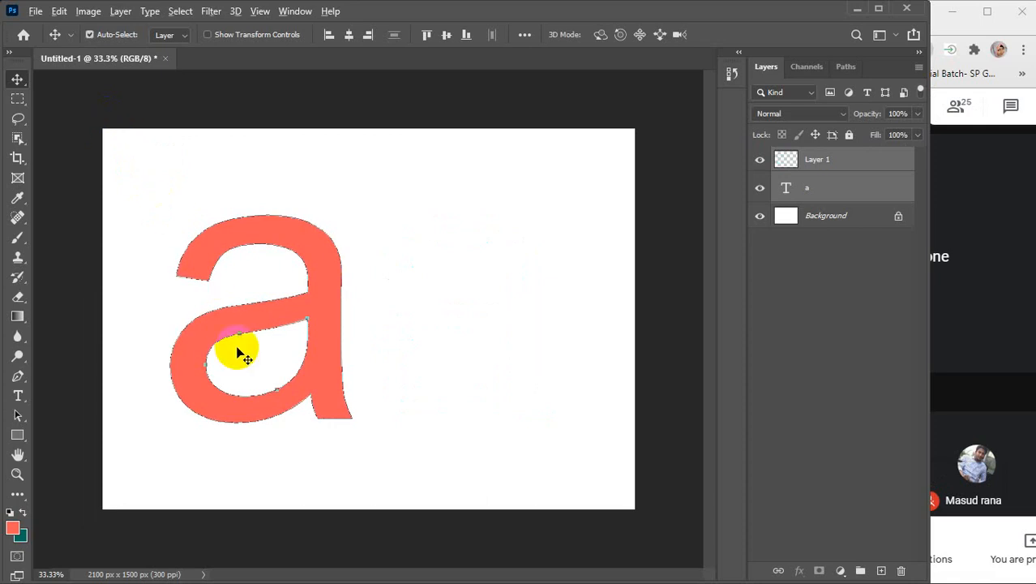
scroll(241, 352, "up", 3)
scroll(241, 352, "up", 1)
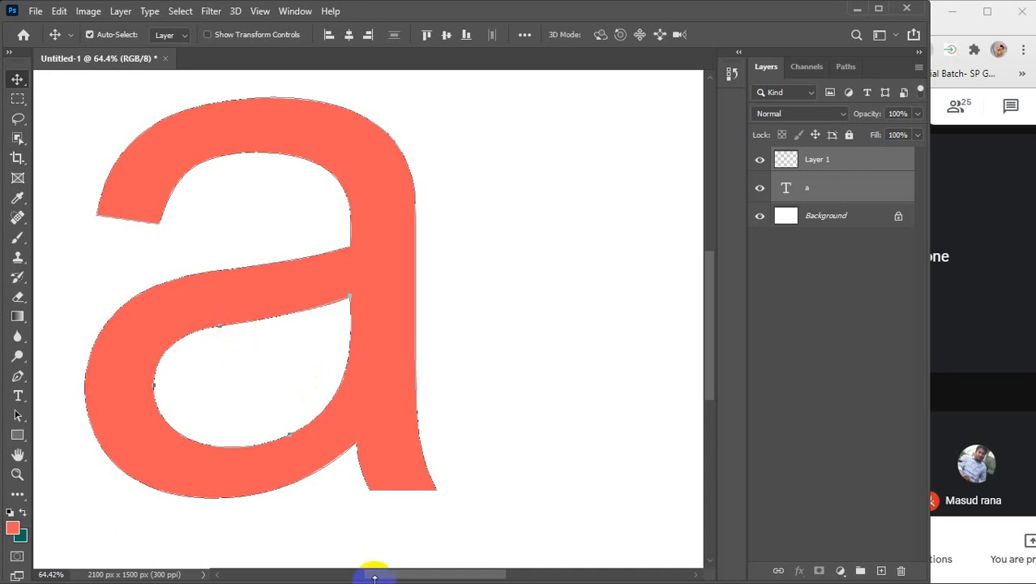
left_click(646, 445)
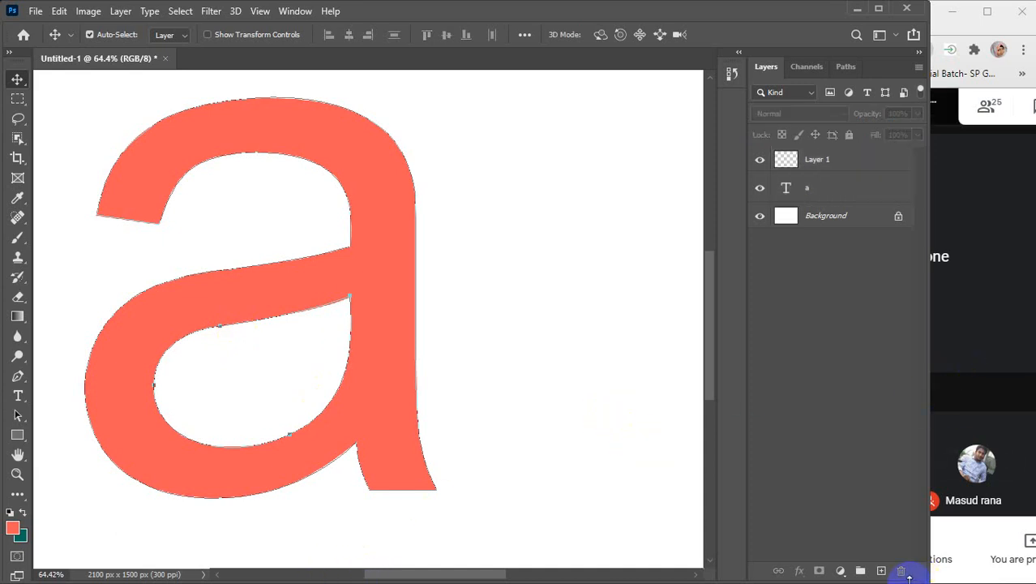
Switch from Photoshop to Chrome, detach a new tab into its own window and widen it across most of the screen
left_click(957, 326)
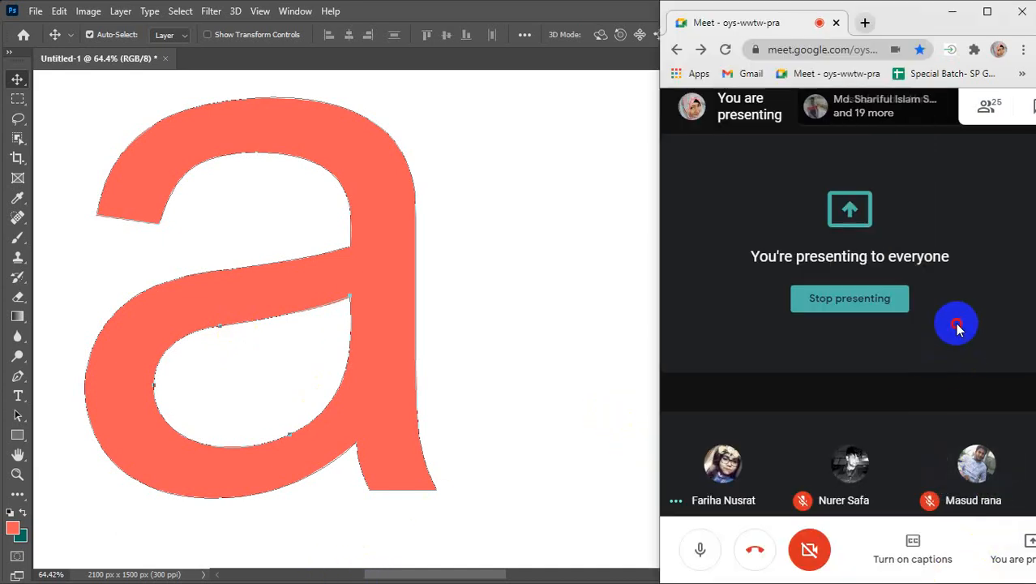
left_click(445, 16)
left_click(857, 13)
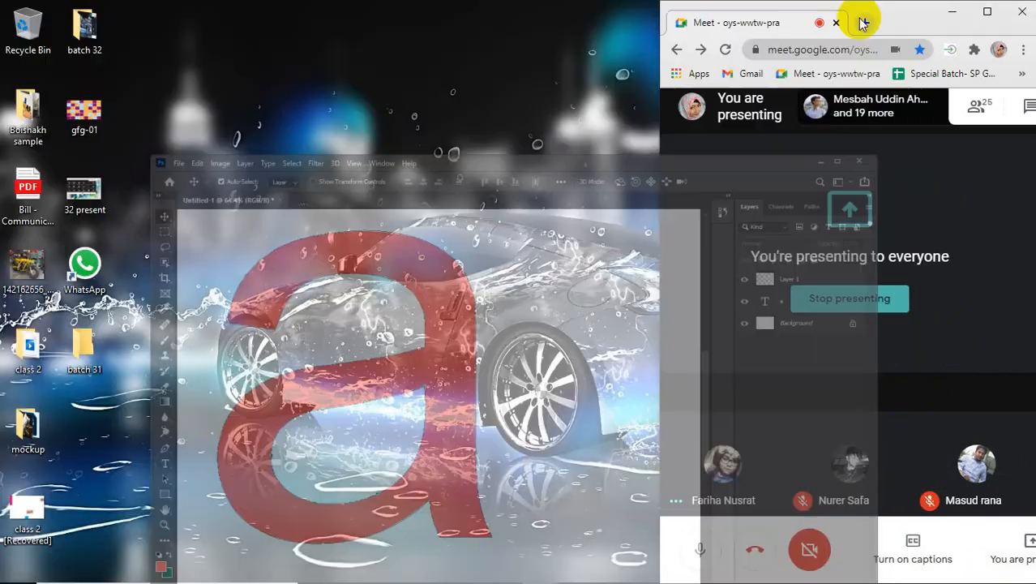
right_click(425, 130)
left_click(459, 168)
mouse_move(541, 573)
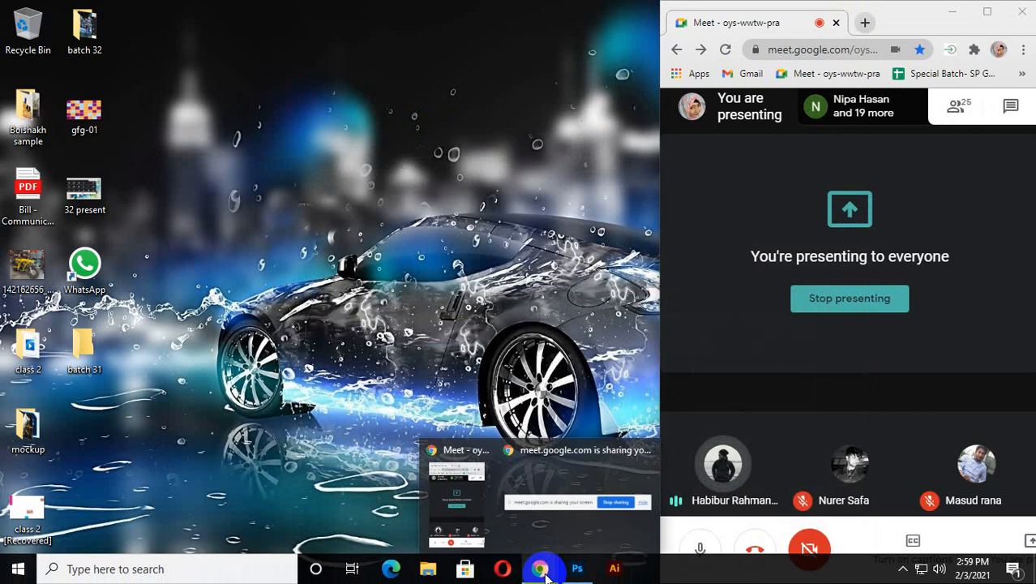
left_click(866, 23)
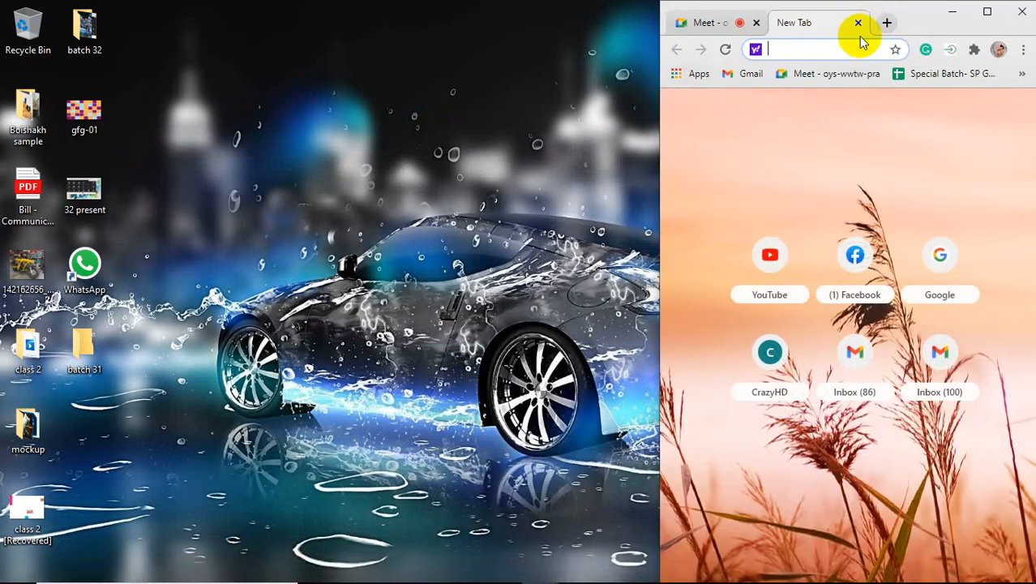
left_click_drag(836, 27, 130, 21)
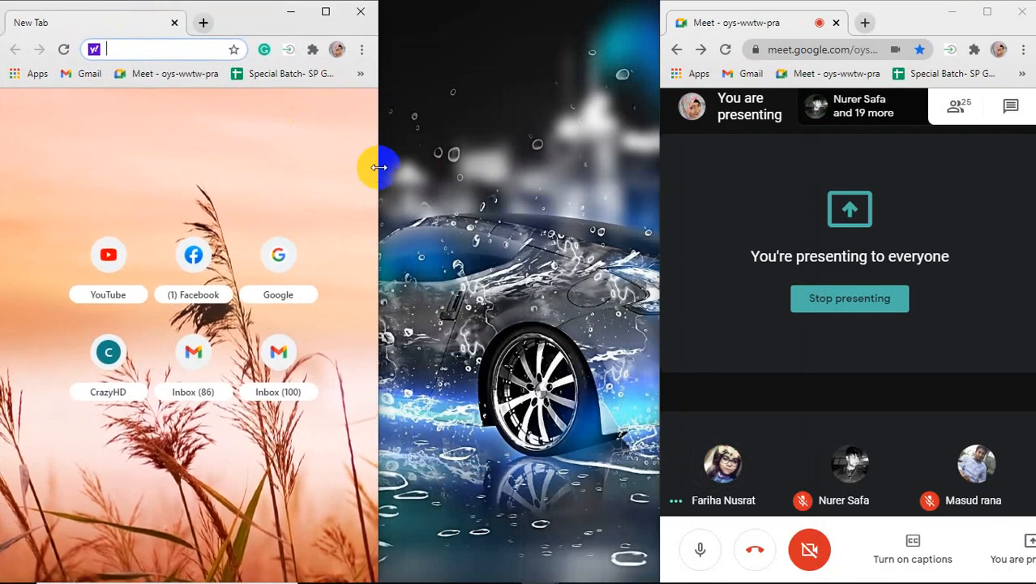
left_click_drag(370, 171, 977, 241)
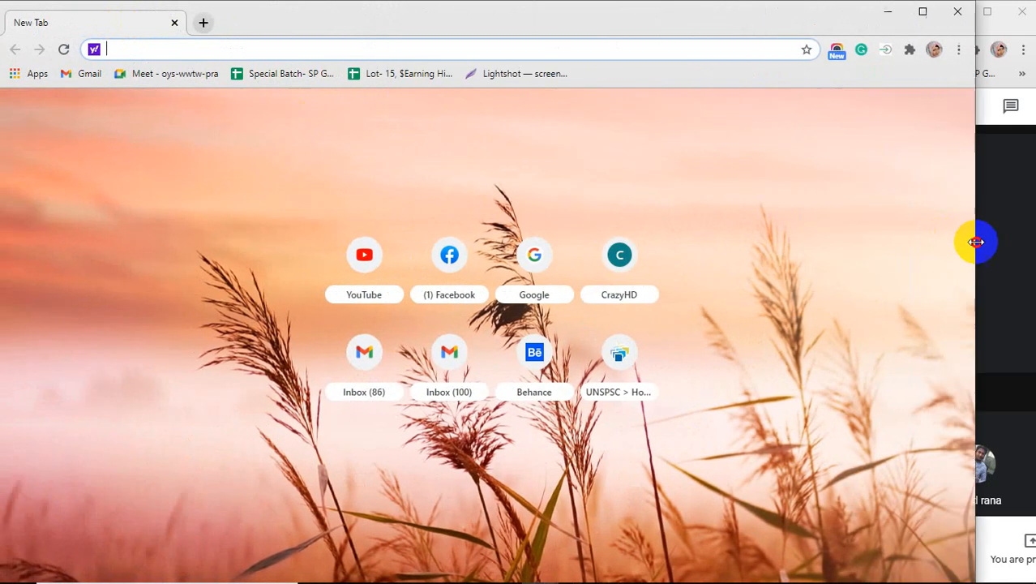
Search the web for "a to z small lettes"
left_click(137, 49)
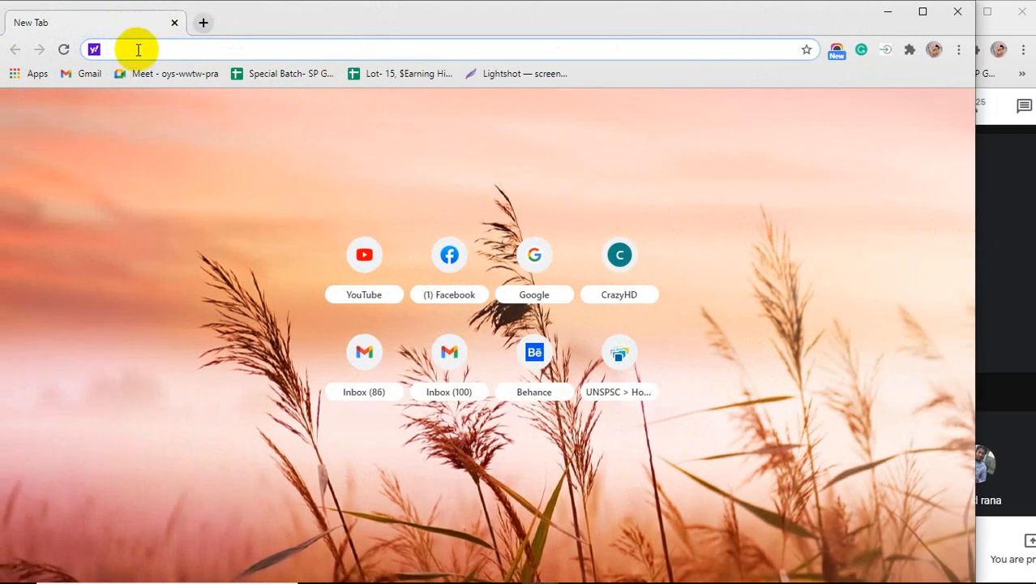
type("a to")
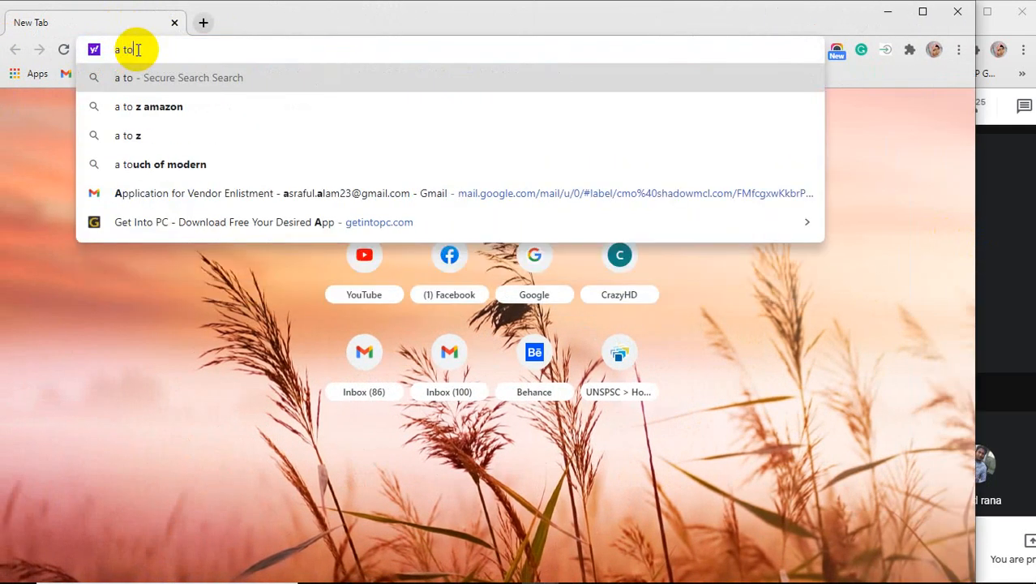
type(" z")
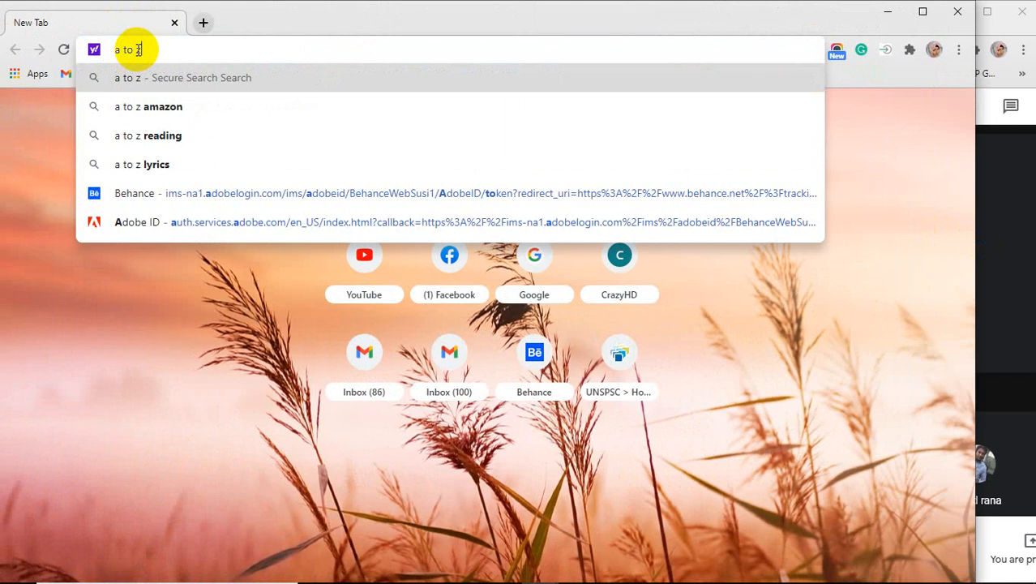
type(" small")
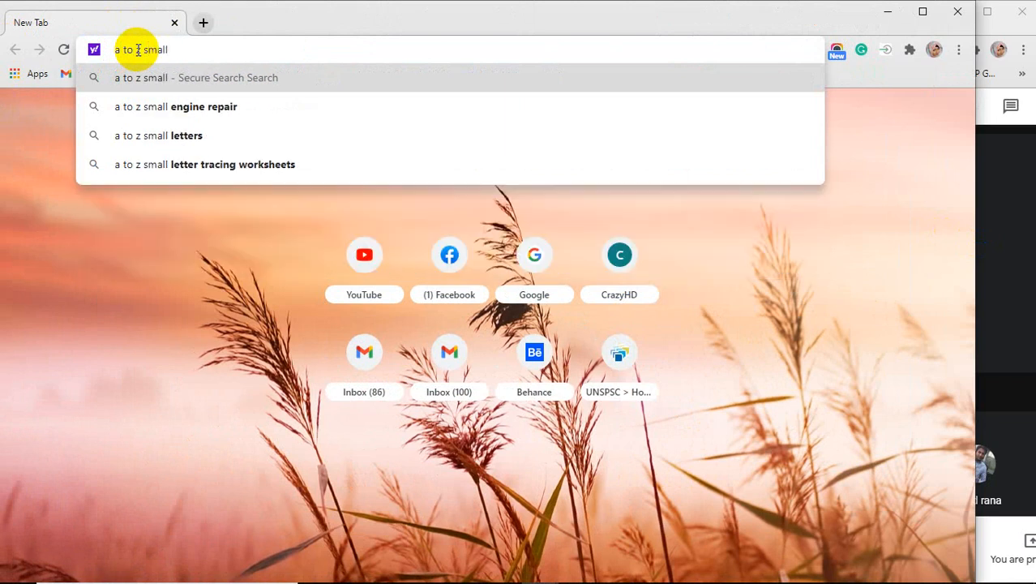
type(" lette")
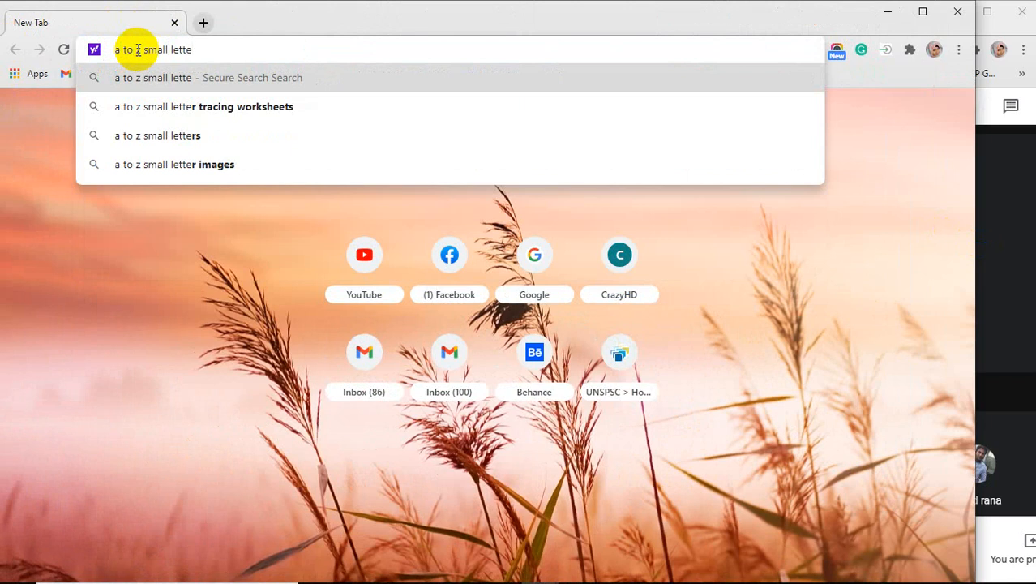
type("s")
key("Return")
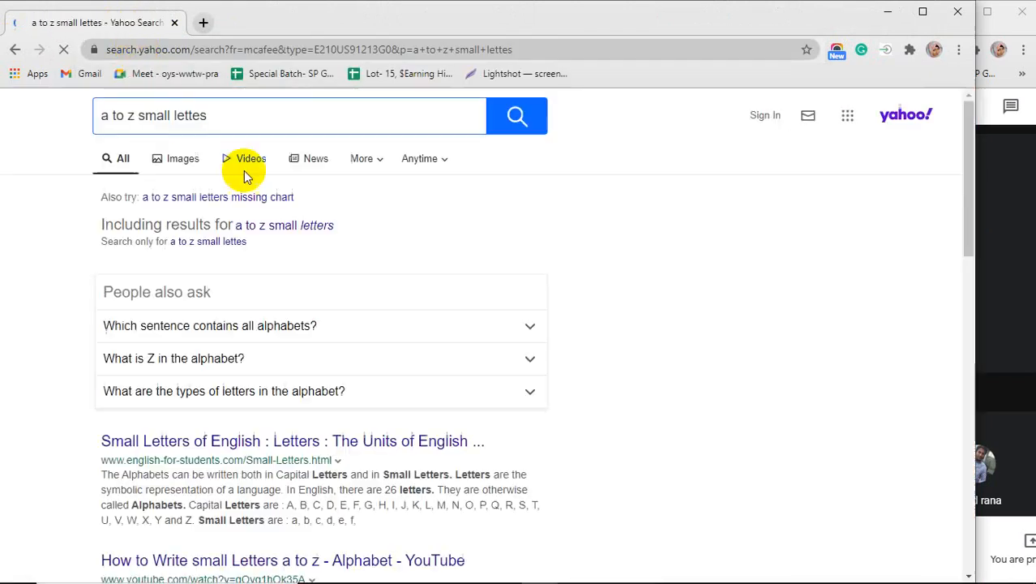
Preview the multicoloured a to z letter chart with digits among the image results, and return to Photoshop
left_click(190, 159)
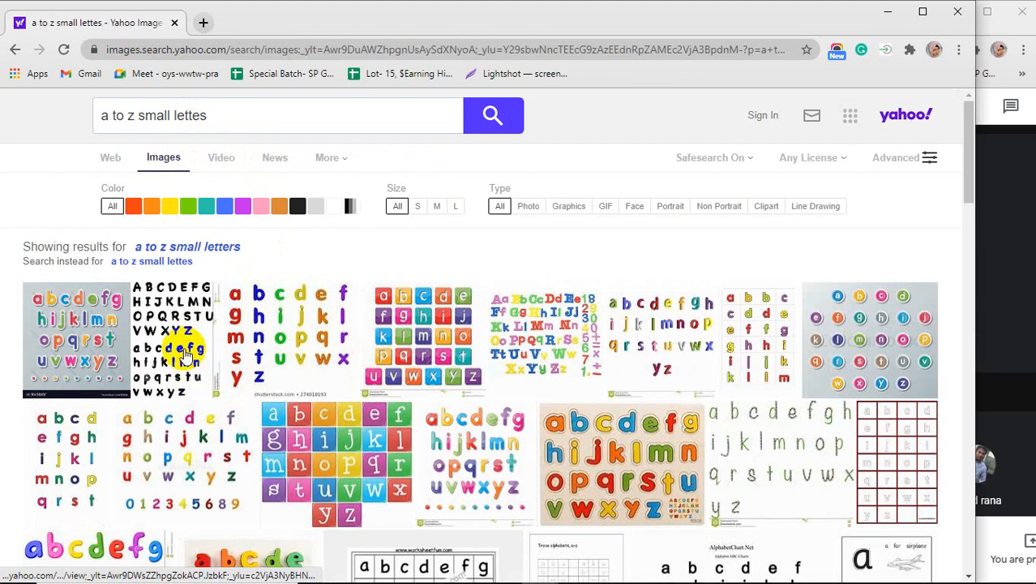
left_click(167, 451)
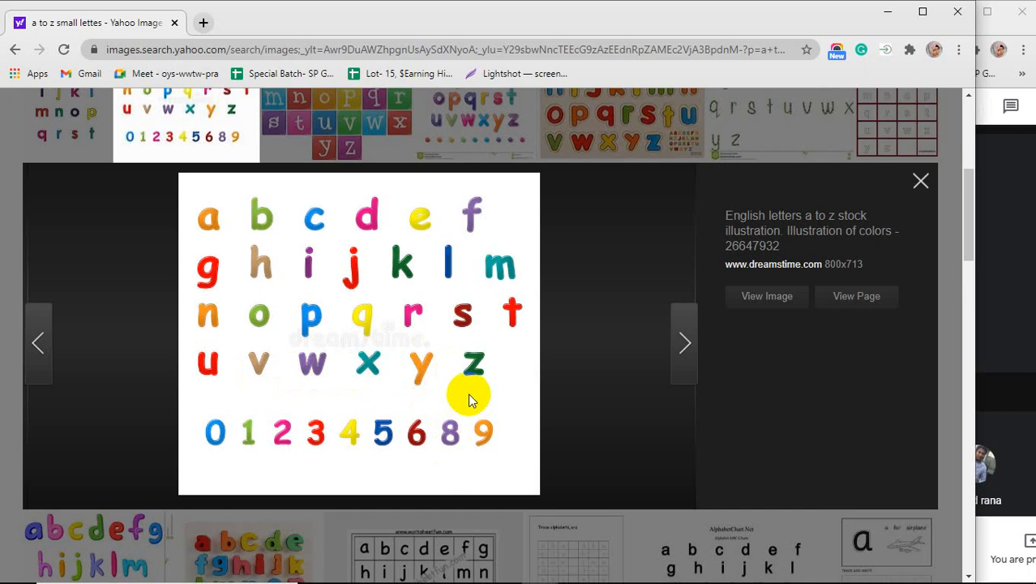
left_click(888, 12)
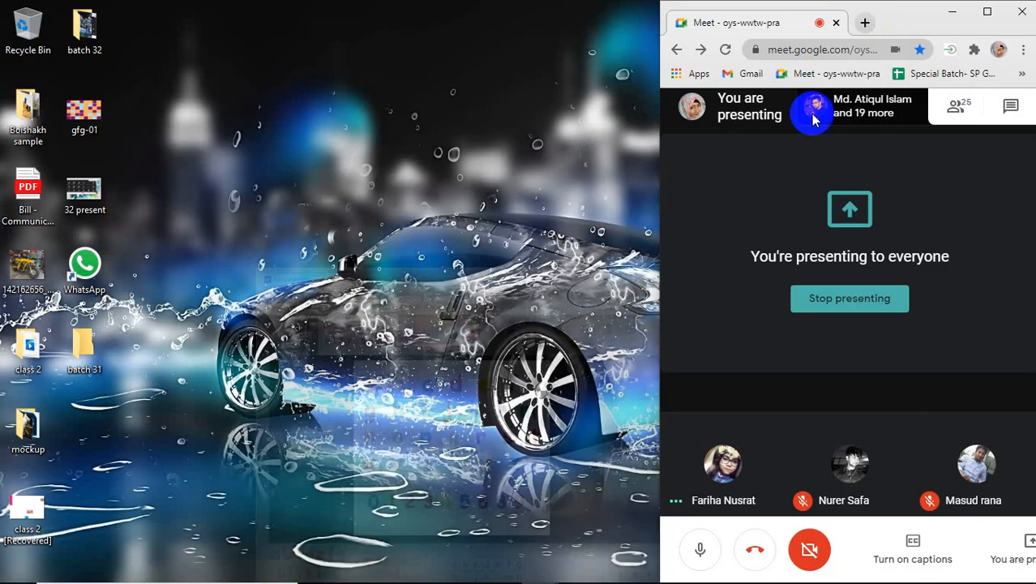
left_click(576, 568)
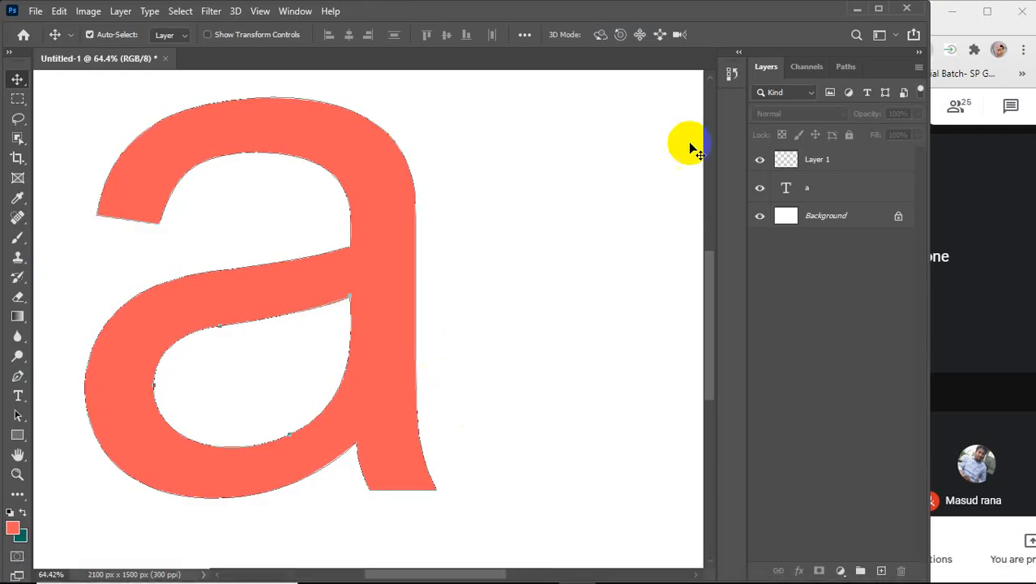
Convert the letter path to a selection and fill it with the teal background colour on Layer 1
left_click(841, 171)
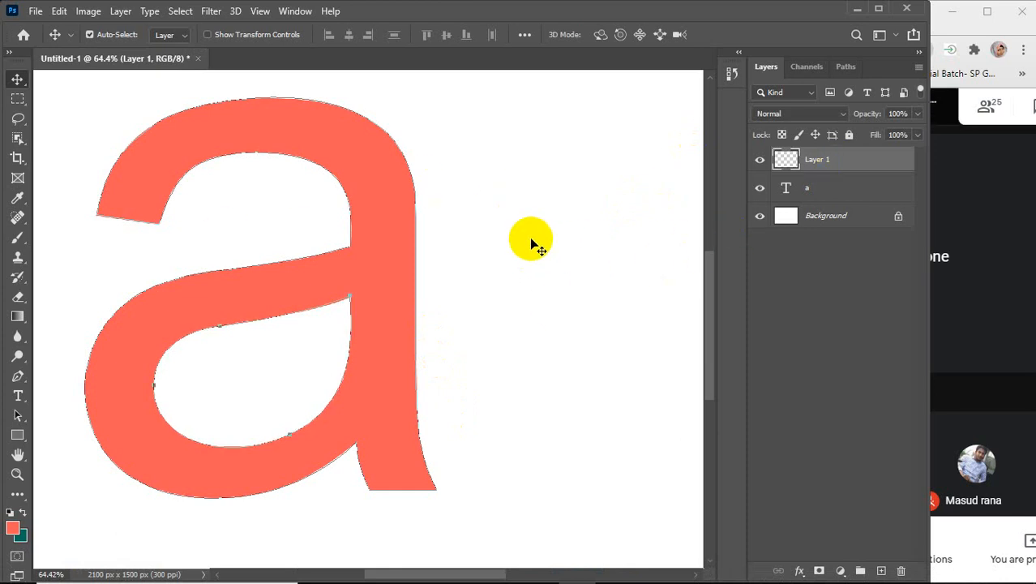
scroll(513, 284, "up", 2)
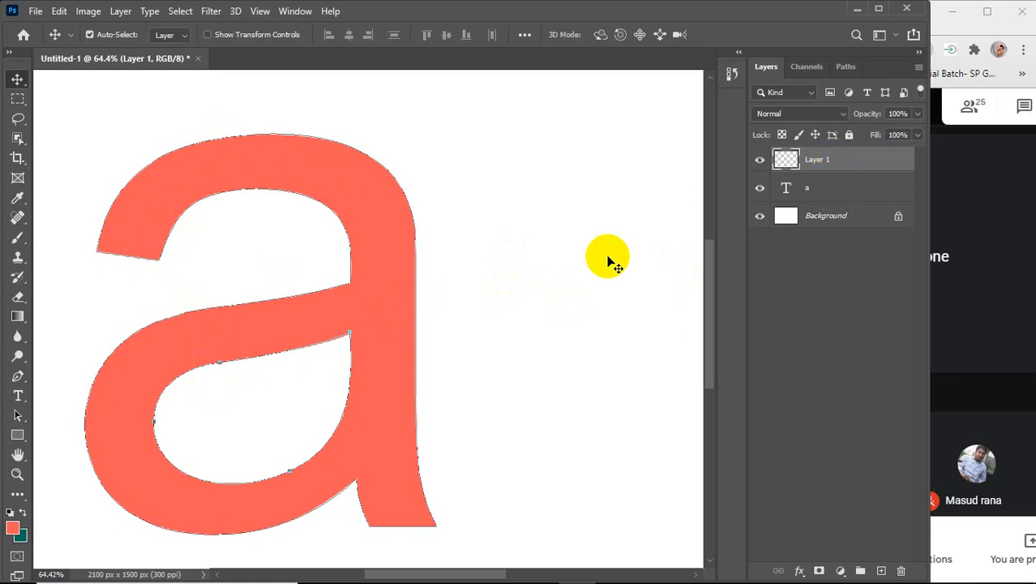
key("ctrl+Return")
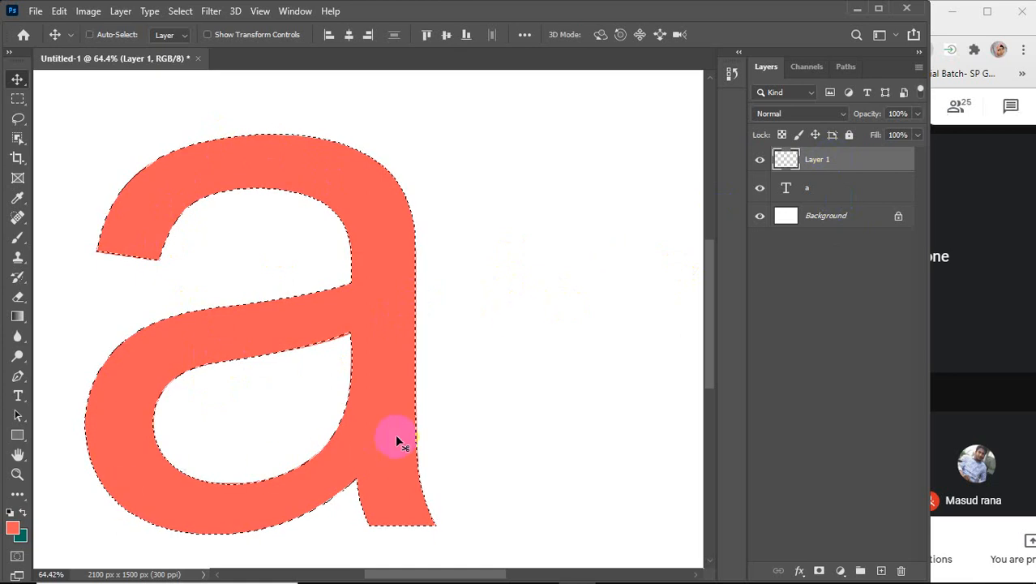
key("ctrl+BackSpace")
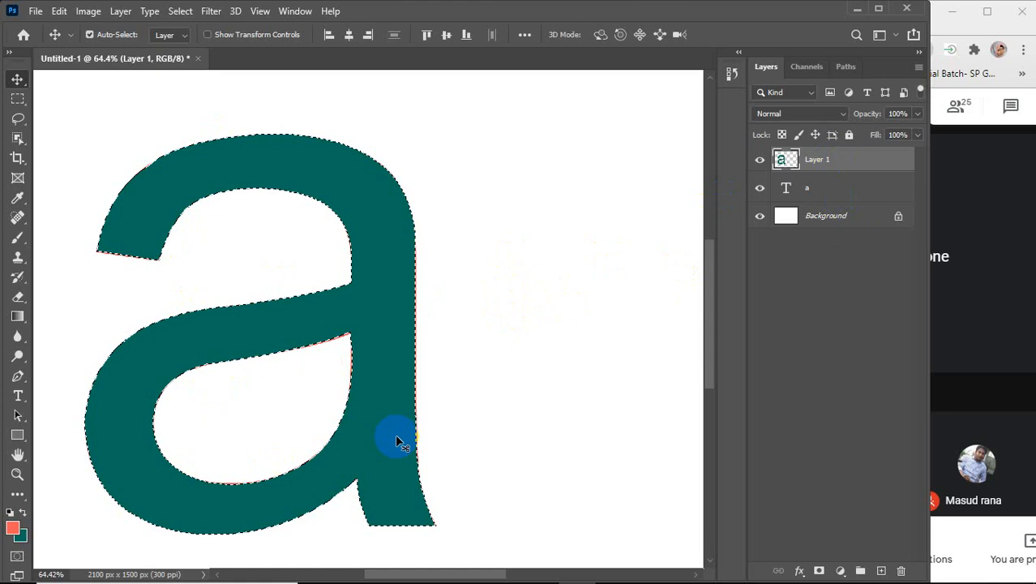
Move the teal letter directly to the right of the red one and remove the selection
left_click_drag(122, 398, 478, 404)
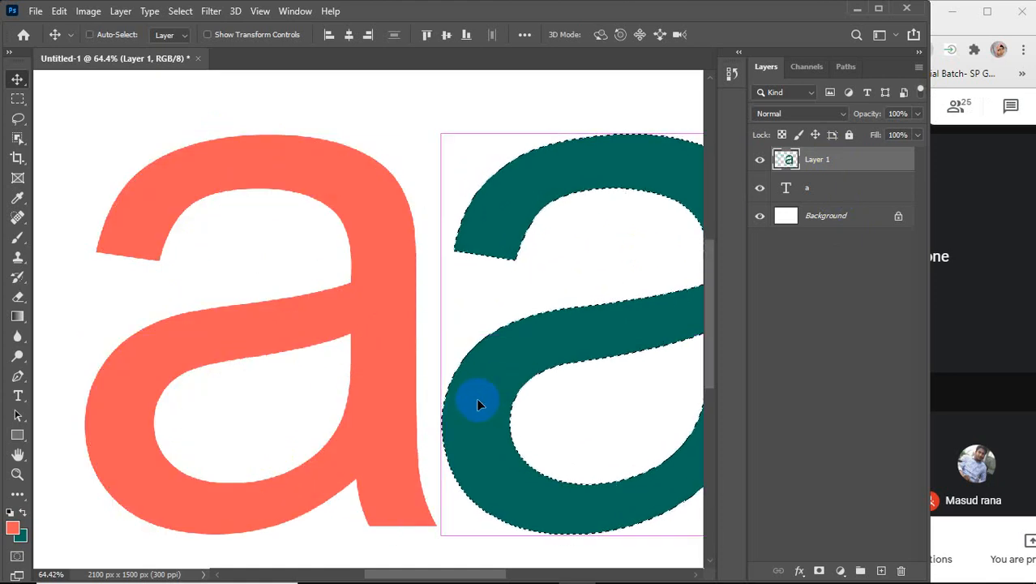
key("ctrl+d")
key("ctrl+0")
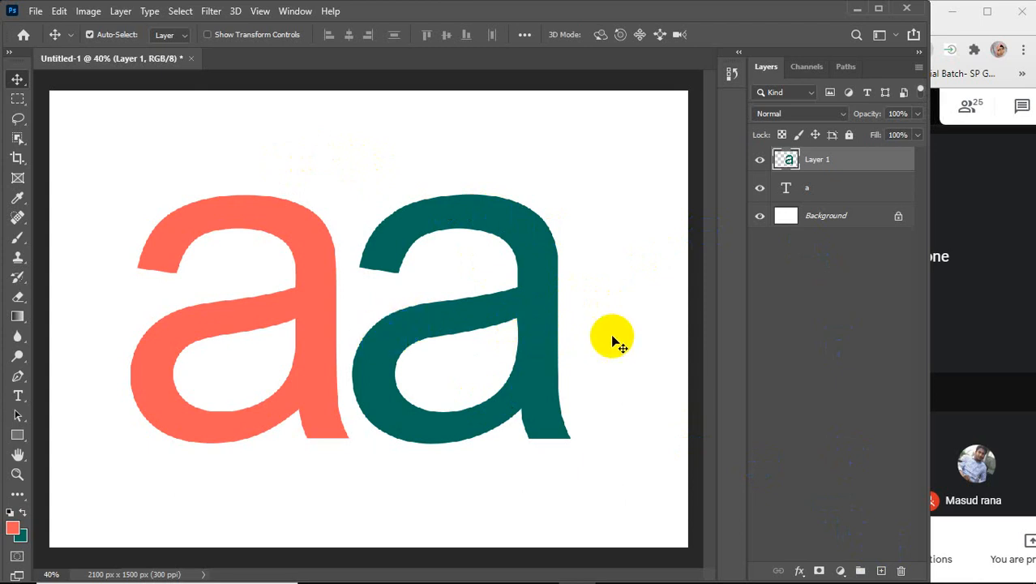
Select both letters on the canvas and delete them
left_click_drag(613, 339, 209, 178)
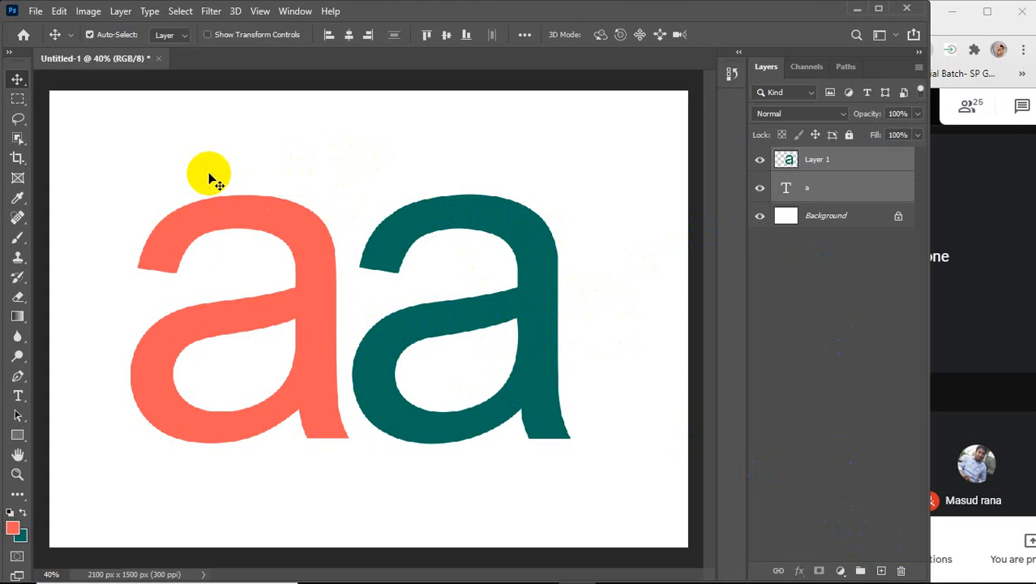
key("Delete")
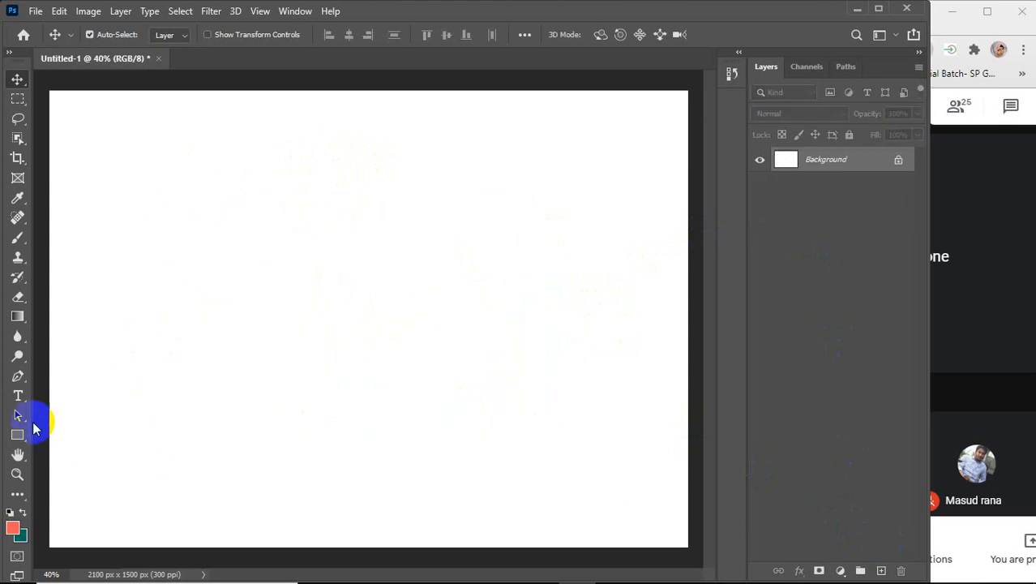
Draw the first petal of a flower as a curved path with the Pen tool, on the left side of the canvas
left_click(17, 378)
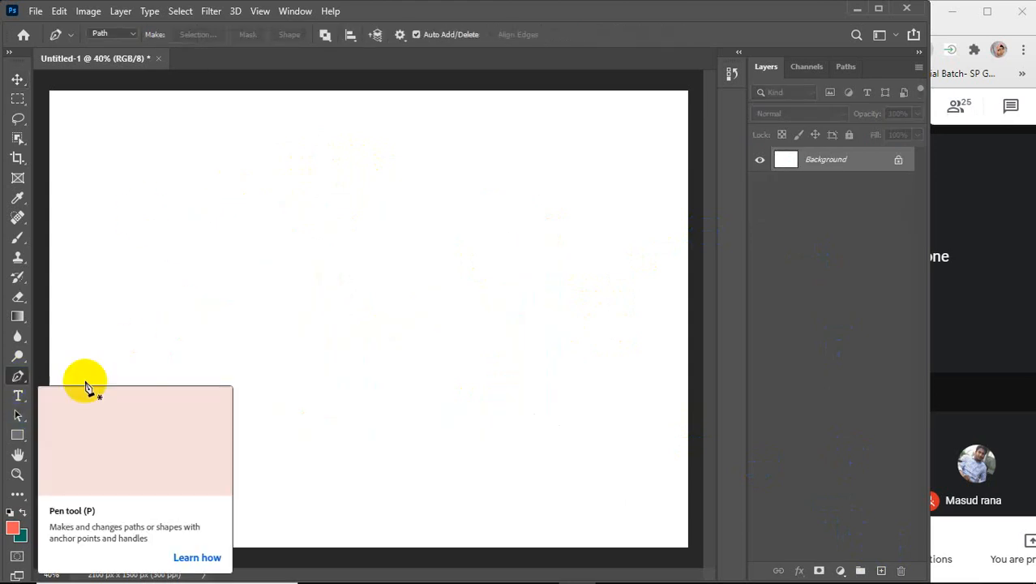
left_click(173, 334)
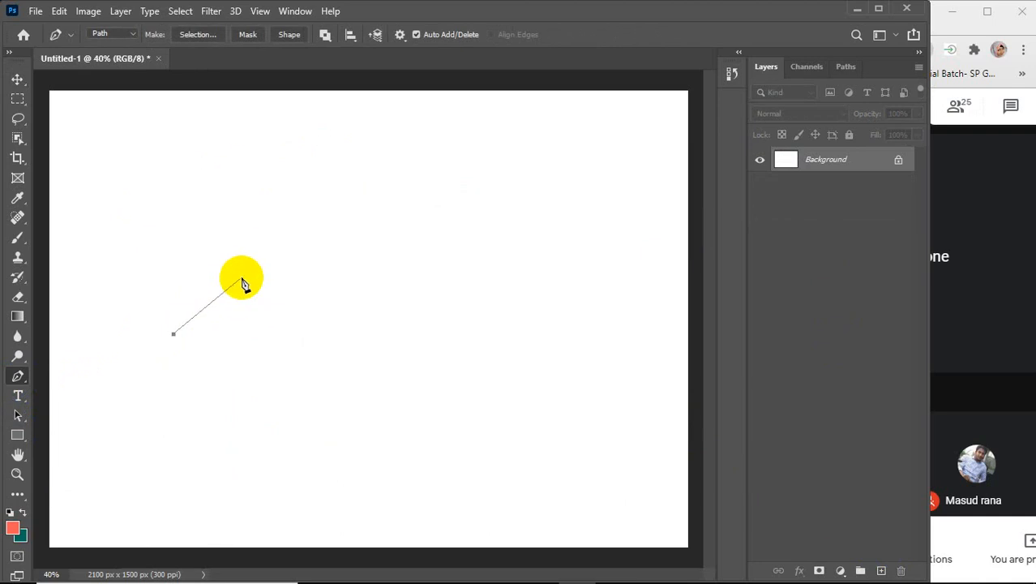
left_click(322, 338)
left_click_drag(231, 275, 254, 200)
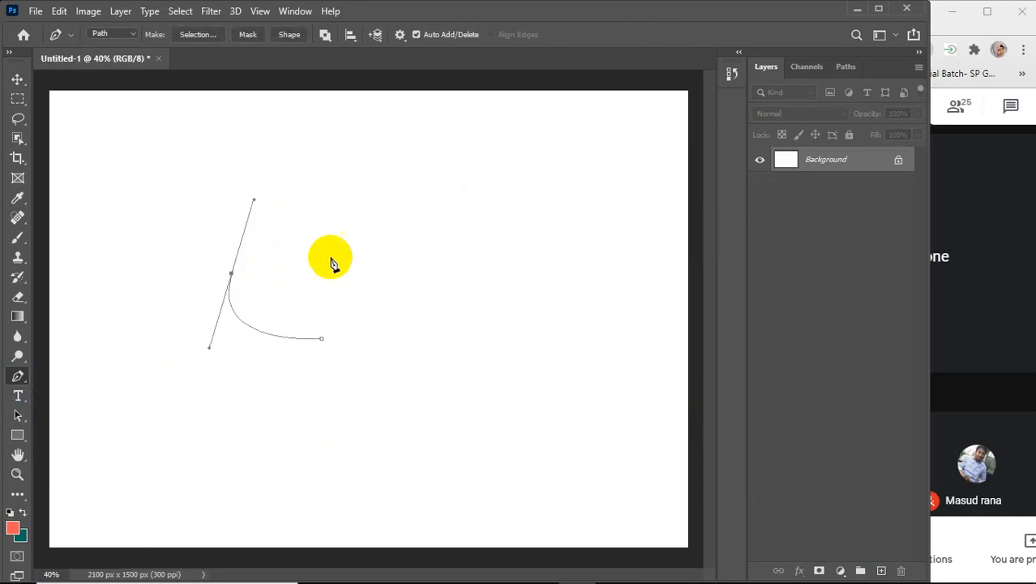
left_click_drag(342, 300, 352, 353)
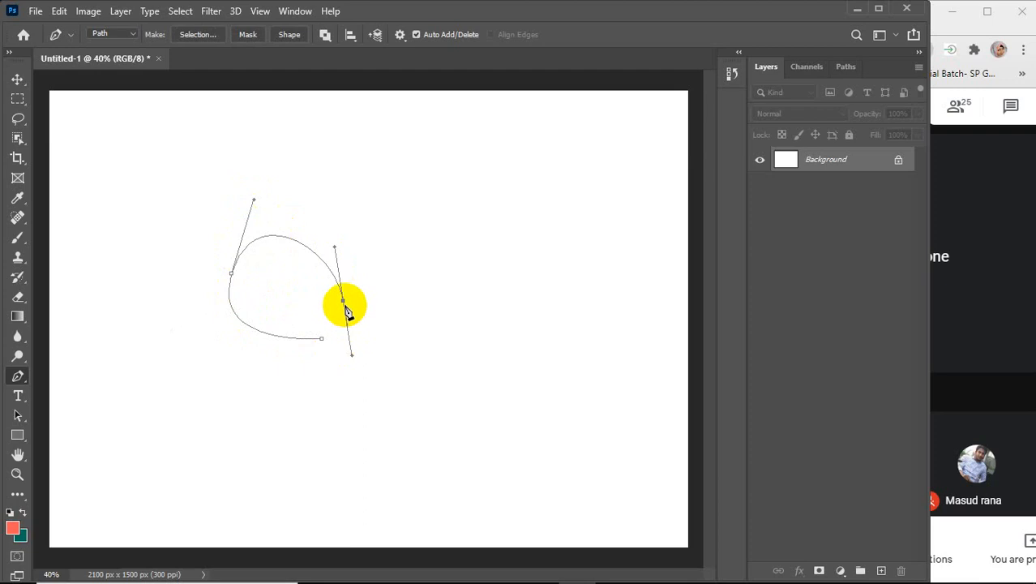
Continue the flower path with a second petal above and a third to the right, removing the outgoing handle between them
left_click_drag(393, 213, 467, 209)
left_click_drag(383, 321, 289, 366)
left_click(383, 322, "alt")
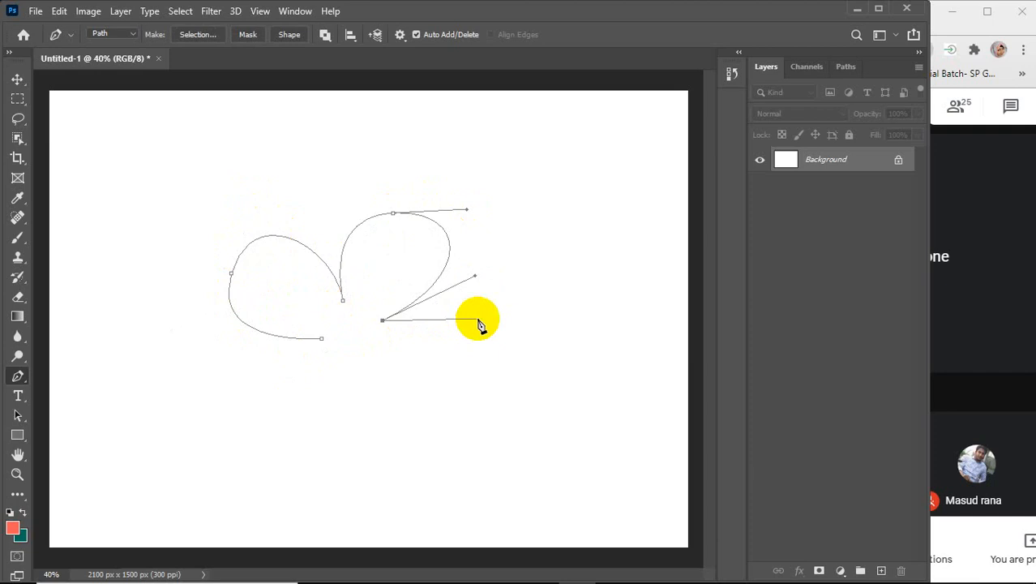
left_click_drag(480, 319, 514, 356)
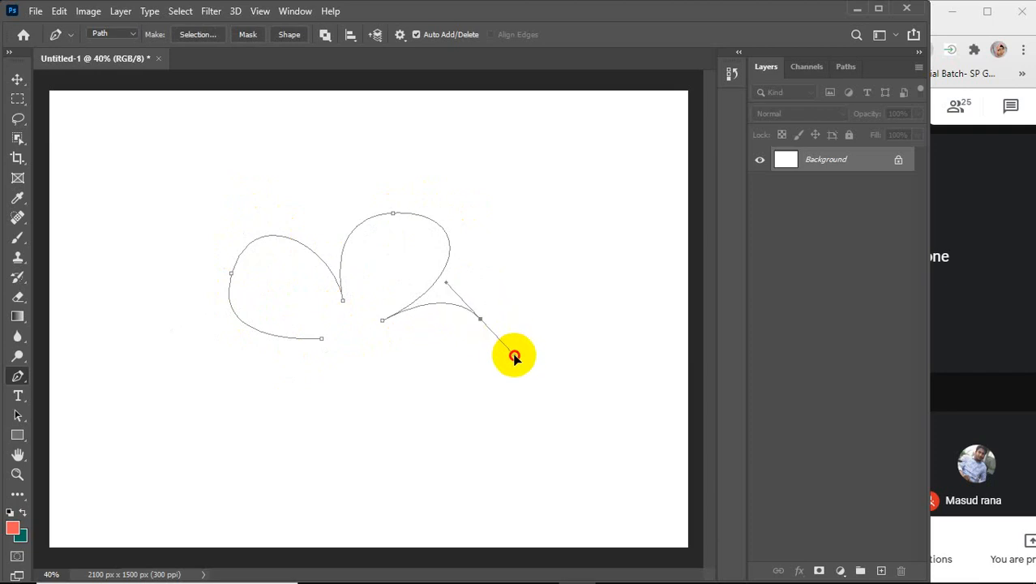
left_click(370, 351)
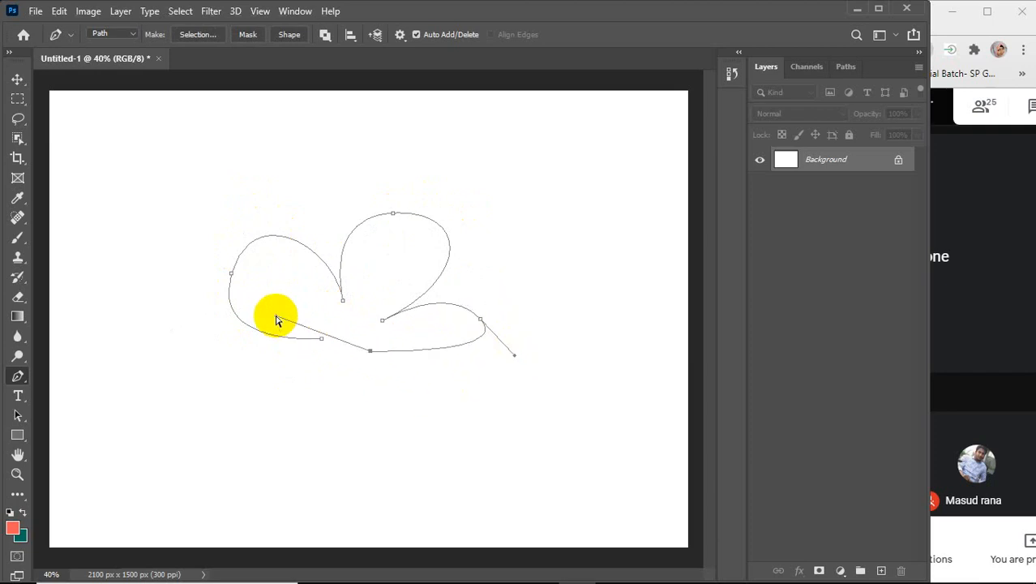
left_click_drag(371, 352, 254, 294)
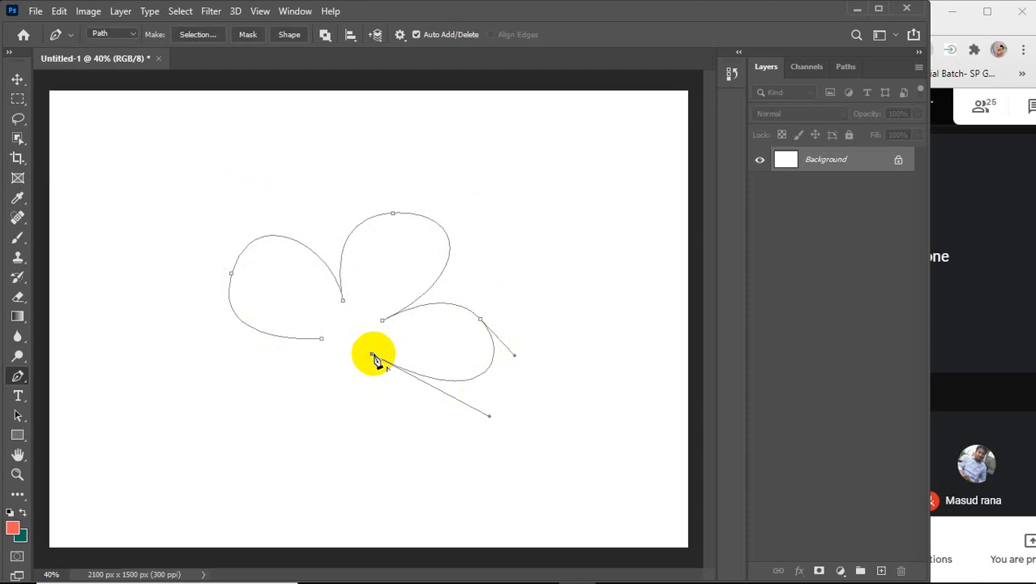
Finish the flower path with a petal below and a longer lower-left petal, closing it at the starting anchor
left_click_drag(346, 449, 240, 451)
left_click_drag(344, 350, 380, 333)
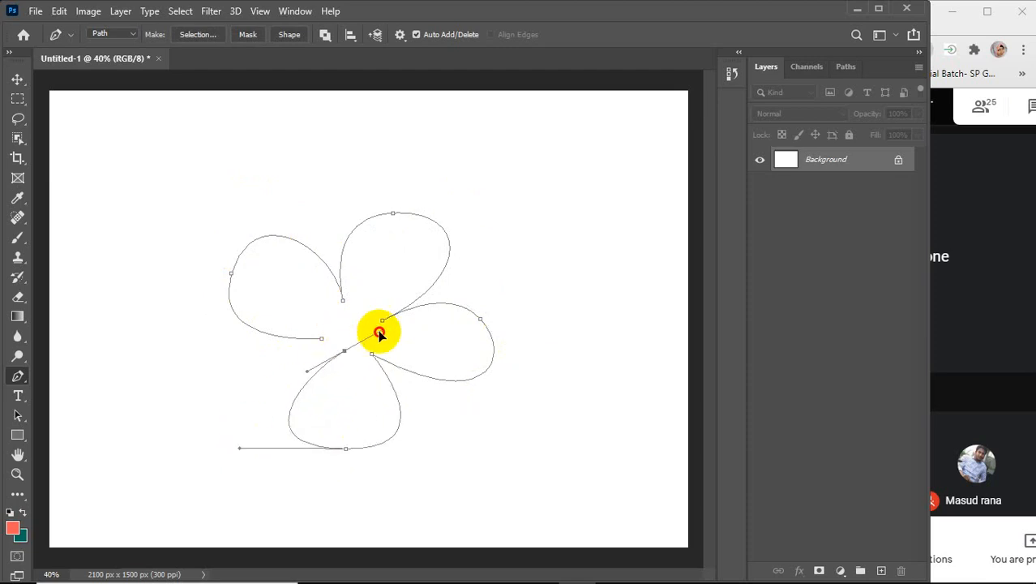
left_click(344, 350, "alt")
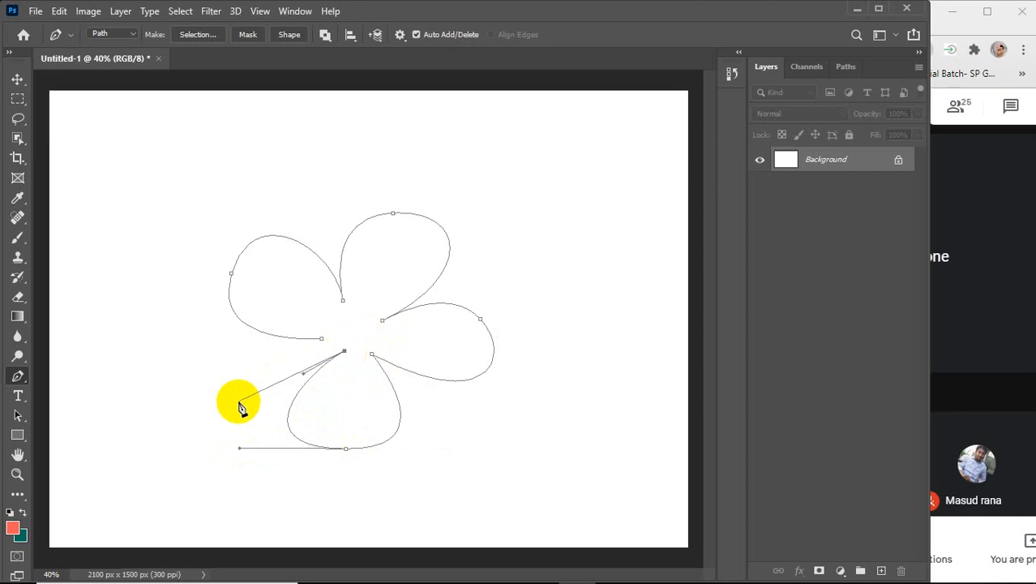
left_click_drag(216, 417, 140, 404)
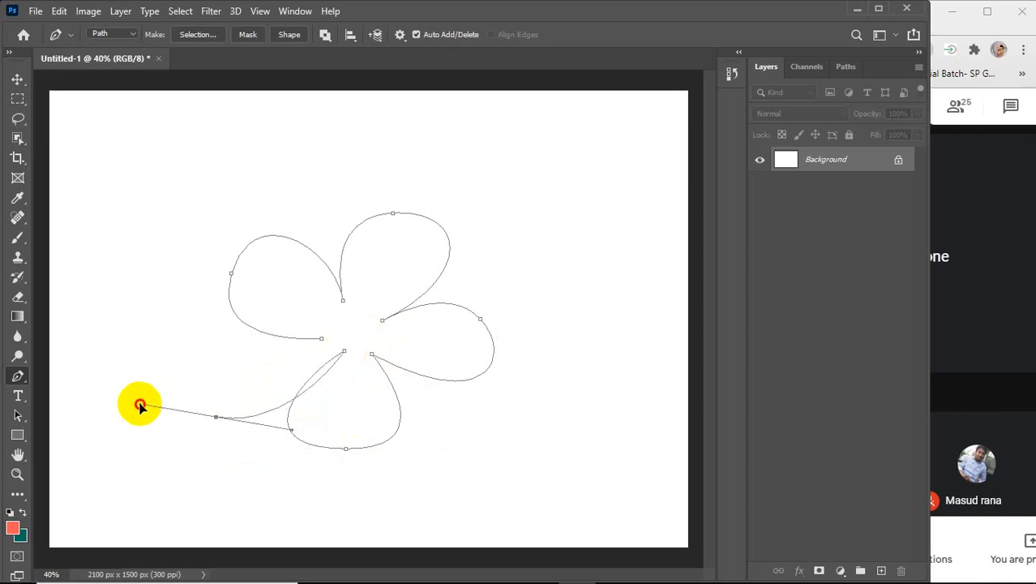
left_click_drag(321, 338, 432, 341)
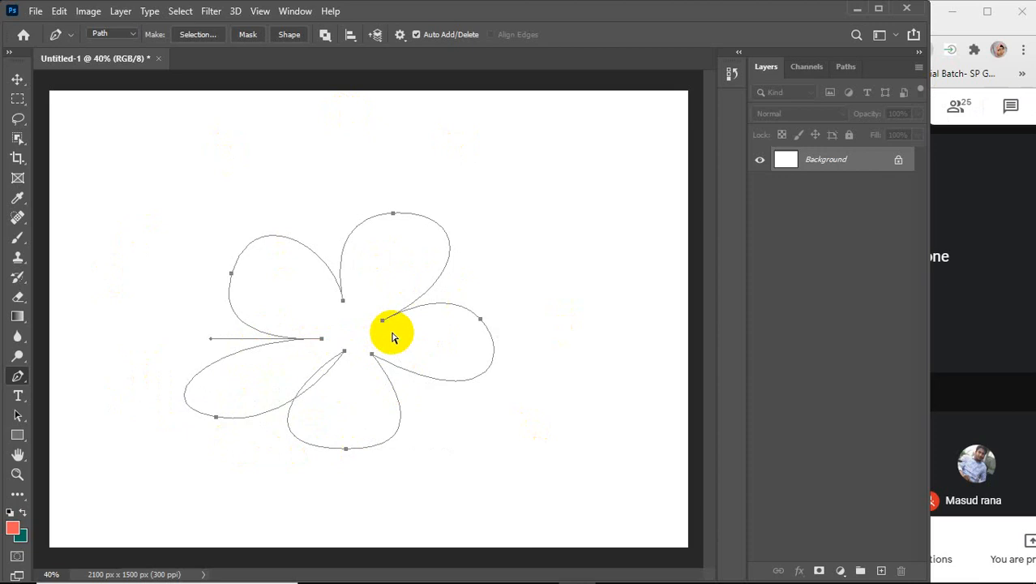
key("ctrl+Return")
key("ctrl+z")
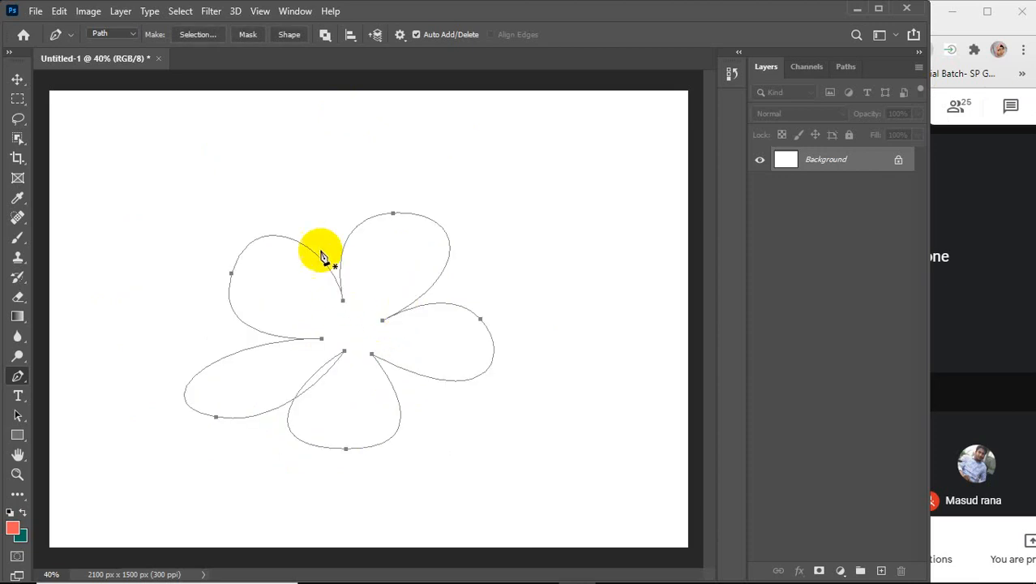
Examine the Pen tool's path operations and alignment options alongside the Rectangular Marquee tool's selection modes
left_click(324, 34)
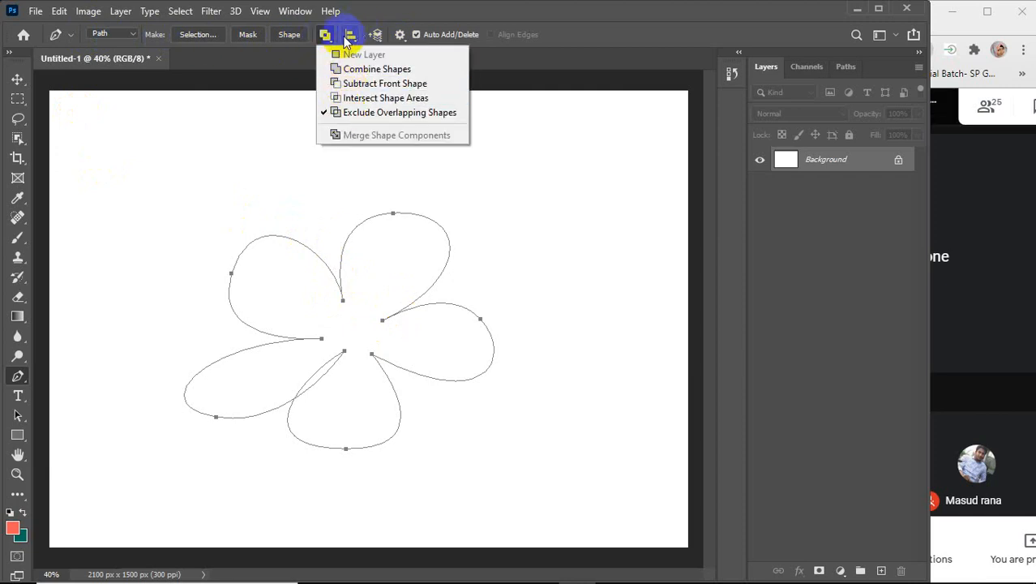
left_click(351, 37)
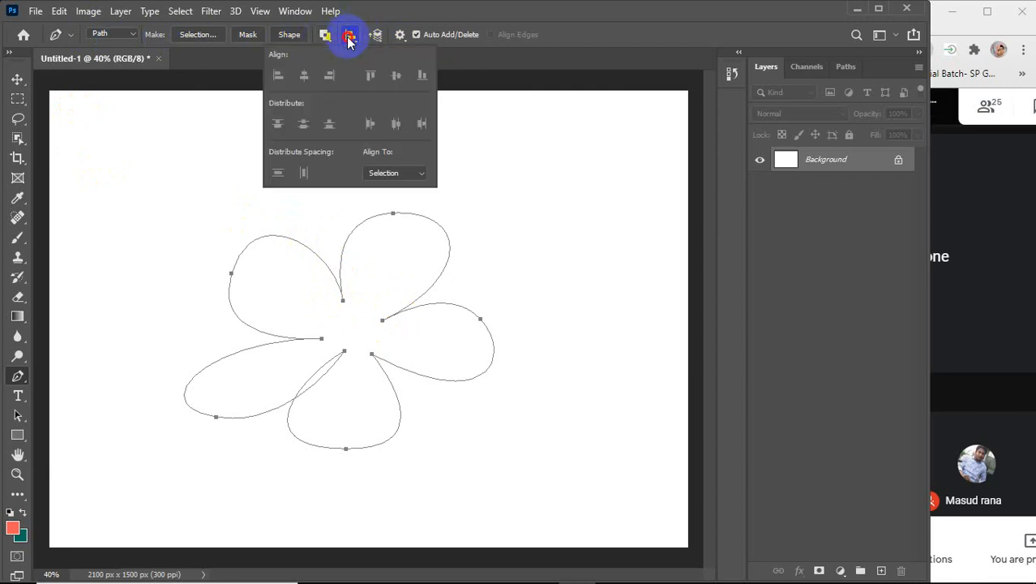
left_click(325, 34)
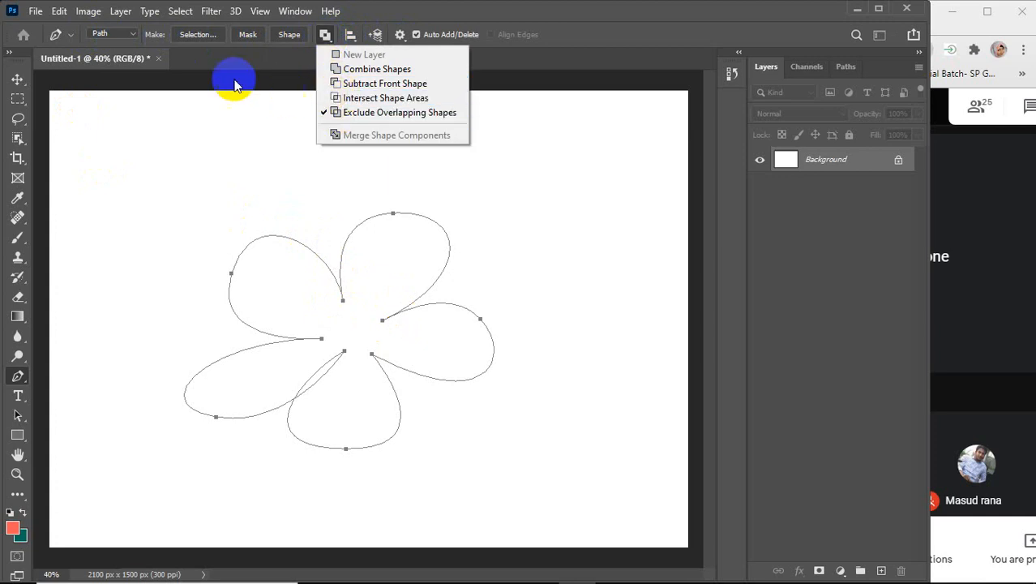
left_click(16, 99)
left_click(15, 100)
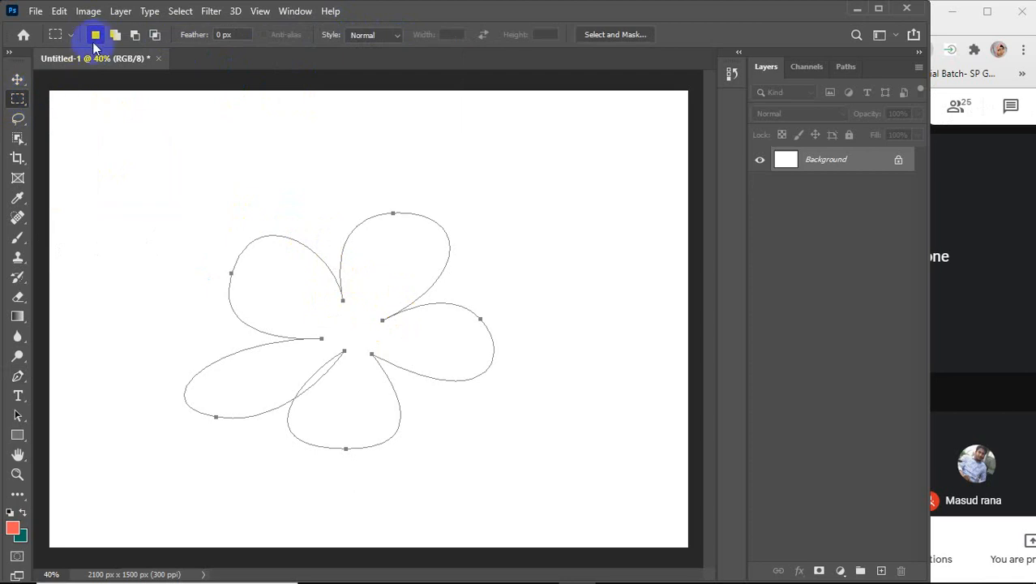
left_click(156, 37)
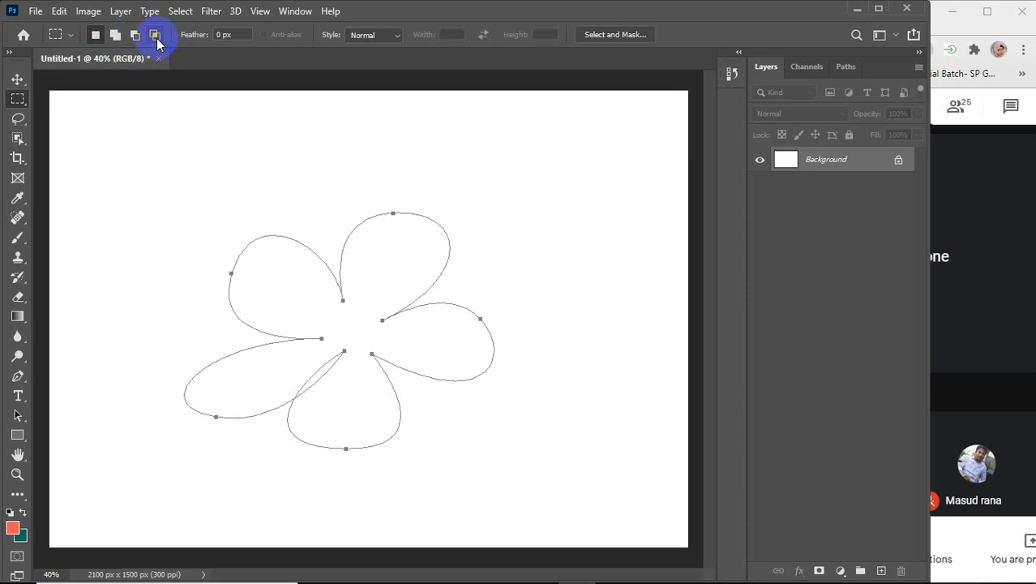
left_click(18, 376)
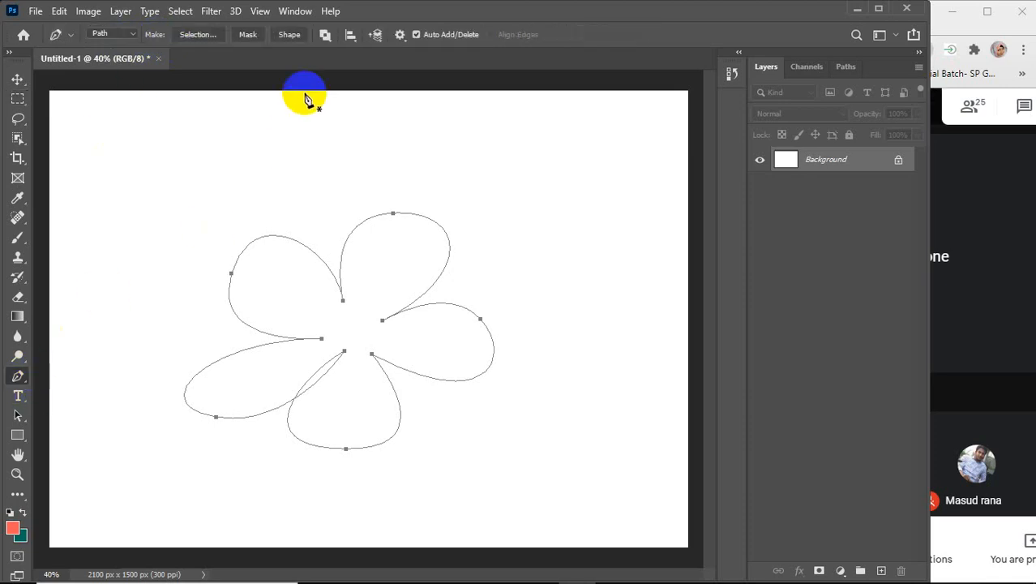
left_click(325, 34)
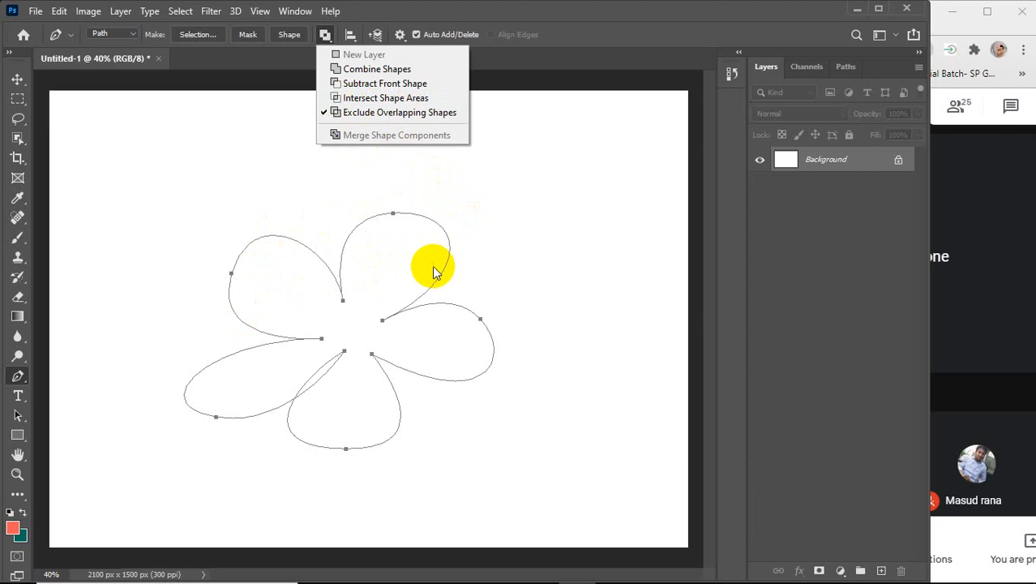
Try drawing a second closed path overlapping the flower's upper and right petals with the Pen tool
left_click(519, 234)
left_click(527, 216)
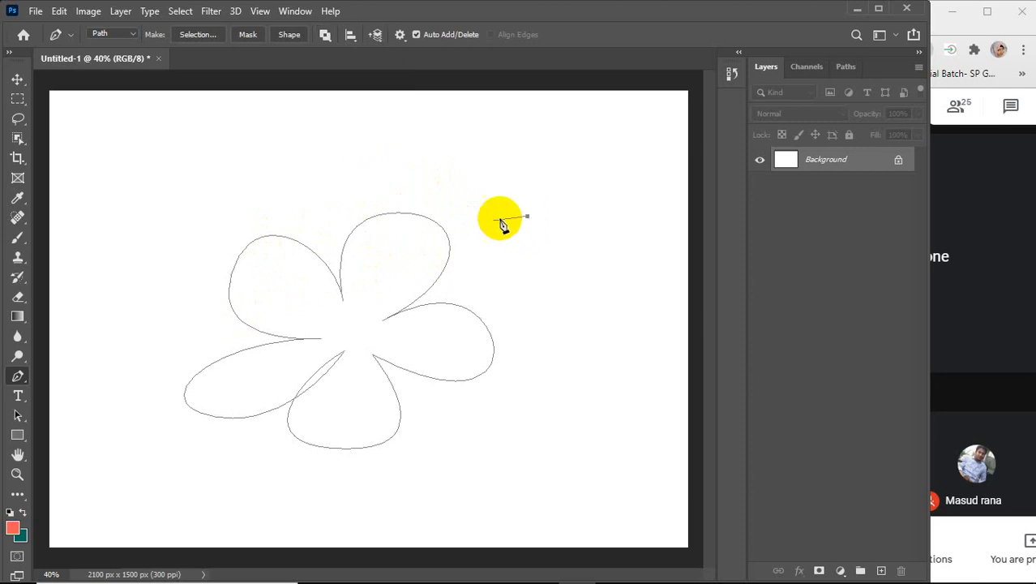
left_click_drag(430, 237, 436, 282)
left_click_drag(504, 322, 540, 268)
left_click_drag(528, 217, 512, 239)
Undo the overlapping path, convert the flower path to a selection and deselect it
left_click(17, 80)
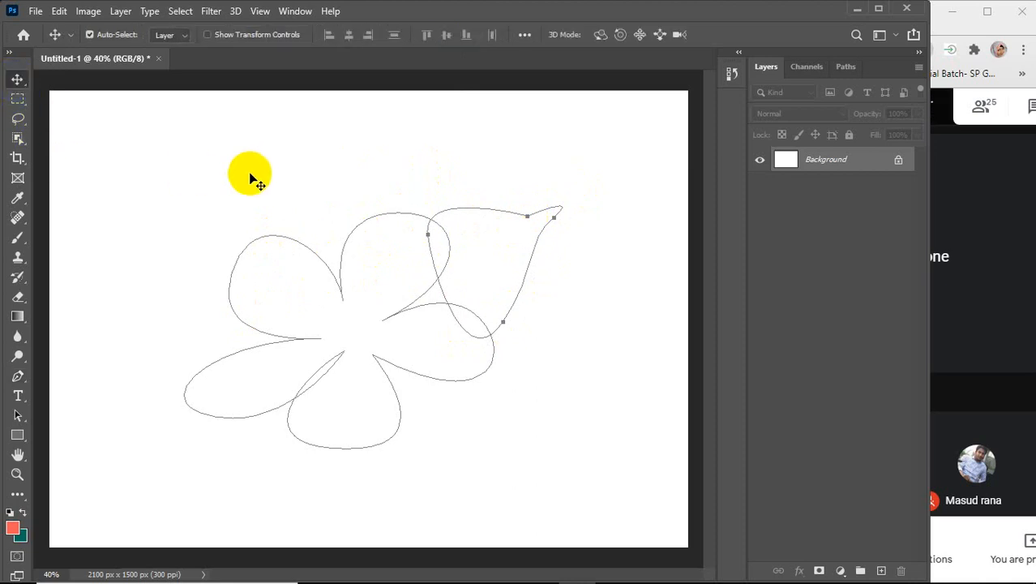
left_click(253, 179)
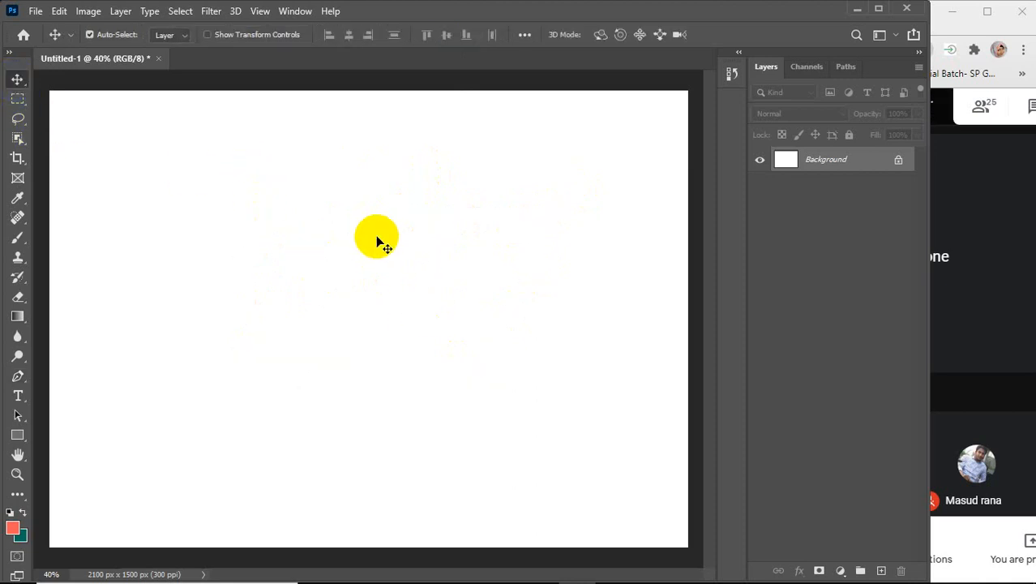
key("ctrl")
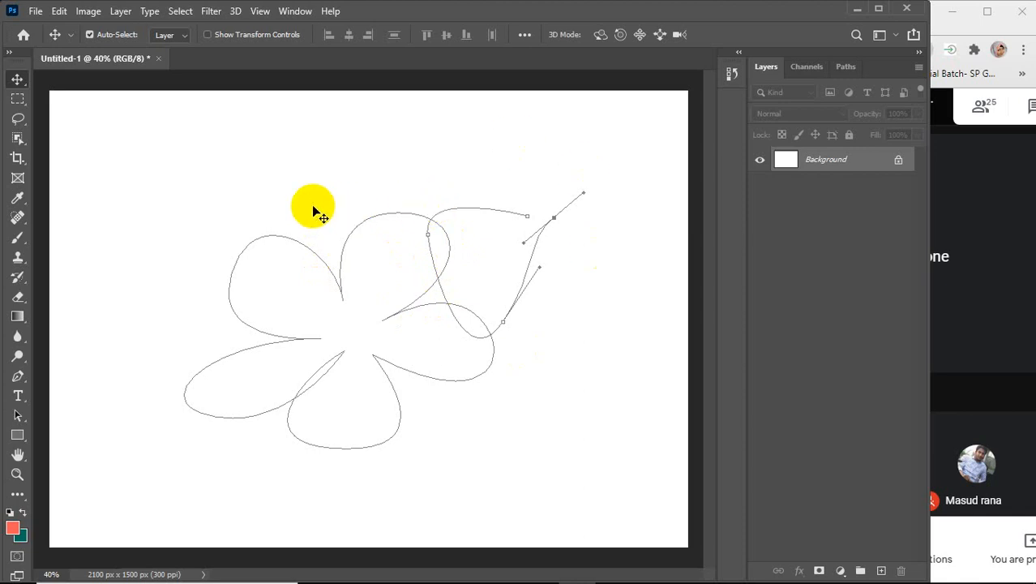
key("ctrl+z")
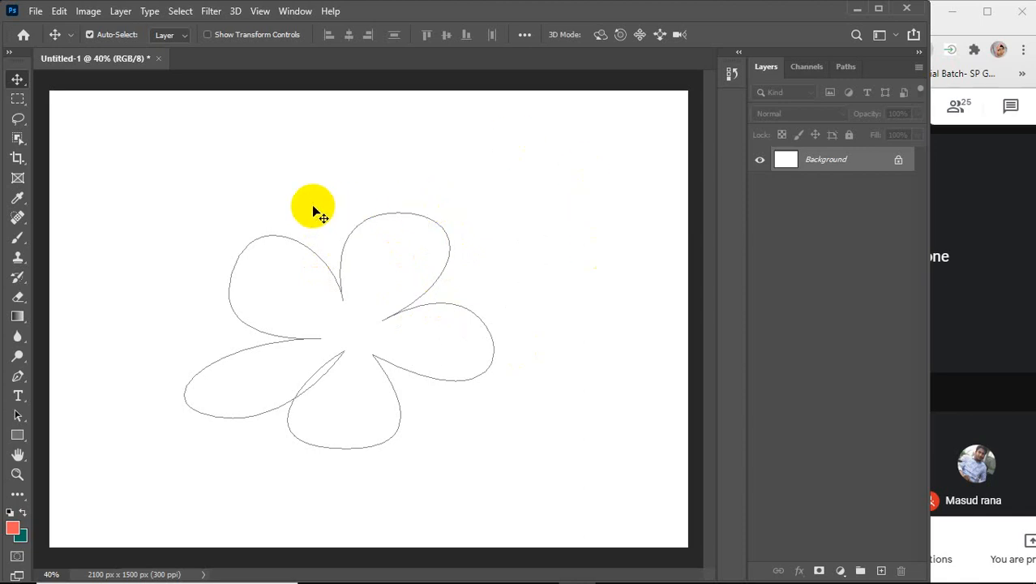
key("ctrl+Return")
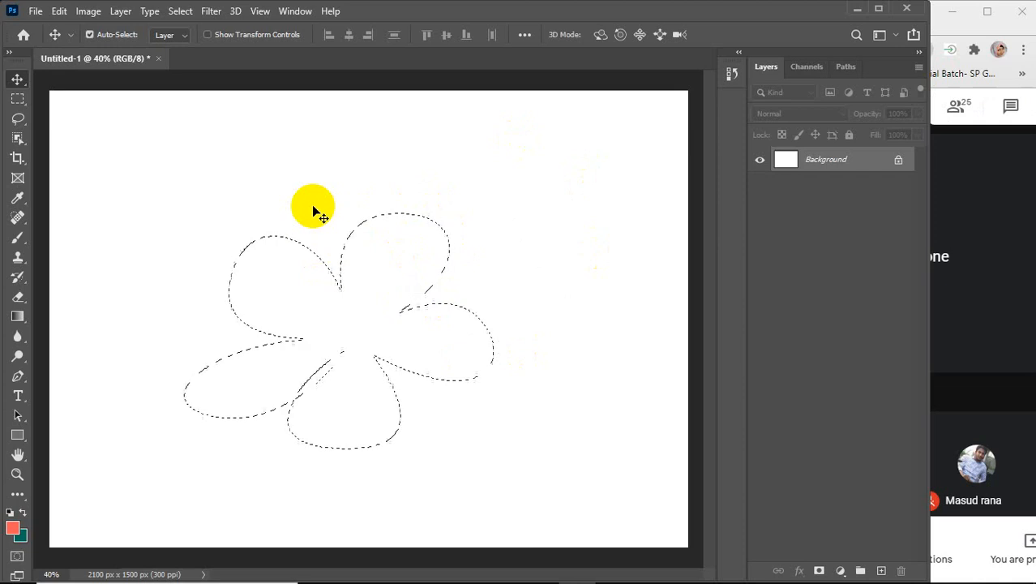
key("ctrl+d")
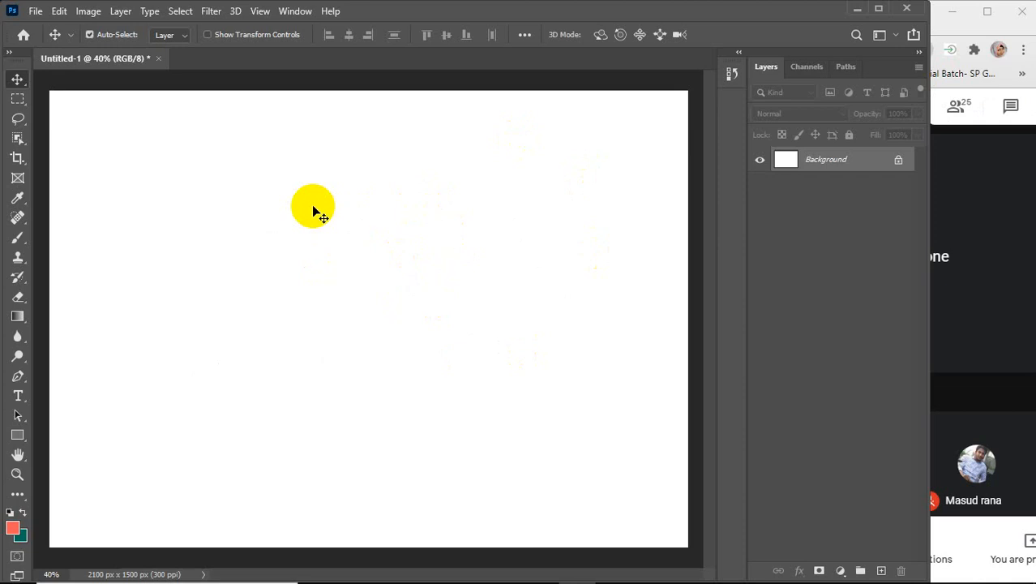
Set the Pen tool's path operation to Combine Shapes and draw a closed rounded path left of the canvas centre
left_click(17, 375)
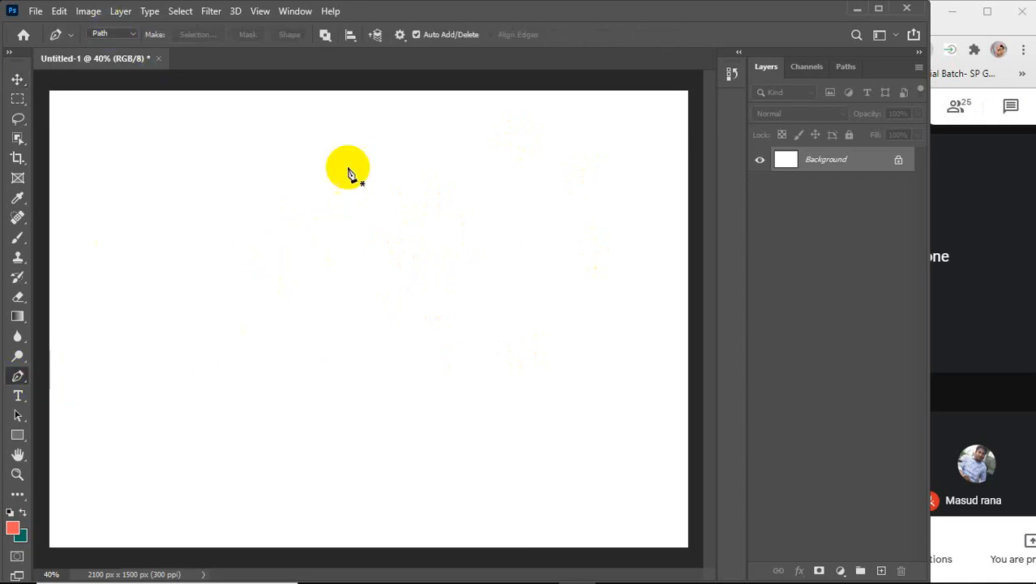
left_click(325, 34)
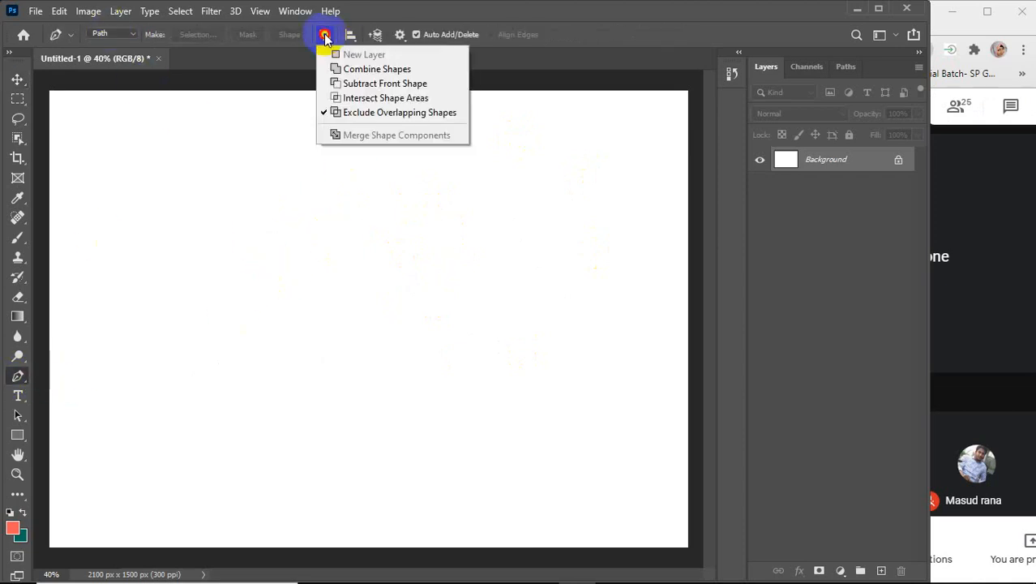
left_click(362, 71)
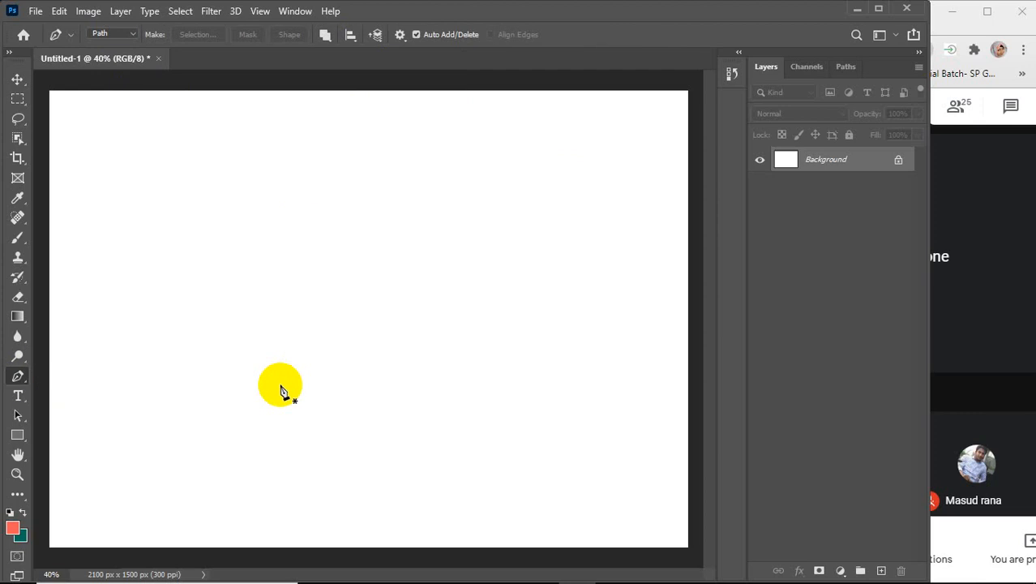
left_click_drag(298, 388, 227, 329)
left_click_drag(237, 274, 387, 261)
left_click_drag(375, 361, 337, 387)
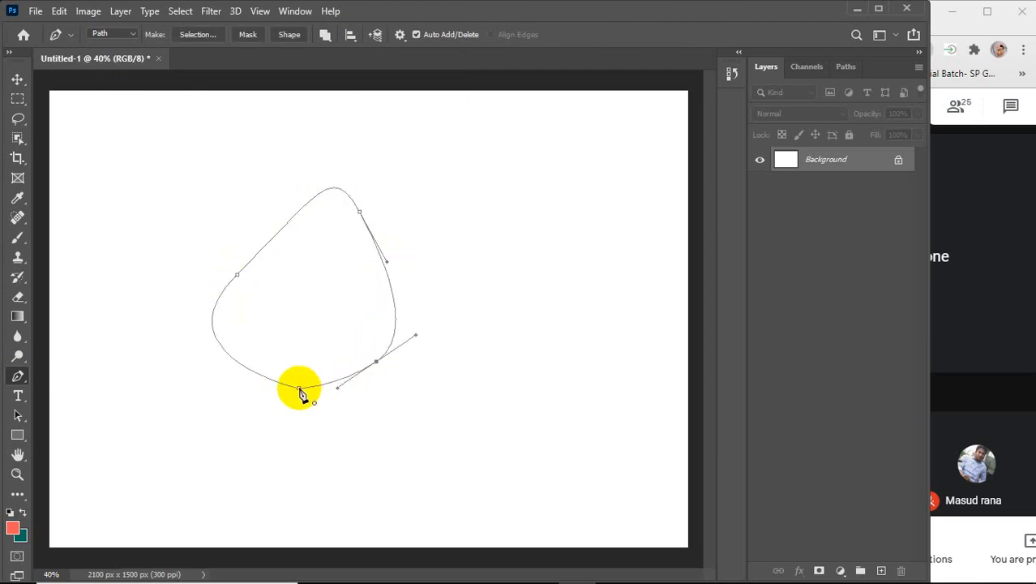
left_click(300, 392)
Draw a second closed curved path overlapping the right side of the first one
left_click(485, 185)
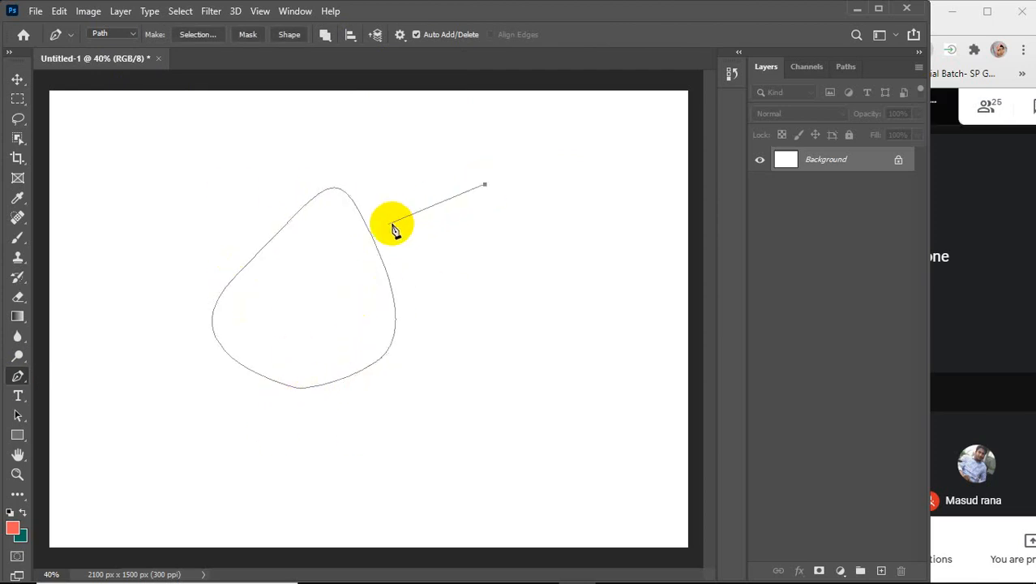
left_click_drag(389, 186, 405, 225)
left_click_drag(333, 286, 364, 313)
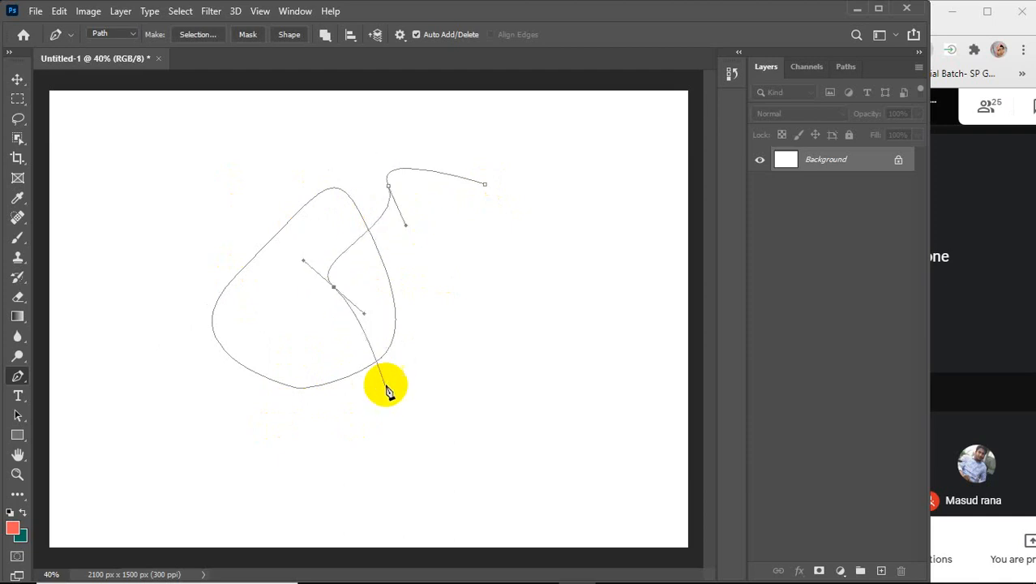
left_click_drag(408, 398, 456, 389)
left_click_drag(513, 318, 522, 279)
left_click_drag(485, 185, 487, 188)
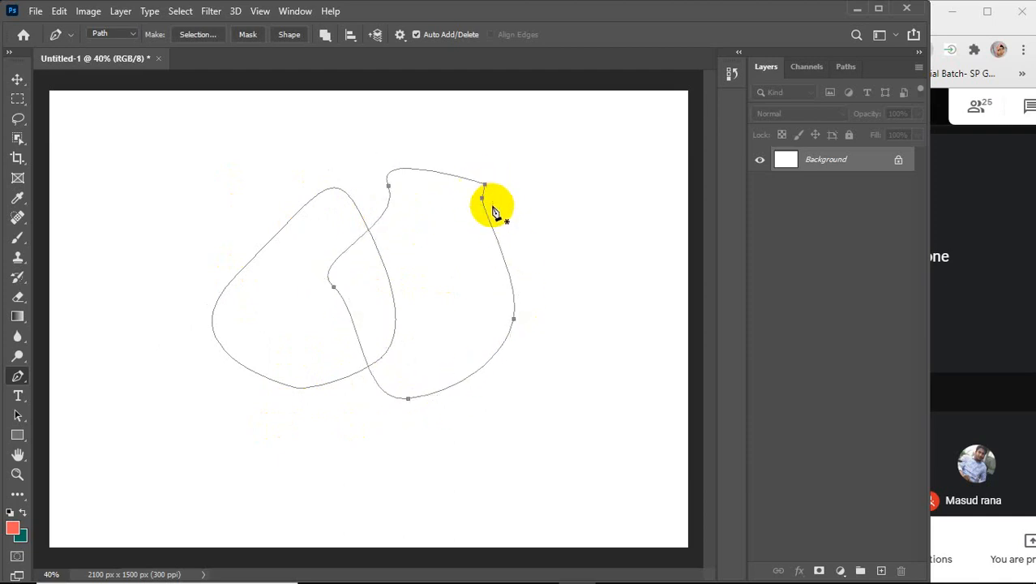
Load the two combined paths as a selection and draw another closed path overlapping its right edge
key("ctrl+Return")
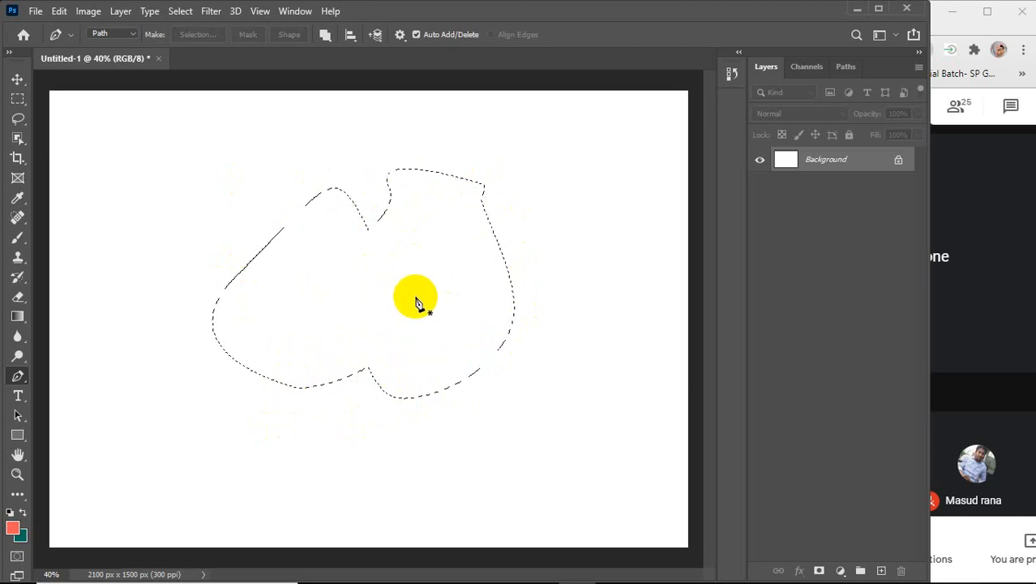
left_click(608, 216)
left_click_drag(484, 240, 486, 267)
left_click_drag(449, 375, 467, 390)
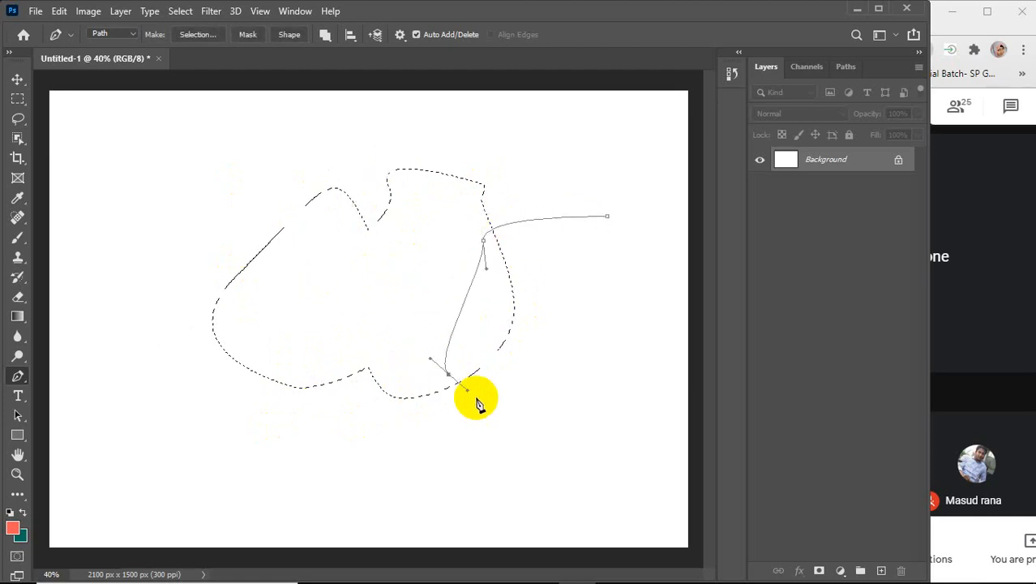
left_click_drag(529, 423, 576, 399)
left_click_drag(618, 318, 614, 269)
left_click(607, 217)
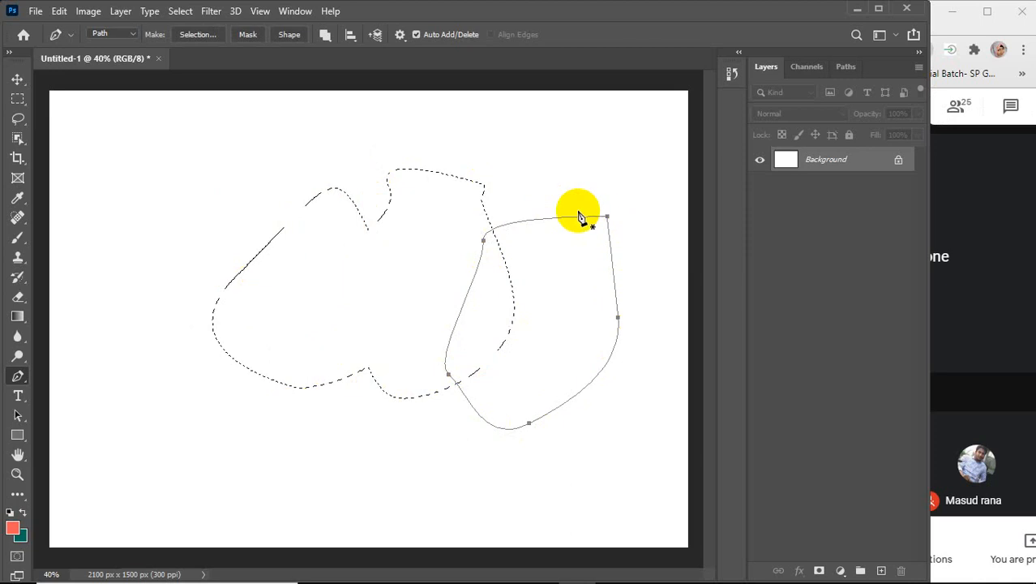
Try loading the new path as a selection, and undo back to the two overlapping paths
key("ctrl+Return")
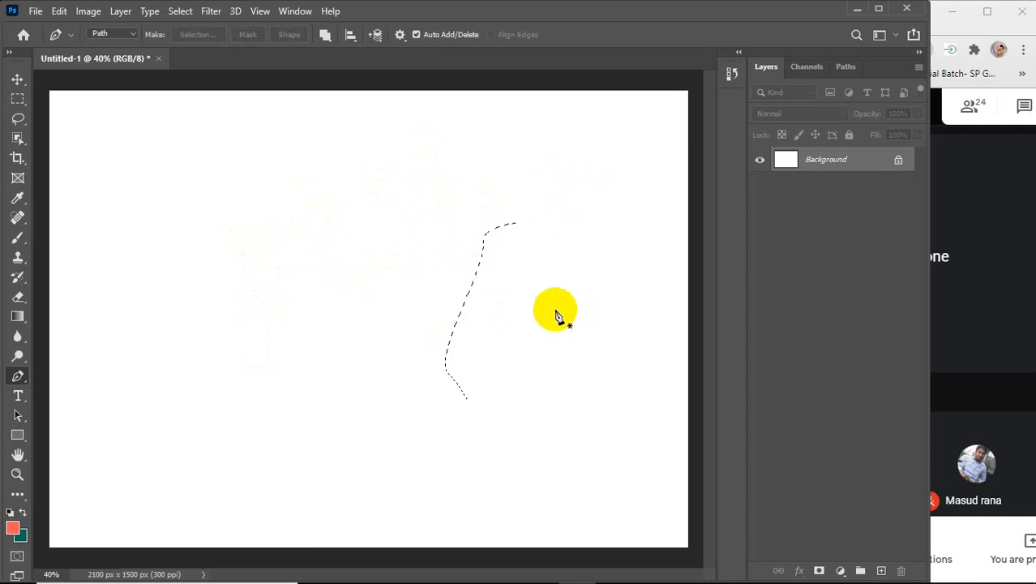
key("ctrl+z")
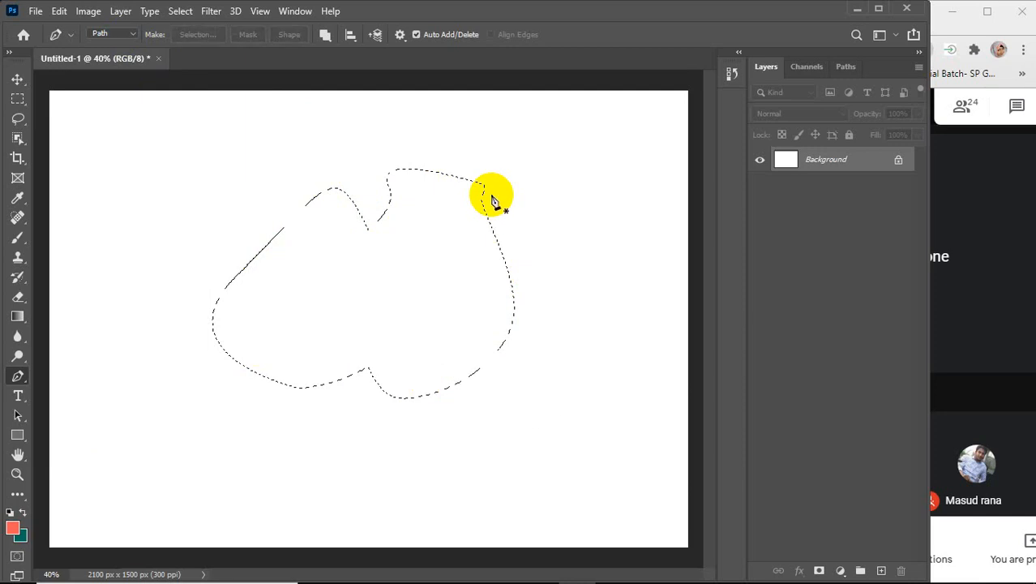
key("ctrl+z")
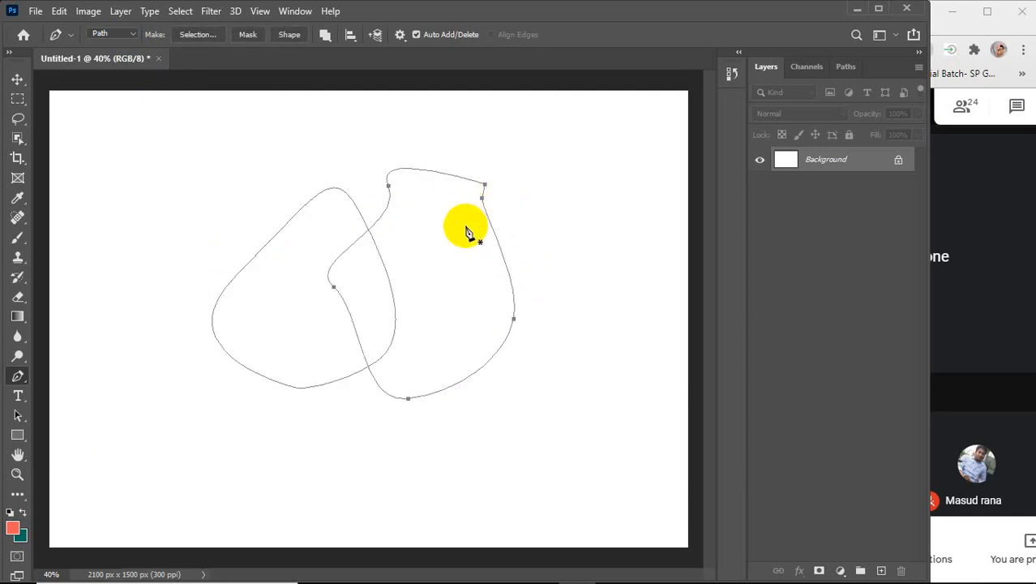
Draw a third closed curved path overlapping the right side of the second one
left_click(580, 228)
left_click_drag(459, 241, 462, 330)
left_click_drag(487, 411, 530, 414)
left_click_drag(595, 331, 615, 279)
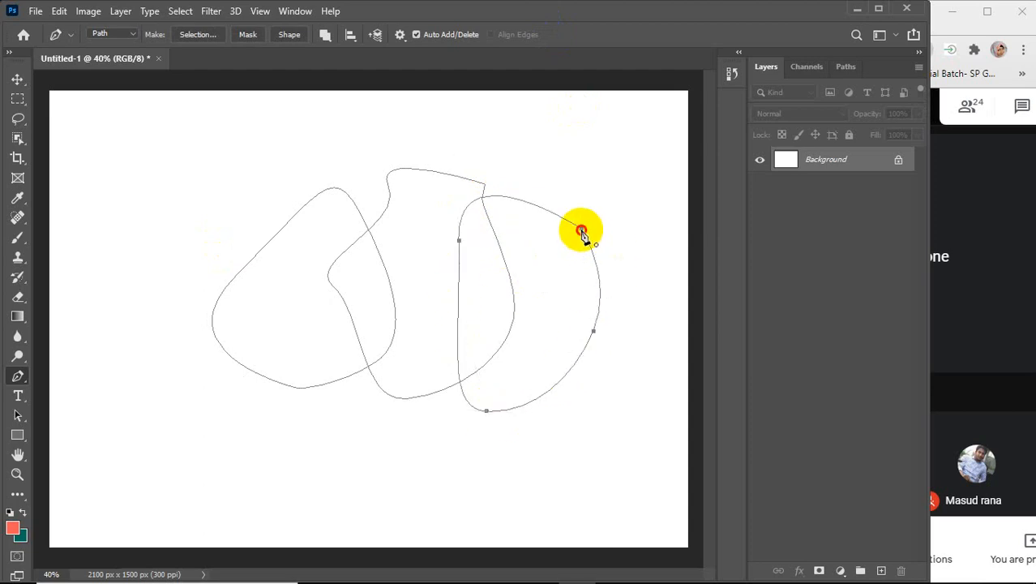
left_click(581, 229)
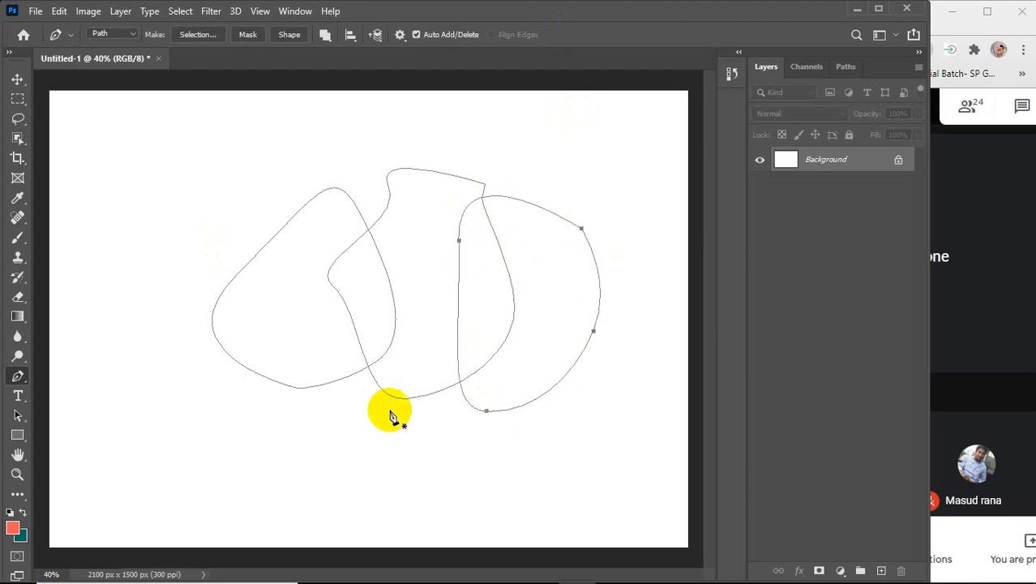
Draw a fourth closed curved path overlapping the lower parts of the first and second paths
left_click_drag(264, 396, 286, 343)
left_click_drag(319, 327, 380, 323)
left_click_drag(409, 345, 414, 380)
left_click_drag(388, 429, 374, 455)
left_click(307, 486)
Draw a fifth closed path overlapping the lower ends of the other paths, and load all the combined paths as a selection
left_click(451, 509)
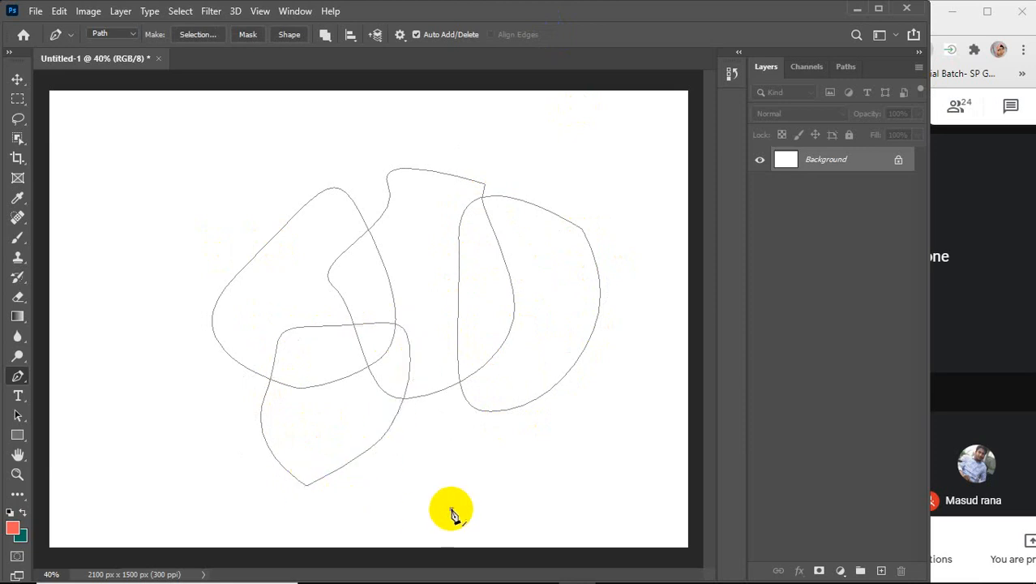
left_click_drag(387, 378, 389, 360)
left_click_drag(429, 334, 511, 355)
left_click_drag(529, 391, 532, 415)
left_click_drag(517, 449, 499, 466)
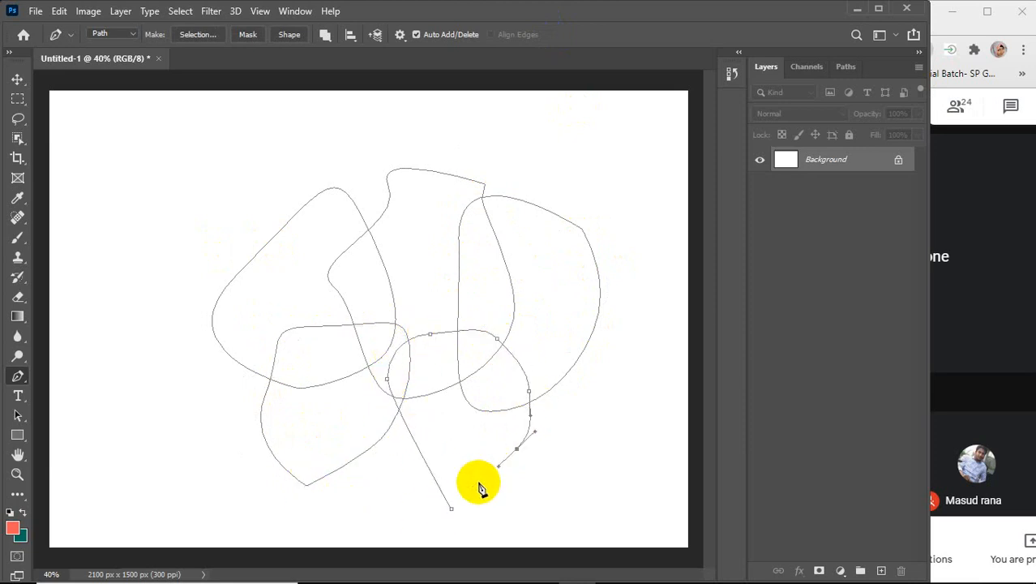
left_click(452, 509)
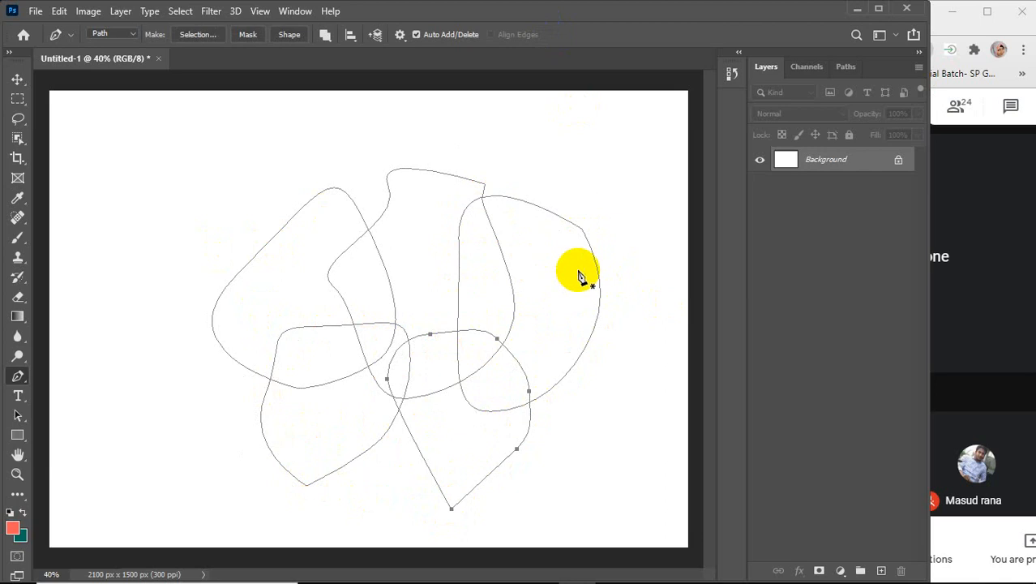
key("ctrl+Return")
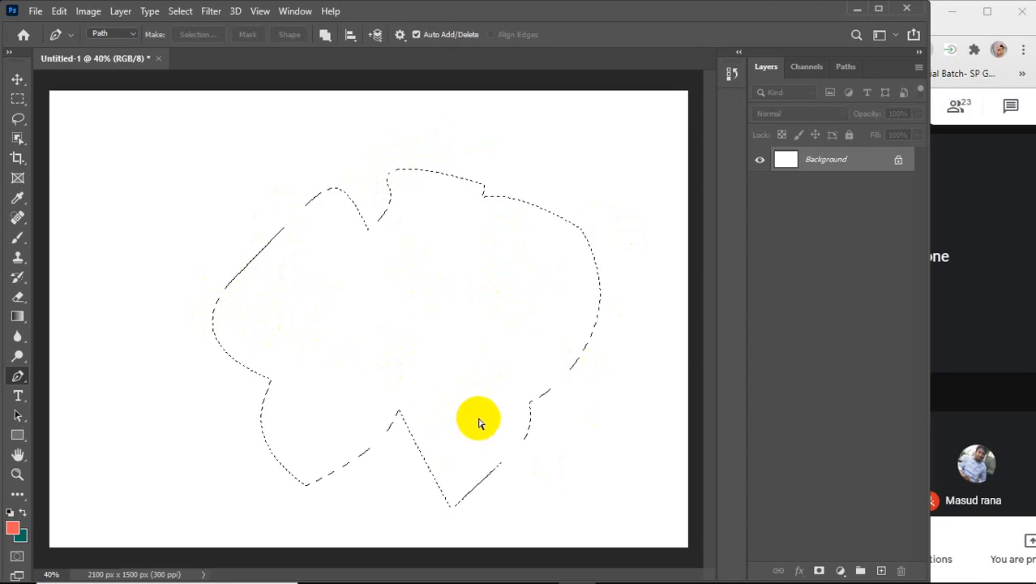
key("ctrl+d")
Set the path operation to Subtract Front Shape and draw a closed curved path on the empty canvas
left_click(327, 37)
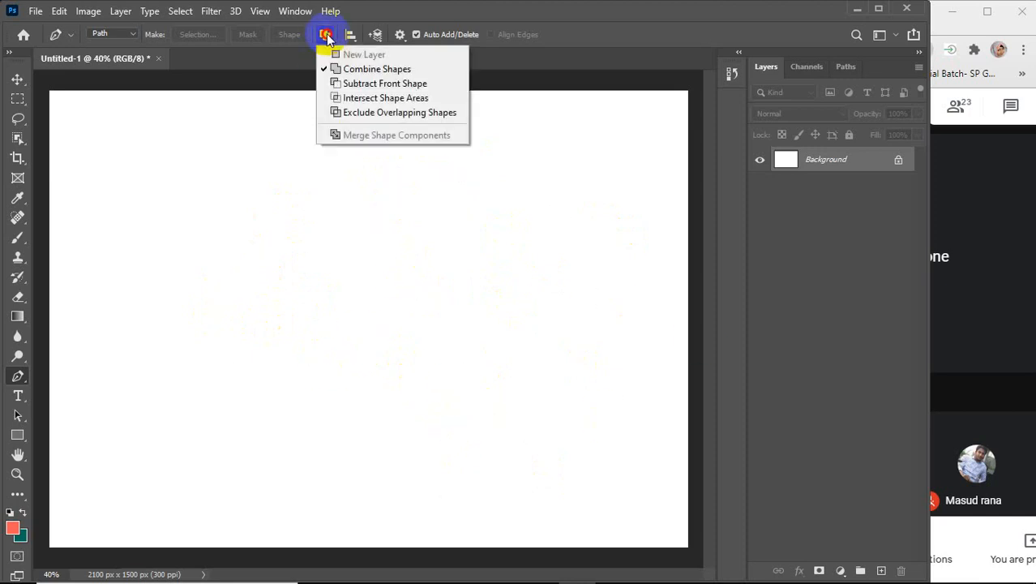
left_click(370, 85)
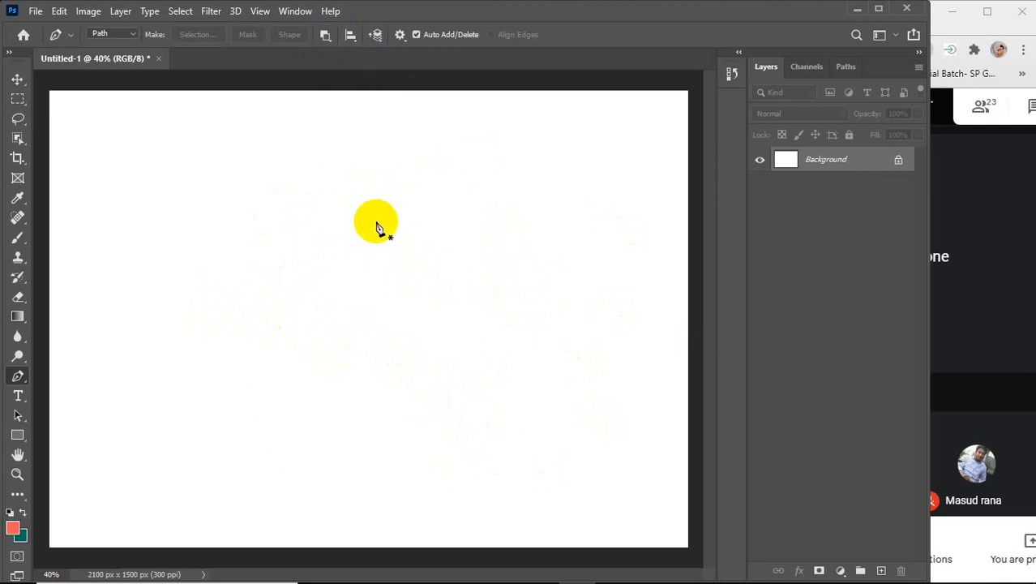
left_click(401, 220)
left_click_drag(290, 199, 232, 224)
left_click_drag(192, 300, 231, 340)
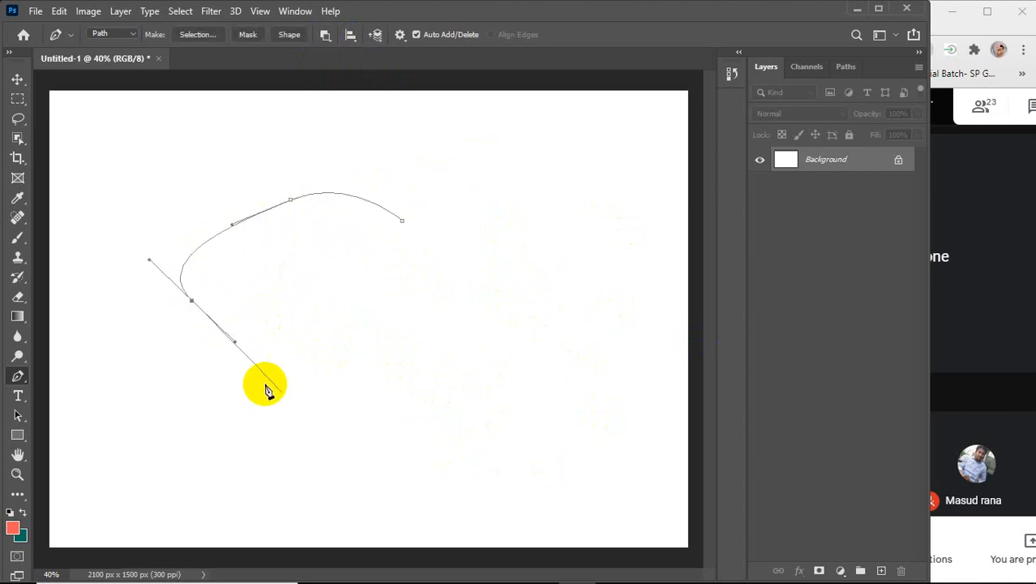
left_click_drag(322, 428, 375, 427)
left_click_drag(463, 395, 481, 349)
left_click_drag(479, 294, 481, 258)
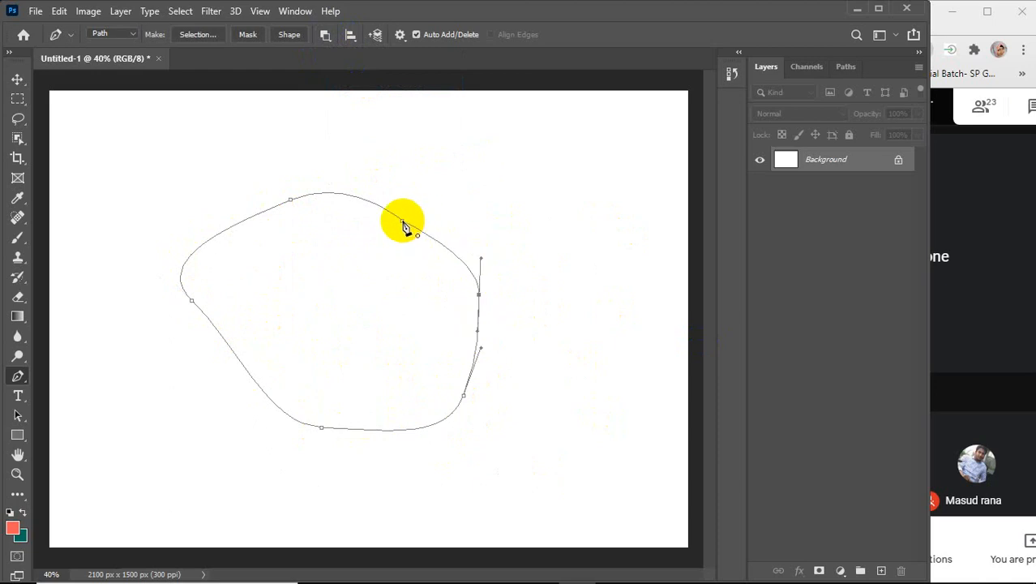
left_click(403, 220)
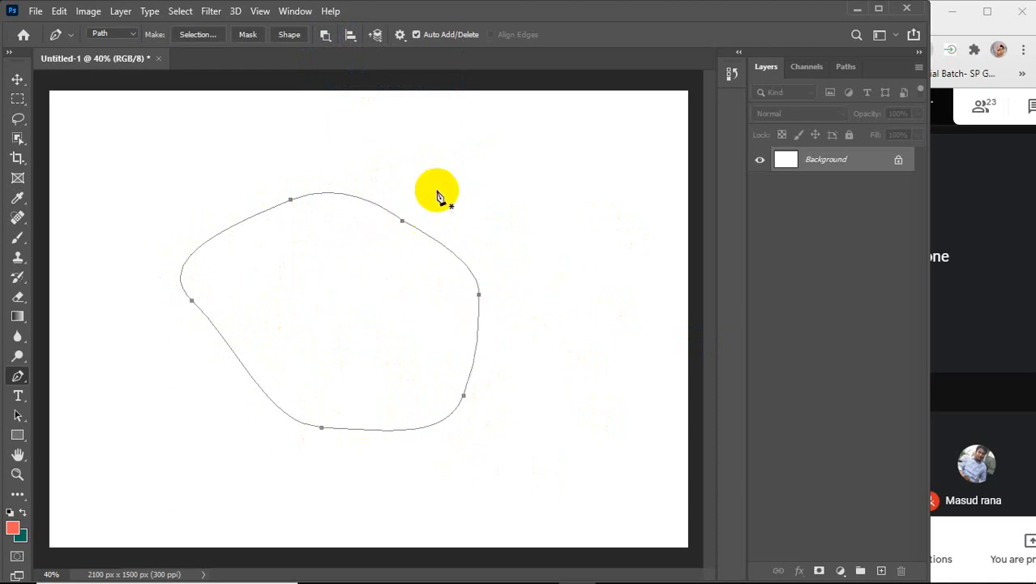
Draw a second closed path with a sharp upper corner overlapping the right side of the first one
left_click(532, 177)
left_click_drag(380, 270, 380, 350)
left_click_drag(426, 449, 467, 451)
left_click_drag(574, 334, 558, 277)
left_click(532, 177)
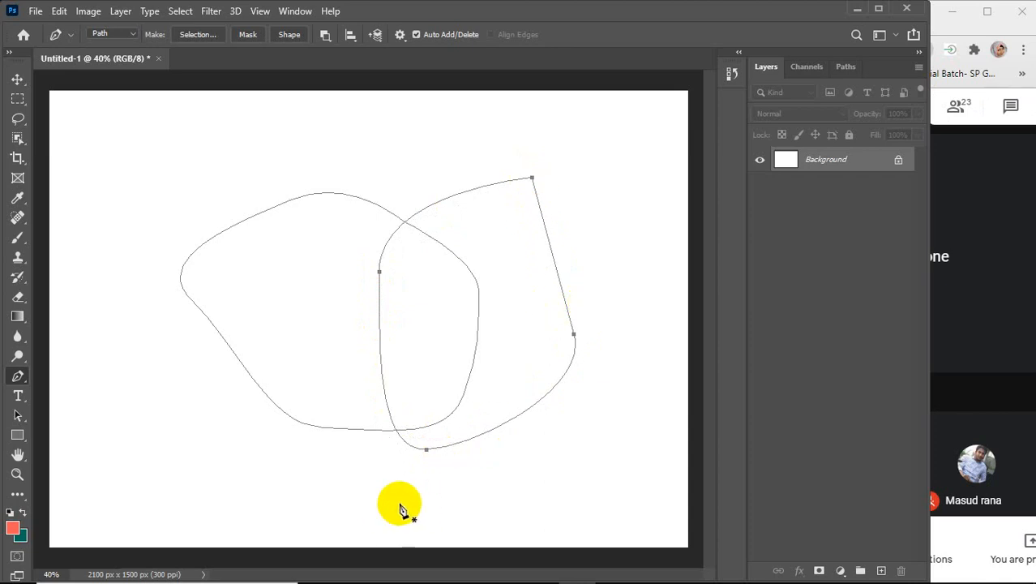
Load the two subtracting paths as a selection and invert it before deselecting
key("ctrl+Return")
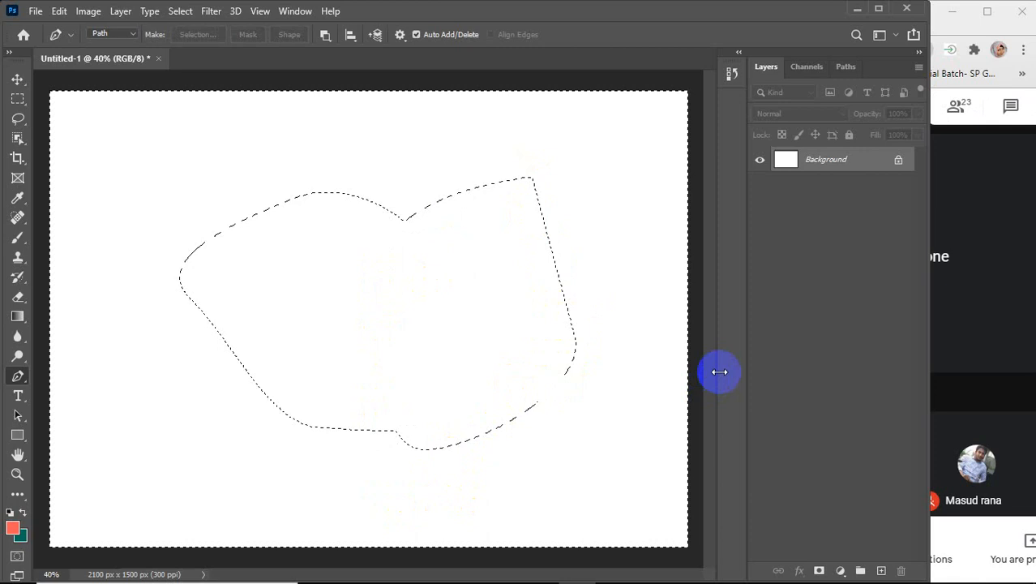
key("ctrl+shift+i")
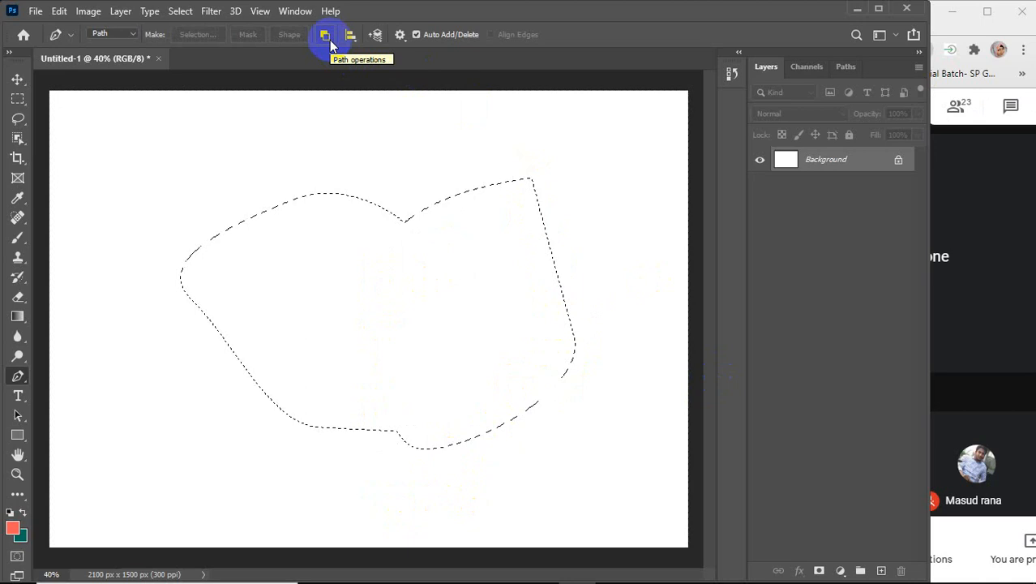
key("ctrl+d")
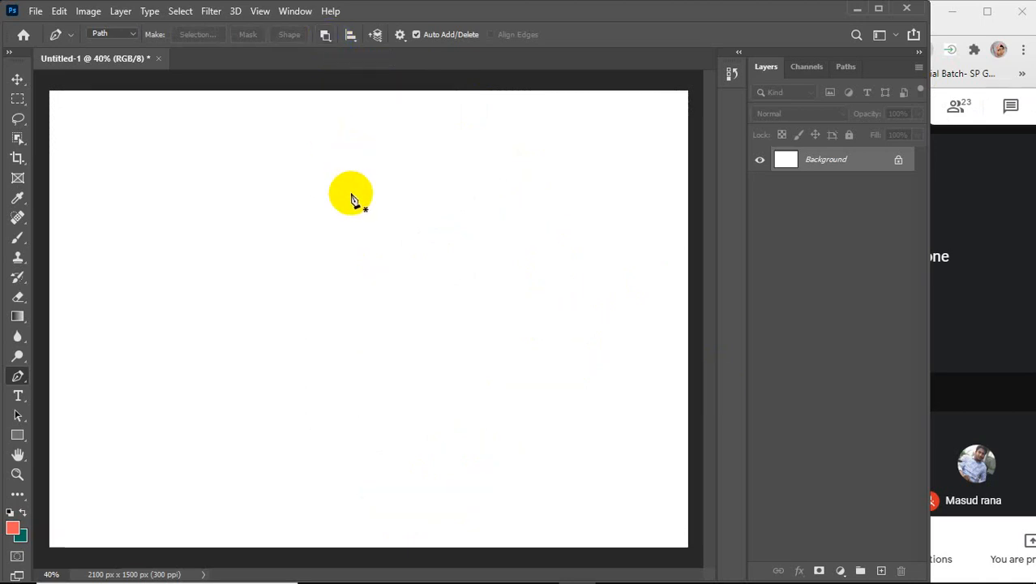
Draw a new closed rounded path in the middle of the canvas with the path operation set to Subtract Front Shape
left_click(370, 195)
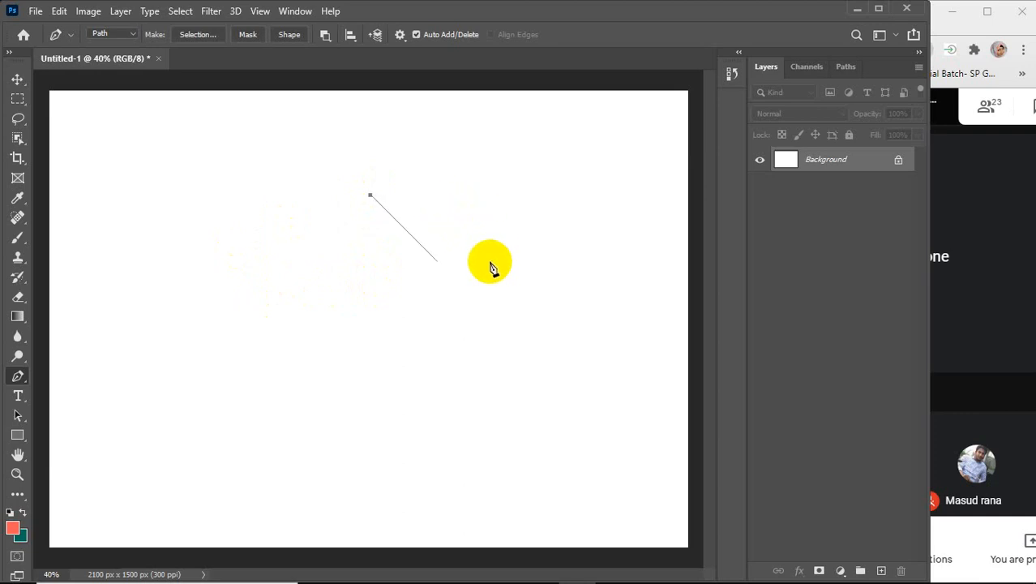
left_click_drag(491, 260, 546, 315)
mouse_move(546, 352)
left_mouse_down()
mouse_move(539, 373)
mouse_move(514, 338)
mouse_move(527, 355)
left_mouse_up()
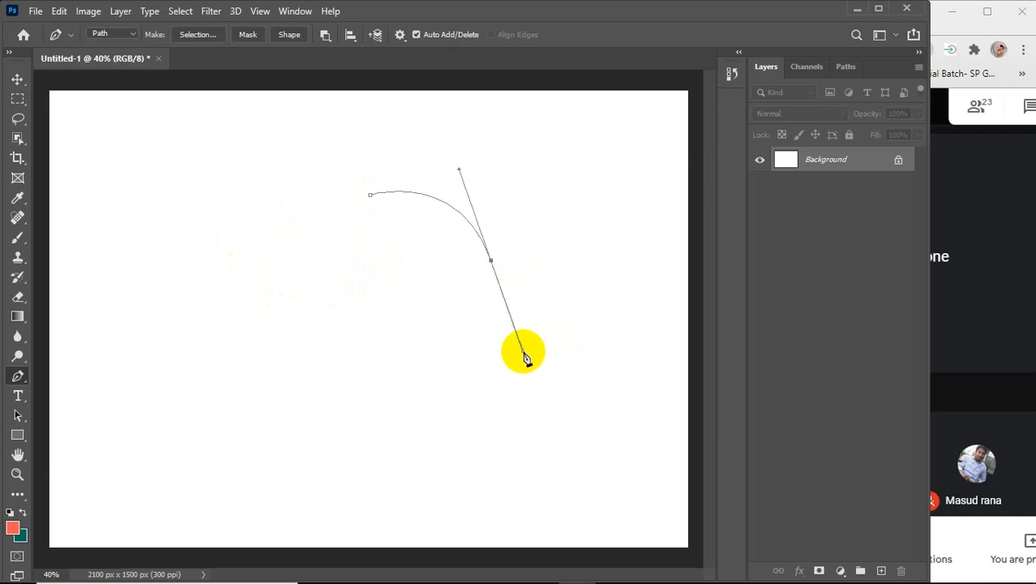
left_click_drag(370, 389, 331, 344)
left_click_drag(273, 292, 284, 270)
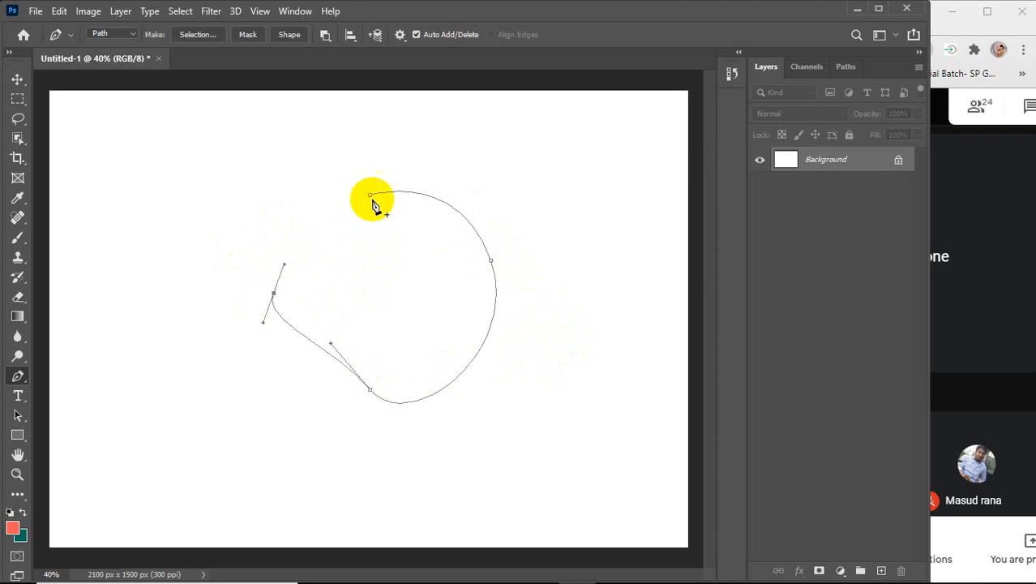
left_click_drag(370, 195, 456, 196)
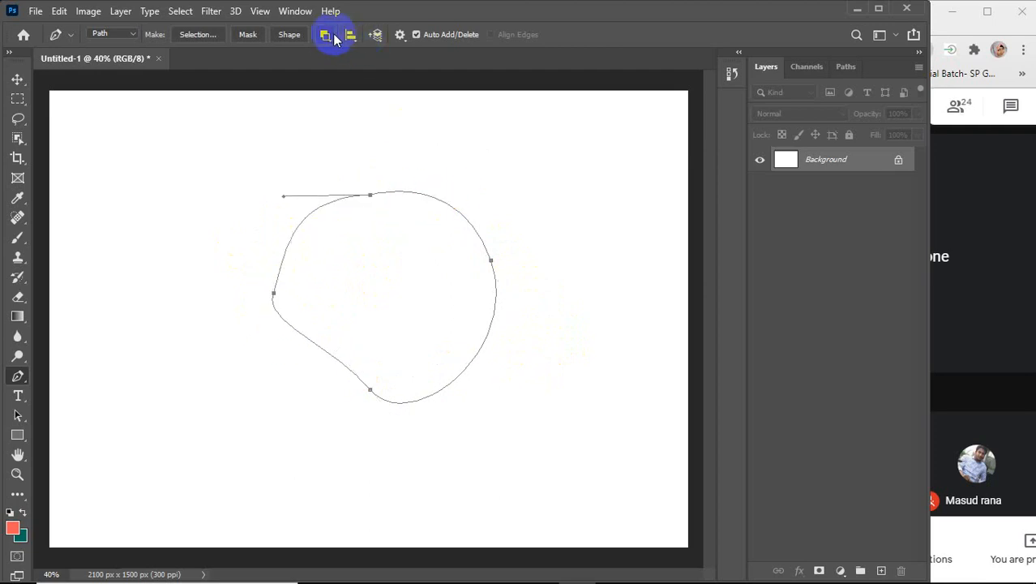
left_click(325, 35)
left_click(348, 85)
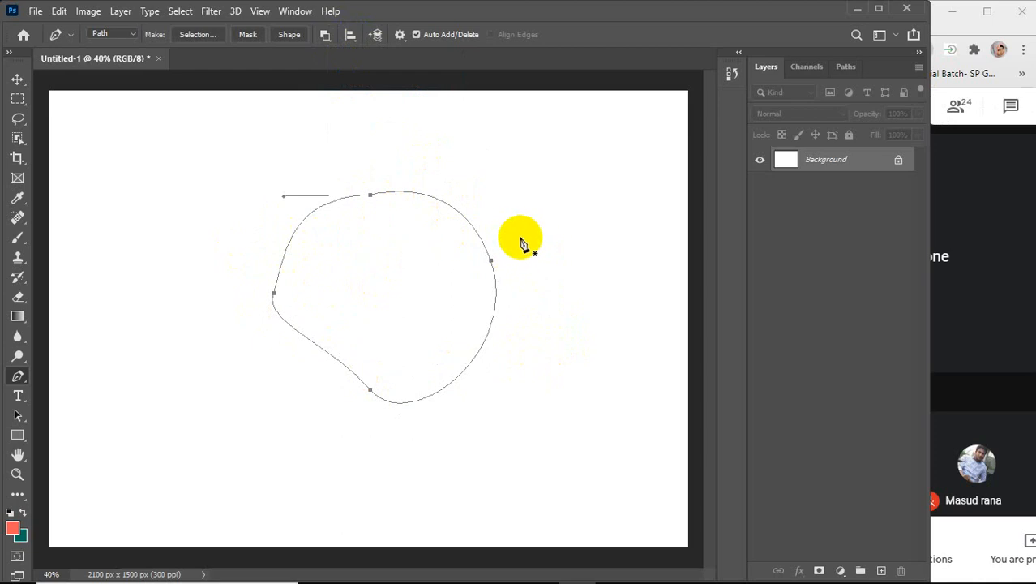
Add a new layer and draw a second closed curved path overlapping the right side of the rounded one
left_click(881, 571)
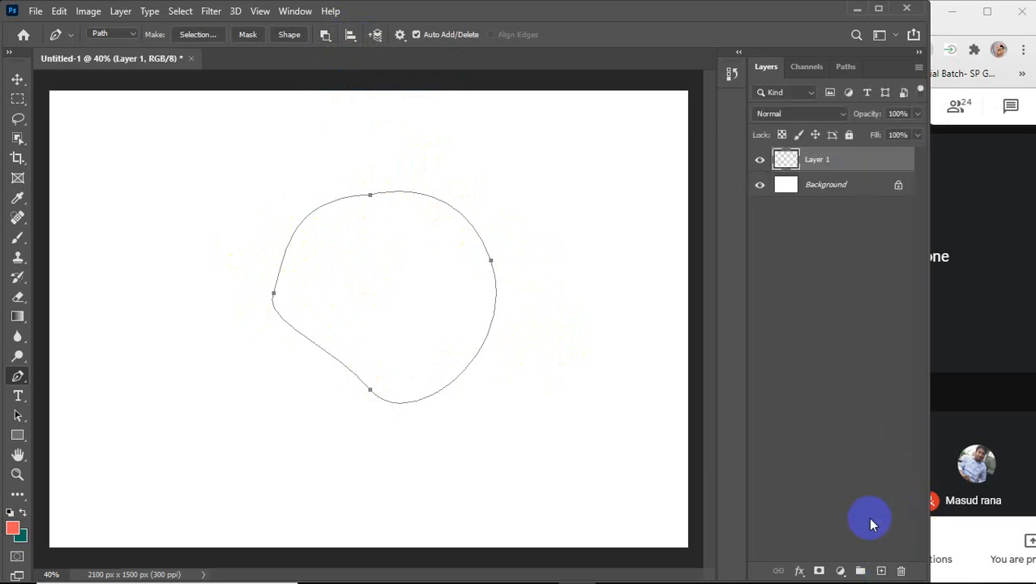
left_click_drag(525, 193, 507, 201)
left_click_drag(403, 256, 433, 323)
left_click_drag(479, 407, 527, 399)
left_click_drag(579, 295, 581, 249)
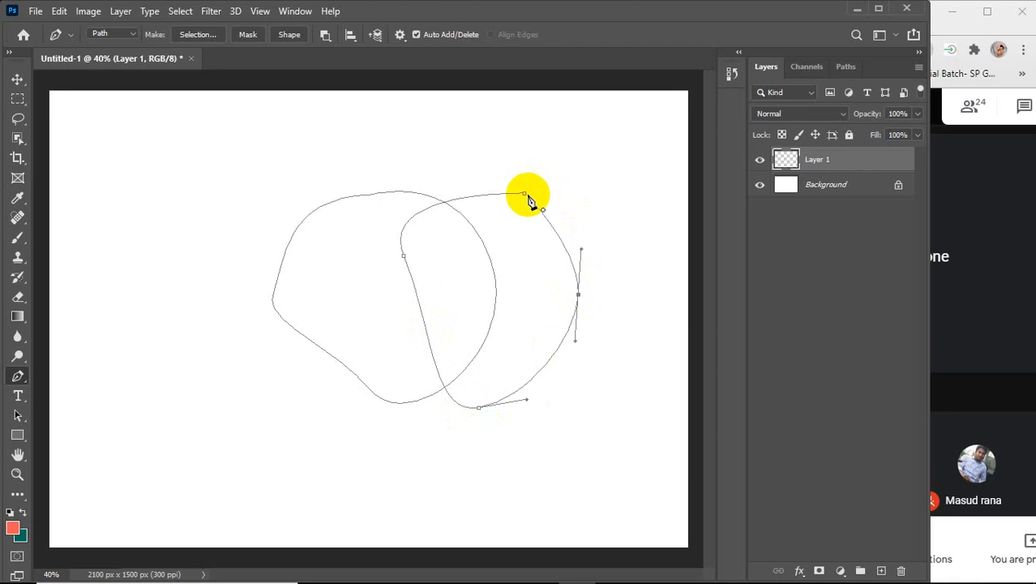
left_click_drag(515, 188, 452, 146)
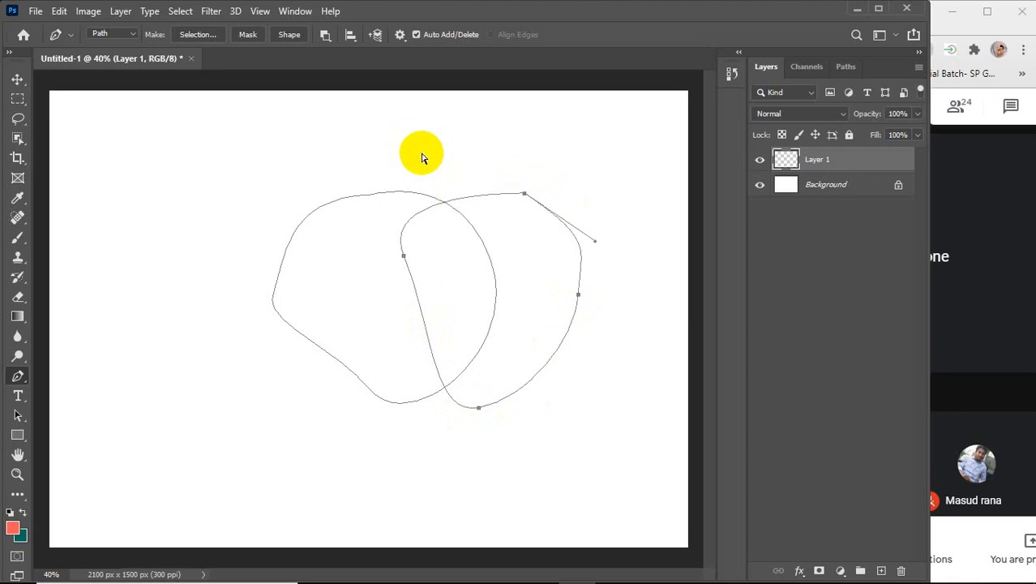
Load the two overlapping paths as a selection and invert that selection
key("ctrl+Return")
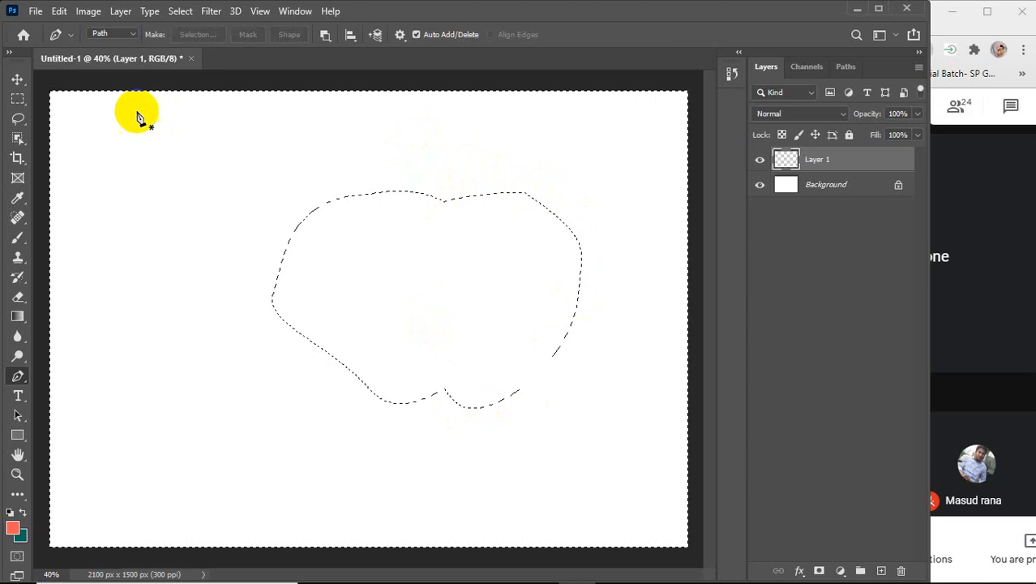
left_click(89, 13)
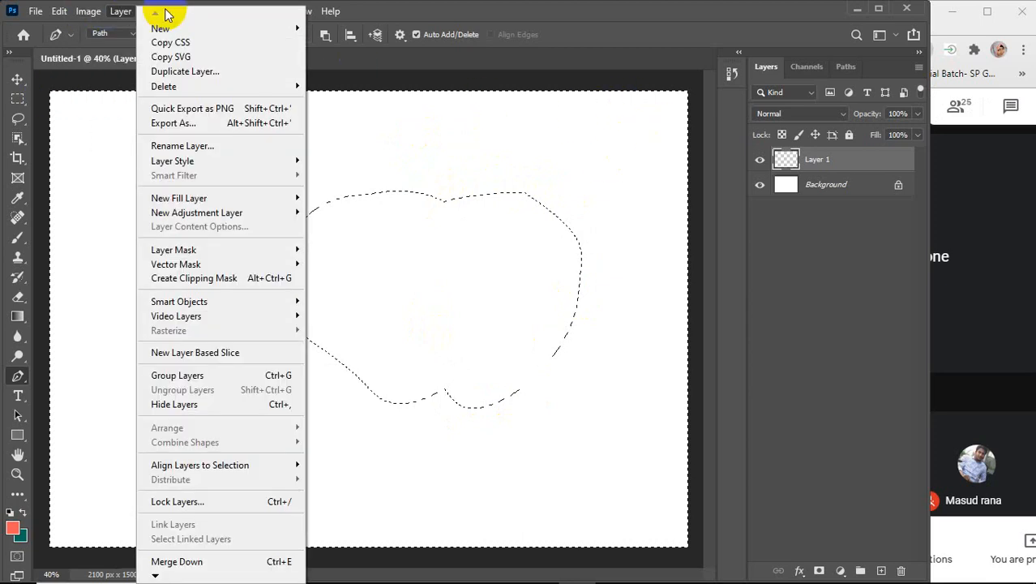
left_click(329, 63)
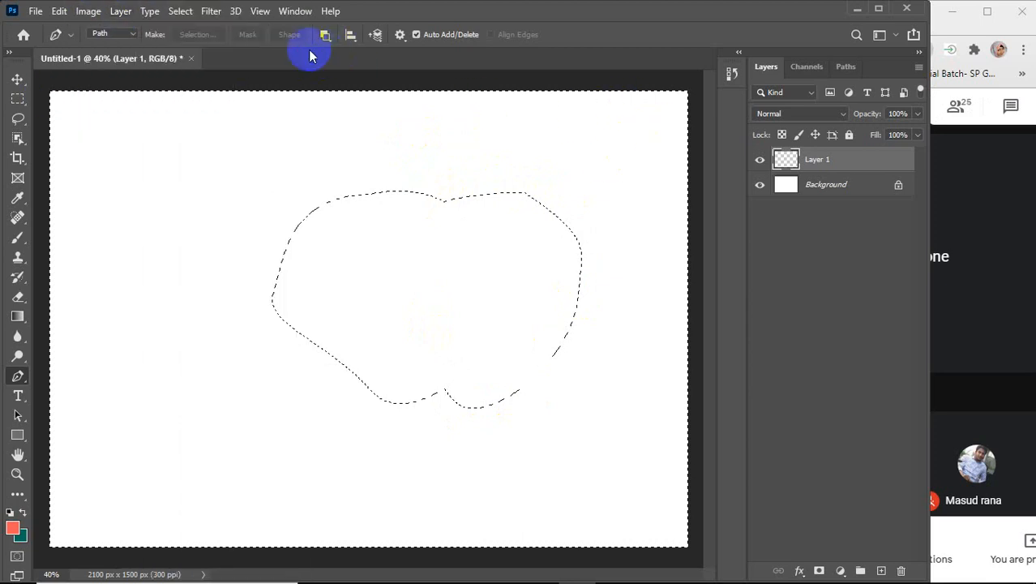
left_click(183, 12)
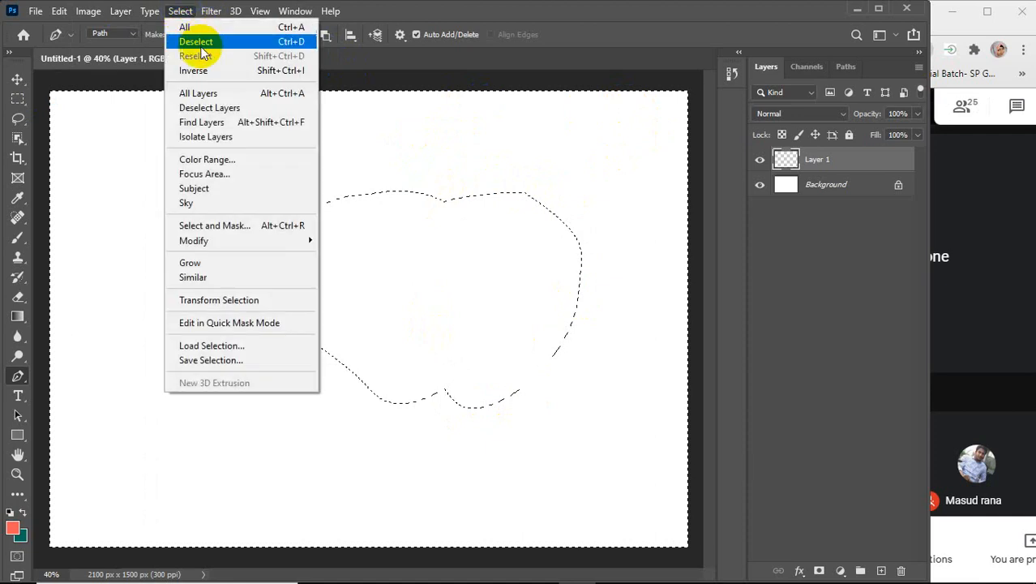
left_click(202, 72)
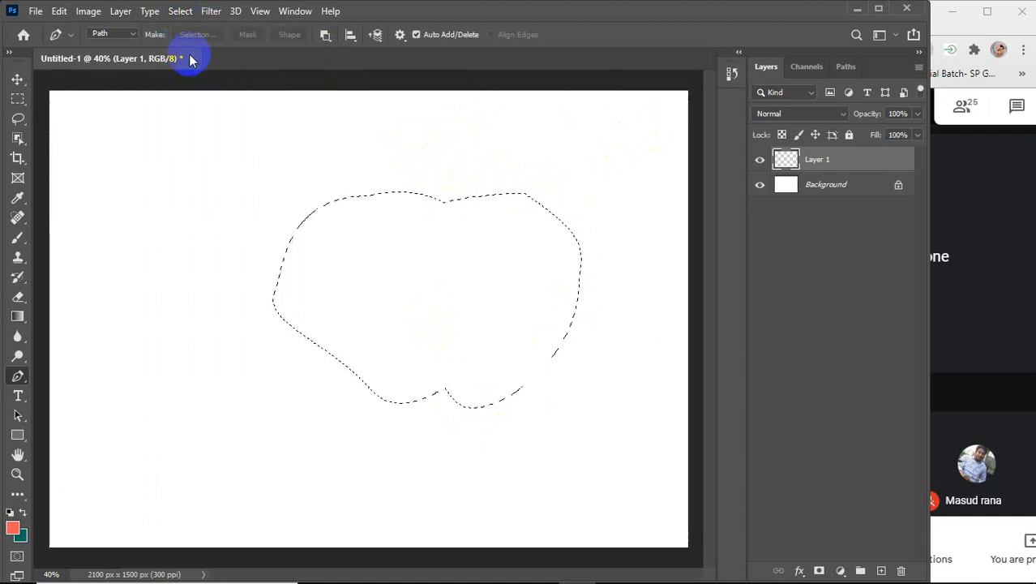
Invert the selection two more times and clear it from the canvas
left_click(180, 12)
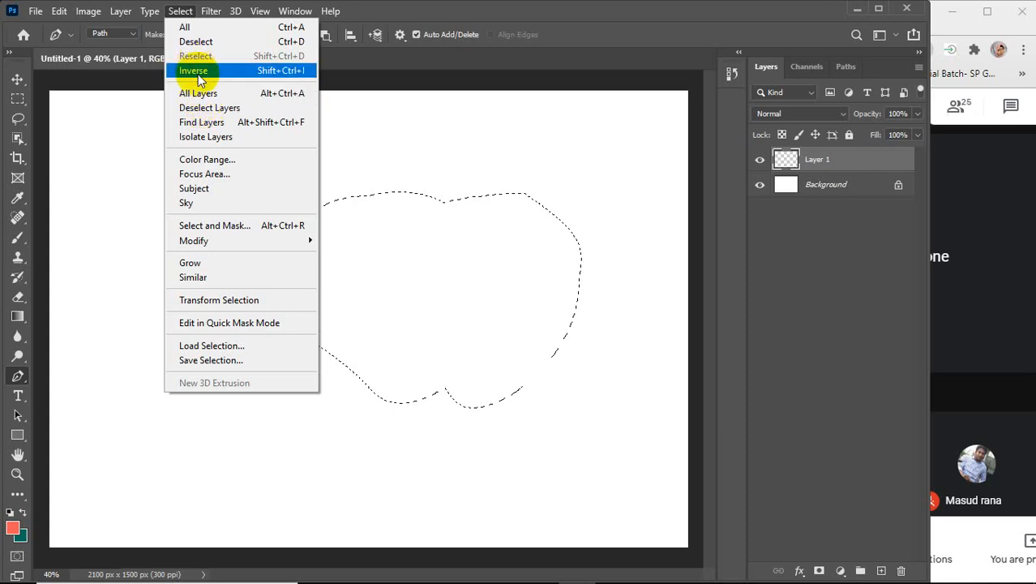
left_click(198, 73)
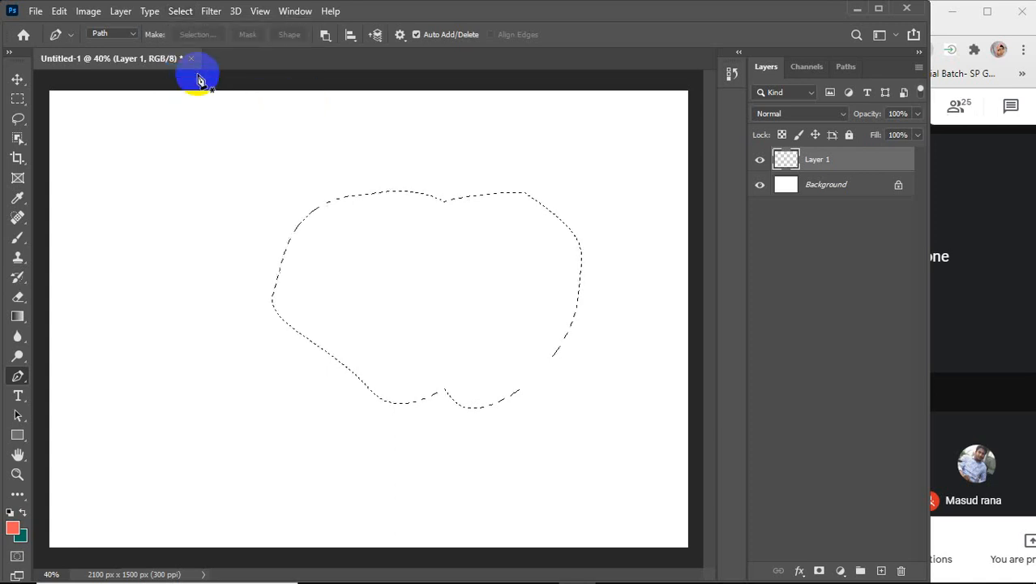
left_click(181, 10)
left_click(195, 73)
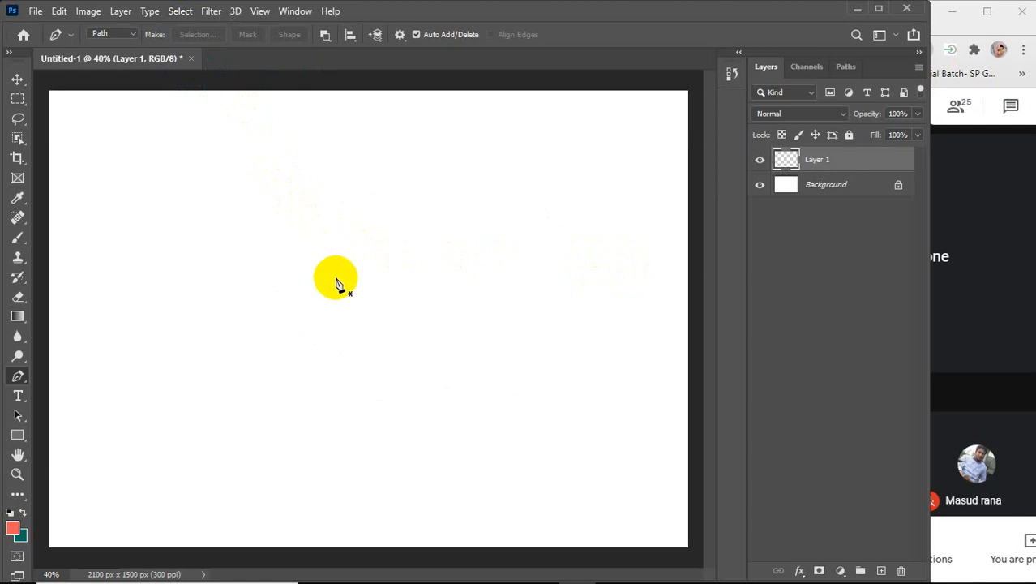
Start a new curved path near the centre of the canvas, curving down to the left
left_click(375, 223)
left_click_drag(287, 261, 282, 332)
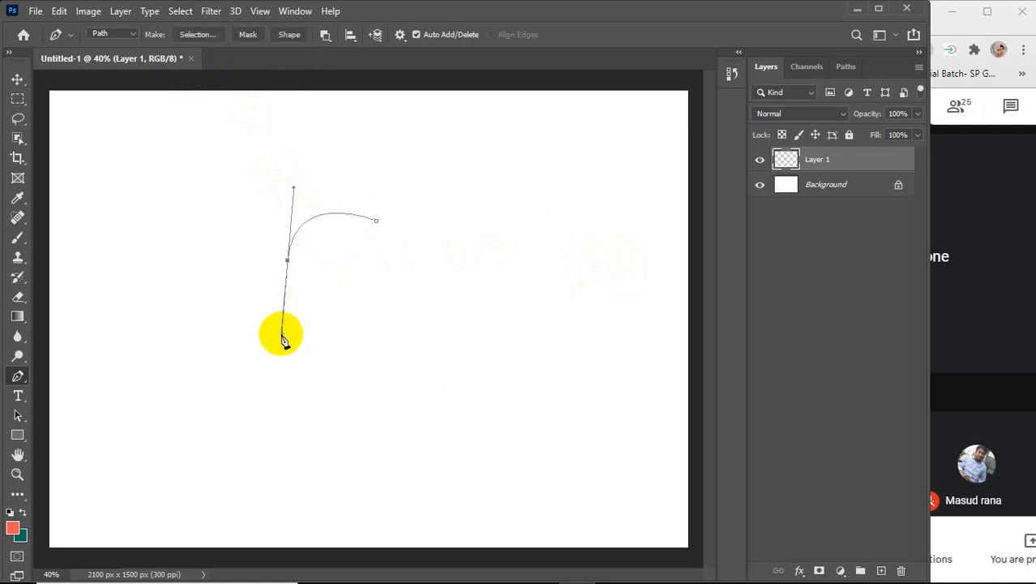
Close the egg-shaped path and draw a second closed path overlapping it with the Subtract Front Shape operation
left_click_drag(379, 363, 409, 322)
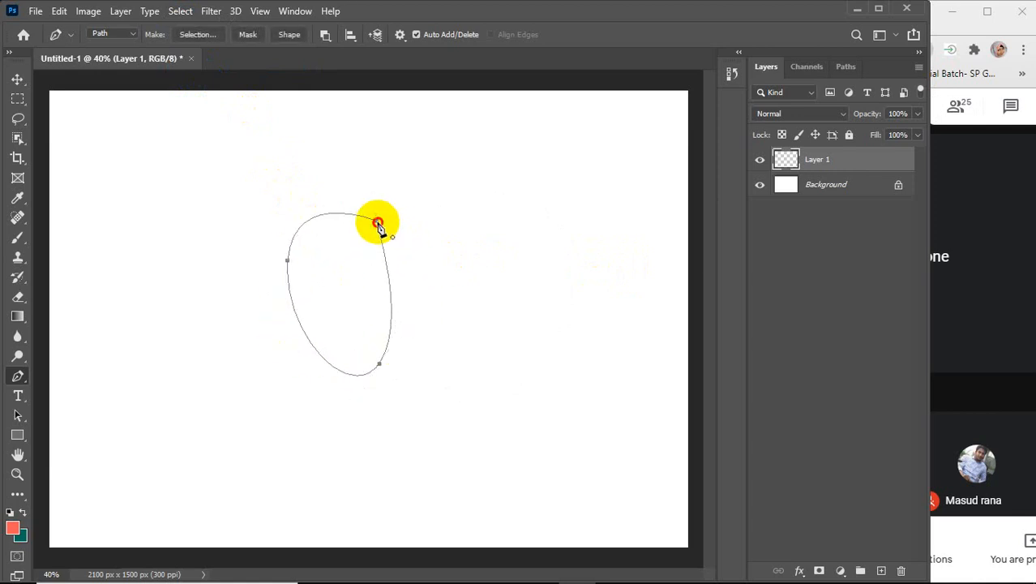
left_click_drag(378, 225, 331, 185)
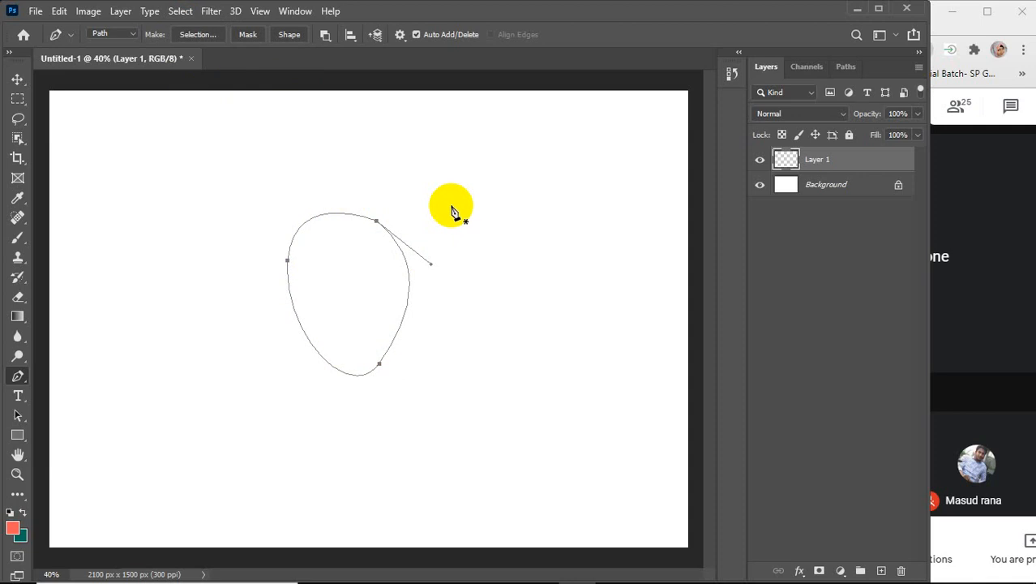
left_click(325, 34)
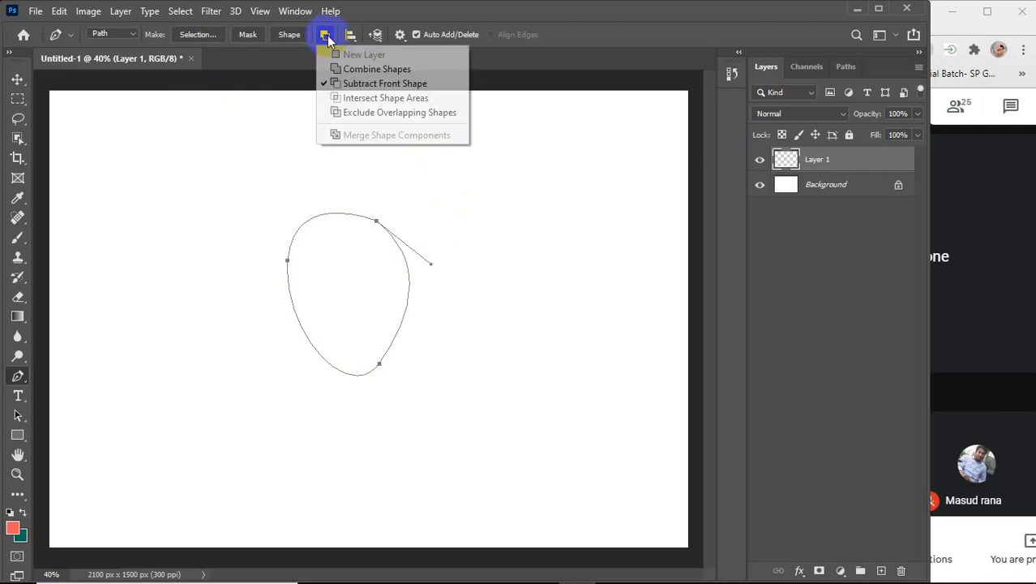
left_click(331, 81)
left_click(446, 201)
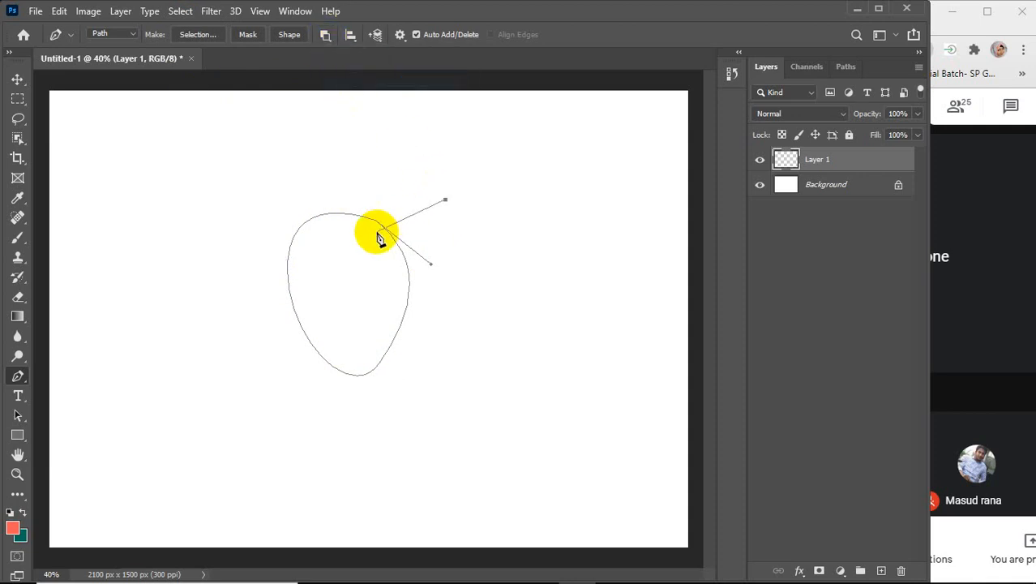
left_click_drag(367, 238, 372, 293)
left_click_drag(426, 365, 453, 349)
left_click_drag(485, 277, 488, 249)
left_click(446, 200)
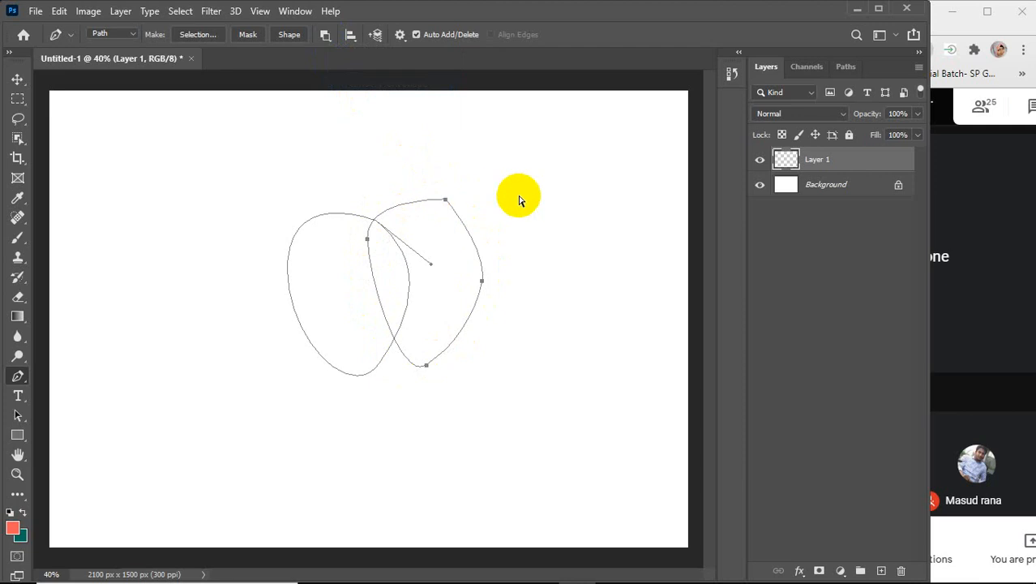
Fill the selection made from the two paths with the coral foreground color, and clear the fill before inverting the selection
key("ctrl+Return")
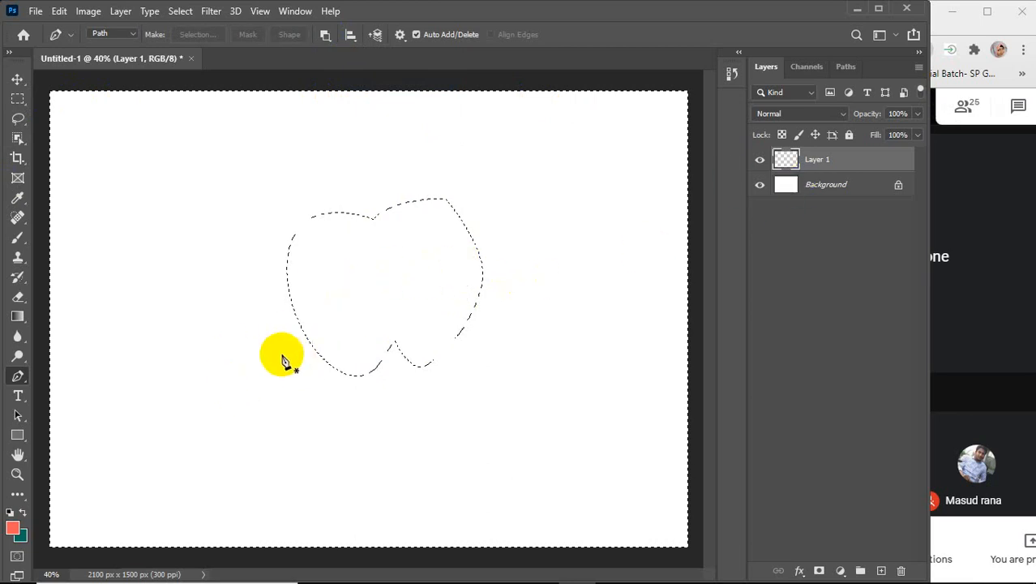
key("alt+BackSpace")
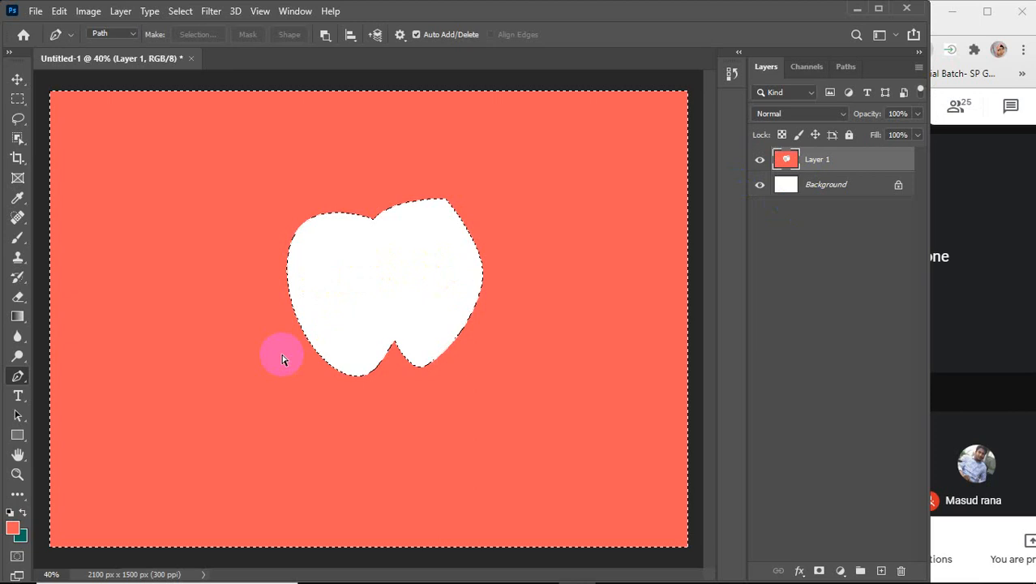
key("Delete")
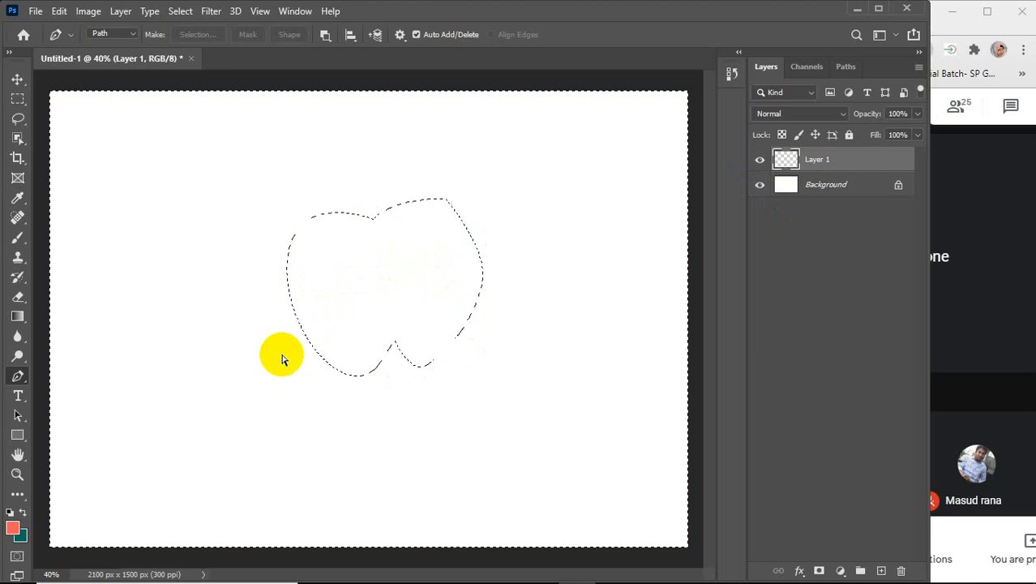
key("ctrl+shift+i")
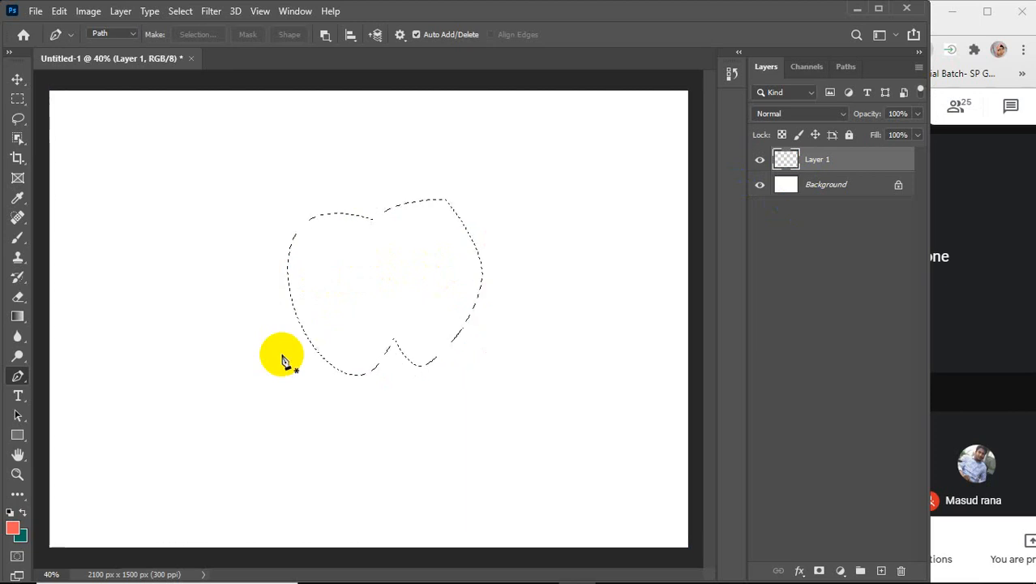
Draw a larger closed curved path with the Pen tool, overlapping the lower right part of the current selection
left_click(524, 224)
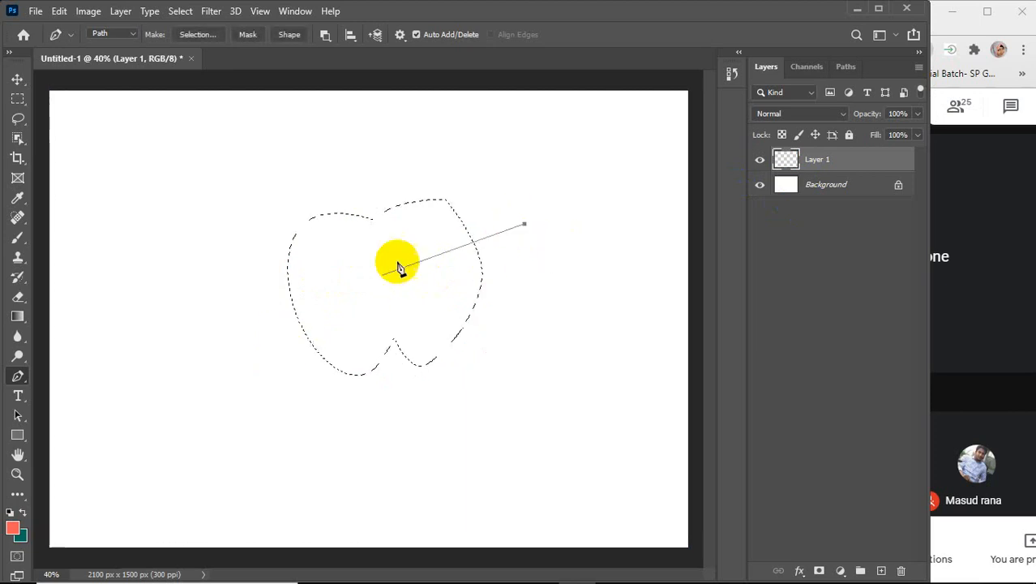
left_click_drag(375, 282, 369, 357)
left_click_drag(390, 452, 462, 476)
left_click_drag(582, 363, 586, 347)
left_click(524, 224)
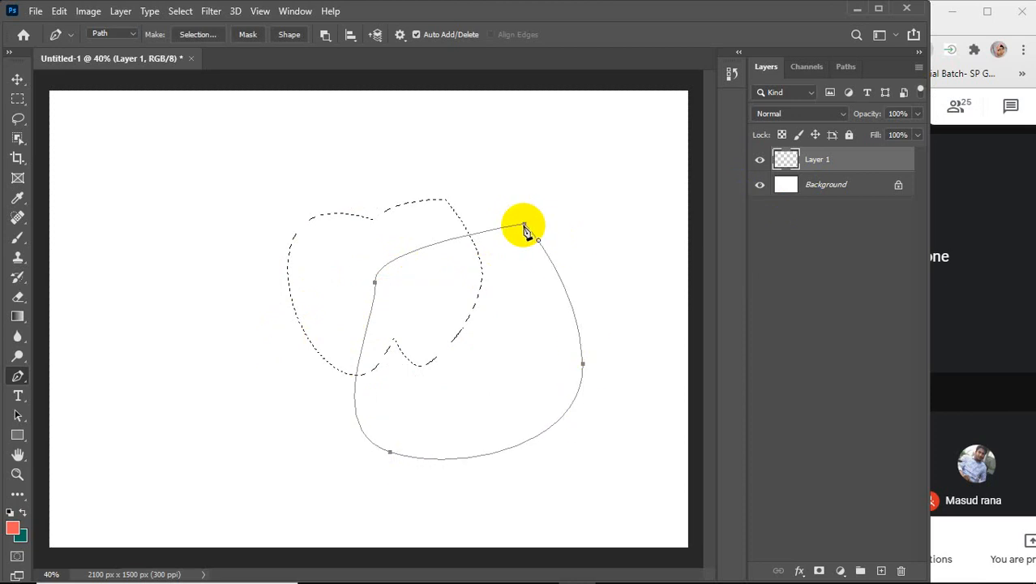
Try filling everything outside the new path with the teal background color, and undo the fill and clear the selection
key("ctrl+Return")
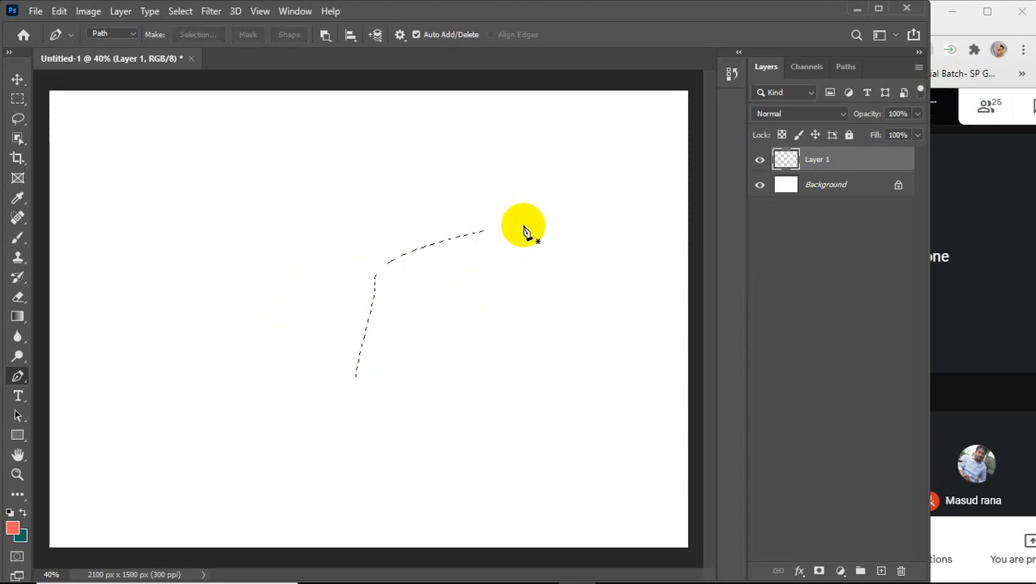
key("ctrl+shift+i")
key("ctrl+BackSpace")
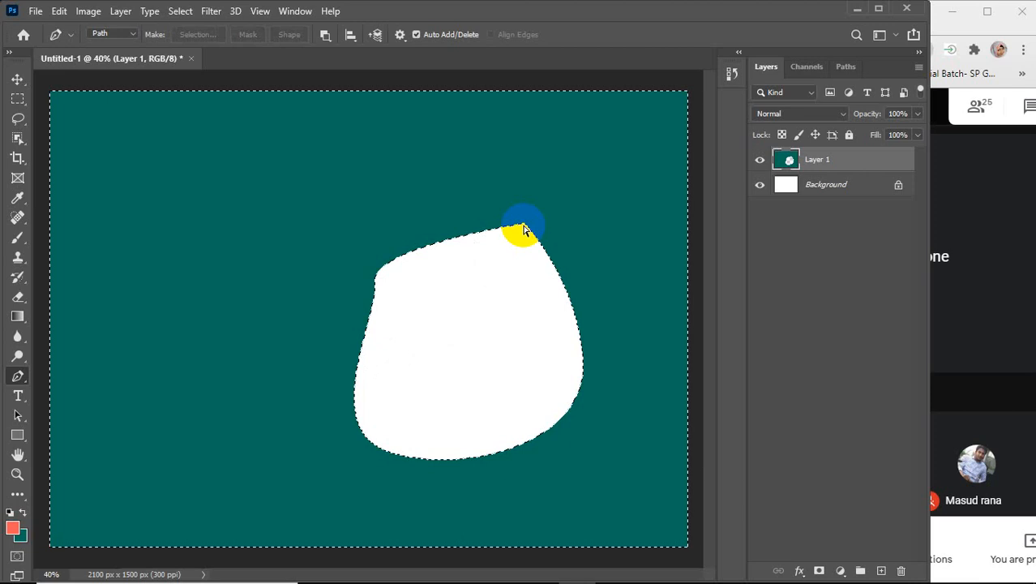
key("ctrl+z")
key("ctrl+d")
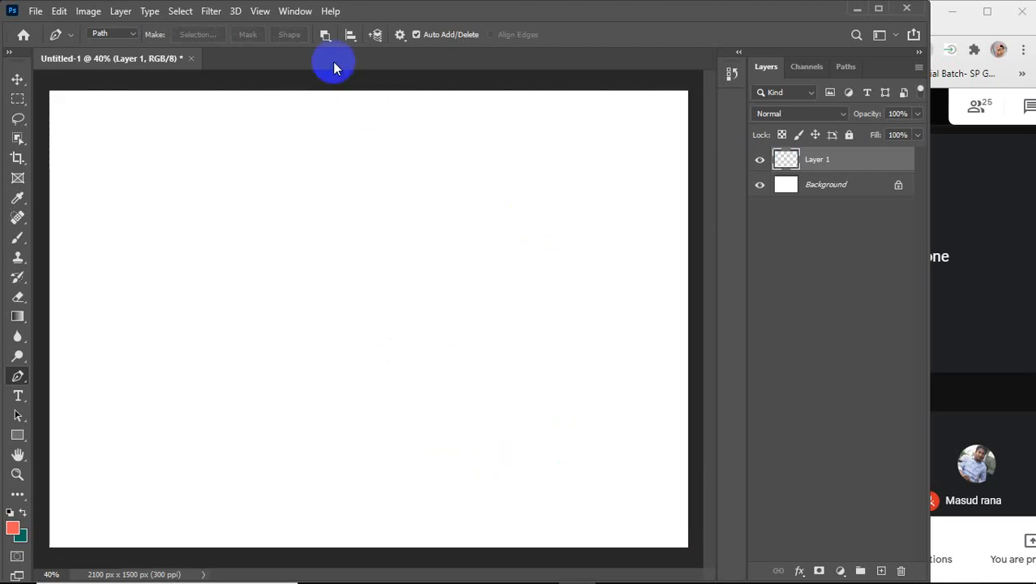
left_click(323, 36)
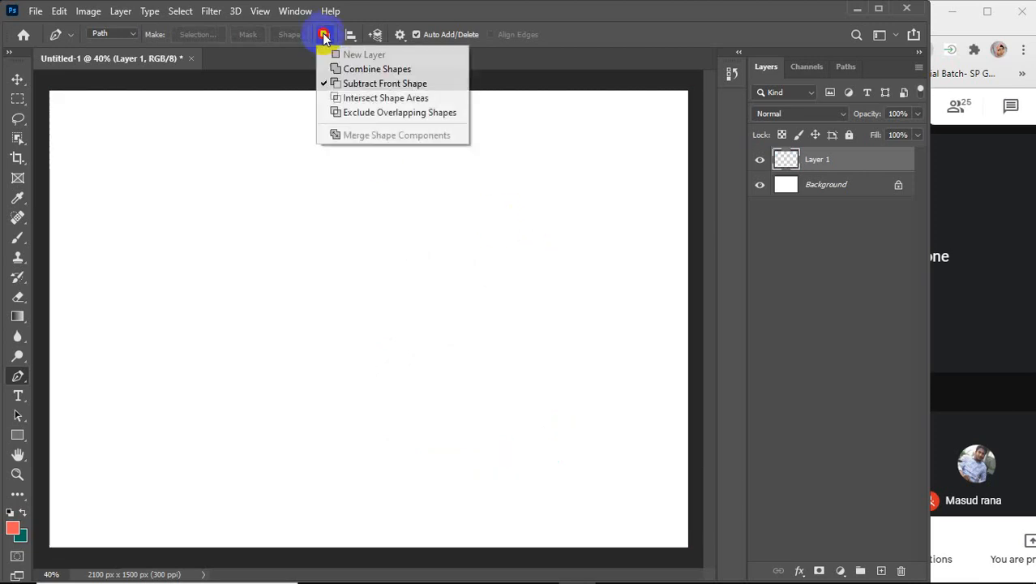
left_click(361, 98)
left_click(351, 190)
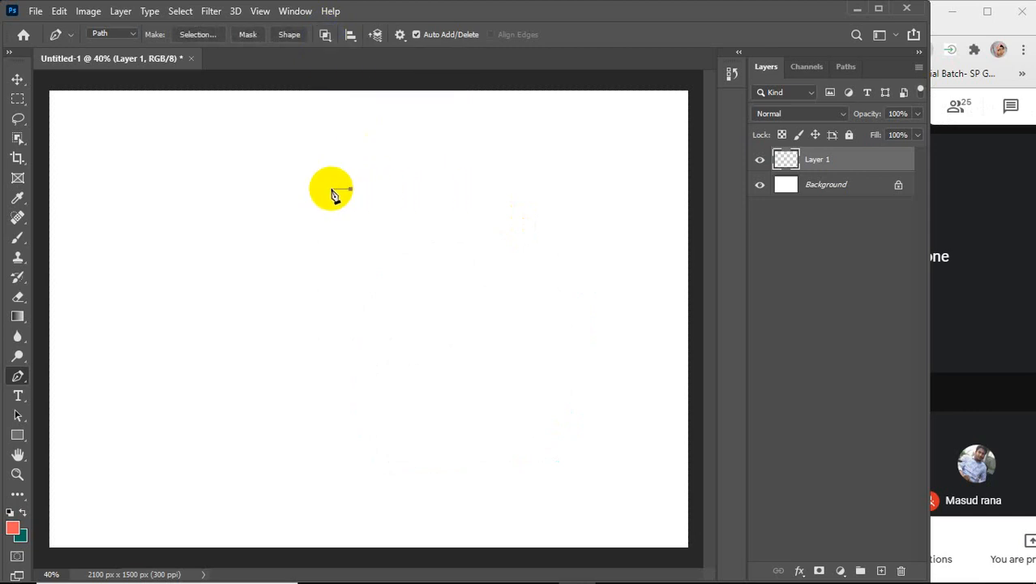
key("ctrl+z")
Draw a closed, rounded five-point path in the middle of the canvas with the Exclude Overlapping Shapes operation
left_click(325, 35)
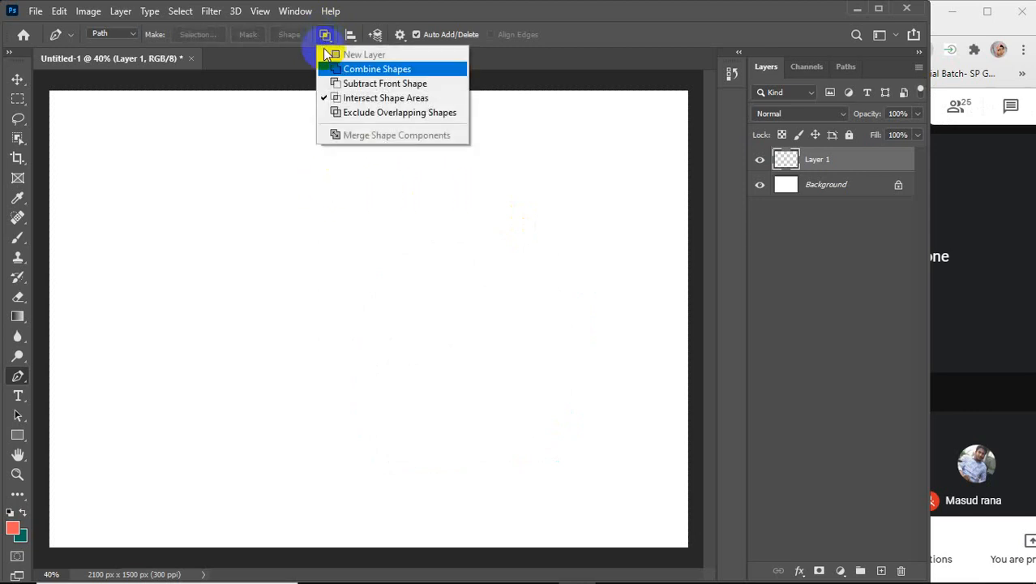
left_click(367, 114)
left_click(339, 194)
left_click_drag(212, 295, 231, 325)
left_click_drag(322, 392, 391, 404)
left_click_drag(455, 343, 479, 279)
left_click_drag(472, 236, 456, 205)
left_click(342, 196)
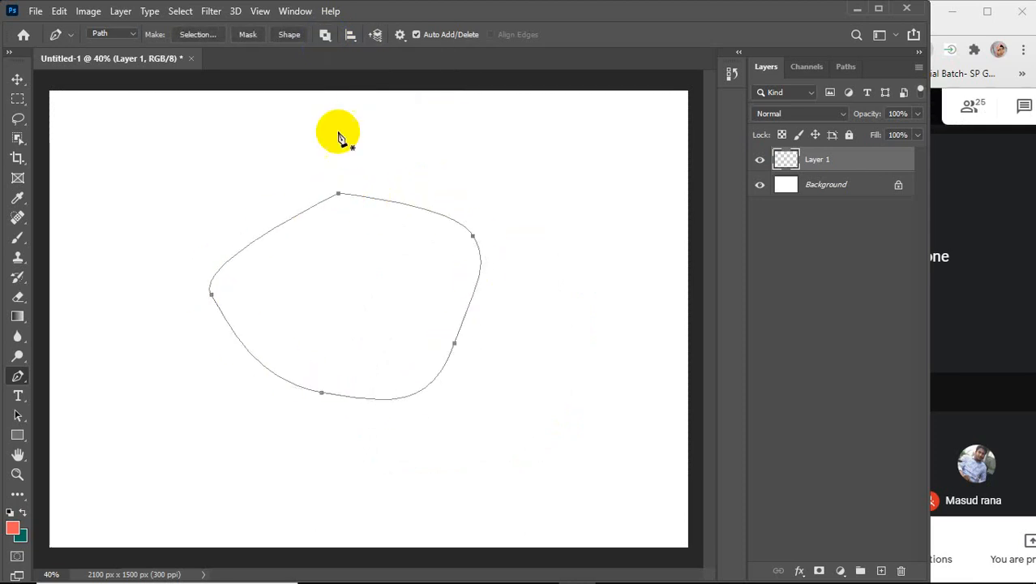
Draw a second closed path overlapping the right side of the first one with the Subtract Front Shape operation
left_click(325, 35)
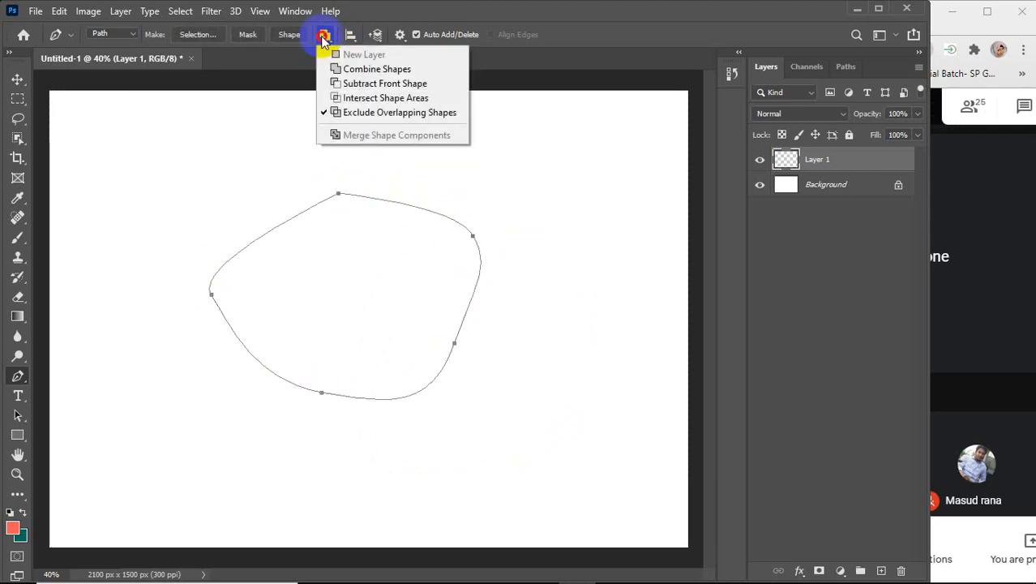
left_click(359, 84)
left_click(495, 182)
left_click_drag(339, 266, 357, 280)
left_click_drag(446, 372, 535, 375)
left_click_drag(541, 322, 539, 235)
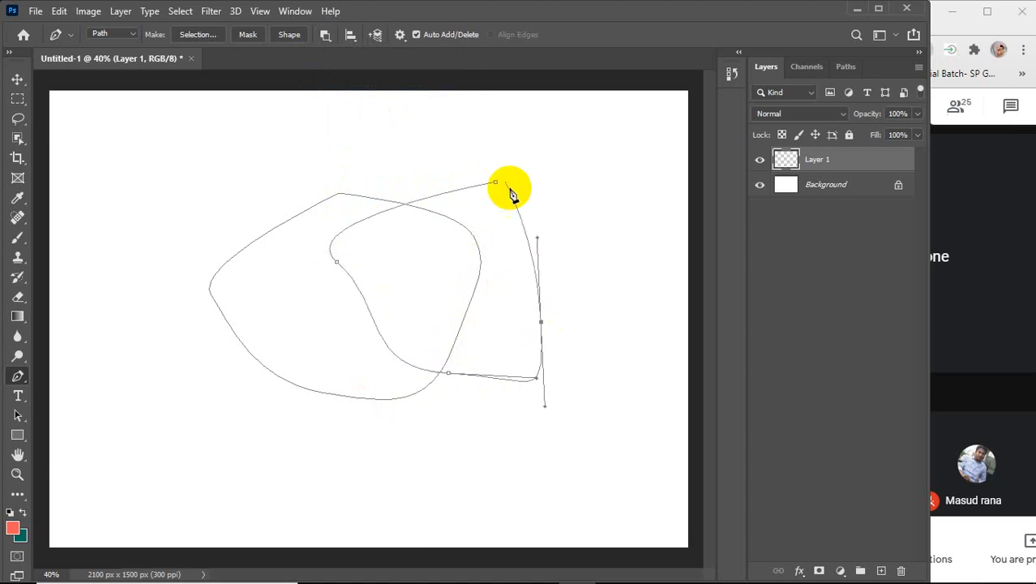
left_click(495, 181)
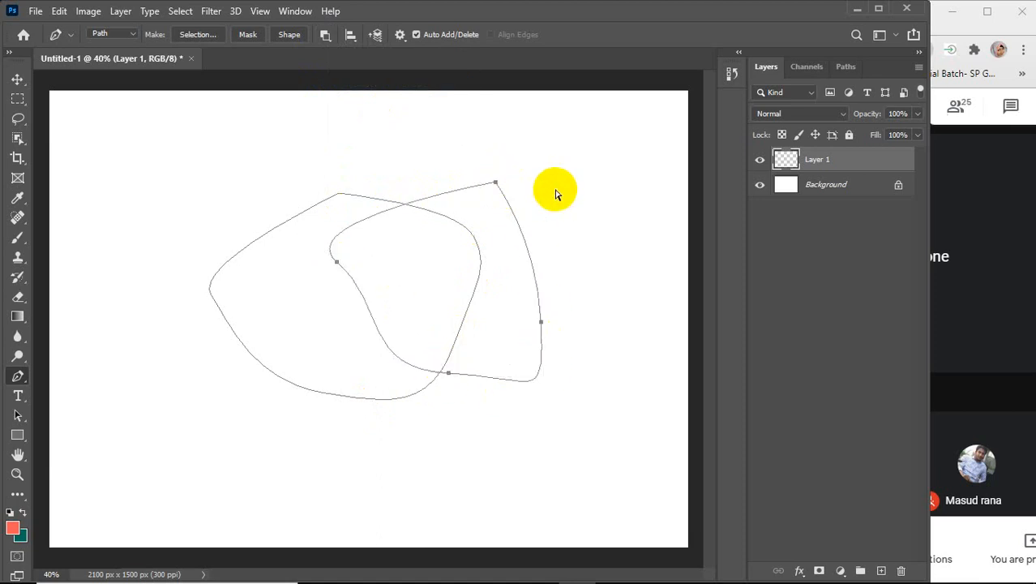
Convert the two paths to a selection and fill their combined area on Layer 1 with the teal background color
key("ctrl+Return")
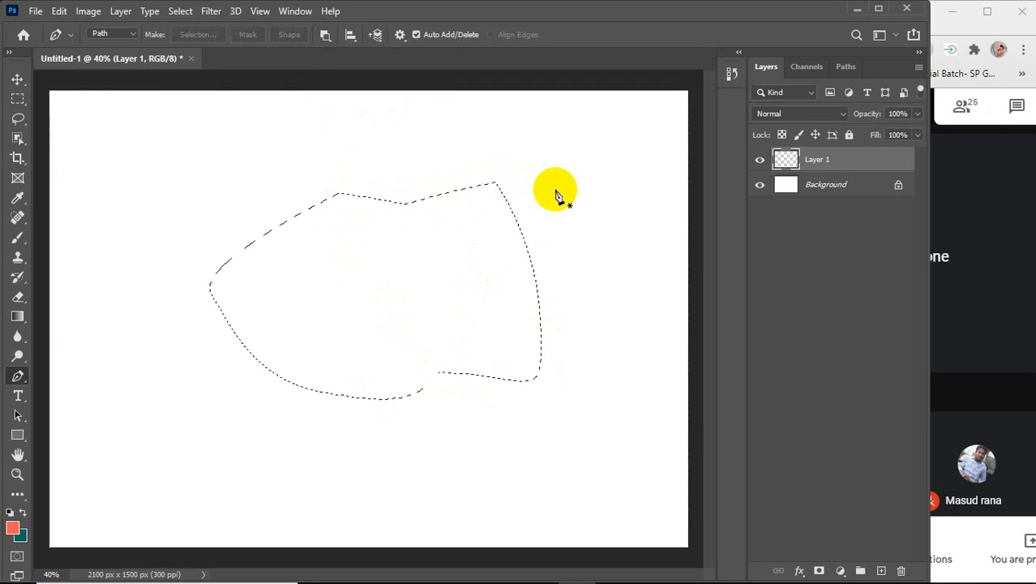
key("ctrl+shift+i")
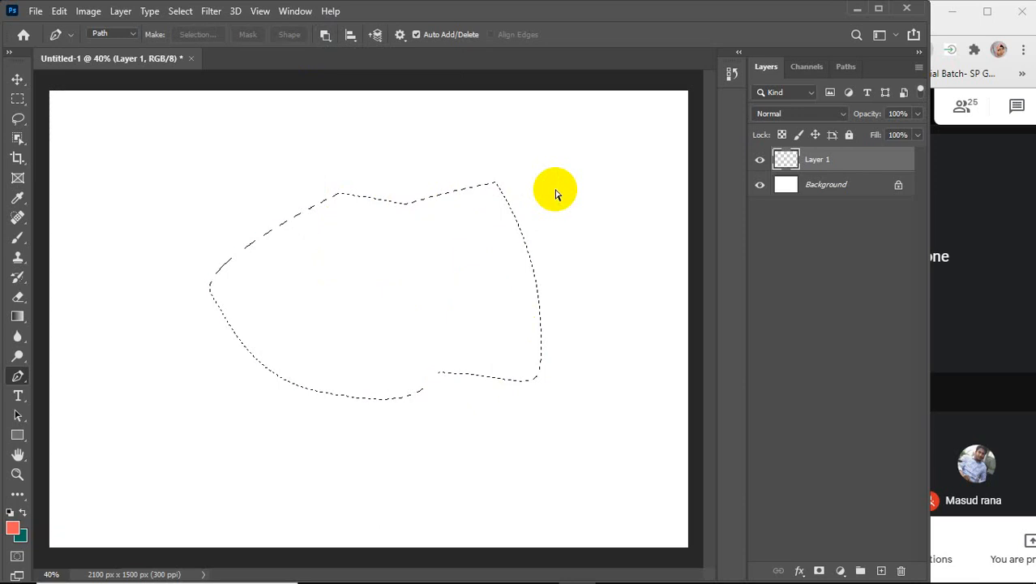
key("ctrl+BackSpace")
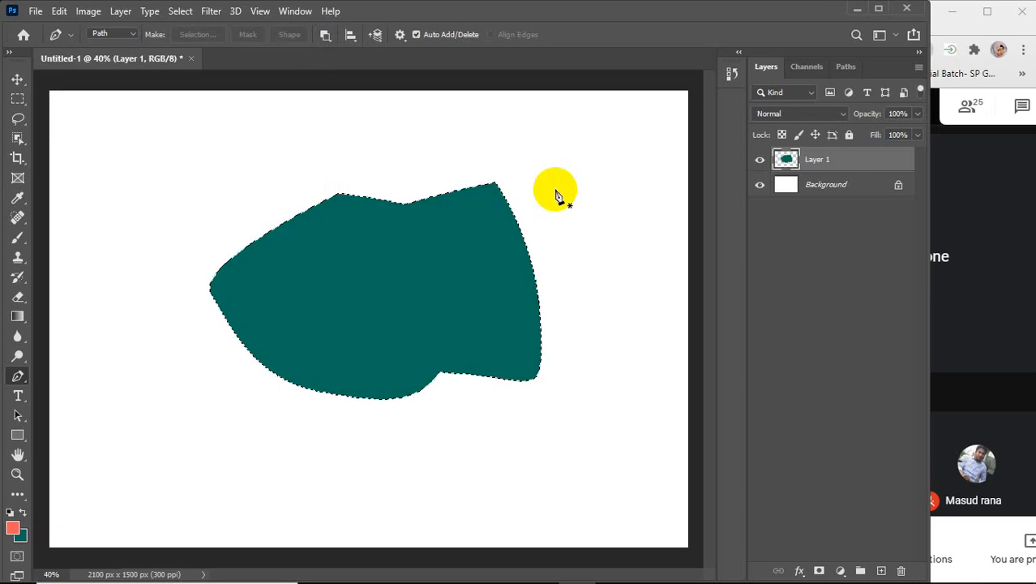
Draw a closed curved path over the right half of the teal shape, extending below and beyond its right edge
left_click(556, 189)
left_click_drag(358, 271, 368, 326)
left_click_drag(395, 462, 439, 462)
left_click_drag(545, 429, 583, 368)
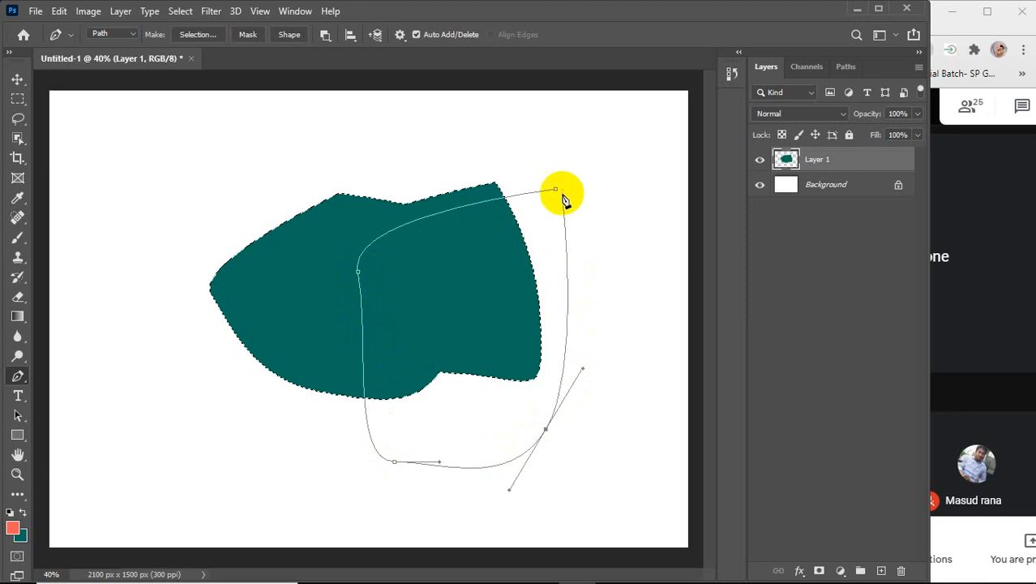
left_click_drag(556, 189, 519, 154)
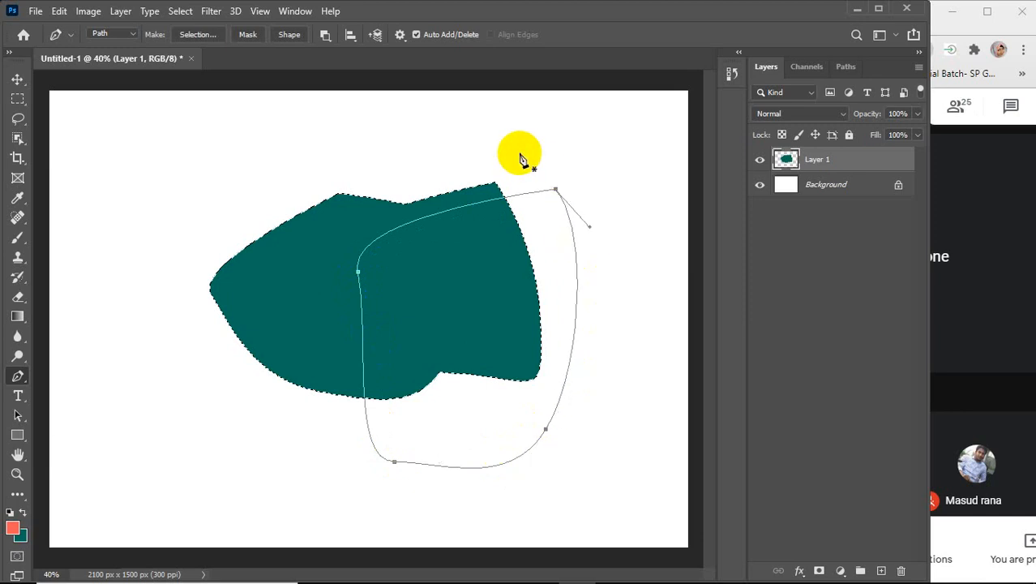
Convert the new path to a selection and delete the part of the teal shape outside the path
key("ctrl+Return")
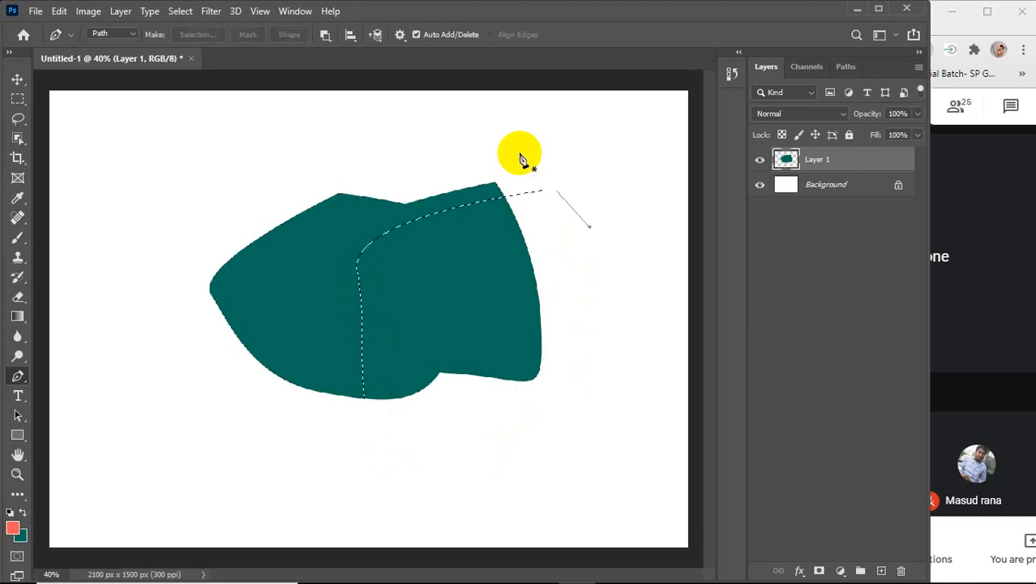
key("ctrl+shift+i")
key("Delete")
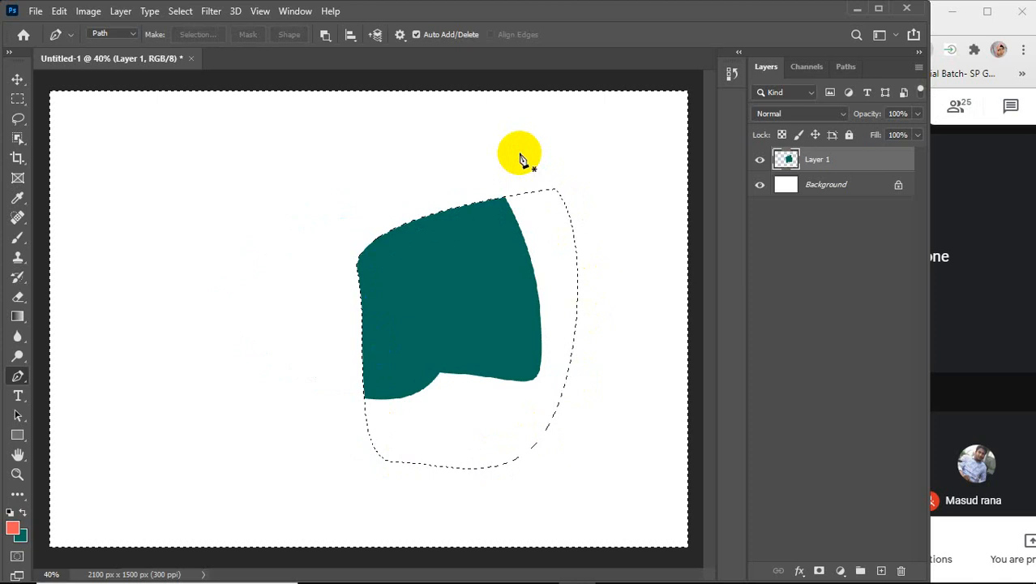
left_click(400, 34)
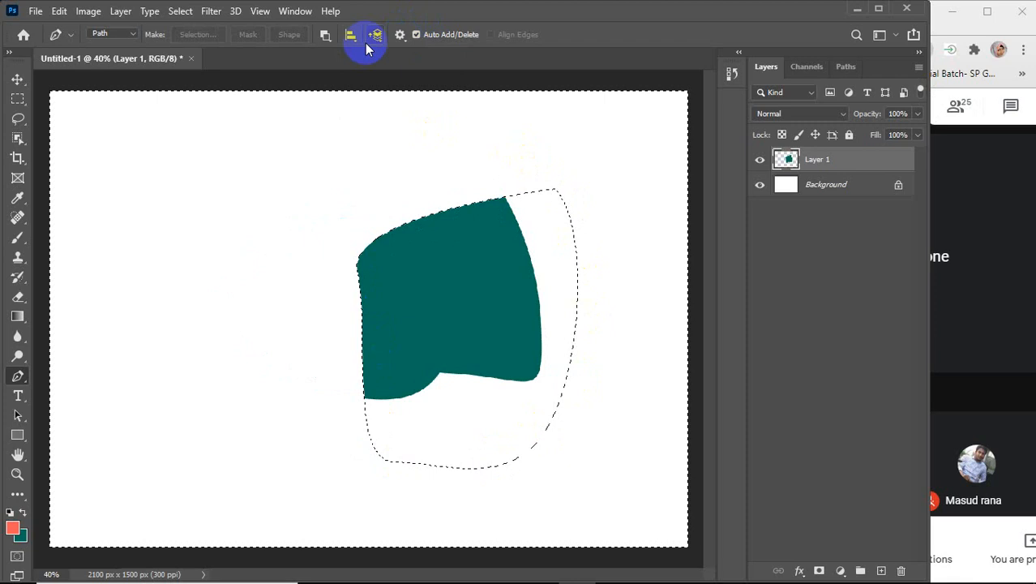
left_click(373, 37)
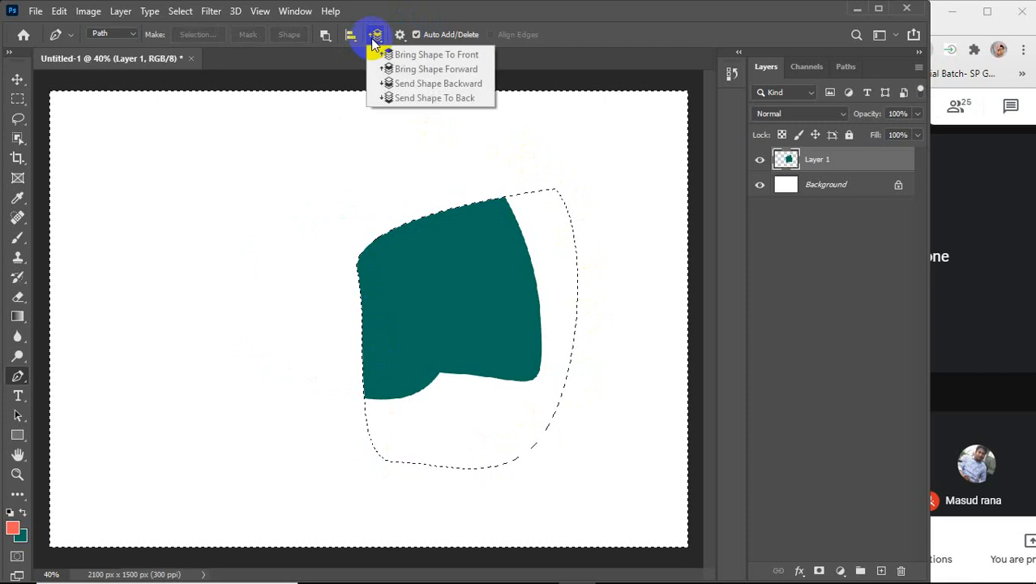
left_click(371, 37)
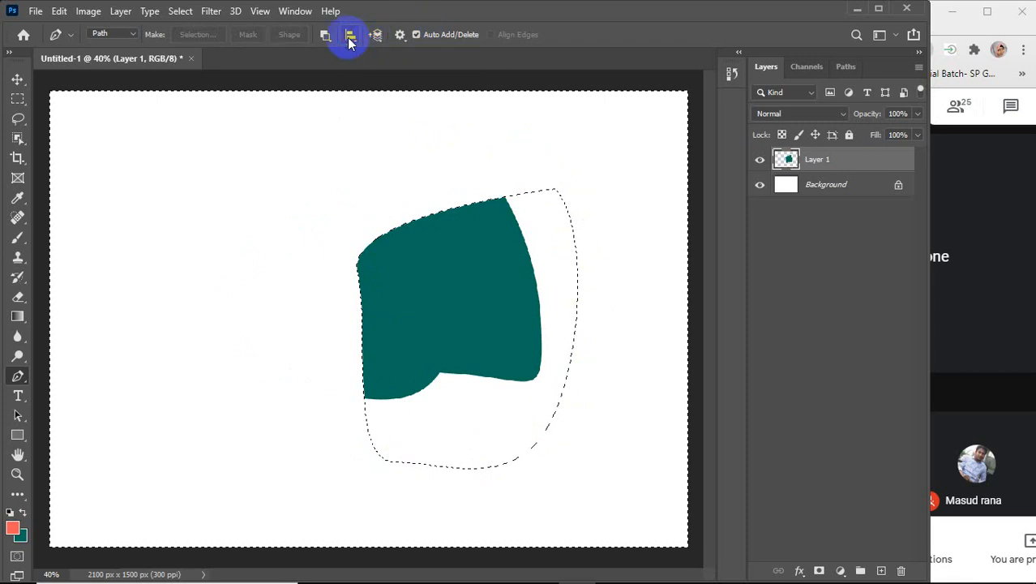
left_click(350, 38)
left_click(350, 37)
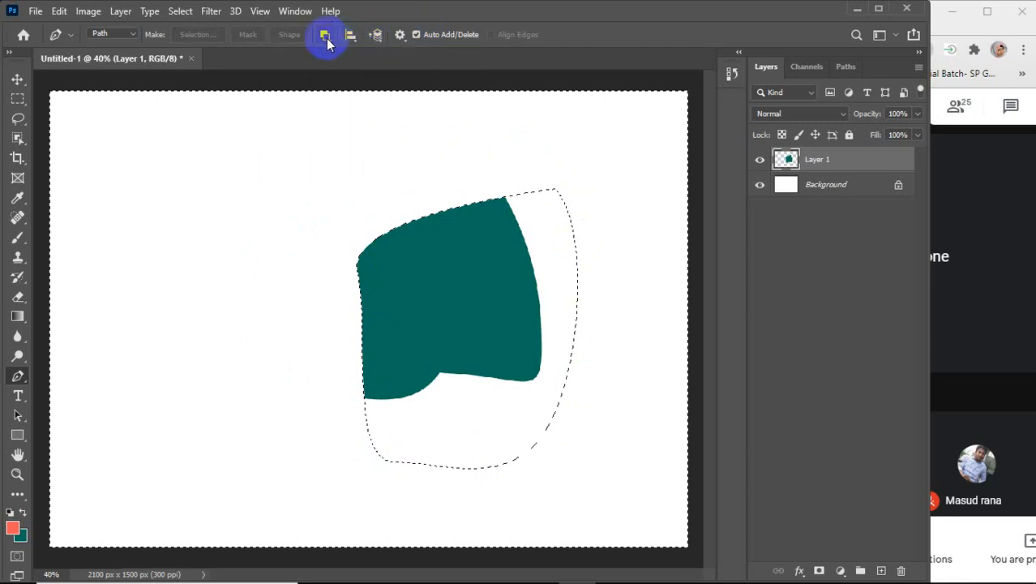
Set the Pen tool's path operation to Combine Shapes, and clear the selection and delete Layer 1
left_click(325, 37)
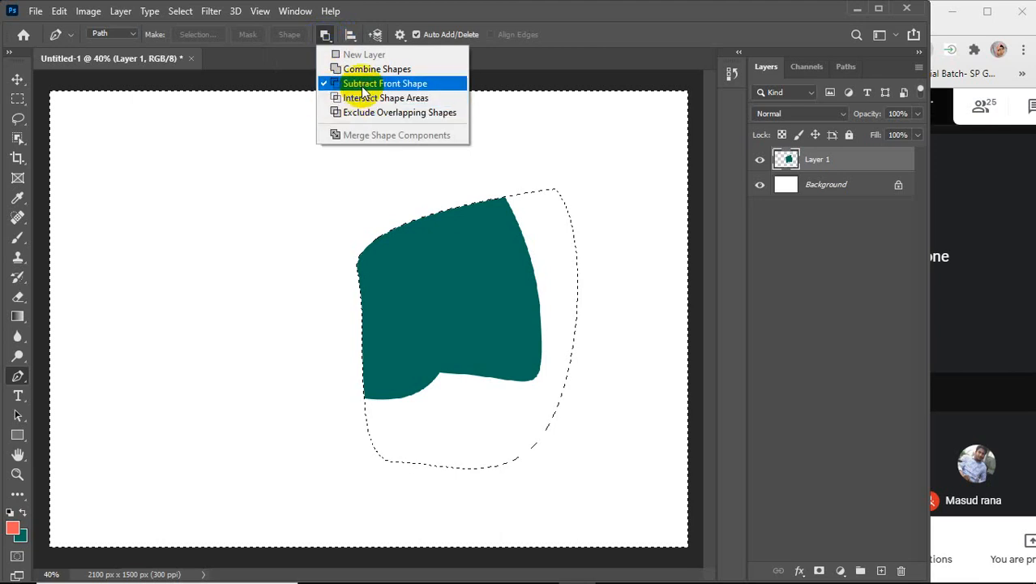
left_click(345, 70)
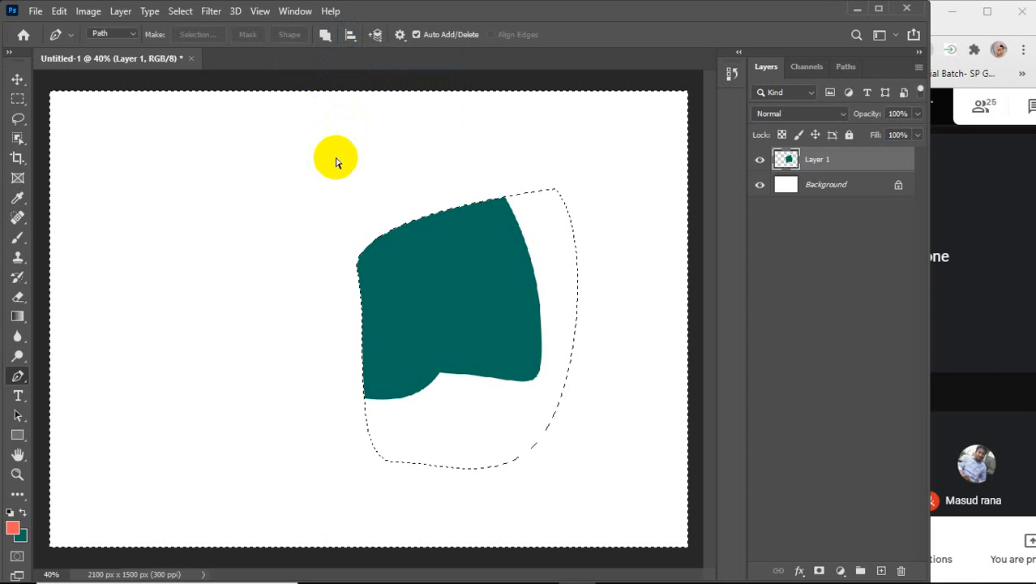
key("ctrl+d")
key("Delete")
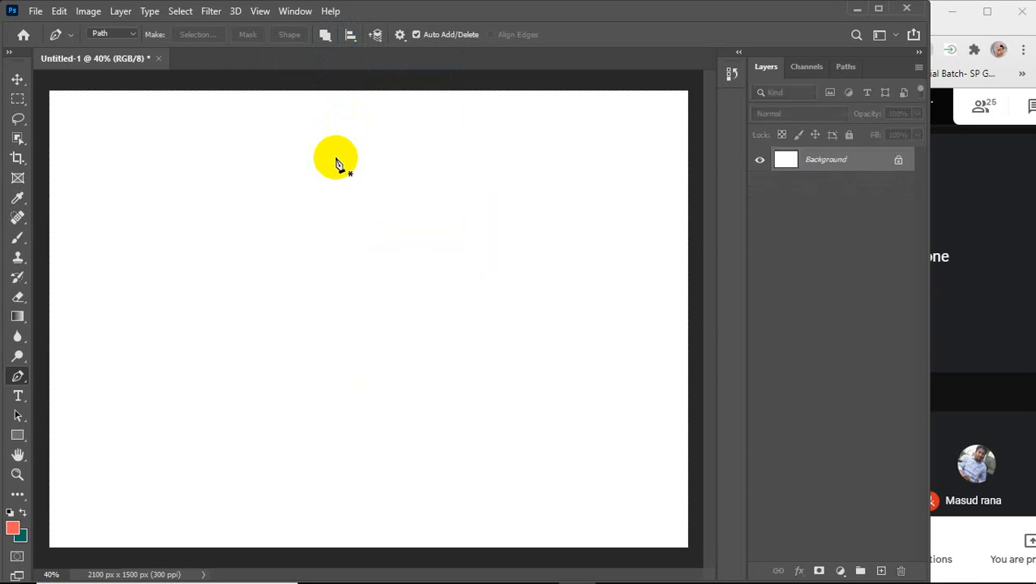
Add a new layer and draw a closed curved diamond-like path near the middle of the canvas
left_click(881, 570)
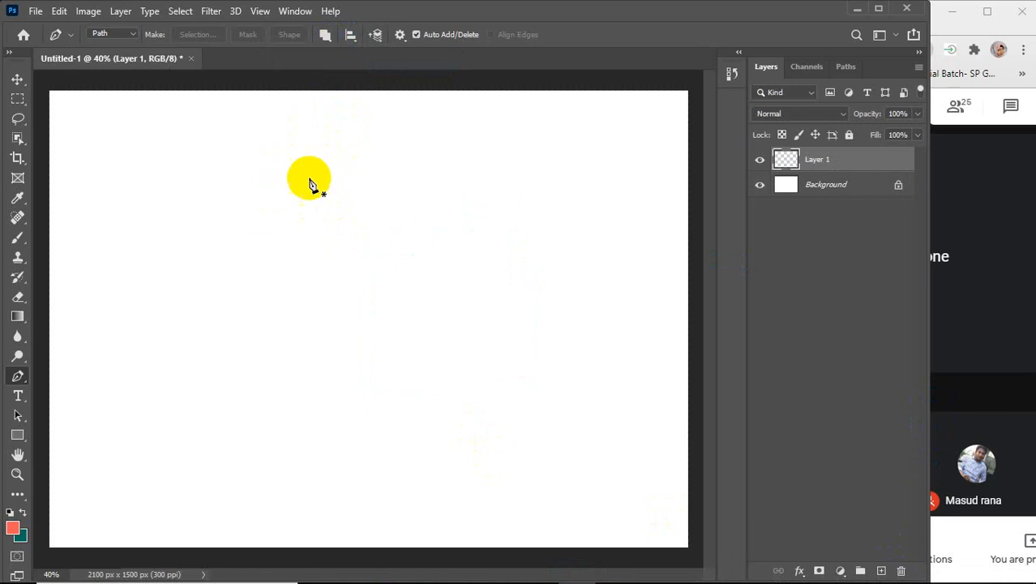
left_click(305, 222)
left_click_drag(371, 214, 394, 234)
left_click_drag(452, 322, 444, 336)
left_click_drag(385, 374, 347, 383)
left_click_drag(312, 386, 274, 361)
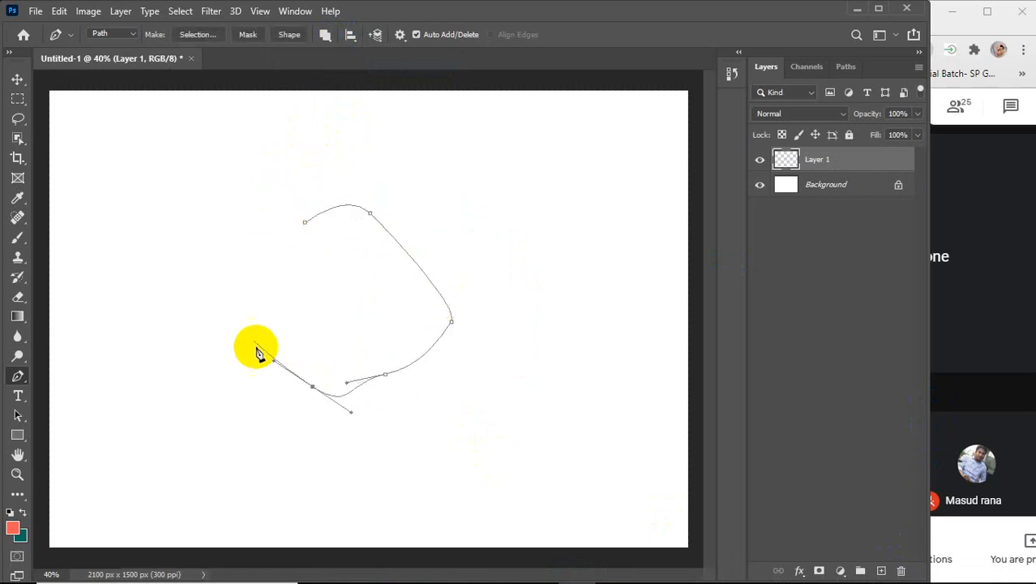
left_click(245, 313)
left_click(306, 223)
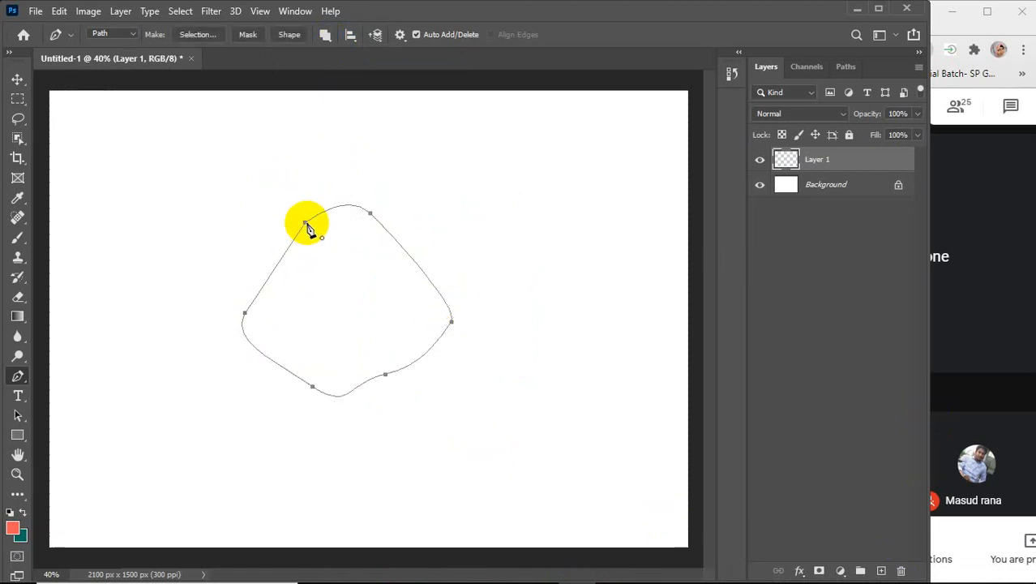
Convert the closed path to a selection and clear that selection
left_click(325, 35)
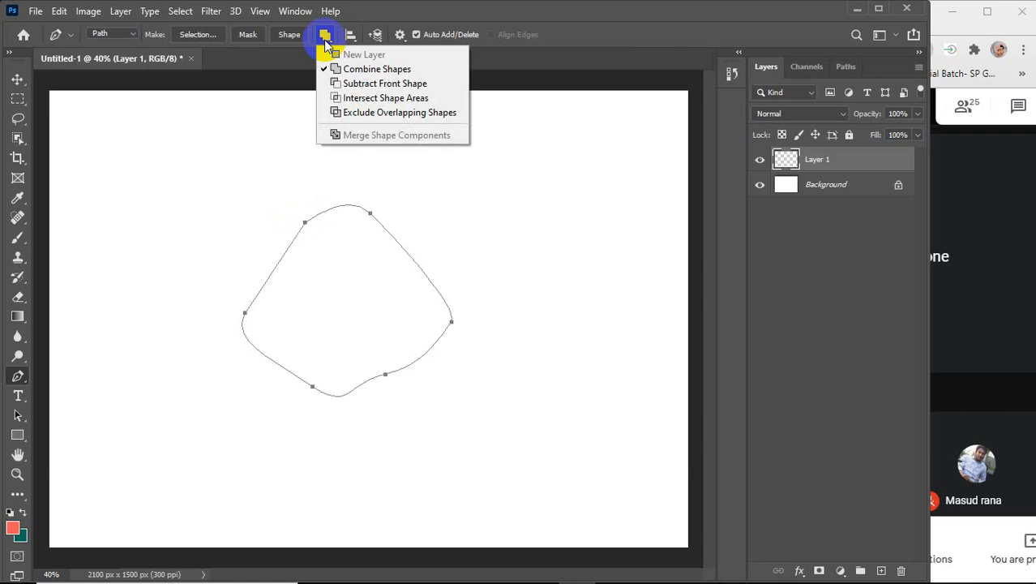
left_click(325, 40)
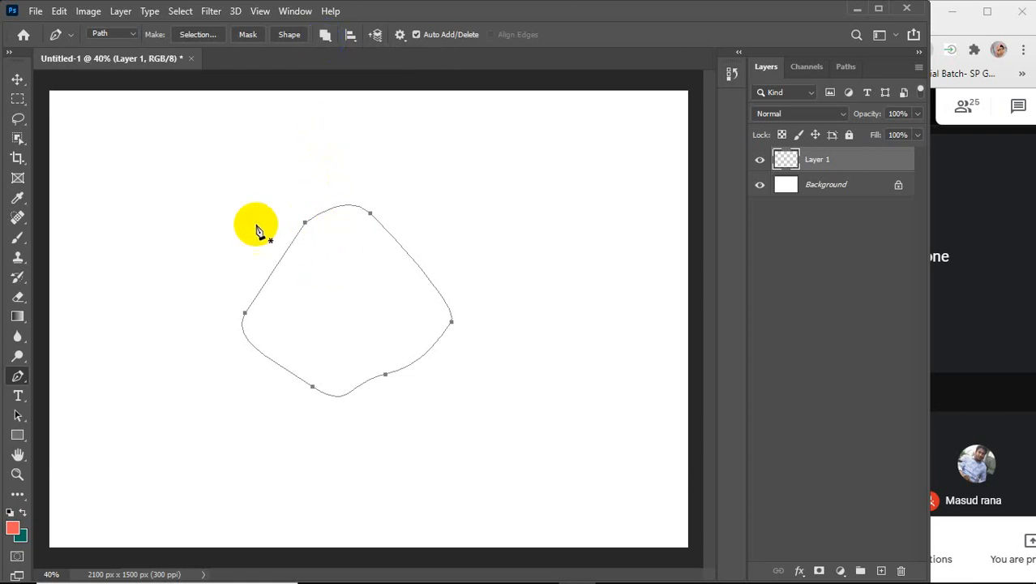
key("ctrl+Return")
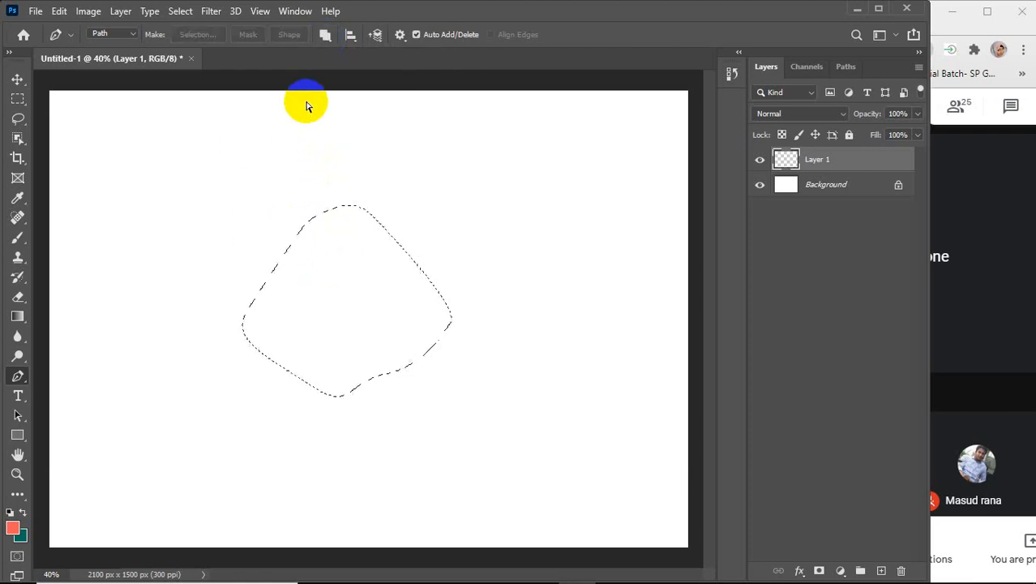
left_click(306, 103)
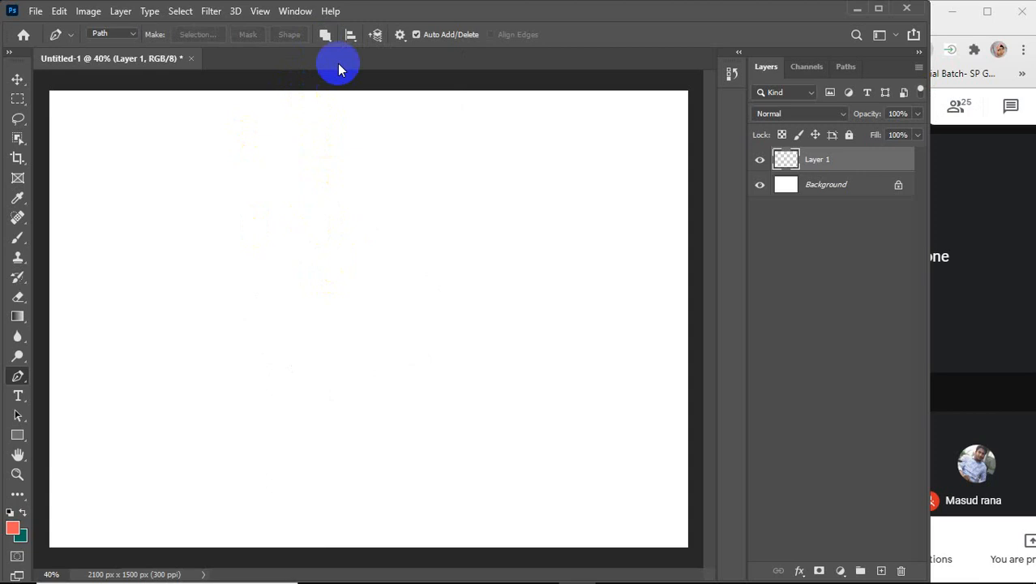
Set the path operation to Exclude Overlapping Shapes, and switch the Pen tool to Shape mode with the New Layer operation
left_click(328, 39)
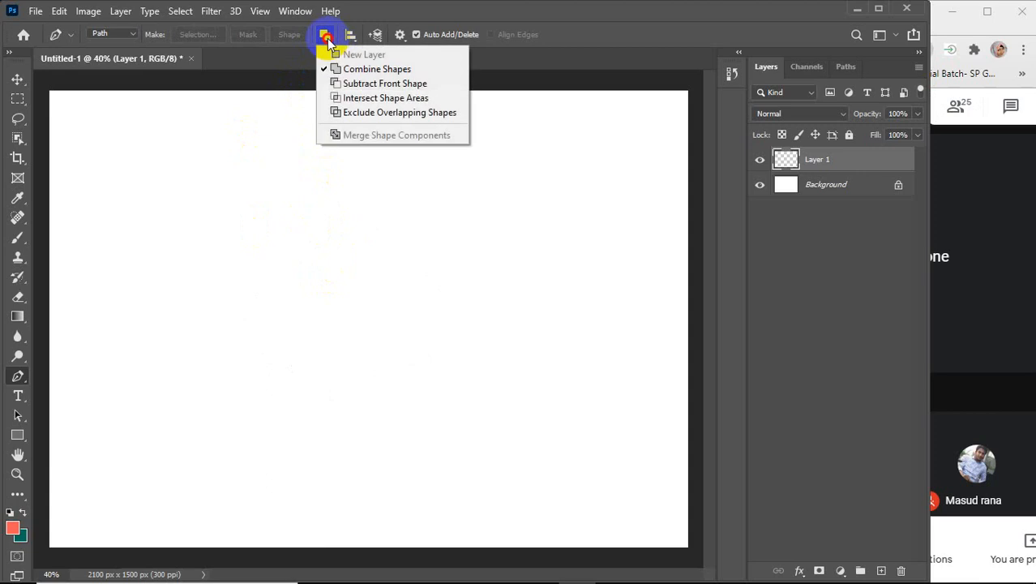
left_click(357, 113)
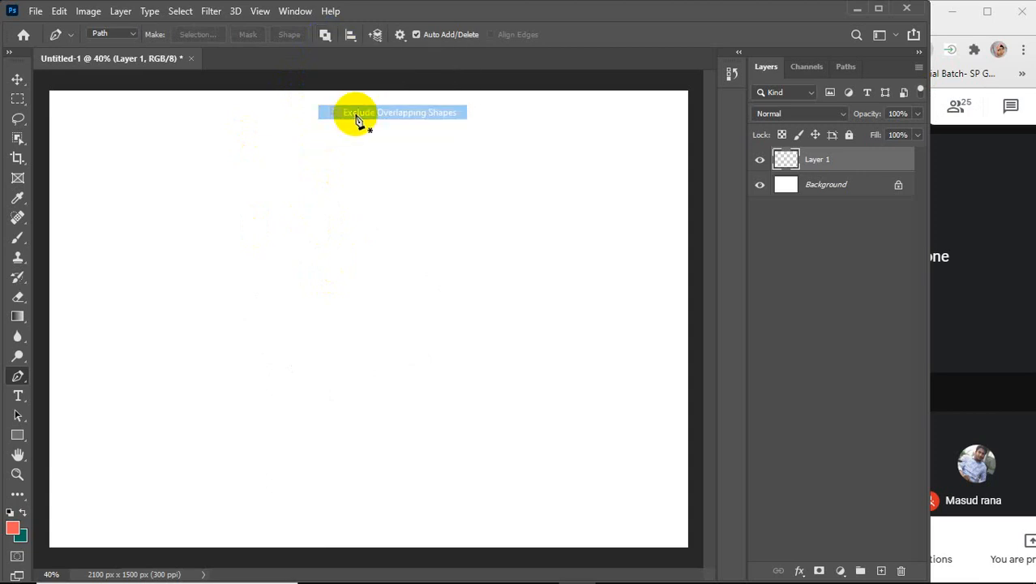
left_click(104, 36)
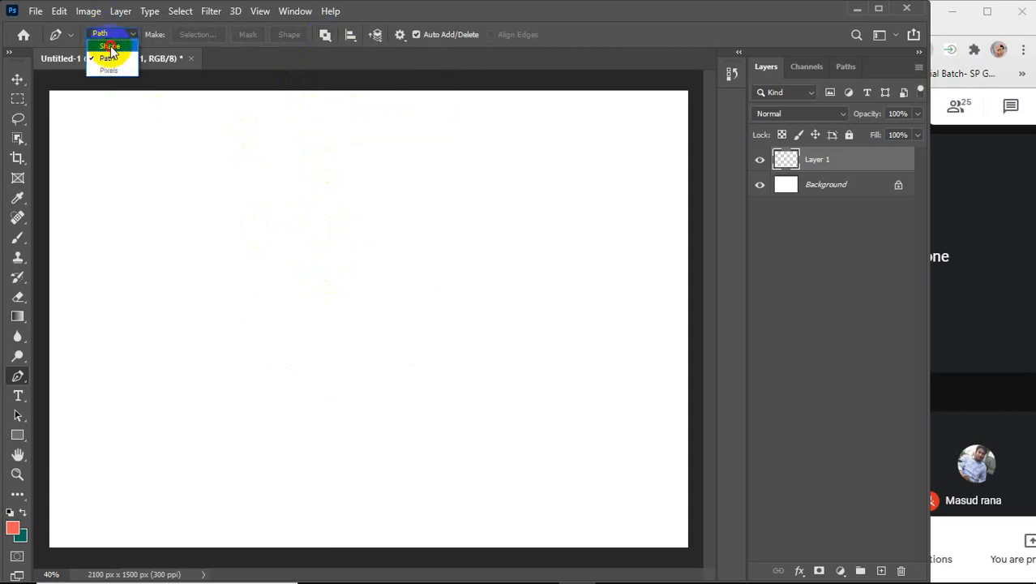
left_click(110, 47)
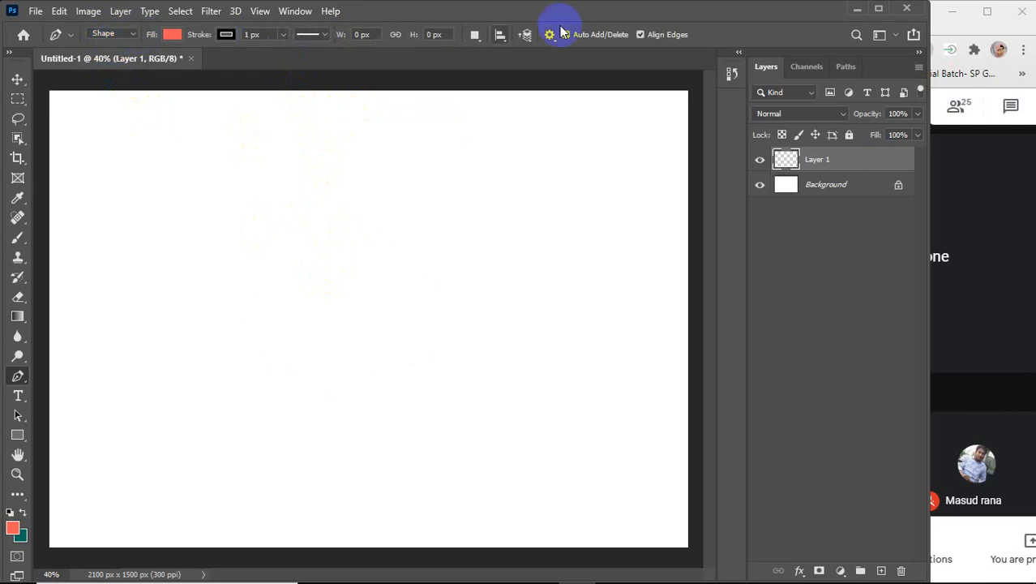
left_click(474, 35)
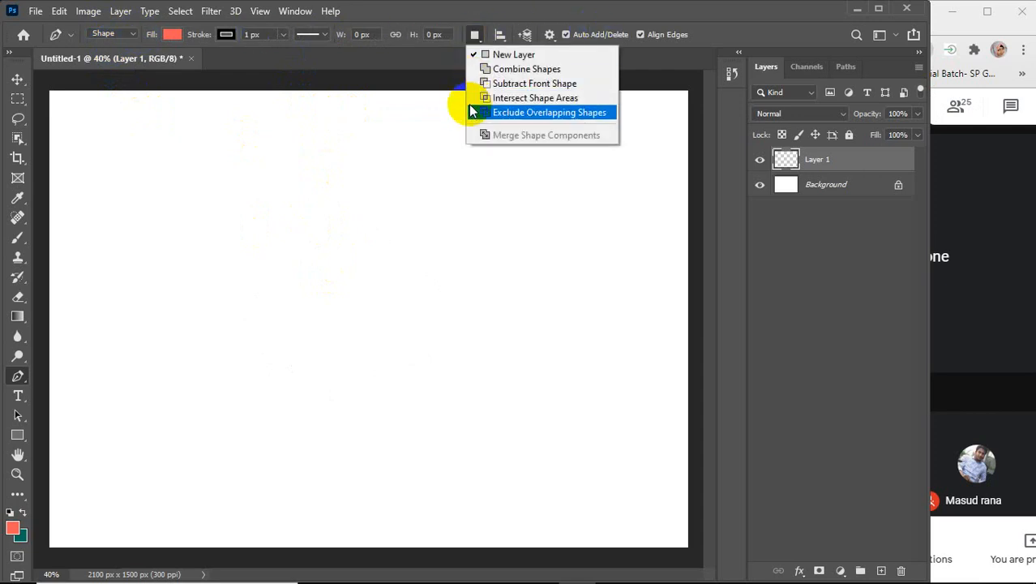
left_click(479, 54)
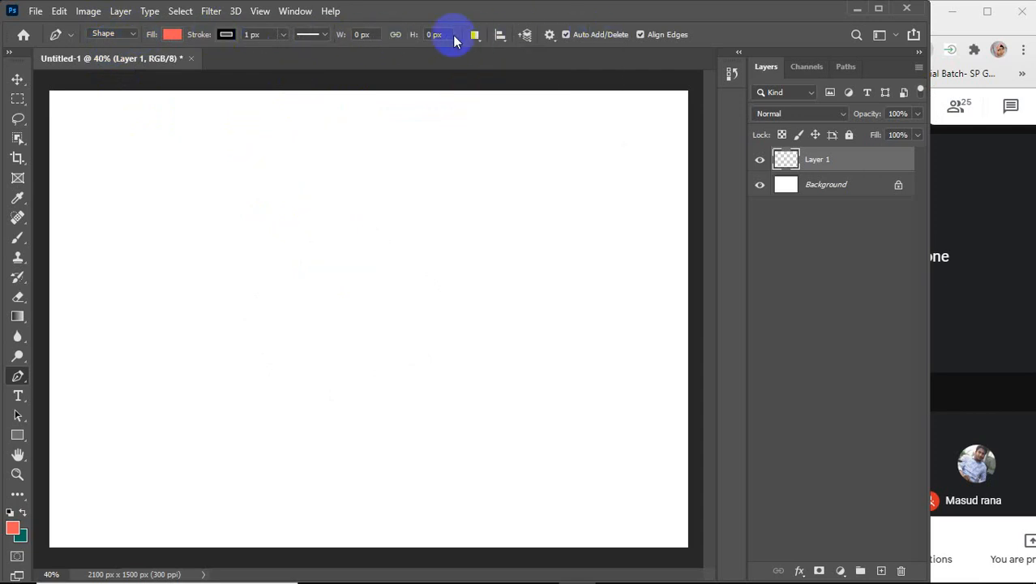
Review the path operations in Shape mode, and switch the Pen tool to Path mode and back to Shape
left_click(474, 34)
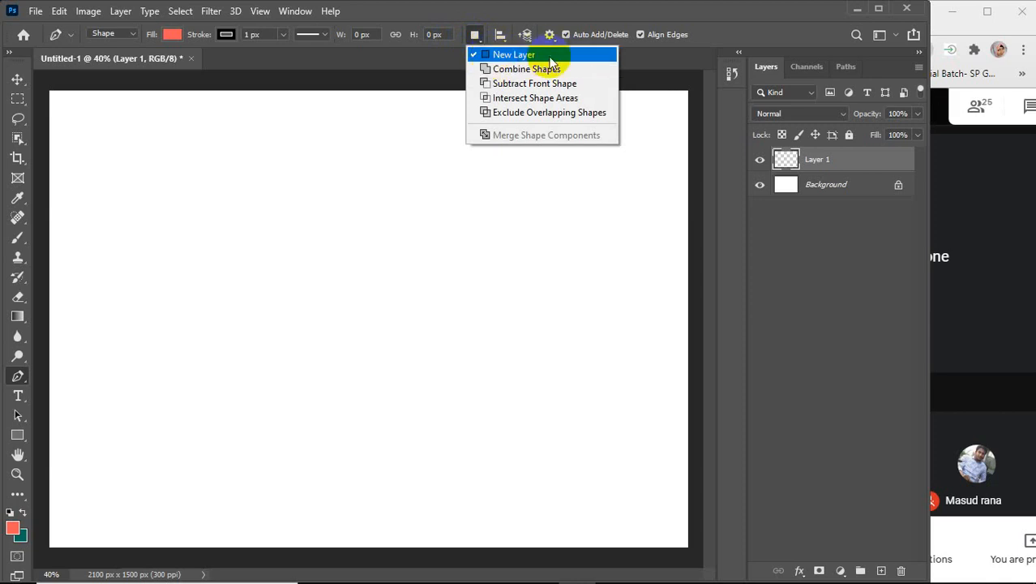
left_click(474, 35)
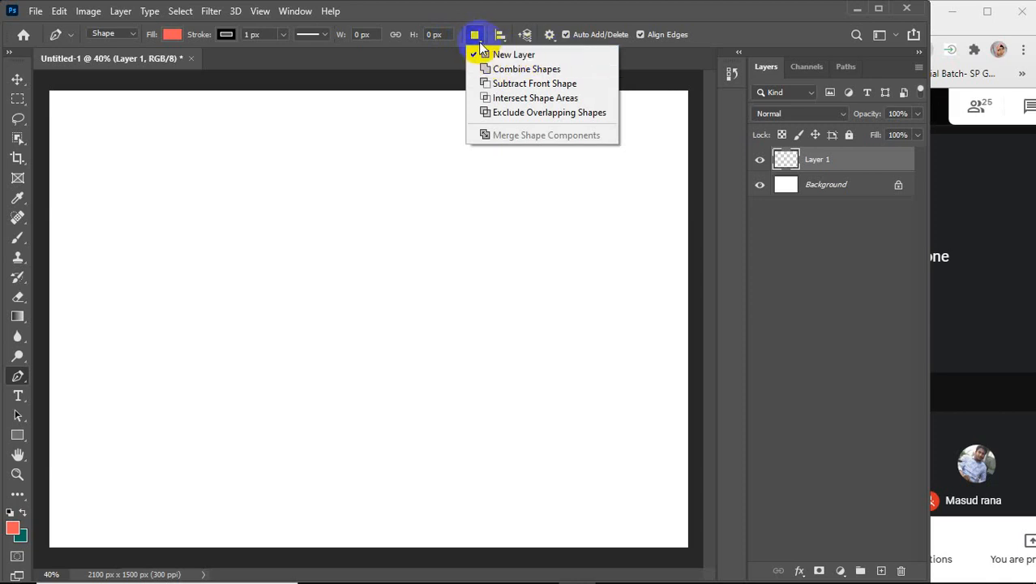
left_click(121, 37)
left_click(126, 46)
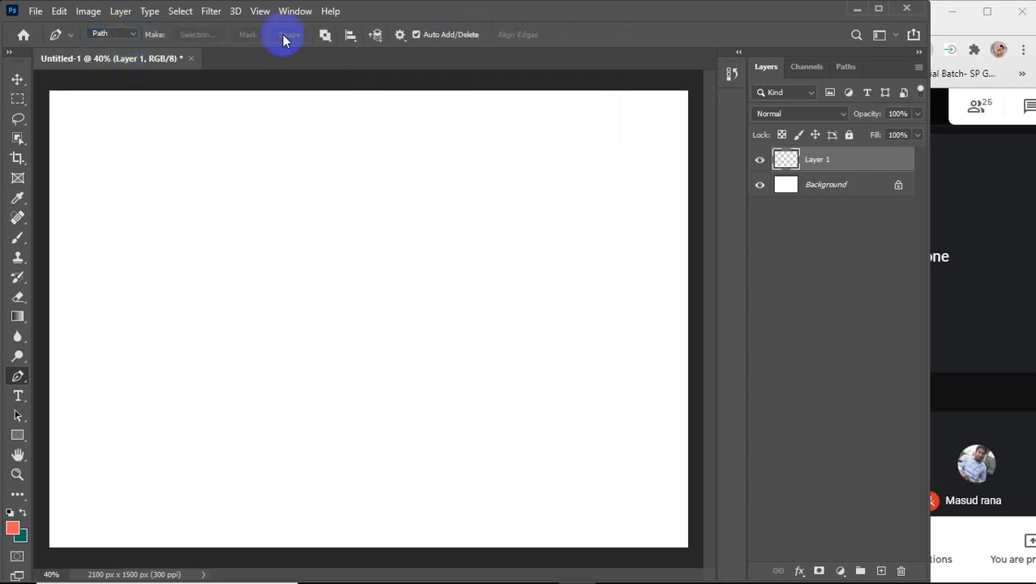
left_click(121, 34)
left_click(116, 46)
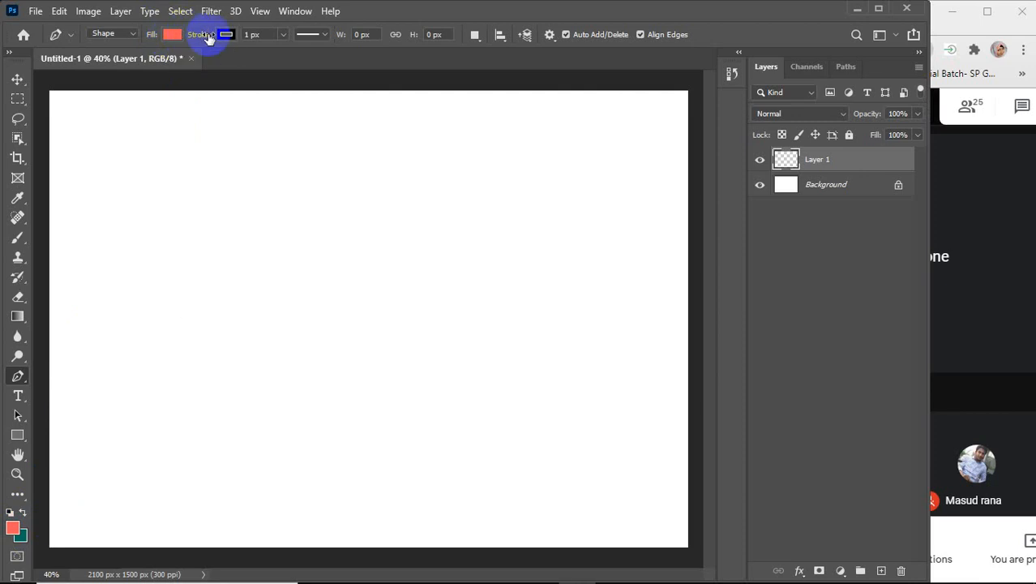
Switch to the Google Meet window, look through the participant list, and return to Photoshop
left_click(968, 107)
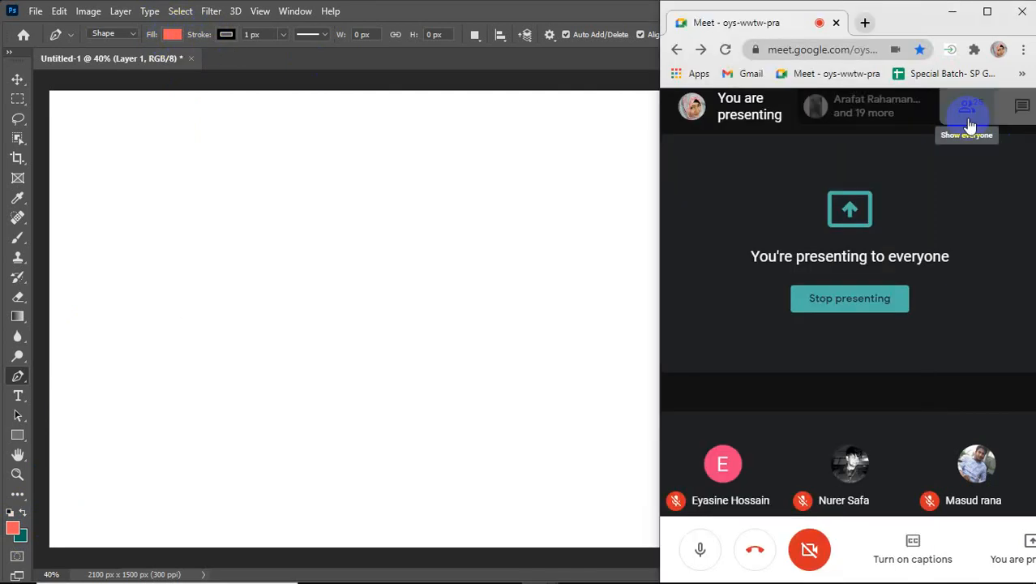
scroll(945, 263, "down", 4)
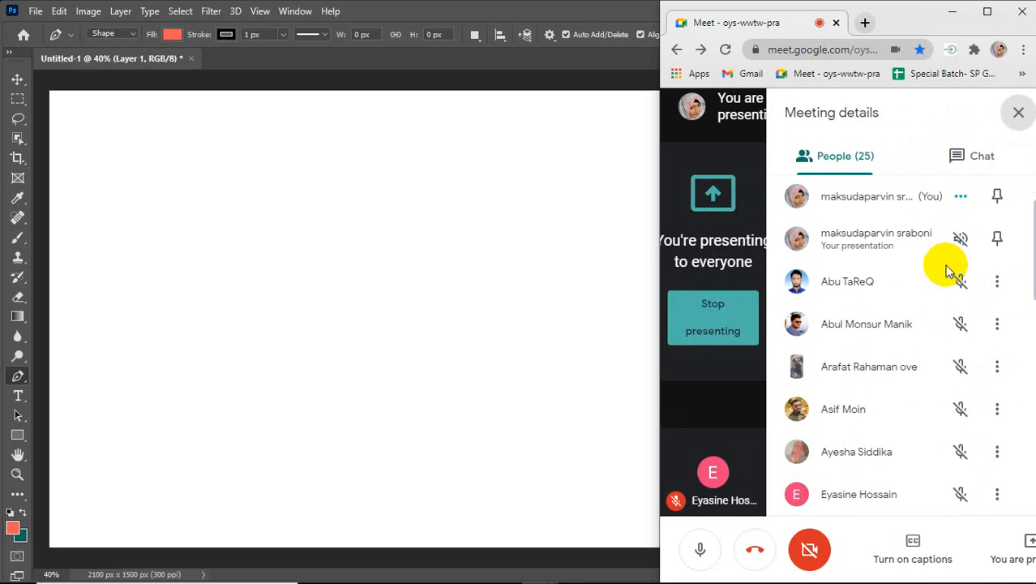
scroll(947, 271, "down", 6)
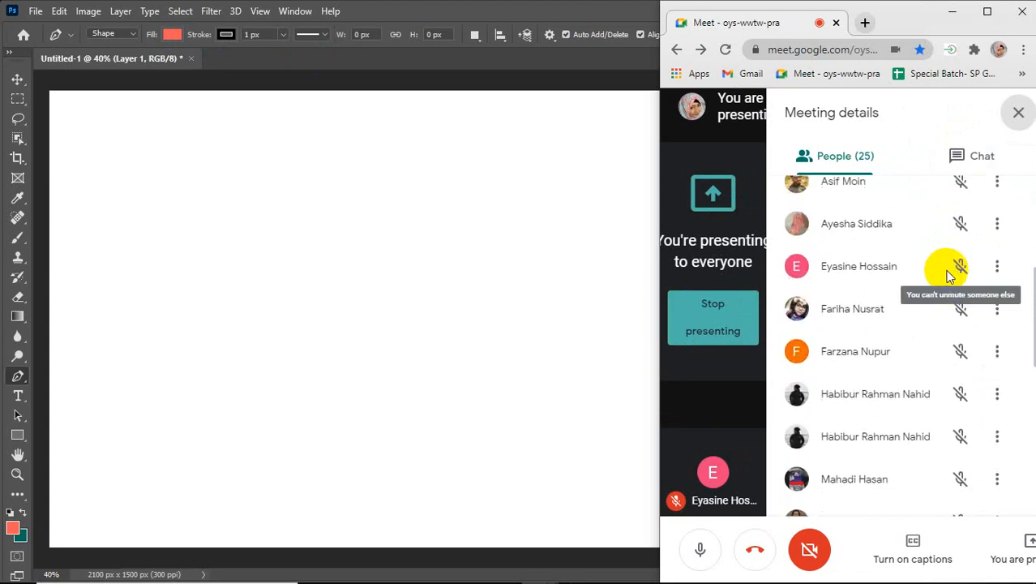
scroll(950, 276, "down", 10)
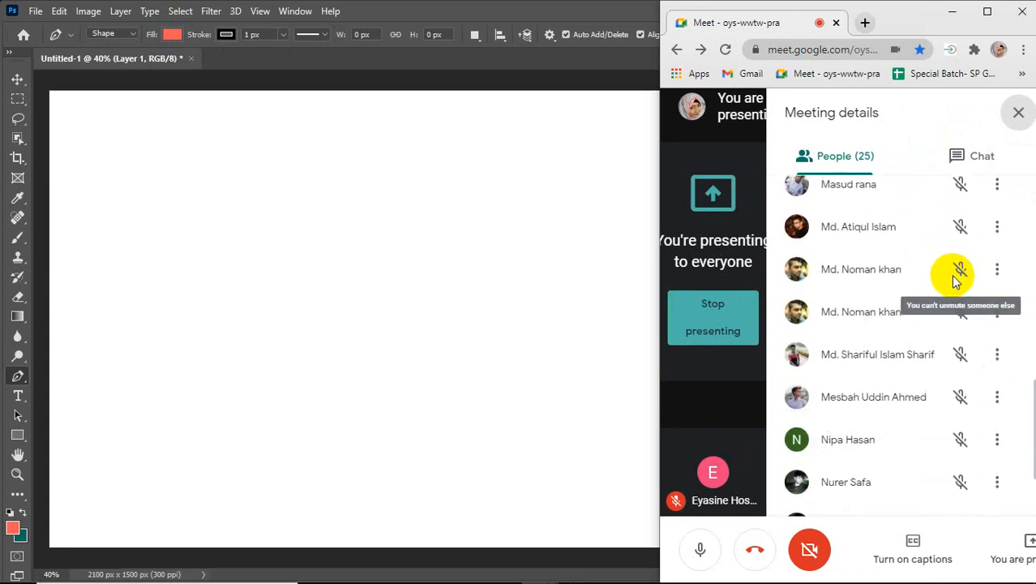
scroll(957, 280, "down", 1)
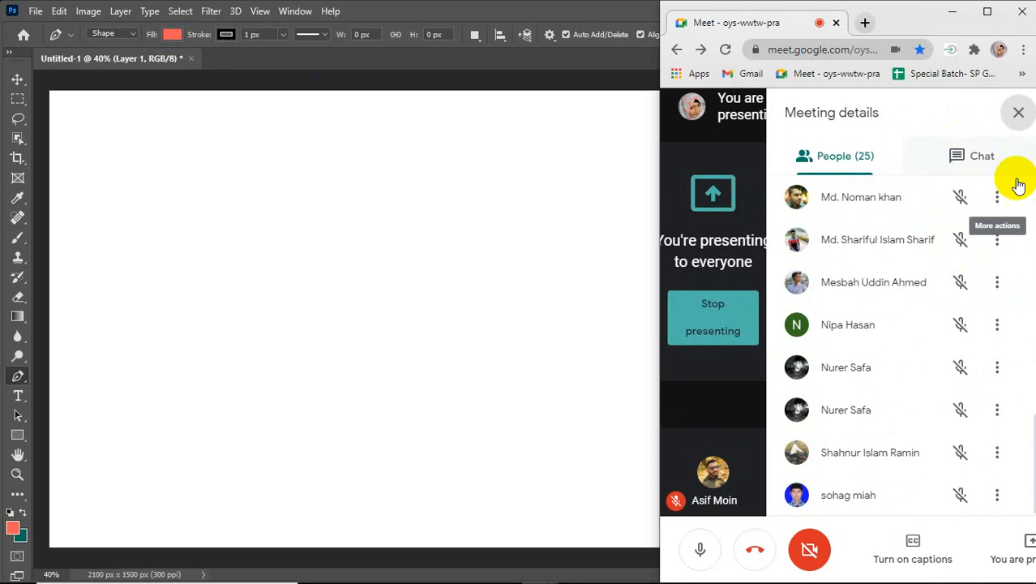
left_click(1017, 110)
left_click(468, 243)
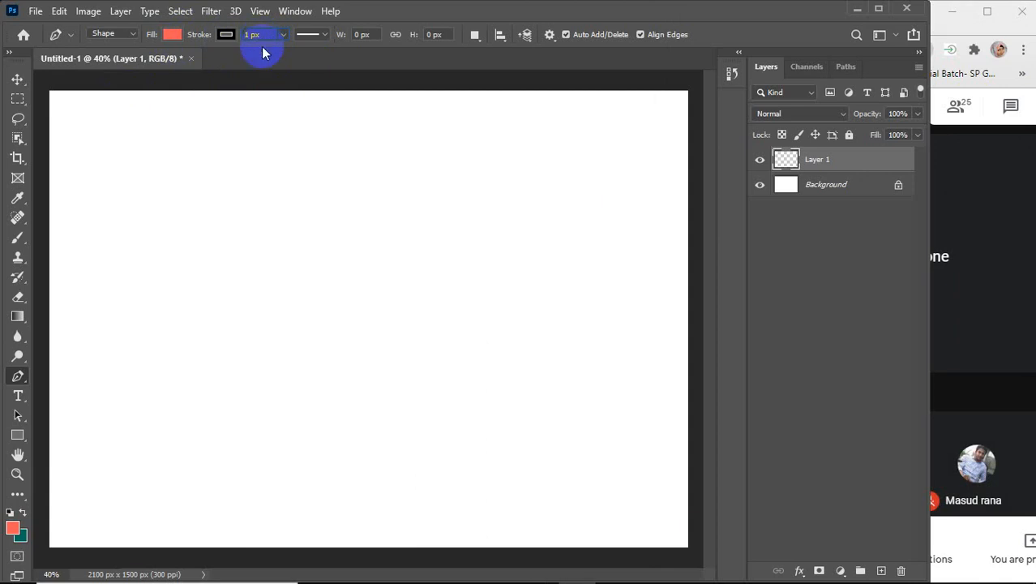
Examine the fill and stroke color options for the Pen tool's Shape mode, including the RGB swatch group
left_click(119, 33)
left_click(119, 33)
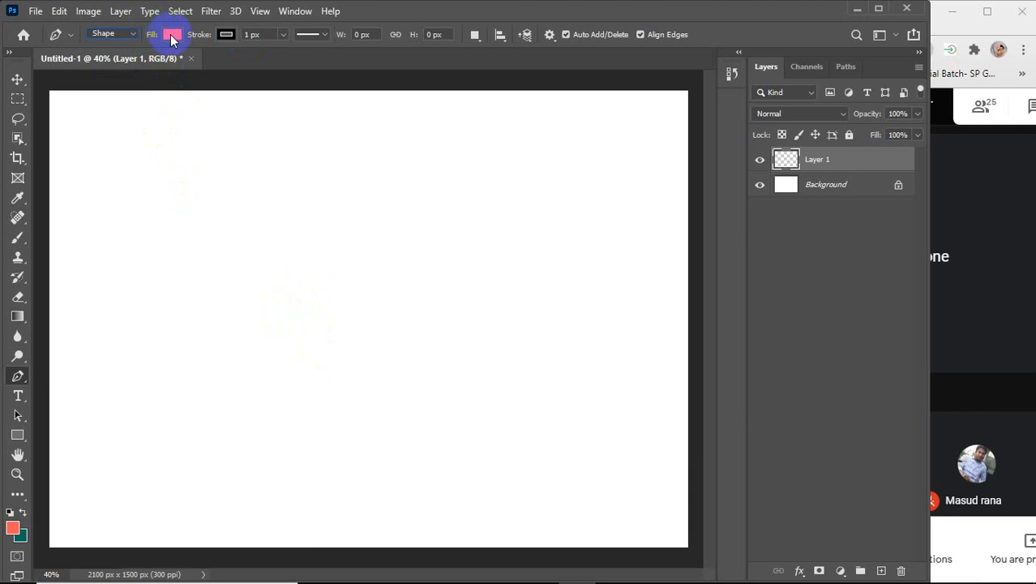
left_click(170, 34)
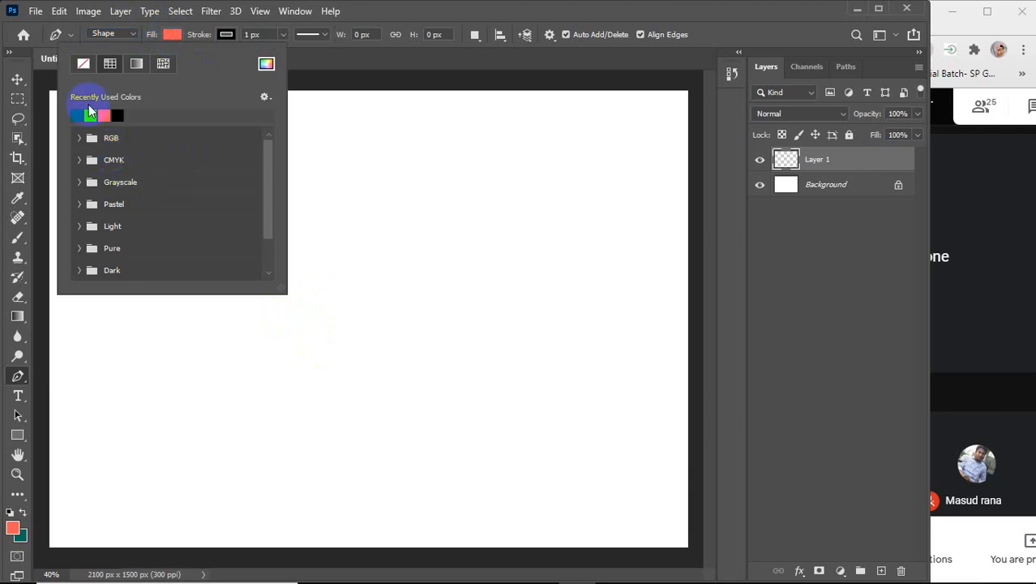
left_click(78, 139)
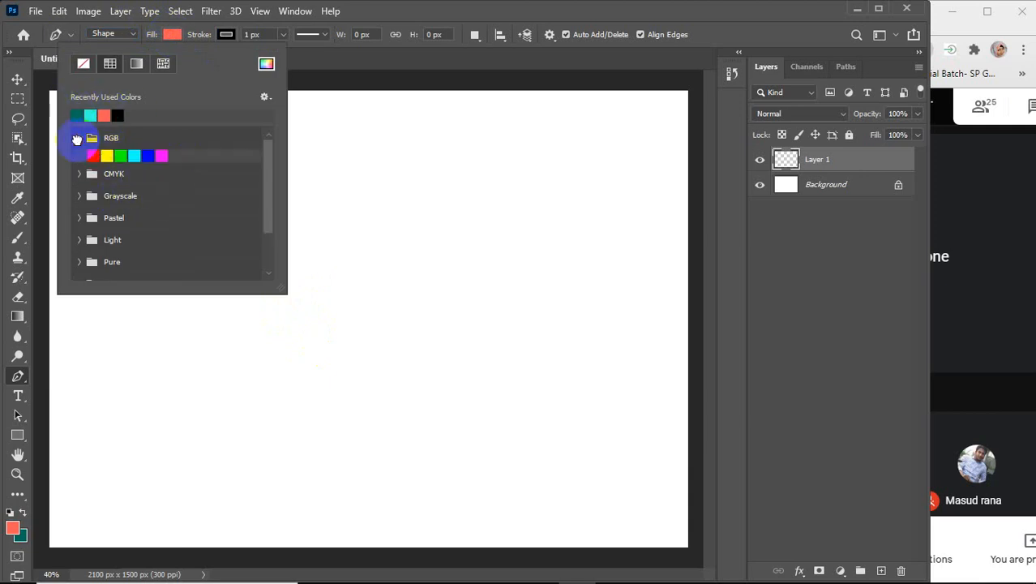
left_click(77, 139)
scroll(97, 215, "down", 2)
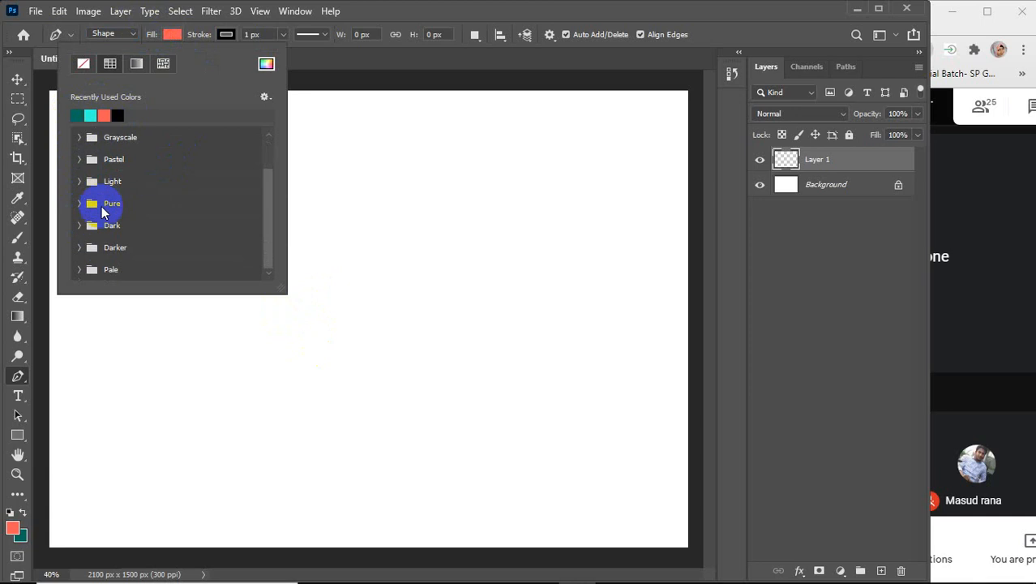
left_click(227, 34)
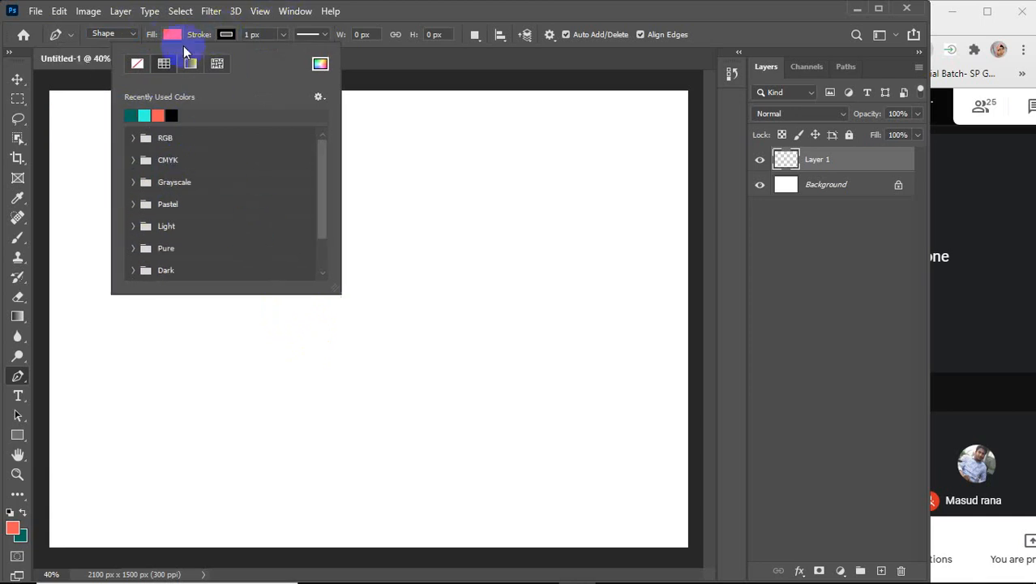
left_click(173, 34)
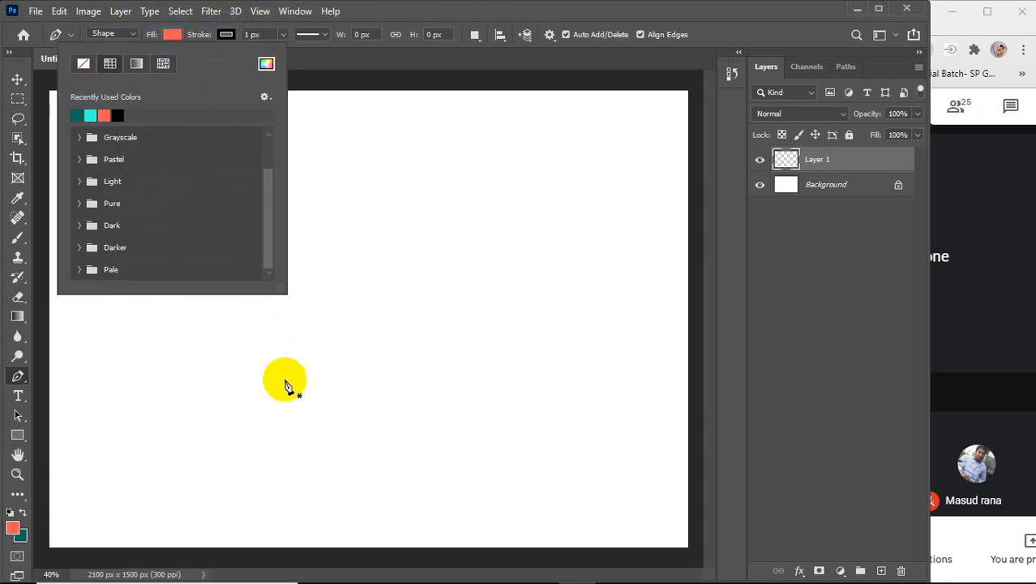
Draw a closed curved coral shape about 532 × 462 px near the middle of the canvas
left_click(322, 324)
left_click_drag(303, 246, 363, 221)
left_click_drag(399, 339, 398, 336)
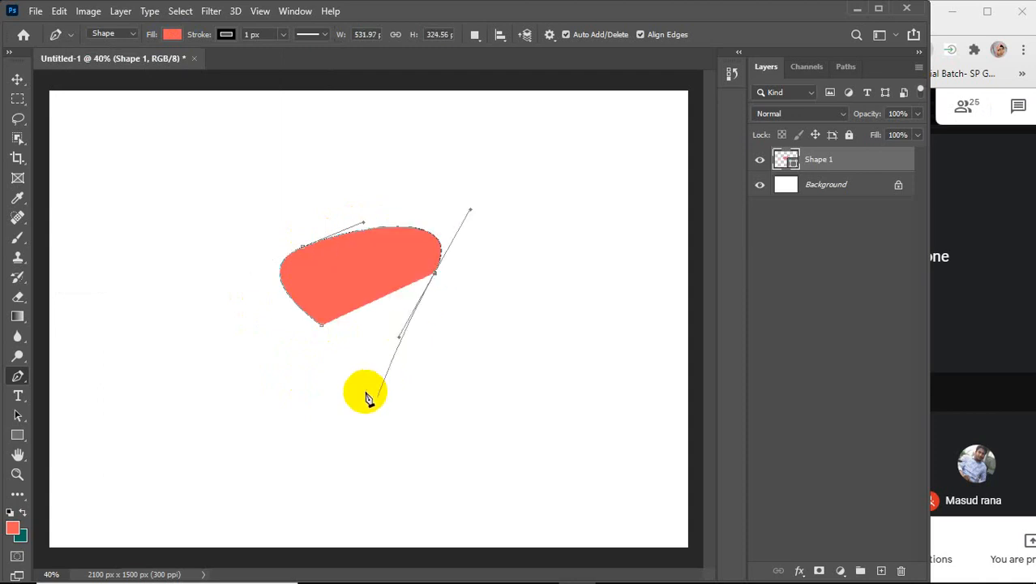
left_click_drag(352, 366, 307, 370)
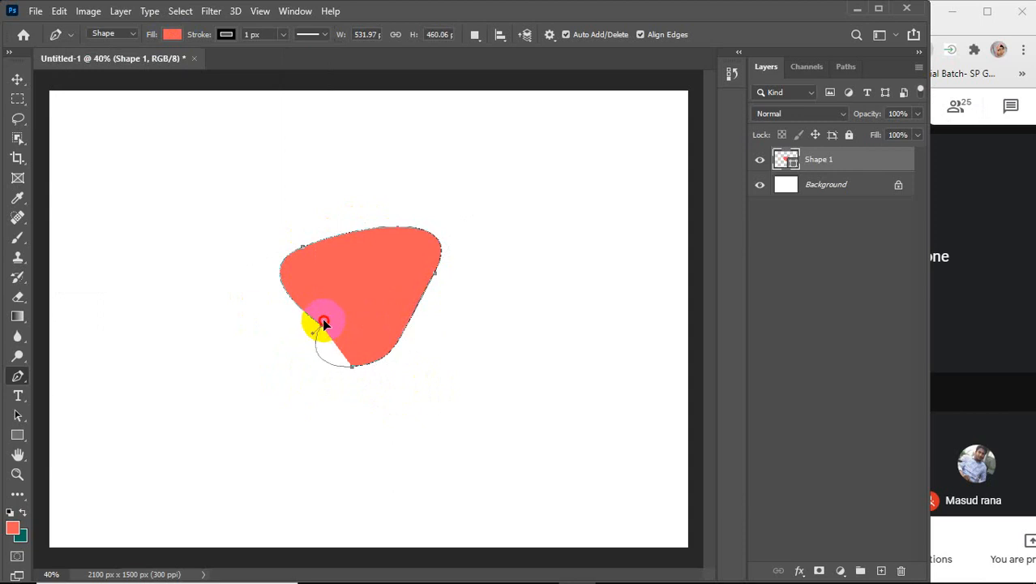
left_click_drag(371, 285, 371, 285)
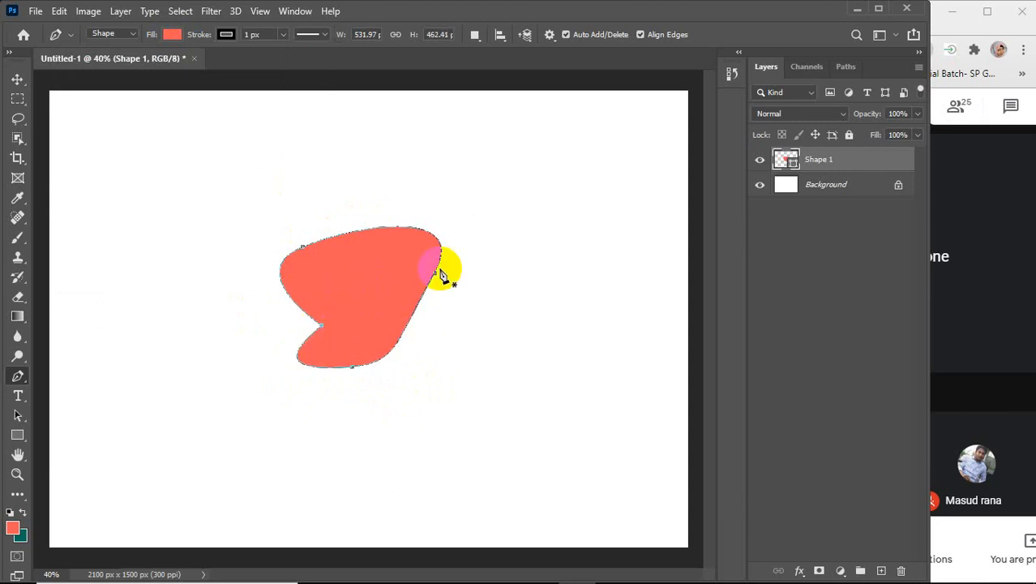
Draw a second closed curved coral shape, about 491 × 717 px, to the right of the first on its own layer
left_click_drag(569, 218, 629, 331)
left_click_drag(578, 412, 485, 292)
left_click_drag(497, 234, 526, 252)
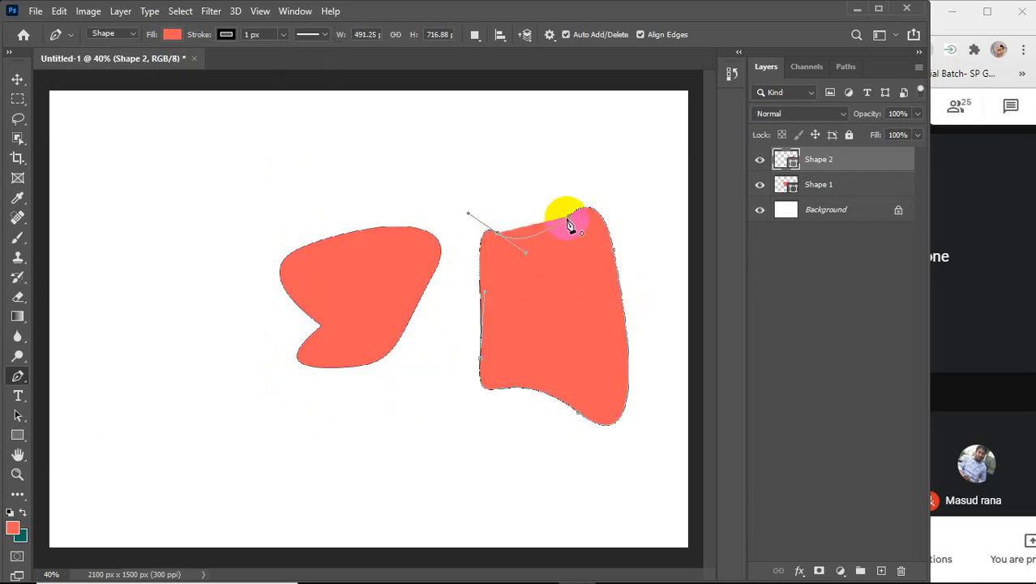
left_click(570, 215)
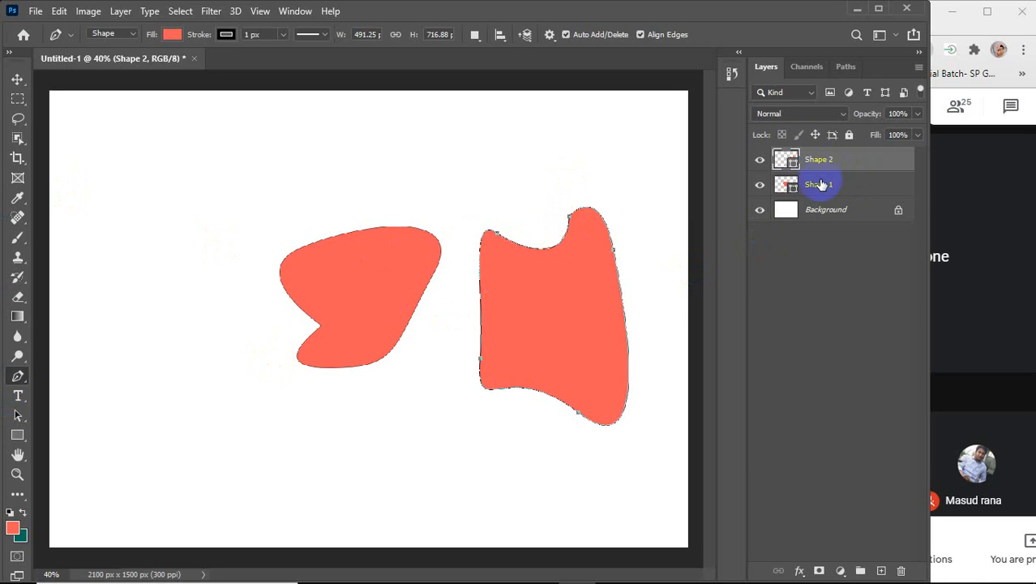
Begin a third curved coral shape, about 489 × 458 px, below and left of the first shape on its own layer
left_click_drag(204, 479, 219, 386)
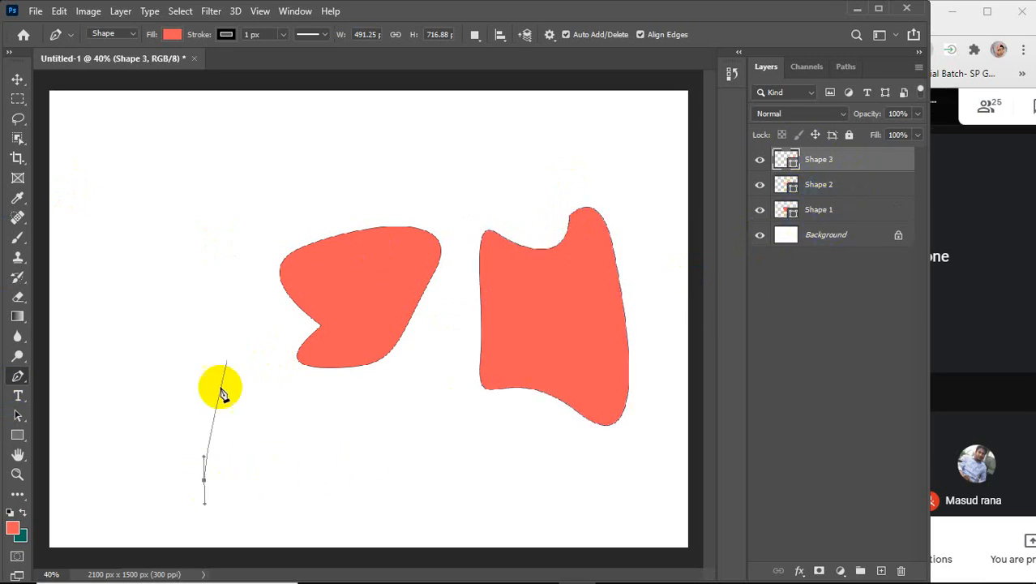
left_click_drag(254, 343, 340, 414)
left_click_drag(350, 424, 354, 447)
left_click_drag(403, 361, 314, 328)
left_click_drag(240, 340, 235, 357)
left_click_drag(187, 412, 191, 428)
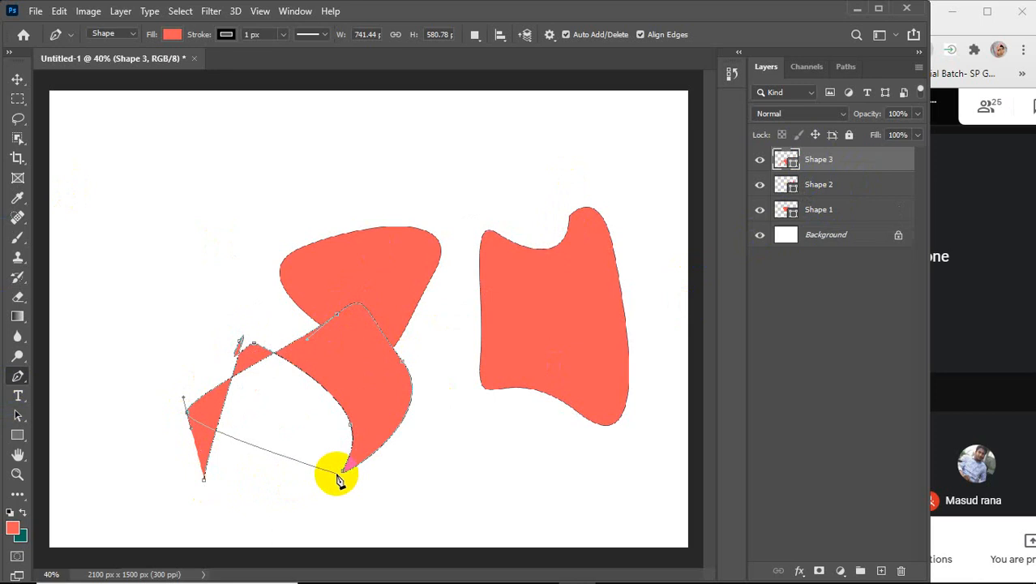
left_click(204, 479)
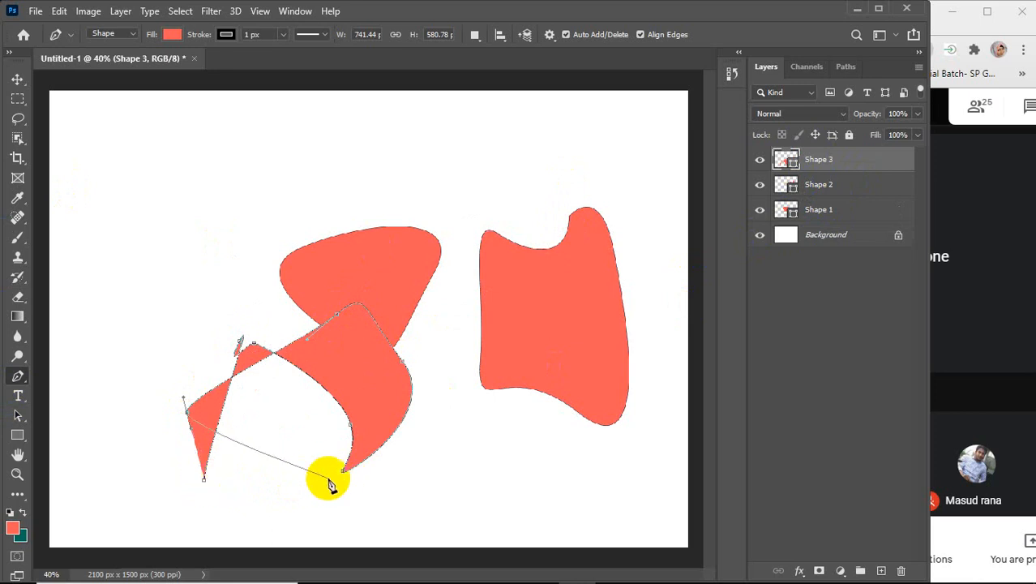
left_click(343, 473)
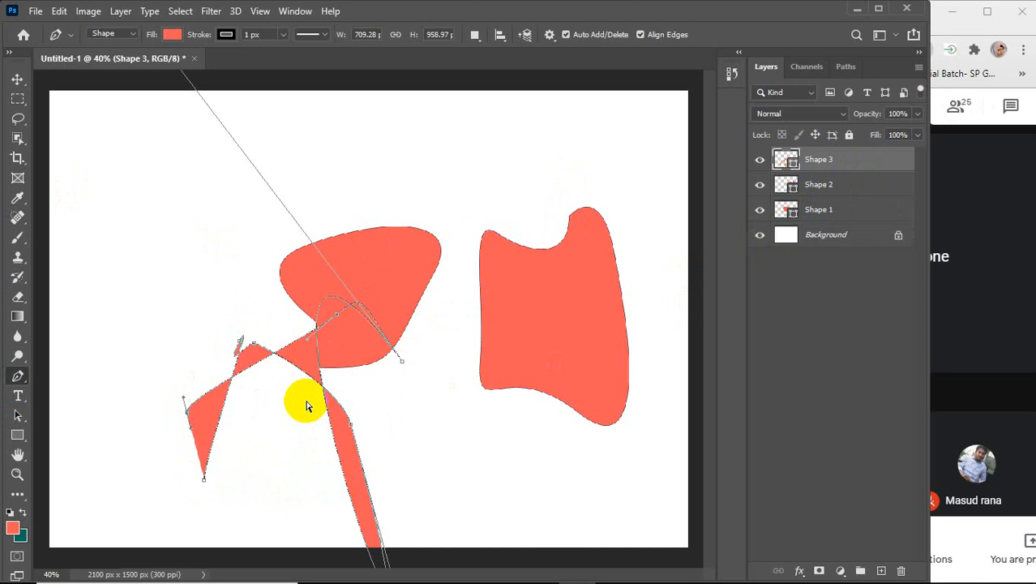
key("ctrl+z")
key("ctrl+z")
key("ctrl+z")
key("ctrl+z")
key("ctrl+z")
key("ctrl+z")
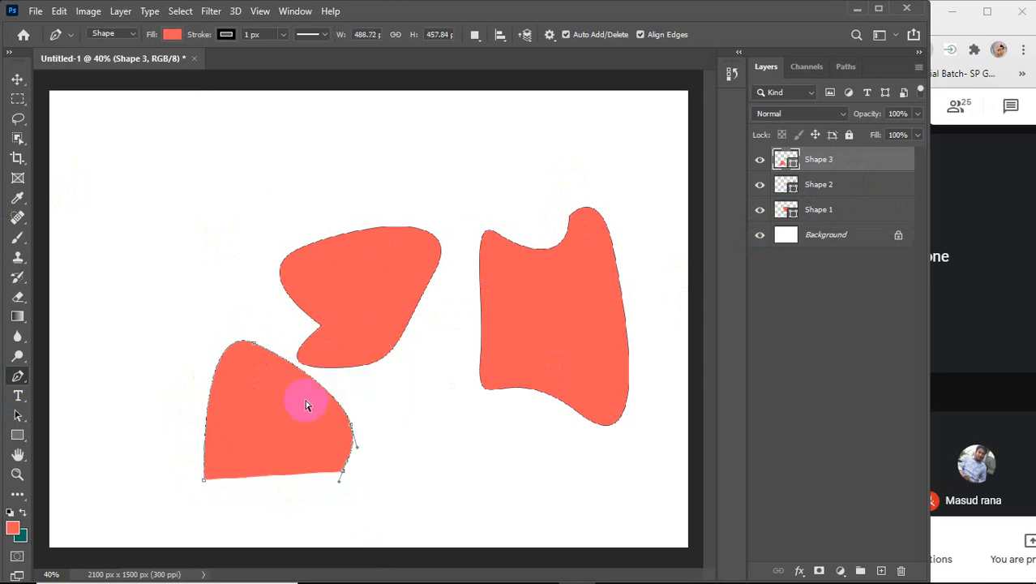
Close the third coral shape with a rounded lower edge, making it about 506 × 570 px
left_click_drag(204, 479, 144, 404)
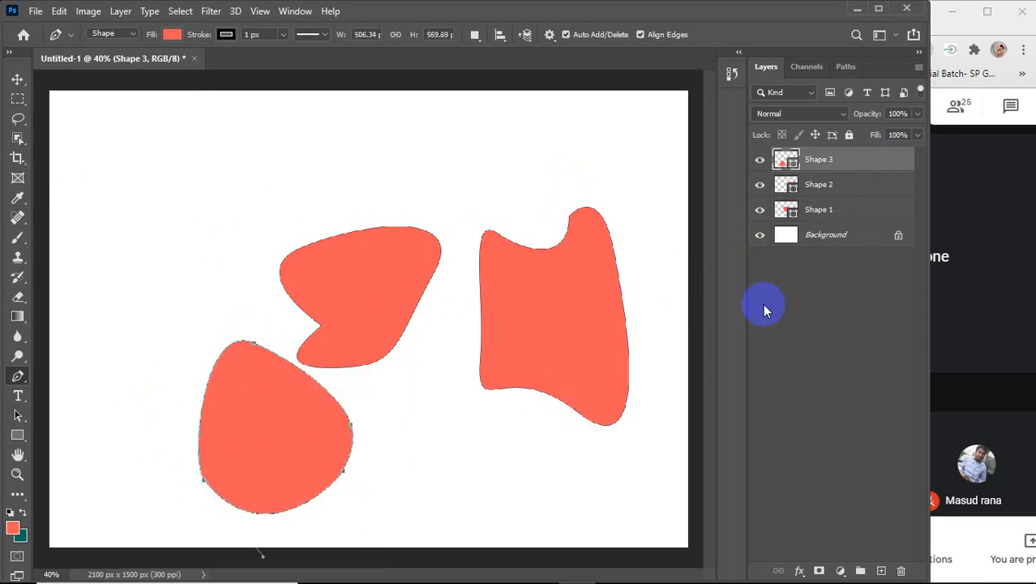
Hide and show each of the three shape layers in turn to check which shape each one holds
left_click(762, 212)
left_click(761, 210)
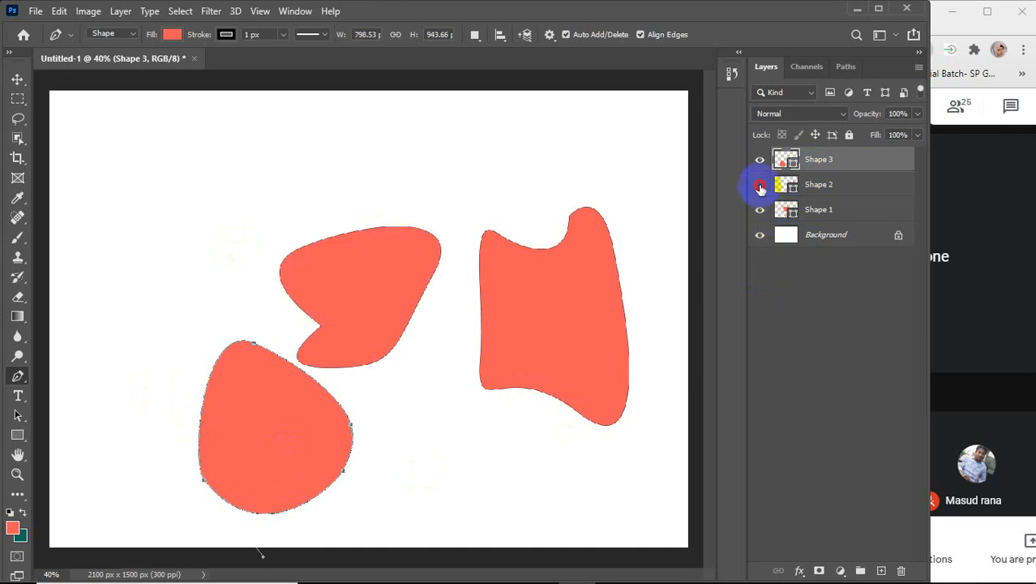
left_click(760, 185)
left_click(760, 185)
left_click(759, 162)
left_click(759, 165)
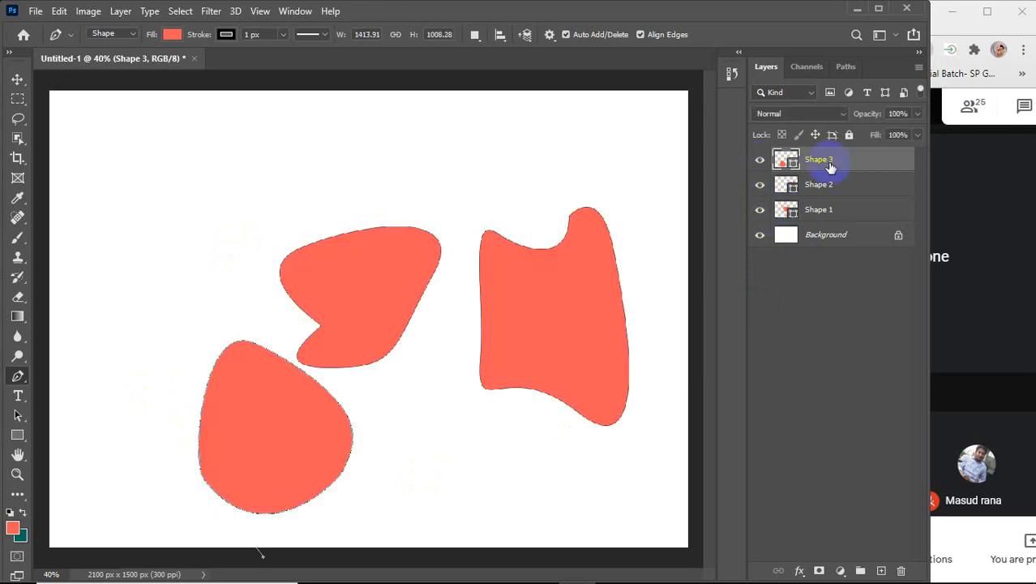
Delete all three shape layers, leaving only the Background layer
key("Delete")
key("Delete")
key("Delete")
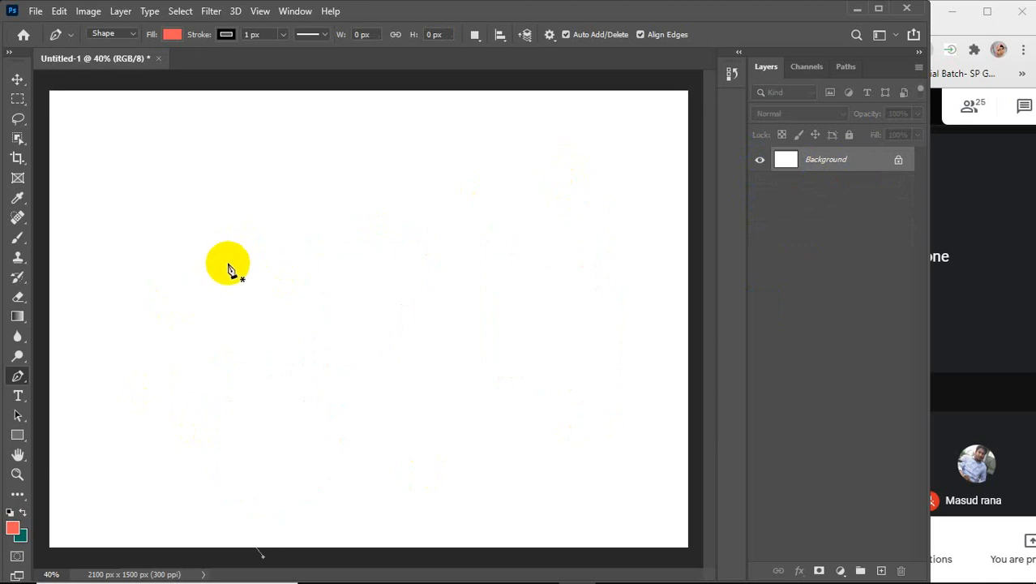
Set the path operation to Combine Shapes and draw a closed curved coral shape about 601 px wide near the canvas centre
left_click(475, 34)
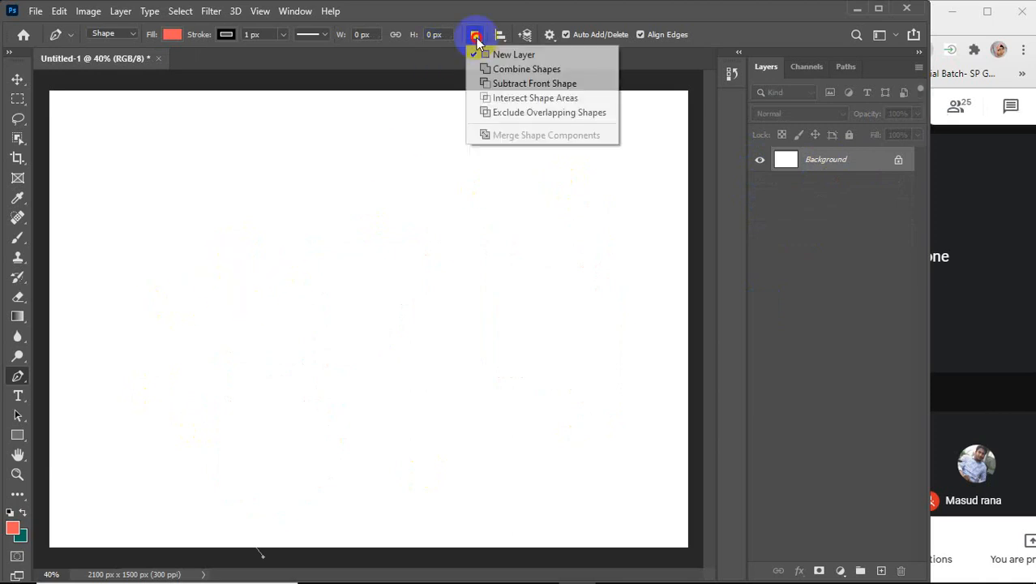
left_click(521, 72)
left_click(221, 302)
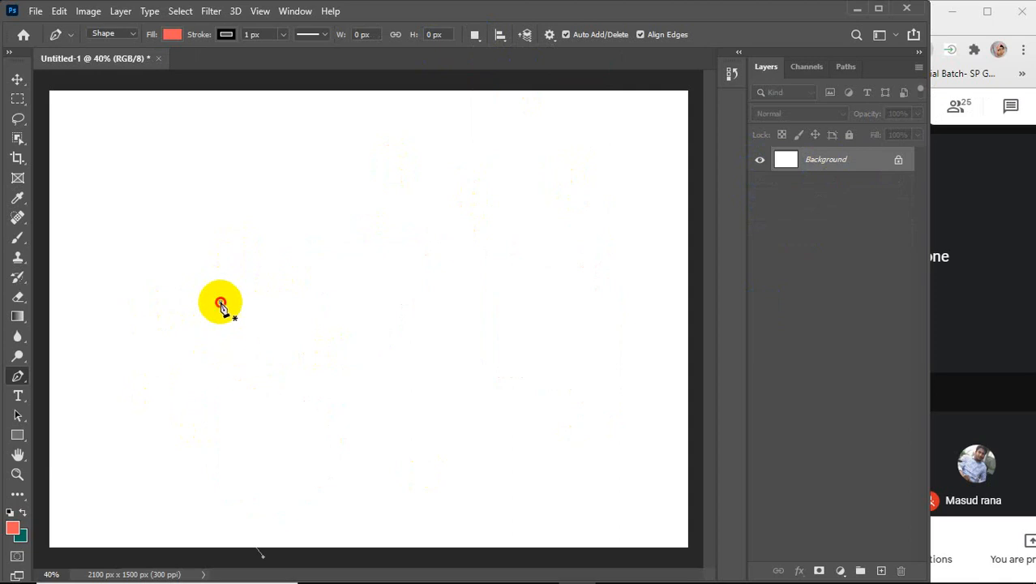
left_click_drag(264, 248, 363, 259)
left_click_drag(380, 305, 343, 324)
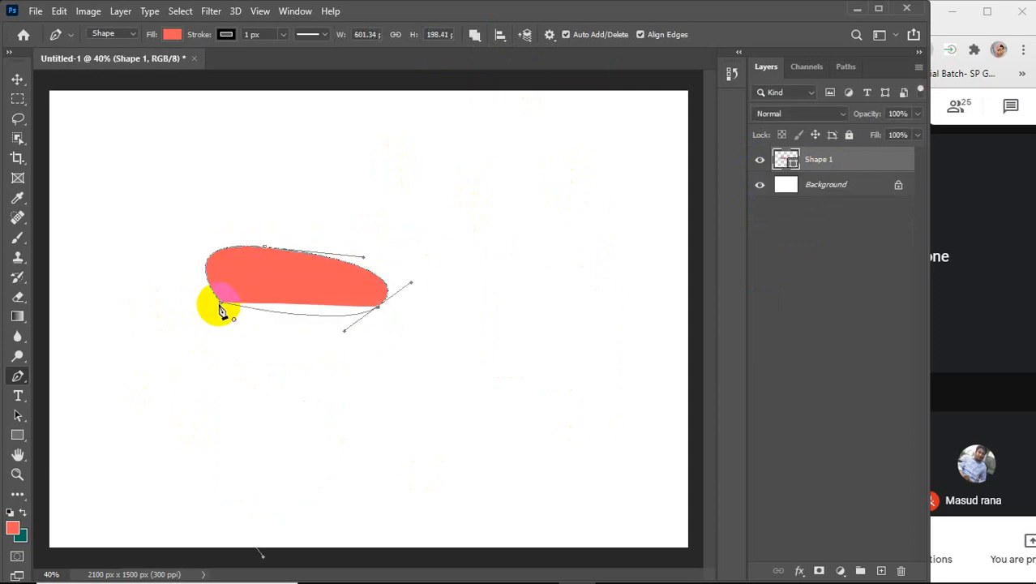
left_click_drag(220, 301, 179, 273)
Add a second, larger closed curve to the same layer, overlapping the right end of the first shape
left_click(385, 373)
left_click_drag(333, 279, 377, 242)
left_click_drag(451, 208, 497, 209)
left_click_drag(532, 266, 517, 302)
left_click(385, 373)
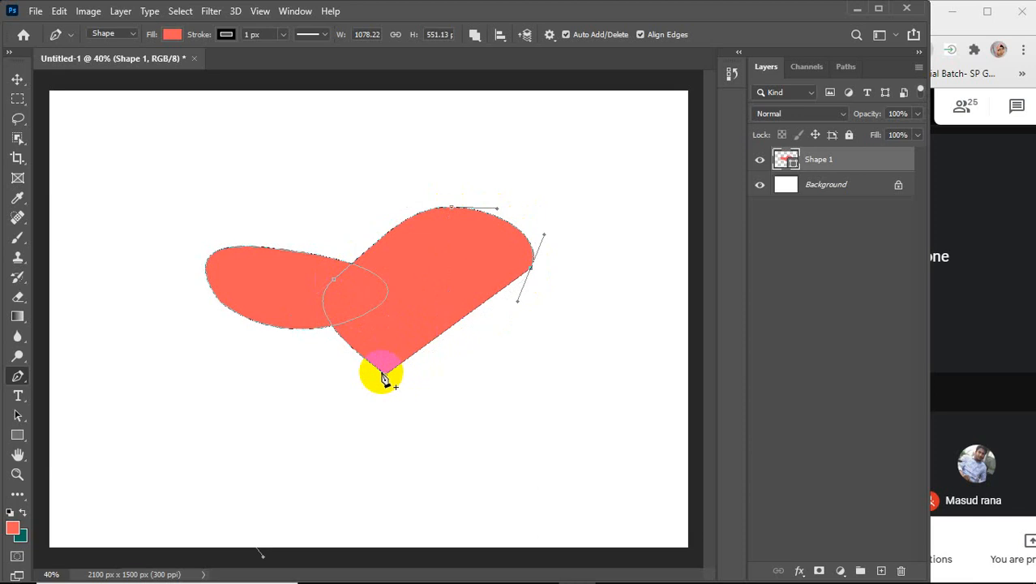
left_click_drag(386, 375, 329, 370)
Add a third closed curve to the combined shape, overlapping the lower part of the second curve
left_click_drag(375, 439, 372, 428)
left_click_drag(391, 311, 422, 306)
left_click_drag(511, 344, 527, 384)
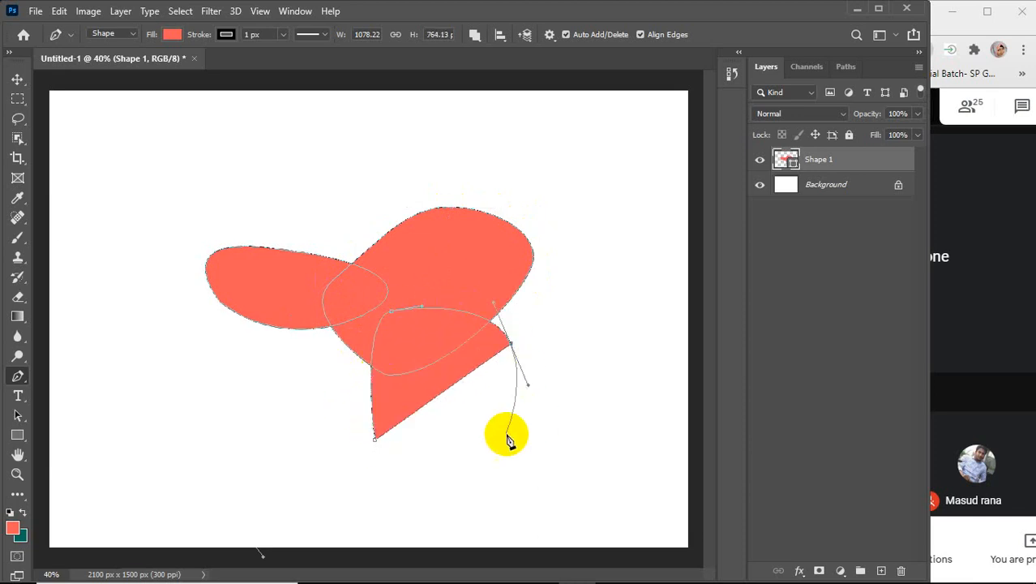
left_click_drag(491, 441, 460, 464)
left_click(374, 439)
left_click_drag(377, 444, 428, 401)
Add a fourth closed curve overlapping the third at its lower left, bringing the combined shape to about 1078 × 914 px
left_click(281, 468)
left_click_drag(430, 413, 419, 446)
left_click_drag(365, 480, 338, 494)
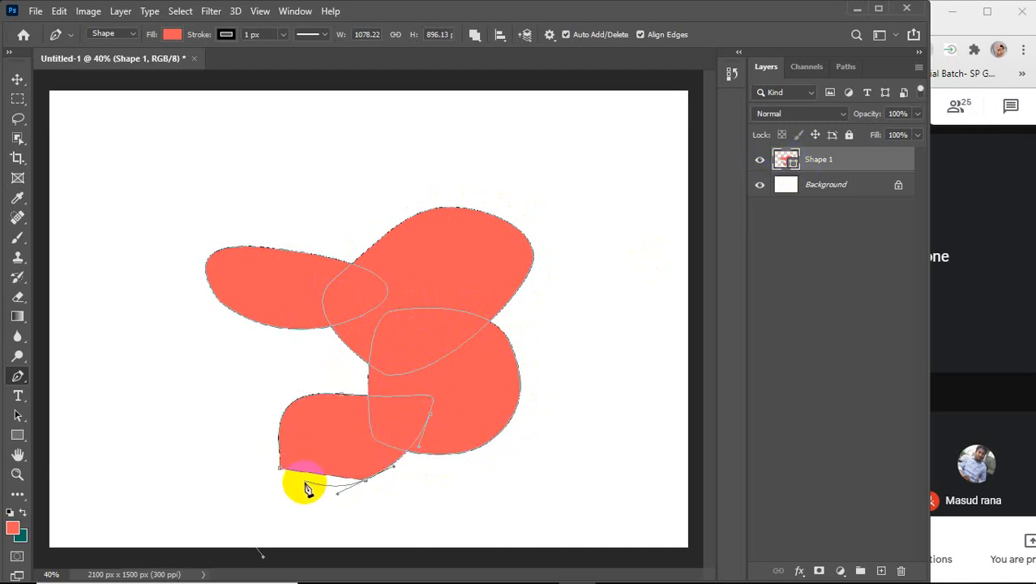
left_click_drag(281, 471, 233, 456)
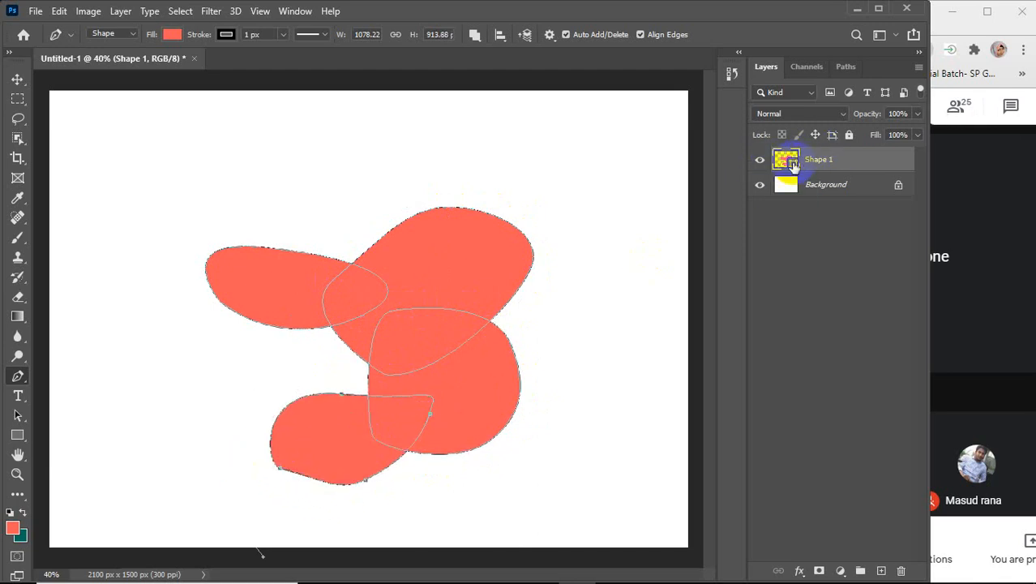
Select the combined coral shape with the Move tool and delete it
left_click(16, 80)
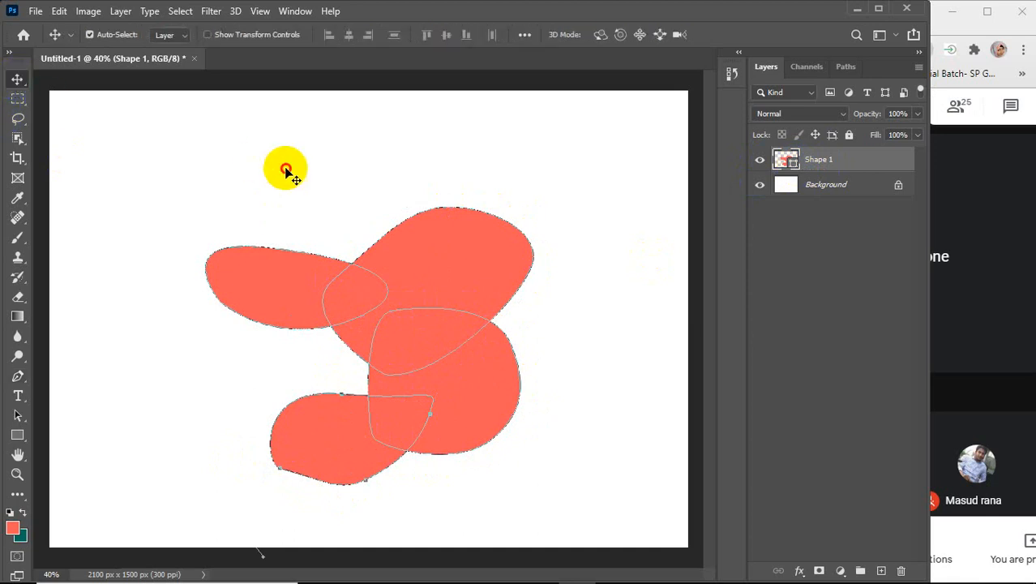
mouse_move(454, 274)
left_mouse_down()
mouse_move(307, 227)
mouse_move(493, 266)
mouse_move(481, 243)
mouse_move(389, 211)
mouse_move(480, 323)
mouse_move(453, 272)
left_mouse_up()
key("Delete")
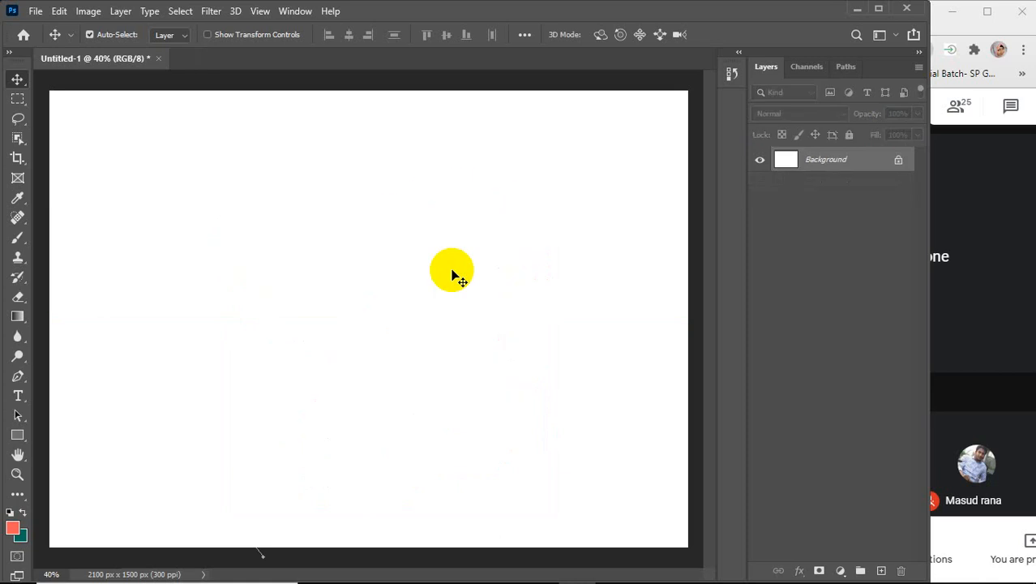
Set the Pen tool's path operation to Subtract Front Shape and draw a closed curved coral shape about 657 × 737 px
left_click(18, 375)
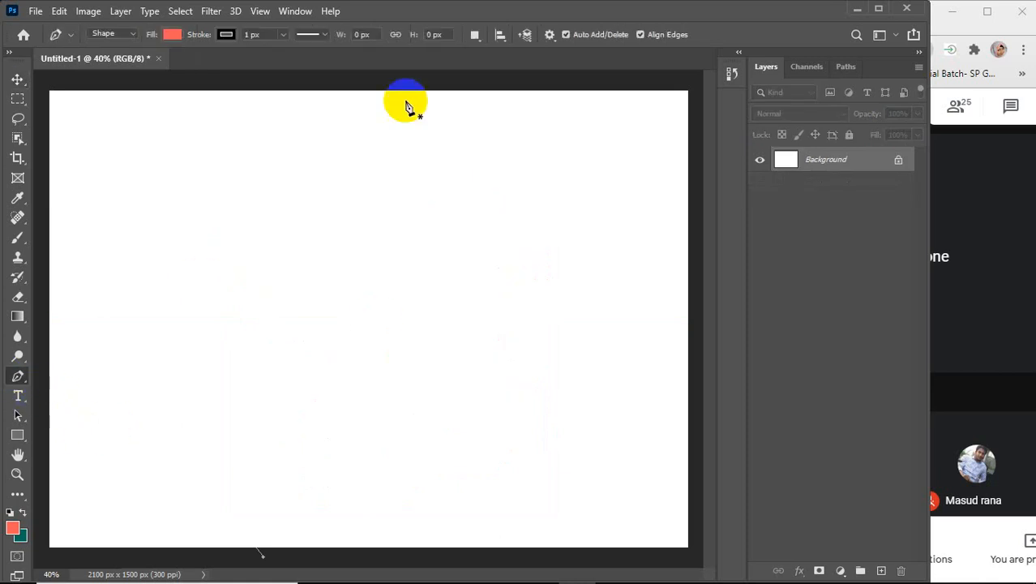
left_click(484, 36)
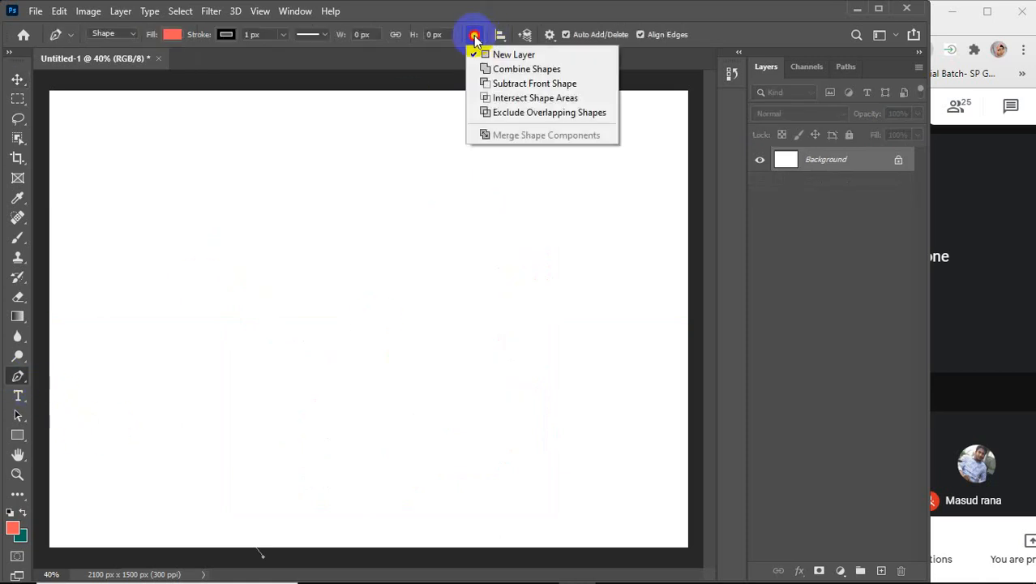
left_click(513, 84)
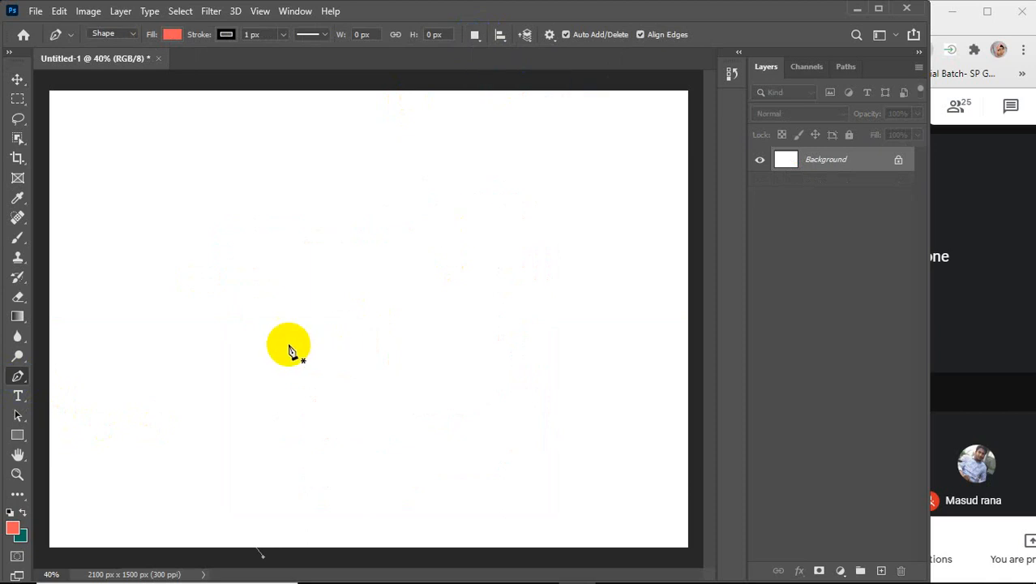
left_click(254, 338)
left_click_drag(280, 241, 365, 232)
left_click_drag(418, 294, 426, 370)
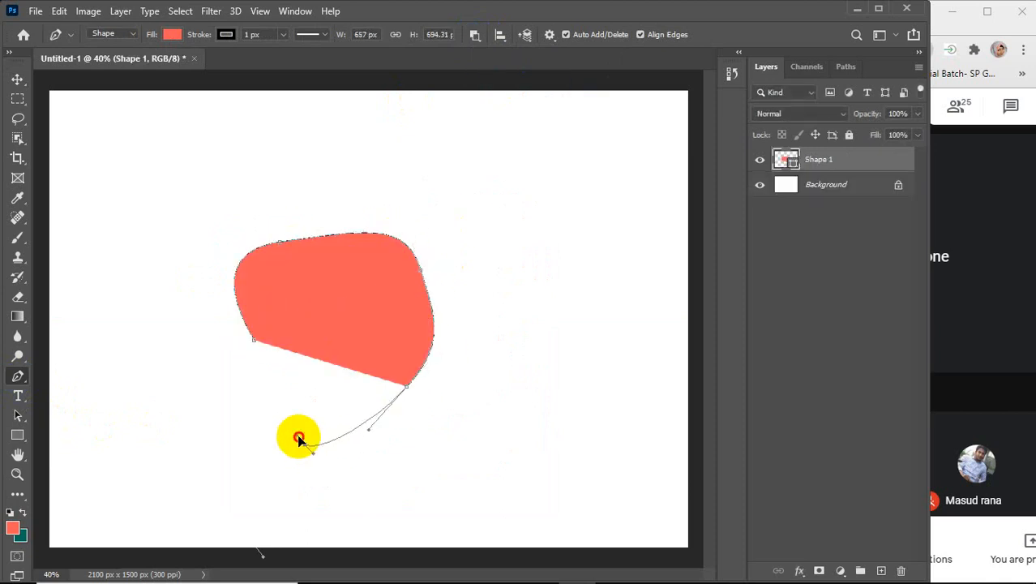
left_click_drag(304, 440, 266, 394)
left_click(254, 339)
left_click_drag(260, 331, 272, 281)
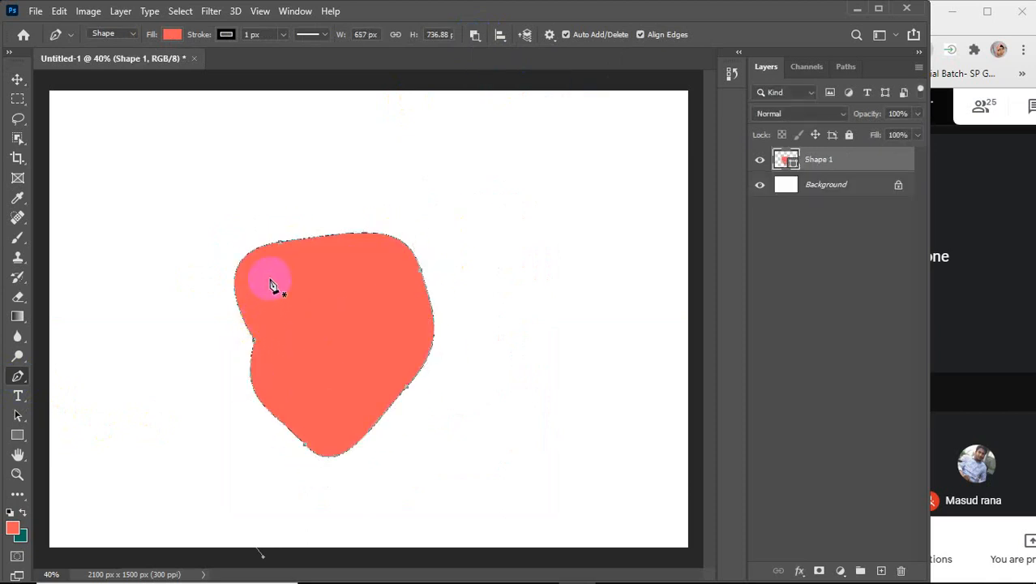
Draw a closed curve over the left side of the coral shape to subtract that area
left_click(170, 280)
left_click_drag(310, 347, 311, 359)
left_click_drag(297, 444, 259, 481)
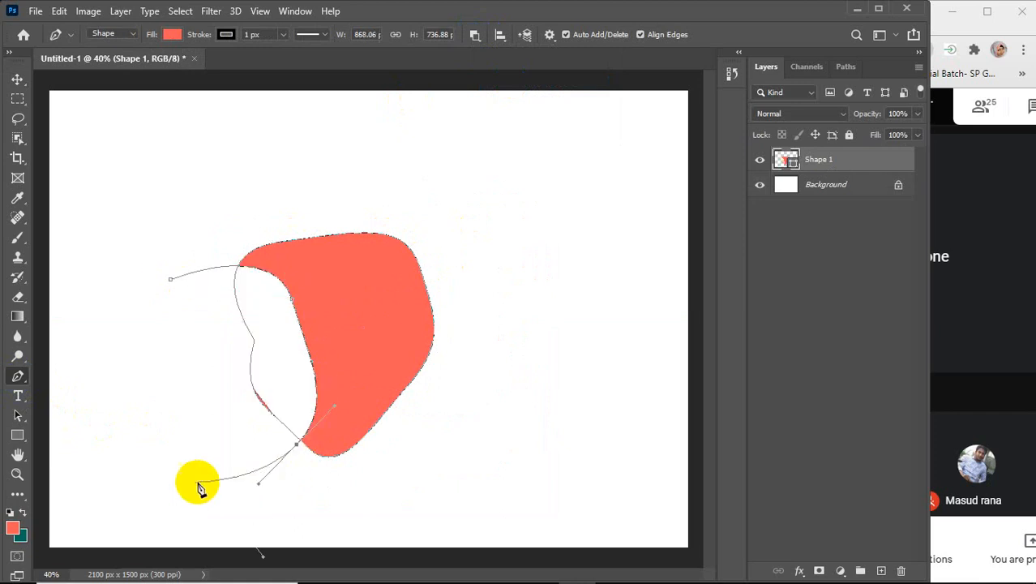
left_click_drag(179, 480, 166, 453)
left_click_drag(136, 367, 154, 312)
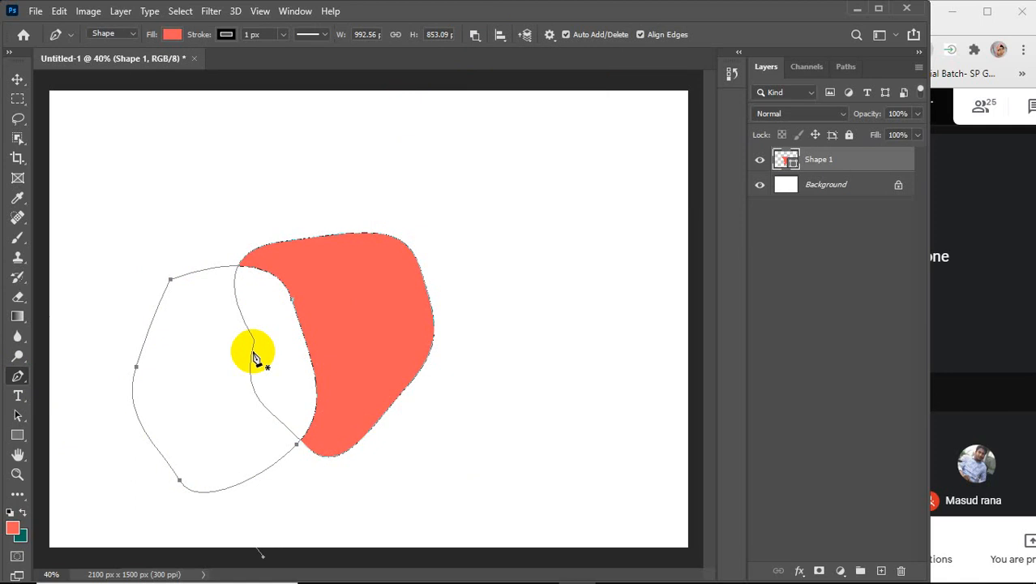
Draw another closed curve over the lower part of the coral shape to cut that area away as well
left_click(369, 501)
left_click_drag(344, 396, 344, 396)
left_click_drag(245, 373, 217, 412)
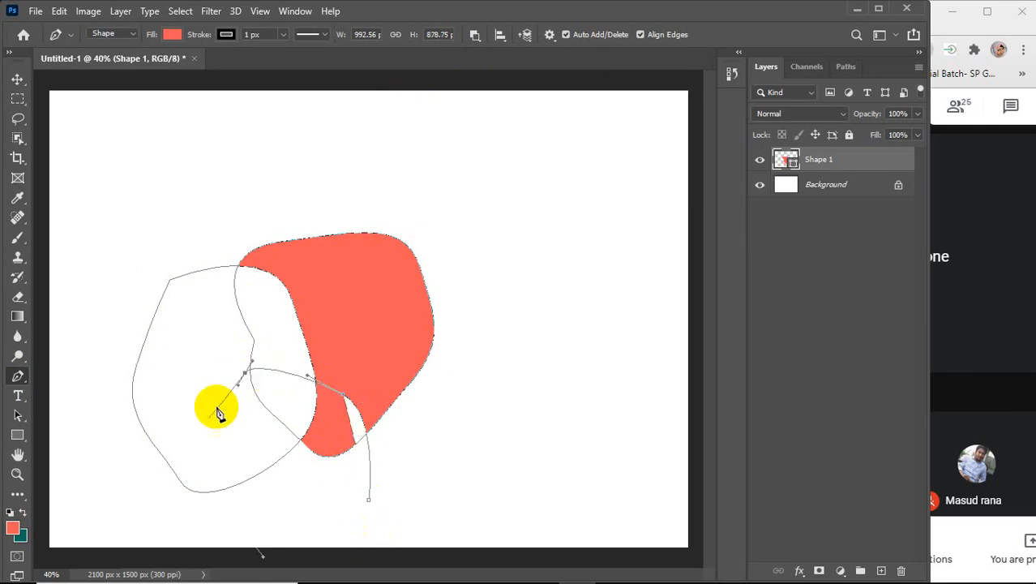
left_click_drag(211, 454, 239, 496)
left_click_drag(299, 531, 355, 537)
left_click(369, 503)
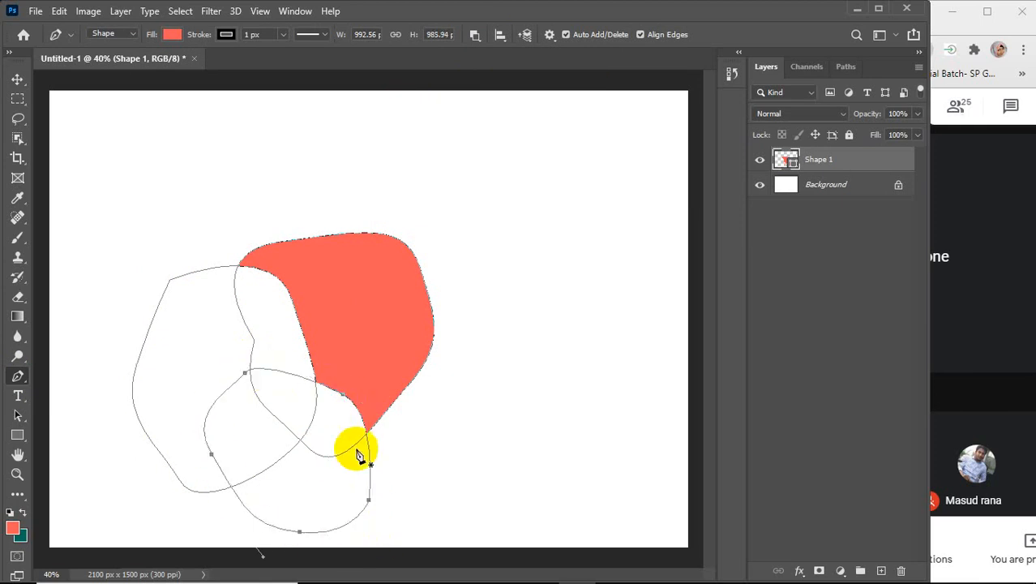
Move the cut coral shape up and to the right with the Move tool, and delete it
left_click(18, 80)
left_click(521, 236)
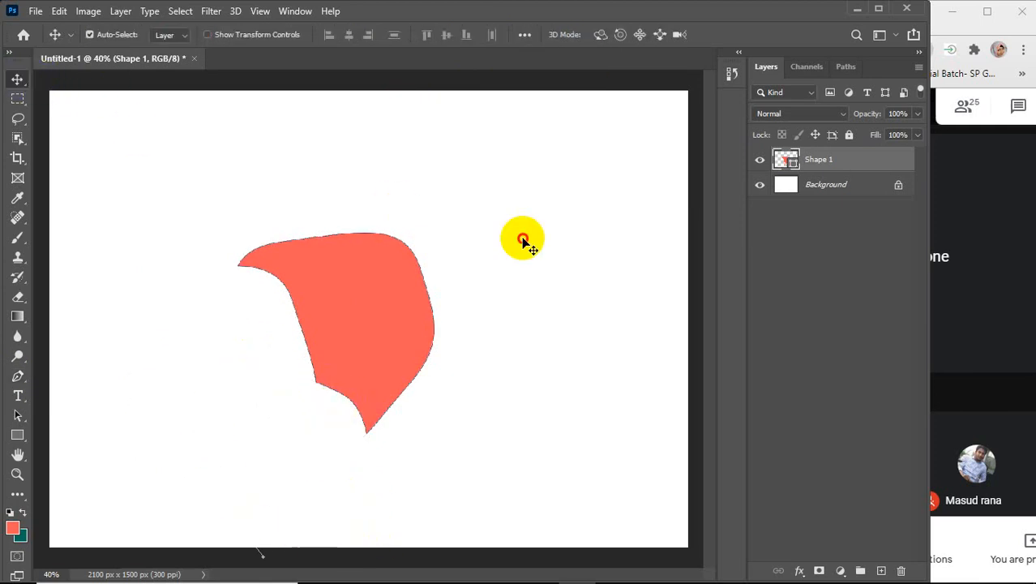
left_click(359, 309)
left_click_drag(380, 314, 481, 309)
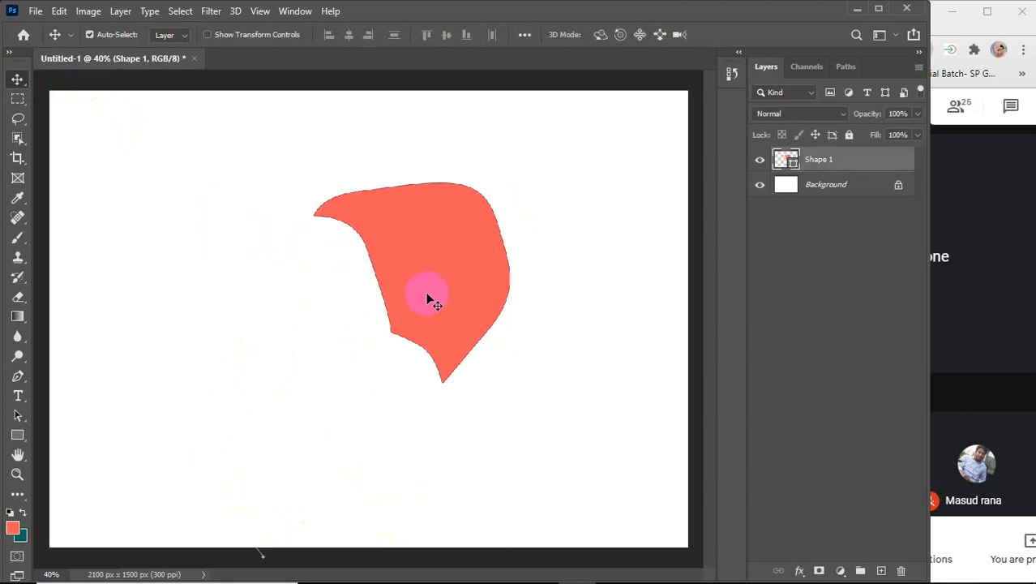
key("Delete")
Set the Pen tool's path operation to Intersect Shape Areas and draw a closed curved coral shape about 882 px high
left_click(18, 377)
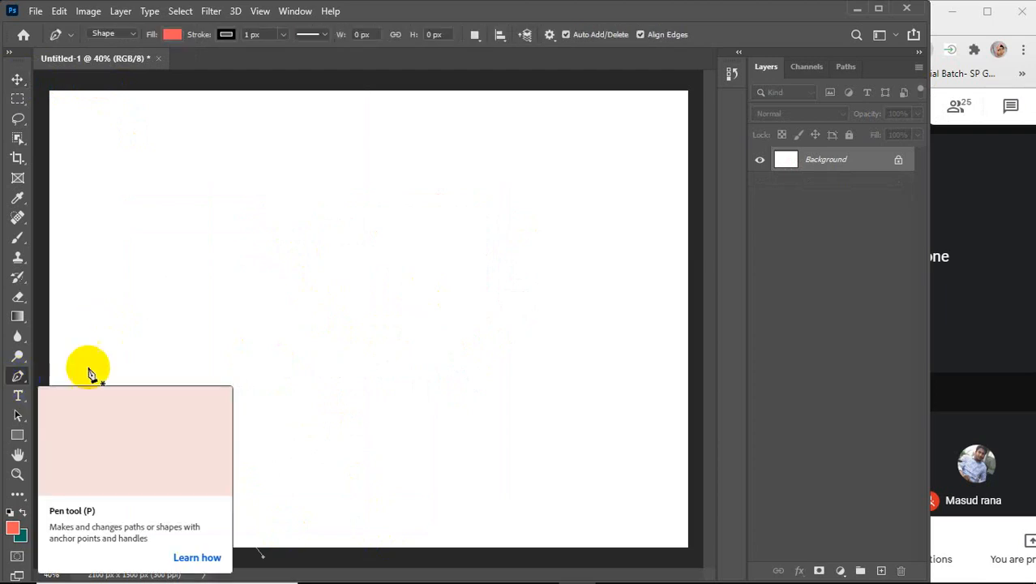
left_click(476, 34)
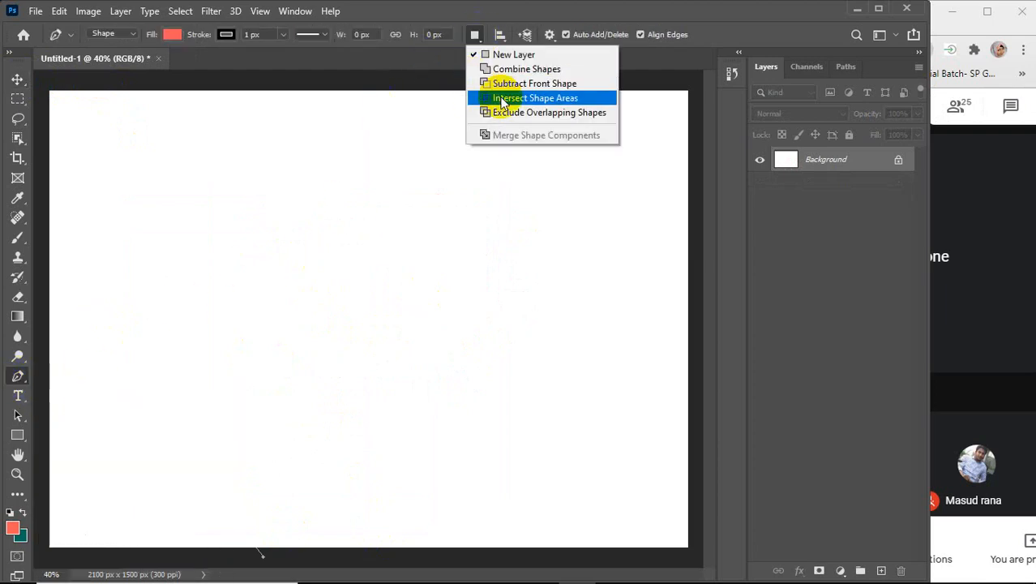
left_click(503, 98)
left_click(334, 216)
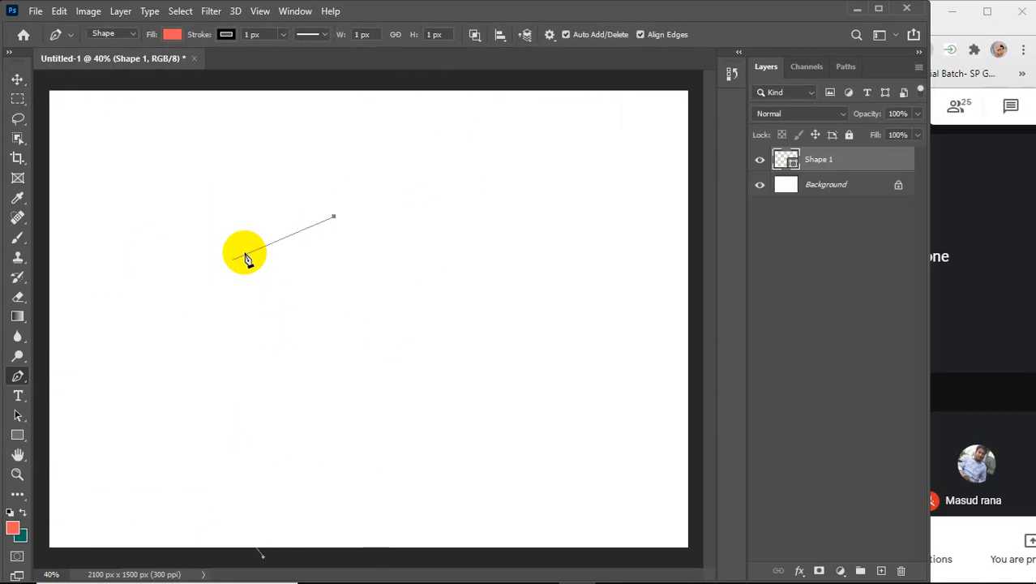
left_click_drag(182, 280, 209, 381)
left_click_drag(217, 461, 280, 456)
left_click_drag(364, 416, 389, 306)
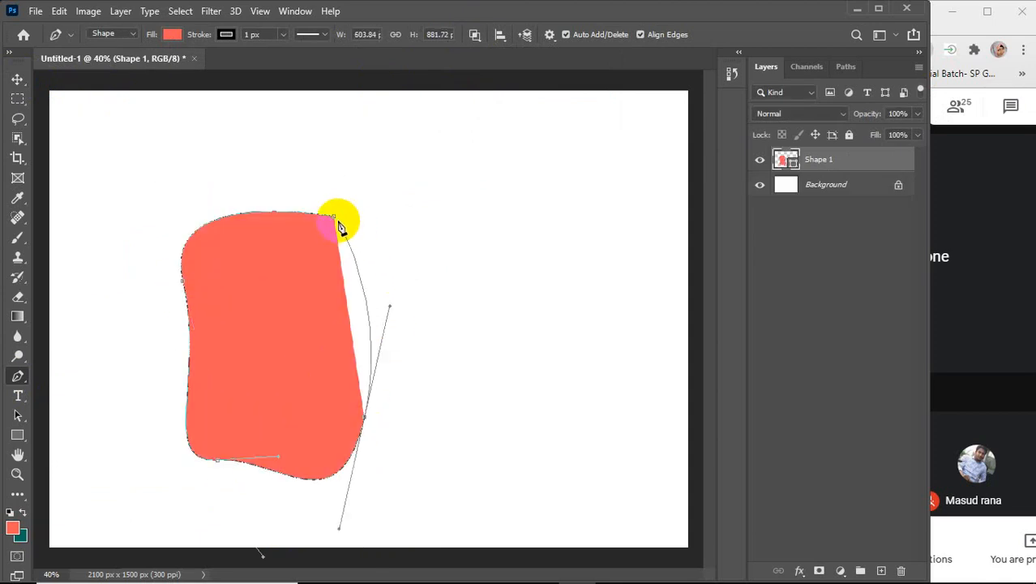
left_click(335, 219)
Draw a second closed curve overlapping the first shape's right side to keep only their intersection, about 1106 × 882 px overall
left_click(476, 235)
left_click_drag(302, 306, 342, 419)
left_click_drag(403, 466, 471, 425)
left_click_drag(517, 359, 515, 307)
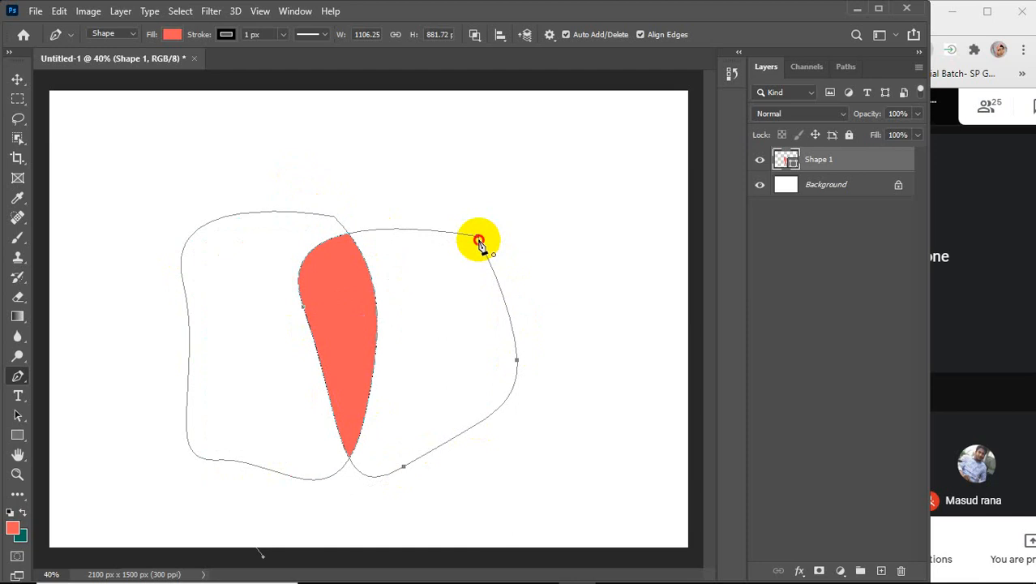
left_click(478, 241)
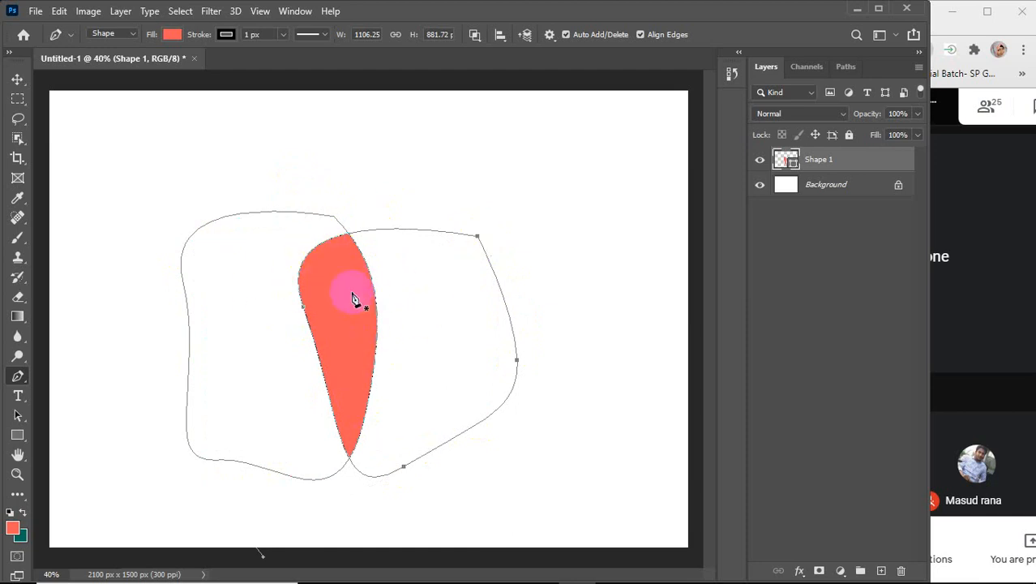
Draw a third closed curve over the upper right of the intersected shapes, narrowing their intersection, about 1277 × 966 px overall
left_click(464, 185)
left_click_drag(338, 245, 458, 394)
left_click_drag(522, 393, 556, 353)
left_click_drag(566, 308, 557, 269)
left_click(467, 188)
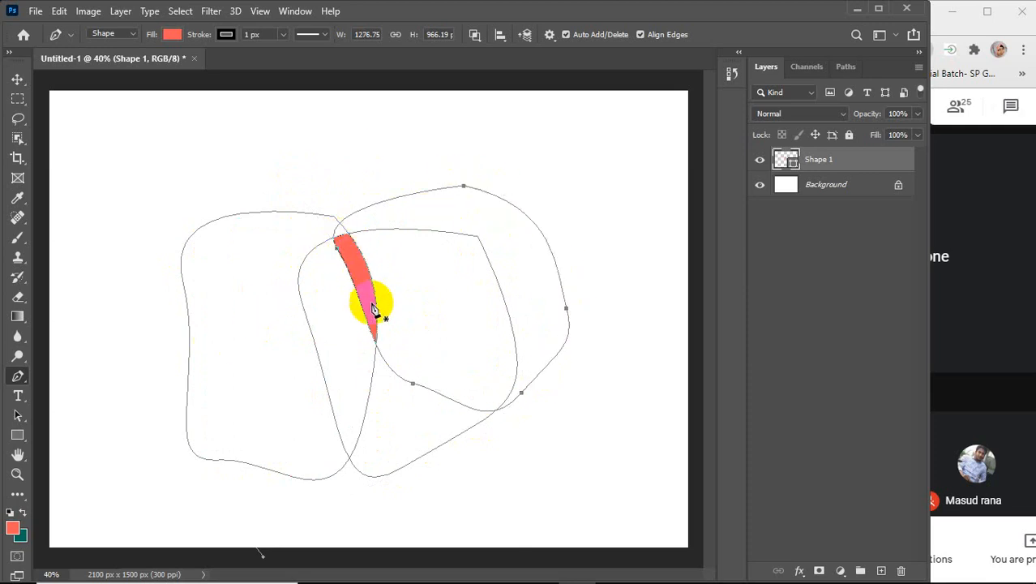
Draw a fourth closed curve over the upper part of the intersection, about 1277 × 1116 px overall, and delete the whole intersected shape
left_click(240, 155)
left_click_drag(226, 260, 393, 307)
left_click(408, 287)
left_click(403, 167)
left_click_drag(375, 140, 341, 149)
left_click(284, 153)
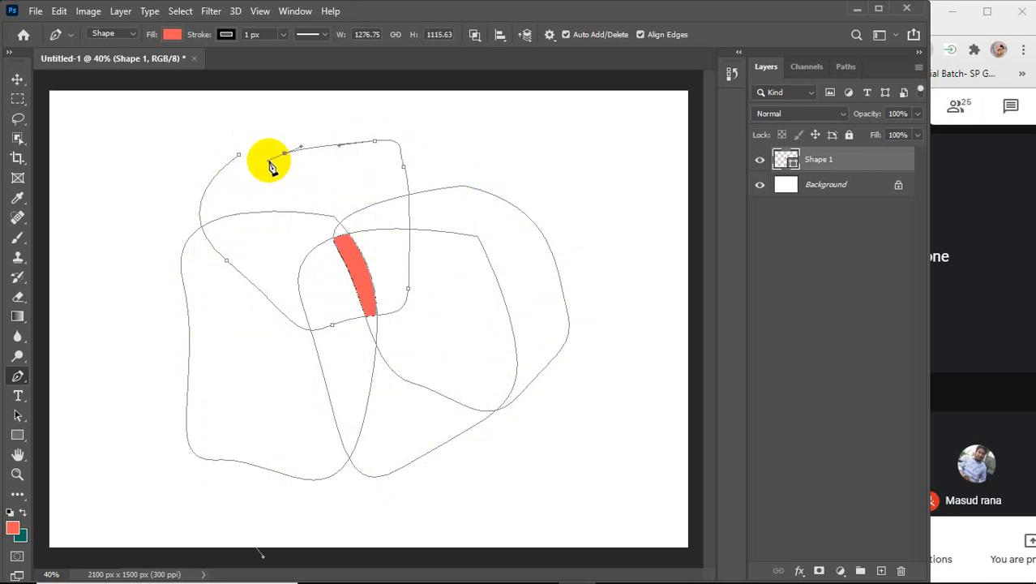
left_click(239, 155)
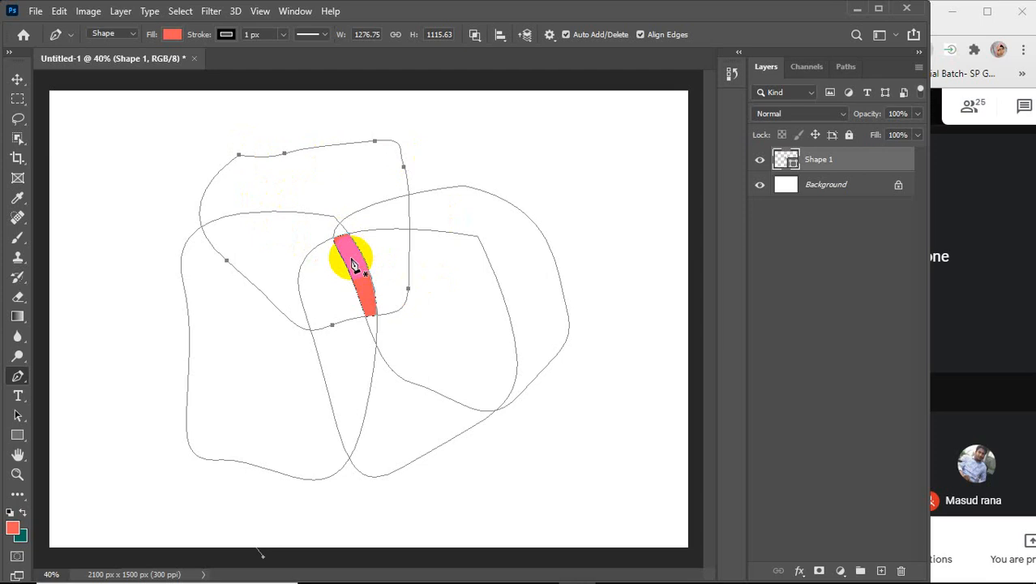
key("Delete")
key("Delete")
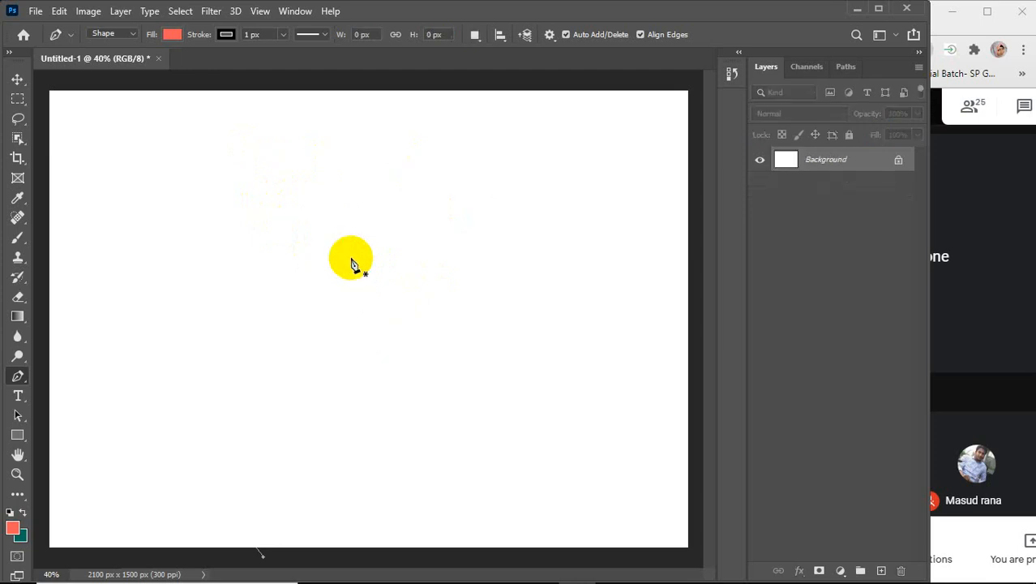
Set the path operation to Exclude Overlapping Shapes and draw a closed curved coral shape about 720 × 935 px
left_click(475, 34)
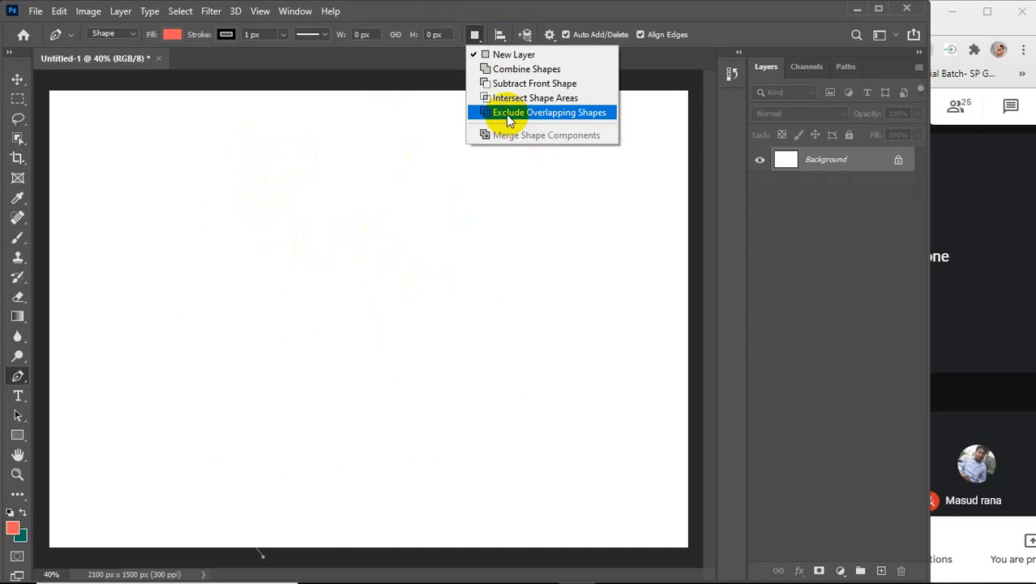
left_click(509, 114)
left_click(384, 222)
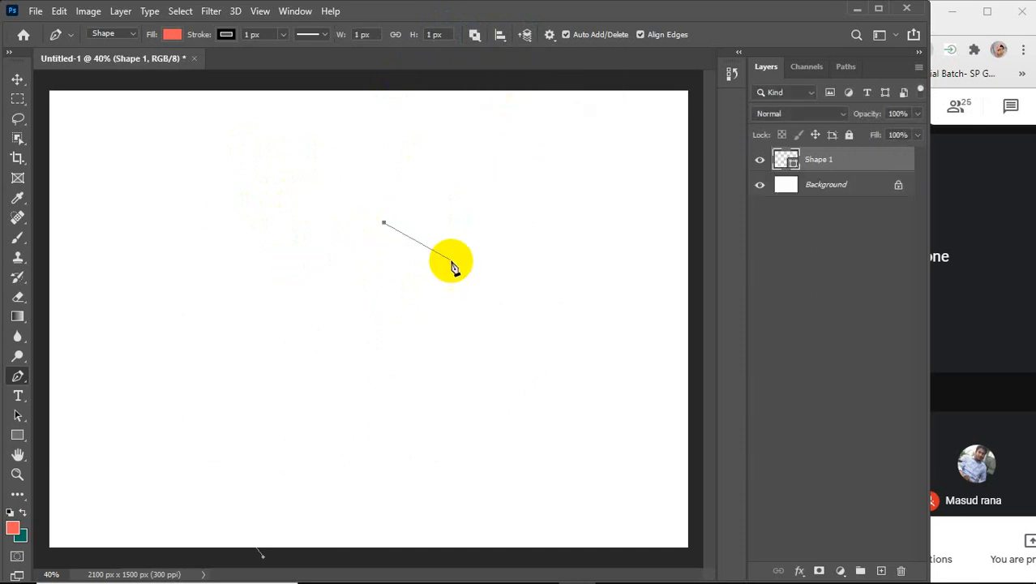
left_click_drag(454, 263, 479, 371)
left_click_drag(463, 435, 416, 463)
left_click_drag(270, 468, 257, 420)
left_click_drag(334, 298, 367, 256)
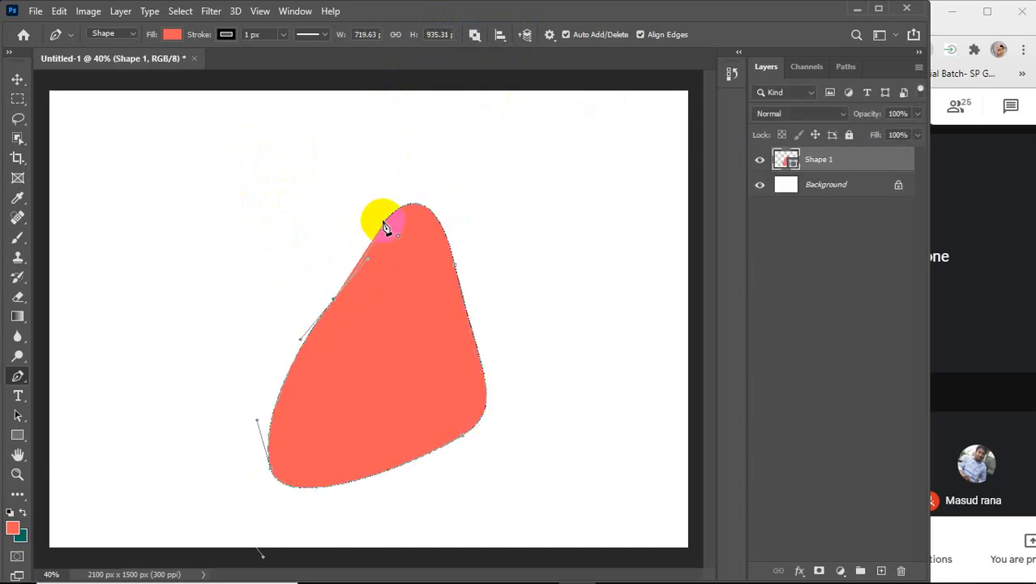
Draw a second closed curve overlapping the first shape's left side to exclude the overlap, about 1142 × 1008 px overall
left_click(167, 188)
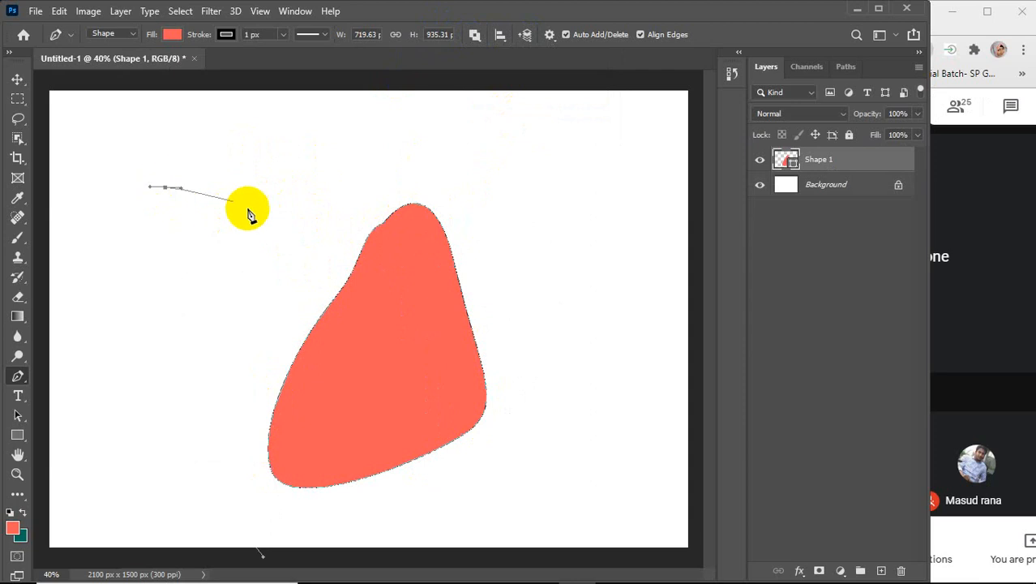
left_click_drag(341, 236, 358, 387)
left_click_drag(239, 381, 222, 376)
left_click_drag(162, 322, 157, 268)
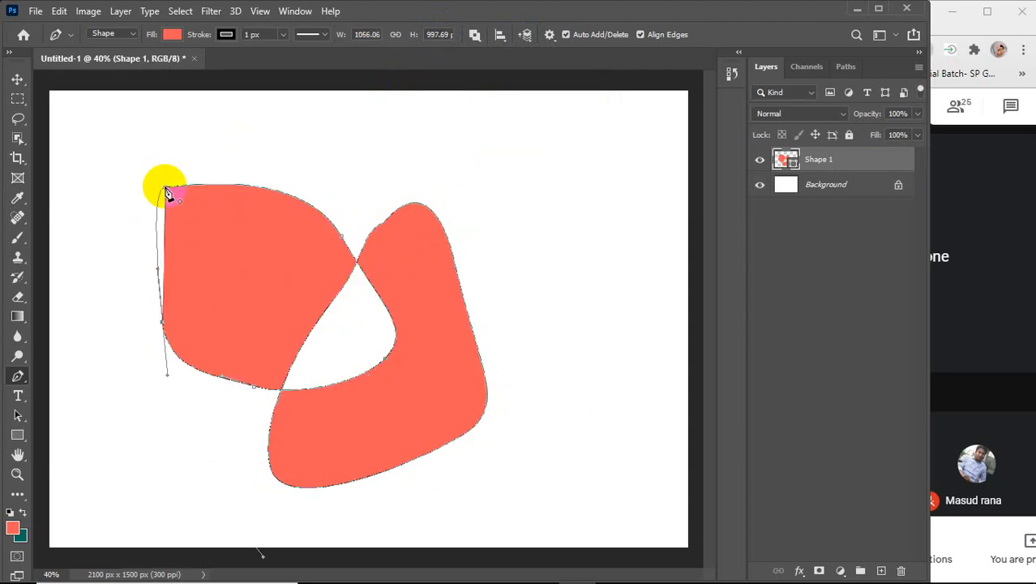
left_click_drag(168, 184, 201, 173)
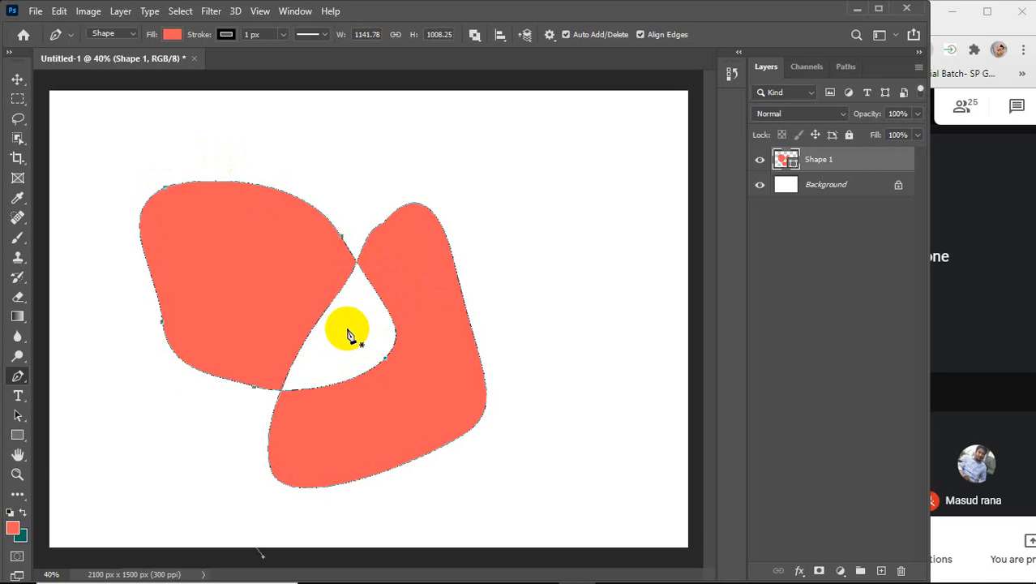
left_click(301, 331)
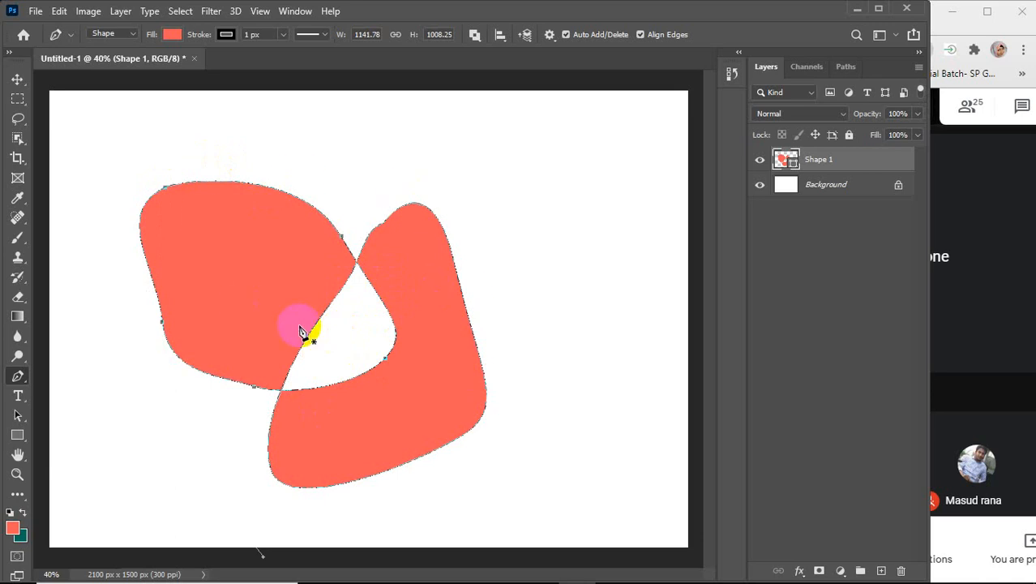
Draw a third closed curve across the upper parts of both coral shapes to exclude further overlaps, about 1199 × 1339 px overall
left_click(498, 128)
left_click_drag(271, 127, 281, 234)
mouse_move(294, 282)
left_mouse_down()
mouse_move(372, 321)
mouse_move(509, 190)
left_mouse_up()
left_click(499, 129)
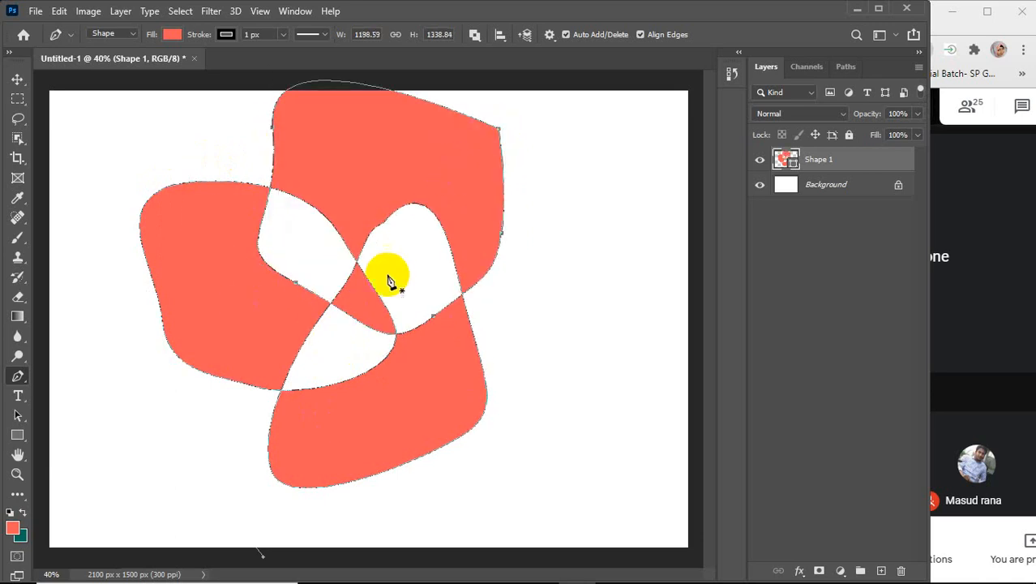
left_click(431, 141)
left_click(469, 345)
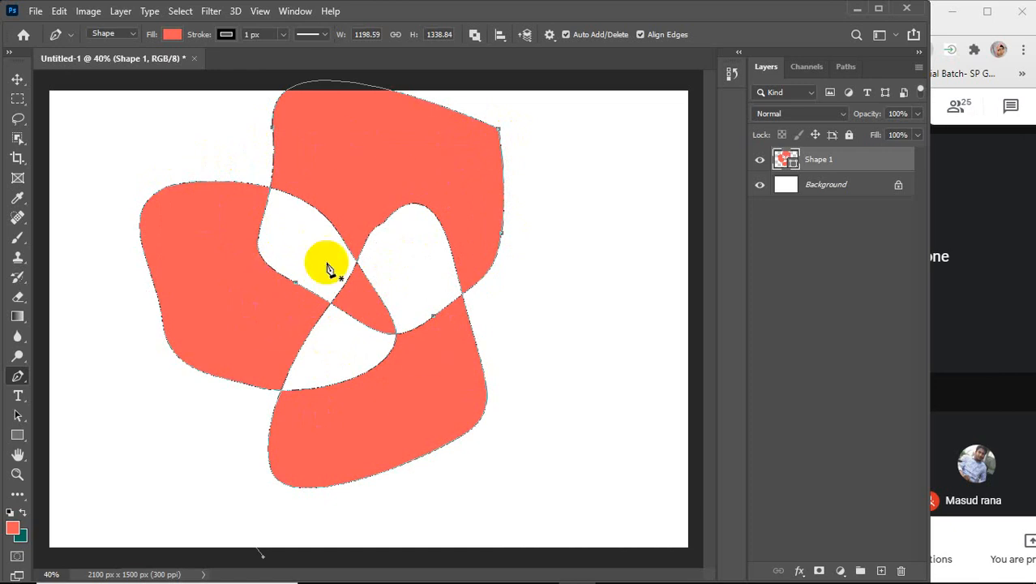
left_click(363, 297)
Draw a fourth closed curve over the lower left of the coral shapes, about 1350 × 1467 px overall
left_click(375, 514)
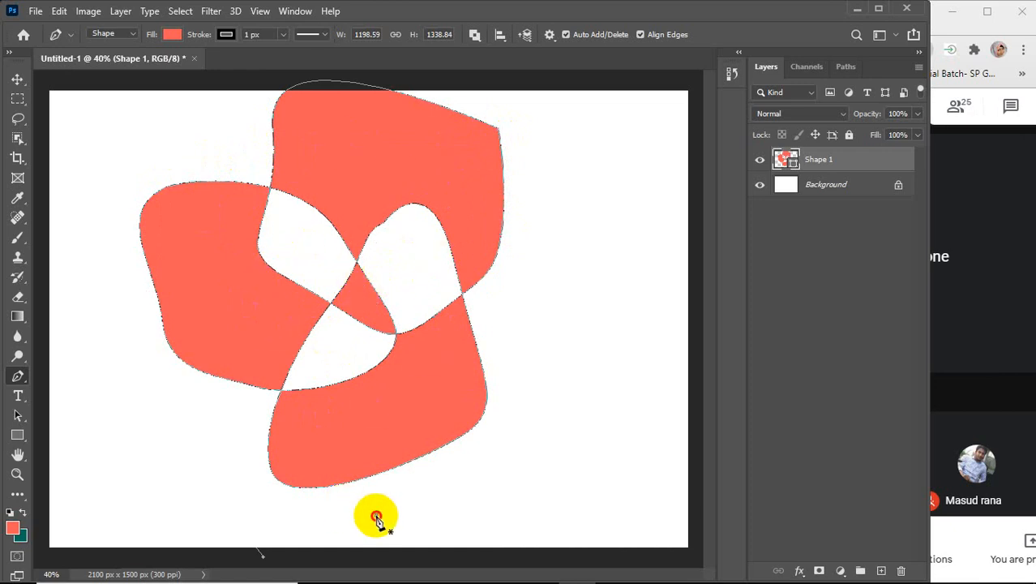
left_click(339, 348)
left_click_drag(94, 361, 290, 511)
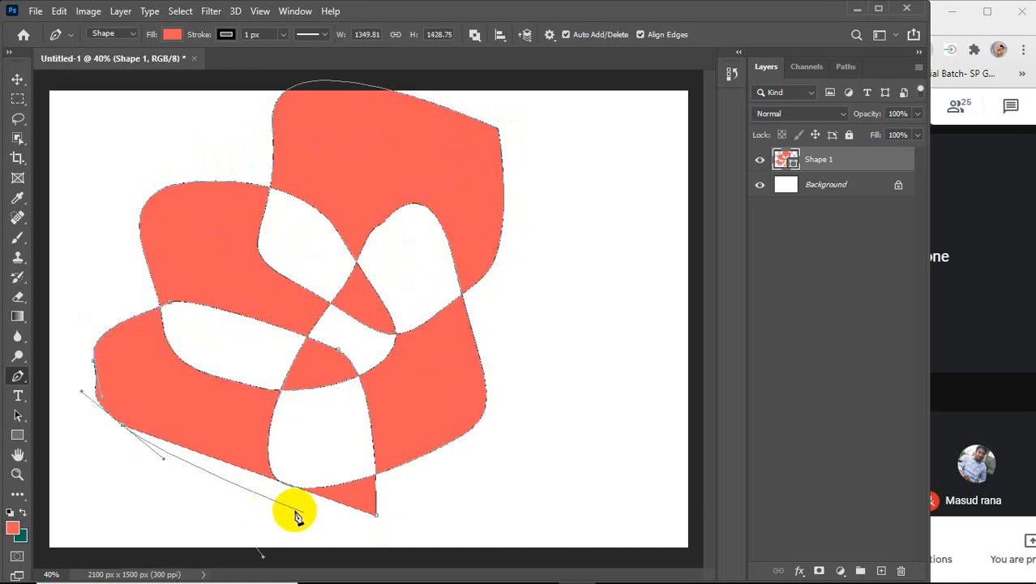
left_click_drag(376, 516, 459, 469)
left_click(391, 459)
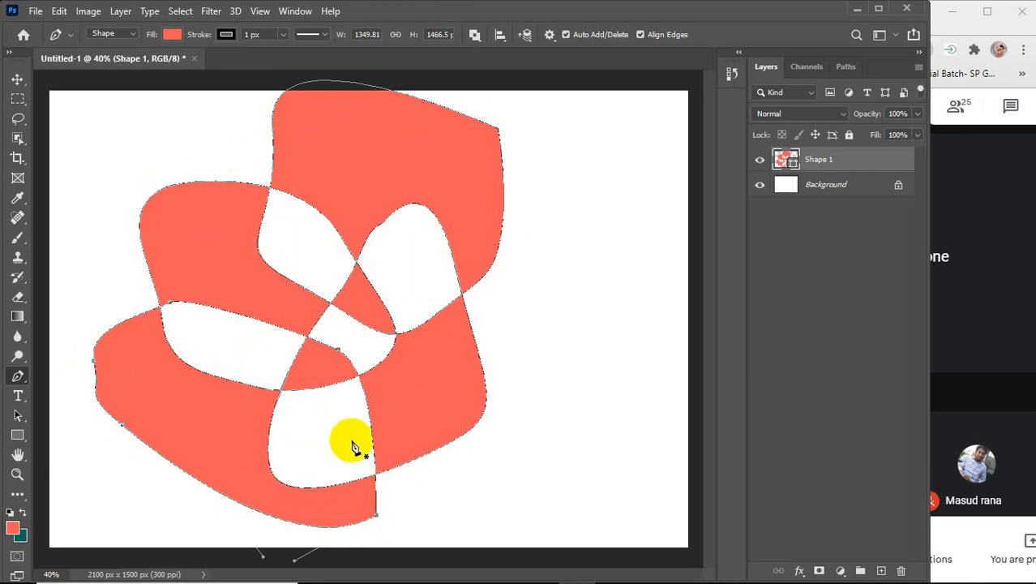
left_click(317, 377)
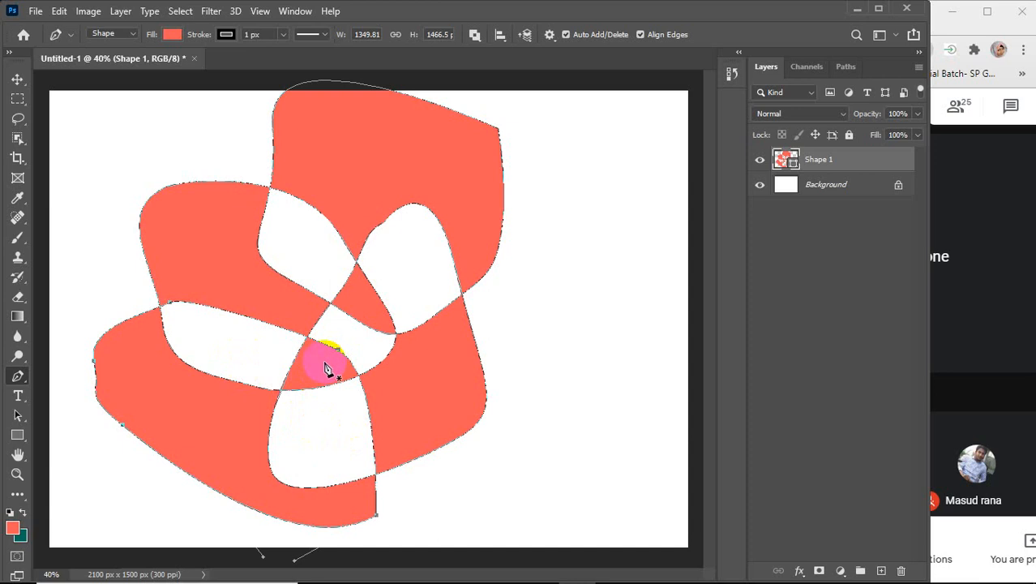
left_click_drag(326, 369, 399, 374)
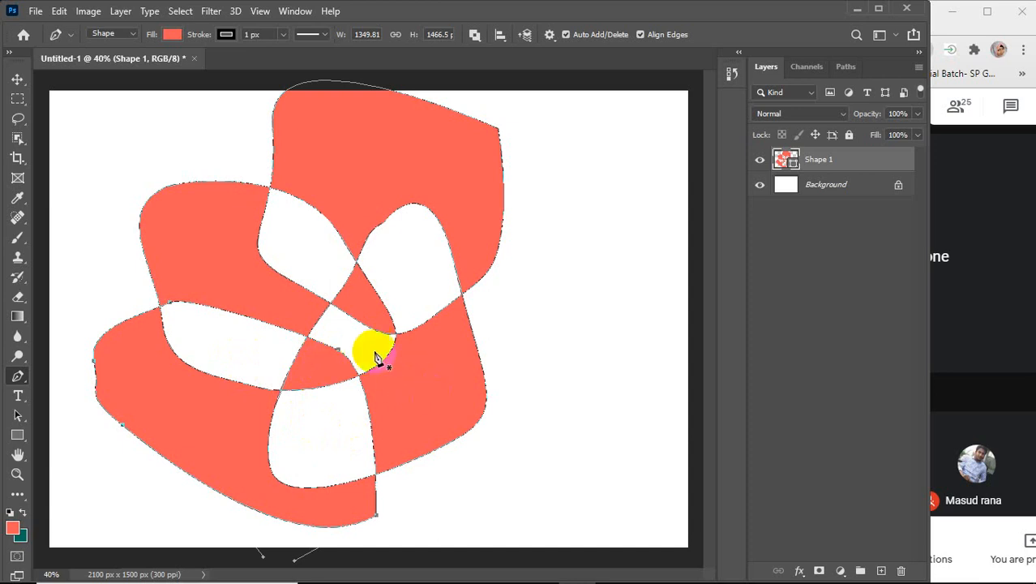
left_click(205, 241)
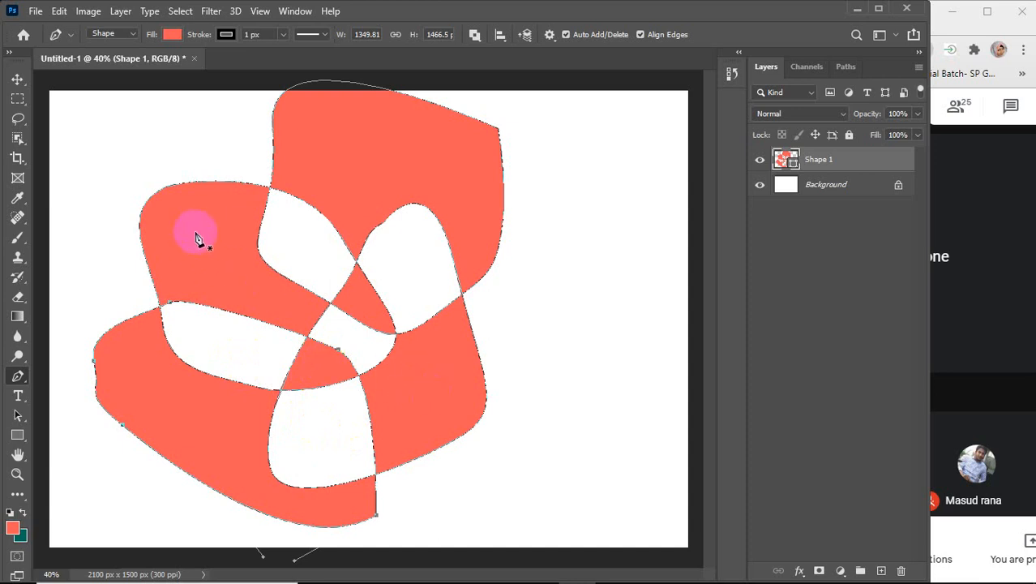
left_click(201, 447)
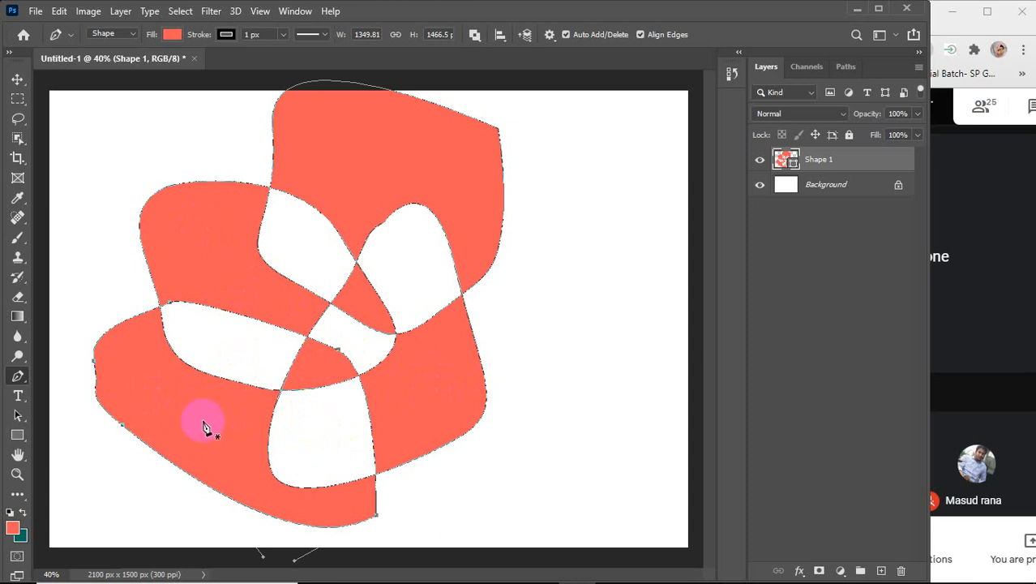
Undo the fourth closed curve drawn over the lower left of the coral shapes
key("ctrl+z")
key("ctrl+z")
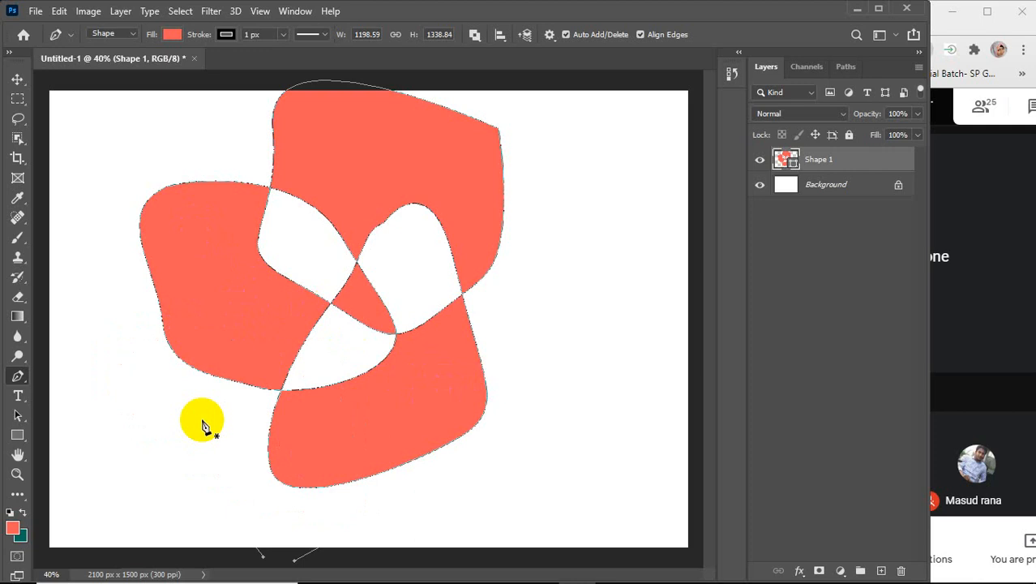
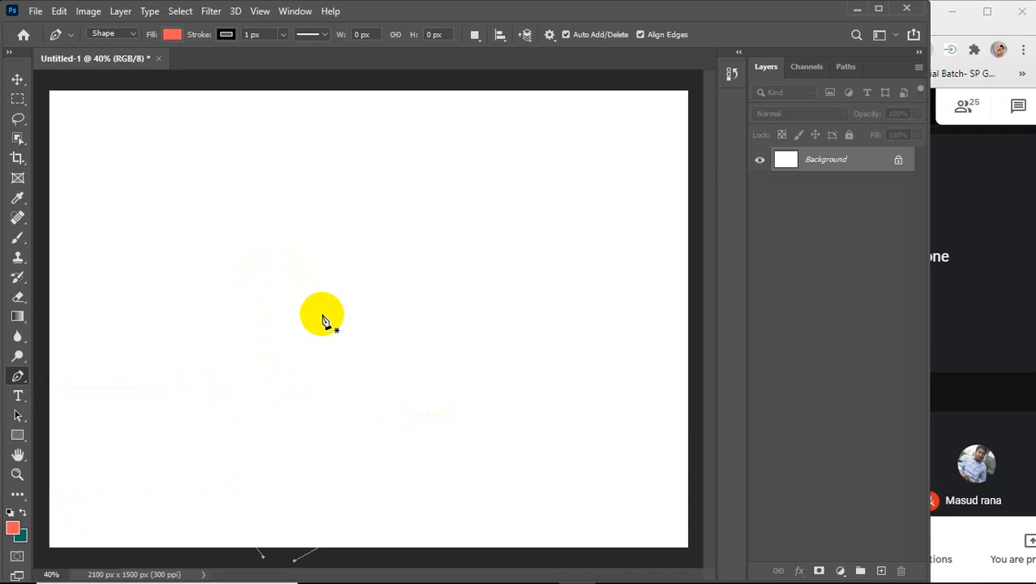
Set the path operation to New Layer and draw a flower's top petal about 372 × 302 px, ending in a corner point at its base
left_click(475, 34)
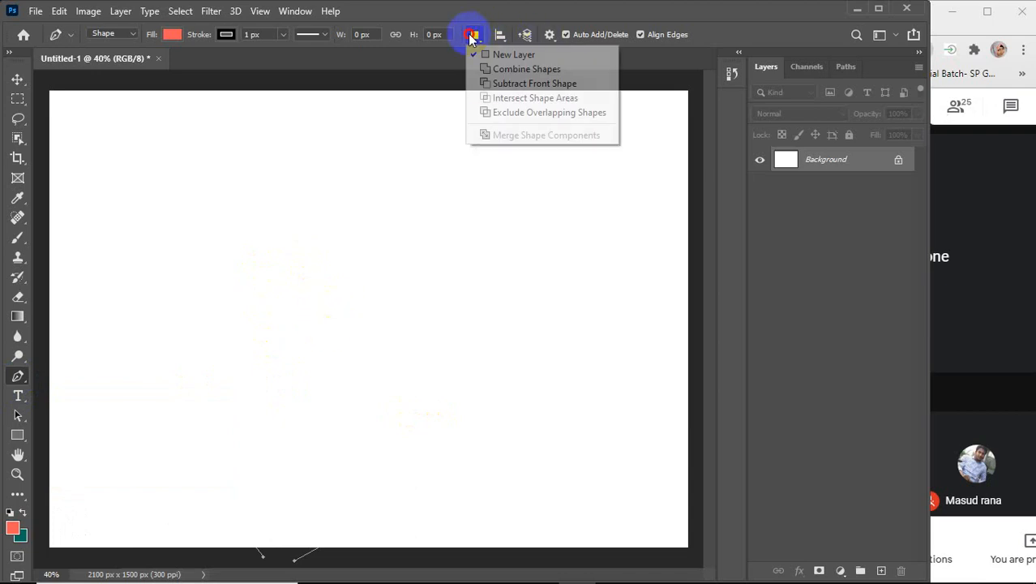
left_click(498, 54)
left_click(322, 309)
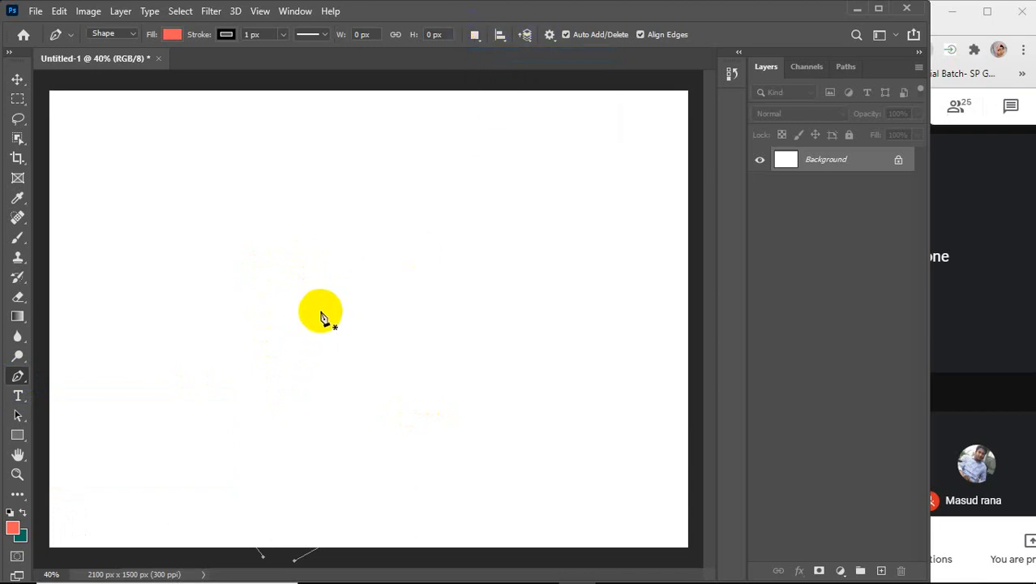
left_click_drag(332, 218, 426, 216)
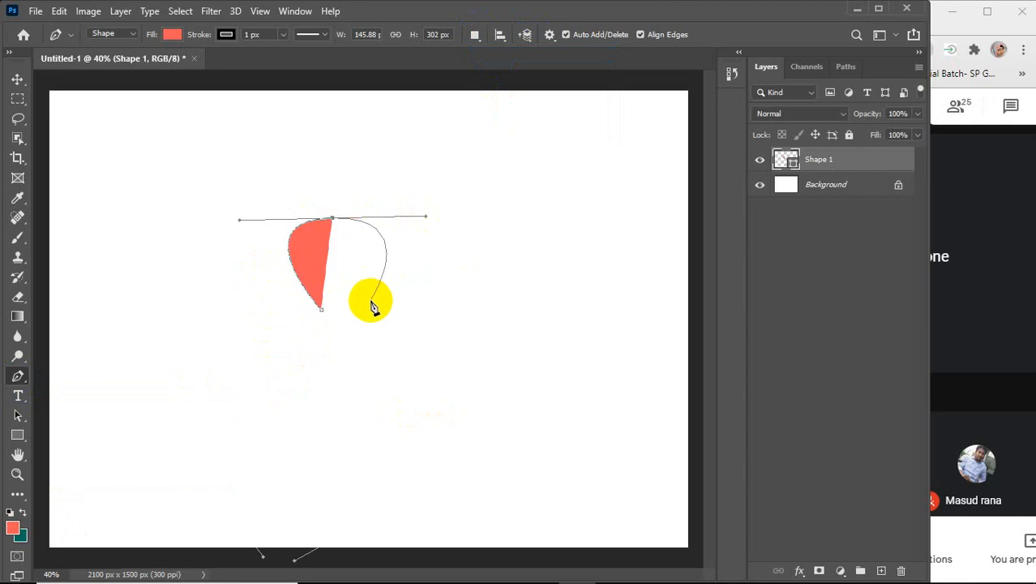
left_click_drag(370, 302, 331, 331)
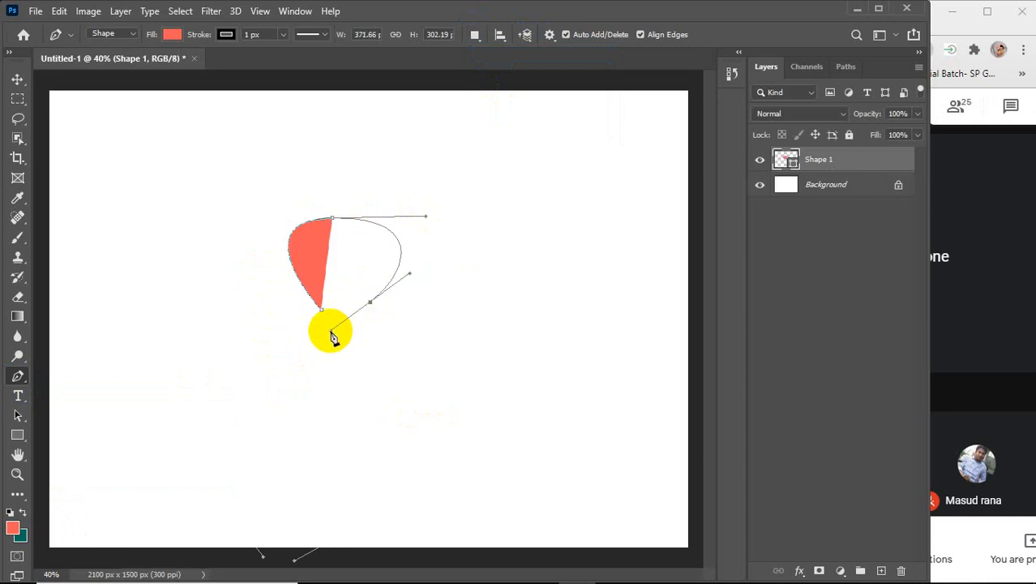
left_click(370, 303)
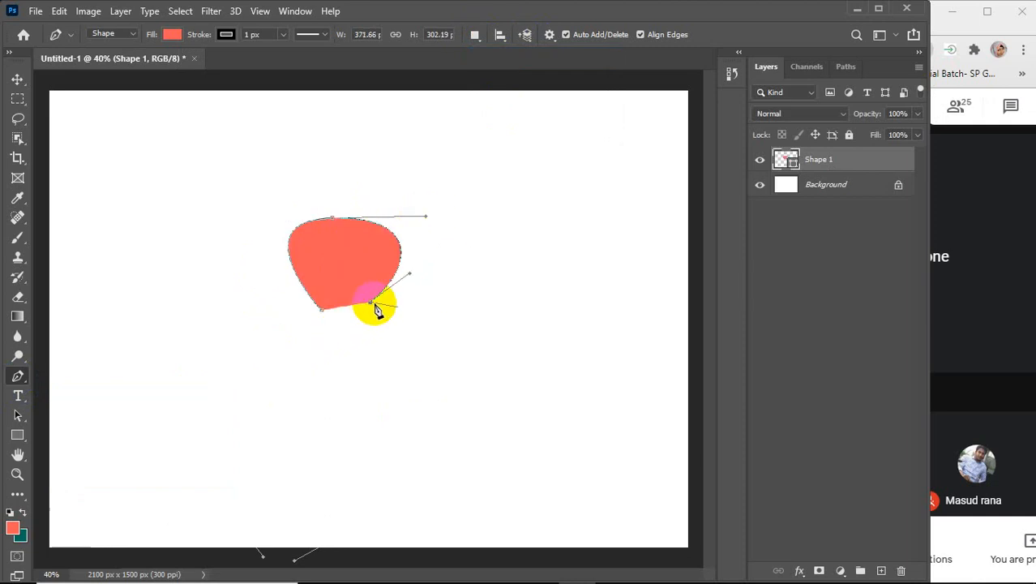
Add the right, lower and left petals with corner points at the centre, closing the four-petal flower at about 909 × 729 px
left_click_drag(479, 302, 487, 368)
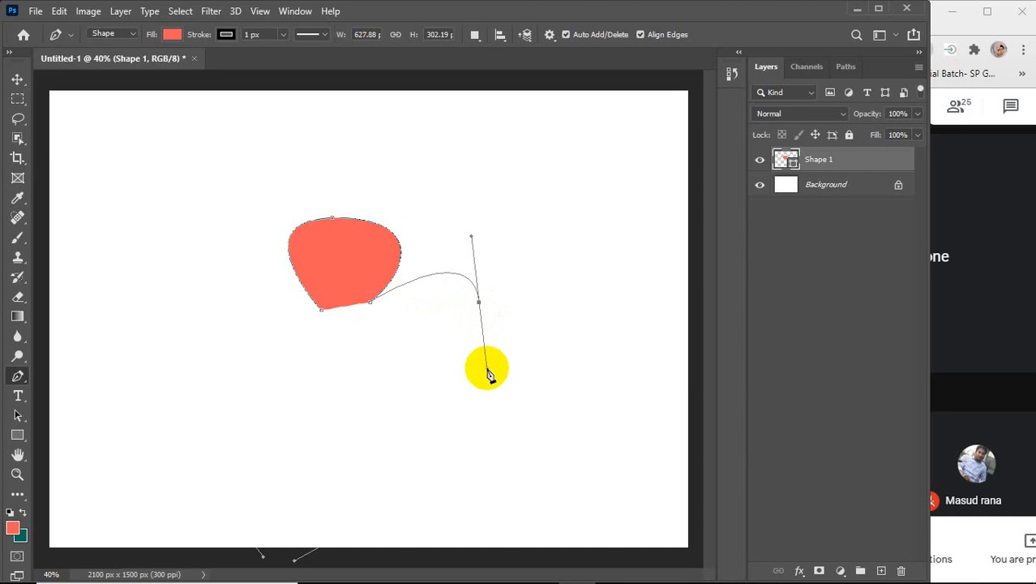
left_click_drag(365, 328, 313, 270)
left_click(364, 330)
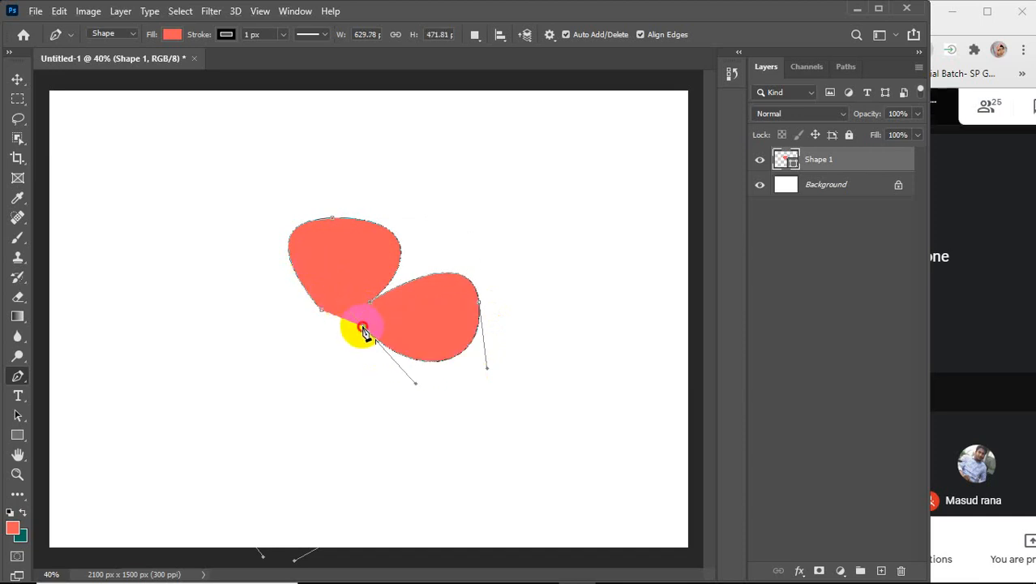
left_click_drag(365, 439, 275, 437)
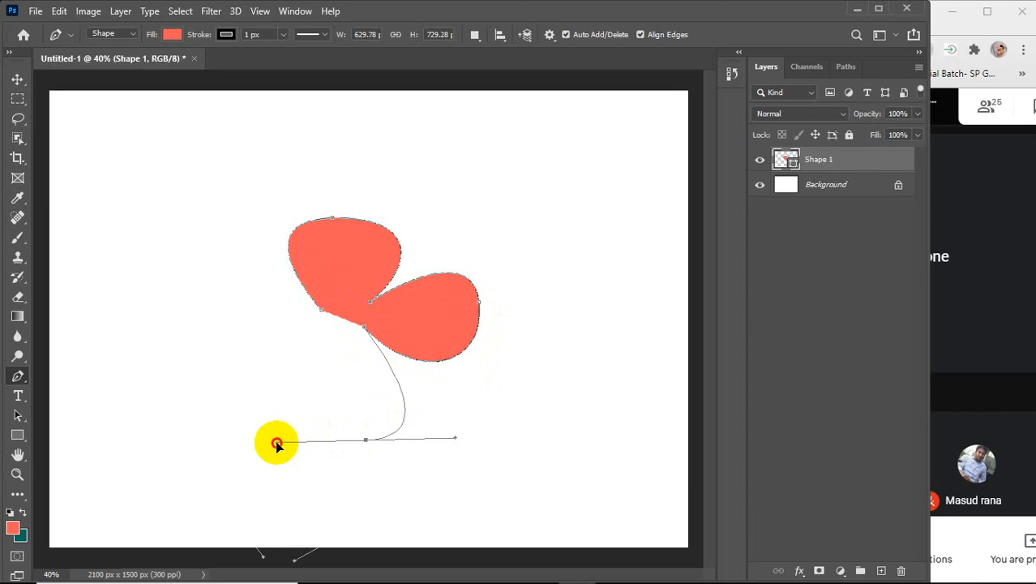
left_click_drag(342, 342, 372, 302)
left_click(341, 326)
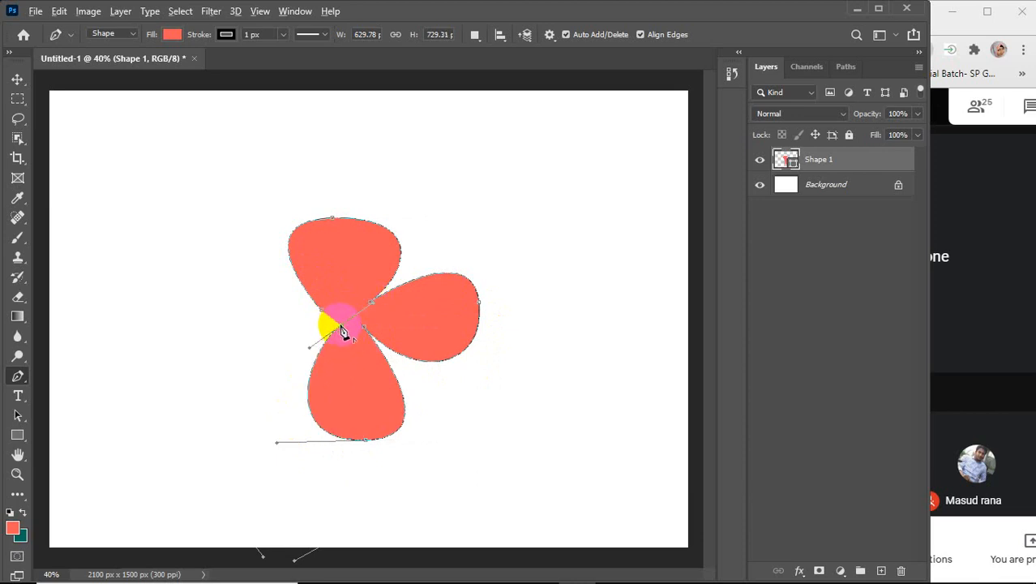
left_click_drag(215, 370, 175, 326)
left_click_drag(338, 324, 395, 381)
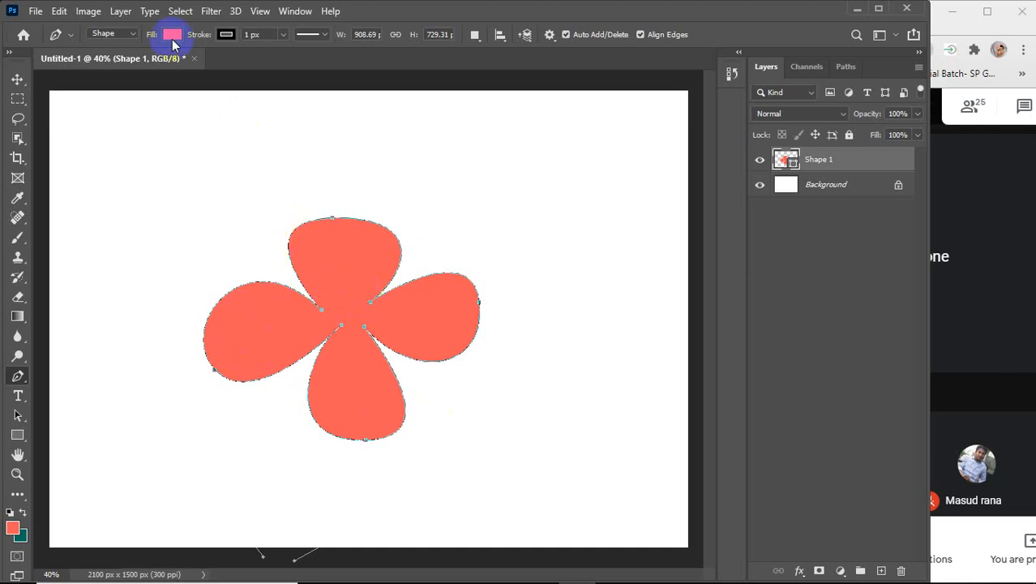
Try cyan and Pastel yellow and teal as the flower's fill, and set it to the Pastel periwinkle blue
left_click(172, 34)
left_click(92, 115)
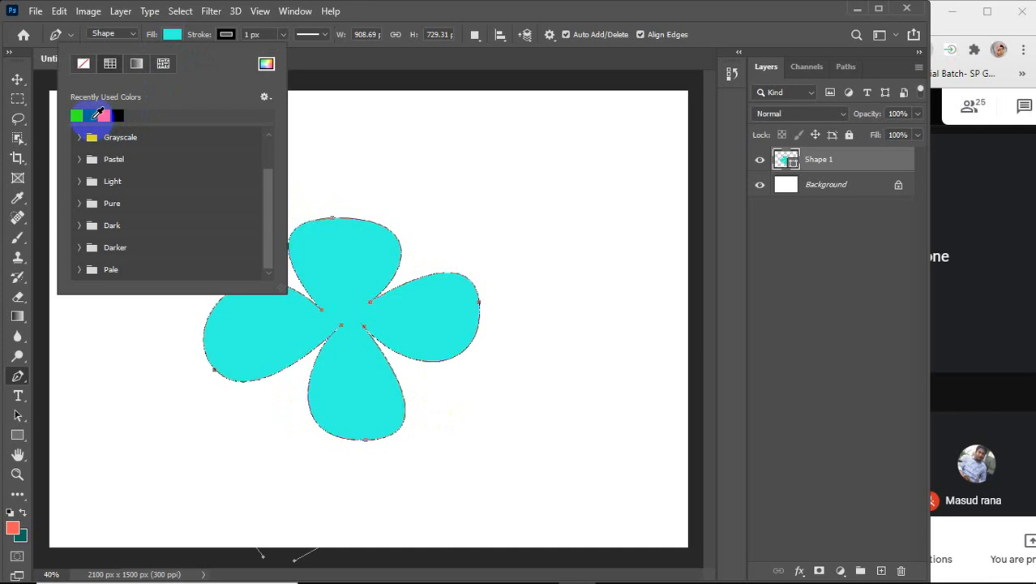
left_click(78, 158)
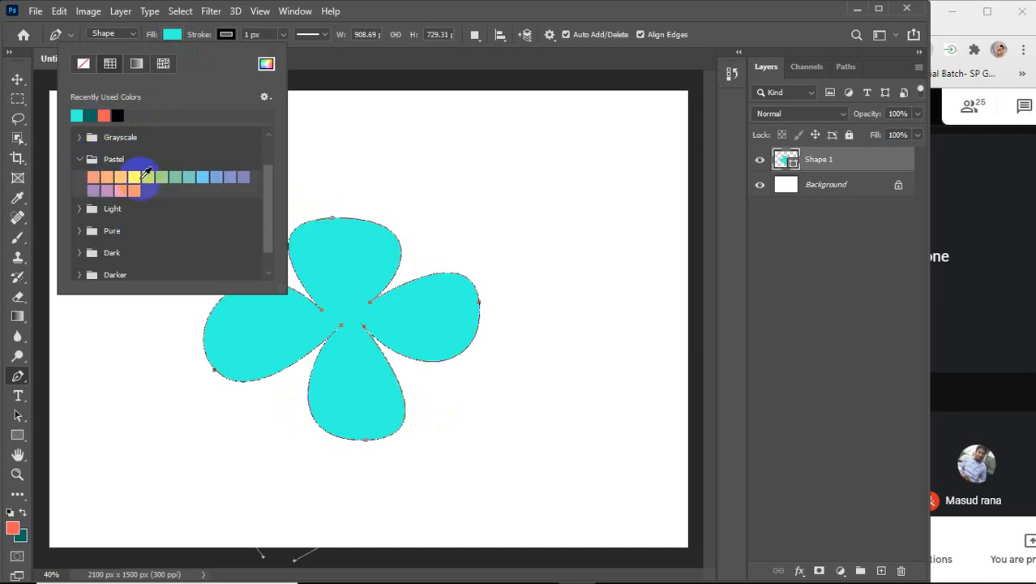
left_click(134, 176)
left_click(189, 177)
left_click(230, 177)
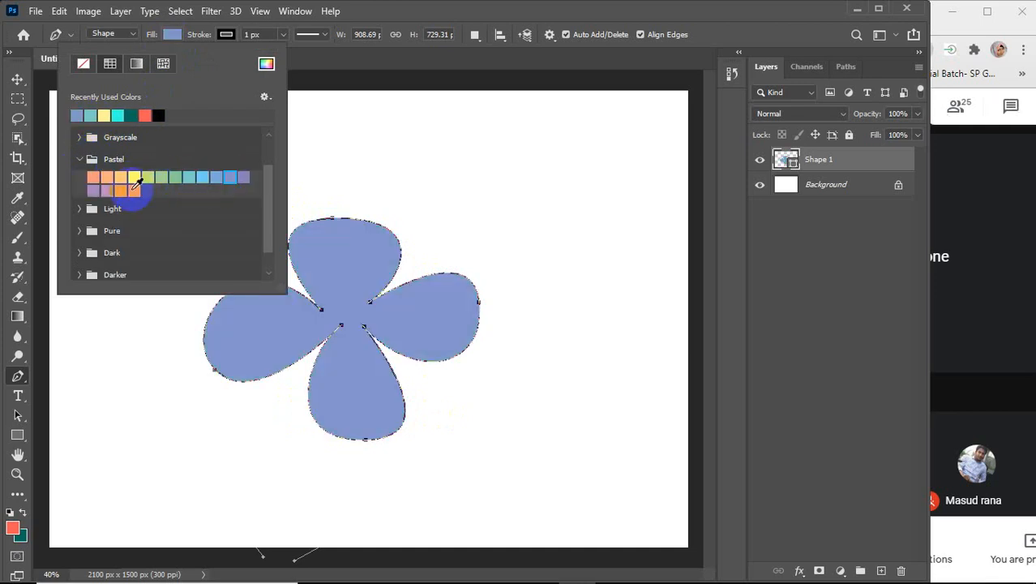
Try the Pastel mauve and Light yellow swatches on the flower, and set its fill to the Light yellow-green
left_click(107, 190)
left_click(79, 209)
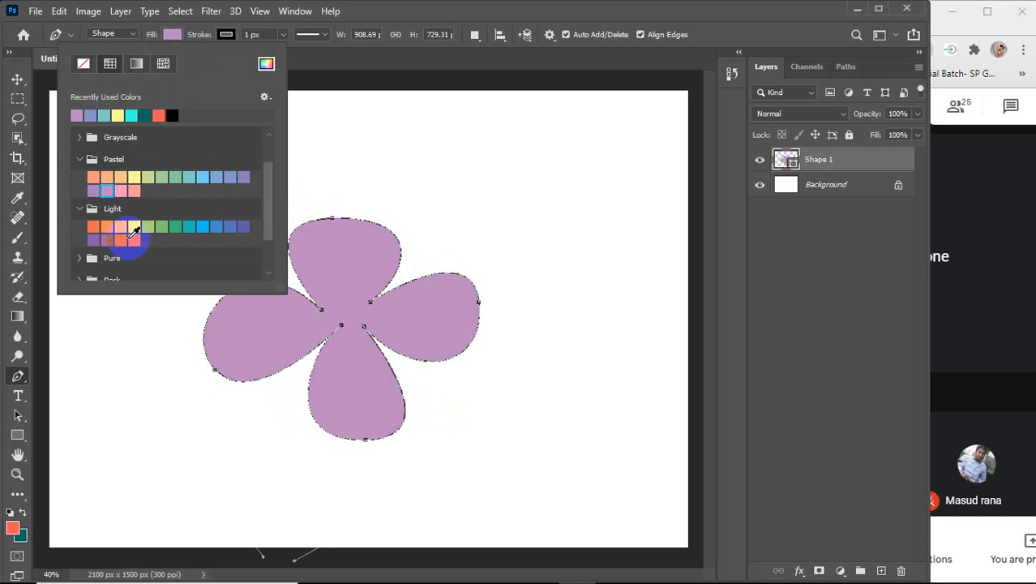
left_click(134, 227)
left_click(148, 226)
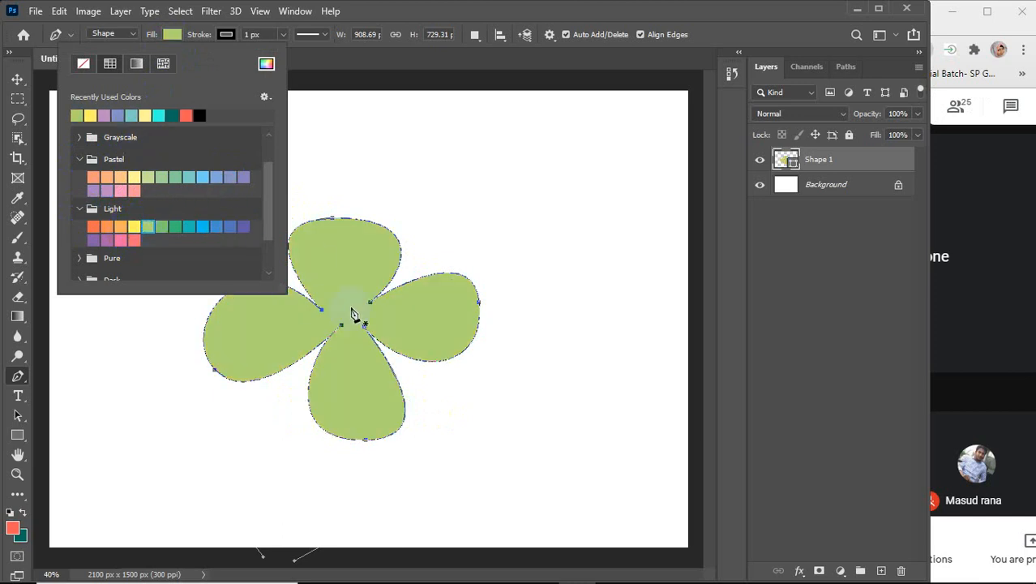
Set the flower's fill to No Color, restore its solid green fill, and collapse the Light and Pastel swatch groups
left_click(83, 65)
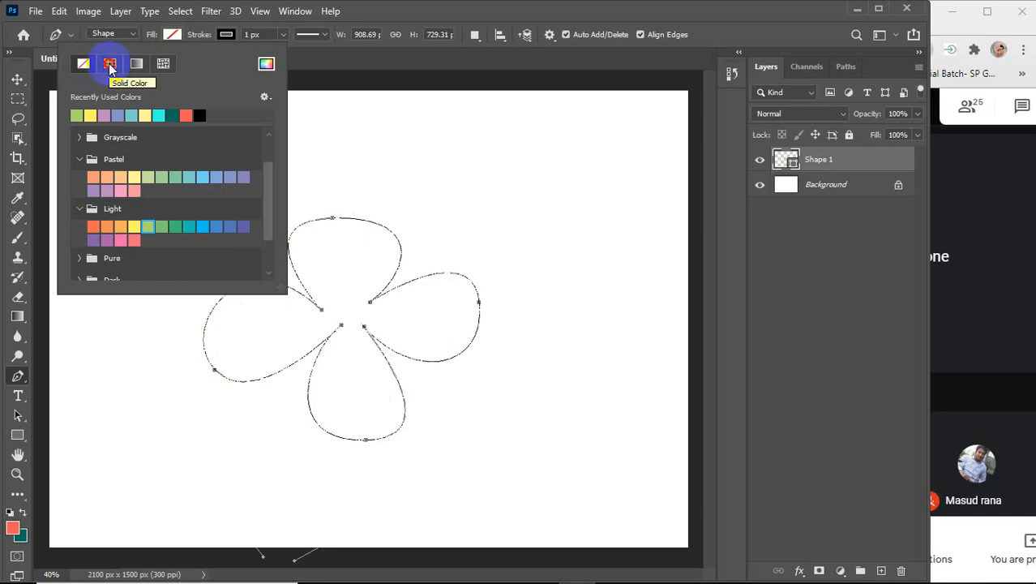
left_click(110, 65)
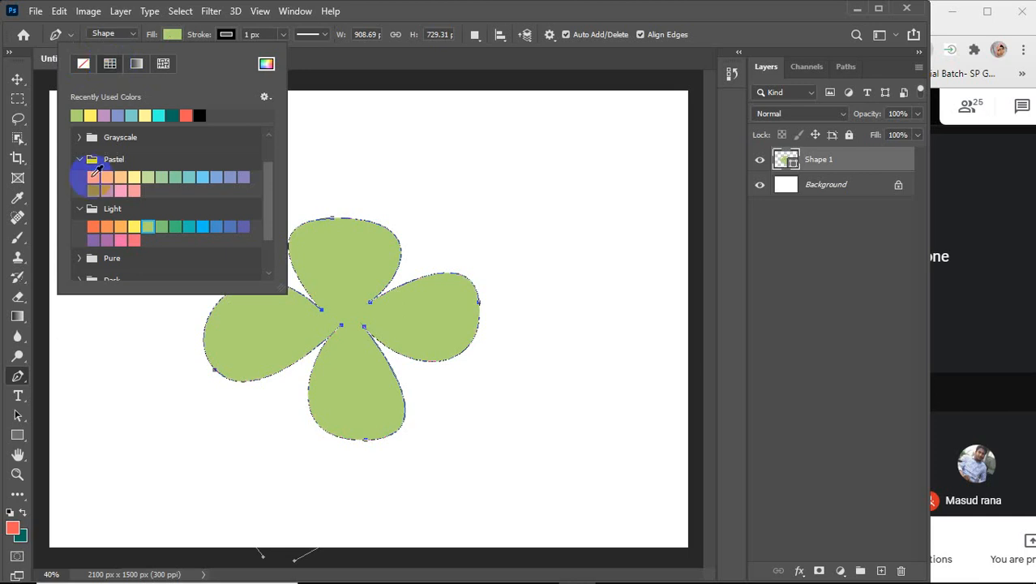
left_click(81, 208)
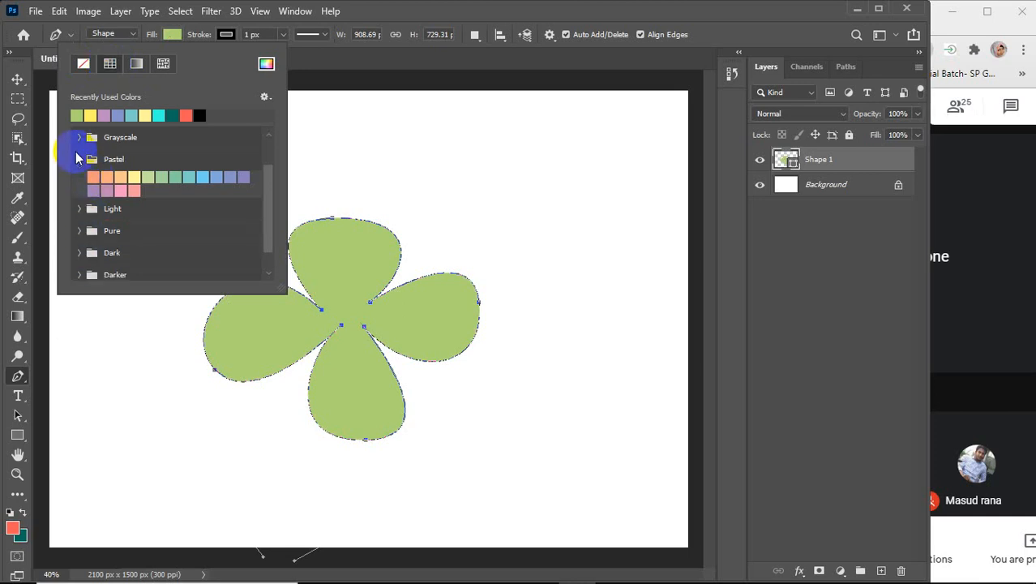
left_click(79, 157)
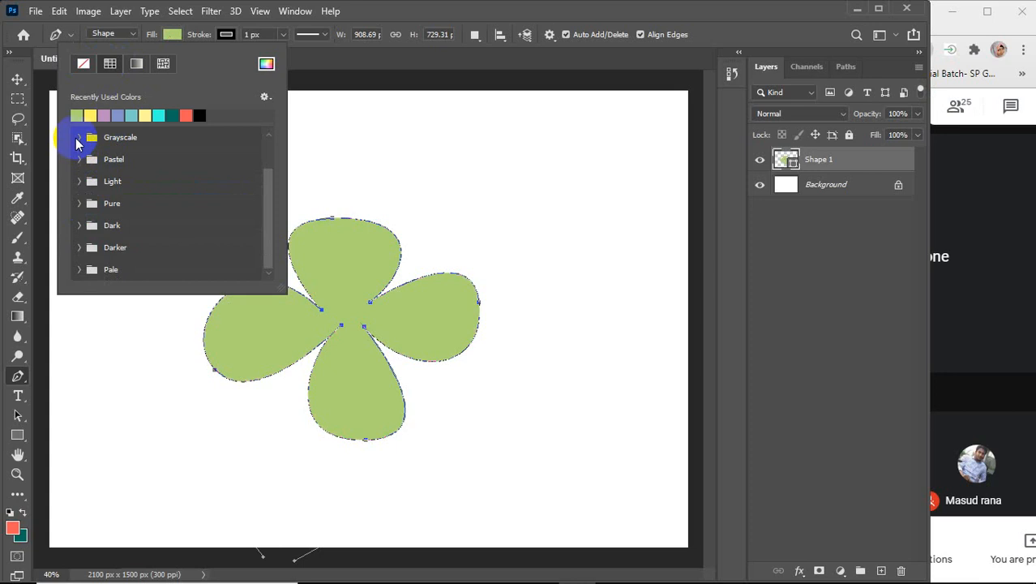
Switch the flower's fill to a black-to-white gradient and set its style to Radial
left_click(137, 65)
left_click(102, 216)
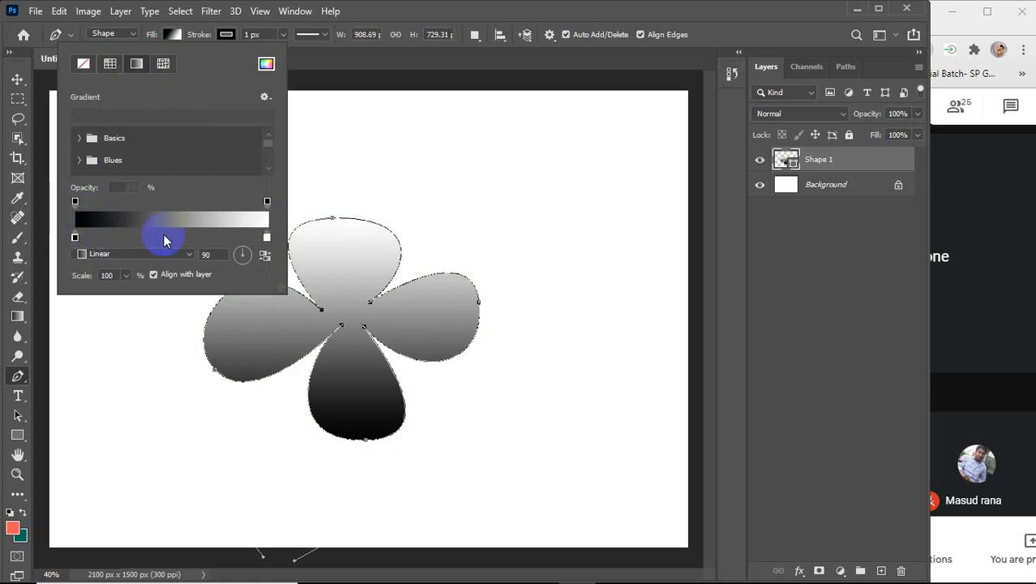
left_click(177, 255)
left_click(136, 271)
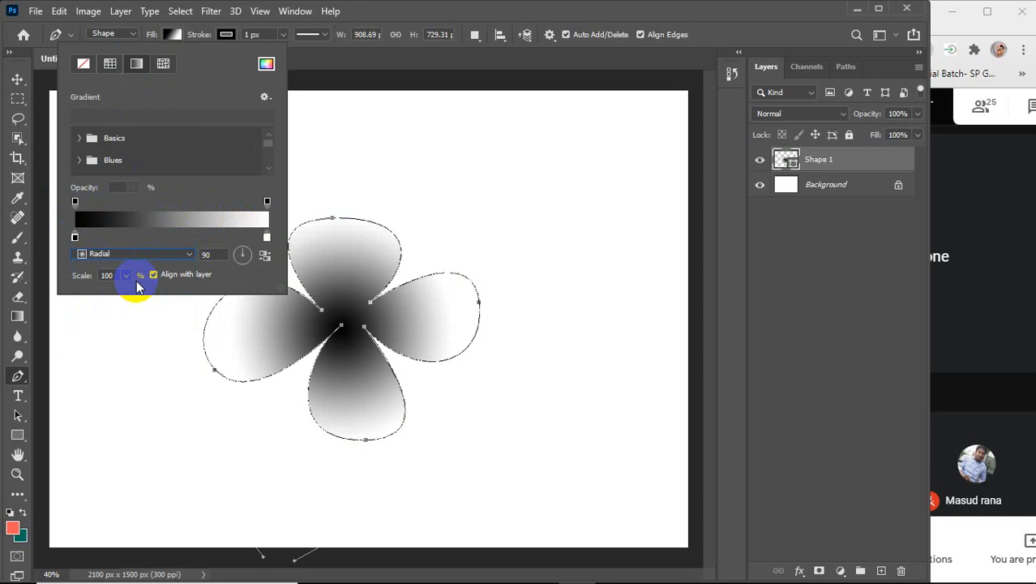
Apply the Blue_17 preset from the Blues gradients to the flower's fill and change the gradient style to Linear
left_click(181, 221)
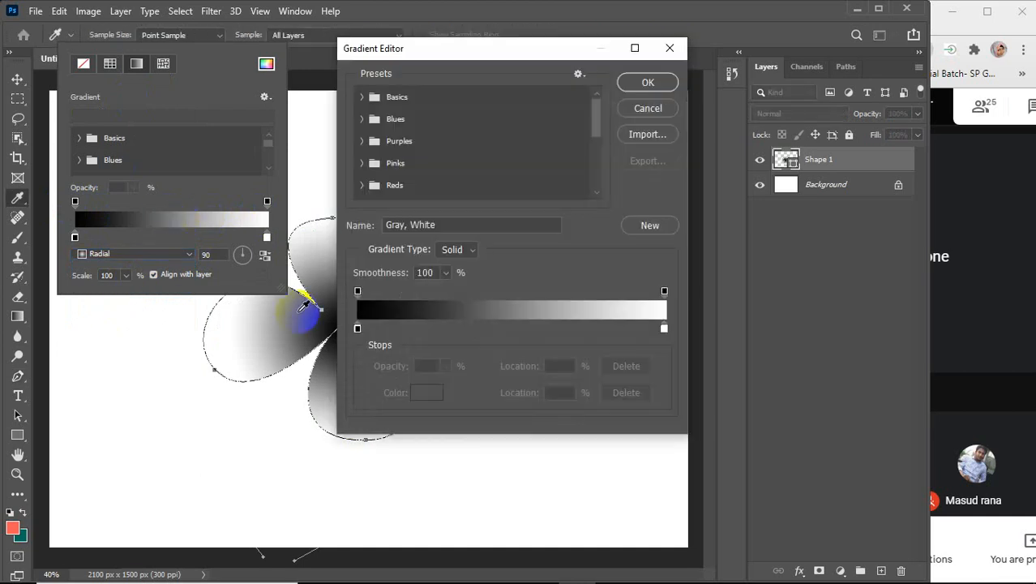
left_click(373, 120)
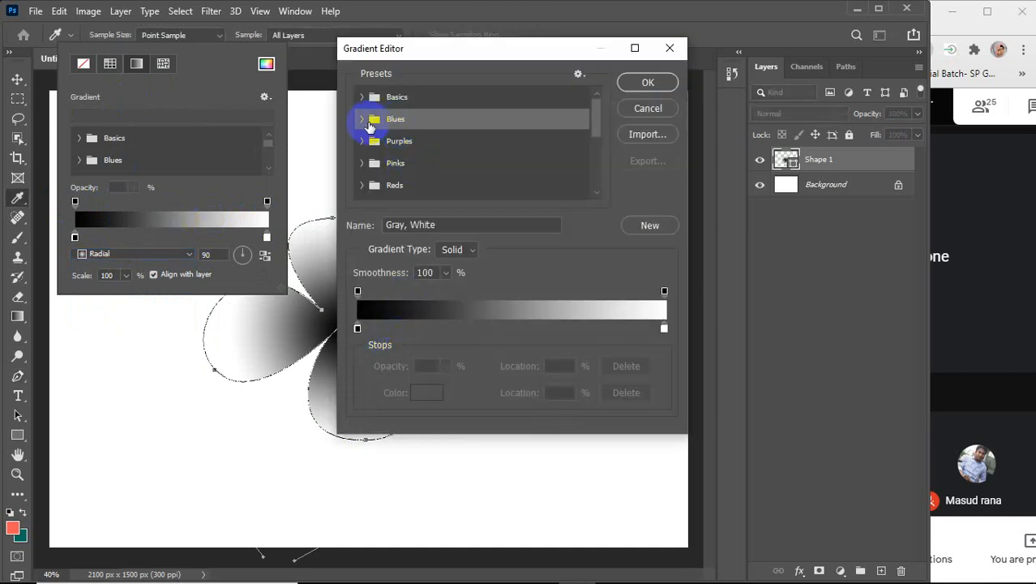
left_click(364, 120)
left_click(461, 163)
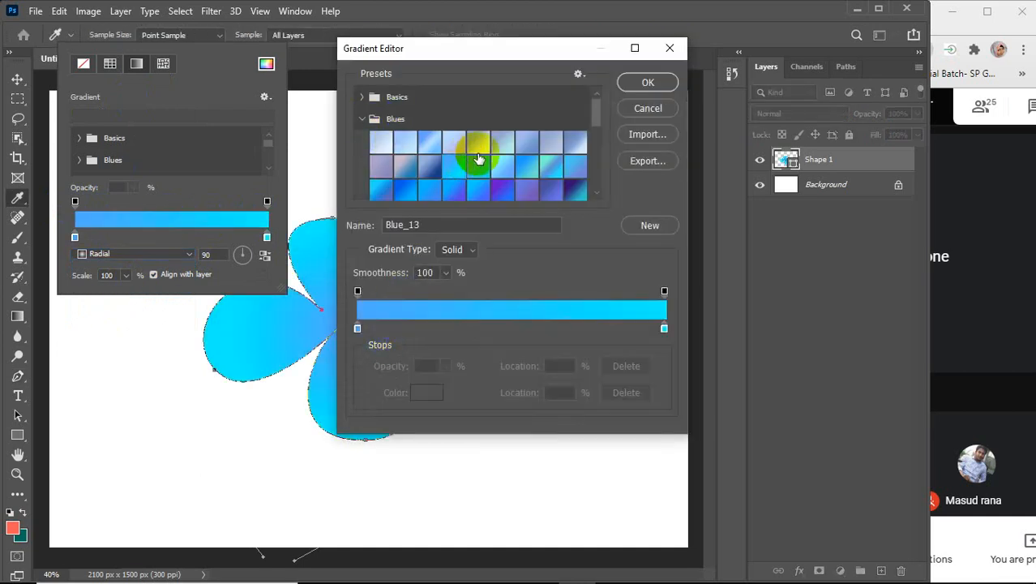
left_click(520, 152)
left_click(549, 166)
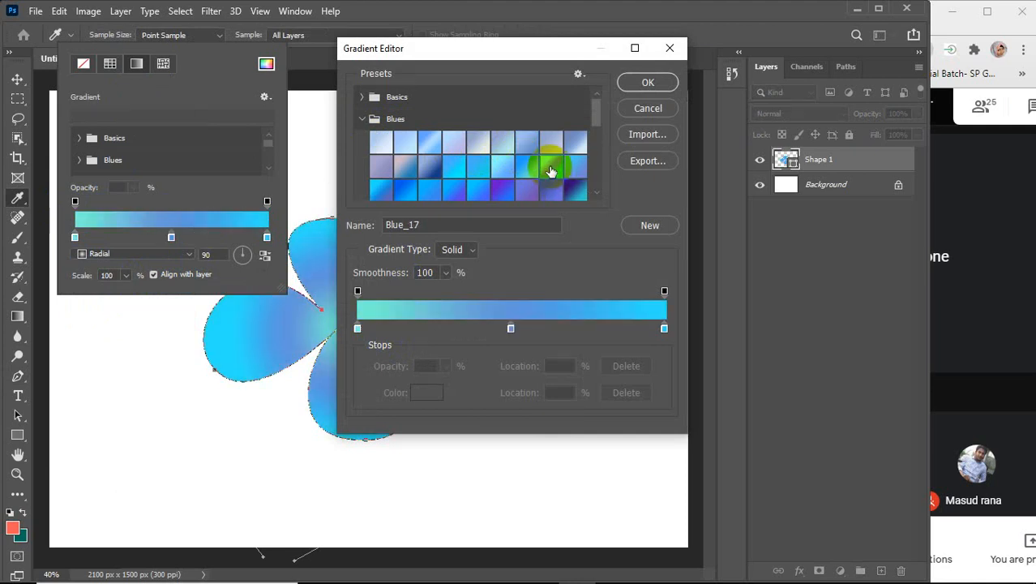
left_click(648, 85)
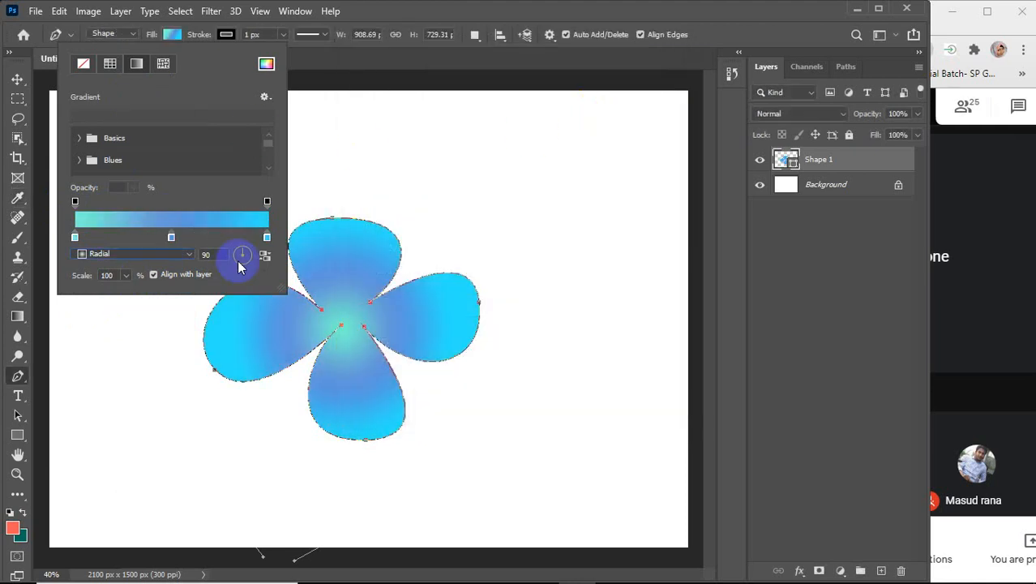
left_click(181, 257)
left_click(159, 266)
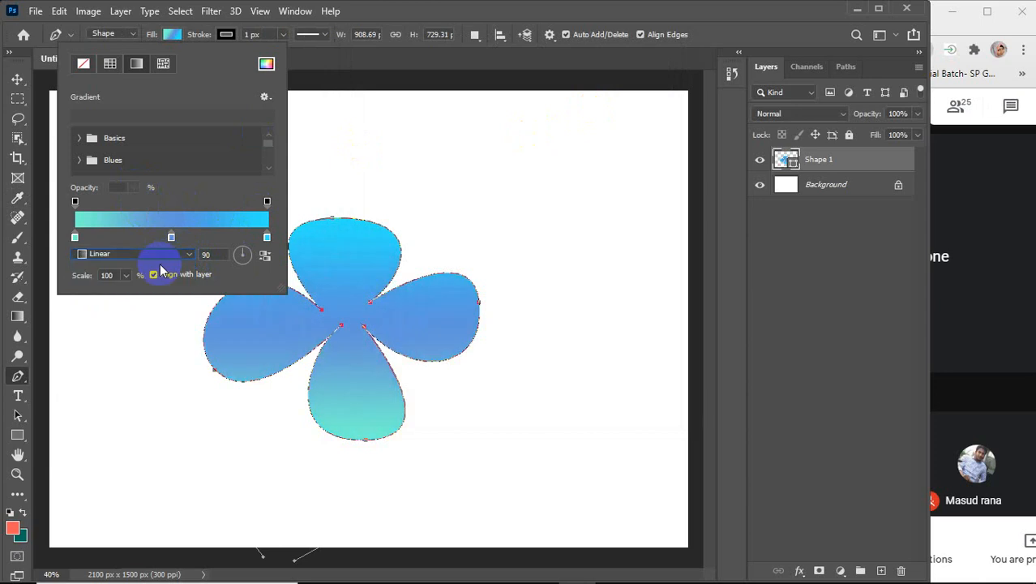
Switch the flower's fill to a pattern, try the yellow forest from the Trees group, and apply the green conifer forest
left_click(163, 64)
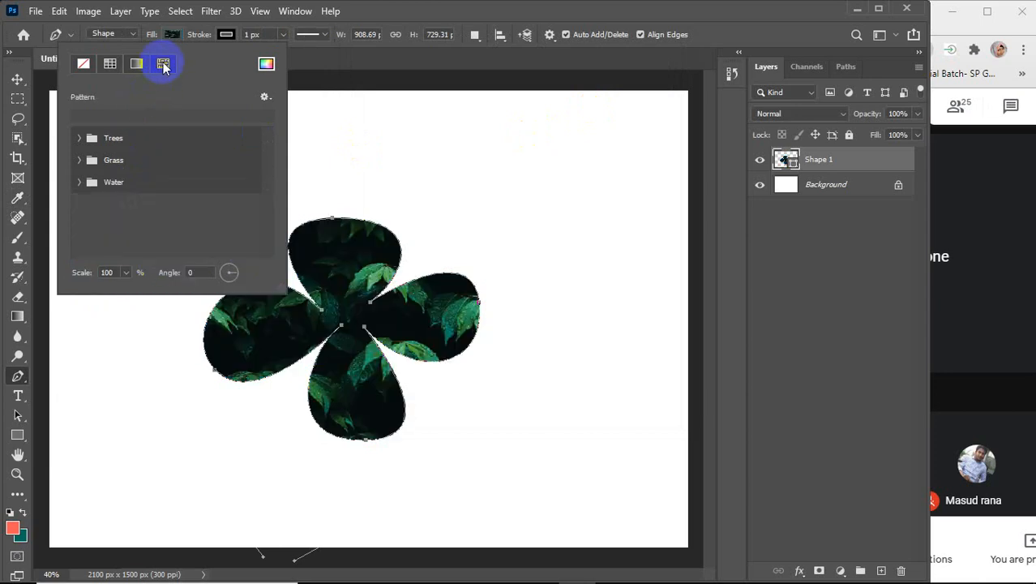
left_click(77, 139)
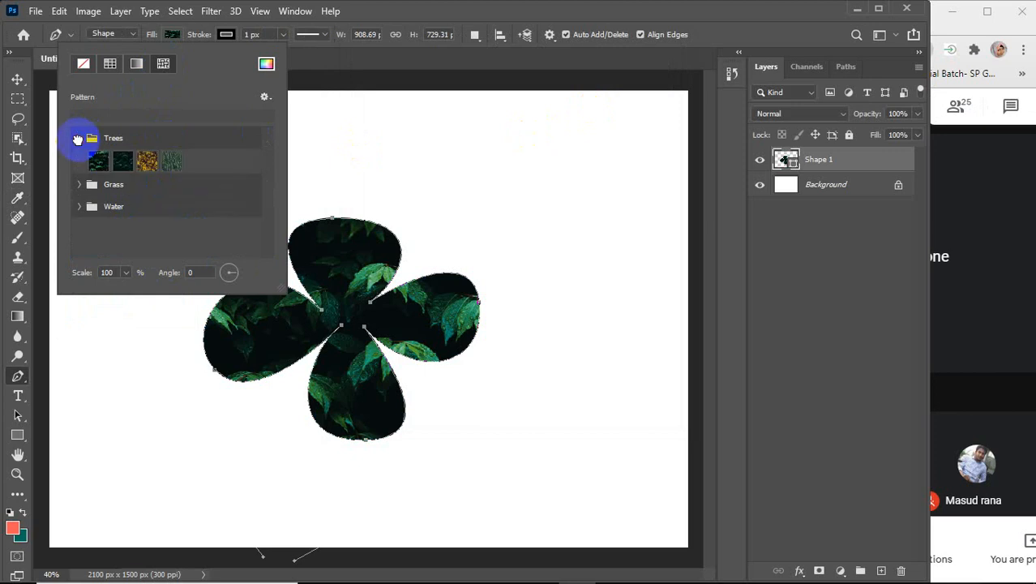
left_click(126, 162)
left_click(147, 160)
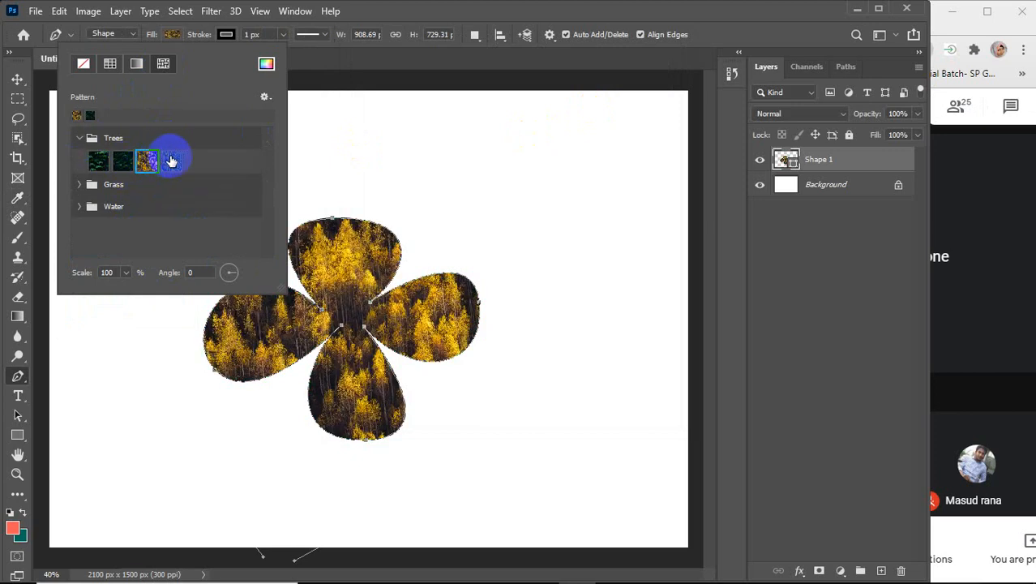
left_click(172, 159)
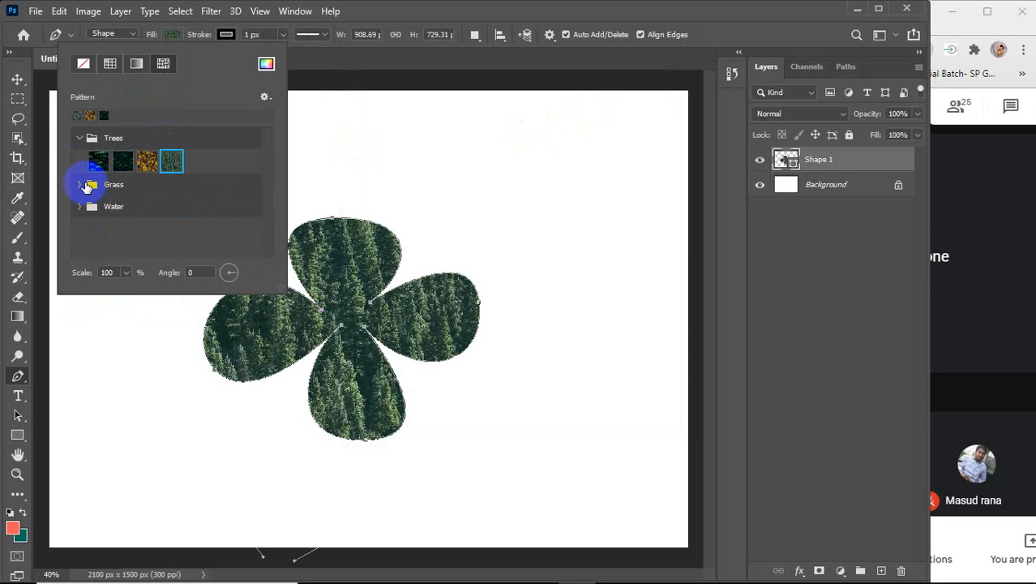
left_click(81, 140)
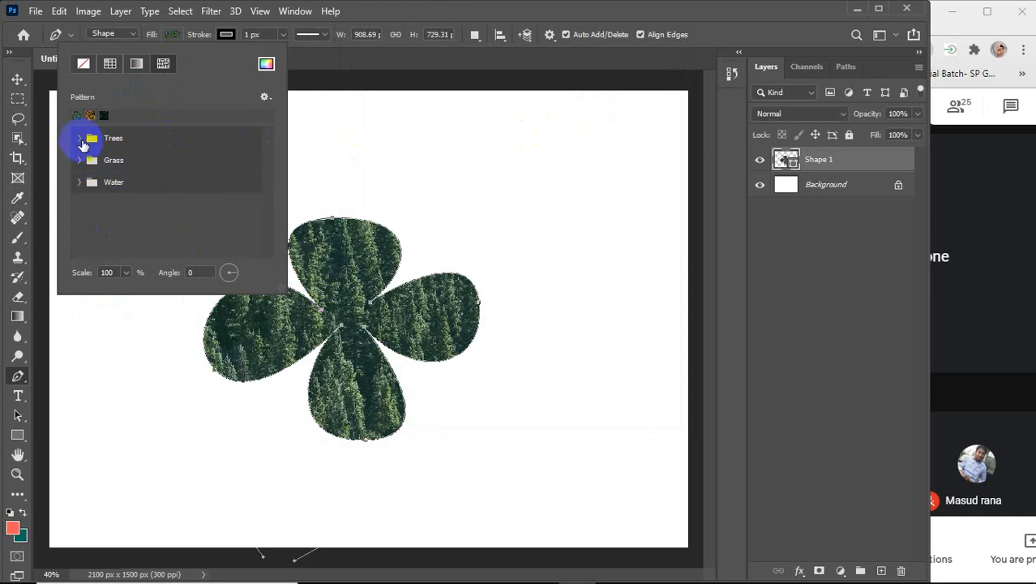
Return the flower to a gradient fill, try the two coral Basics presets, and apply the Black, White preset
left_click(136, 62)
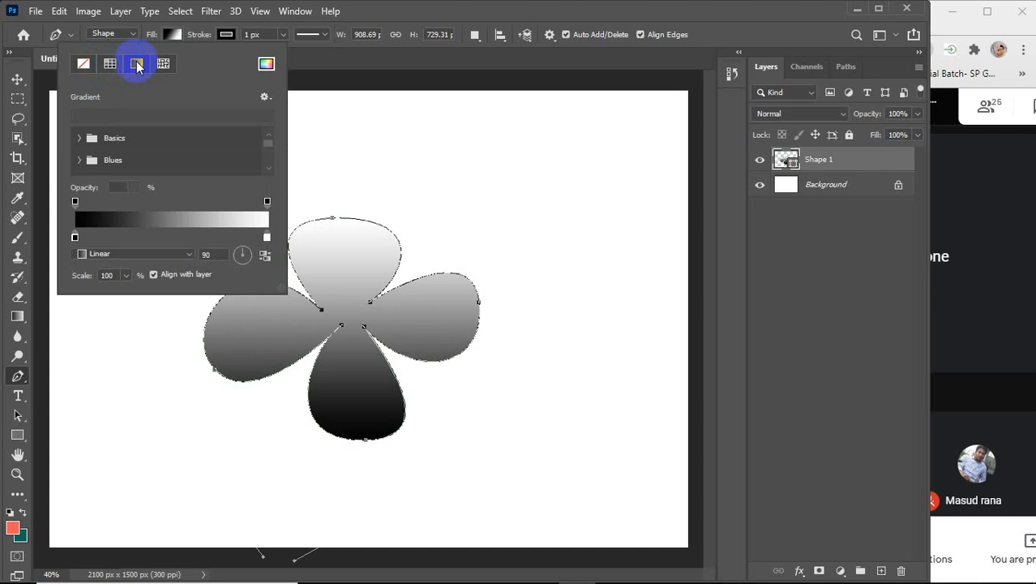
left_click(78, 140)
left_click(124, 161)
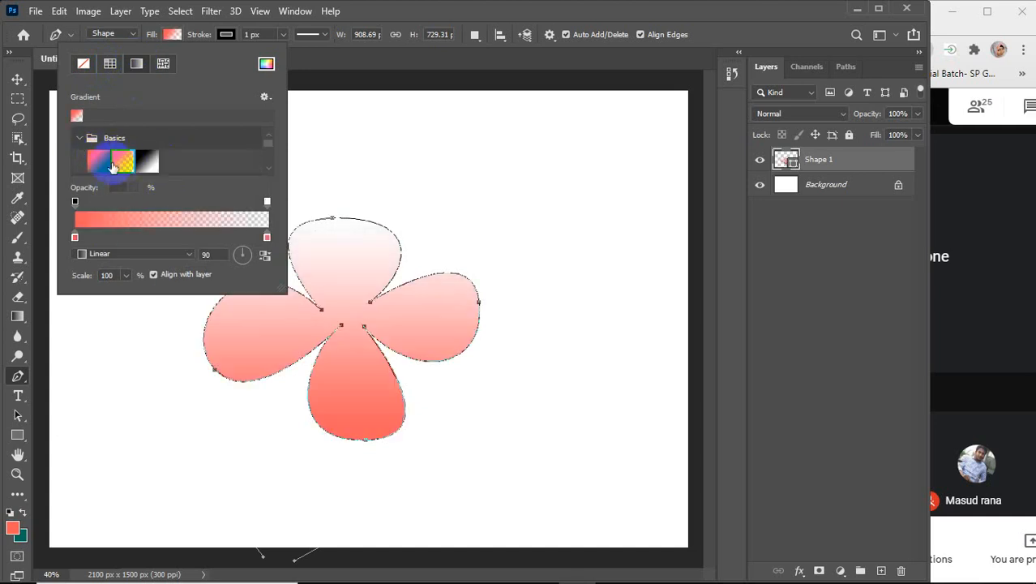
left_click(95, 160)
left_click(146, 162)
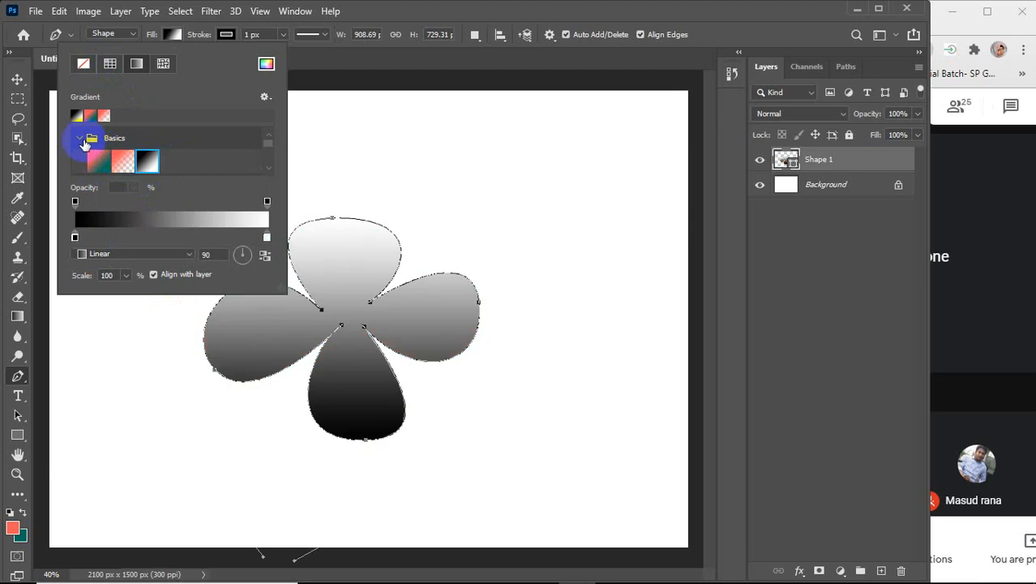
Browse the gradient preset groups from Blues down to Pastels and Neutrals
left_click(79, 139)
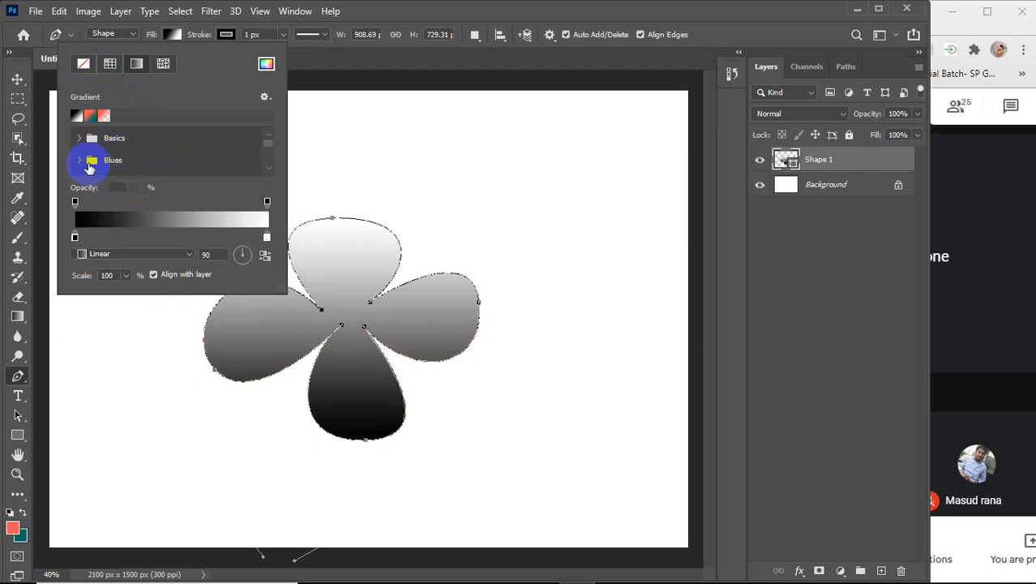
left_click(80, 164)
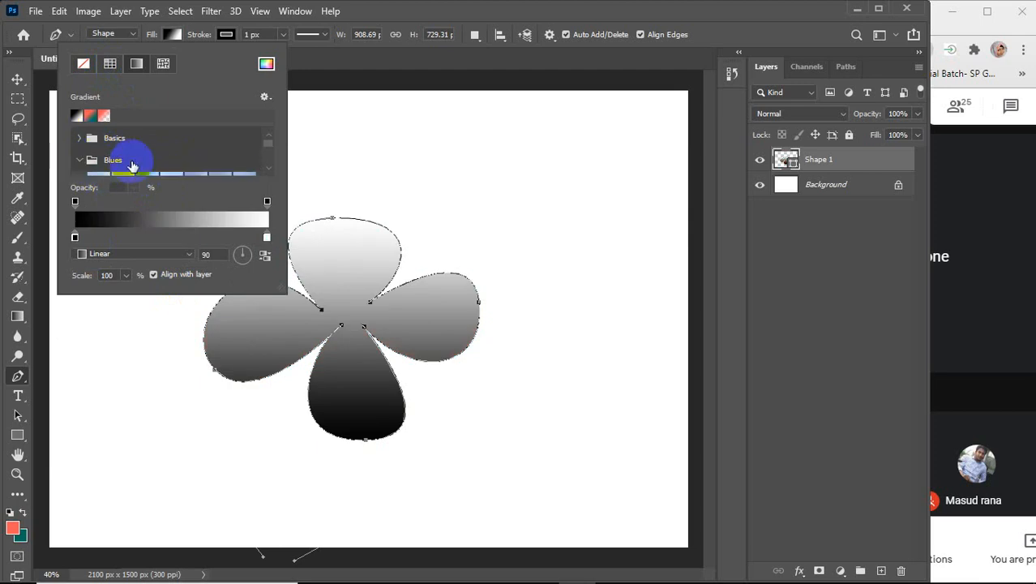
scroll(134, 162, "down", 1)
scroll(132, 165, "down", 4)
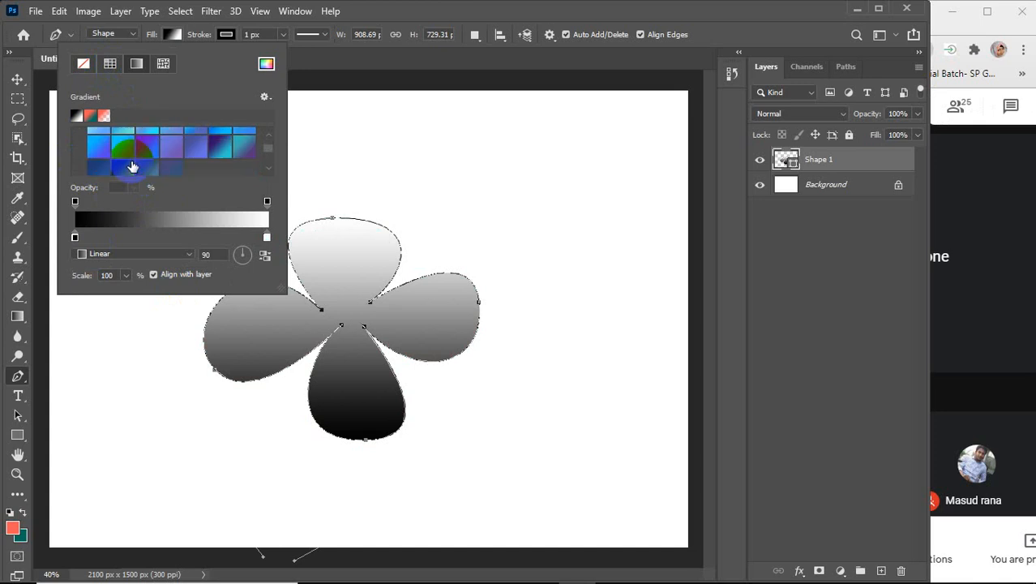
scroll(132, 165, "down", 5)
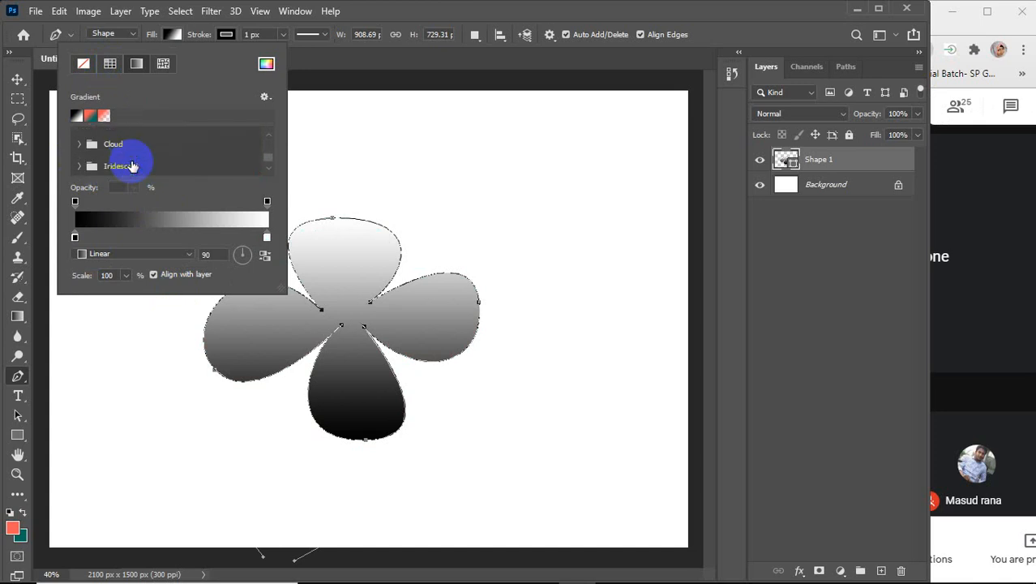
scroll(133, 166, "down", 2)
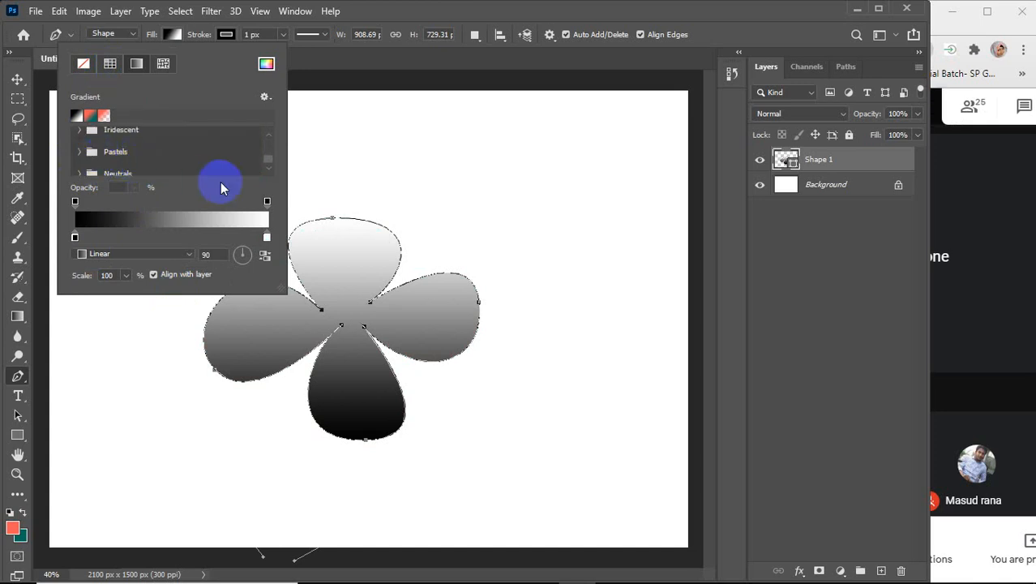
left_click(220, 212)
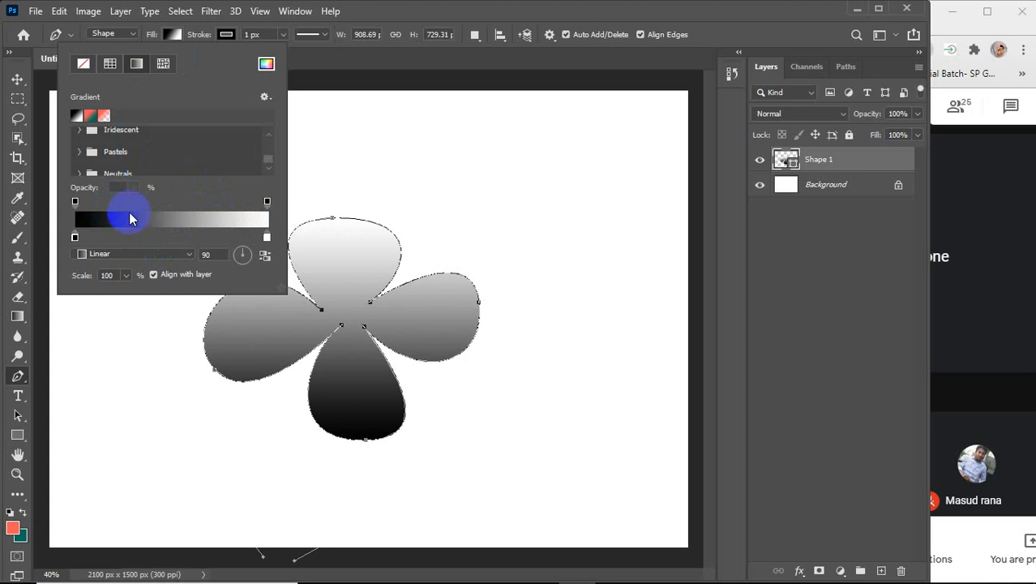
Open the Black, White gradient in the Gradient Editor and move the dialog away from the flower's centre
left_click(151, 219)
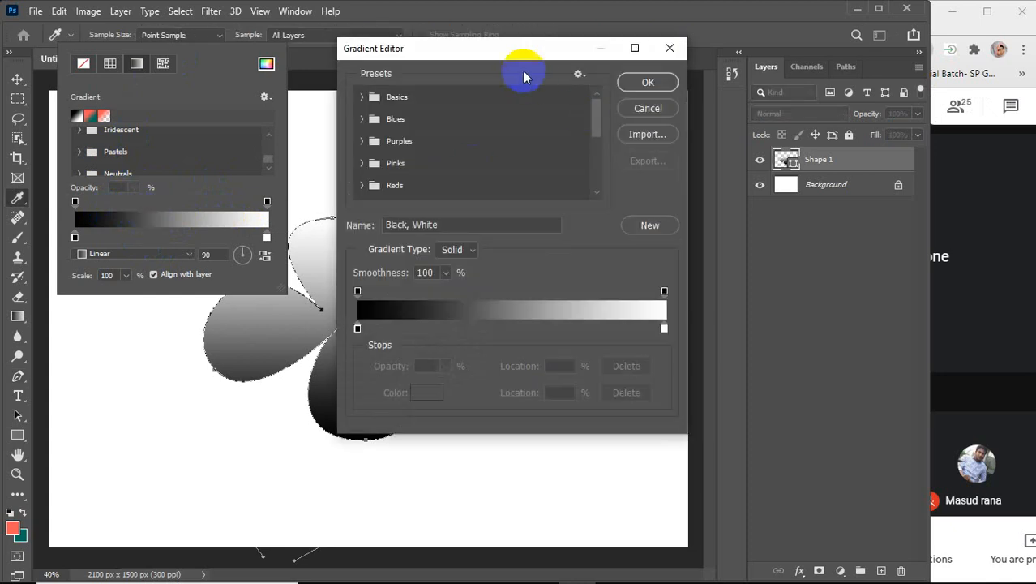
left_click_drag(495, 47, 584, 35)
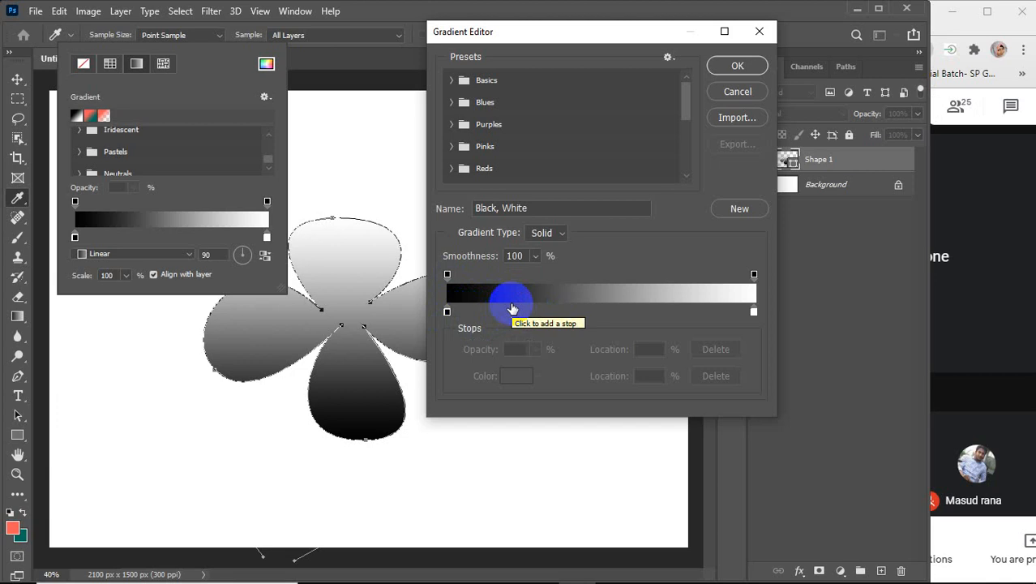
Switch to the Google Meet call and toggle the microphone
left_click(1002, 312)
left_click(717, 555)
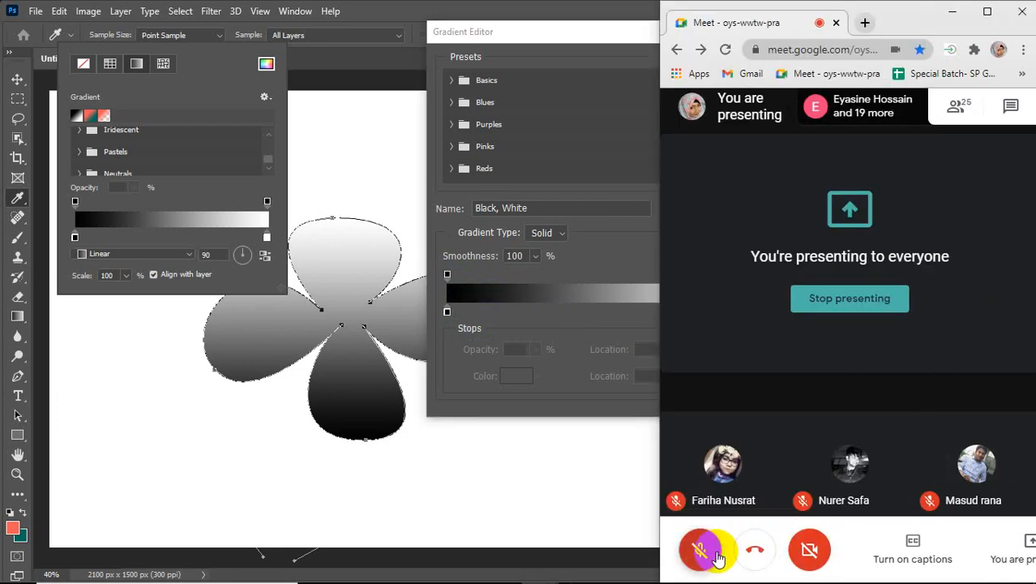
Back in Photoshop, add four coral colour stops along the black-to-white gradient, including ones at 48% and 70%
left_click(497, 314)
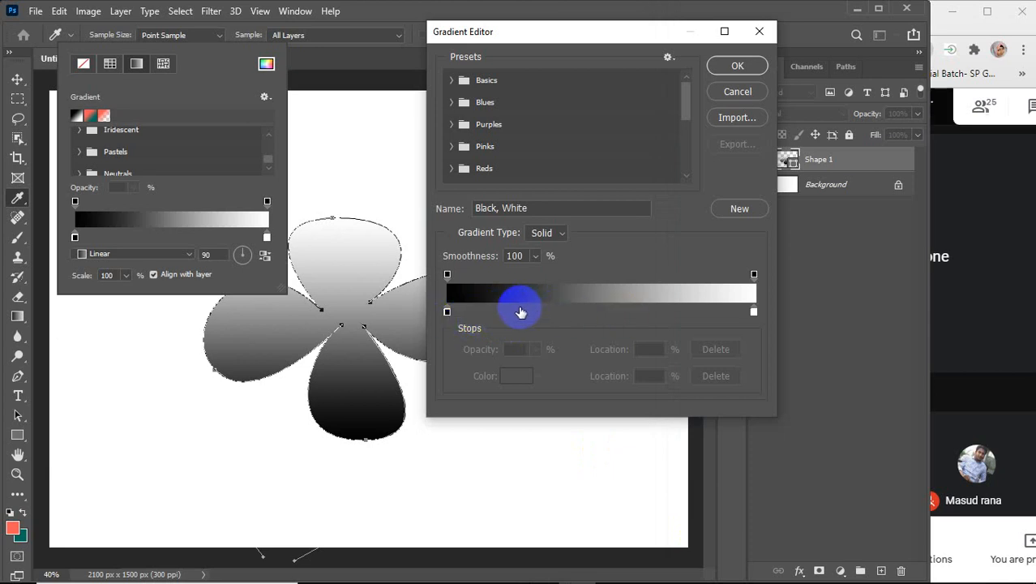
left_click(519, 312)
left_click(596, 312)
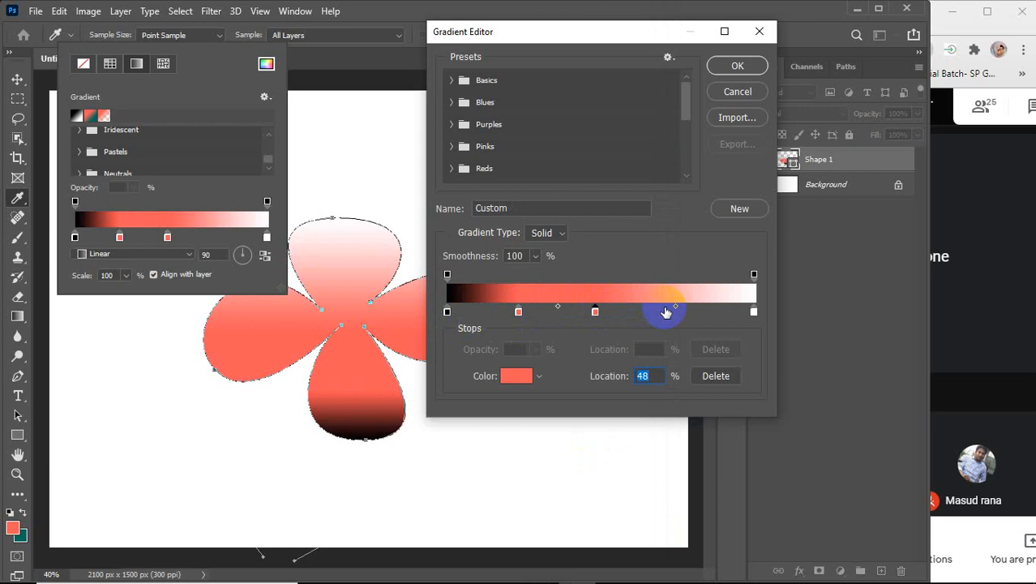
left_click(663, 311)
left_click(711, 308)
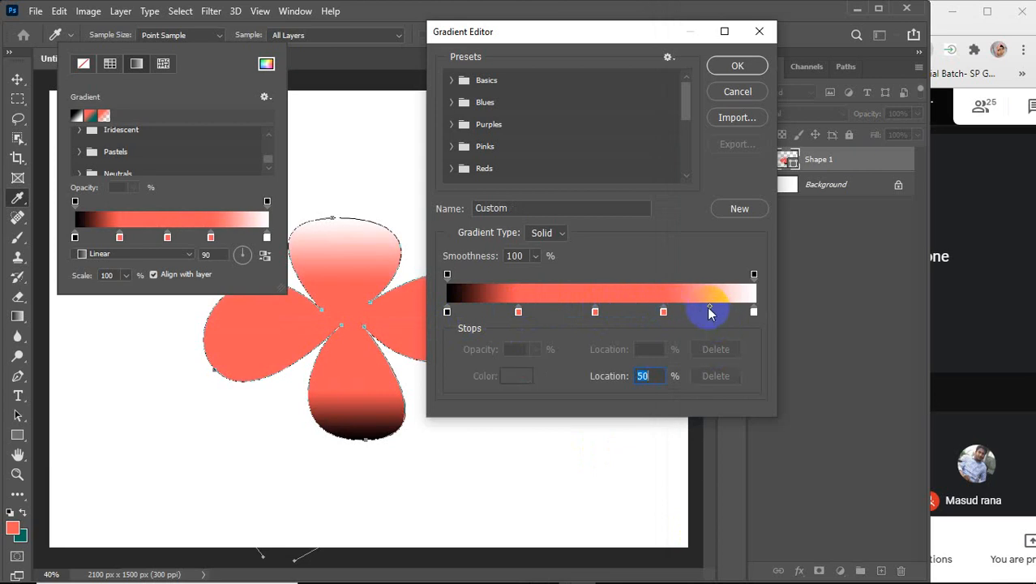
left_click(700, 312)
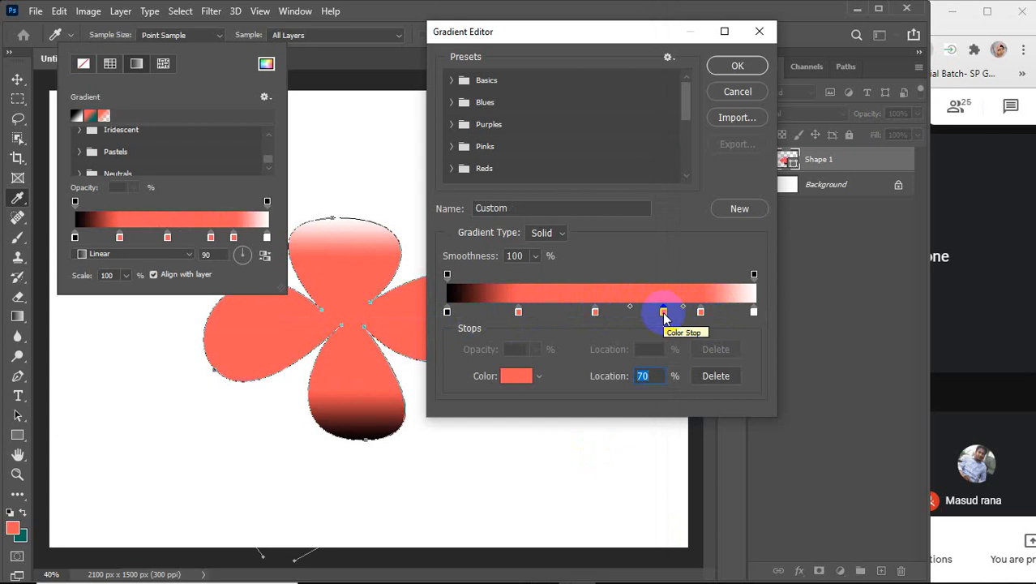
Remove the intermediate coral colour stops from the gradient, leaving only the coral start stop and the white end stop
key("BackSpace")
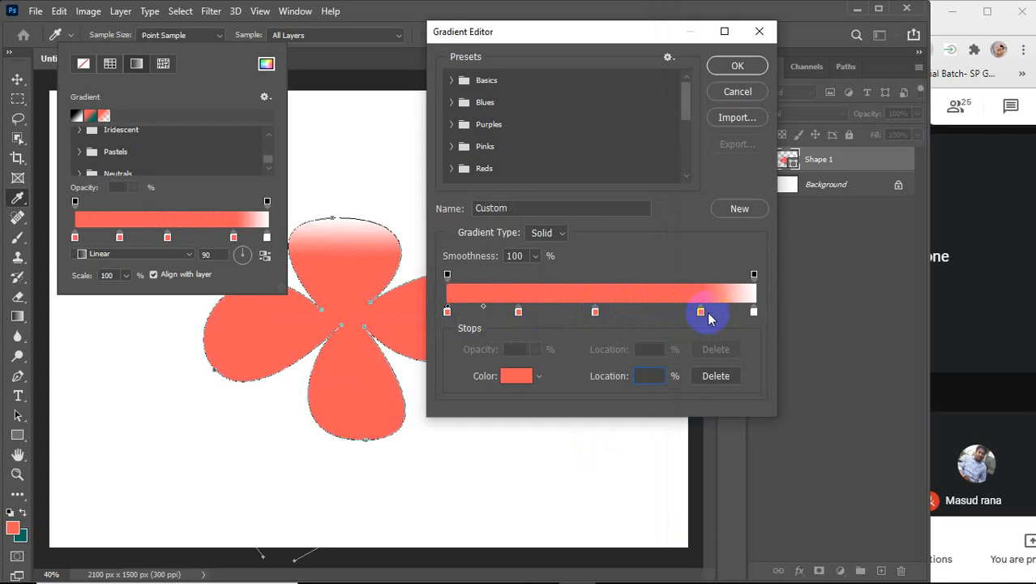
left_click_drag(702, 315, 707, 348)
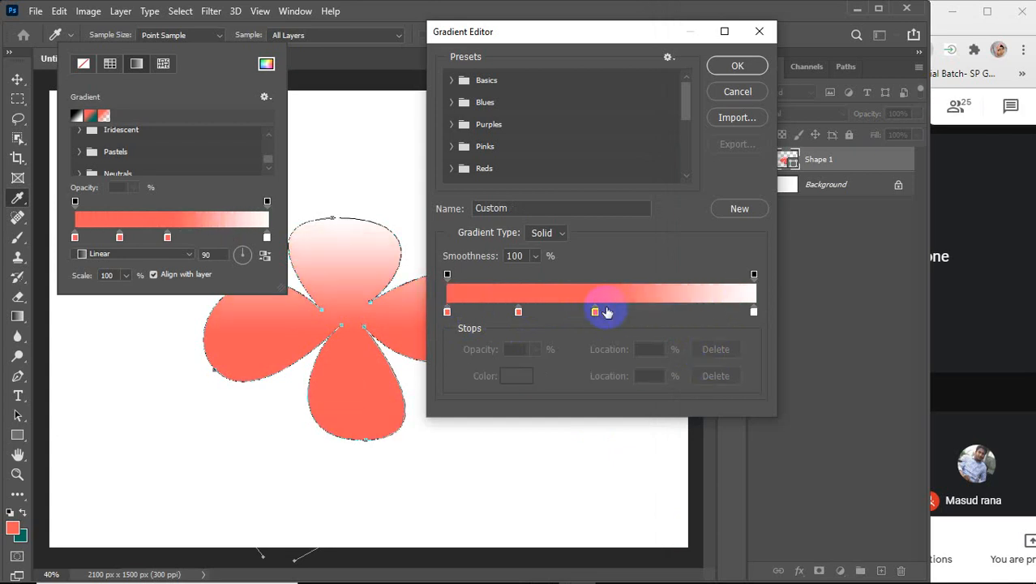
left_click_drag(595, 312, 534, 358)
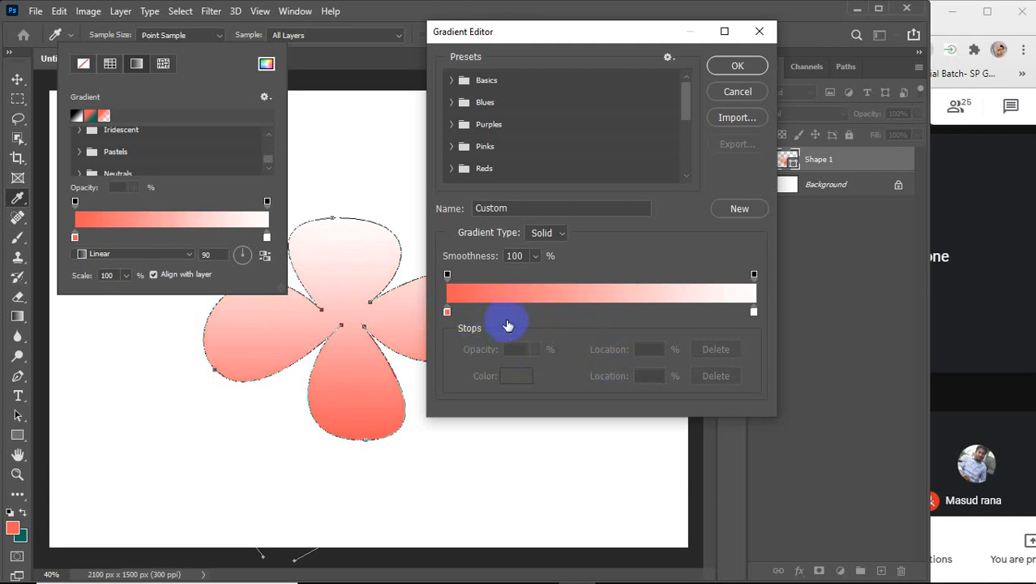
Add two intermediate colour stops to the coral-to-white gradient, one at 35% and one at 67%, discarding the extra stop at 31%
left_click(544, 310)
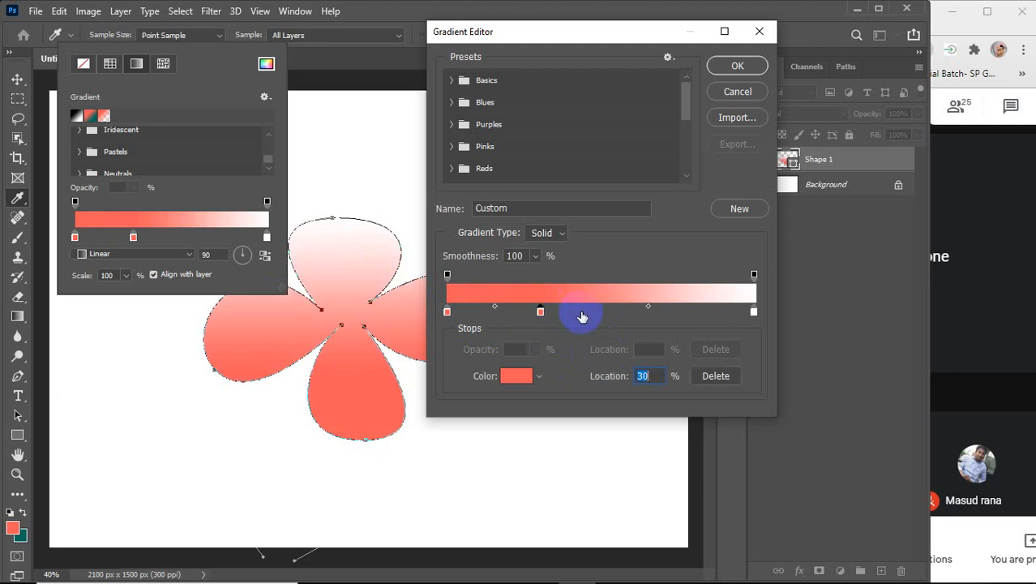
left_click(647, 308)
left_click_drag(639, 311, 653, 310)
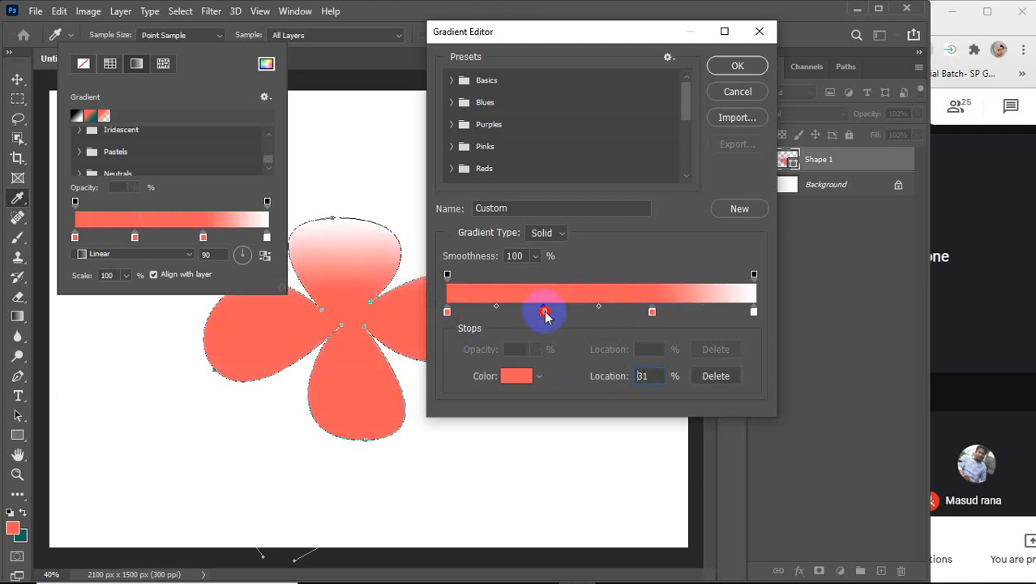
left_click_drag(546, 313, 658, 387)
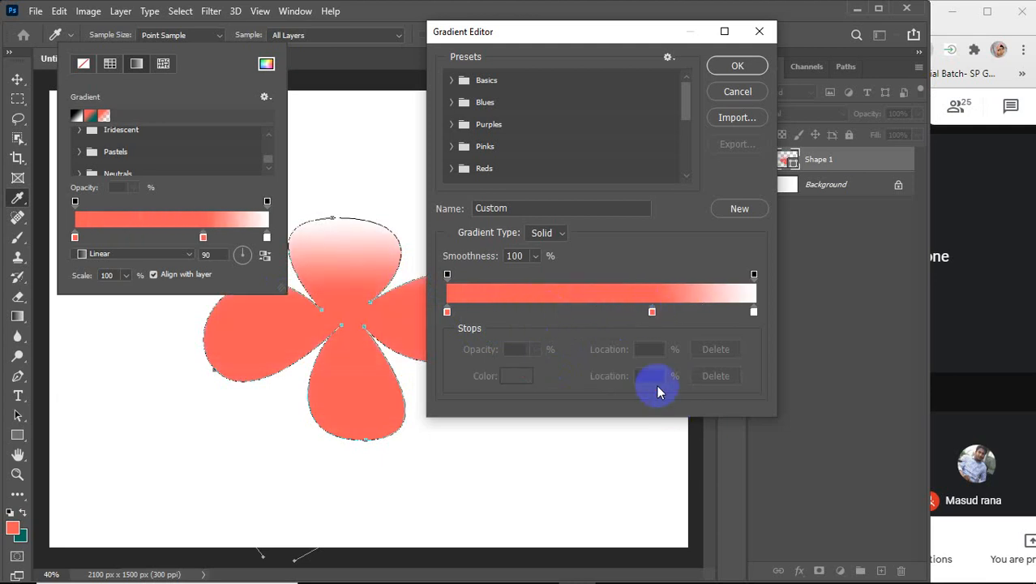
left_click(553, 312)
Set the colour of the gradient's start stop at 0% to pure red, ff0000
left_click(448, 312)
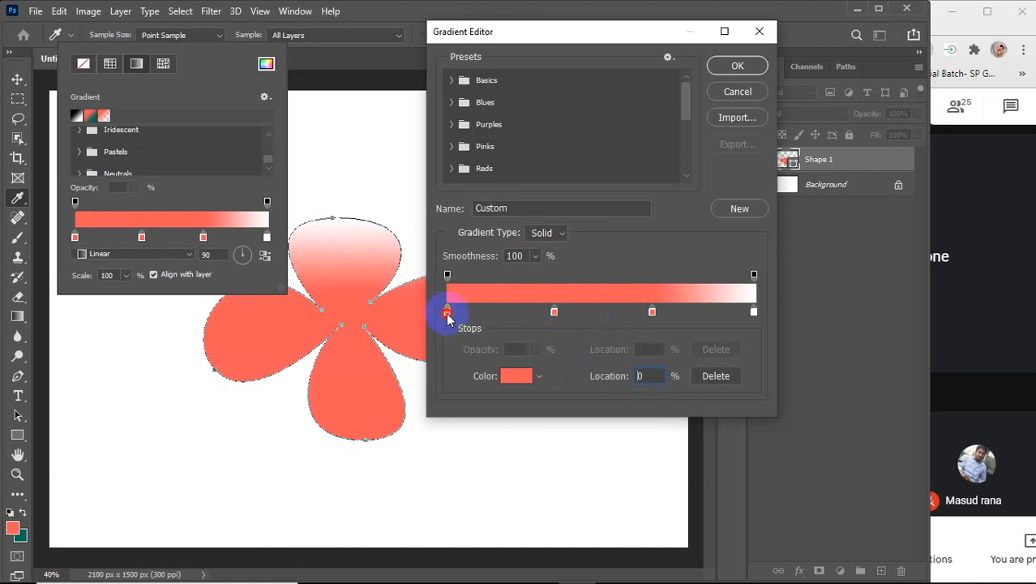
left_click(511, 379)
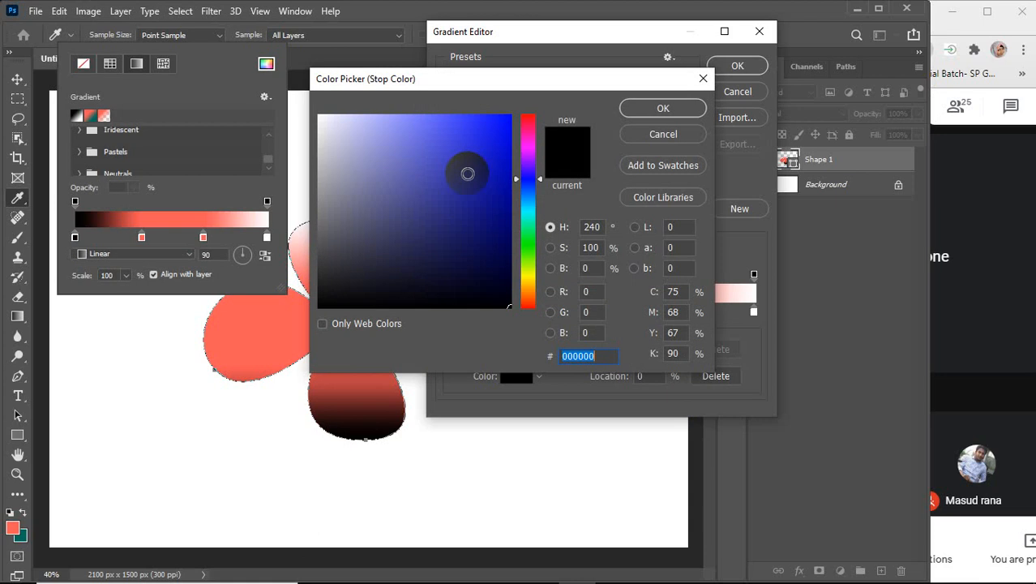
mouse_move(528, 153)
left_mouse_down()
mouse_move(528, 105)
mouse_move(513, 101)
left_mouse_up()
left_click(640, 109)
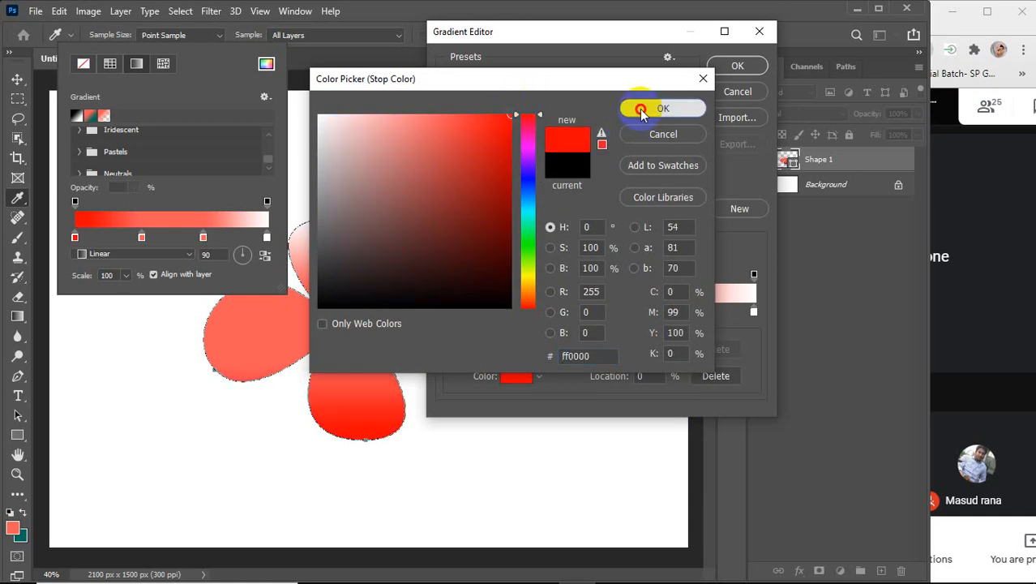
Change the colour stop at 35% to light pink, fec0c0
left_click(554, 310)
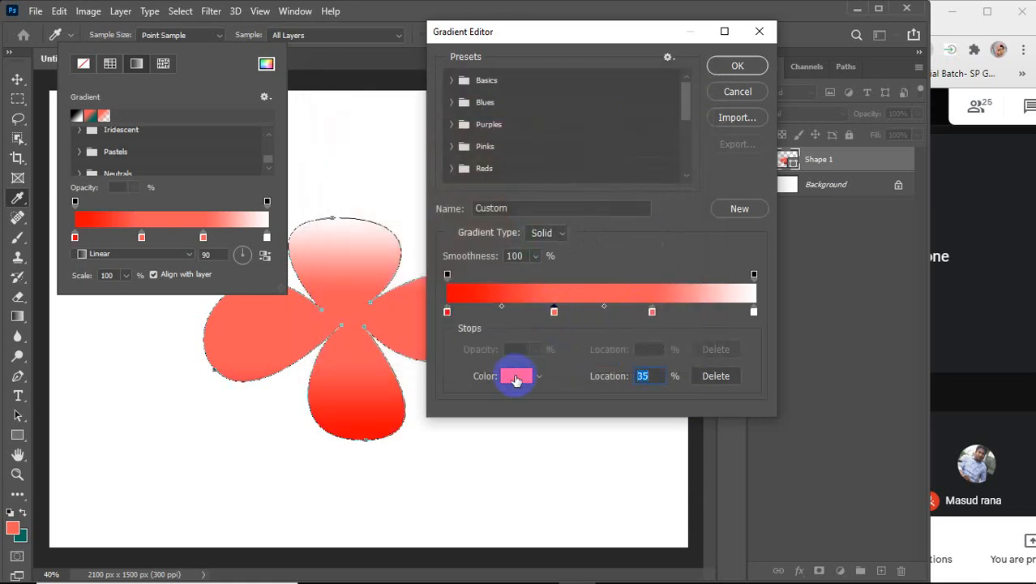
left_click(517, 377)
left_click_drag(453, 235, 363, 112)
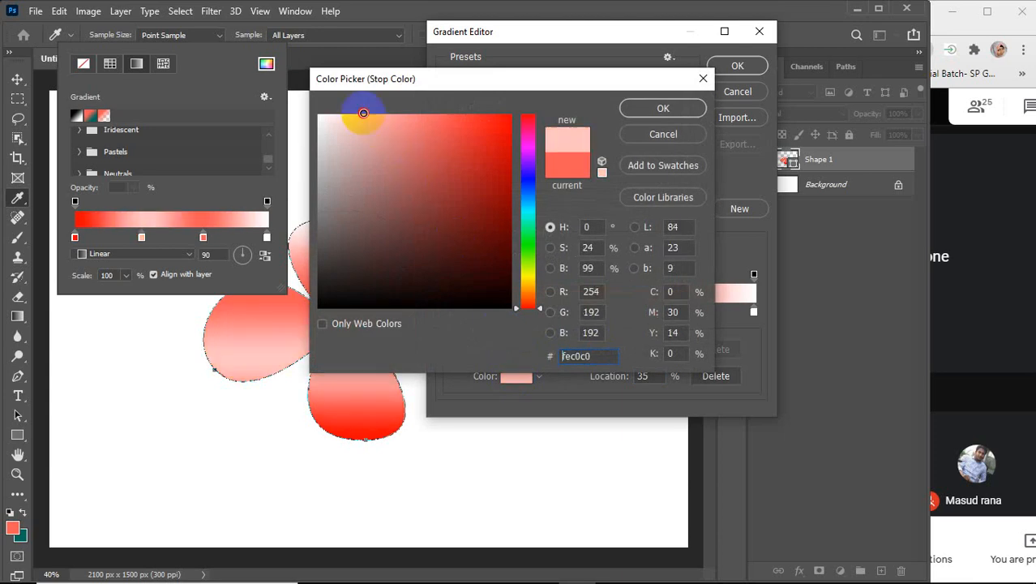
left_click(644, 110)
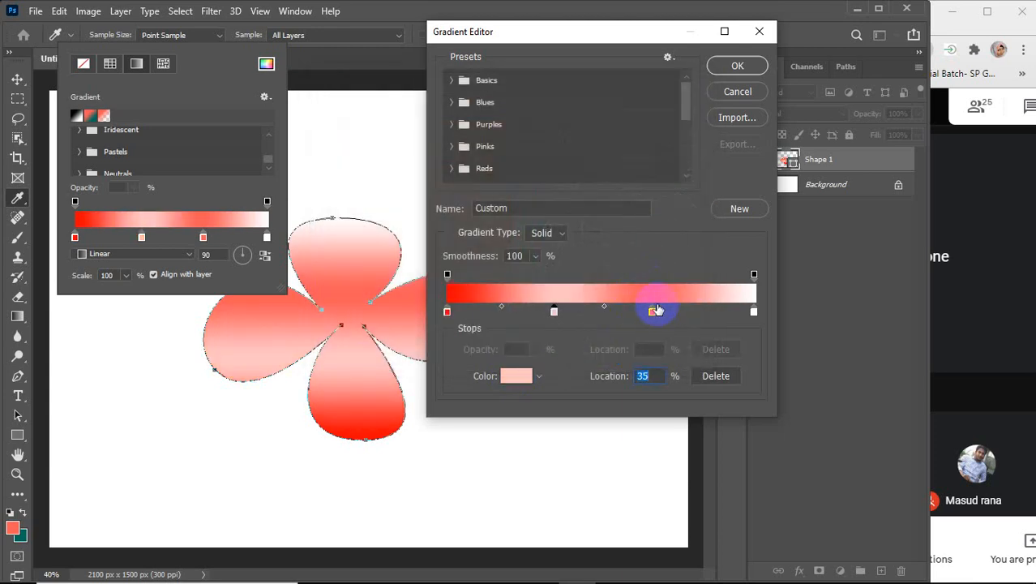
Change the colour stop at 67% to a vivid pinkish red, fd245c
left_click(654, 311)
left_click(516, 375)
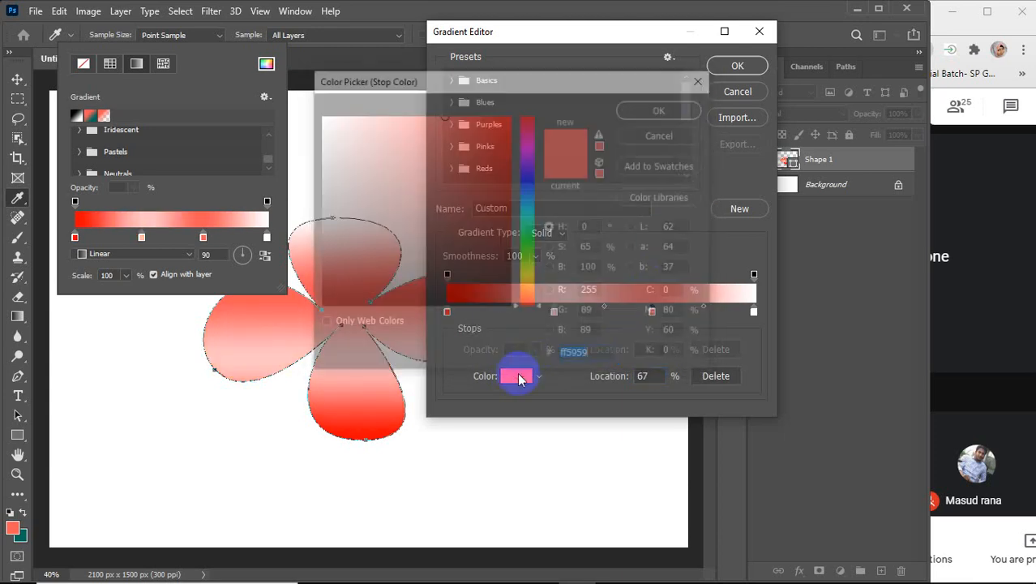
left_click(529, 123)
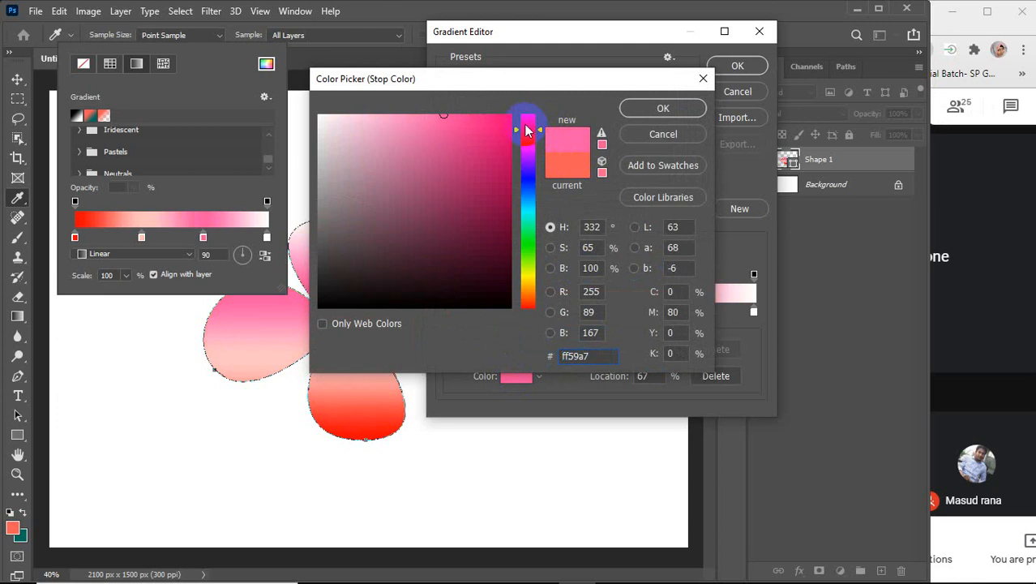
left_click_drag(456, 120, 486, 110)
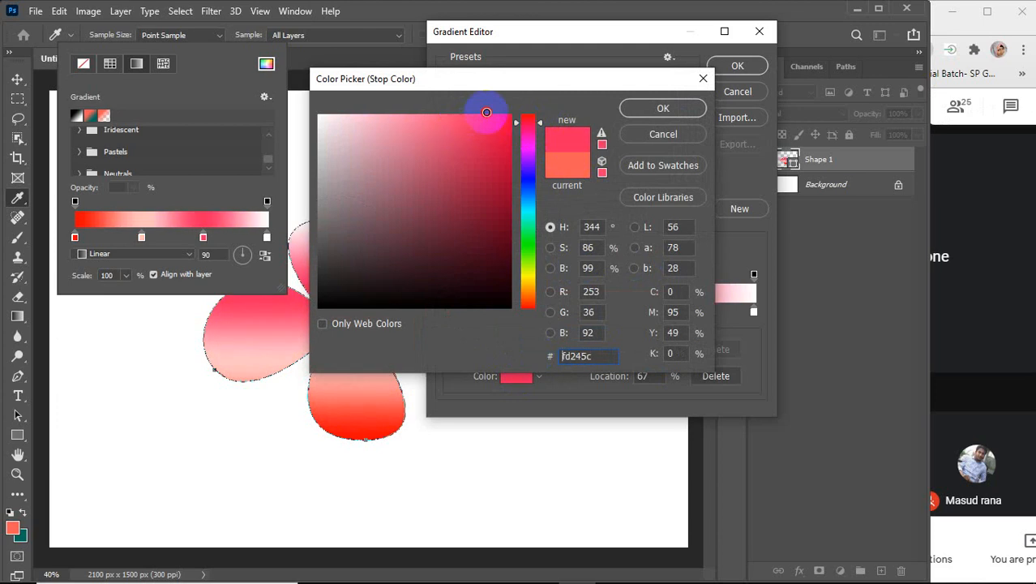
left_click(651, 109)
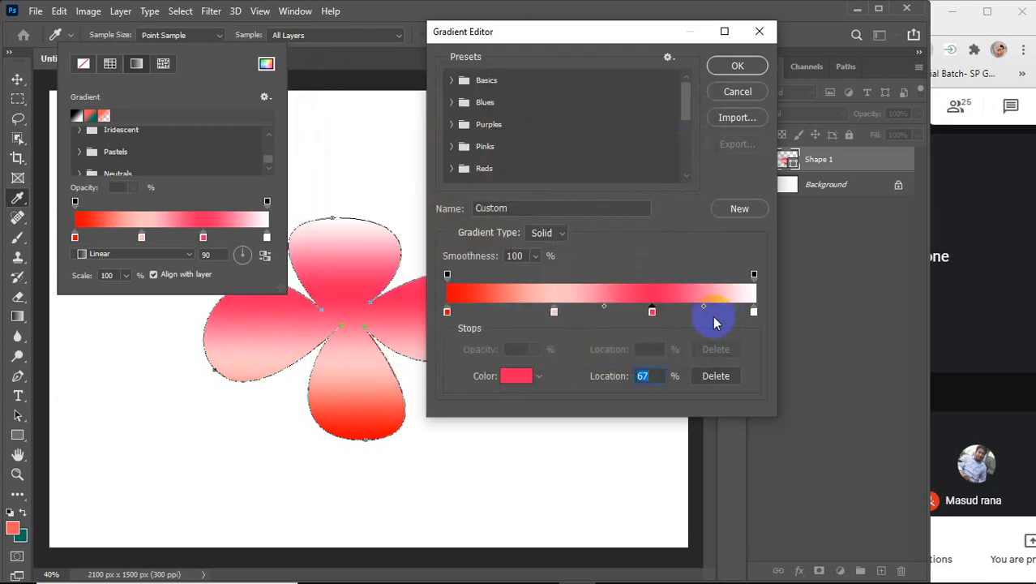
Set the end stop at 100% to dark red, 650f0f, and apply the custom gradient to the flower
left_click(752, 312)
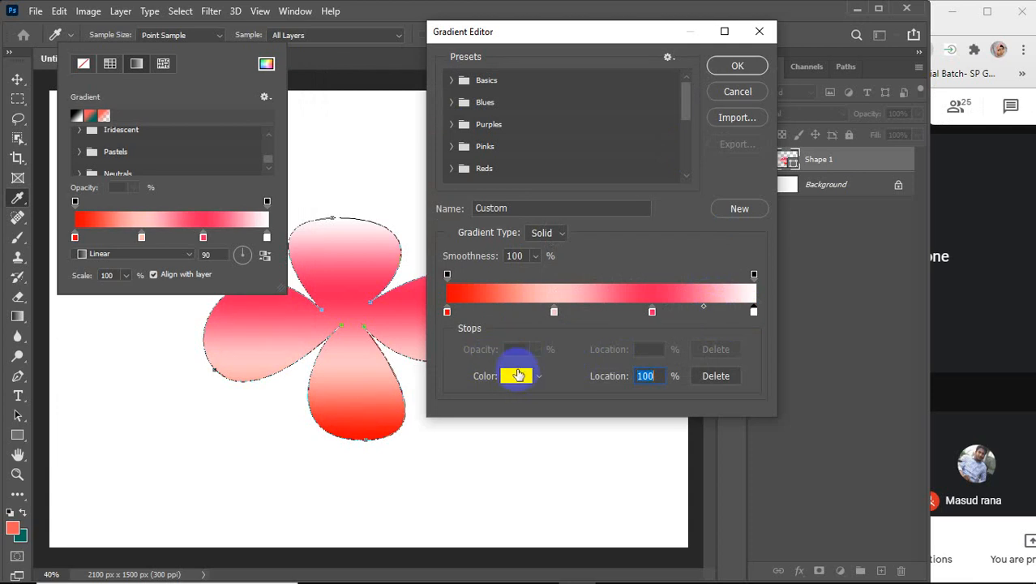
left_click(517, 377)
left_click(527, 113)
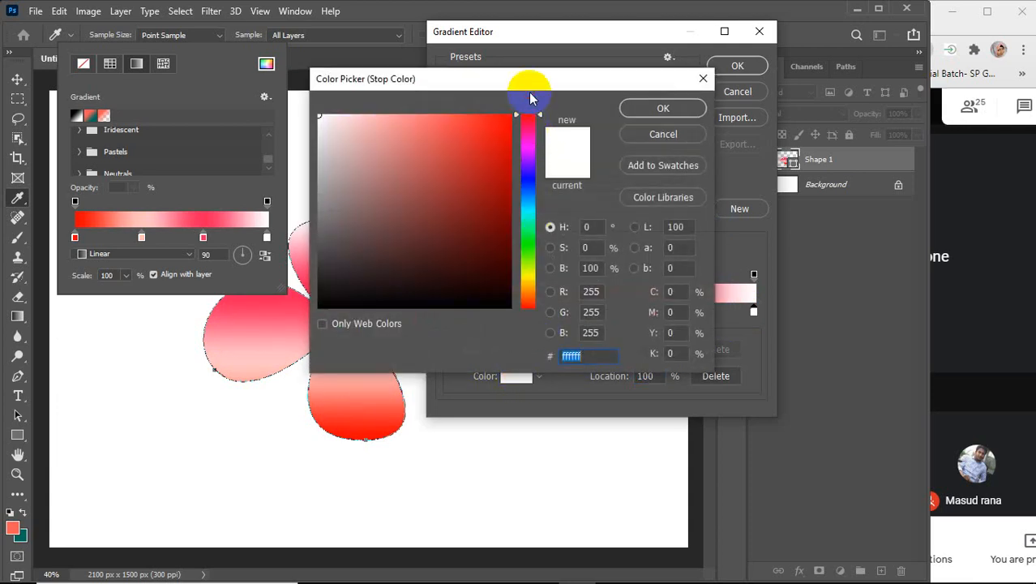
left_click(482, 231)
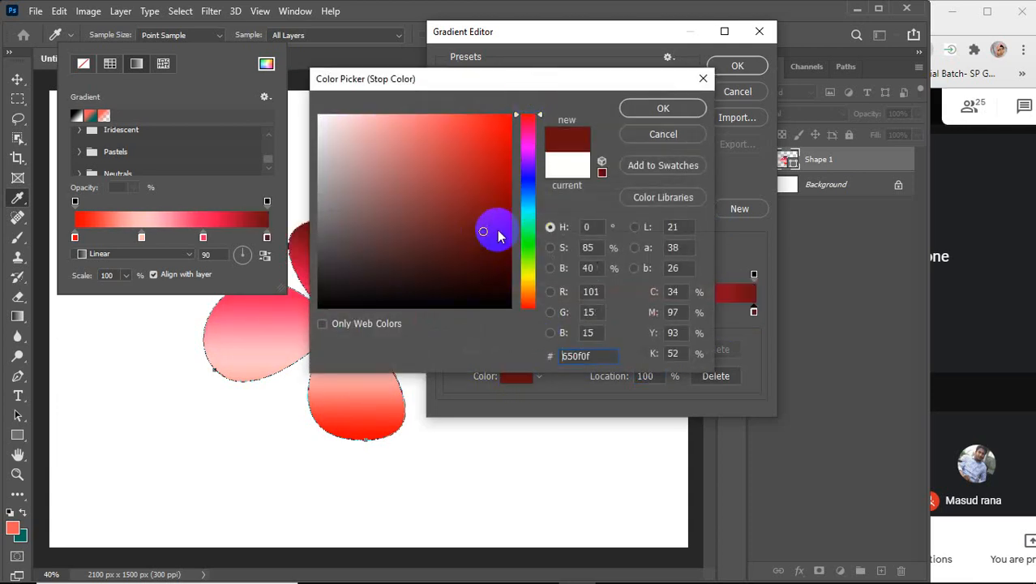
left_click(639, 109)
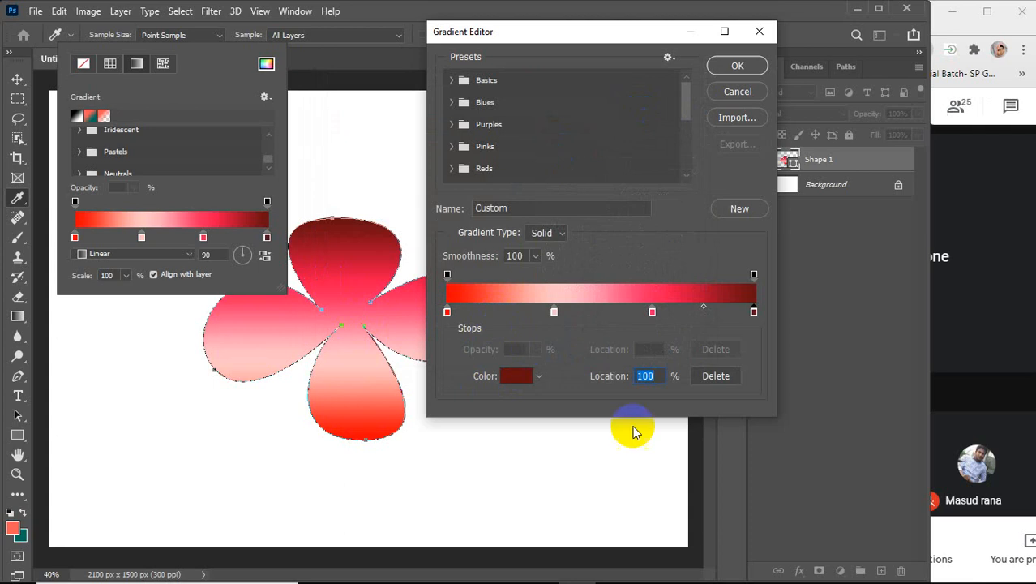
left_click(724, 68)
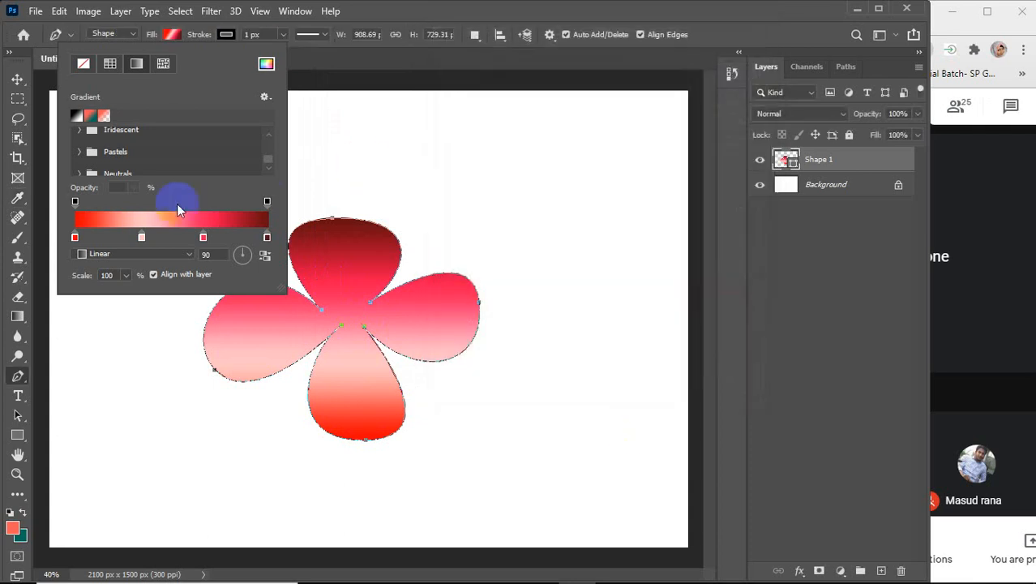
Try the Radial, Angle, Reflected and Diamond gradient styles on the flower's fill and settle on Radial
left_click(179, 254)
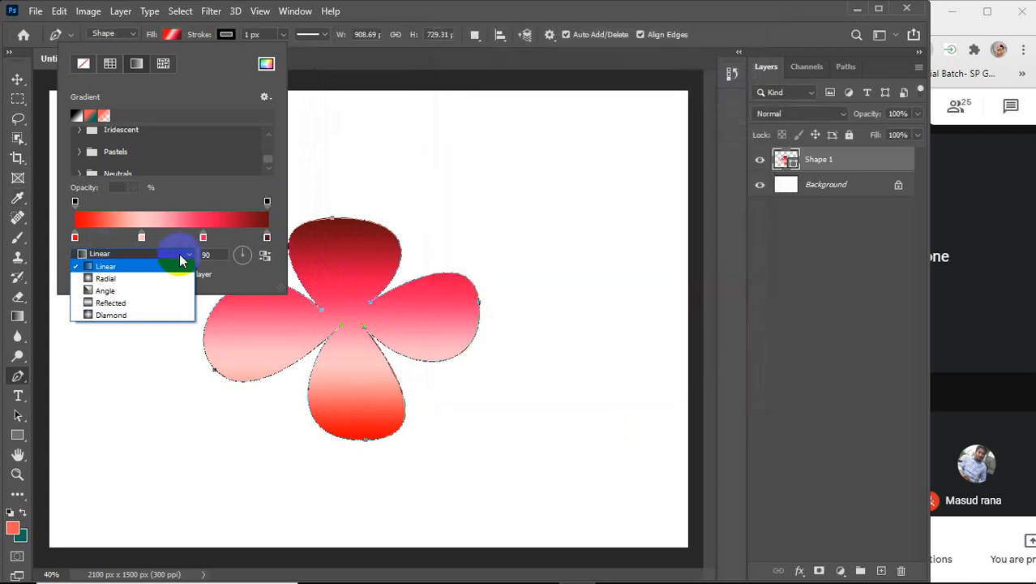
left_click(133, 278)
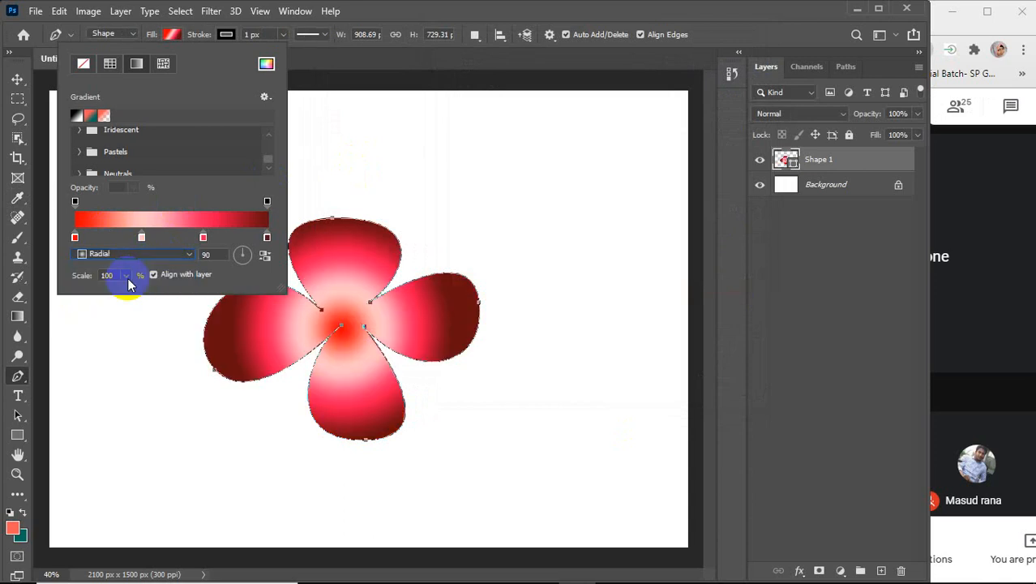
left_click(133, 260)
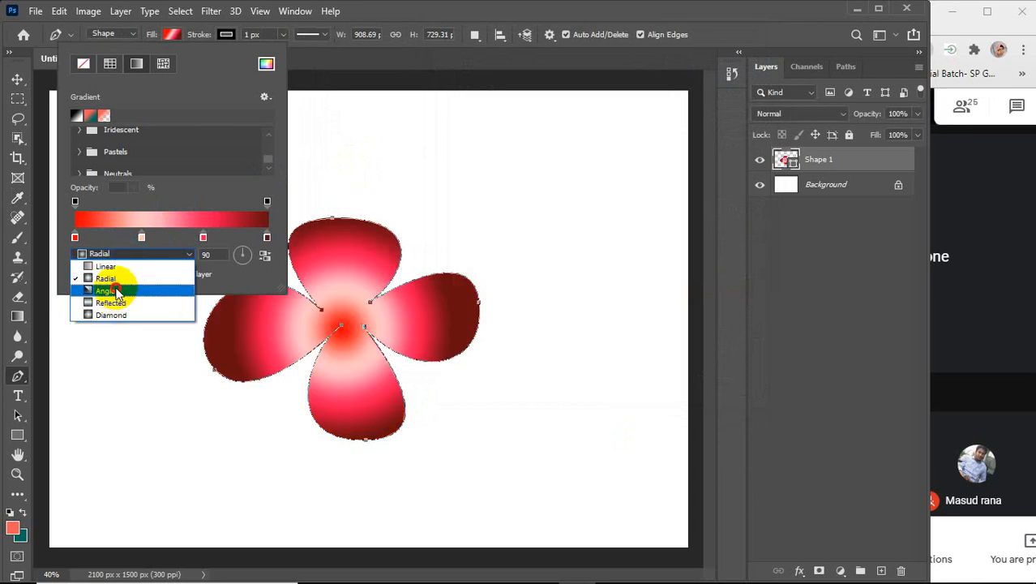
left_click(122, 290)
left_click(133, 257)
left_click(122, 302)
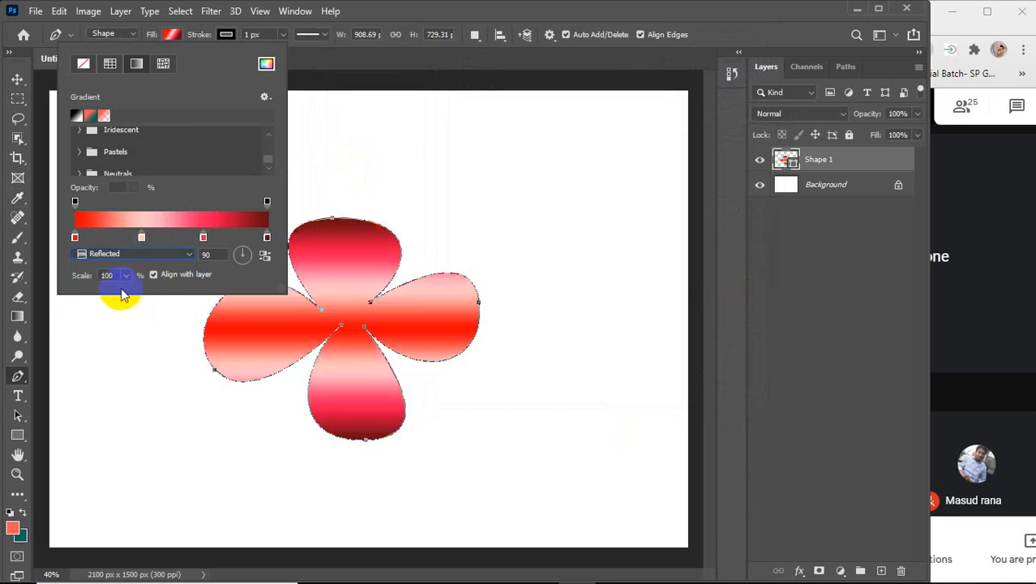
left_click(132, 254)
left_click(122, 314)
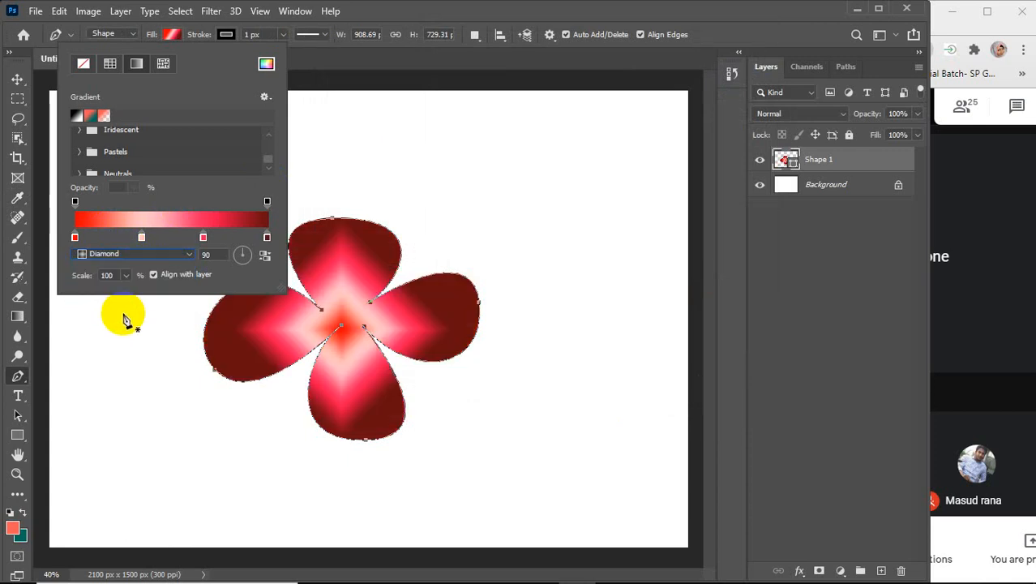
left_click(132, 254)
left_click(106, 278)
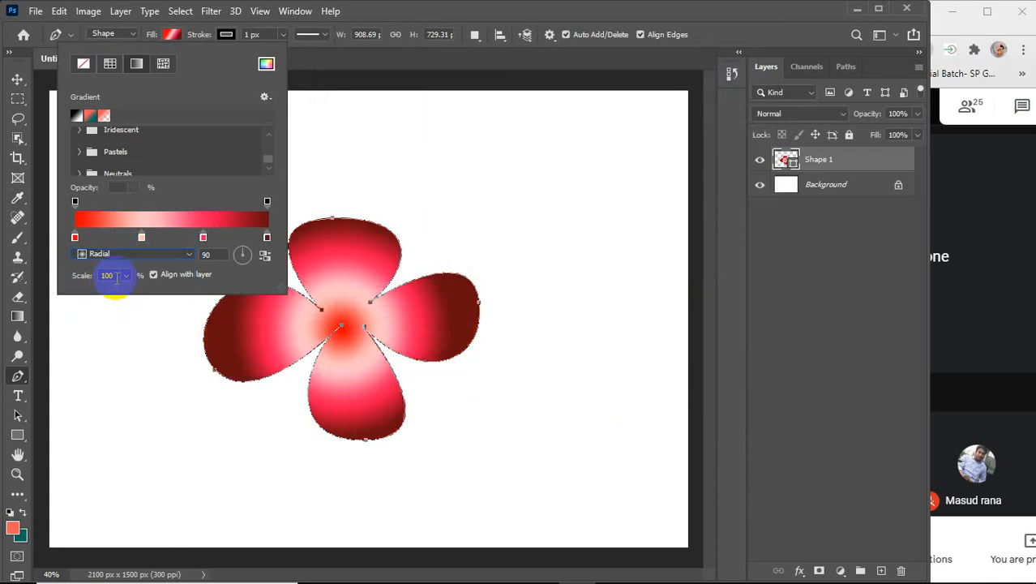
Set the gradient's angle to 91, try scales of 1000% and 1%, and settle on a scale of 144%
left_click(223, 255)
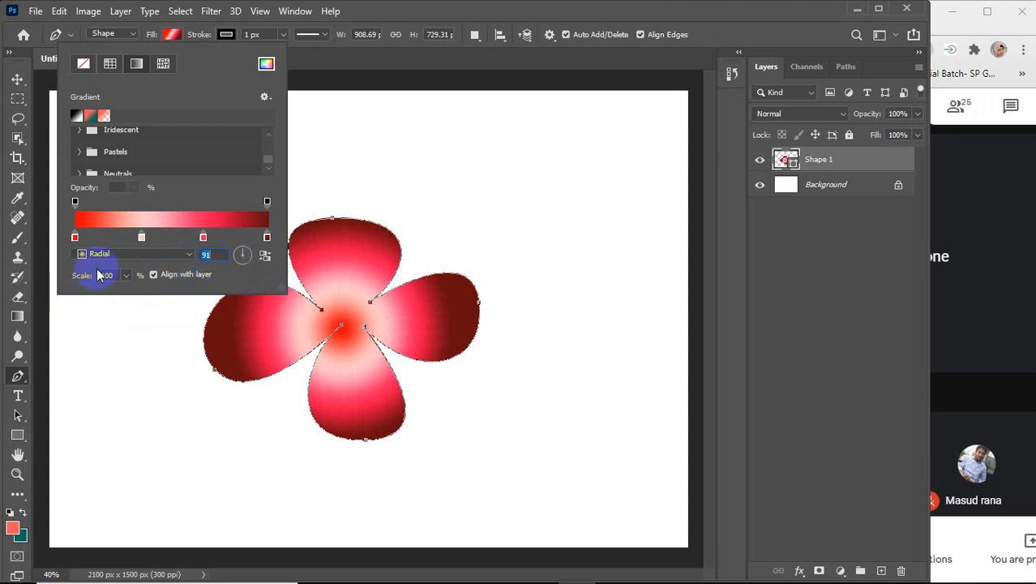
left_click(126, 276)
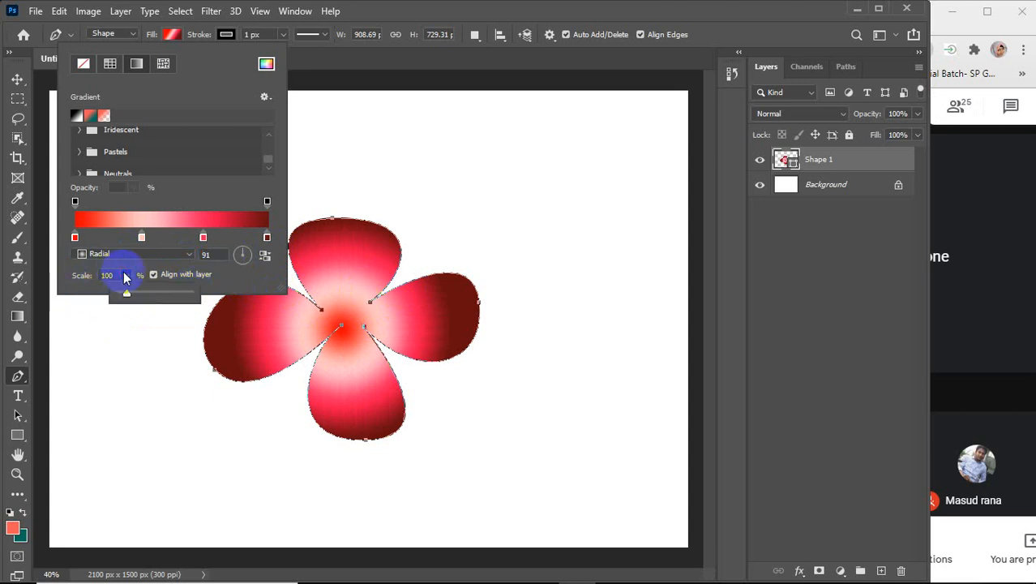
left_click_drag(127, 294, 264, 315)
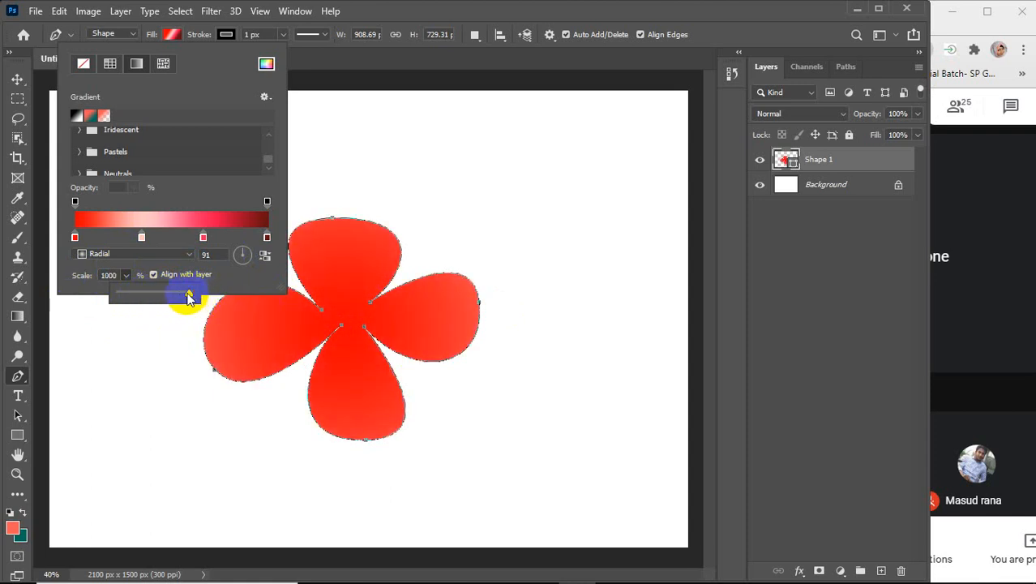
left_click_drag(188, 297, 117, 303)
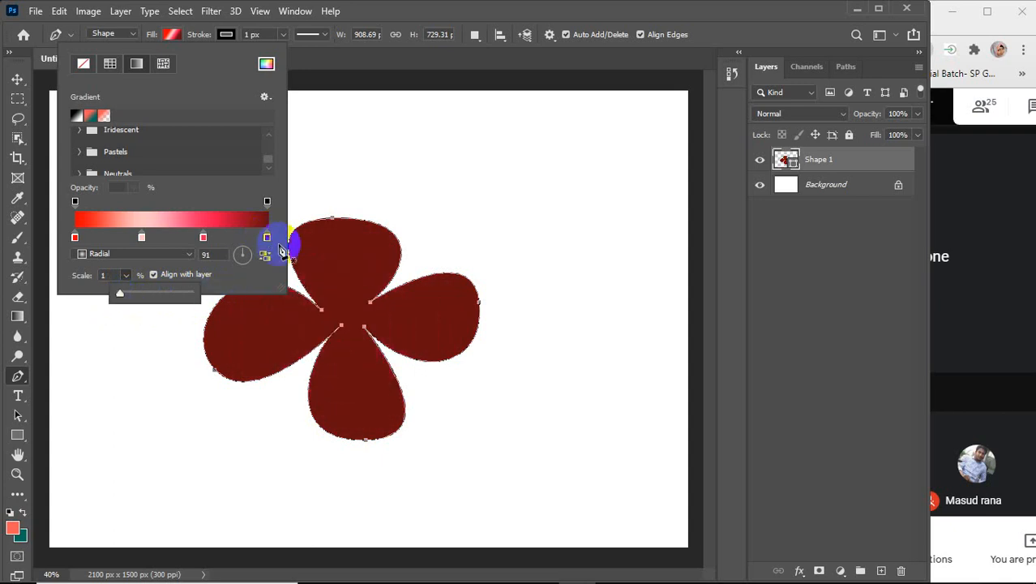
left_click_drag(120, 294, 131, 296)
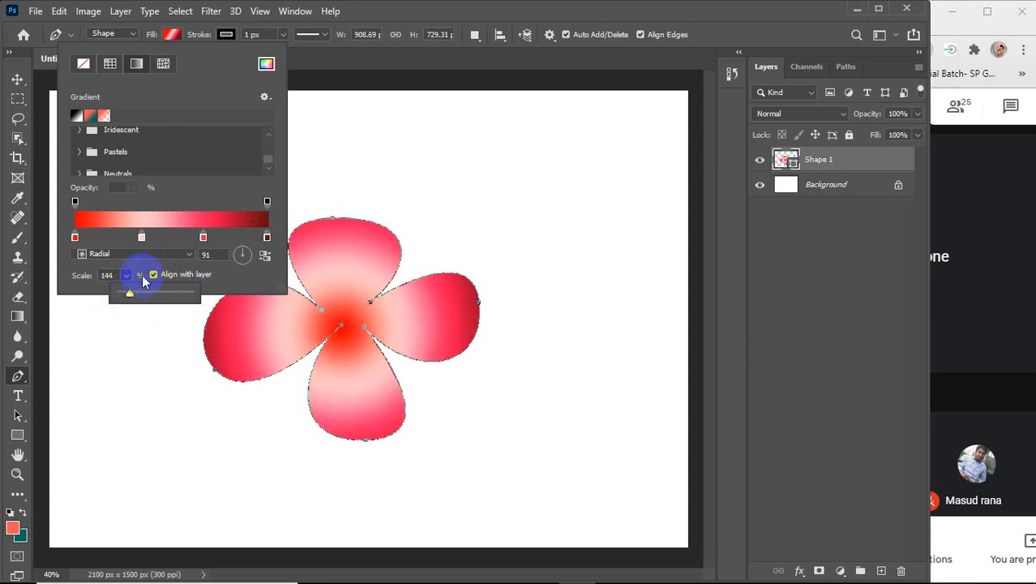
Move the light pink stop closer to the red start stop, and shift the pinkish-red stop outward and back
left_click(142, 237)
left_click_drag(142, 236, 116, 238)
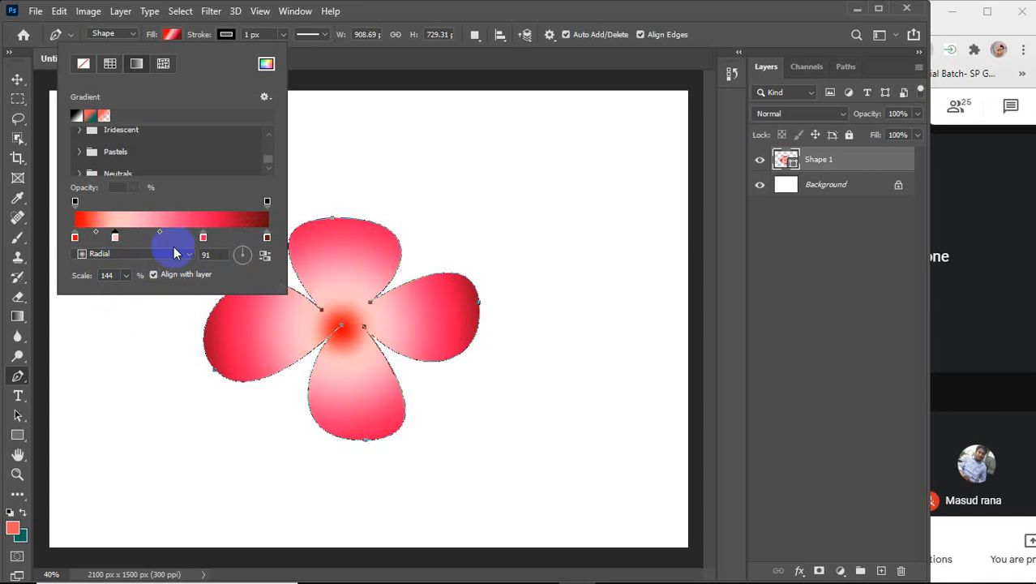
left_click(204, 237)
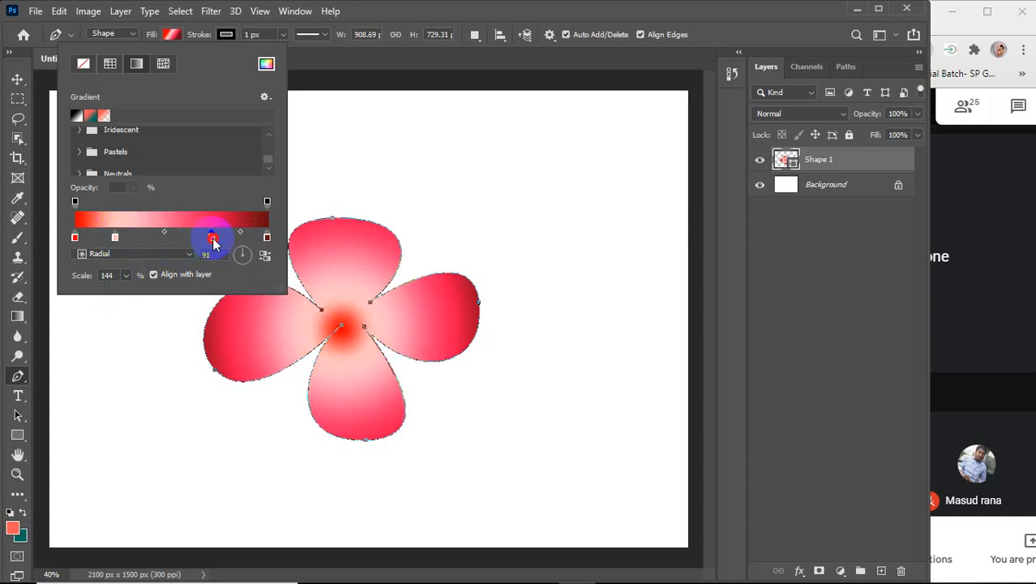
left_click_drag(213, 238, 203, 238)
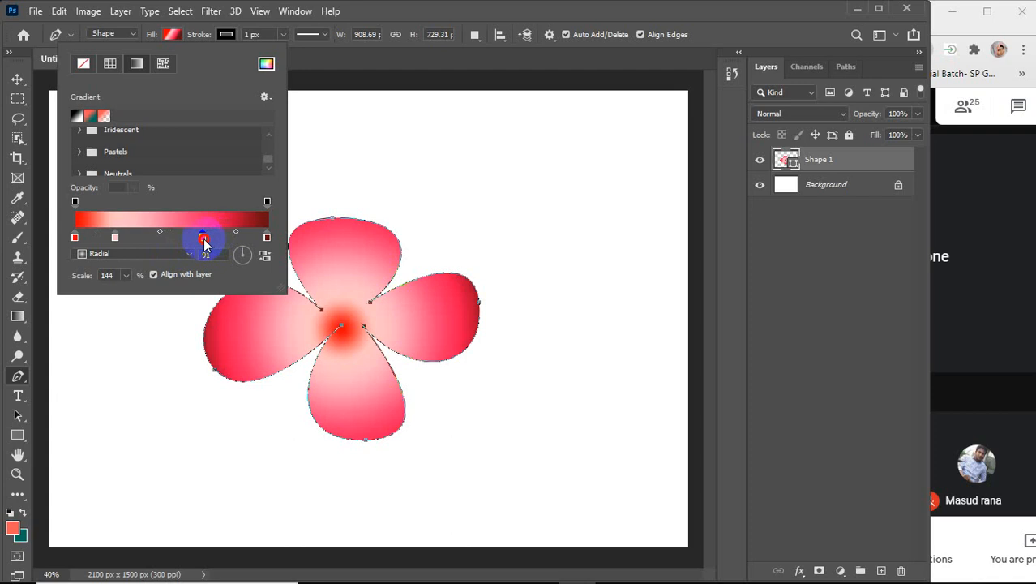
Move the dark red end stop slightly inward, toggle Align with layer off and back on, and close the fill options
left_click(267, 238)
left_click_drag(268, 237, 258, 237)
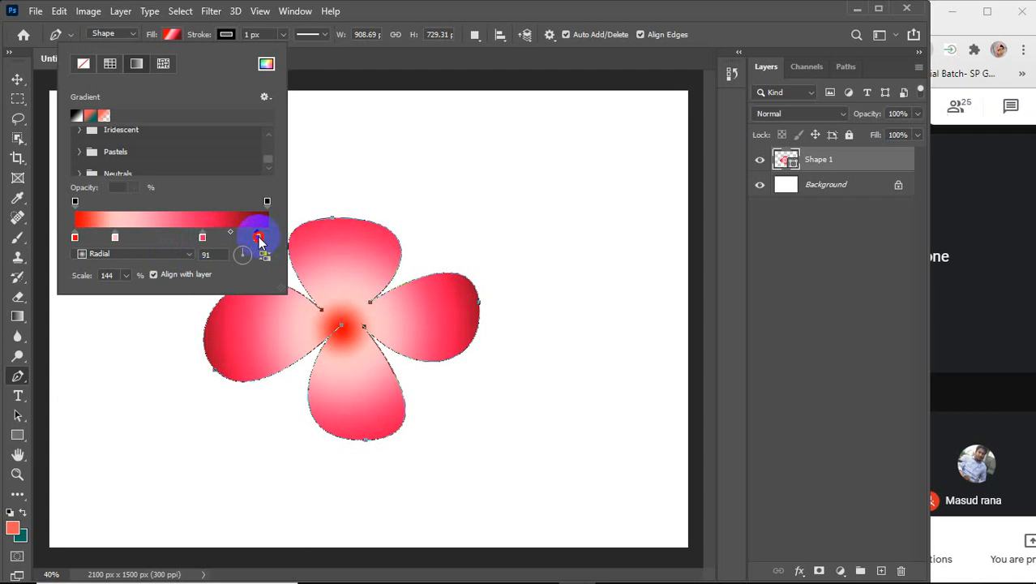
left_click(226, 259)
left_click(175, 274)
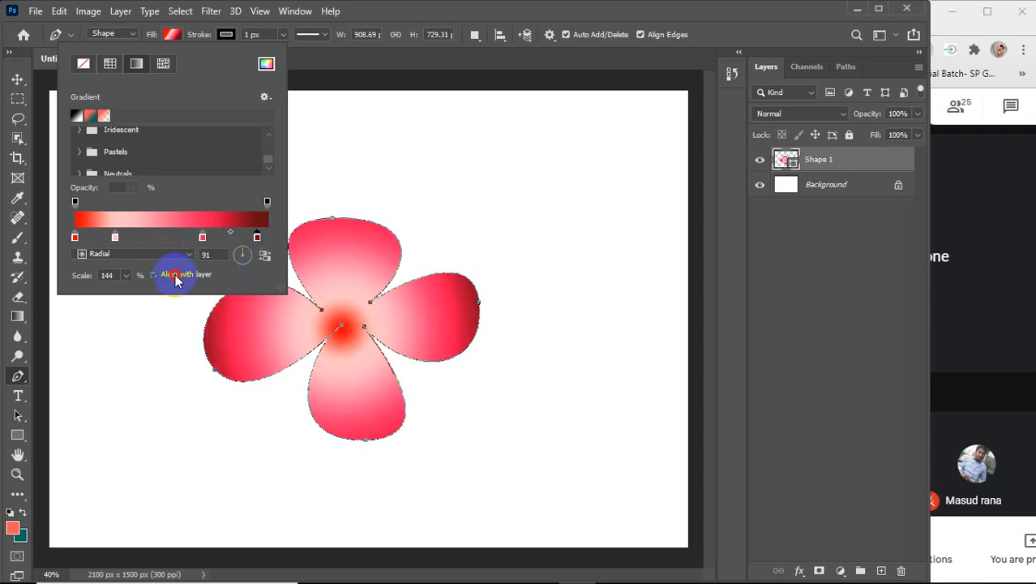
left_click(175, 275)
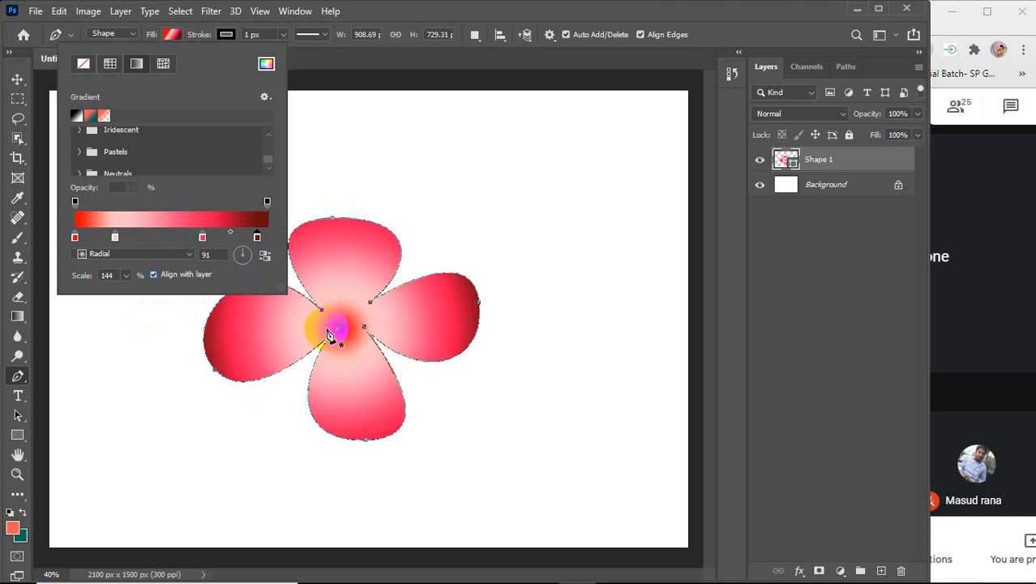
left_click(172, 34)
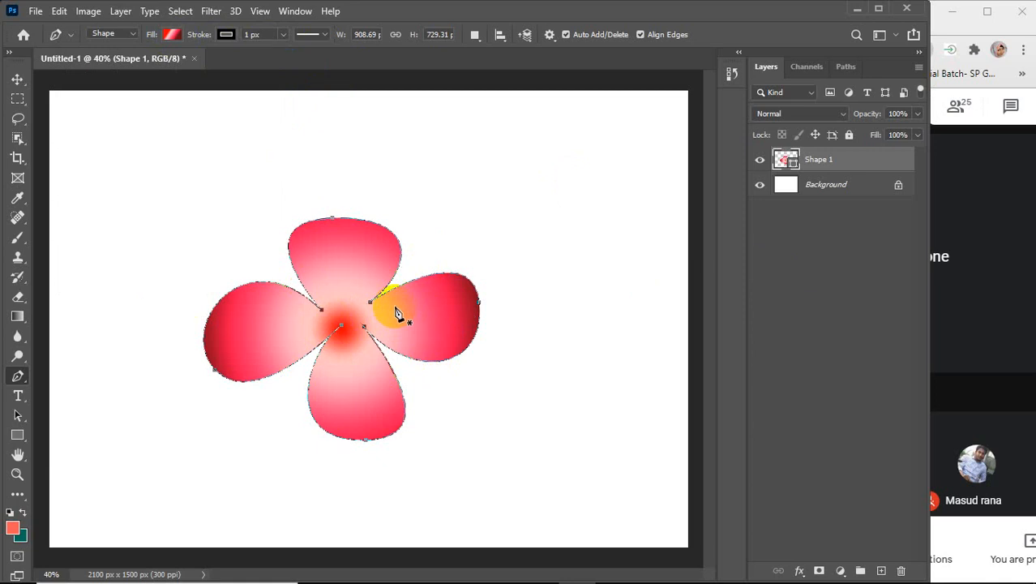
Delete the flower shape and draw a closed, curved four-point blob about 713 by 915 px in its place
key("BackSpace")
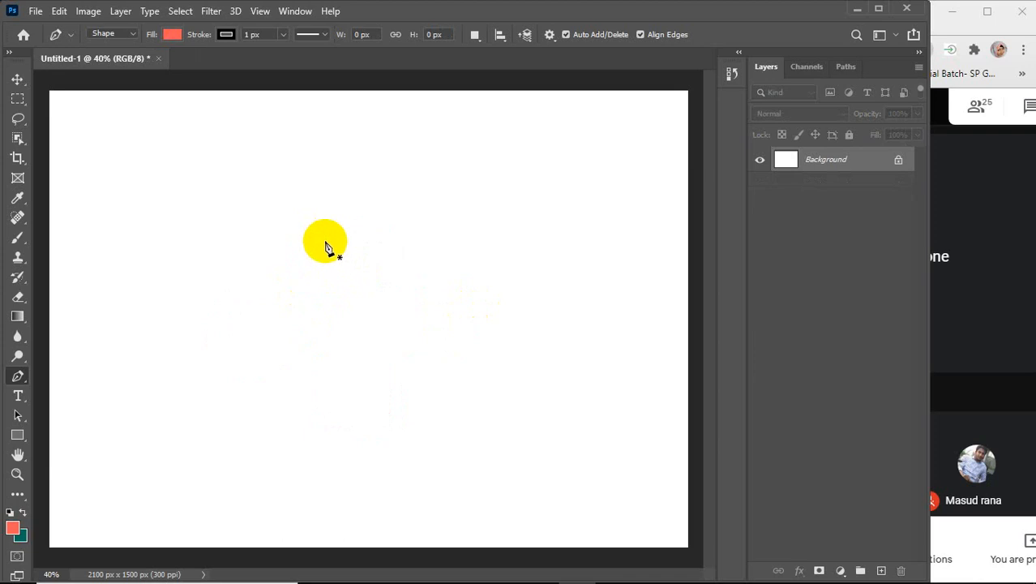
left_click(349, 259)
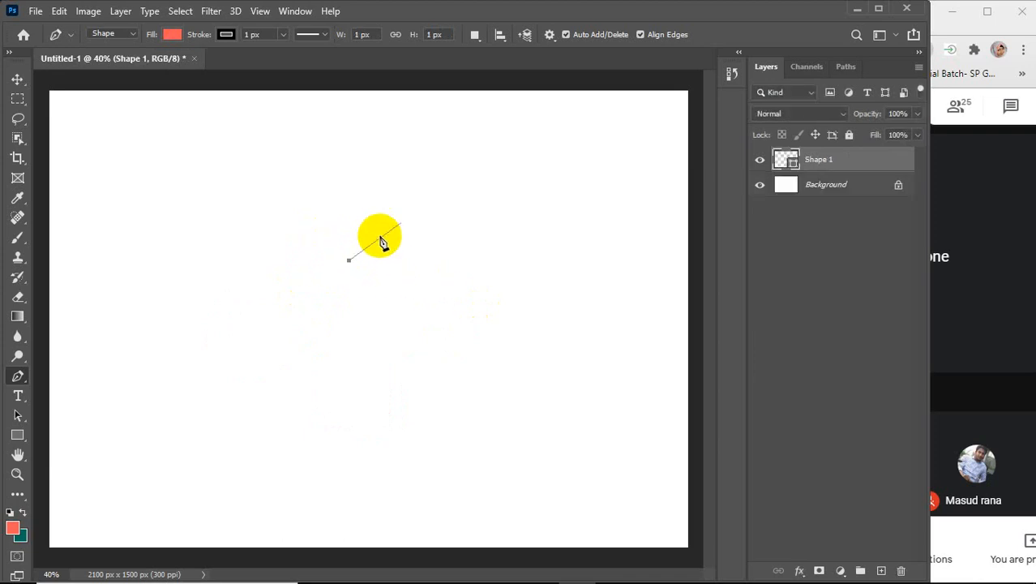
left_click_drag(504, 182, 592, 213)
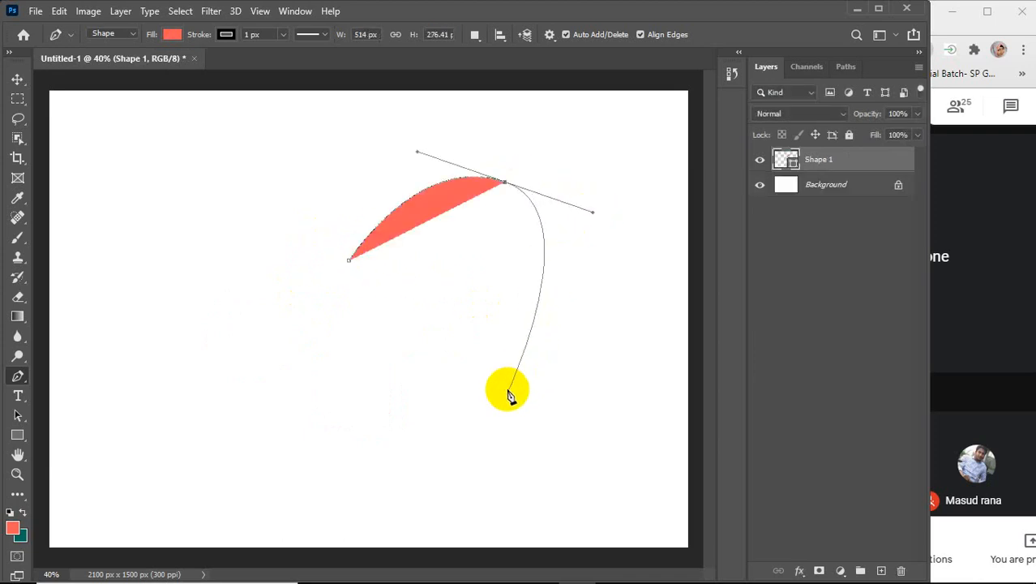
left_click_drag(488, 451, 399, 472)
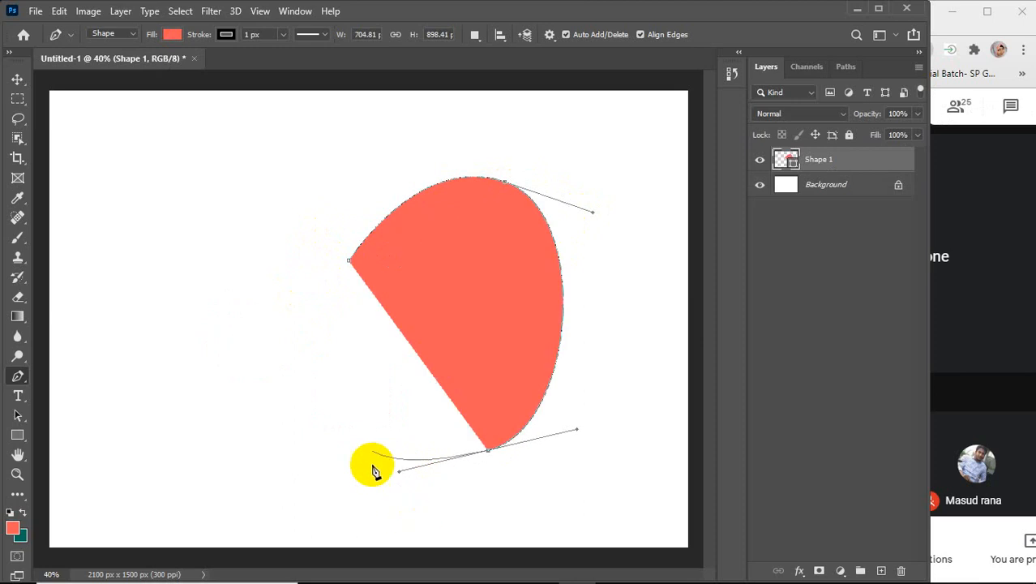
left_click_drag(359, 375, 303, 329)
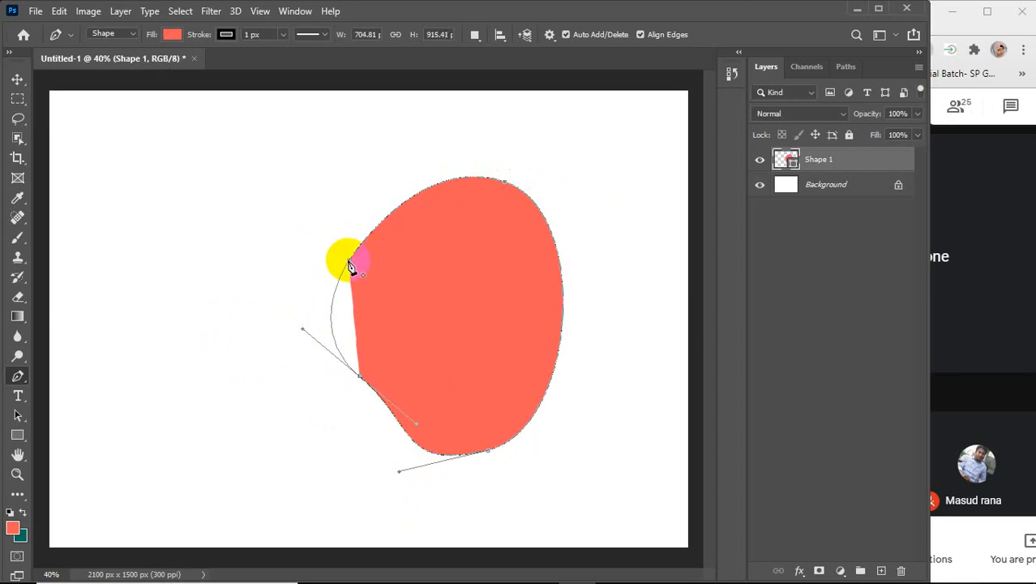
left_click(351, 266)
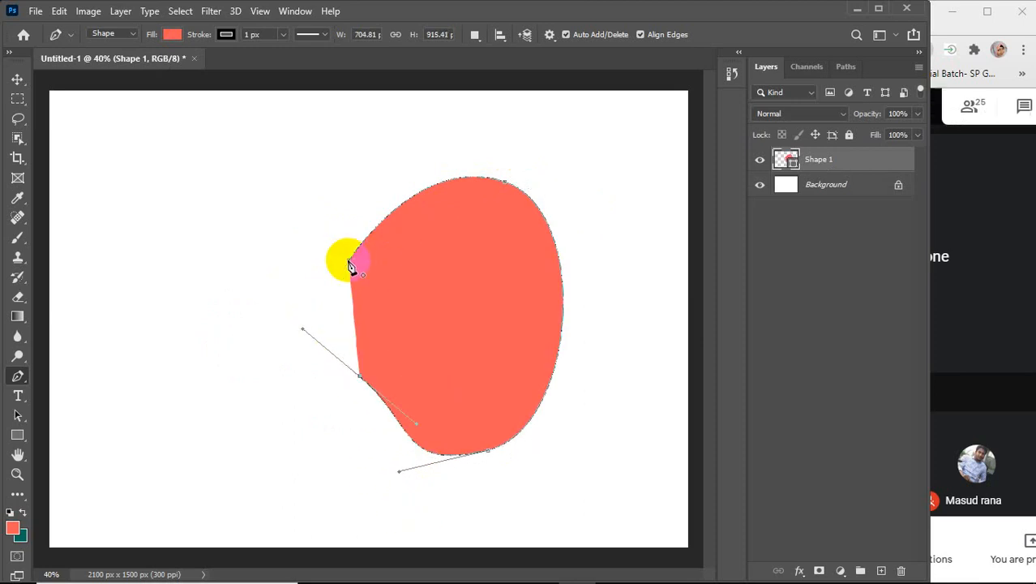
left_click(359, 376, "alt")
left_click_drag(350, 260, 355, 211)
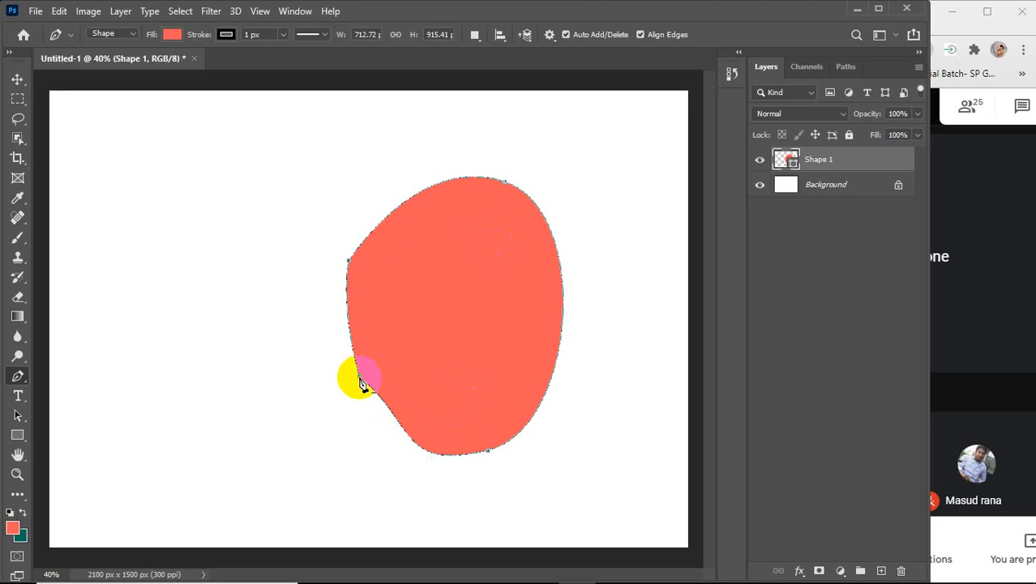
Try deleting the blob's upper-right anchor point and its lower-left anchor point, undoing each deletion
left_click(505, 187)
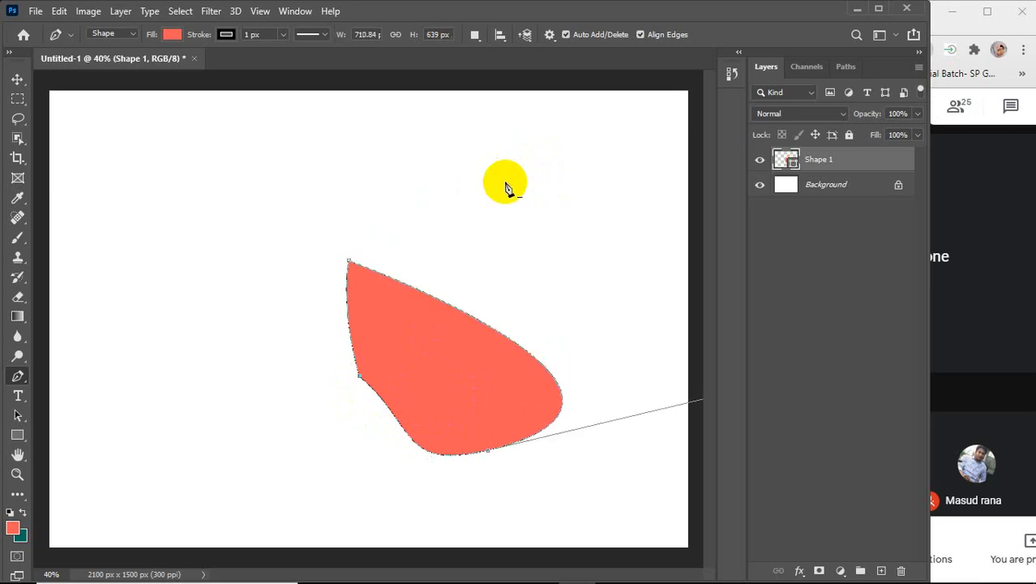
key("ctrl+z")
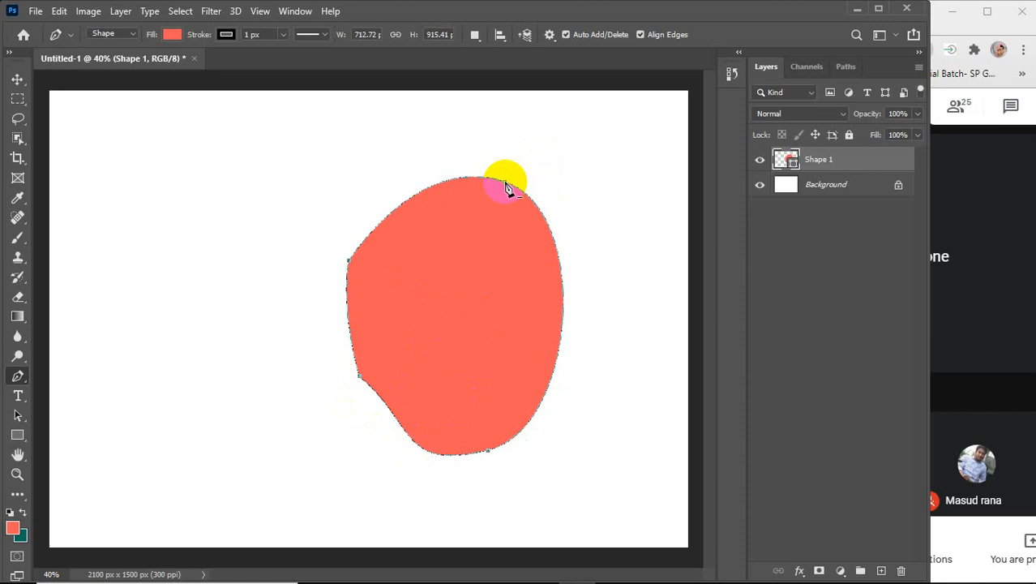
left_click(360, 380)
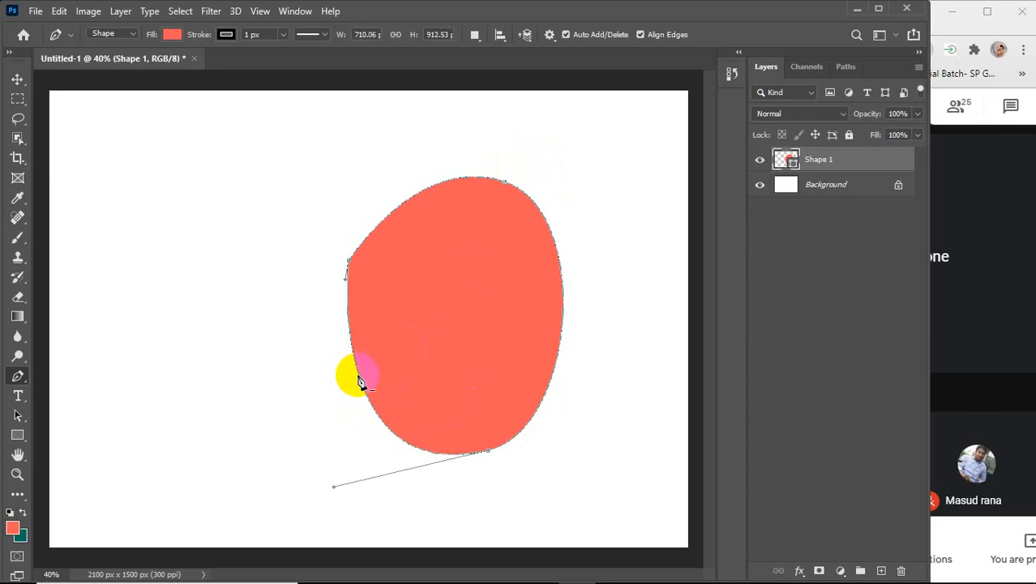
key("ctrl+z")
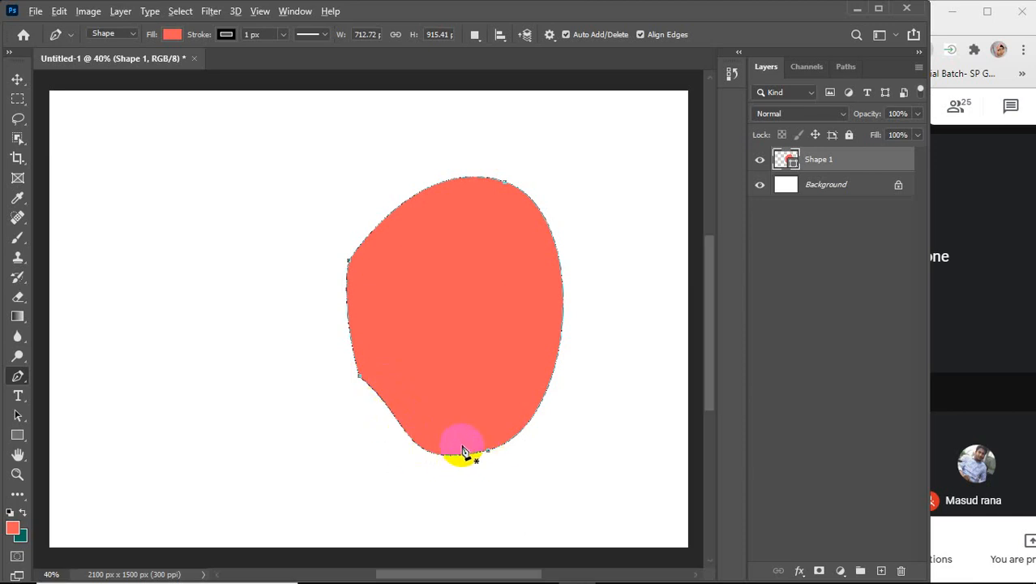
Add an anchor point on the blob's lower-left edge and another on its right edge
scroll(466, 451, "up", 1)
scroll(464, 451, "up", 1)
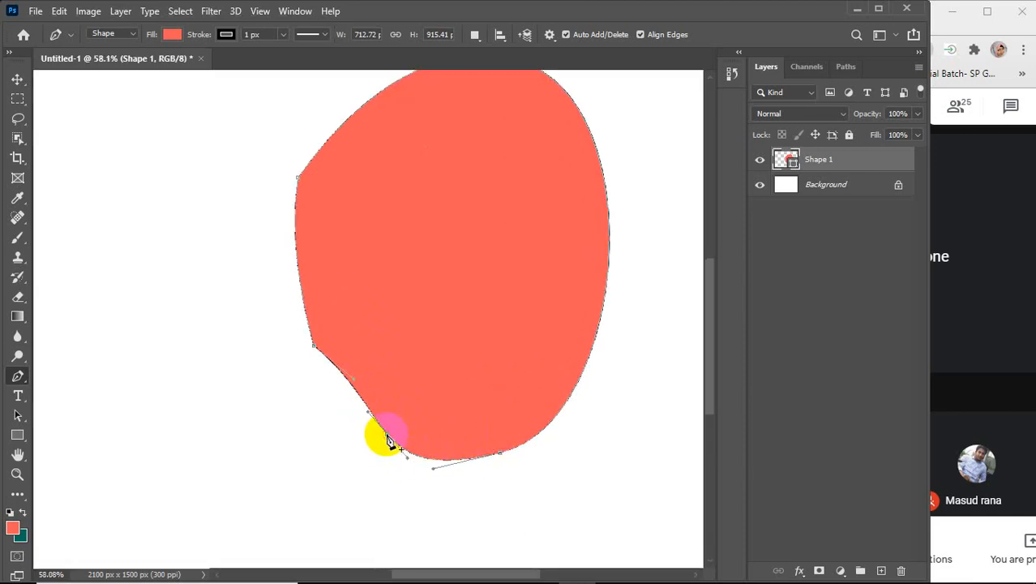
scroll(600, 389, "up", 1)
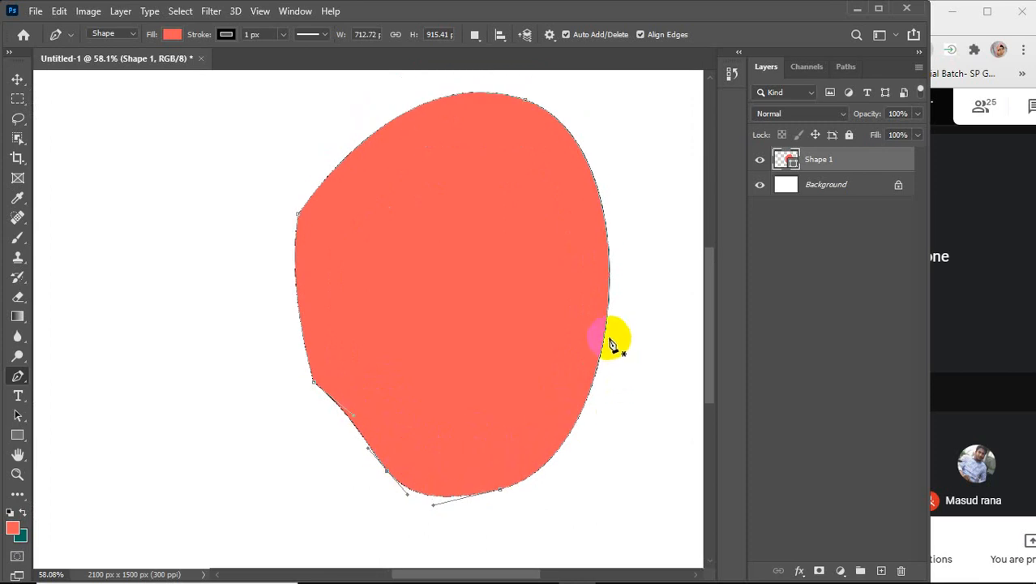
left_click(611, 344)
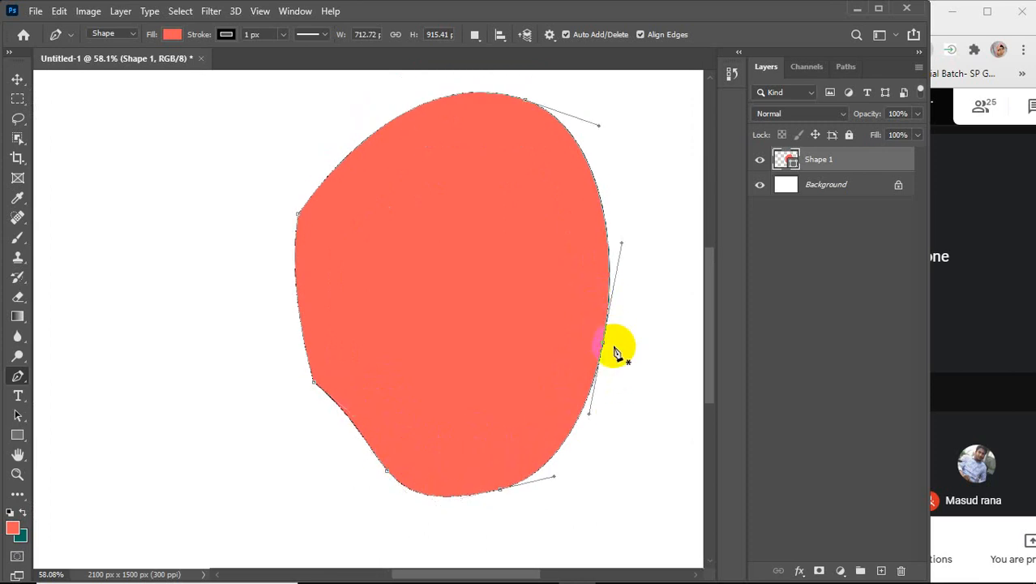
Reshape the blob's right edge into a wave by adding another anchor point there and adjusting the direction handles
scroll(689, 562, "right", 2)
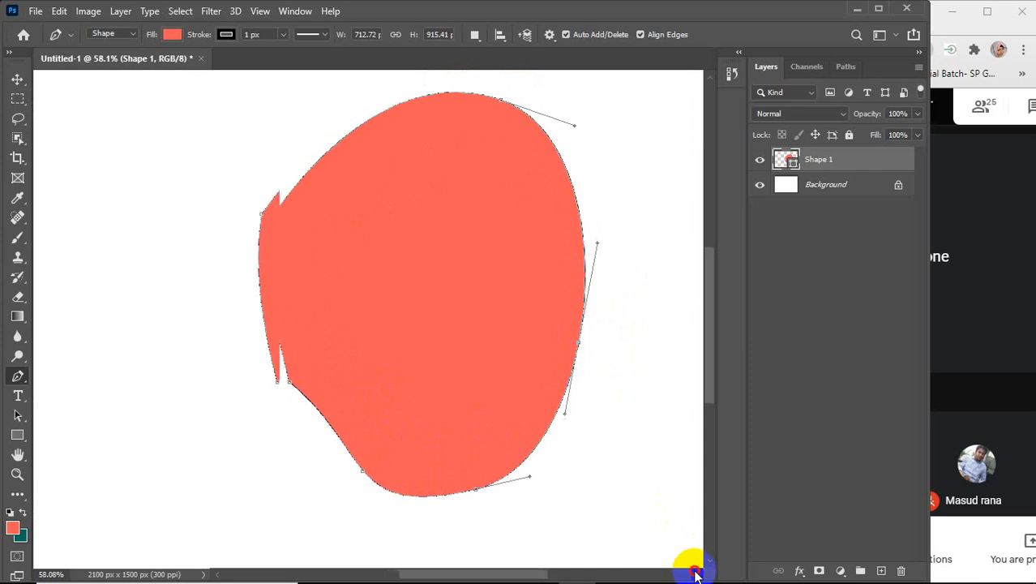
left_click(537, 344)
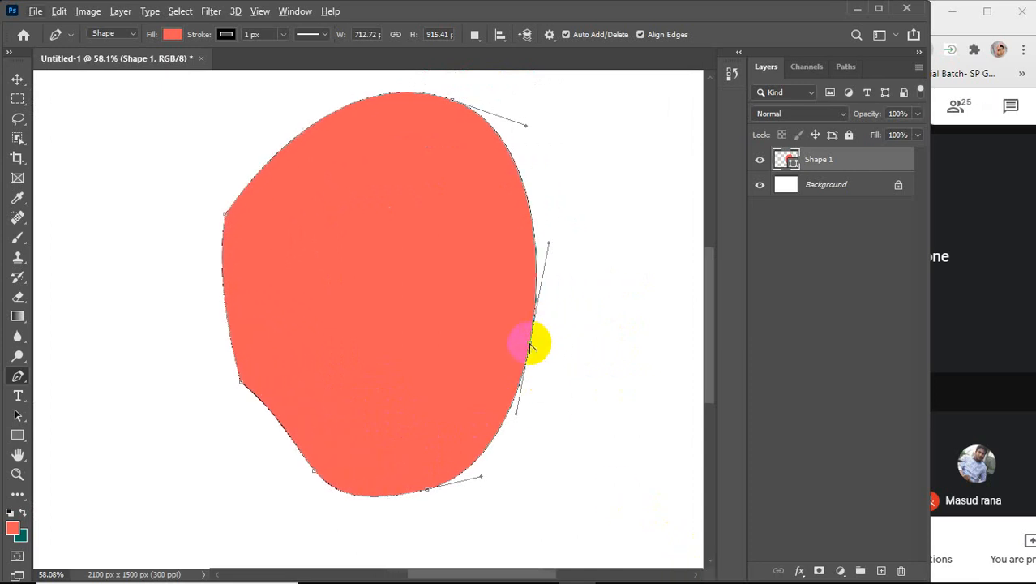
left_click_drag(532, 345, 567, 460)
left_click_drag(570, 460, 592, 476)
left_click_drag(508, 248, 535, 204)
mouse_move(541, 265)
left_mouse_down()
mouse_move(474, 204)
mouse_move(523, 193)
mouse_move(548, 282)
mouse_move(540, 289)
mouse_move(529, 271)
mouse_move(548, 268)
mouse_move(555, 278)
left_mouse_up()
left_click(509, 193)
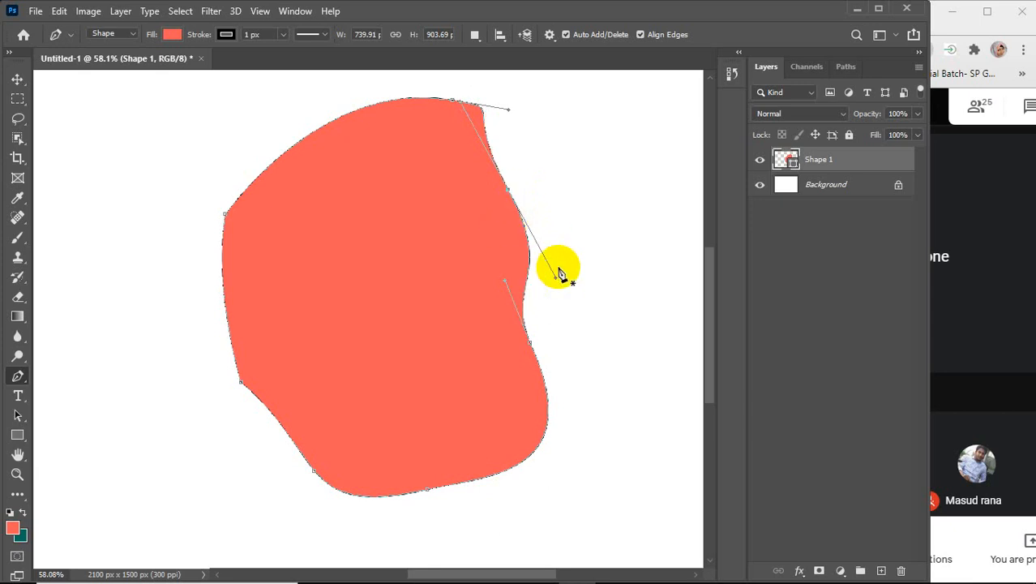
Try redrawing the direction handles of the anchor point near the blob's upper-right corner, and undo the changes
scroll(544, 191, "up", 2)
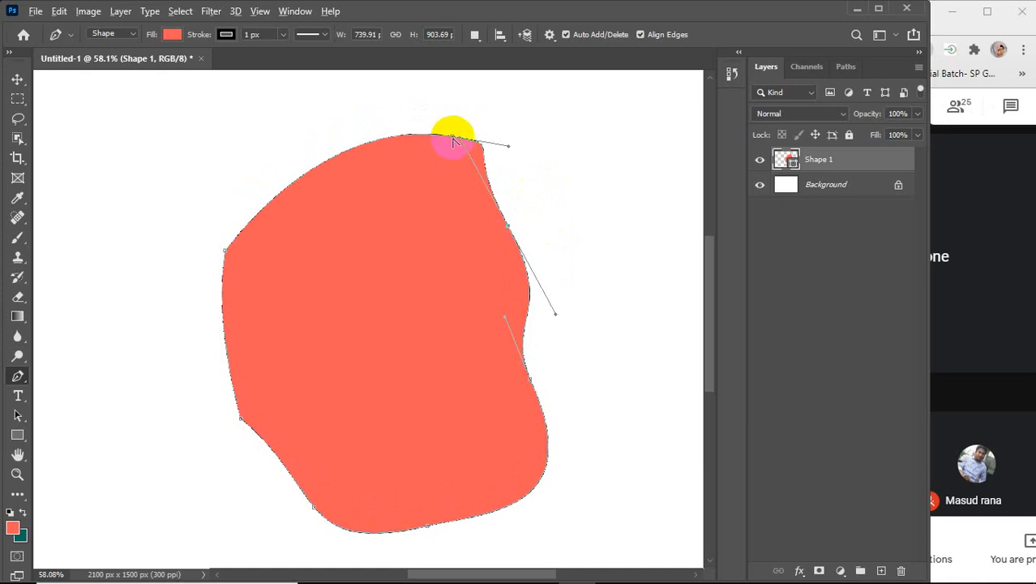
left_click_drag(452, 138, 533, 146)
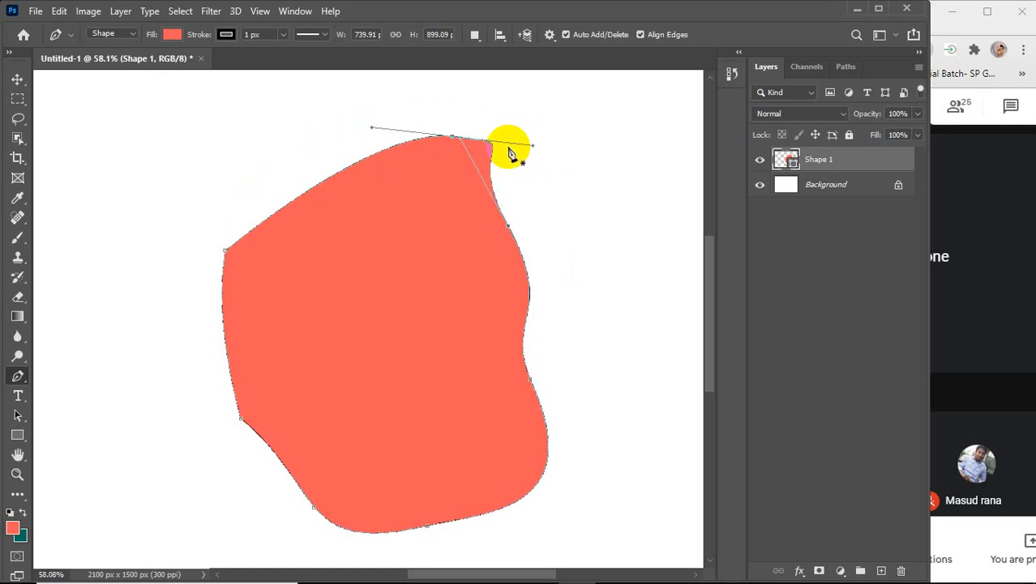
left_click(453, 138)
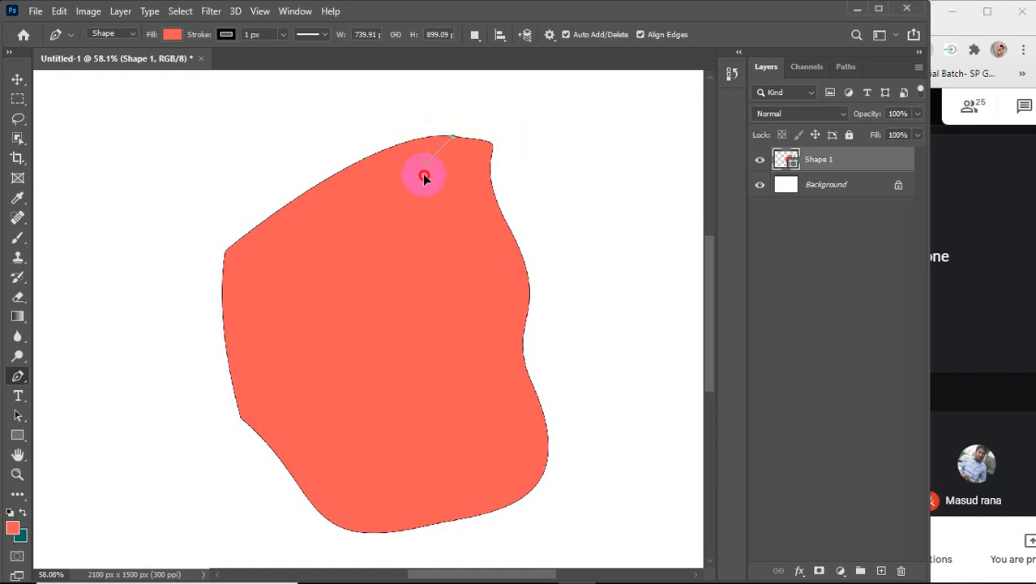
left_click(425, 169)
key("ctrl+z")
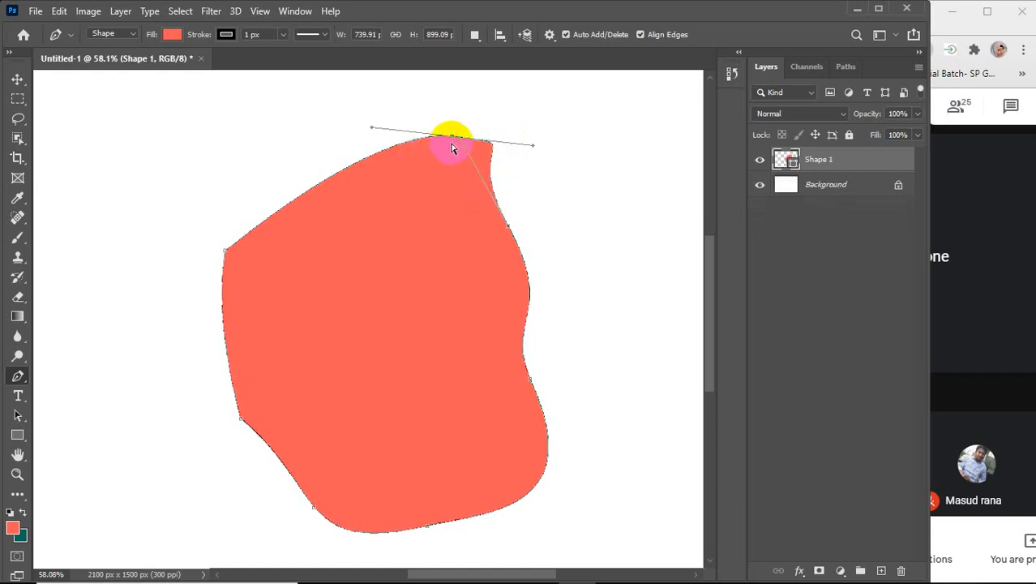
key("ctrl+z")
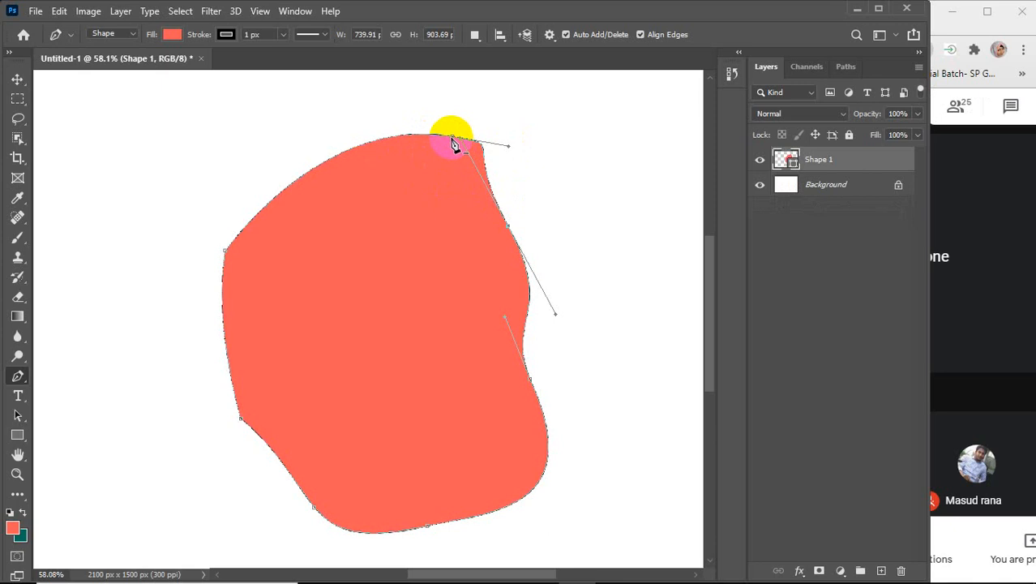
Round the blob's upper-right corner by replacing its anchor point with one further left and redirecting the right edge point's upper handle
left_click(371, 153)
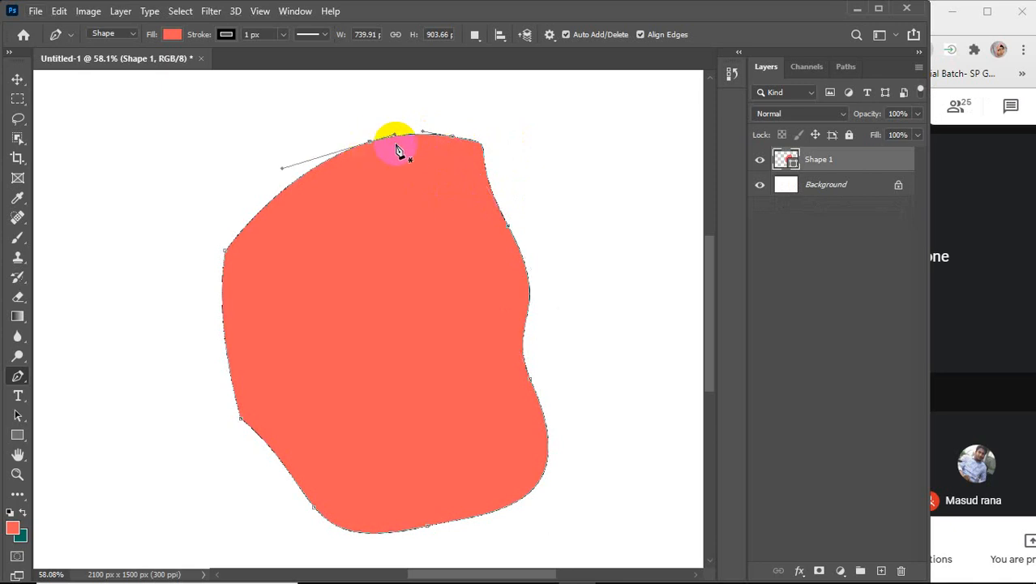
left_click_drag(456, 144, 502, 227)
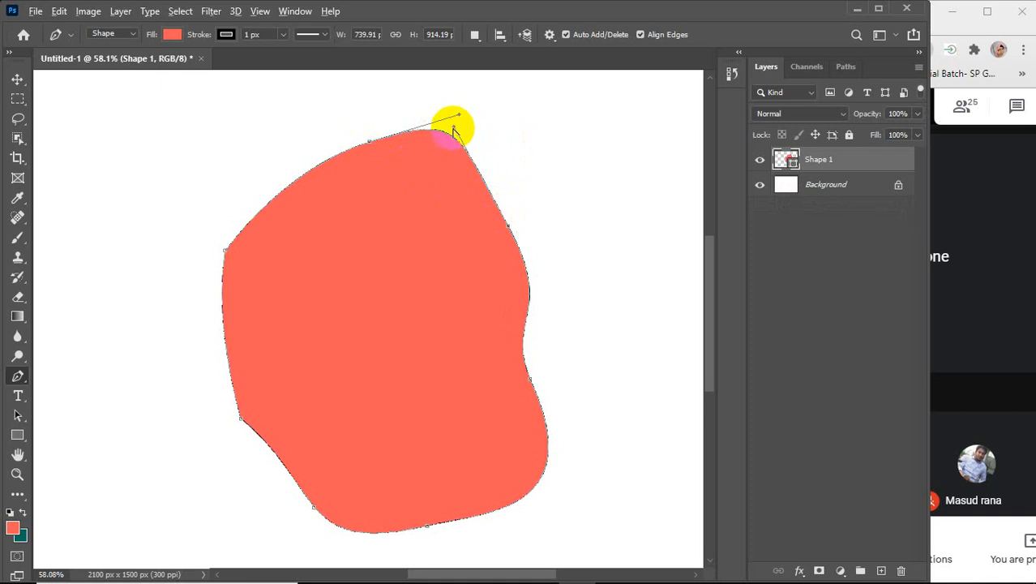
left_click_drag(455, 130, 504, 115)
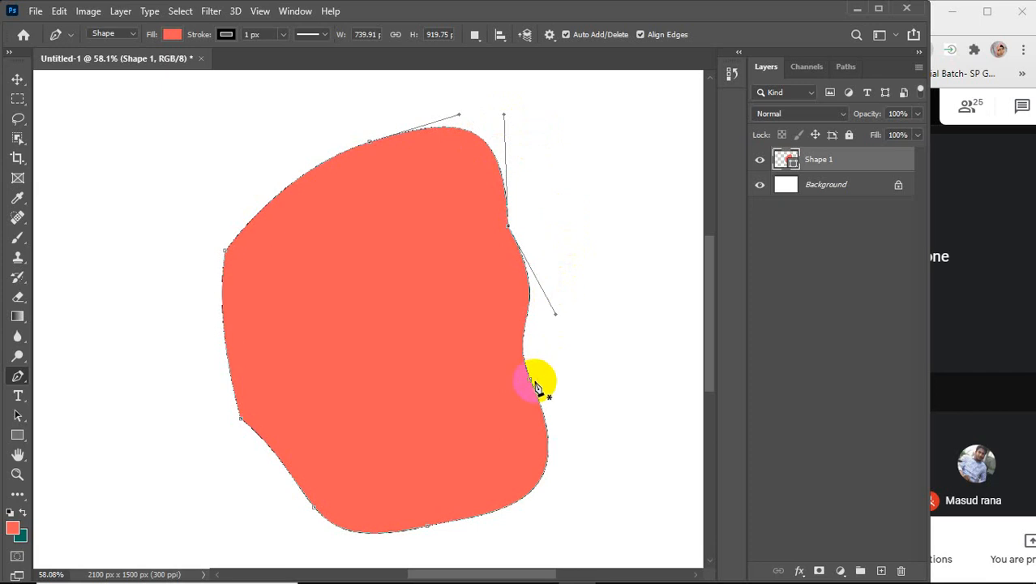
Pull new direction handles from the lower-left edge's anchor point and delete the bottom anchor point to round the blob's base
scroll(422, 479, "down", 2)
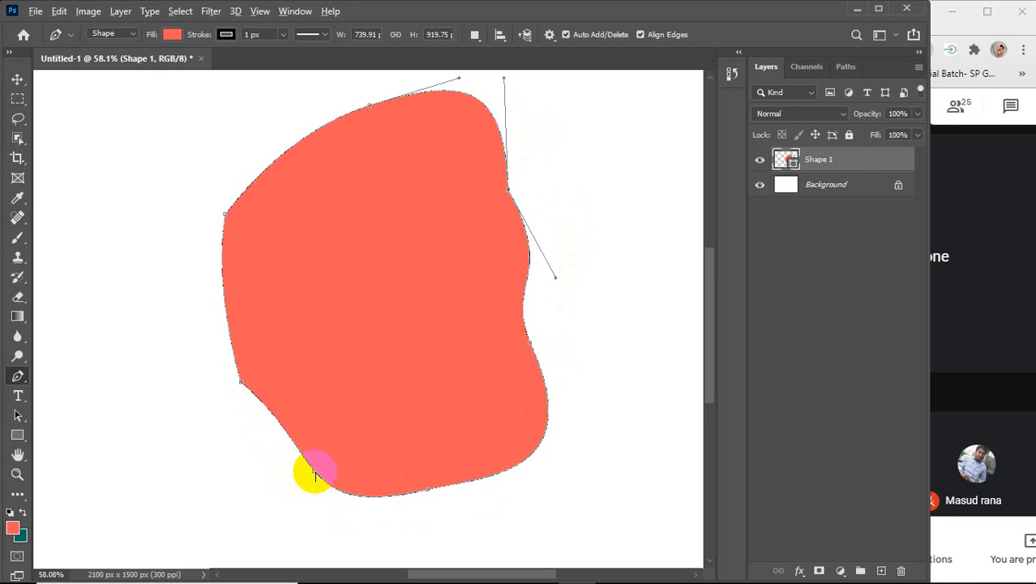
left_click_drag(316, 474, 276, 408)
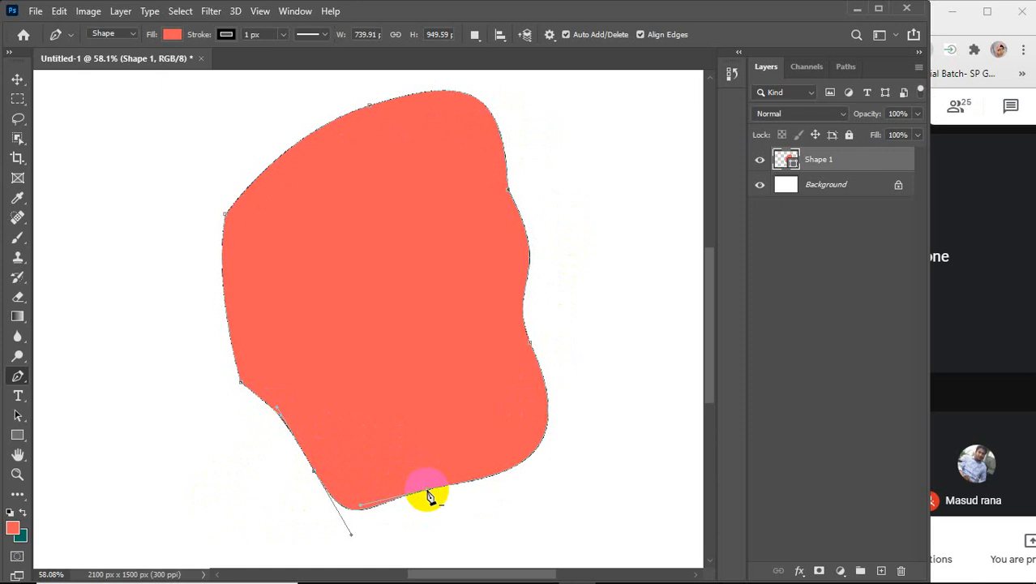
left_click_drag(430, 496, 448, 535)
scroll(418, 372, "down", 1)
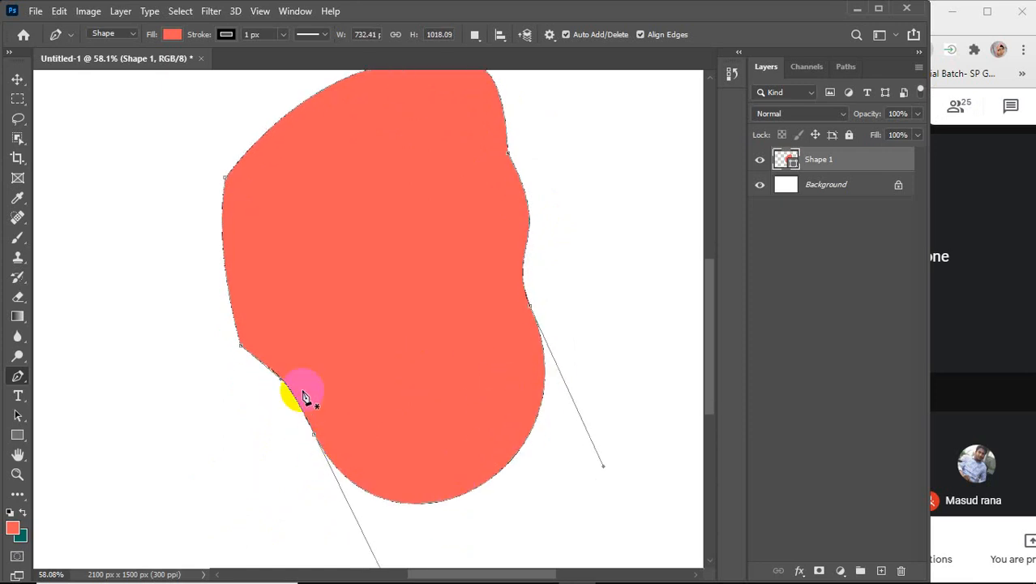
left_click_drag(318, 436, 322, 472)
key("ctrl+z")
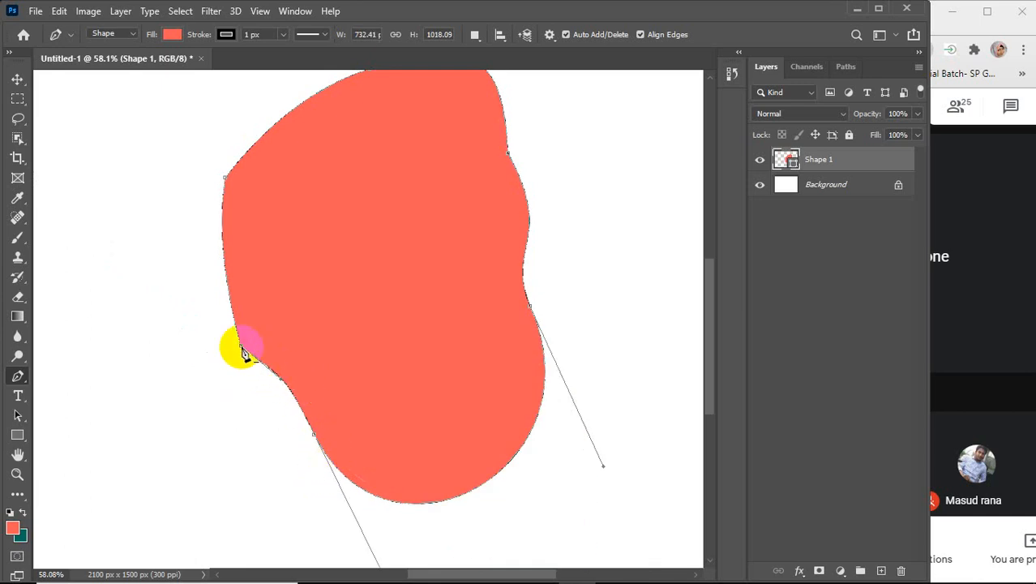
Delete the corner anchor point on the blob's lower left and add a smooth anchor point on the curve there
left_click_drag(242, 350, 245, 371)
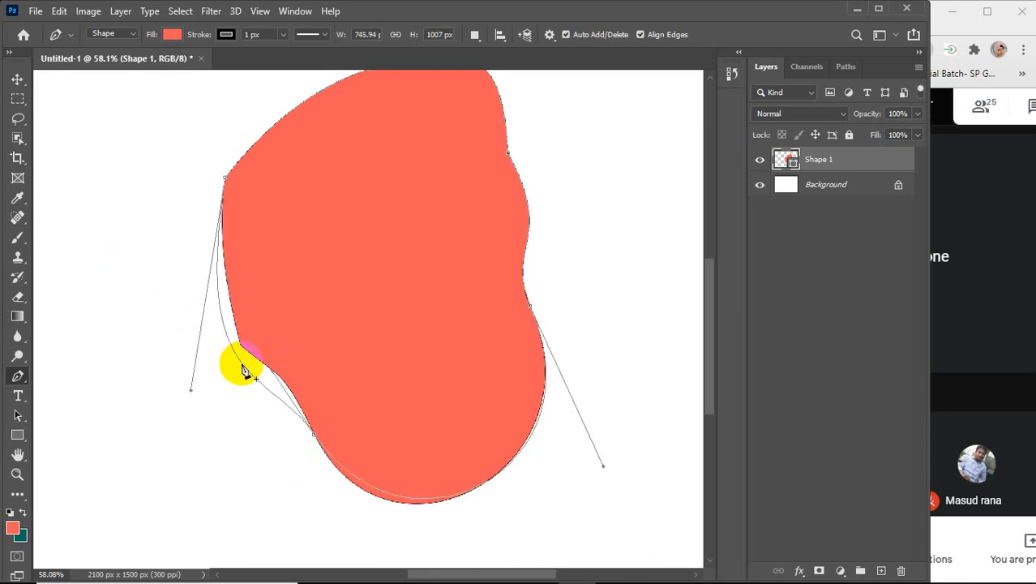
left_click(242, 365)
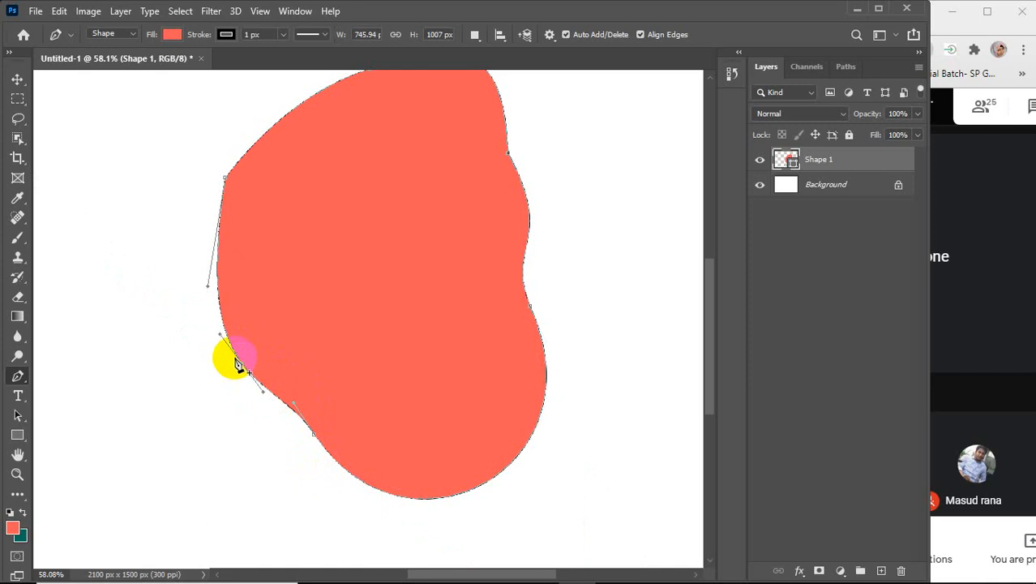
Bend the blob's left edge inward by redirecting the facing direction handles of its lower and upper anchor points
left_click_drag(218, 334, 251, 320)
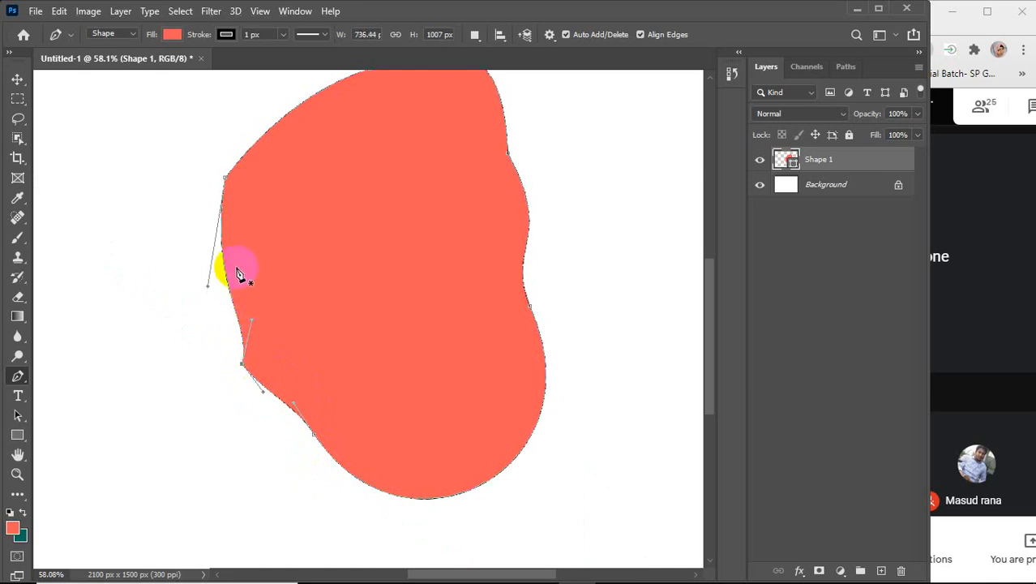
left_click_drag(207, 289, 244, 267)
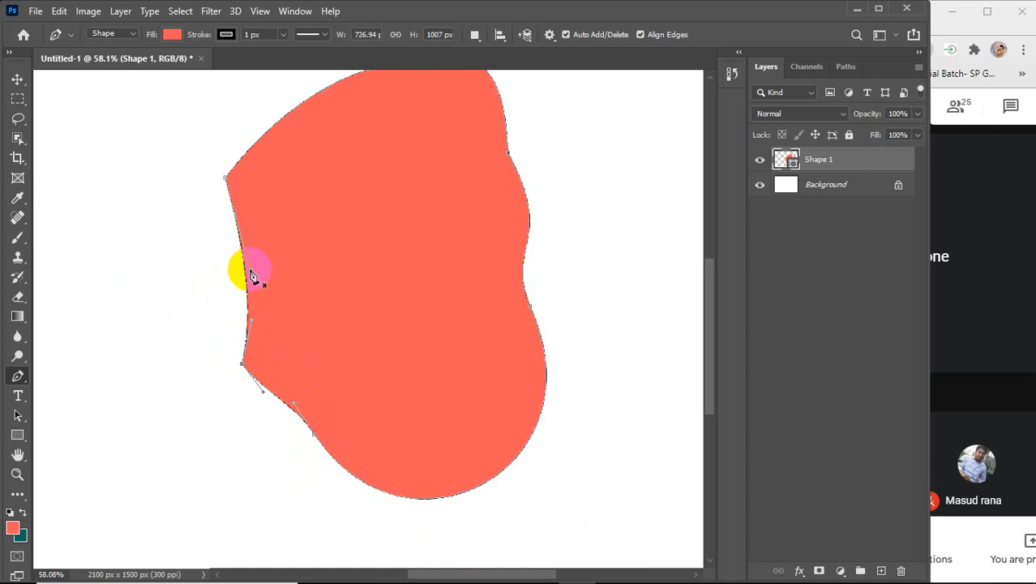
Replace the anchor point on the blob's upper right edge with new ones and pull the edge inward into a concave curve
scroll(452, 317, "up", 2)
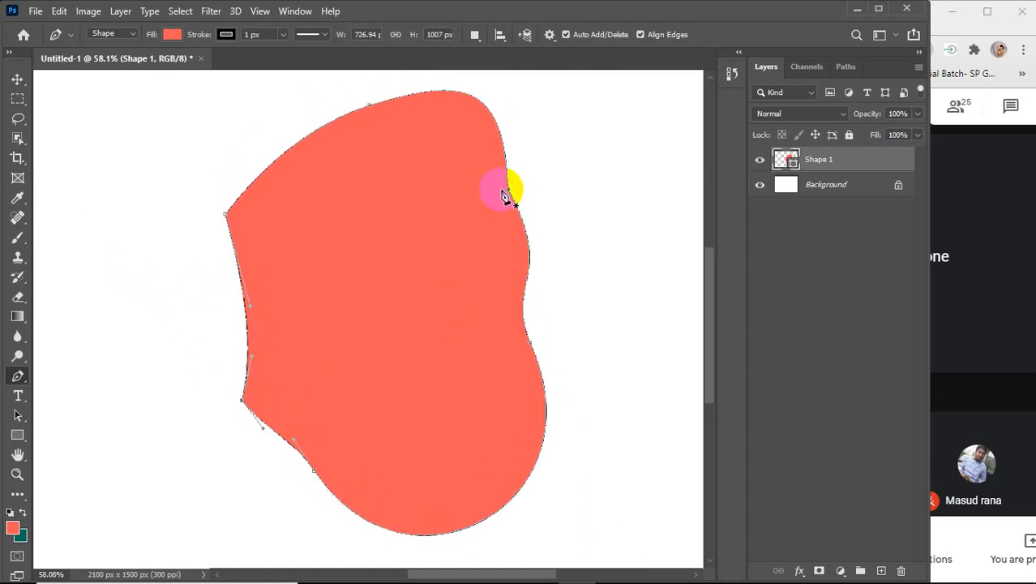
mouse_move(510, 196)
left_mouse_down()
mouse_move(491, 208)
mouse_move(497, 190)
mouse_move(513, 190)
left_mouse_up()
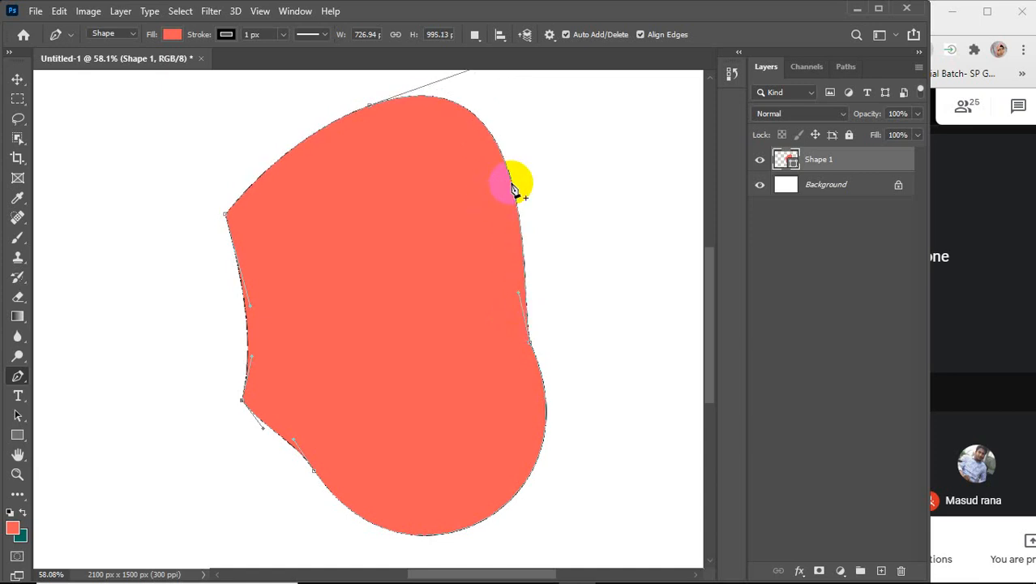
left_click(513, 190)
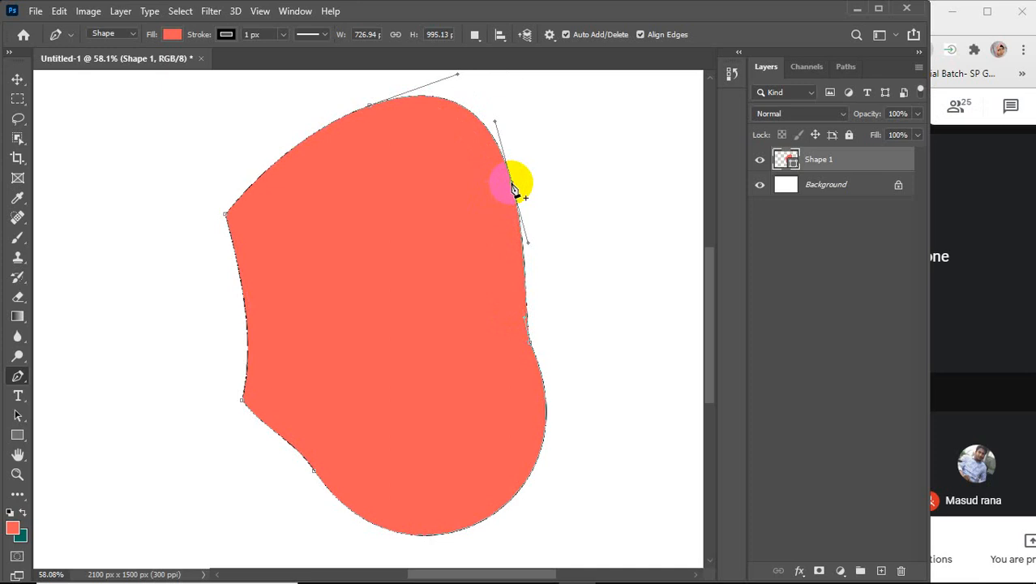
left_click(498, 151)
left_click_drag(514, 192, 527, 289)
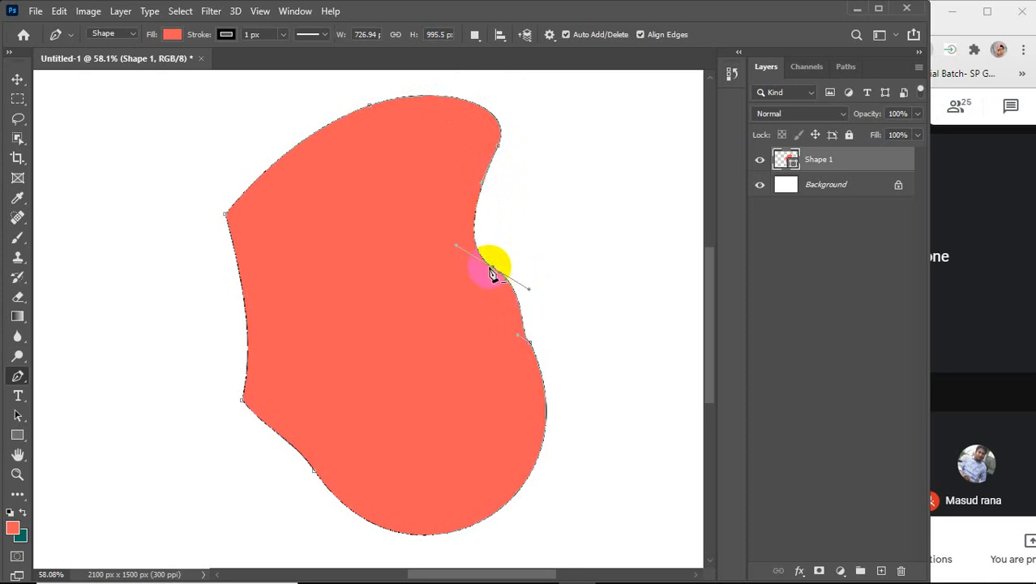
left_click(493, 269)
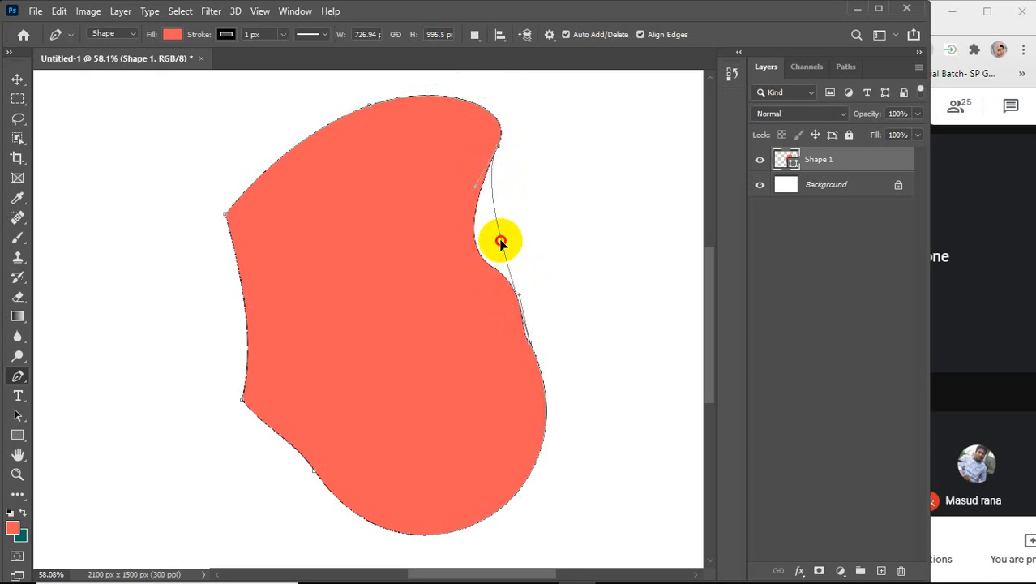
left_click_drag(500, 245, 528, 265)
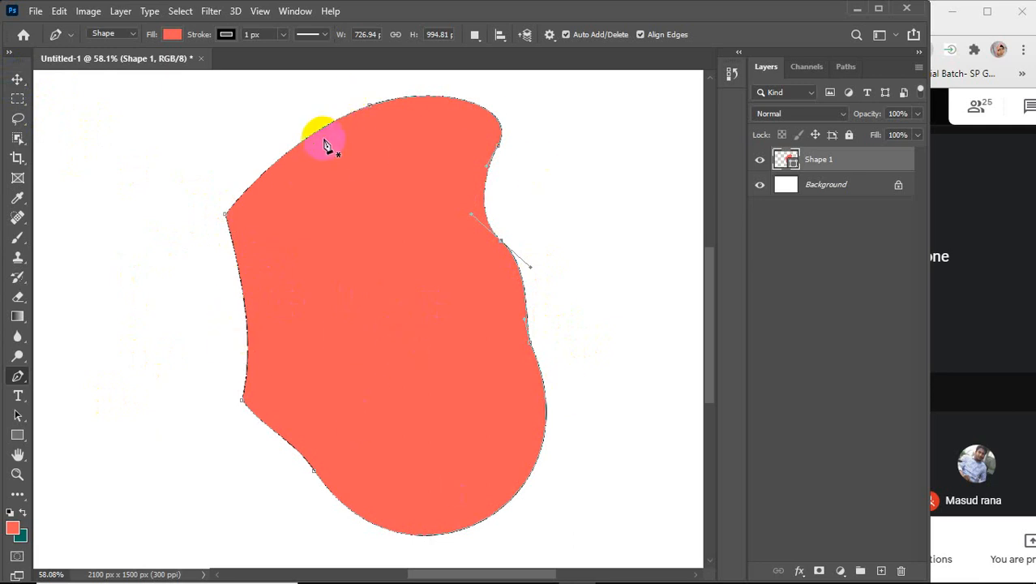
left_click(396, 108)
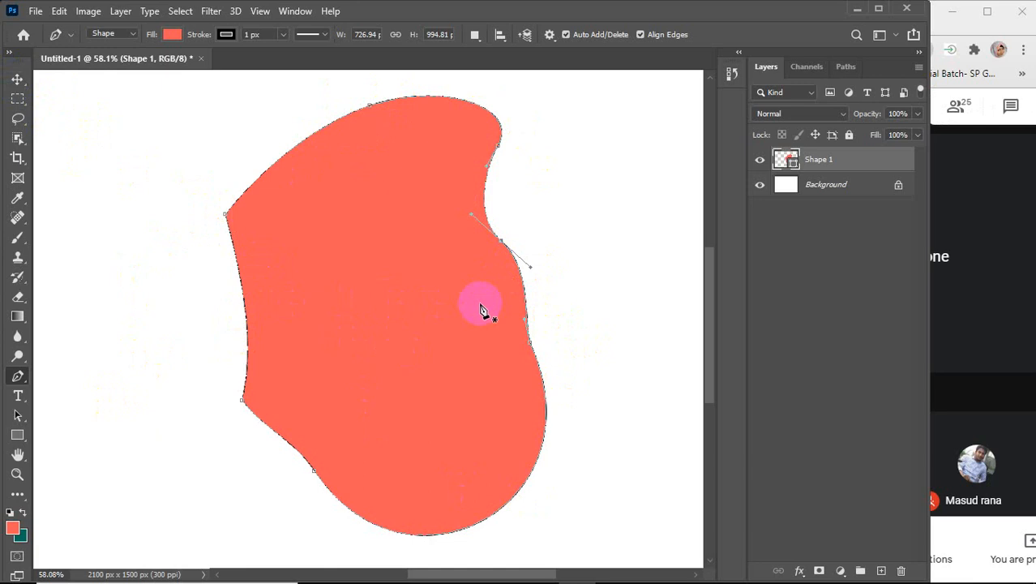
Add anchor points with the Add Anchor Point tool along the blob's upper edge and just below its upper-left corner
right_click(17, 377)
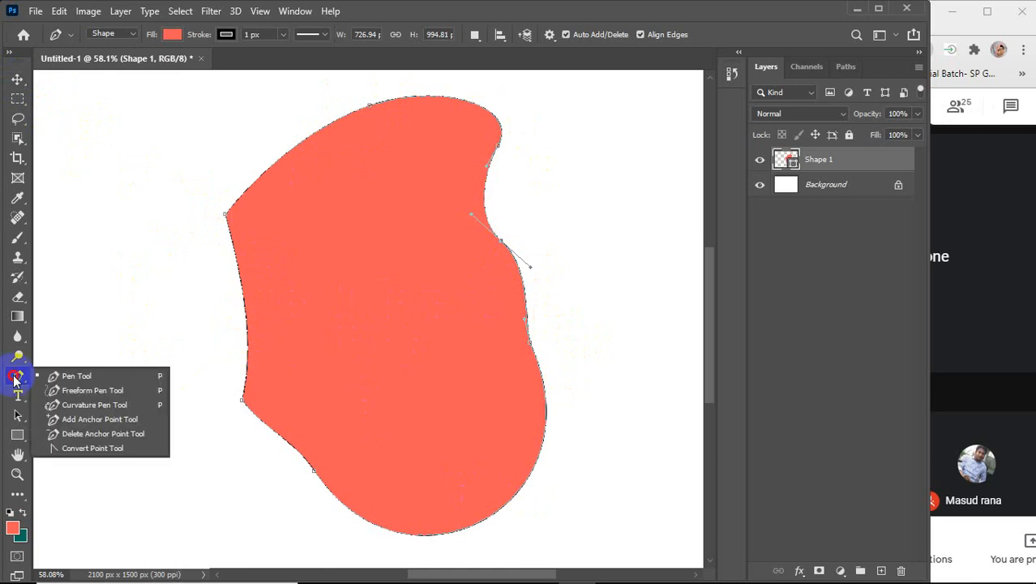
left_click(88, 421)
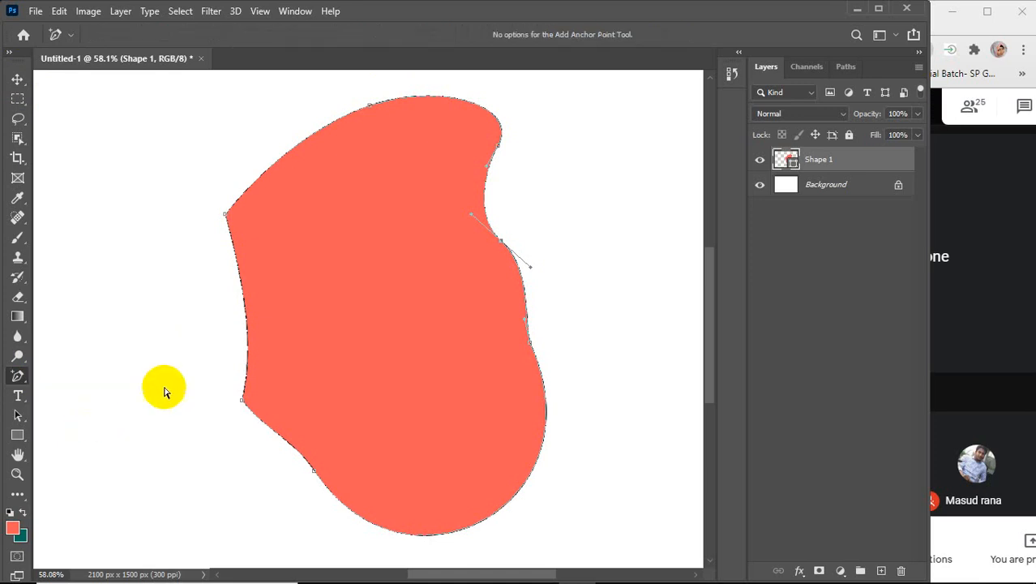
left_click(275, 168)
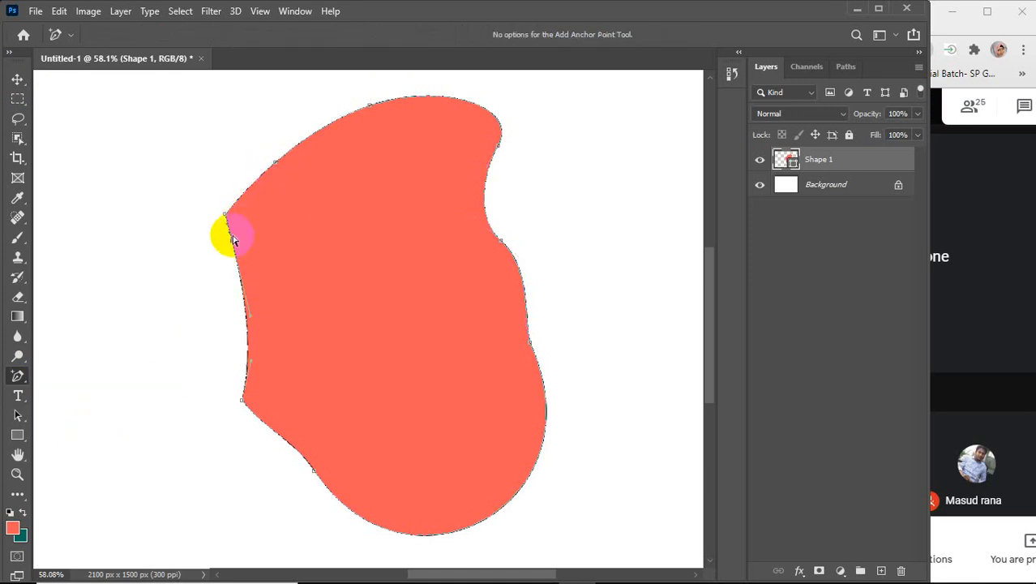
left_click(309, 151)
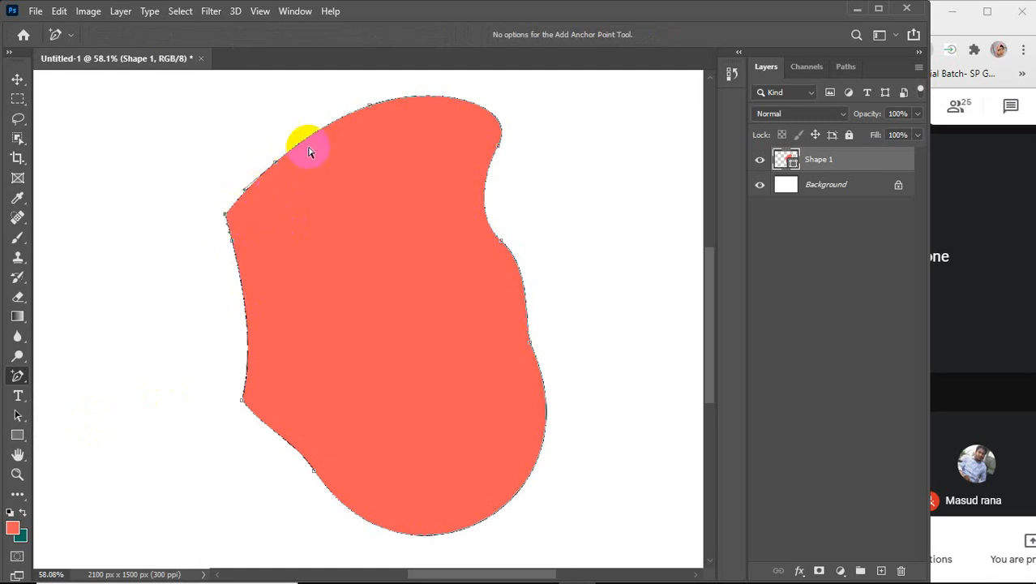
left_click(452, 106)
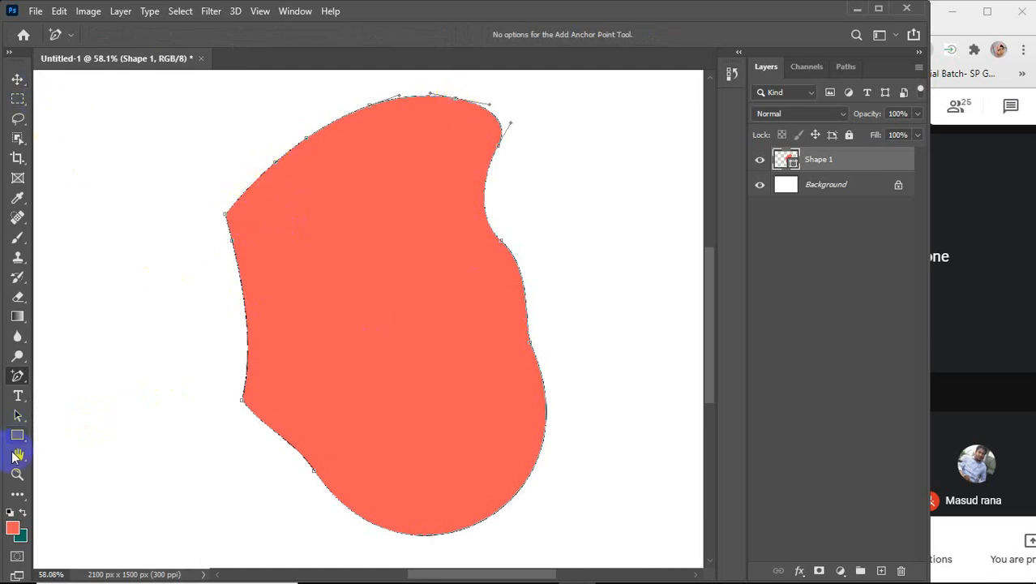
Return to the Pen tool and set the shape's fill to no color
right_click(16, 383)
left_click(64, 384)
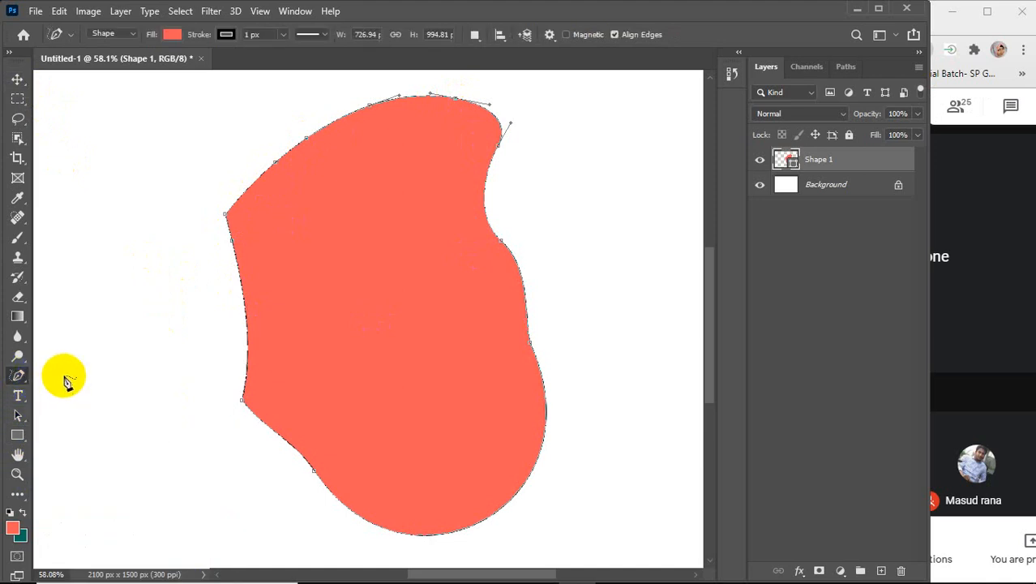
right_click(19, 378)
left_click(73, 373)
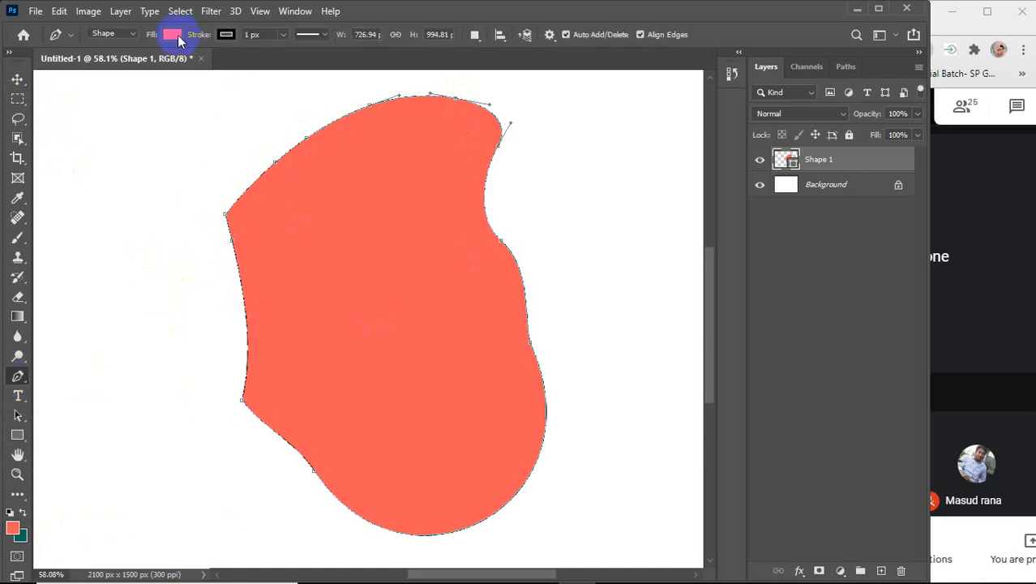
left_click(172, 34)
left_click(83, 63)
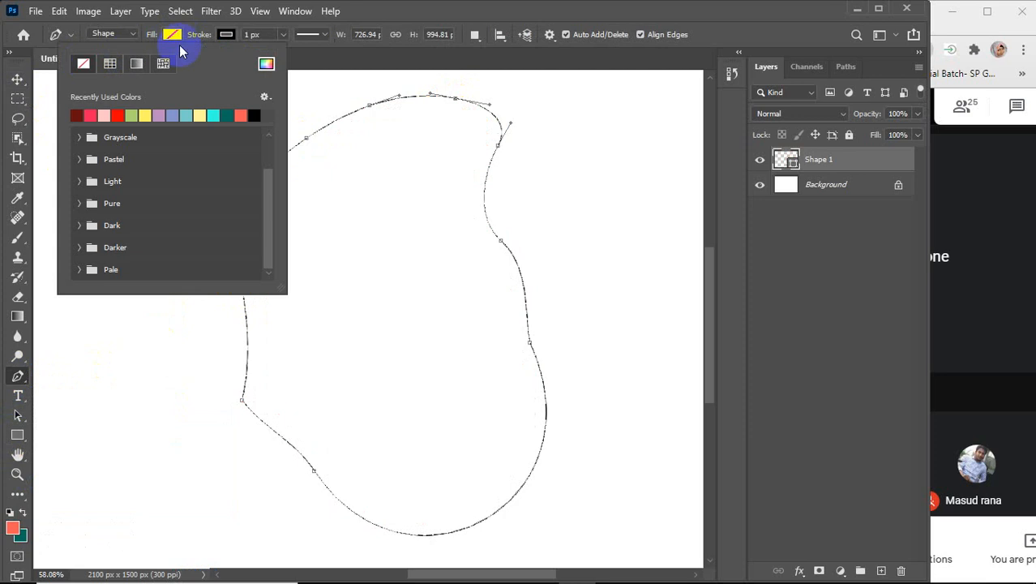
Recolor the shape's stroke light yellow and try a stroke width of 20 px
left_click(231, 35)
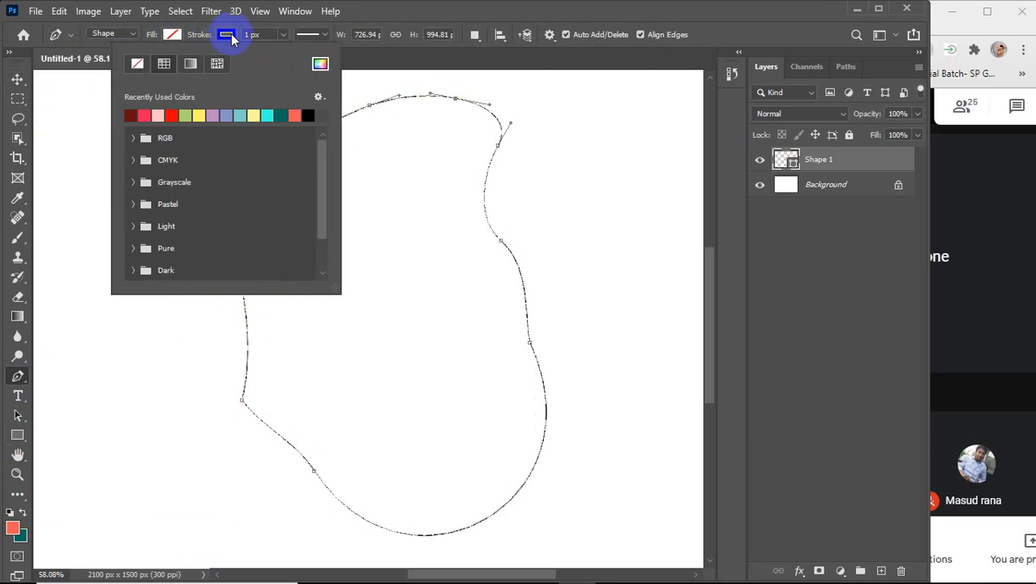
left_click(275, 113)
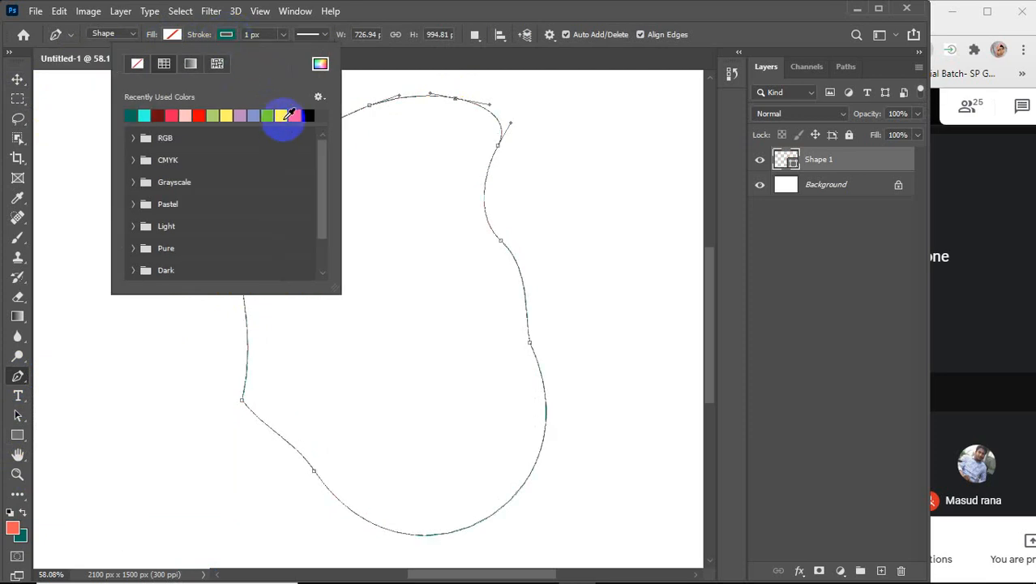
left_click(283, 116)
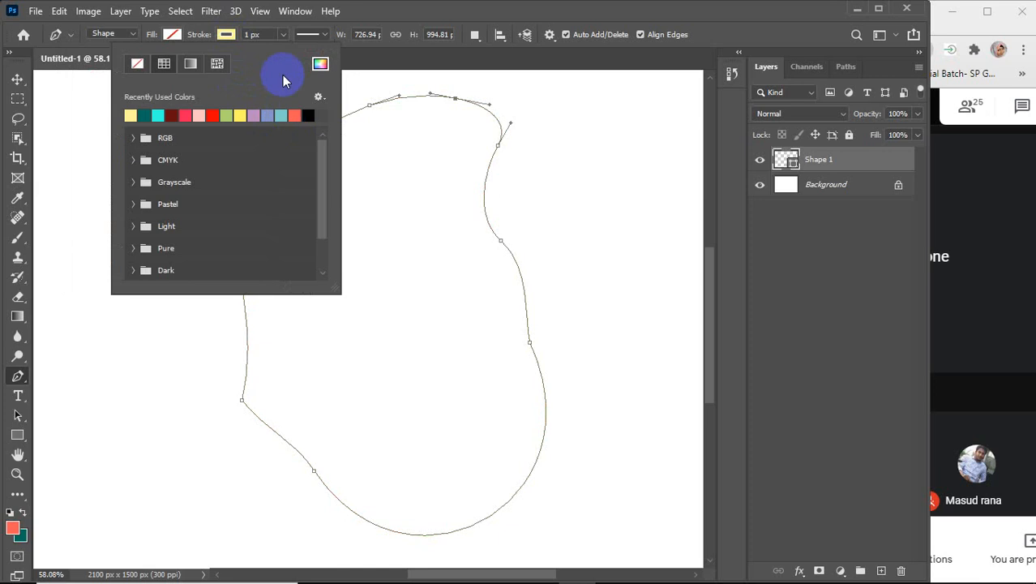
left_click(255, 34)
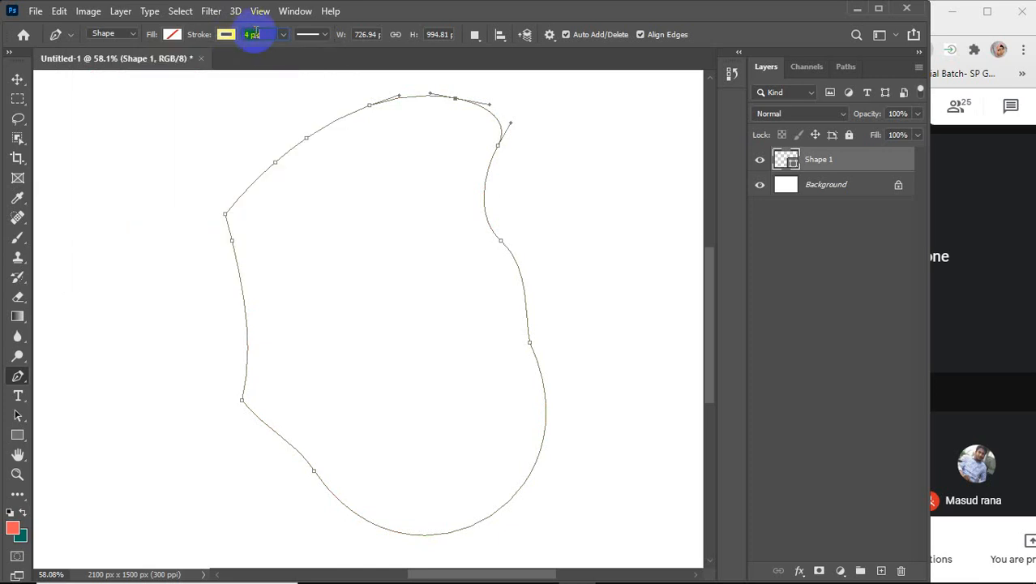
scroll(256, 34, "up", 3)
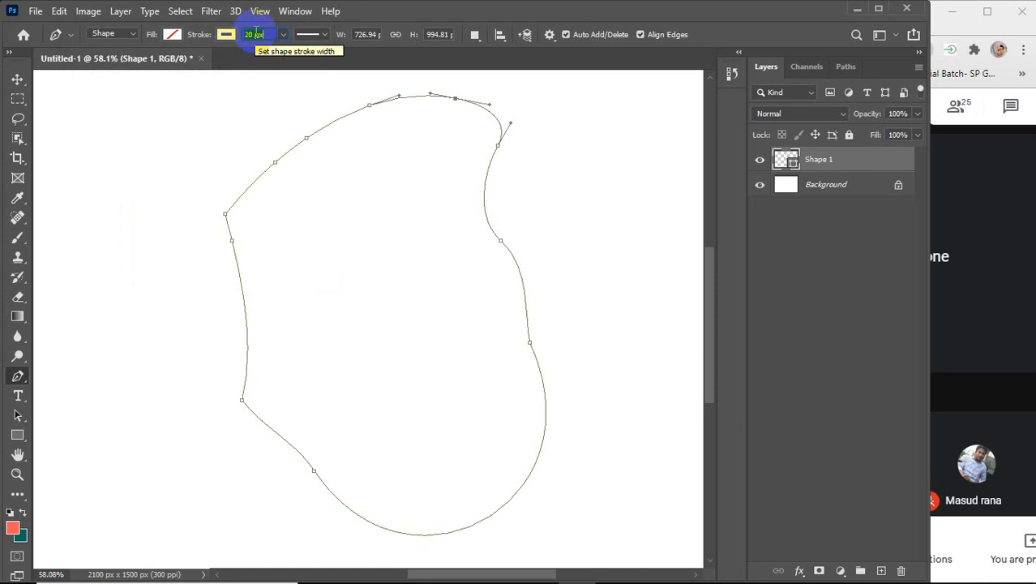
Recolor the shape's stroke dark teal and try a stroke width of 30 px
left_click(225, 34)
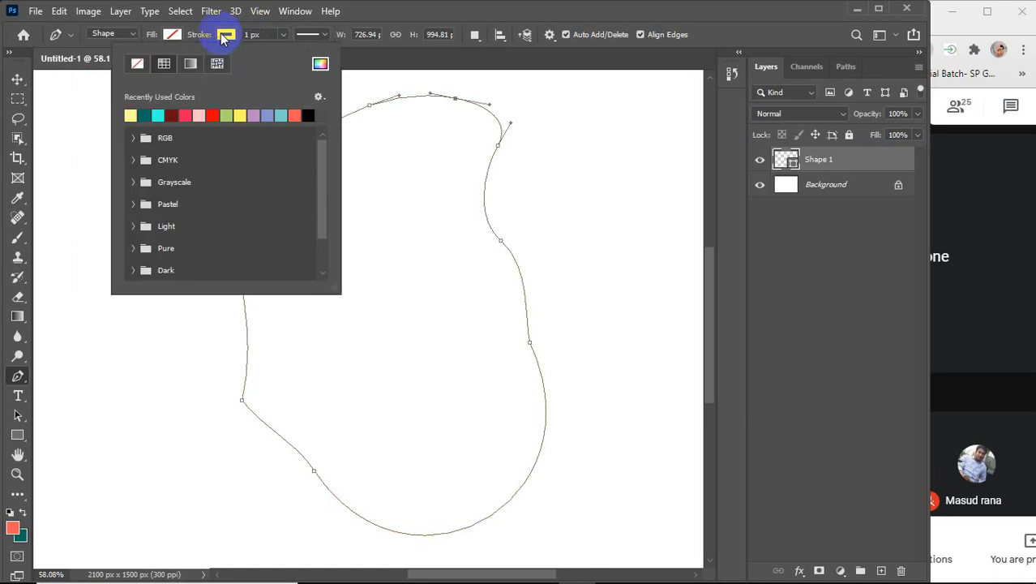
left_click(283, 113)
left_click(296, 113)
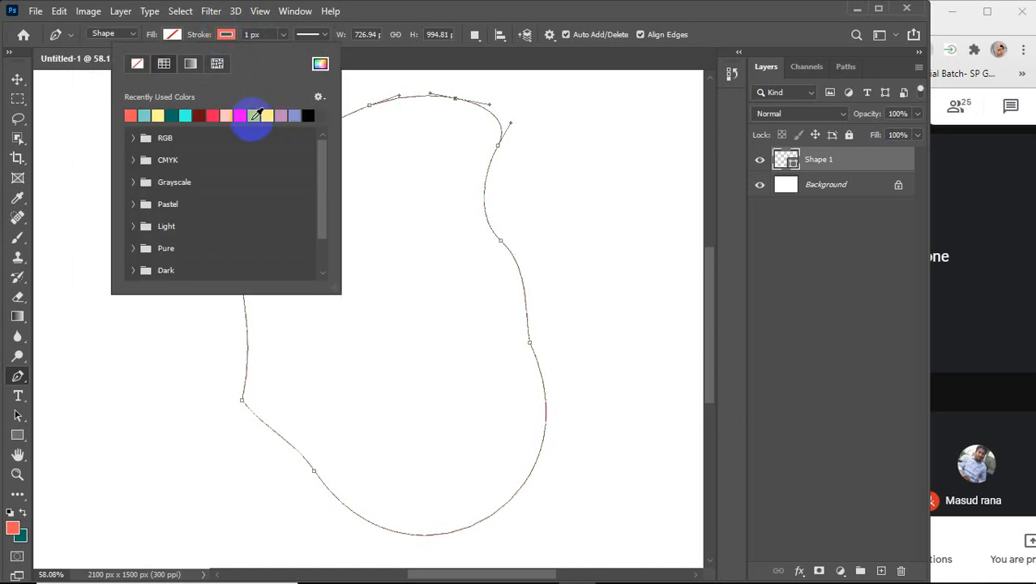
left_click(173, 114)
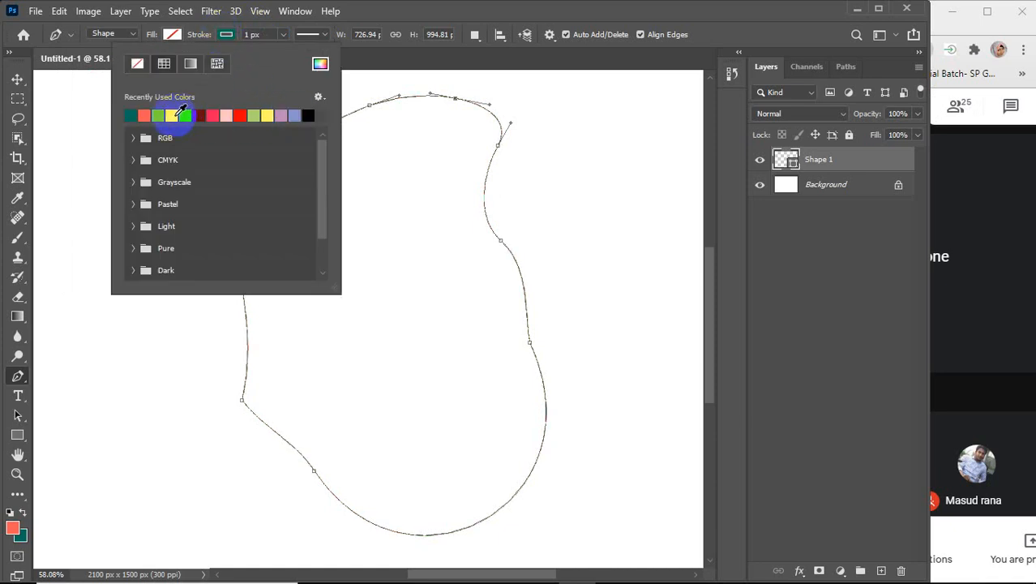
left_click(264, 35)
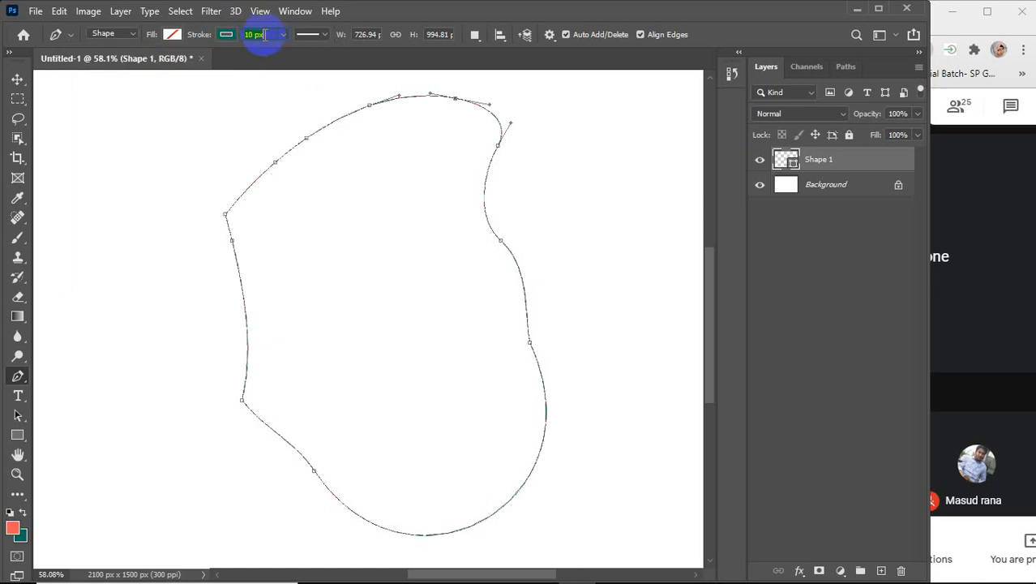
scroll(270, 34, "up", 7)
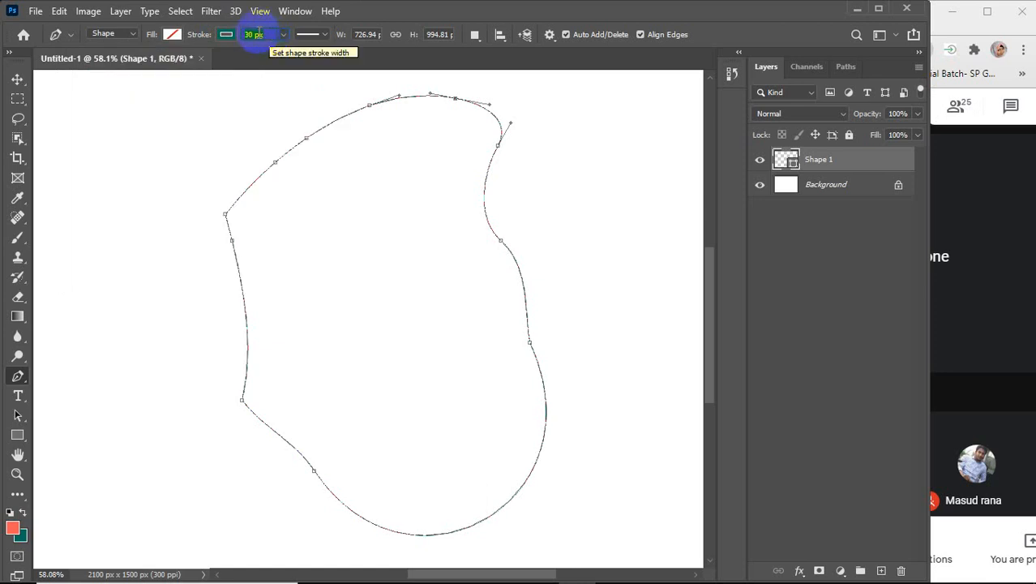
Deselect and reselect the shape with the Move tool to check its outline, and undo the teal stroke color
left_click(18, 80)
left_click(101, 136)
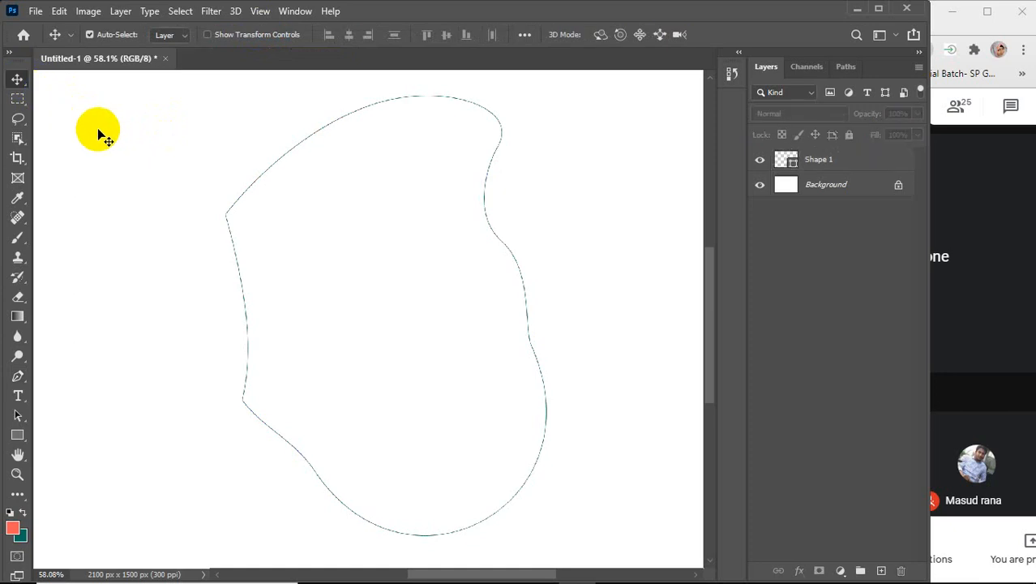
left_click(277, 157)
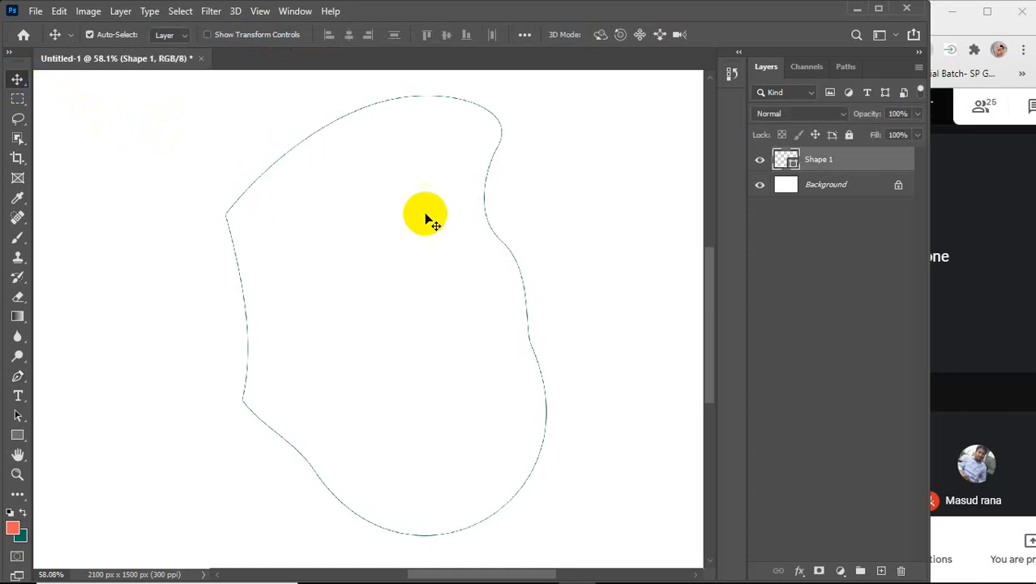
left_click(459, 211)
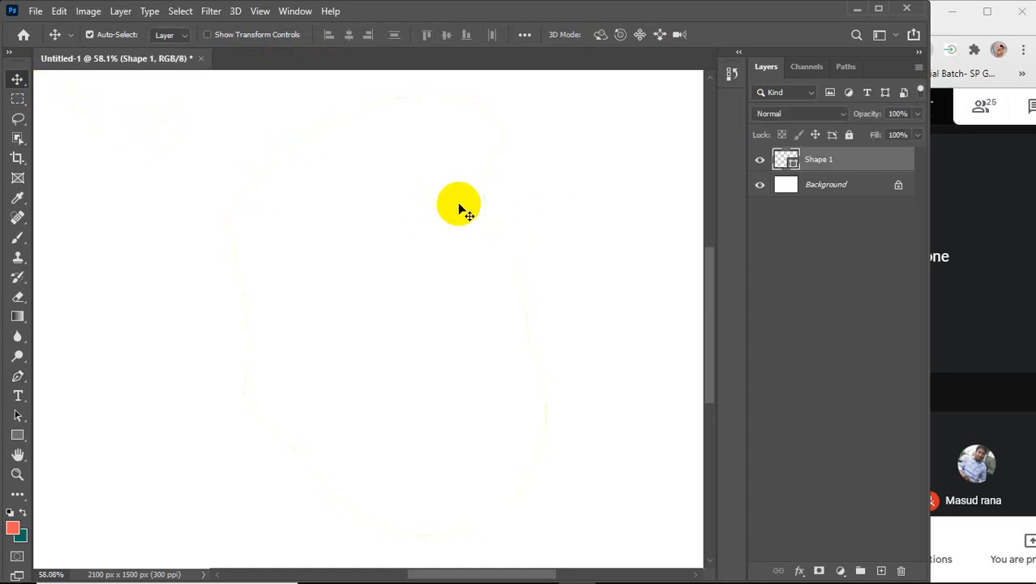
Set the shape's stroke color to dark red with the Pen tool active
left_click(18, 377)
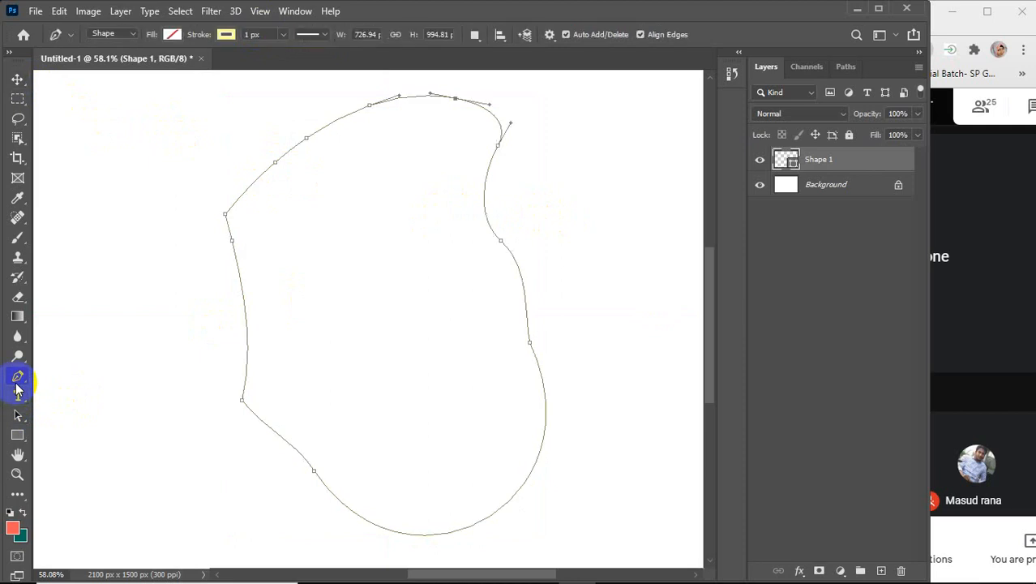
left_click(226, 35)
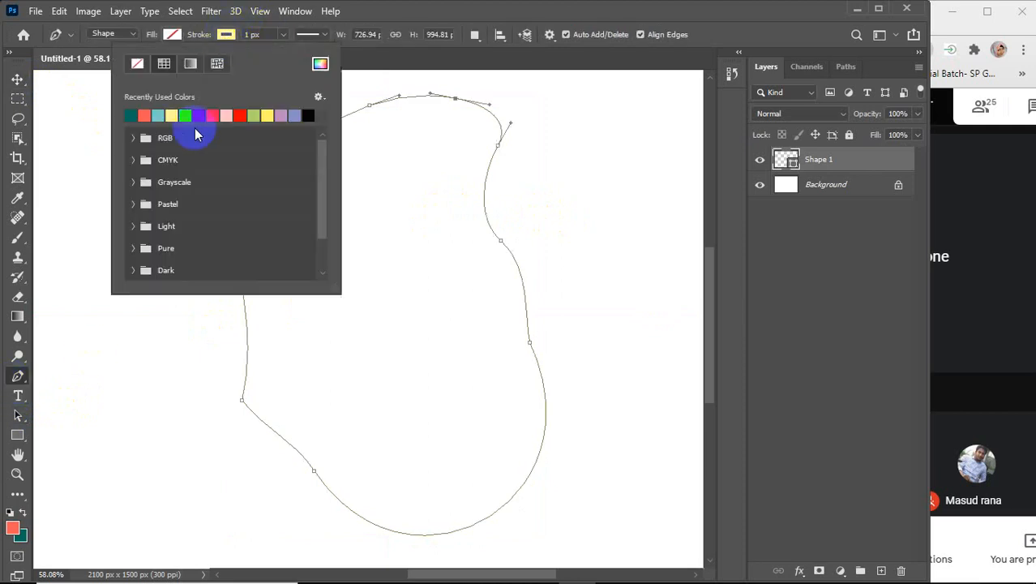
left_click(205, 112)
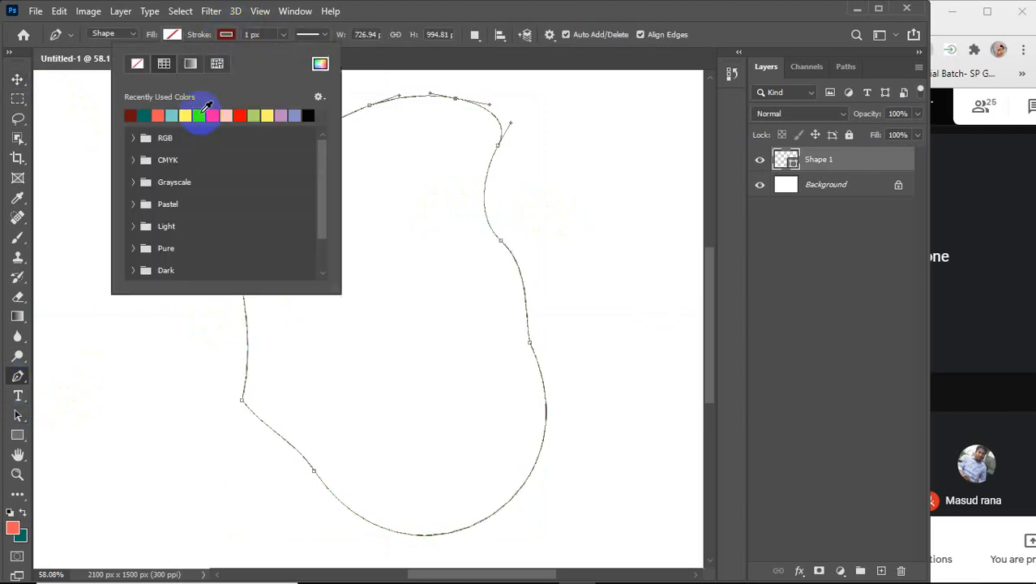
left_click(227, 32)
Add three anchor points with the Add Anchor Point tool: on the shape's left edge, lower-left edge and bottom curve
left_click(18, 378)
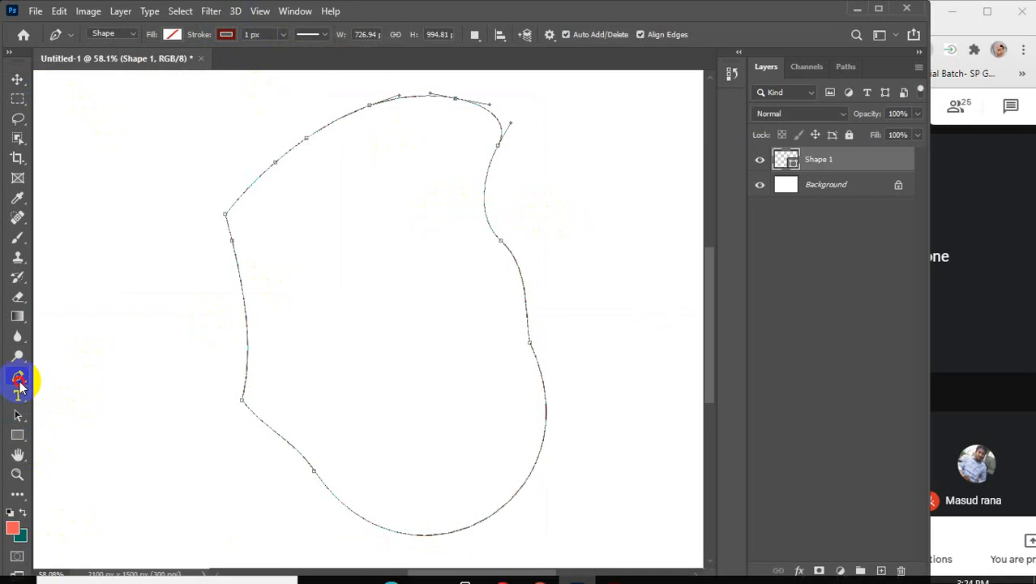
left_click(77, 420)
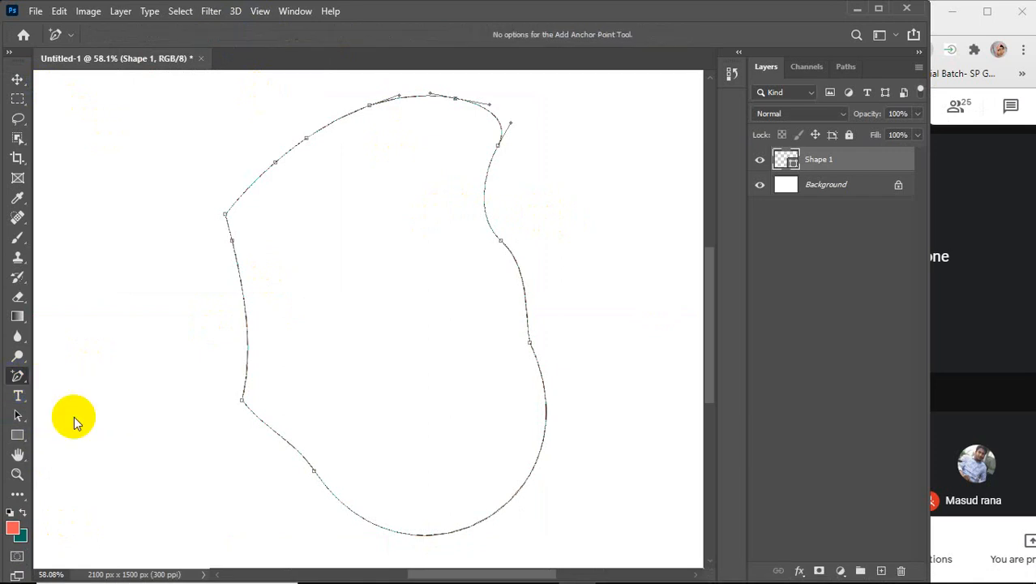
left_click(247, 339)
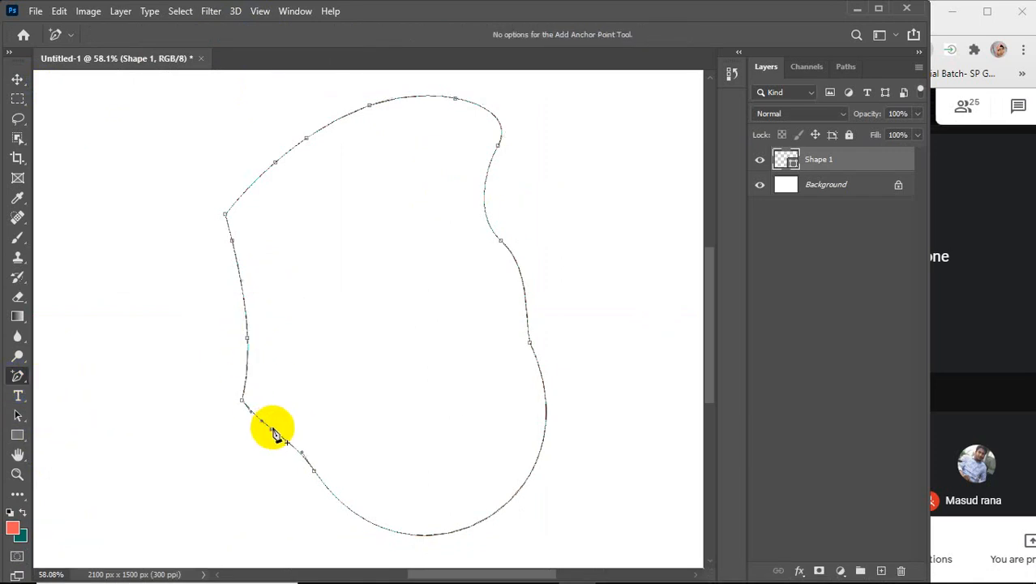
left_click(359, 516)
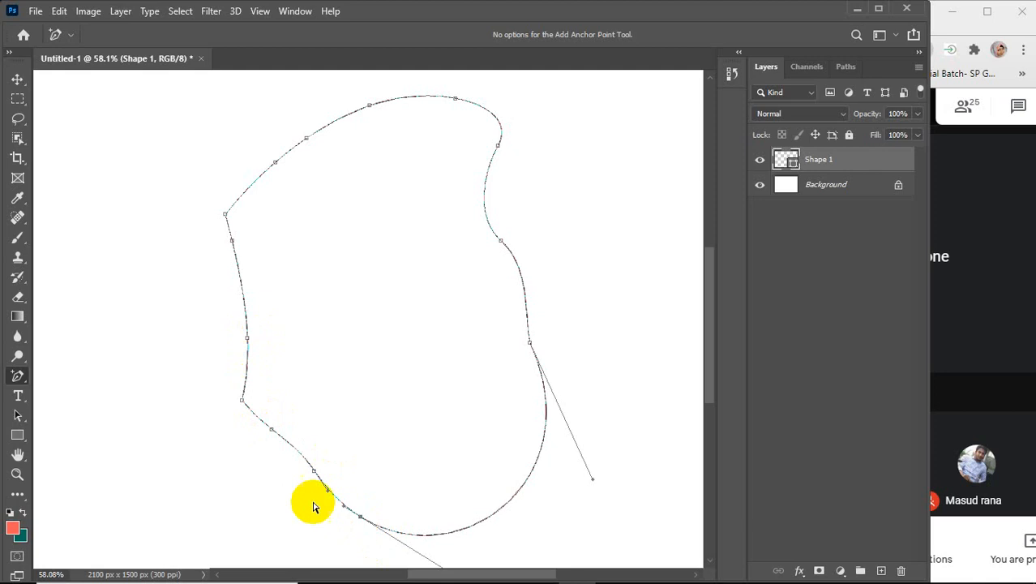
Delete three anchor points along the lower-left edge and bottom curve, and stretch the lower-left corner's handle down to the right
left_click(17, 378)
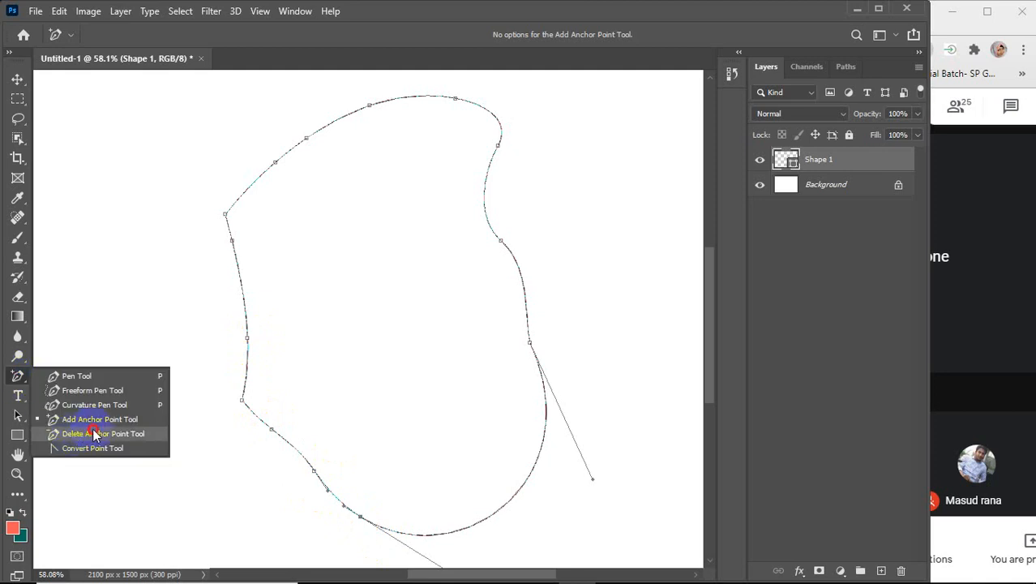
left_click(94, 434)
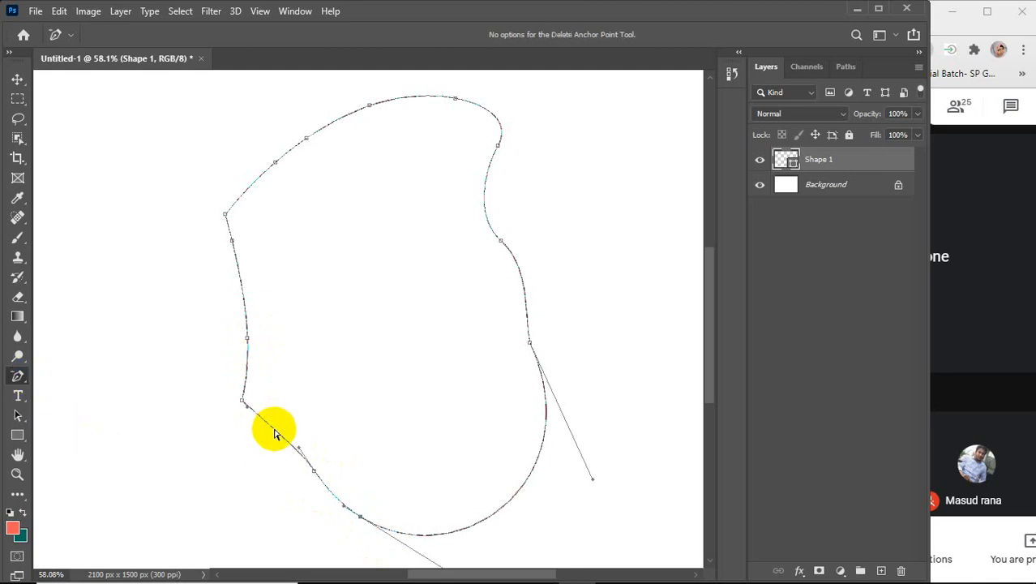
left_click(314, 471)
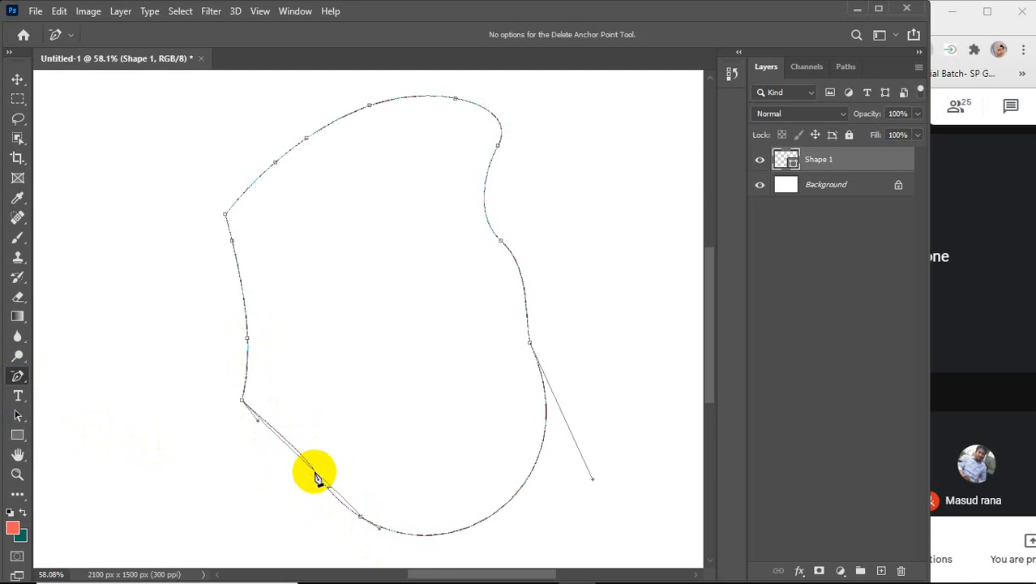
left_click(363, 519)
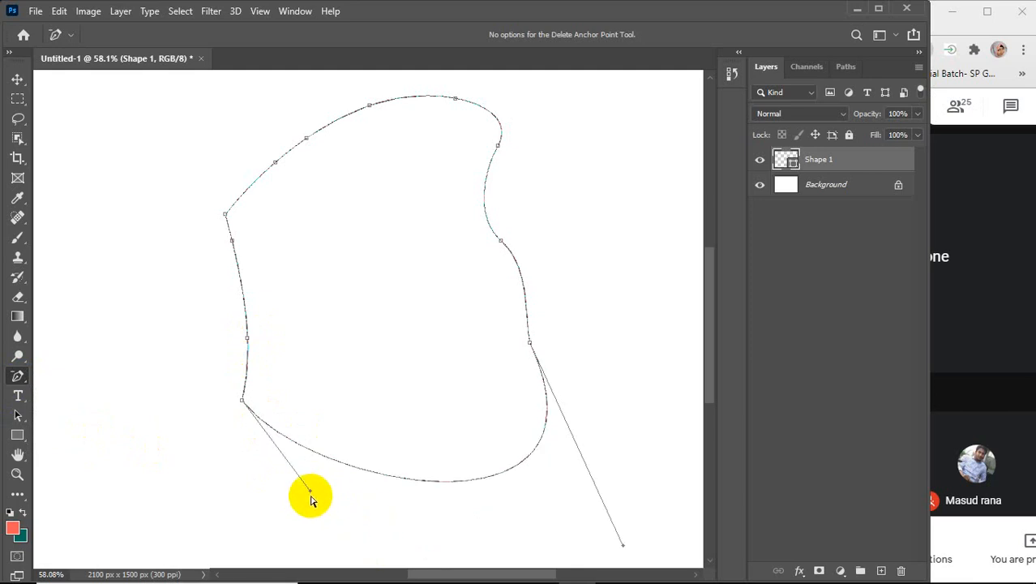
left_click_drag(310, 494, 446, 558)
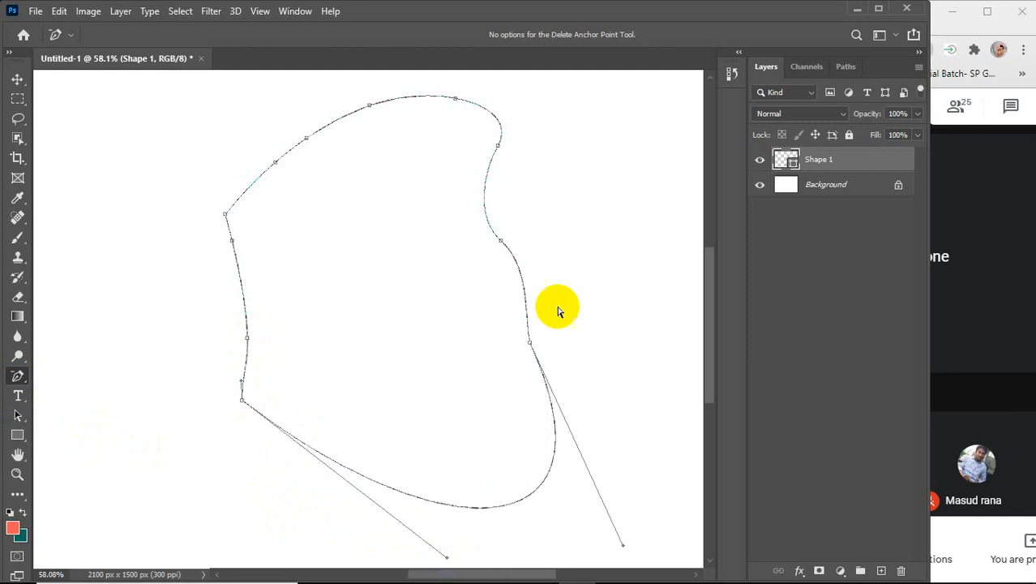
left_click(501, 241)
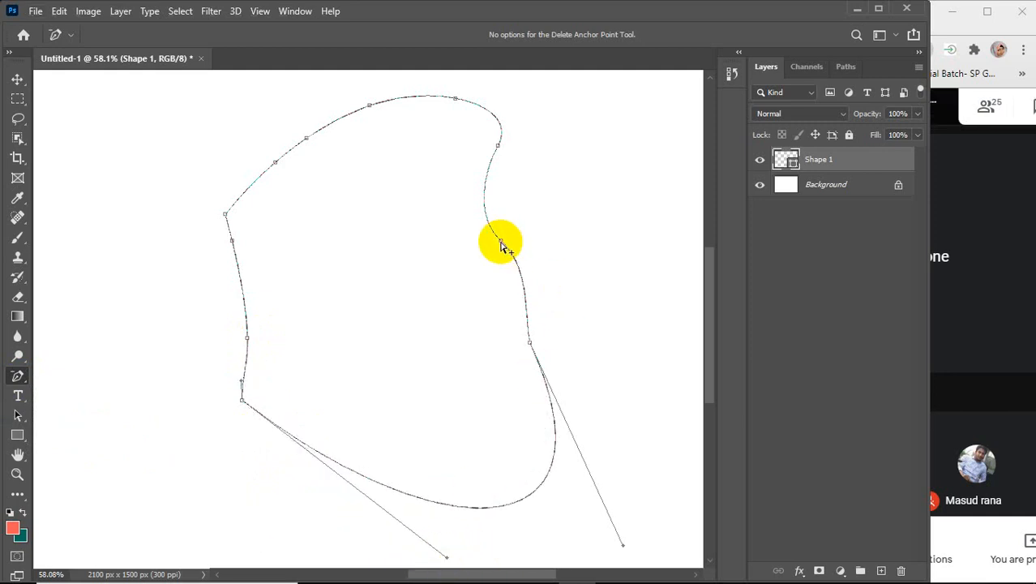
left_click(501, 242, "alt")
mouse_move(502, 244)
left_mouse_down()
mouse_move(518, 231)
mouse_move(519, 240)
left_mouse_up()
key("ctrl+z")
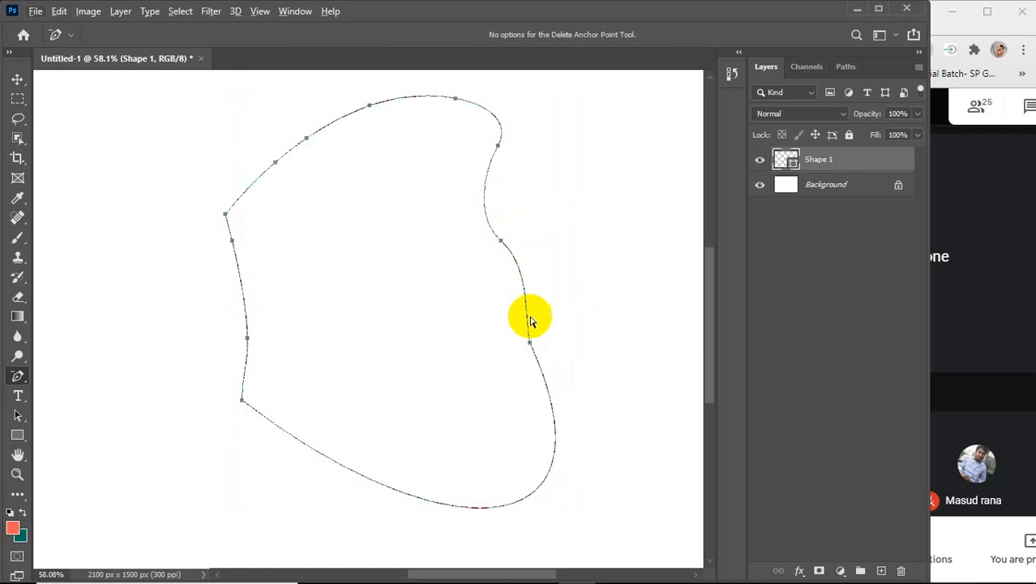
Delete the upper anchor point of the right edge's bulge and lengthen the upper-right point's lower handle to deepen the inward curve
left_click(502, 242)
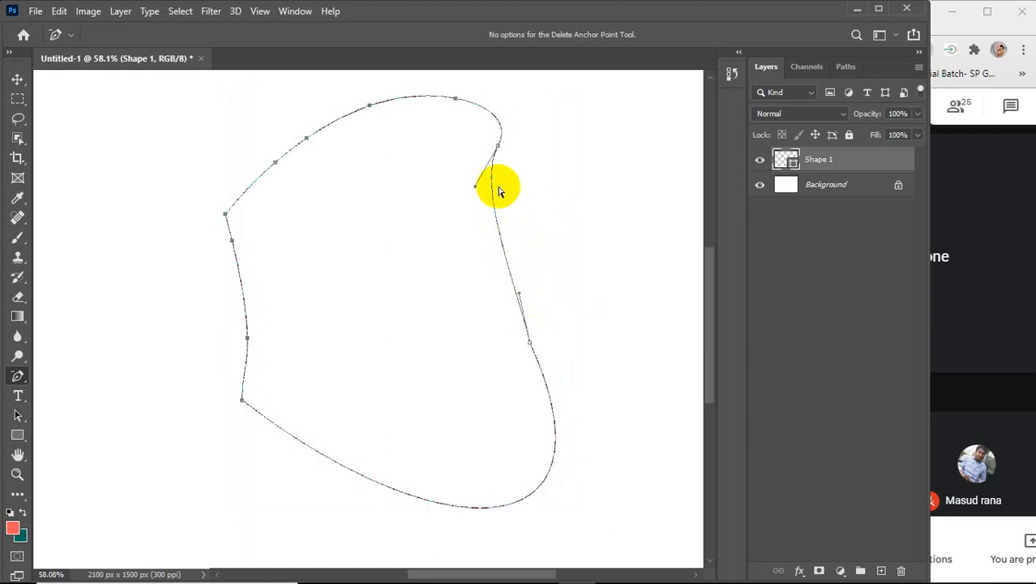
left_click_drag(477, 191, 422, 292)
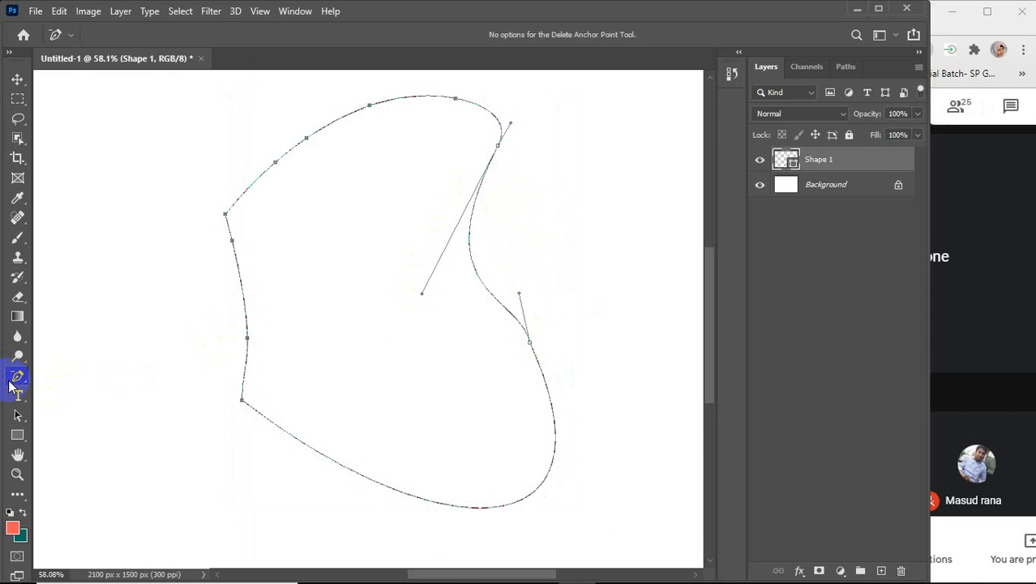
Convert the left edge's lower-middle anchor point to a curve with the Convert Point tool and extend its lower handle independently
left_click_drag(15, 383, 84, 452)
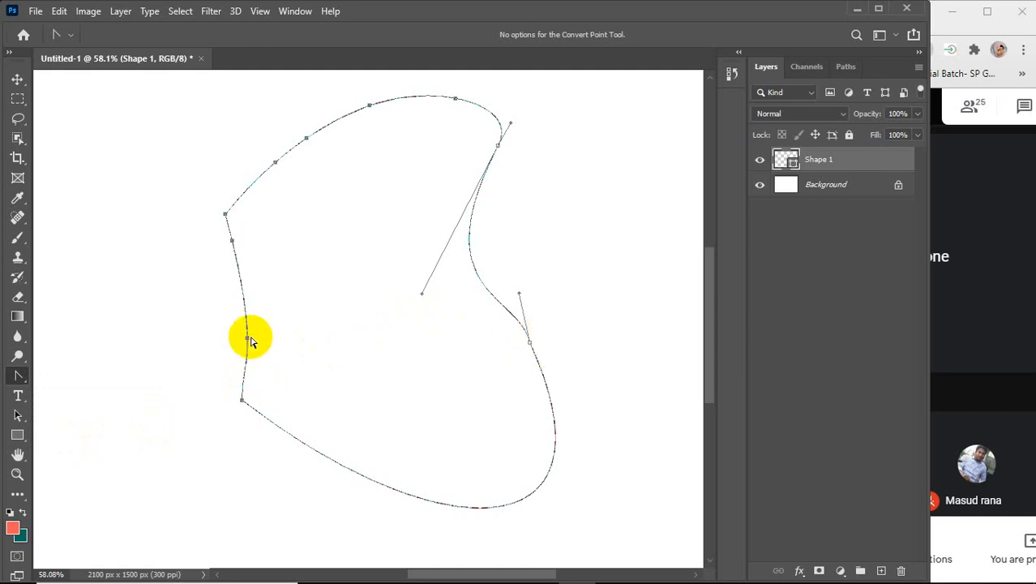
left_click_drag(248, 338, 376, 253)
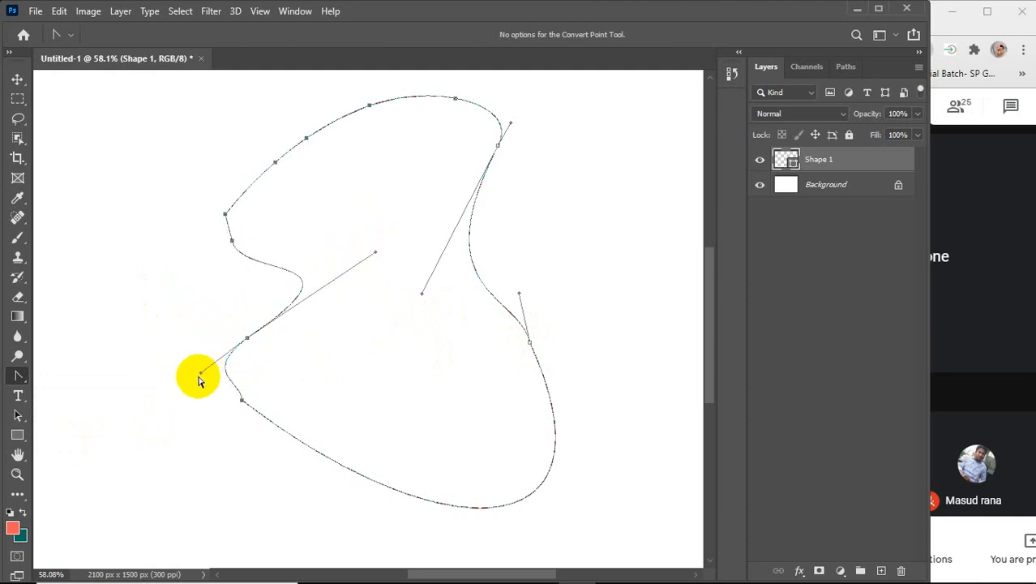
left_click_drag(200, 375, 160, 377)
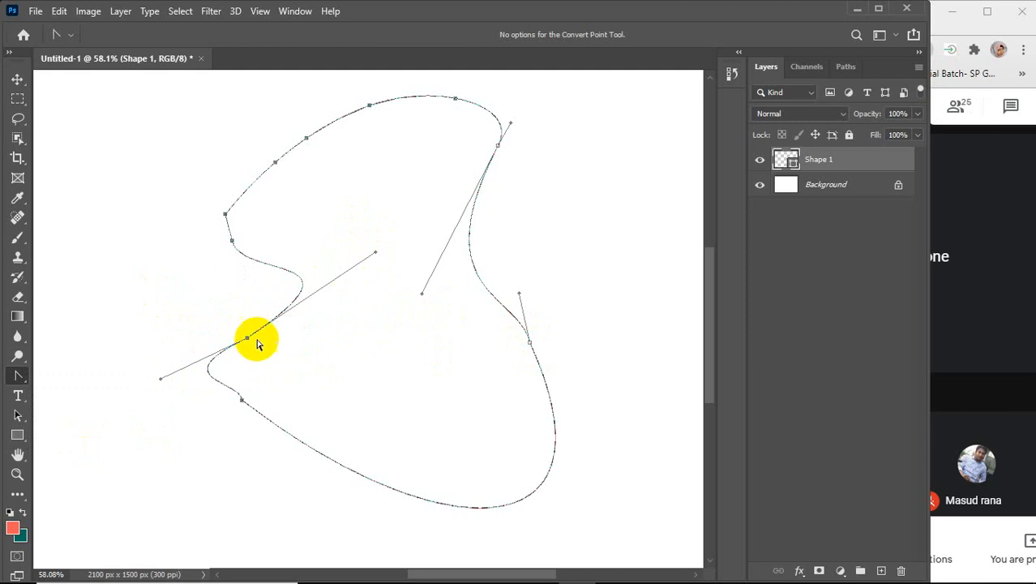
With the Freeform Pen tool, add an anchor point on the bottom edge, delete the lower-left corner point and widen the left bulge
left_click(11, 377)
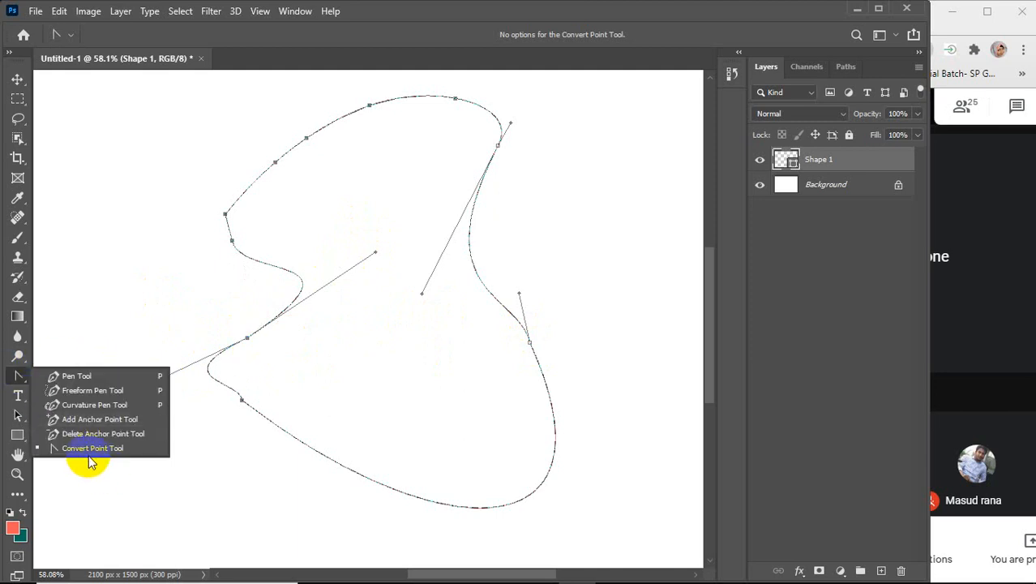
left_click(104, 395)
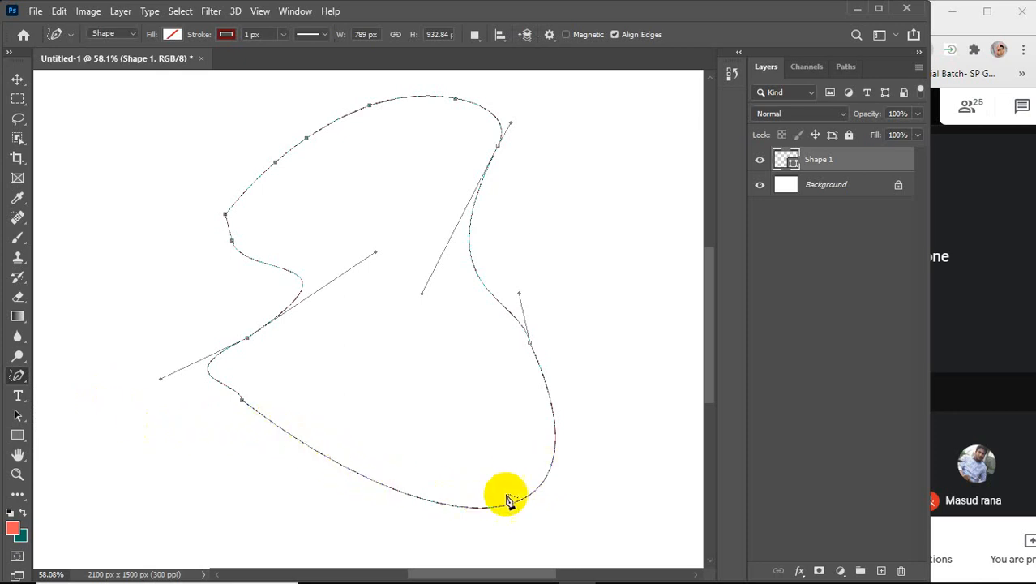
left_click(345, 472)
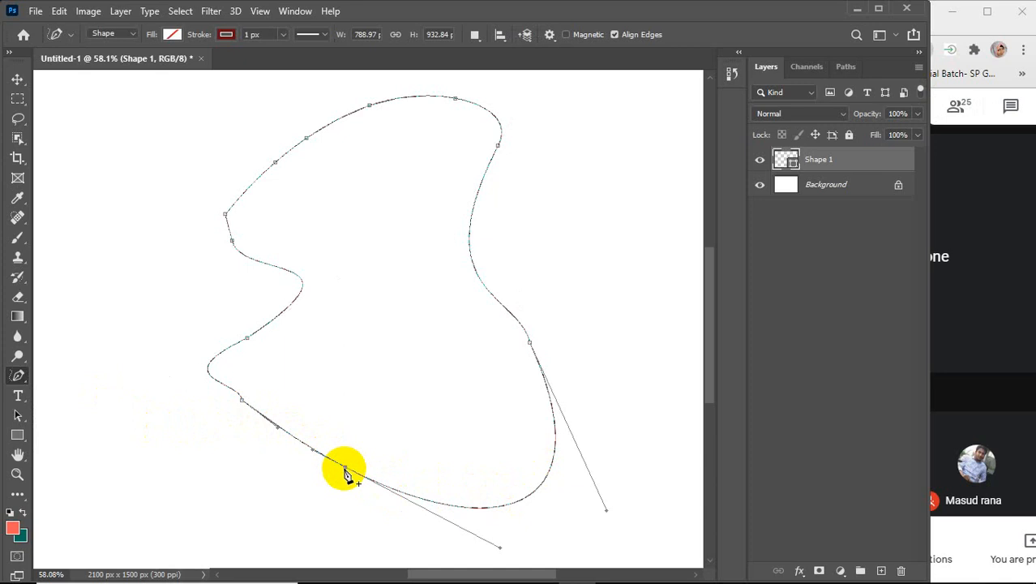
left_click(243, 401)
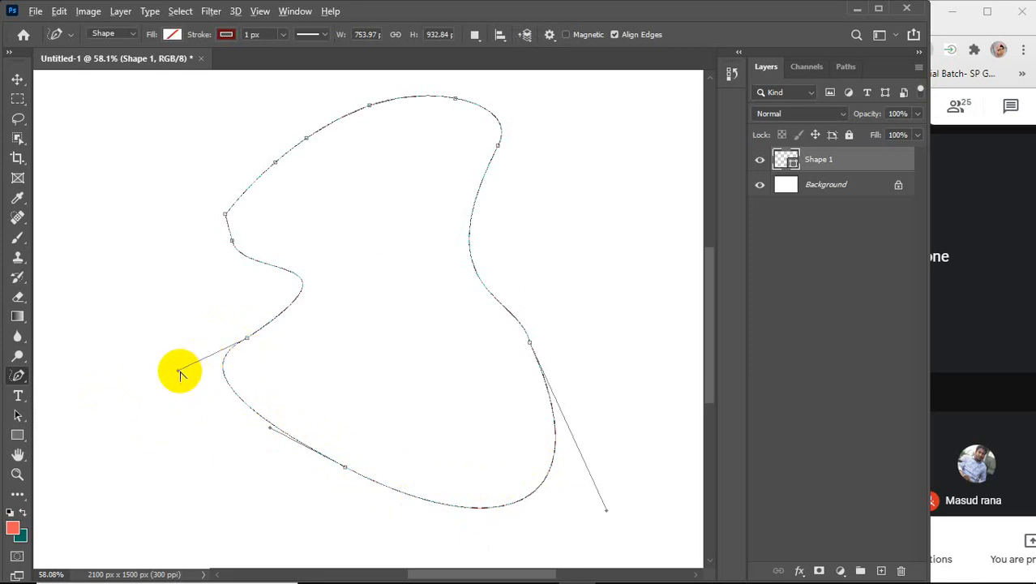
left_click_drag(177, 370, 150, 422)
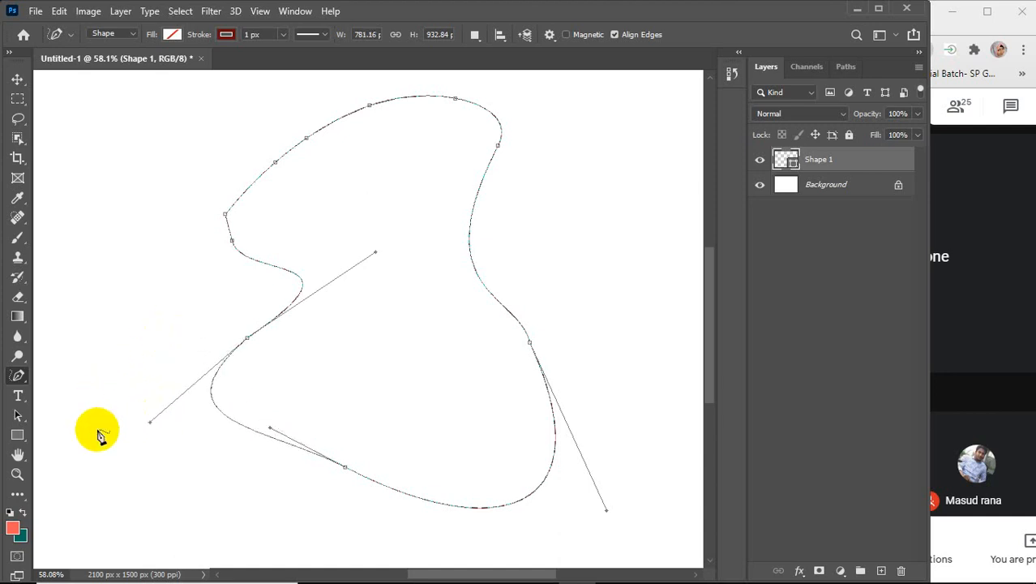
Add Curvature Pen anchor points at the lower-left bulge, the lower-right curve and the tip of the left notch
left_click(17, 377)
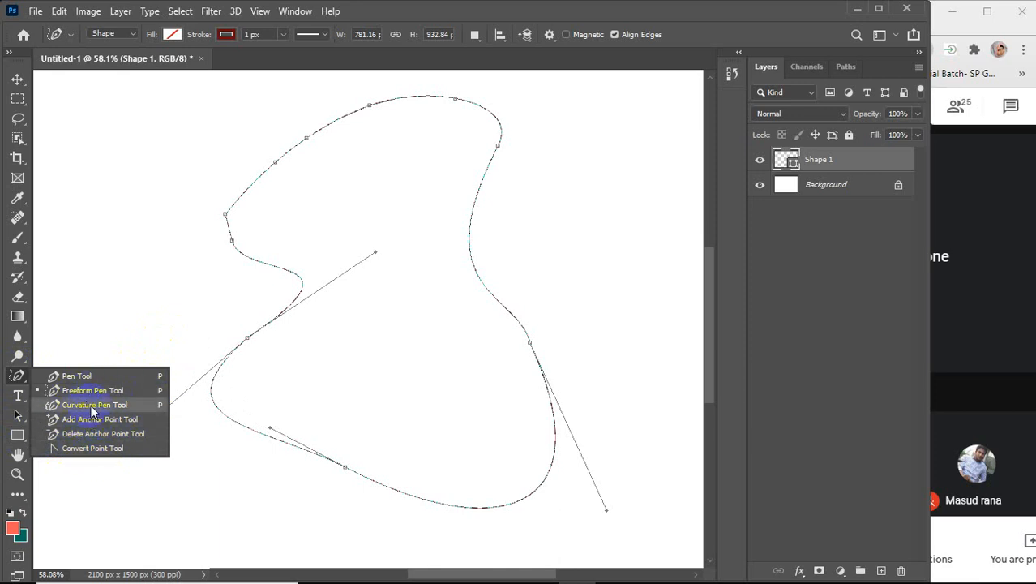
left_click(89, 378)
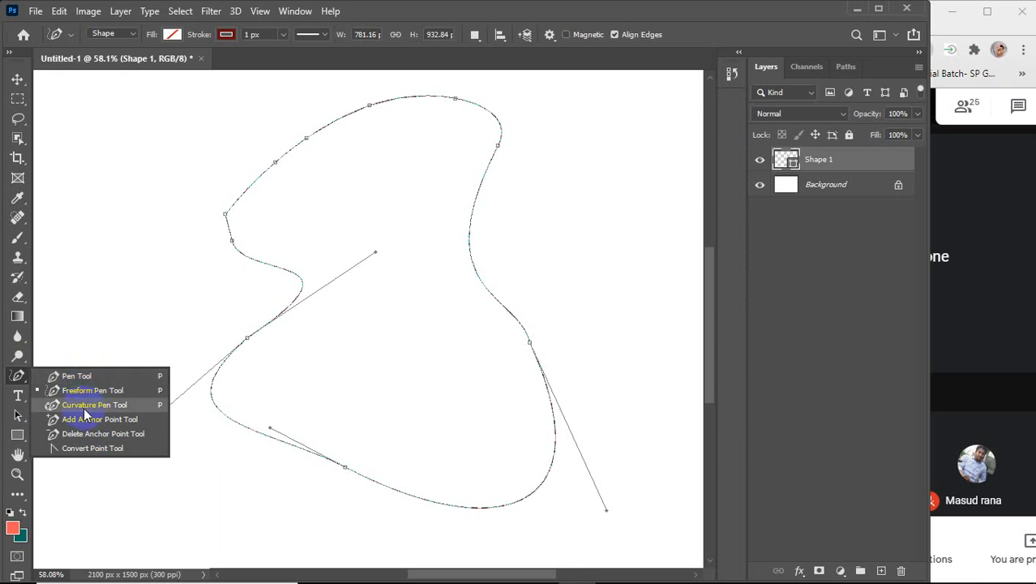
left_click(80, 404)
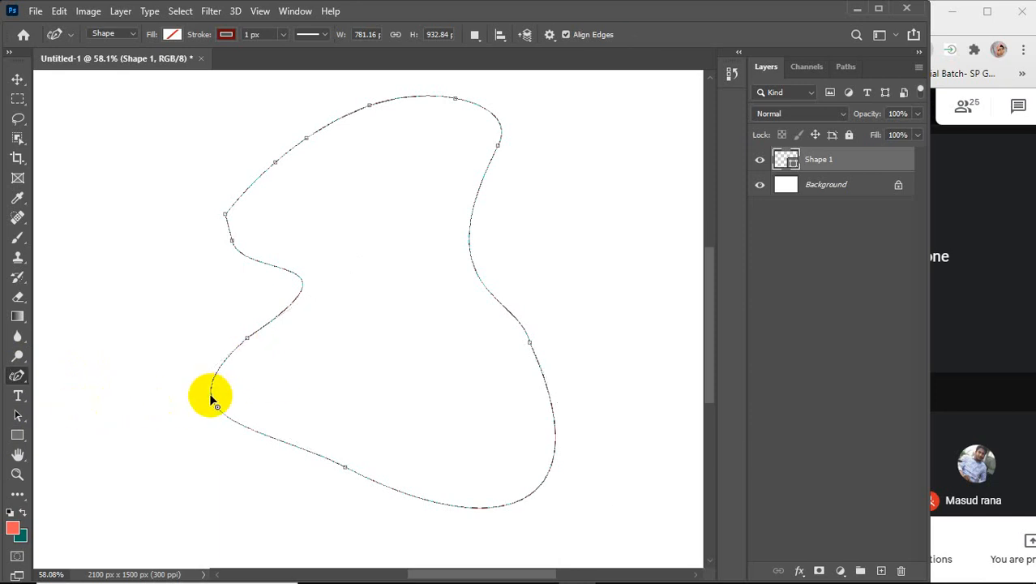
left_click(210, 394)
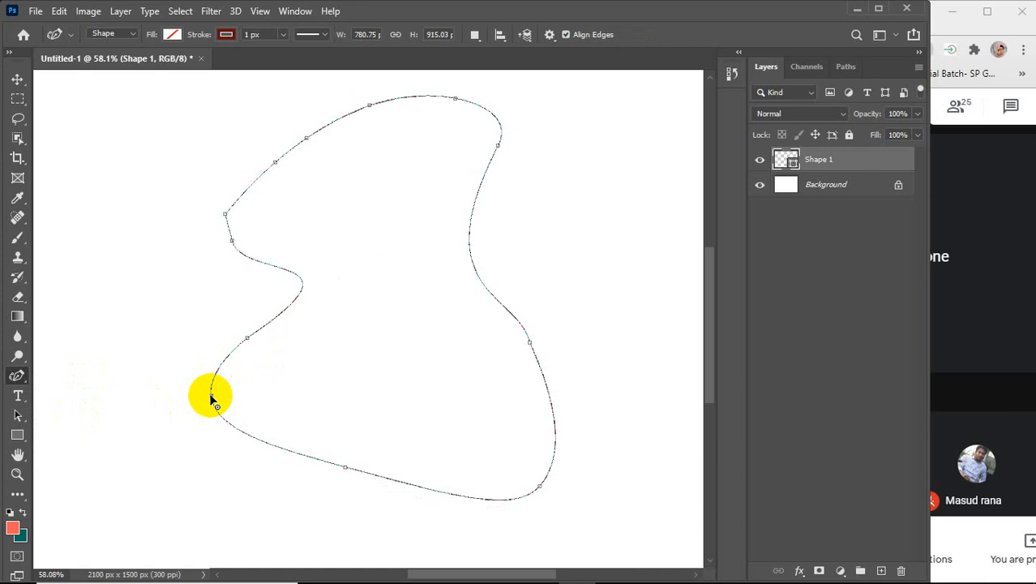
left_click(247, 337)
left_click(247, 338)
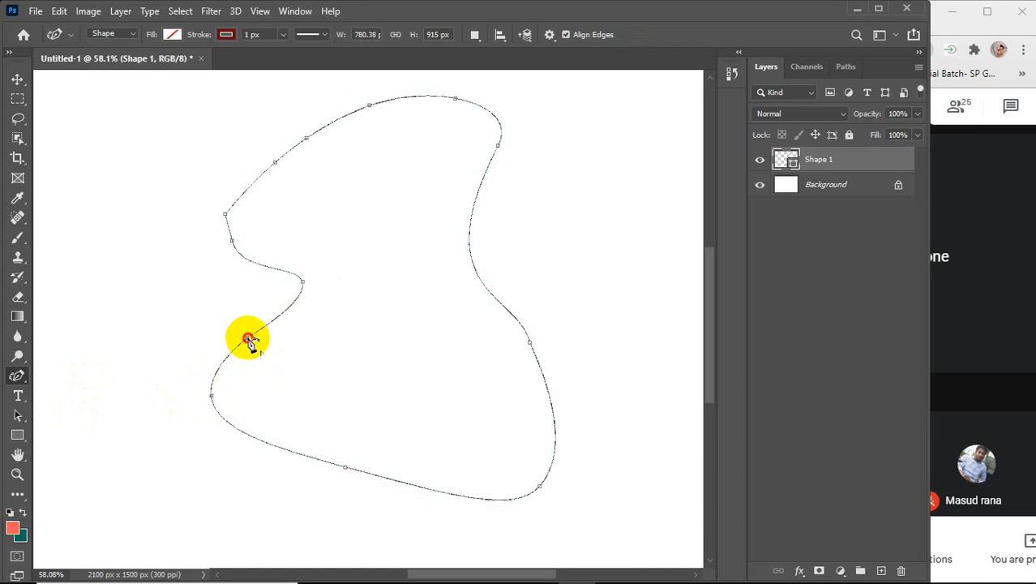
Reshape the shape's lower half by moving its left, bottom and right anchor points with the Curvature Pen tool
left_click_drag(248, 337, 204, 340)
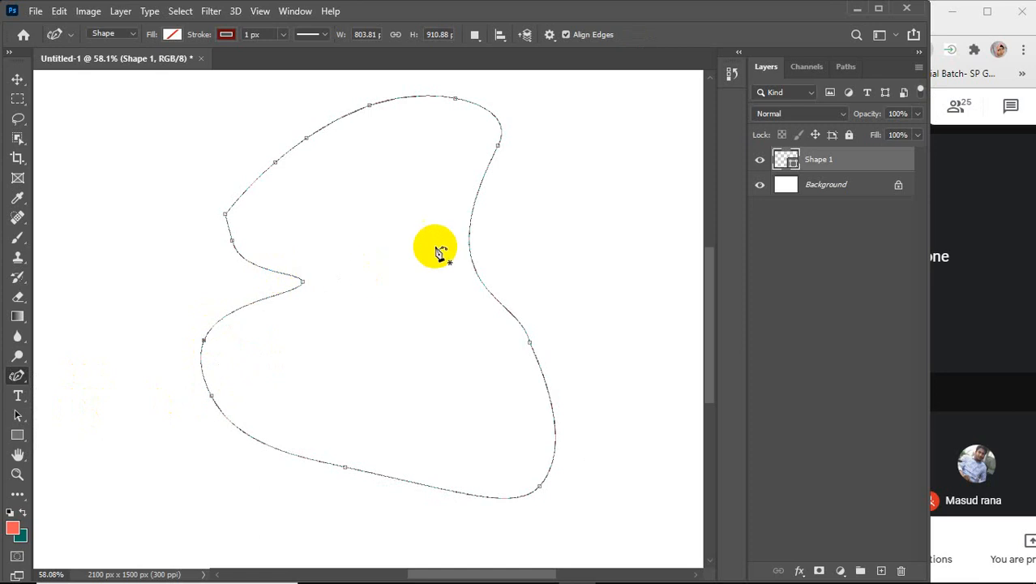
left_click_drag(202, 340, 267, 431)
left_click_drag(344, 471, 372, 439)
left_click_drag(530, 344, 487, 374)
left_click_drag(372, 443, 378, 503)
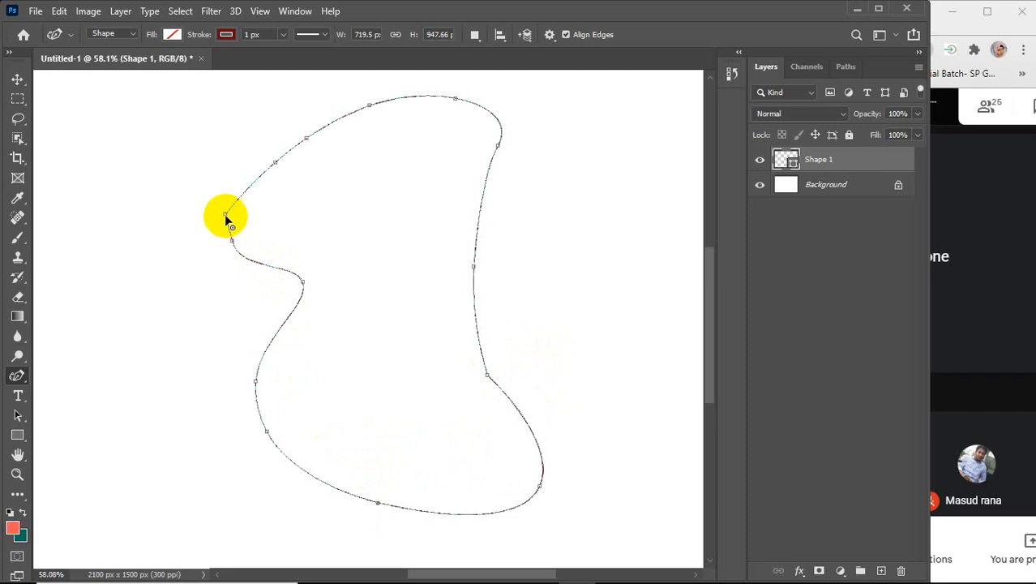
Delete the three anchor points along the shape's upper-left edge to smooth it into one curve
left_click_drag(226, 214, 231, 189)
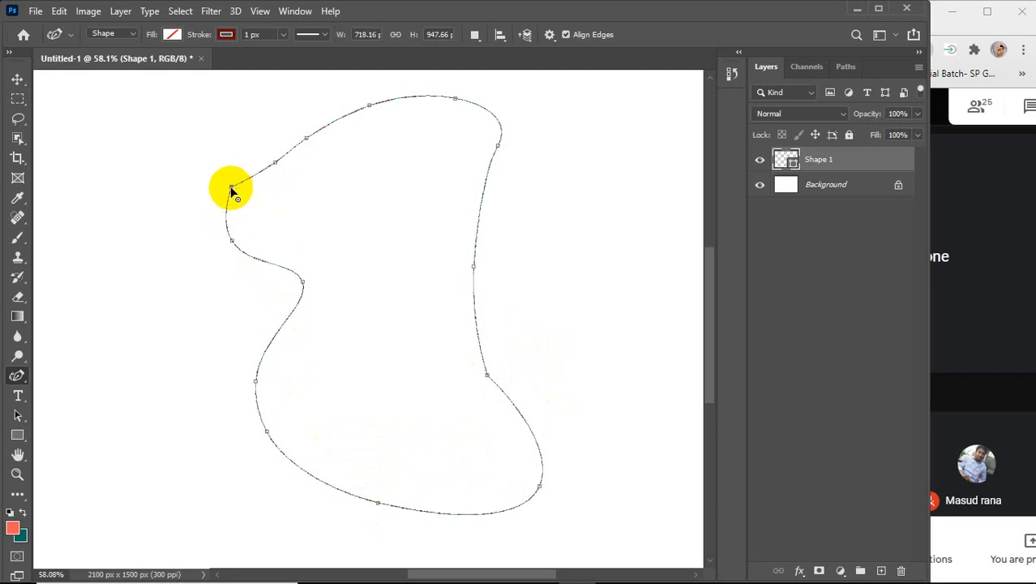
key("Delete")
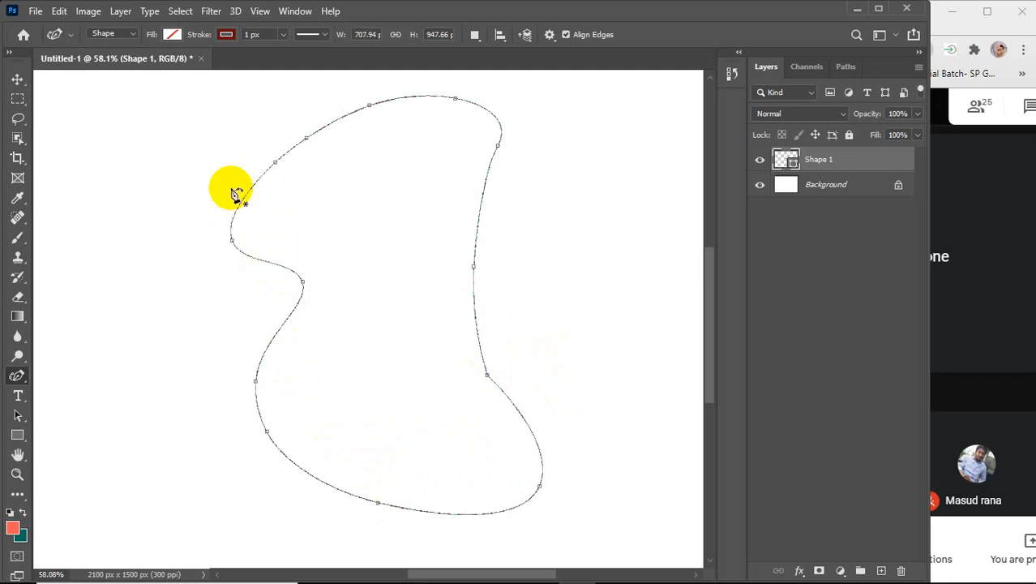
left_click(274, 165)
key("Delete")
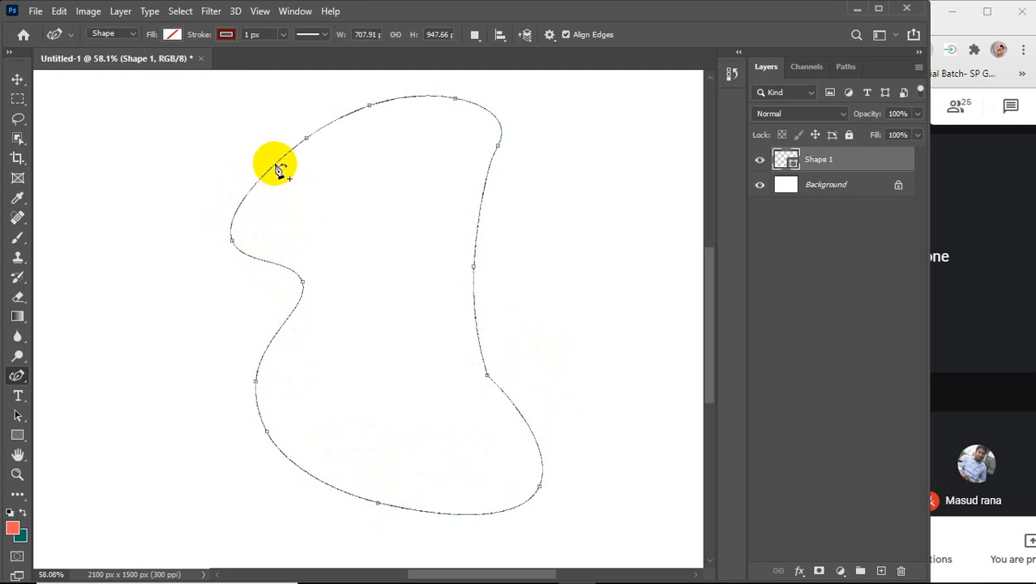
left_click(307, 140)
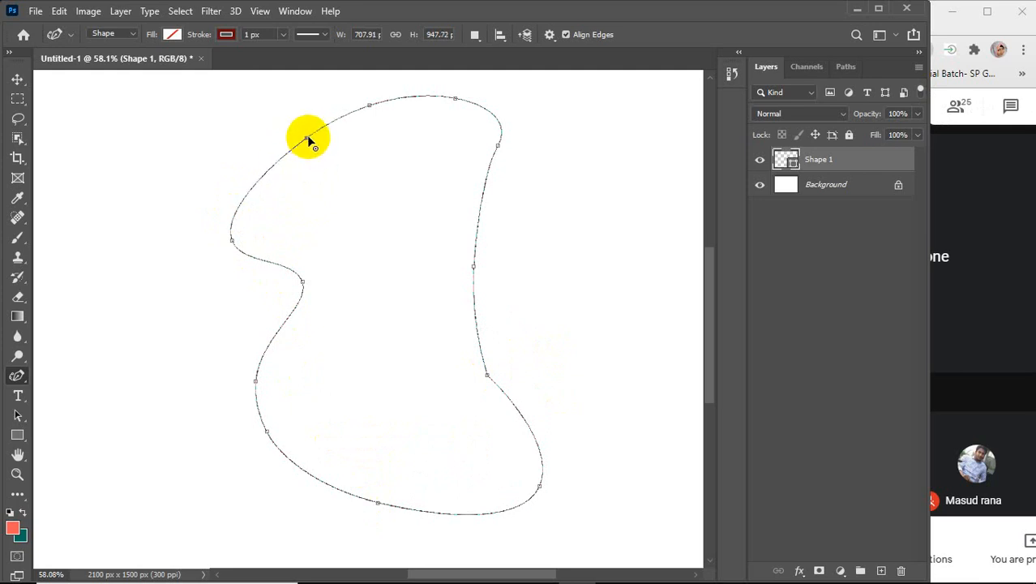
key("Delete")
Remove the right edge's middle anchor point and move the remaining right and upper-right points downward into a smoother curve
left_click(474, 267)
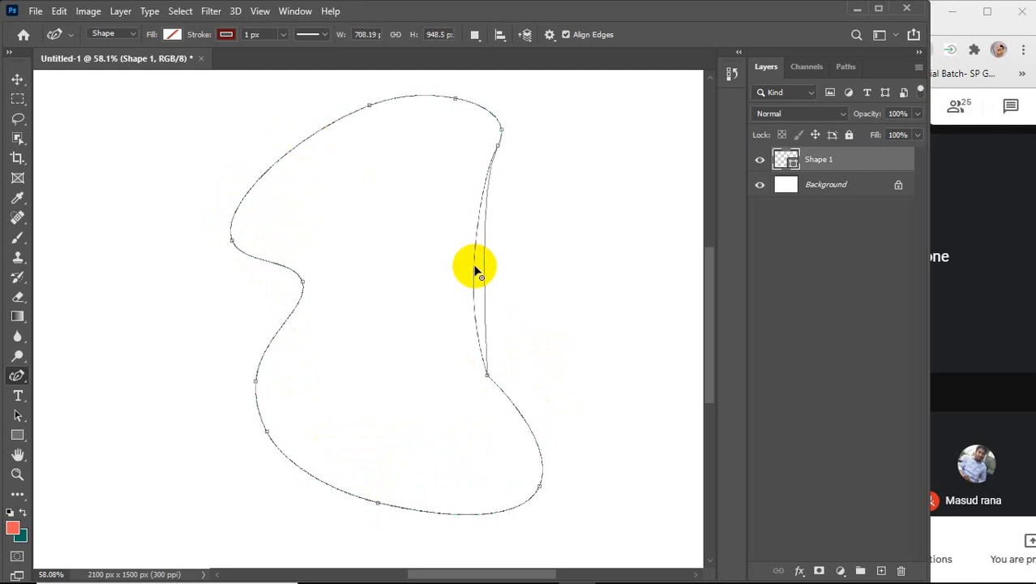
mouse_move(486, 374)
left_mouse_down()
mouse_move(502, 352)
mouse_move(500, 149)
mouse_move(503, 273)
mouse_move(527, 363)
mouse_move(520, 214)
mouse_move(550, 441)
mouse_move(559, 301)
mouse_move(526, 159)
mouse_move(592, 239)
mouse_move(611, 343)
mouse_move(601, 396)
mouse_move(494, 393)
left_mouse_up()
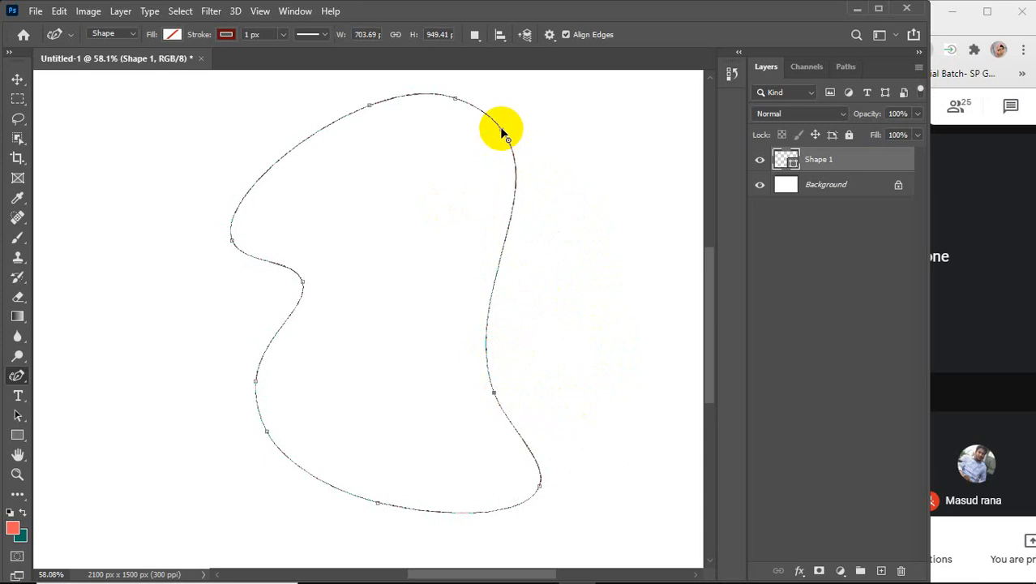
left_click_drag(503, 134, 495, 329)
left_click_drag(458, 99, 507, 248)
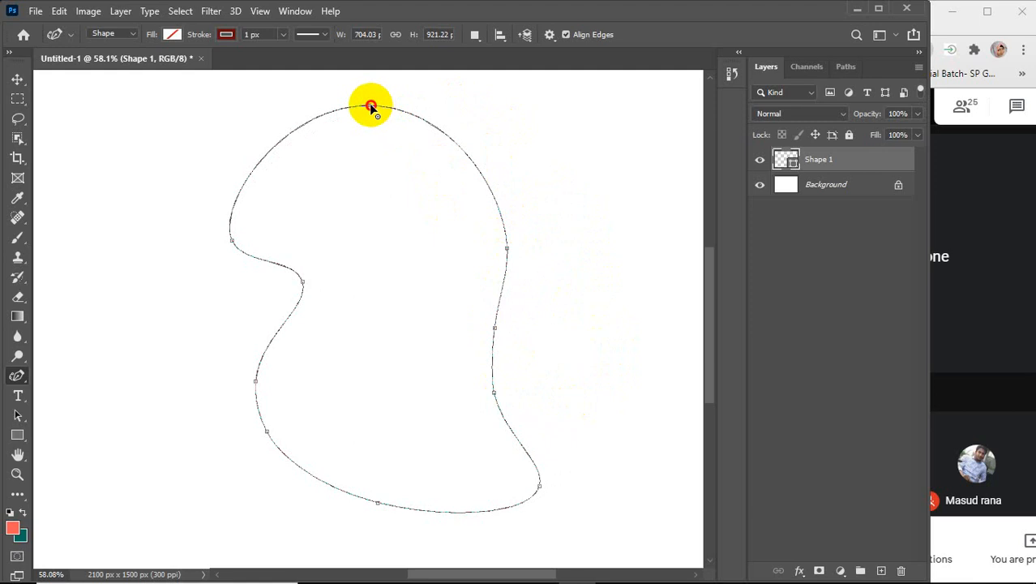
Reshape the shape into a rounded bulb with a narrow neck by moving its top and left-side anchor points with the Curvature Pen tool
left_click_drag(370, 106, 497, 153)
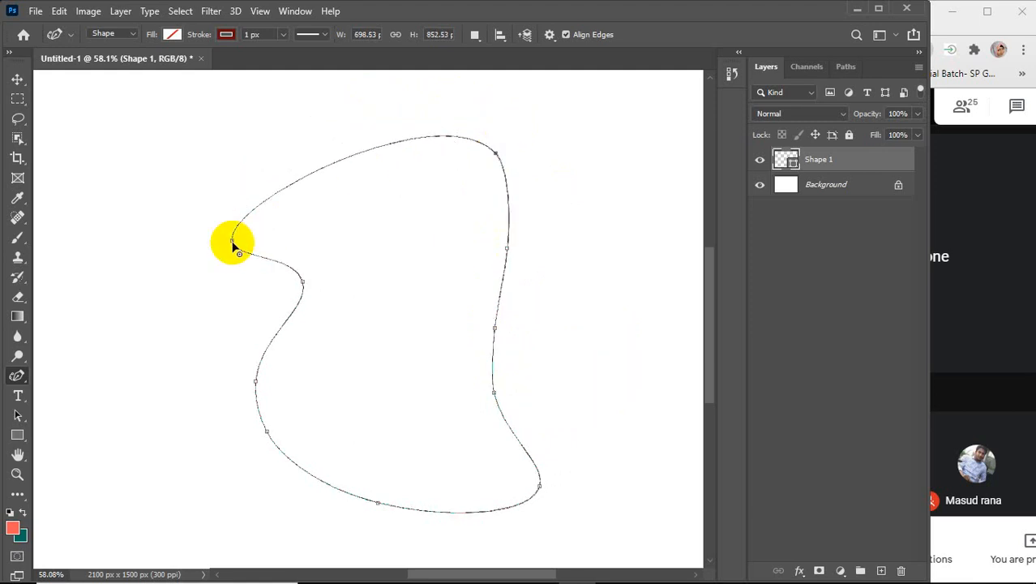
left_click_drag(234, 247, 401, 98)
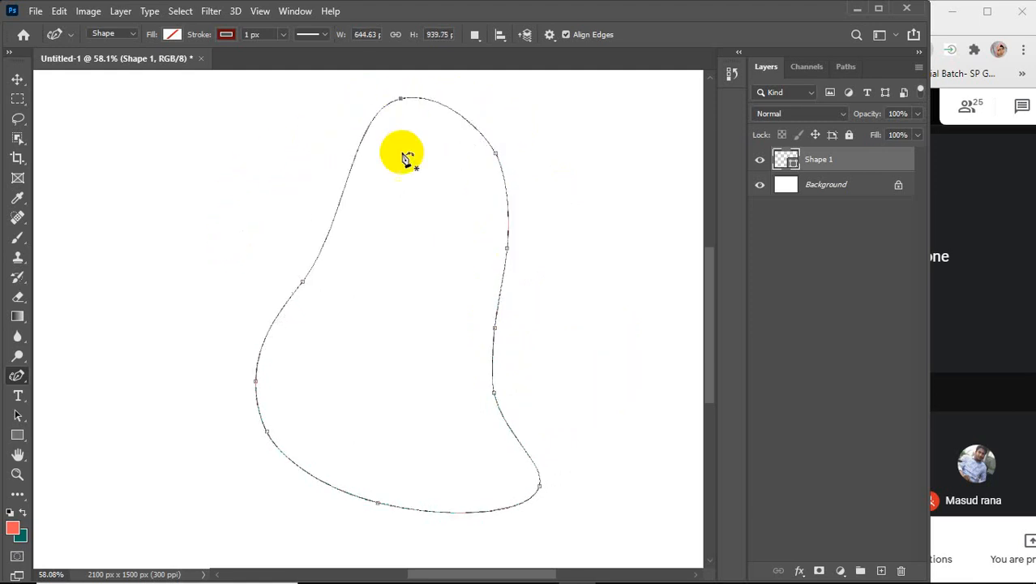
left_click_drag(301, 282, 288, 152)
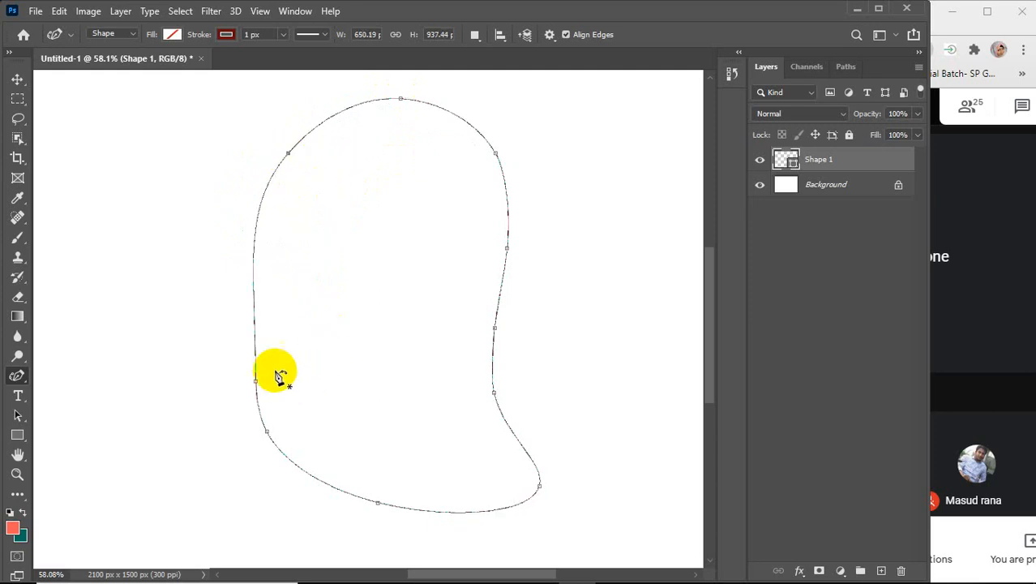
left_click_drag(254, 380, 307, 333)
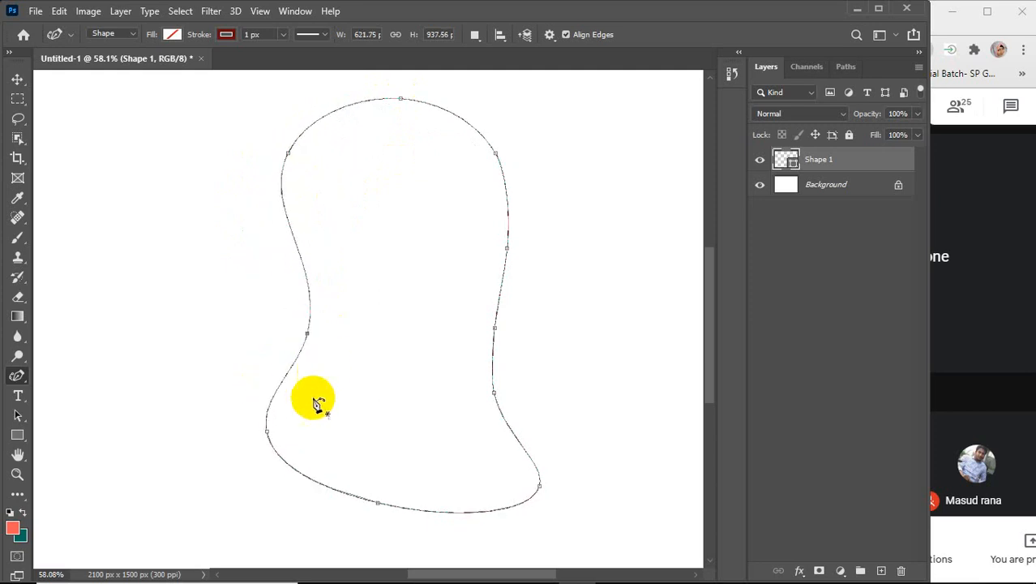
left_click_drag(271, 428, 391, 422)
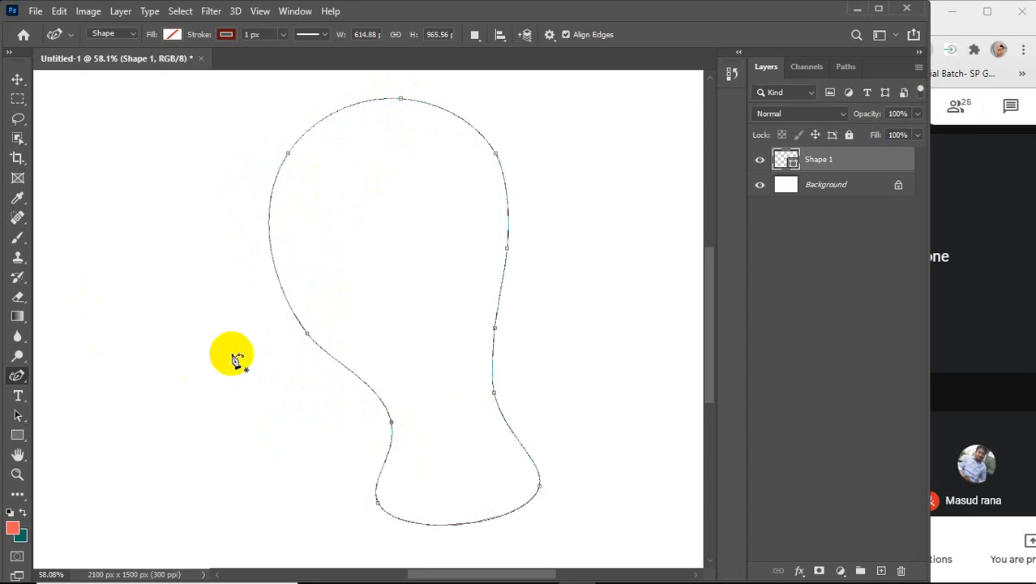
Deselect the path with the Move tool and delete the Shape 1 layer
left_click(17, 80)
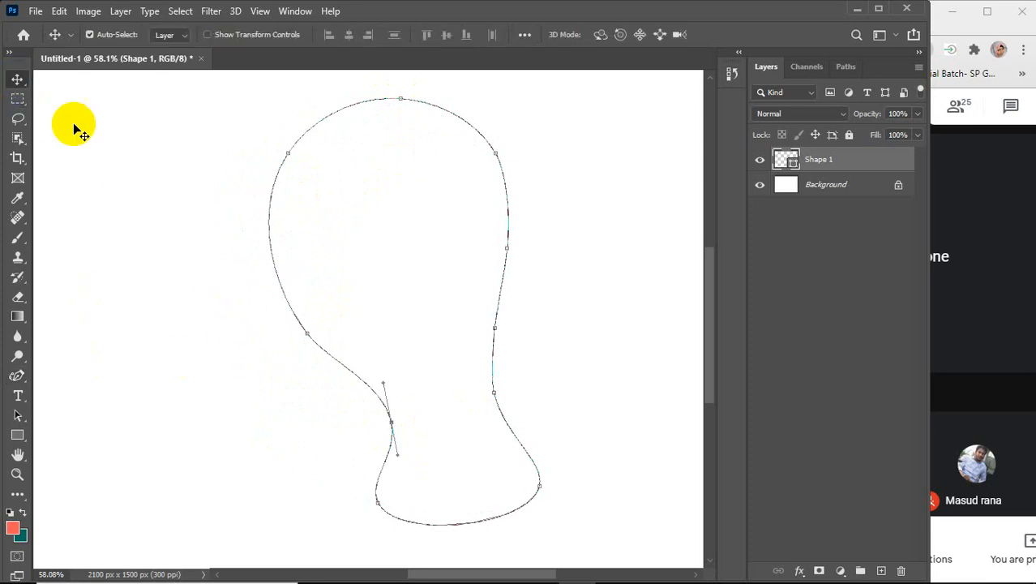
left_click(74, 132)
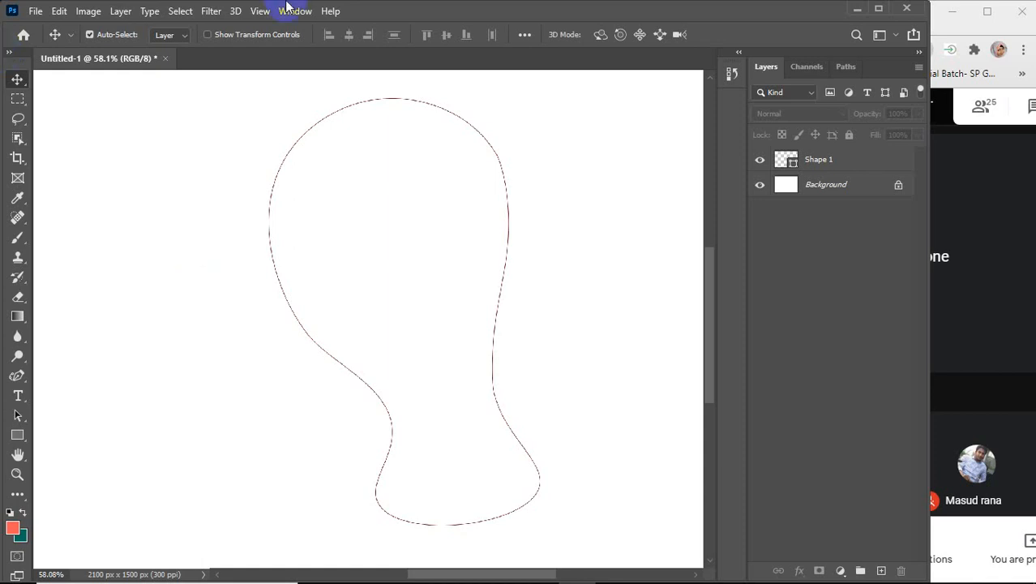
left_click(843, 160)
key("Delete")
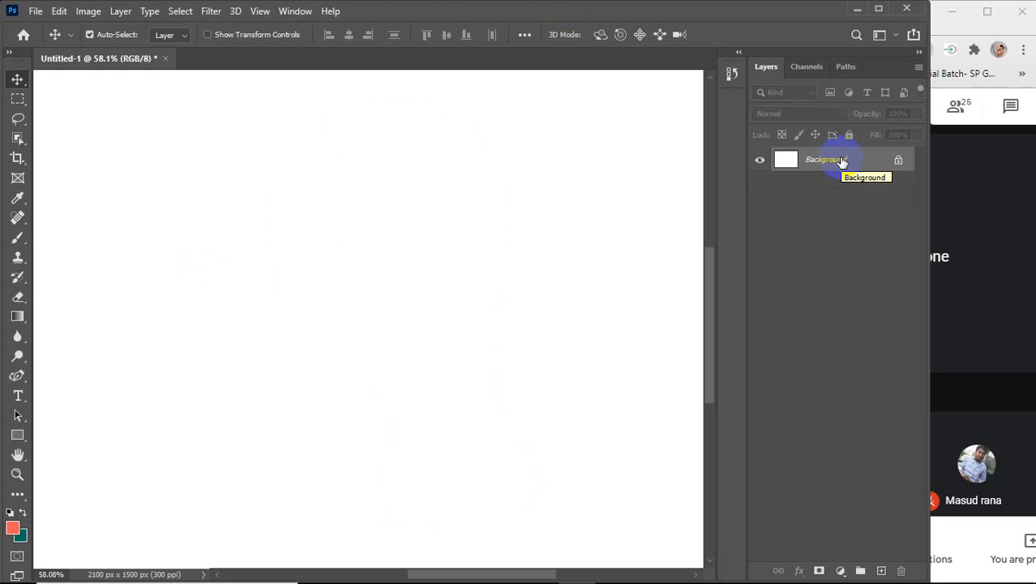
Switch to the Google Meet window and maximize it
left_click(947, 223)
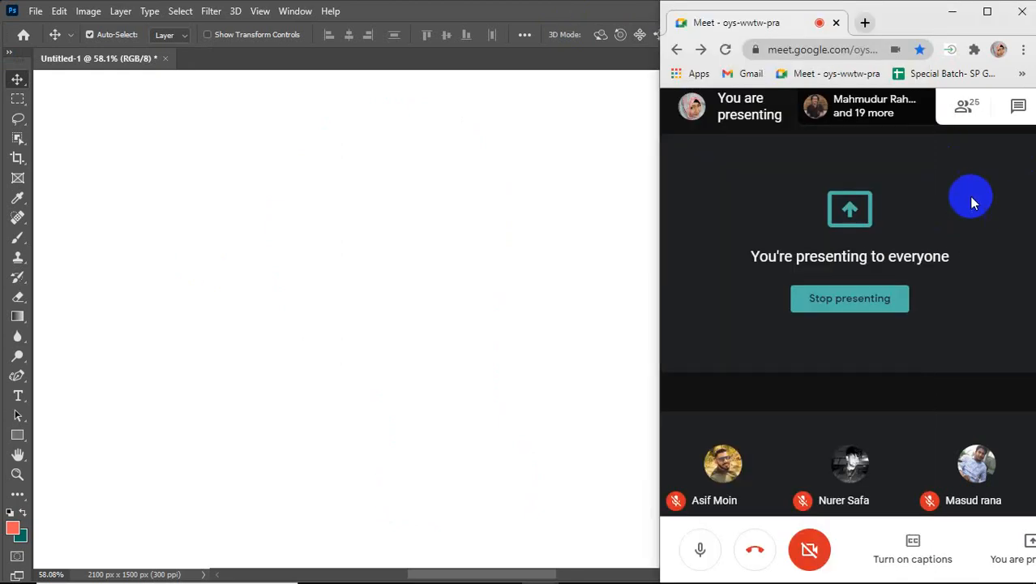
left_click(985, 13)
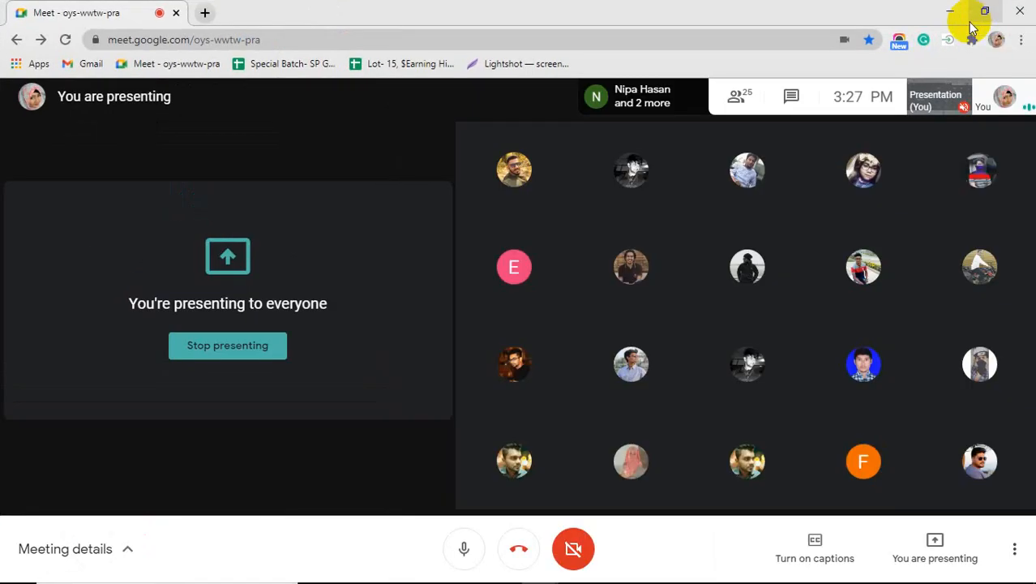
mouse_move(753, 581)
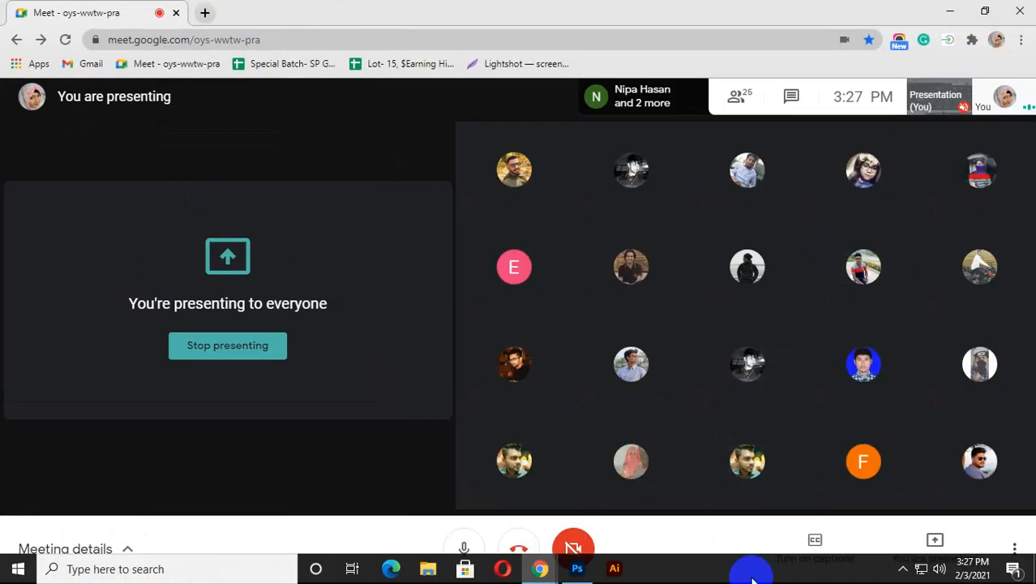
left_click(903, 570)
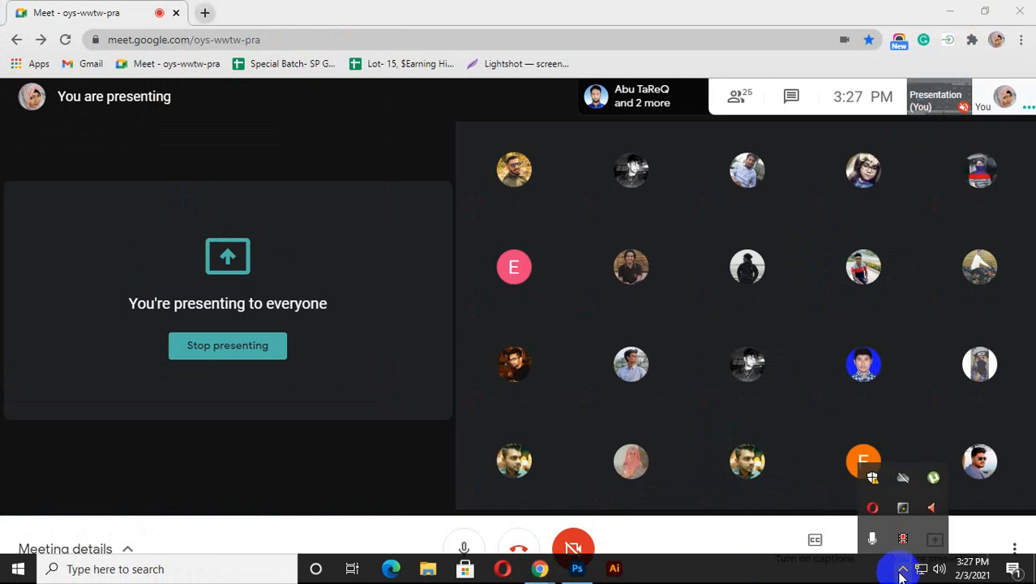
left_click(903, 537)
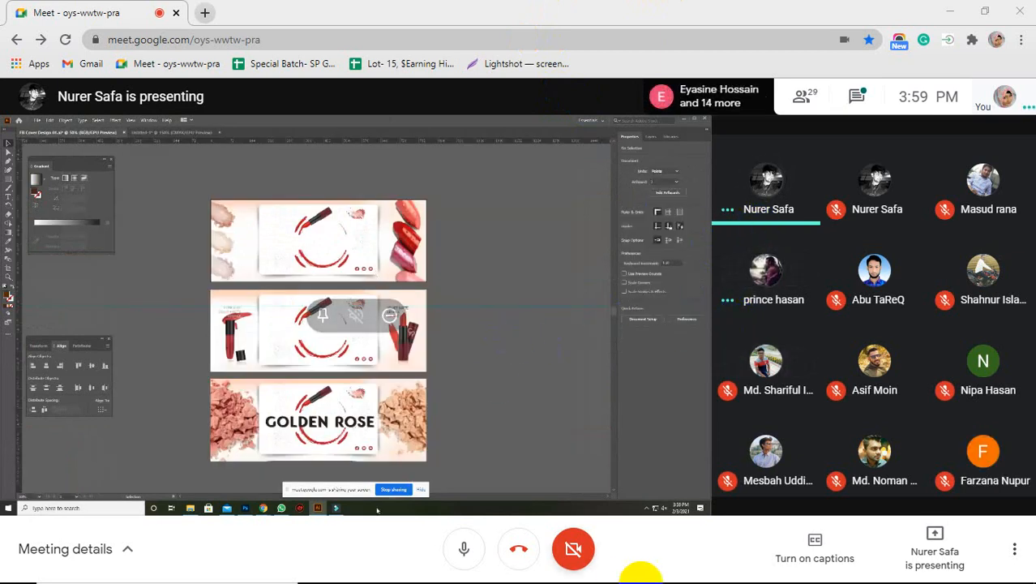
Open the meeting chat to read the latest messages and close it again
mouse_move(641, 582)
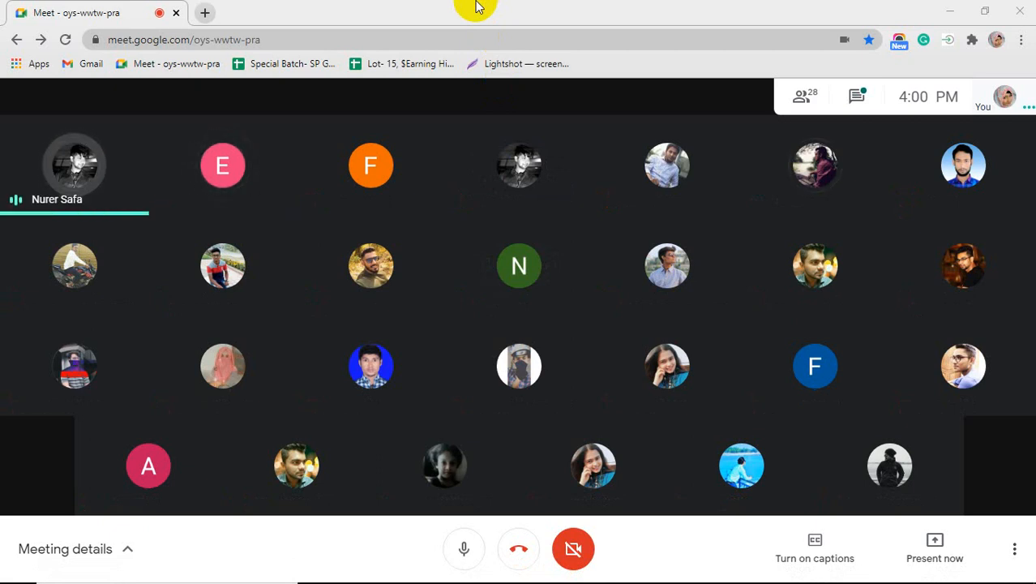
mouse_move(666, 387)
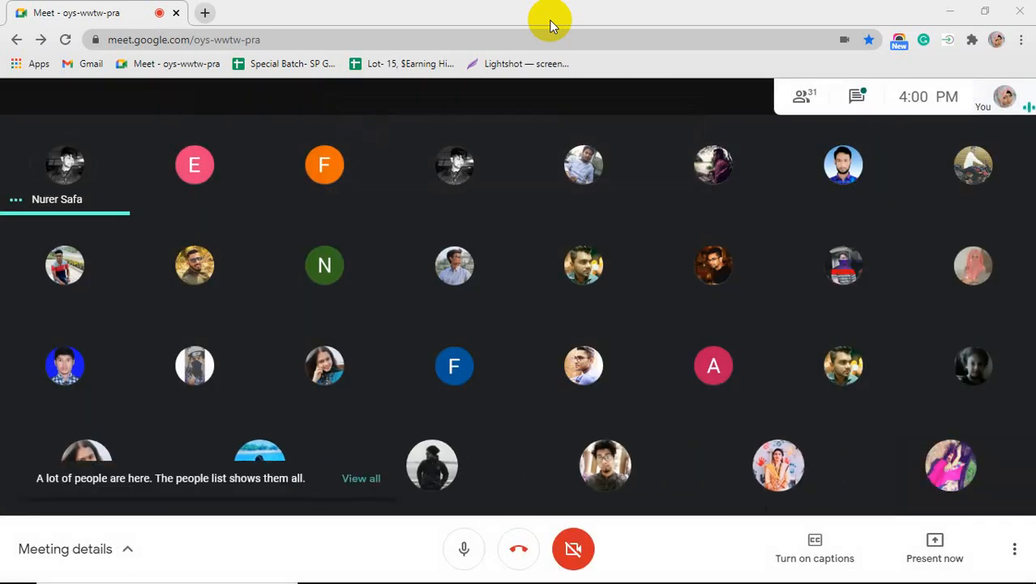
left_click(857, 97)
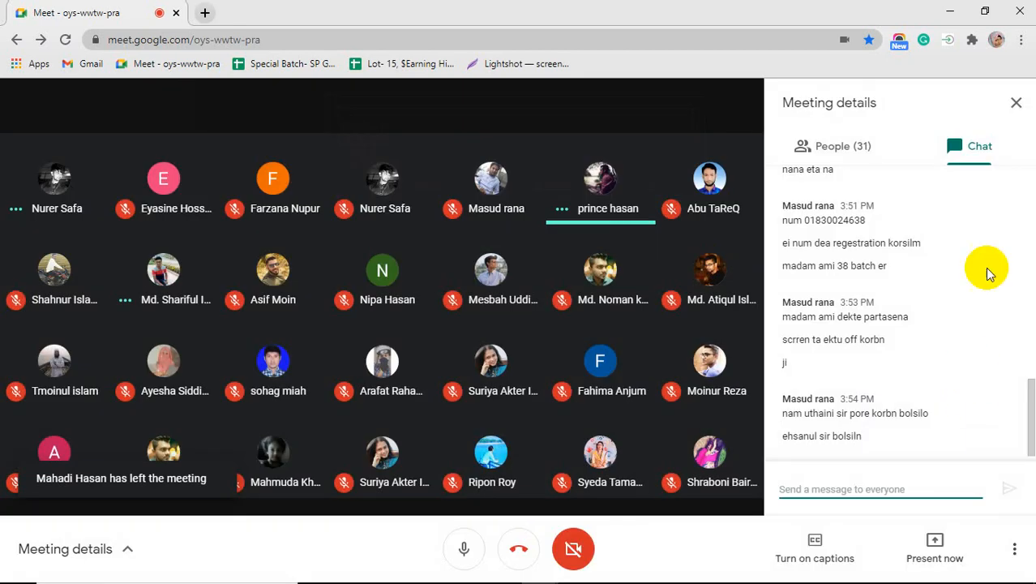
left_click(1016, 102)
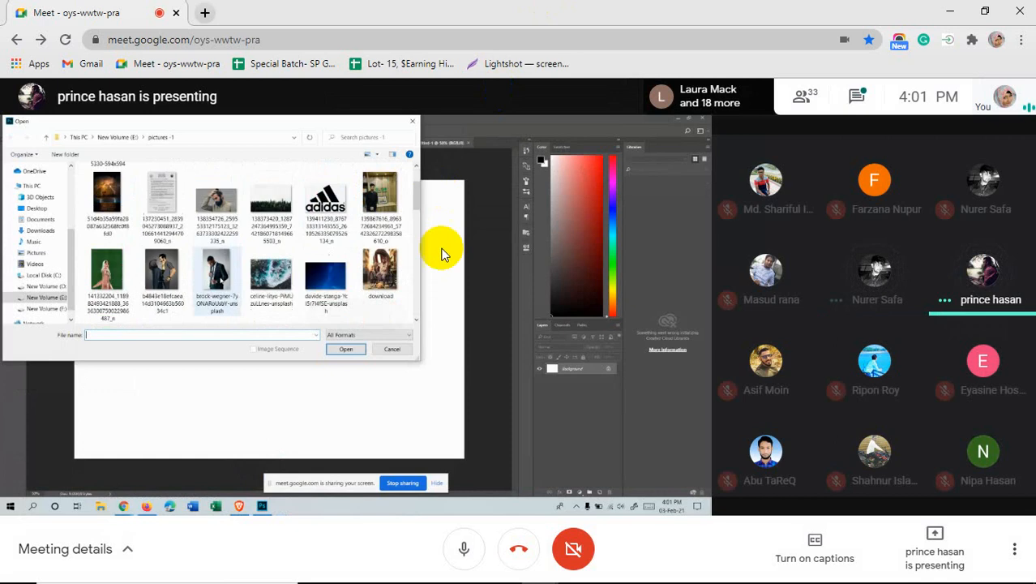
Switch to Photoshop and quit it without saving the changes to Untitled-1
mouse_move(492, 271)
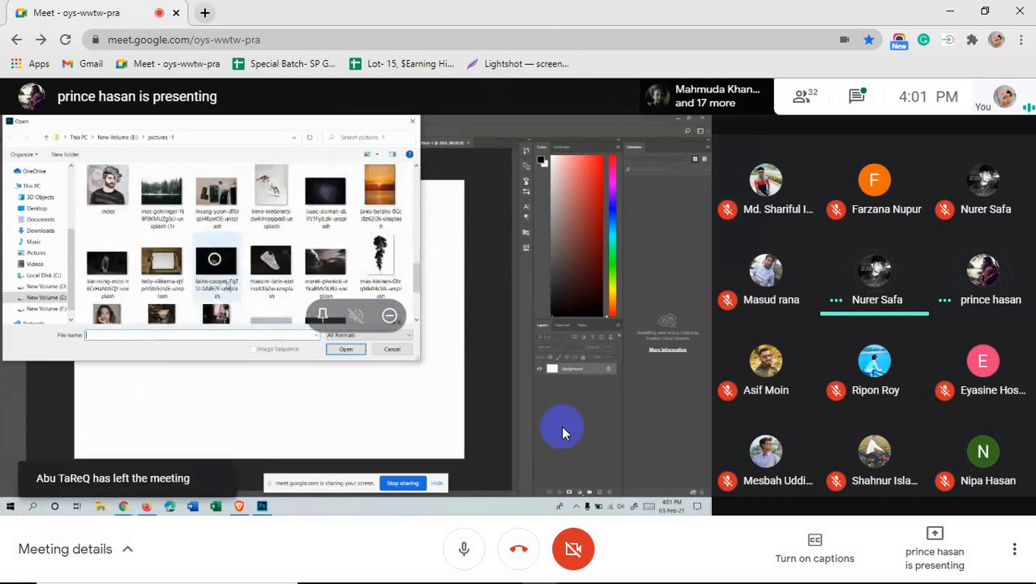
mouse_move(576, 569)
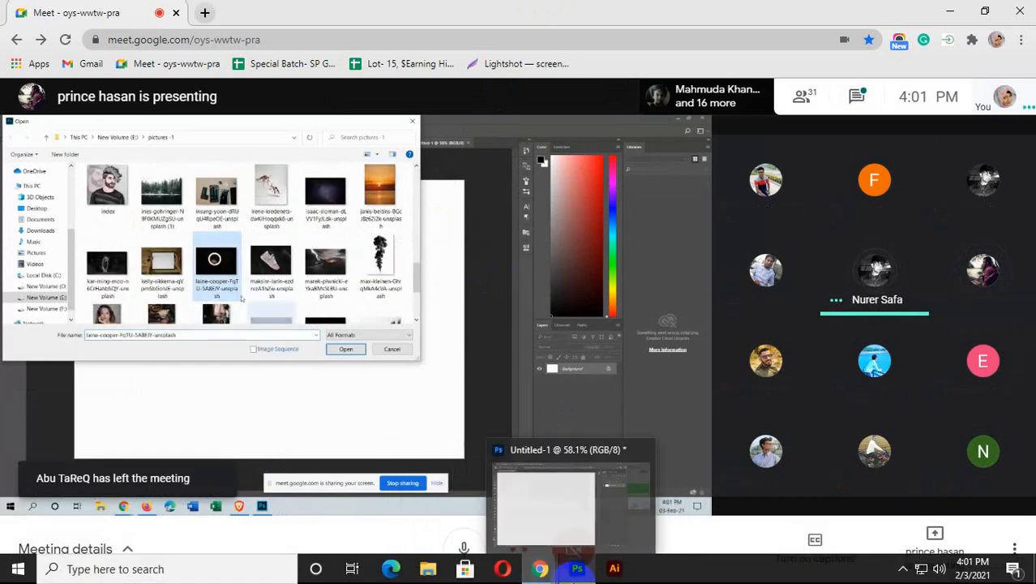
left_click(588, 545)
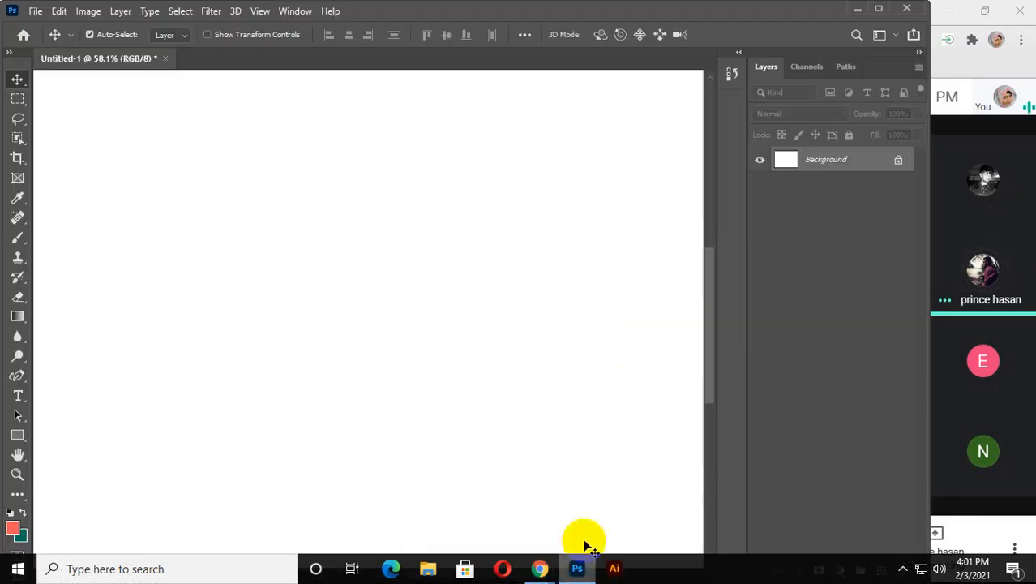
left_click(907, 8)
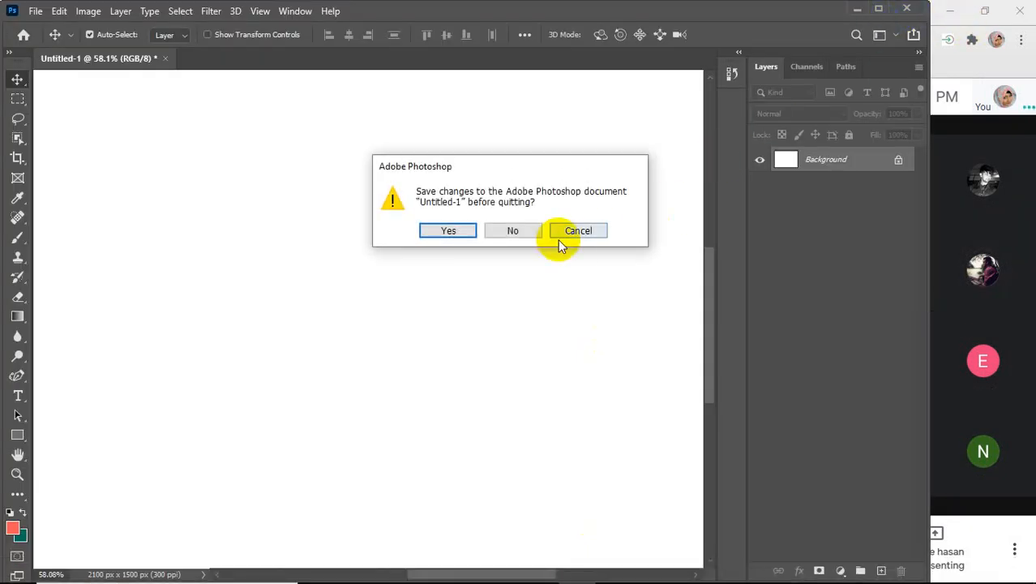
left_click(511, 231)
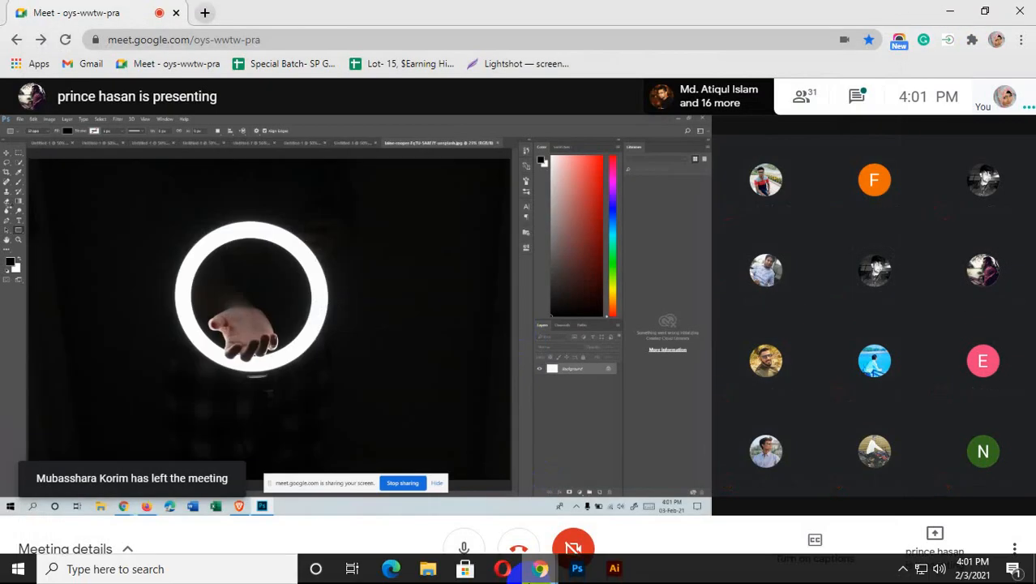
Pin the participant's shared screen as the main view of the meeting
mouse_move(540, 577)
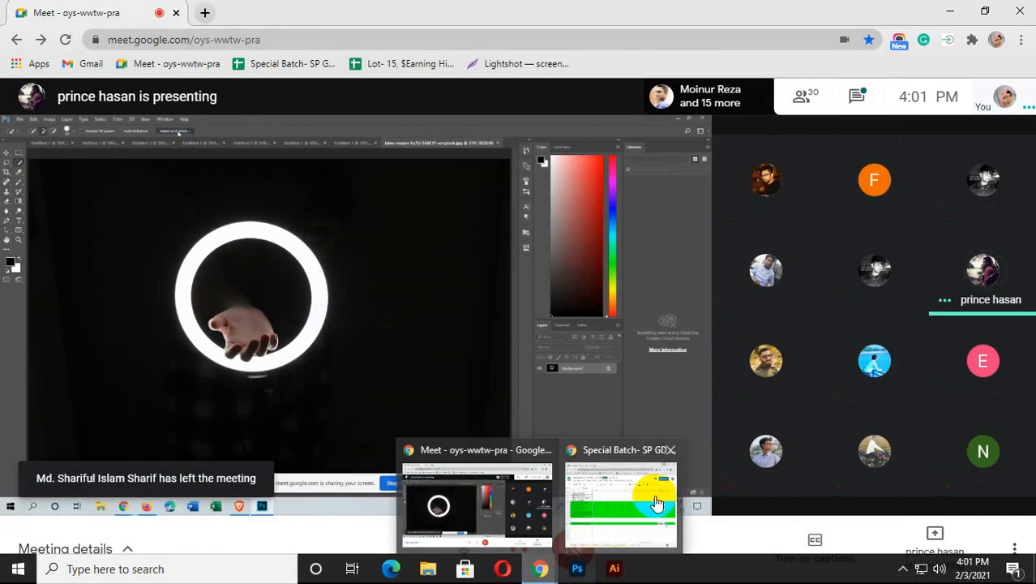
left_click(325, 316)
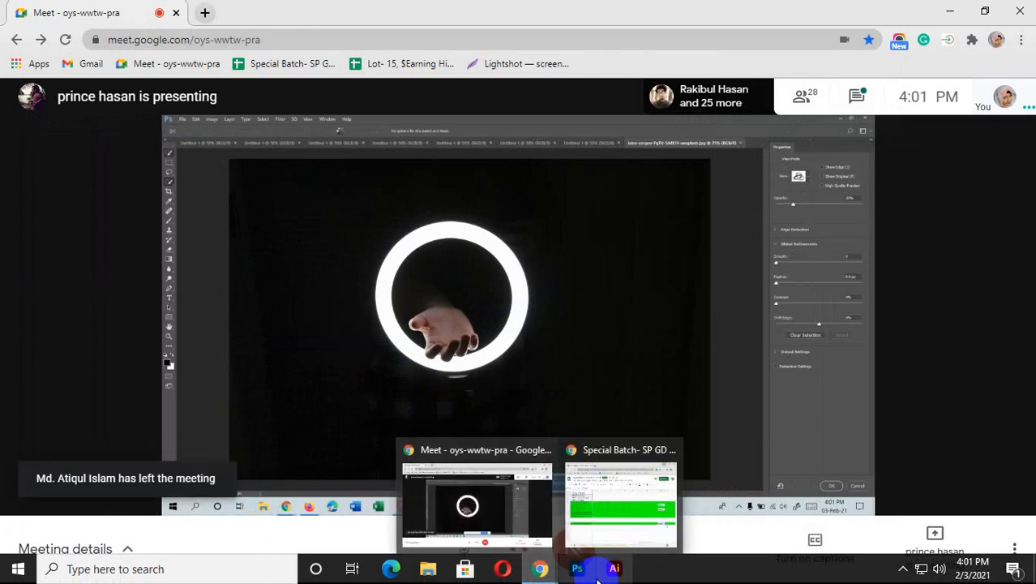
left_click(903, 570)
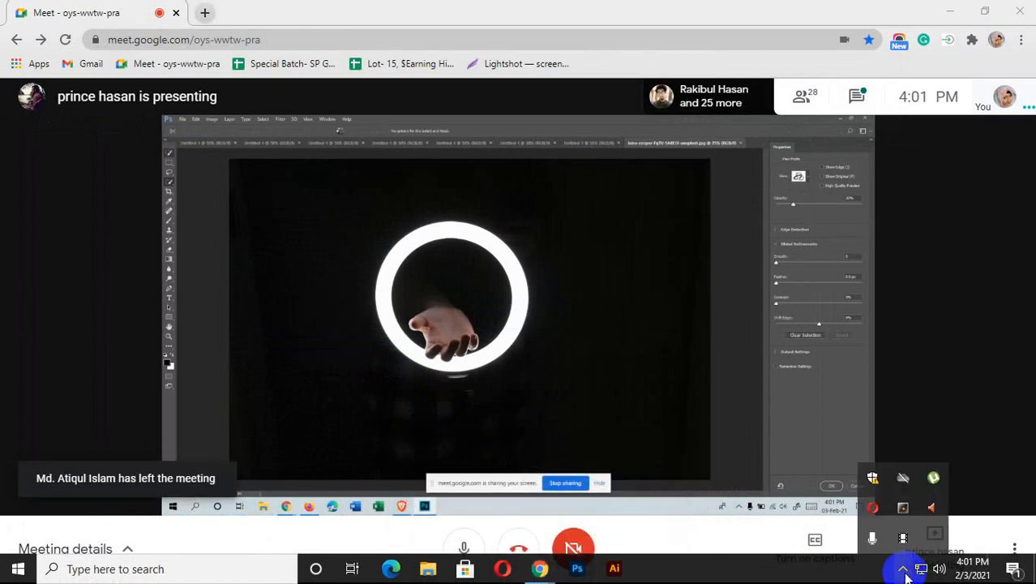